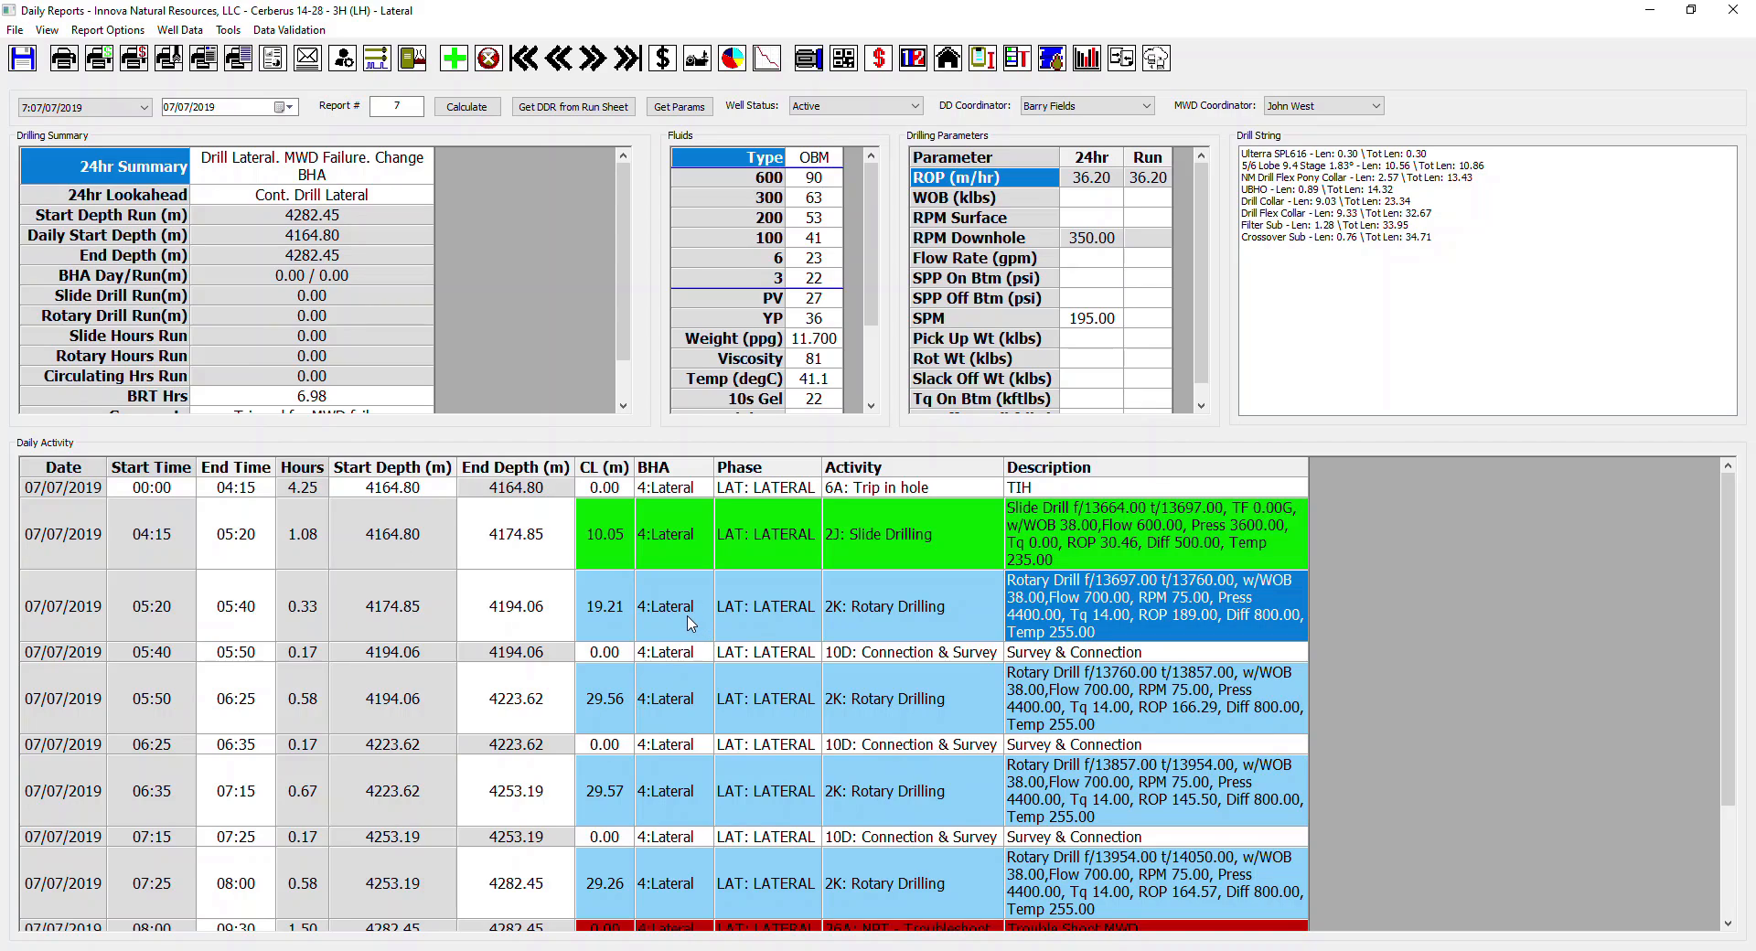
# Step: Highlight the Date, Start Time, End Time, Start Depth, End Depth and Activity columns of the daily activity table in turn
pyautogui.click(71, 468)
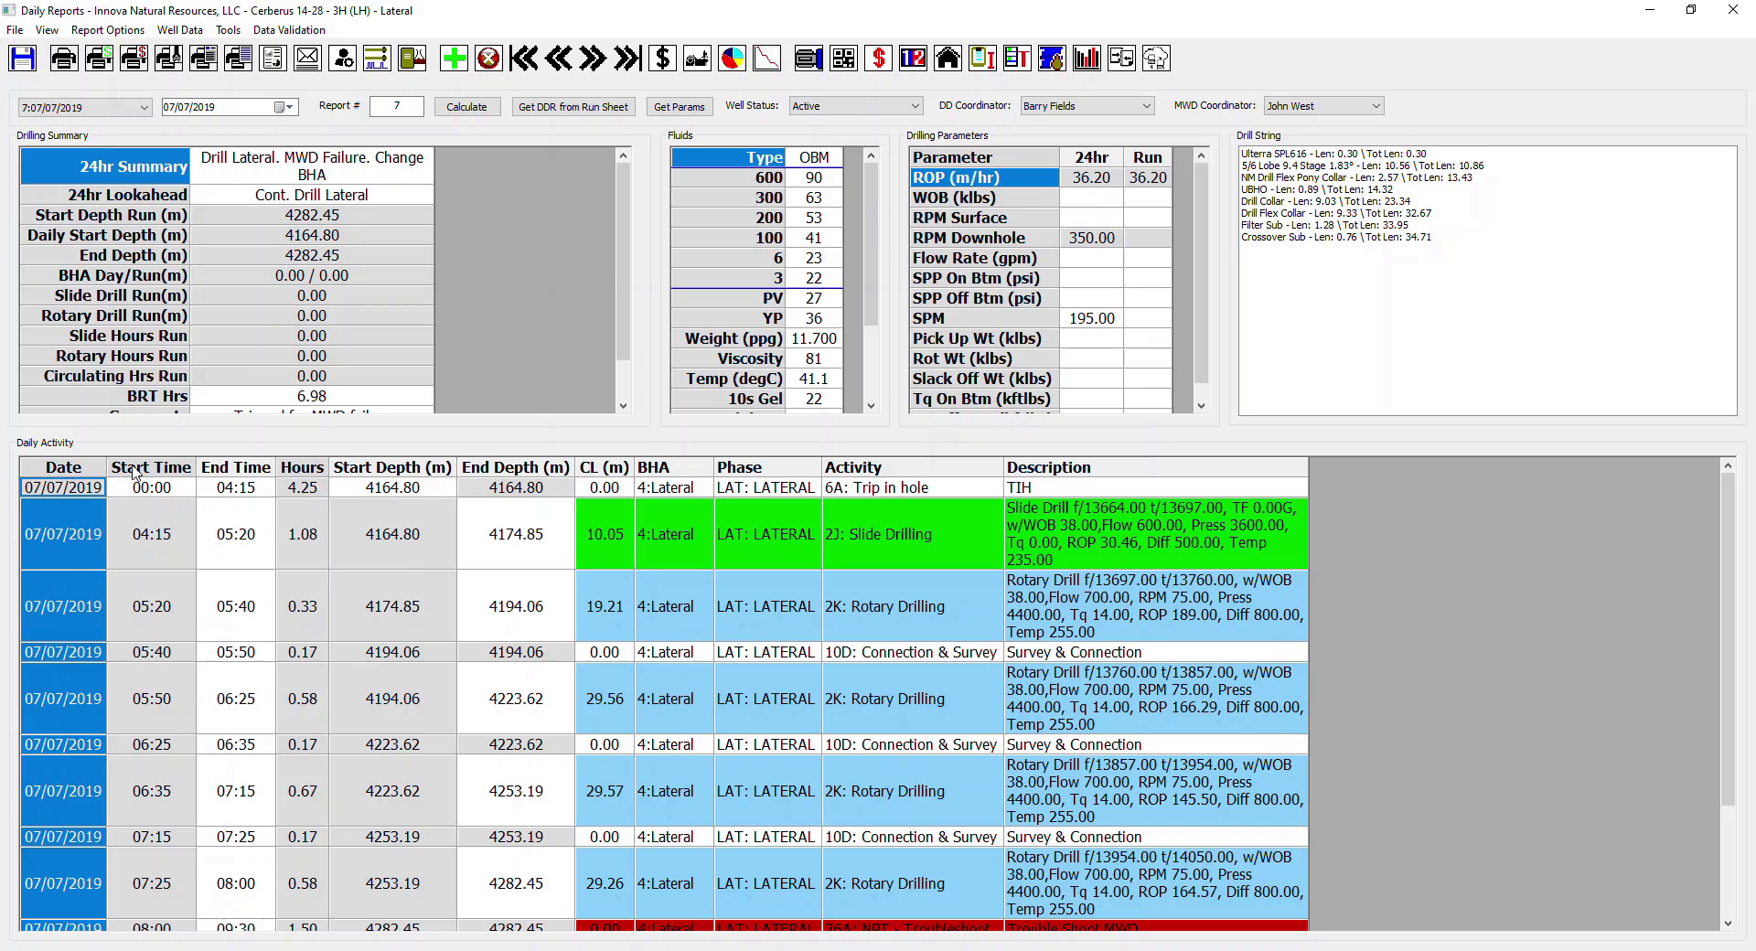
pyautogui.click(156, 469)
pyautogui.click(222, 471)
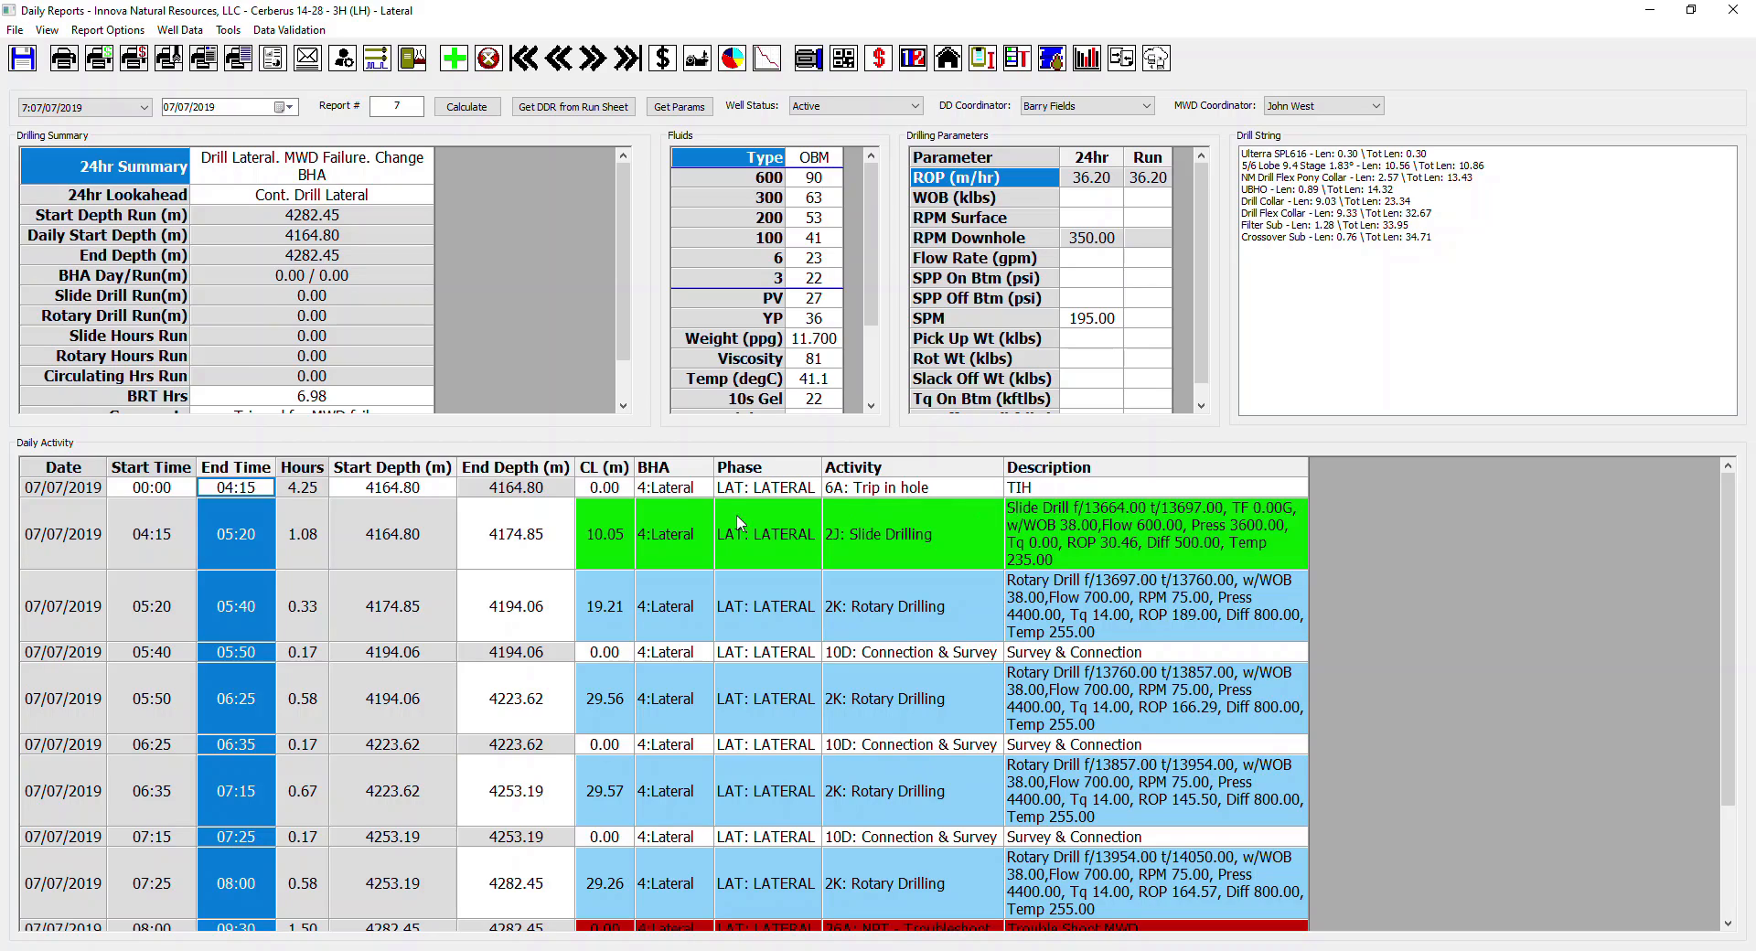
pyautogui.click(437, 469)
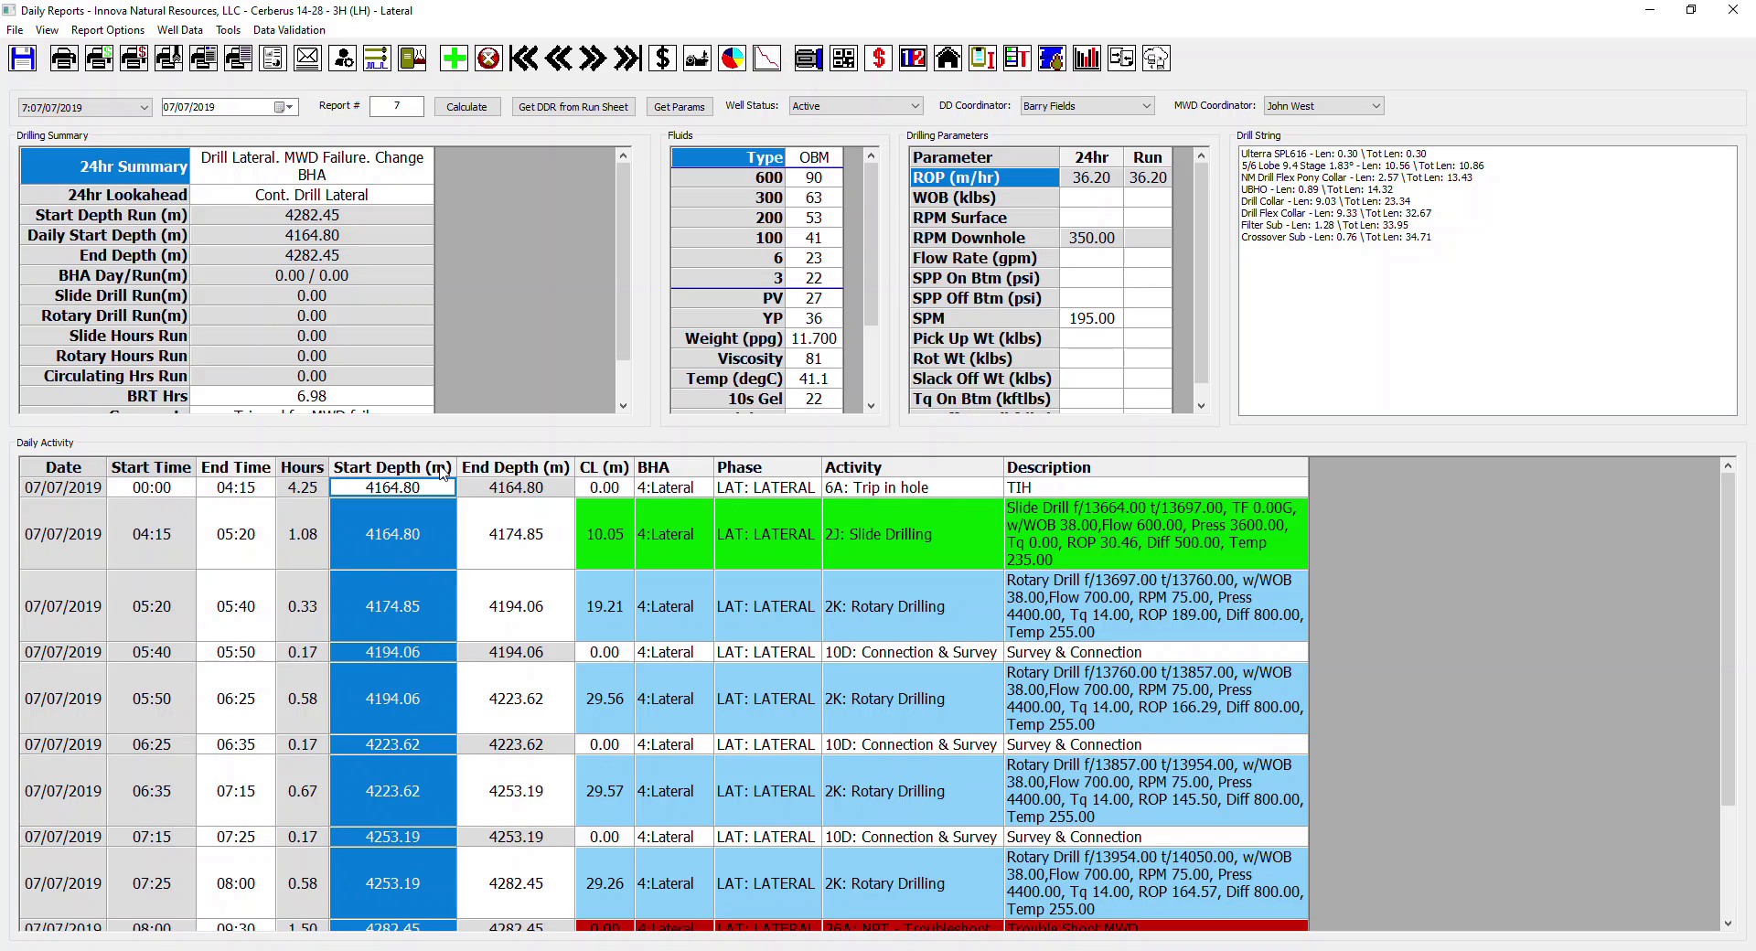
pyautogui.click(502, 468)
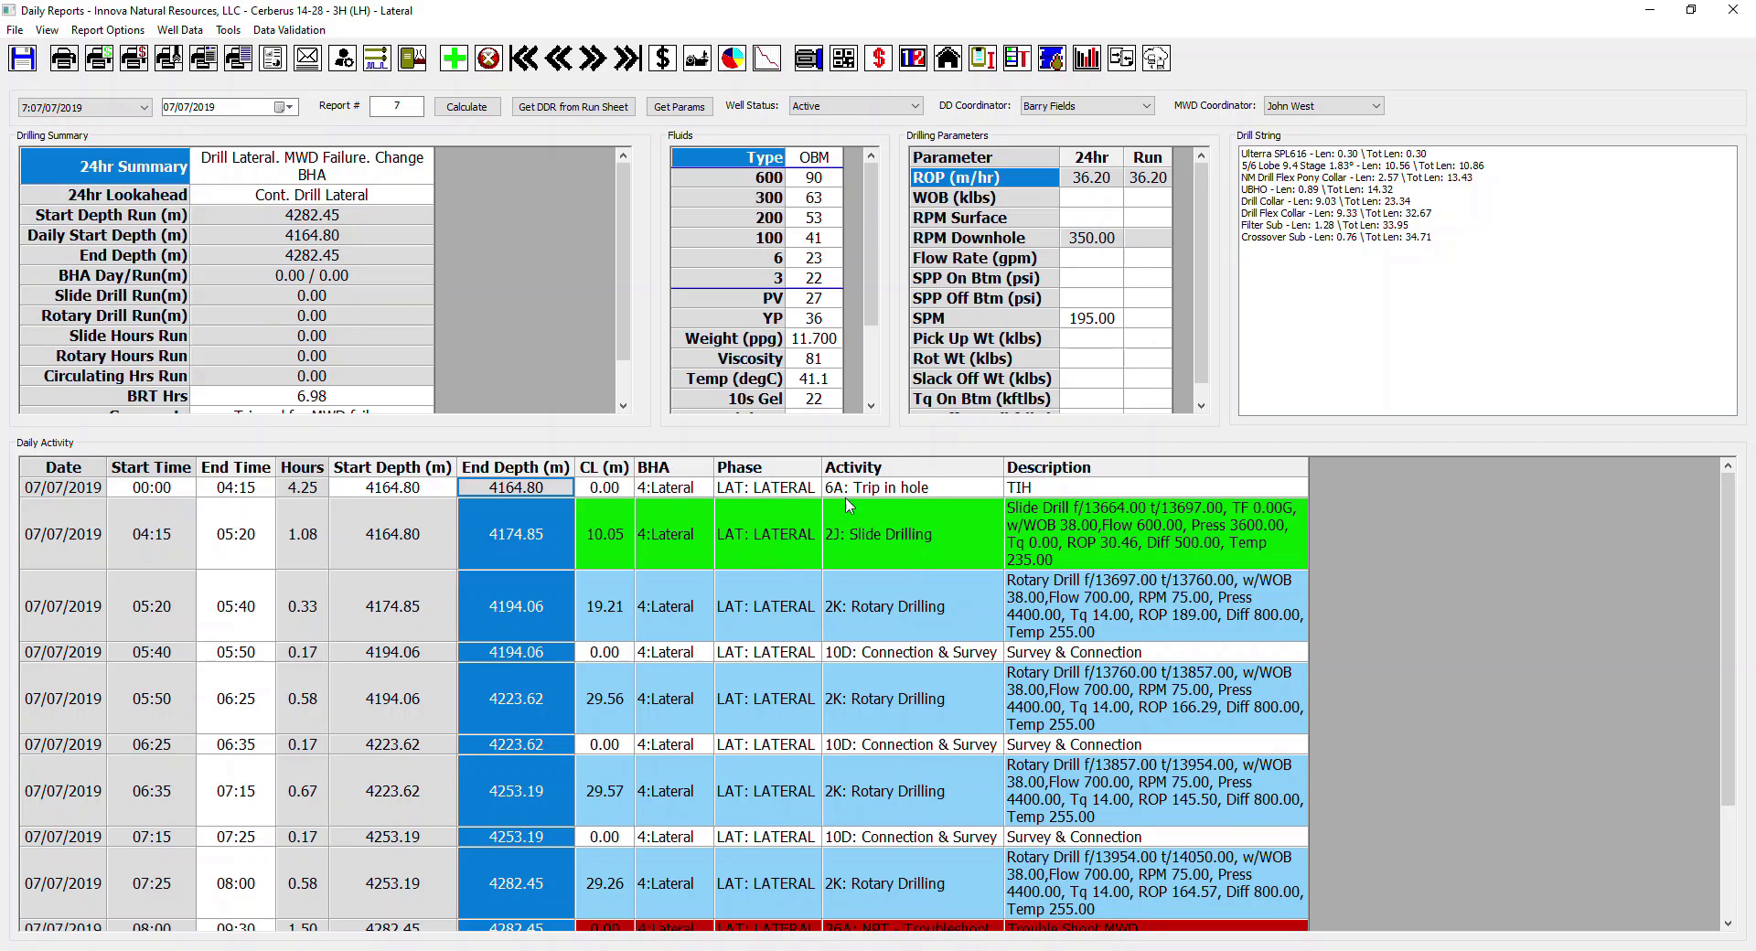
pyautogui.click(885, 471)
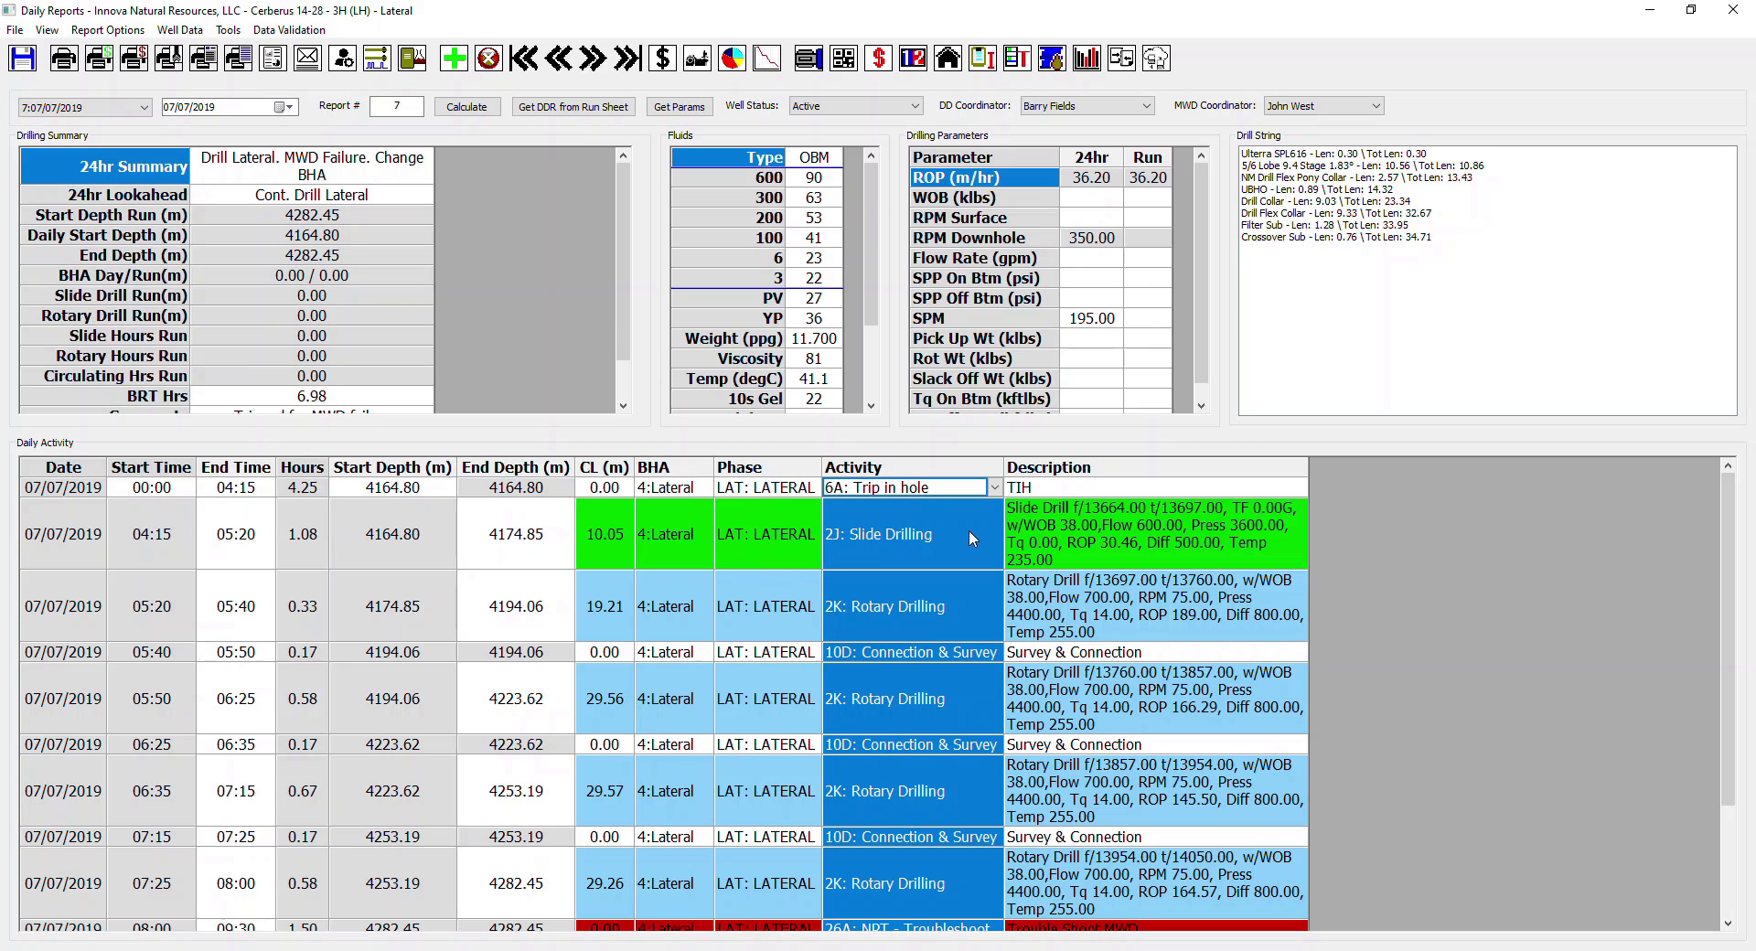
# Step: Look through the available activity codes for the 04:15 slide drilling entry, down to the 26A–26E NPT codes, without changing it
pyautogui.click(968, 530)
pyautogui.click(996, 534)
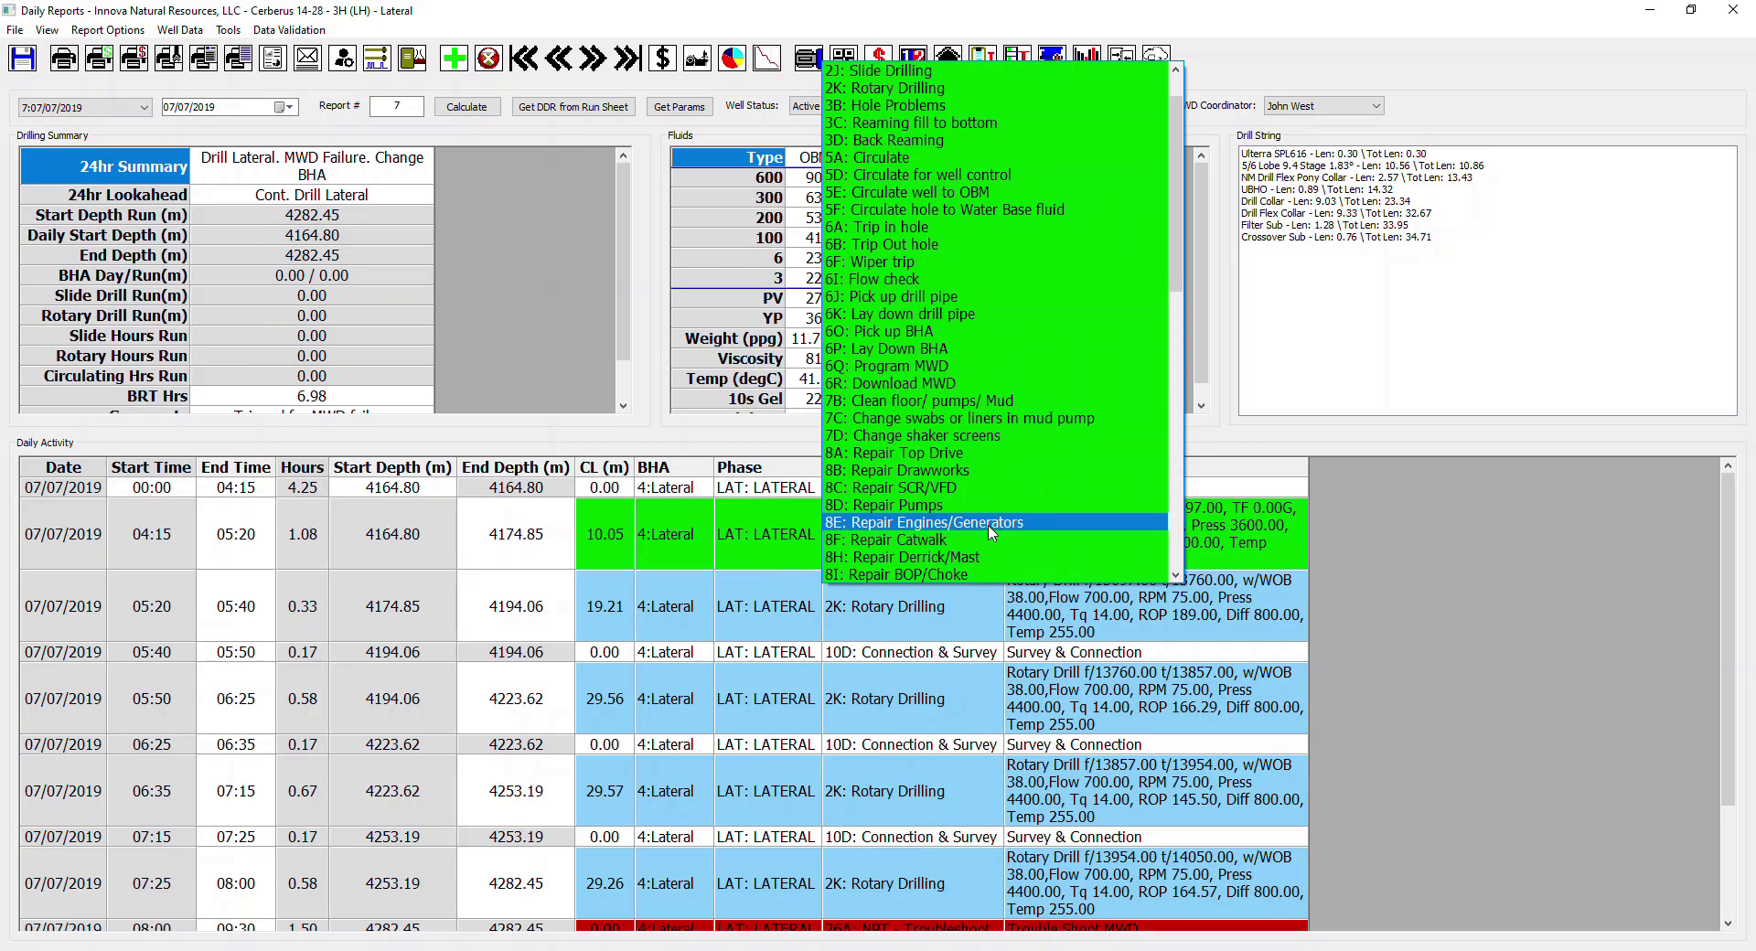
pyautogui.scroll(-15, 1024, 275)
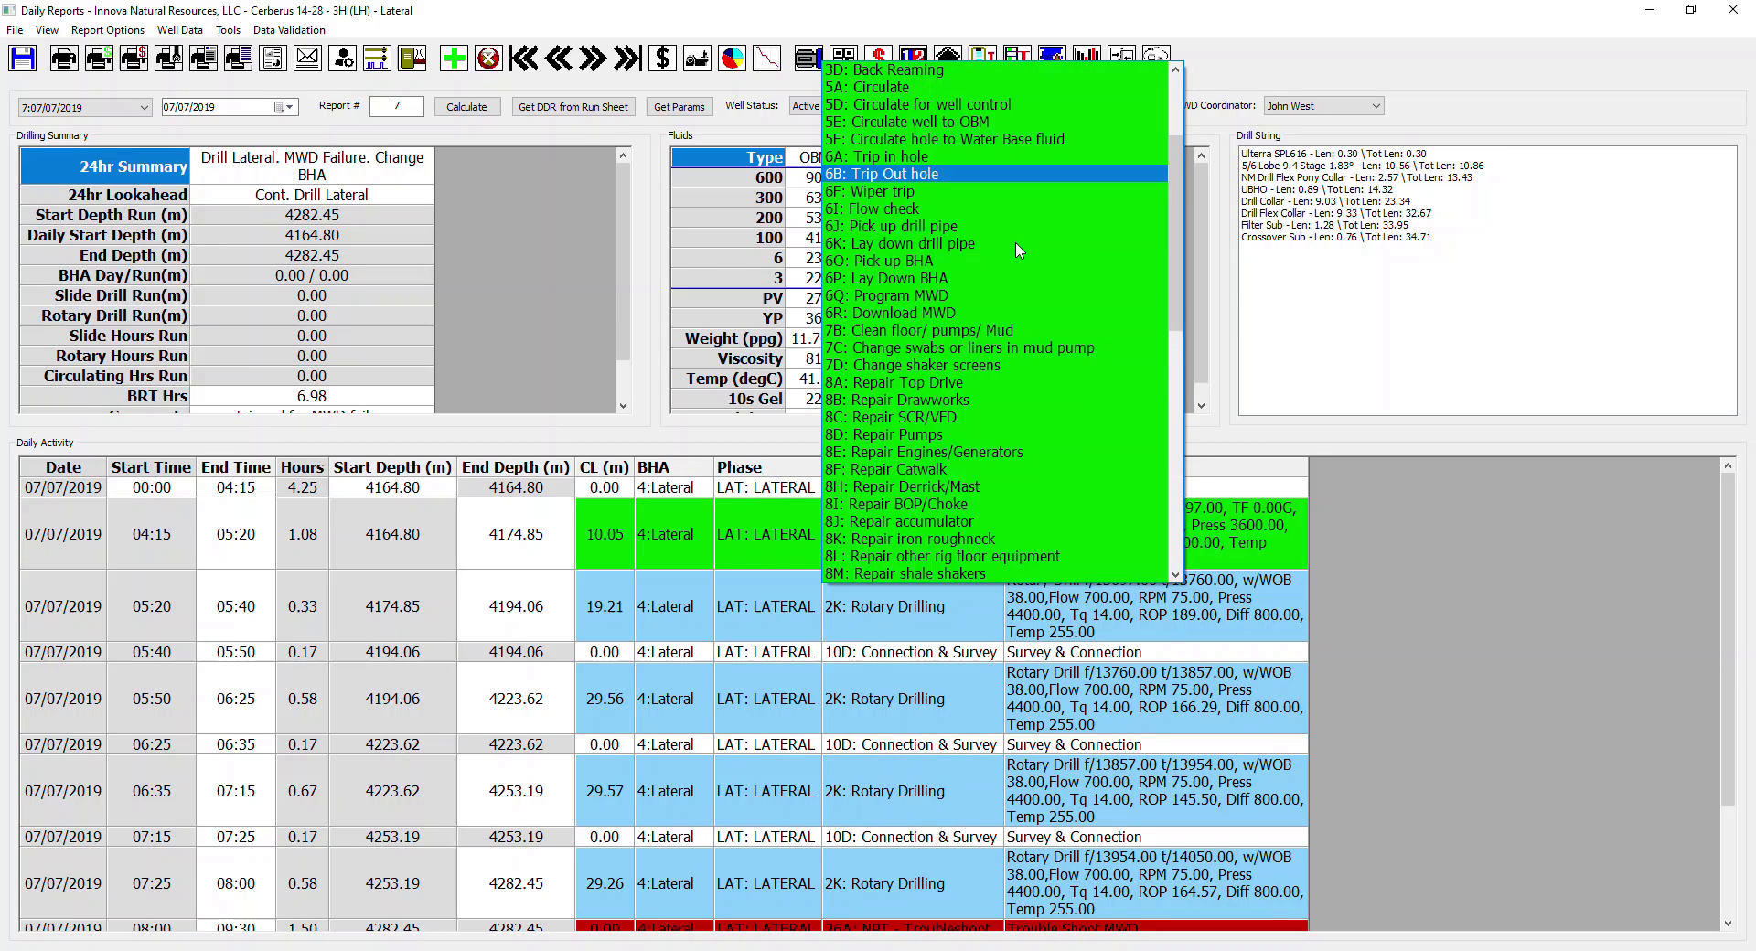
pyautogui.scroll(15, 1009, 291)
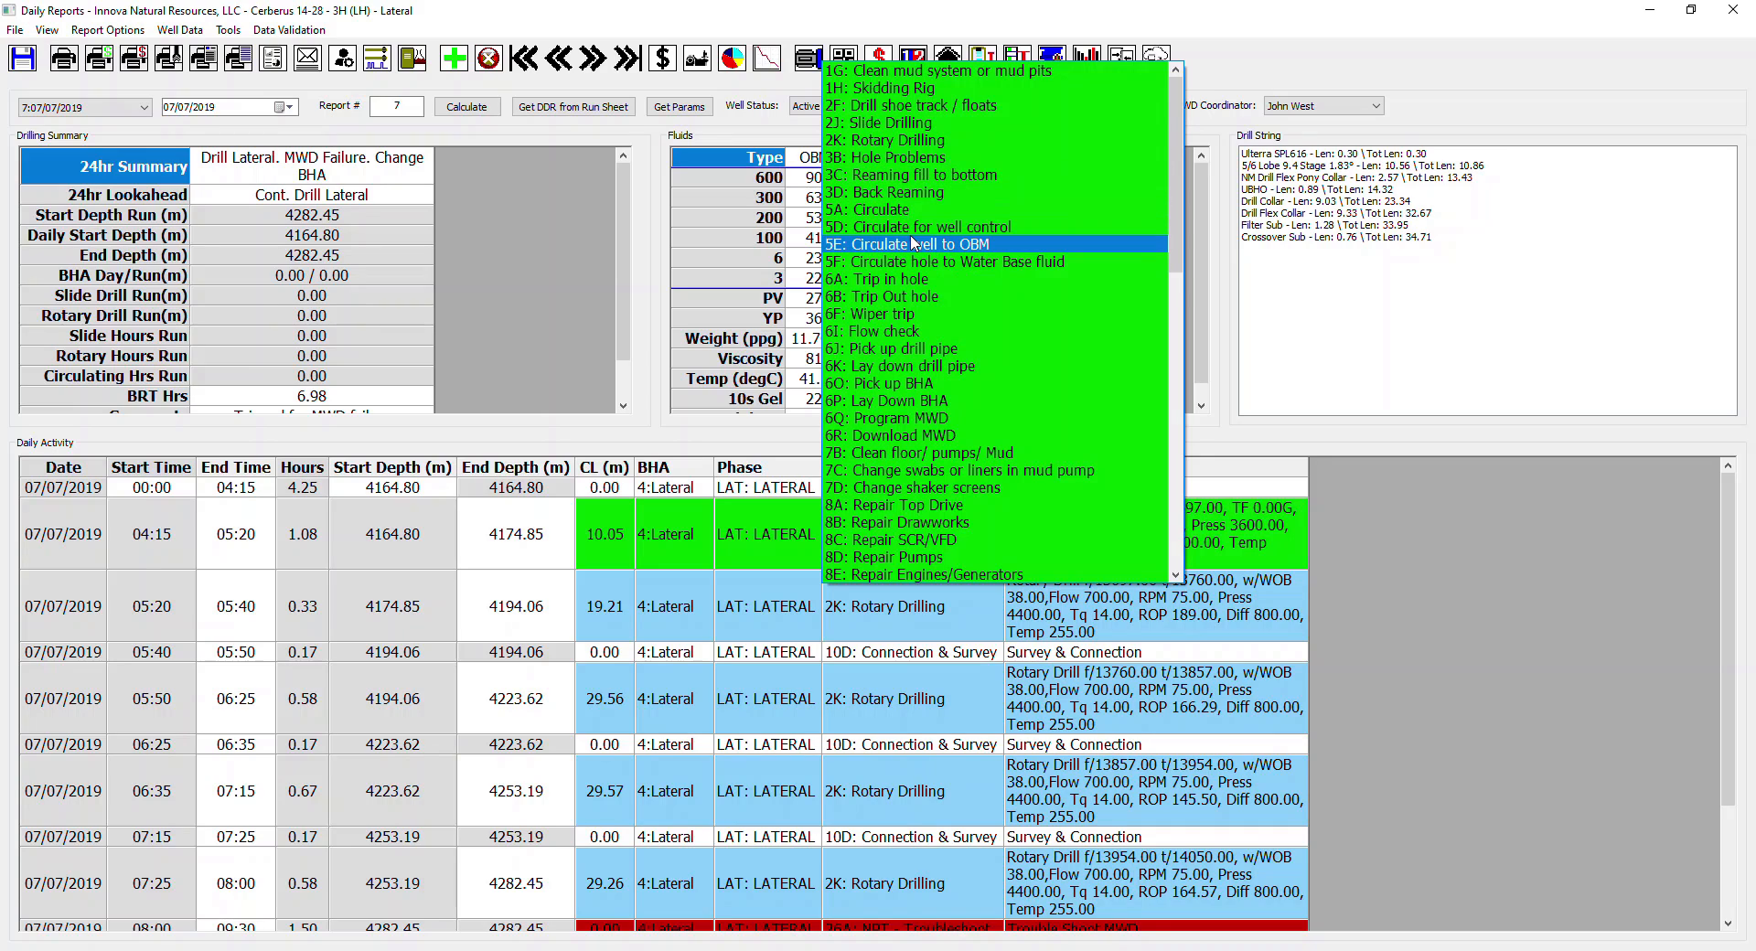
pyautogui.scroll(-5, 1010, 297)
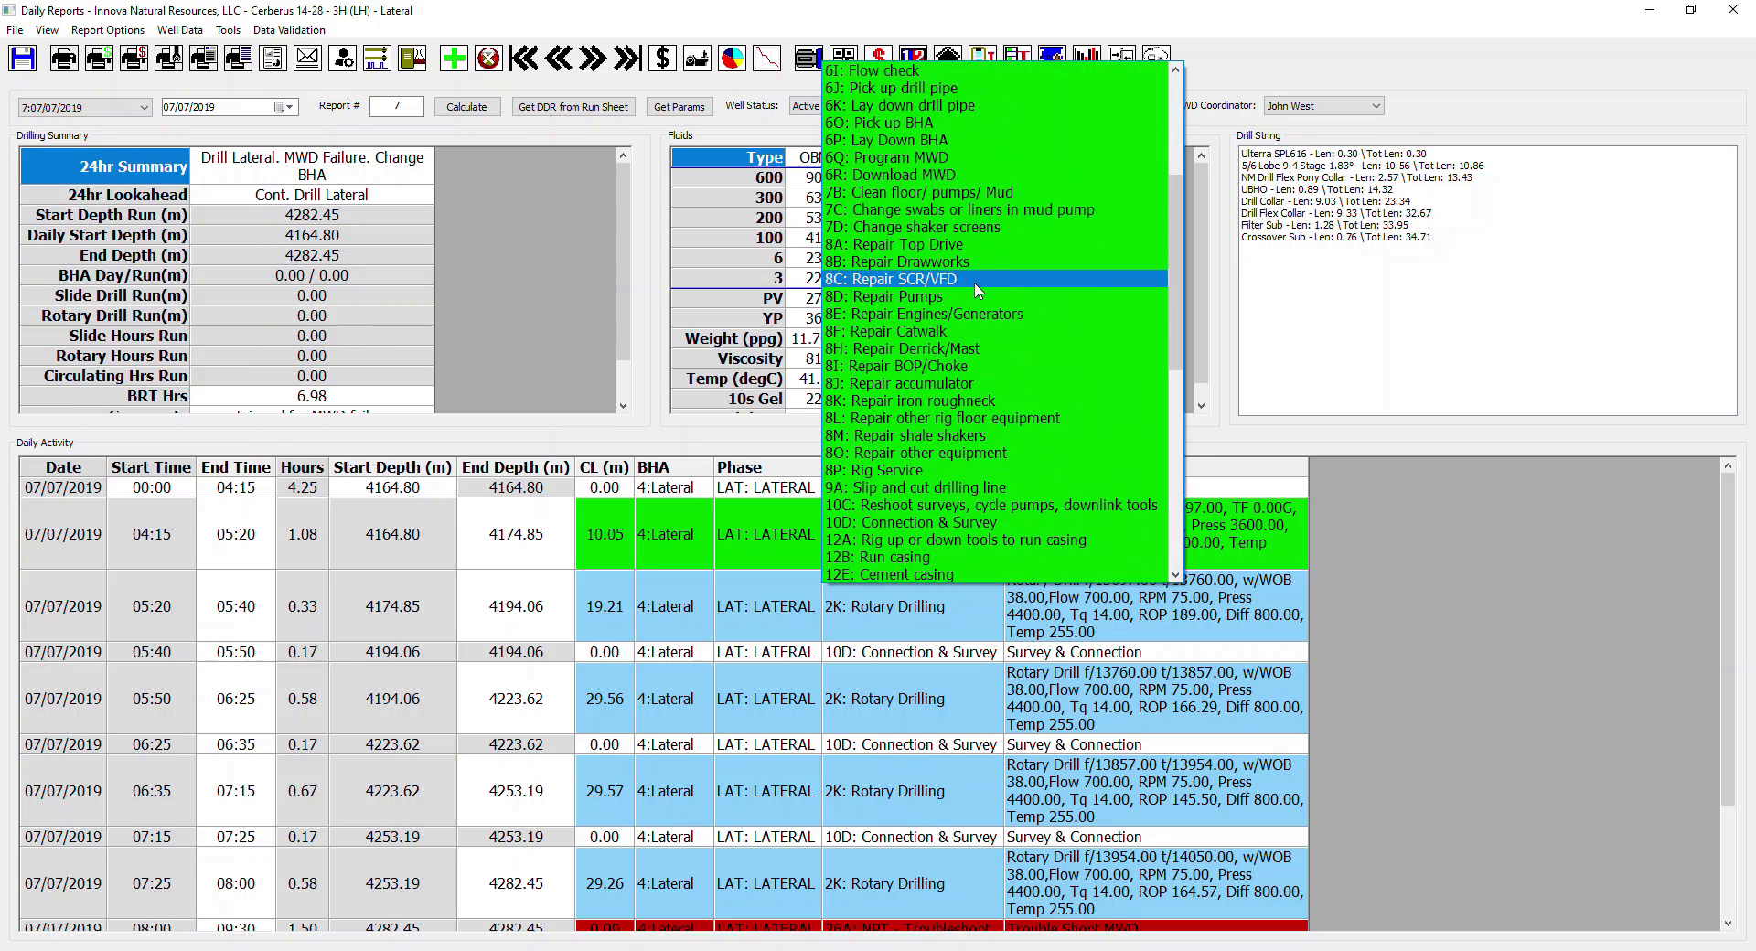
pyautogui.scroll(-9, 941, 329)
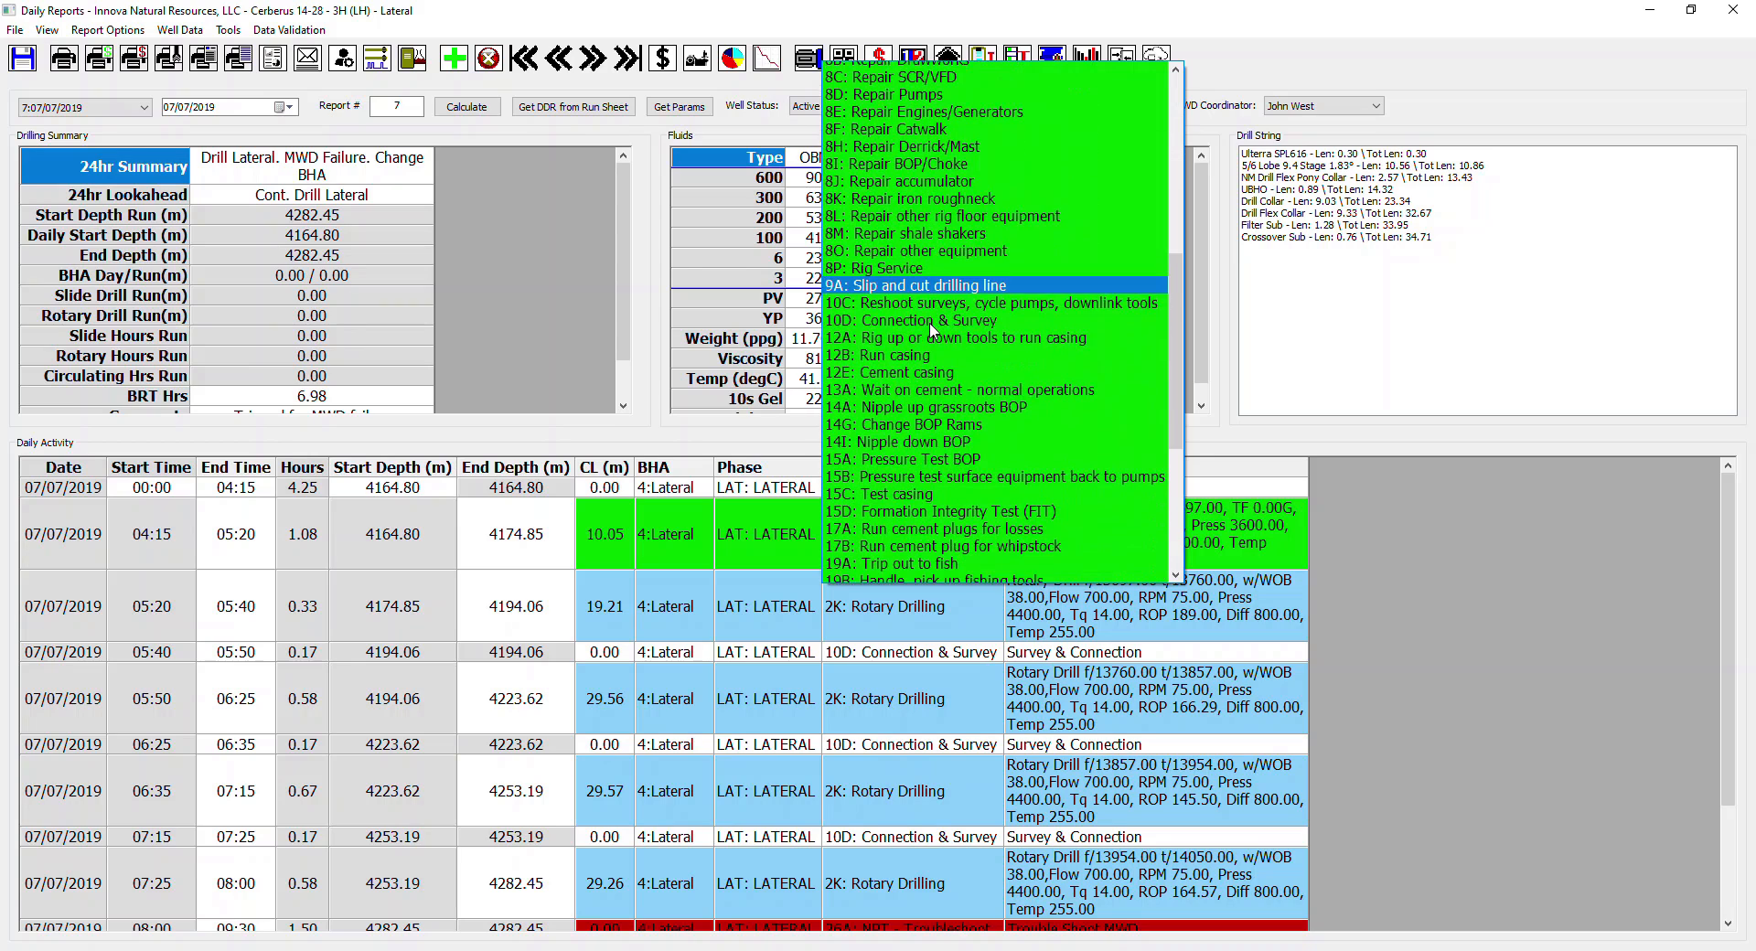
pyautogui.scroll(-1, 942, 334)
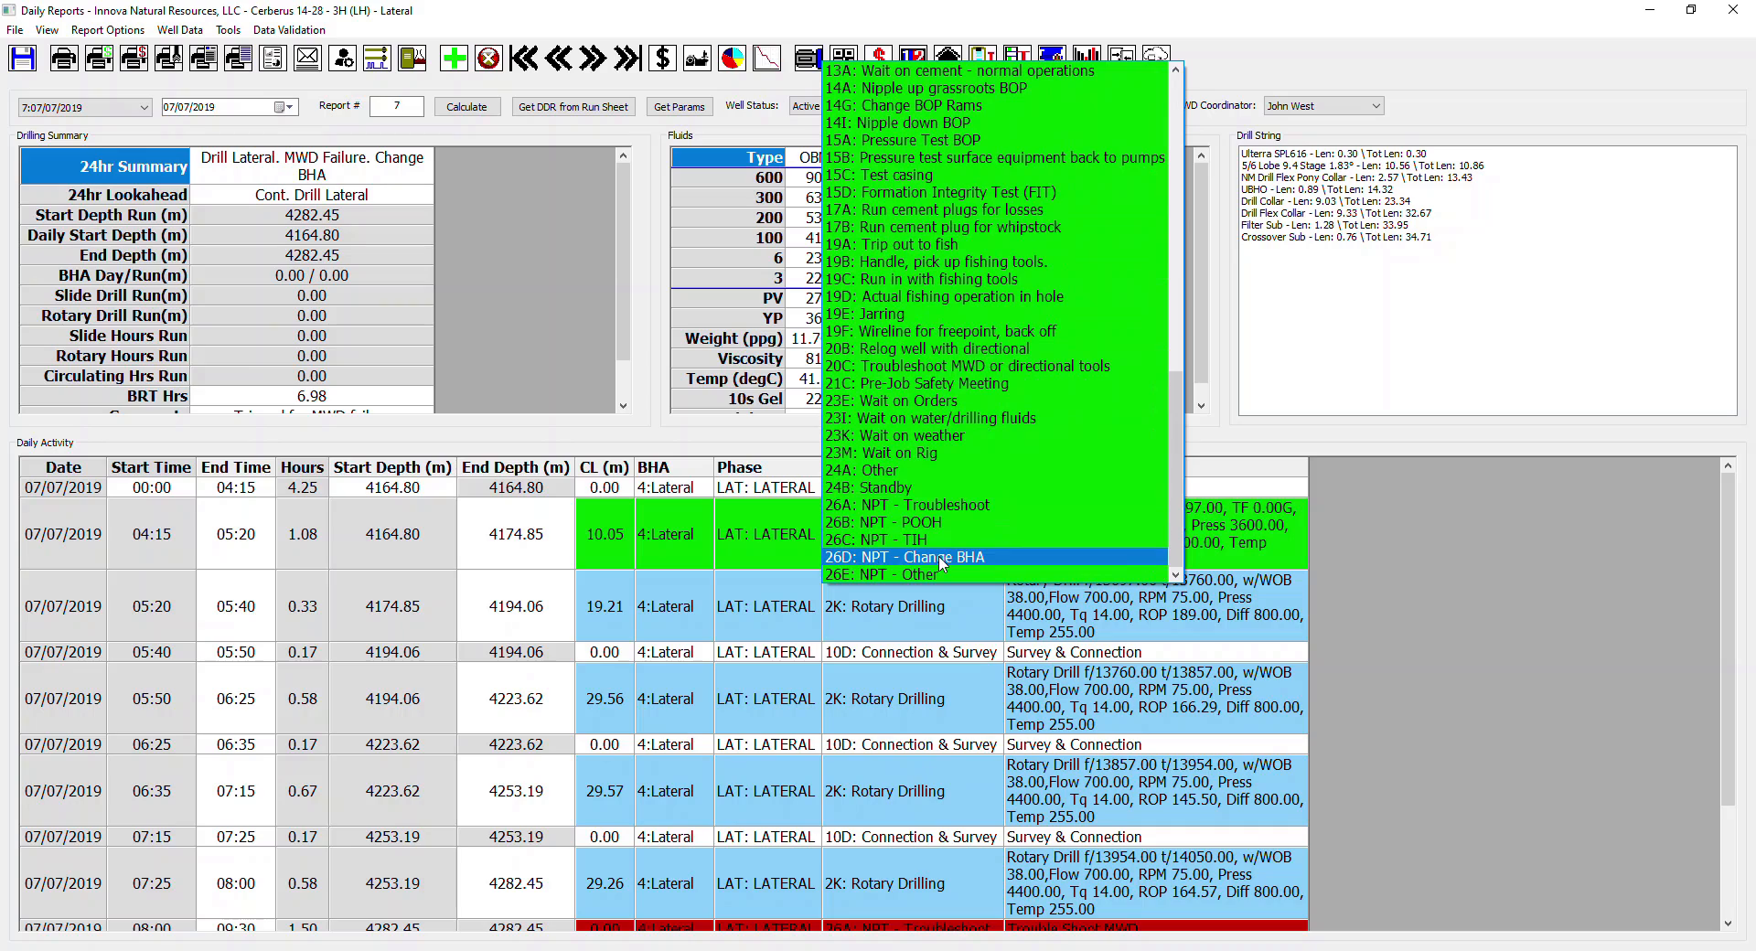
pyautogui.click(1386, 560)
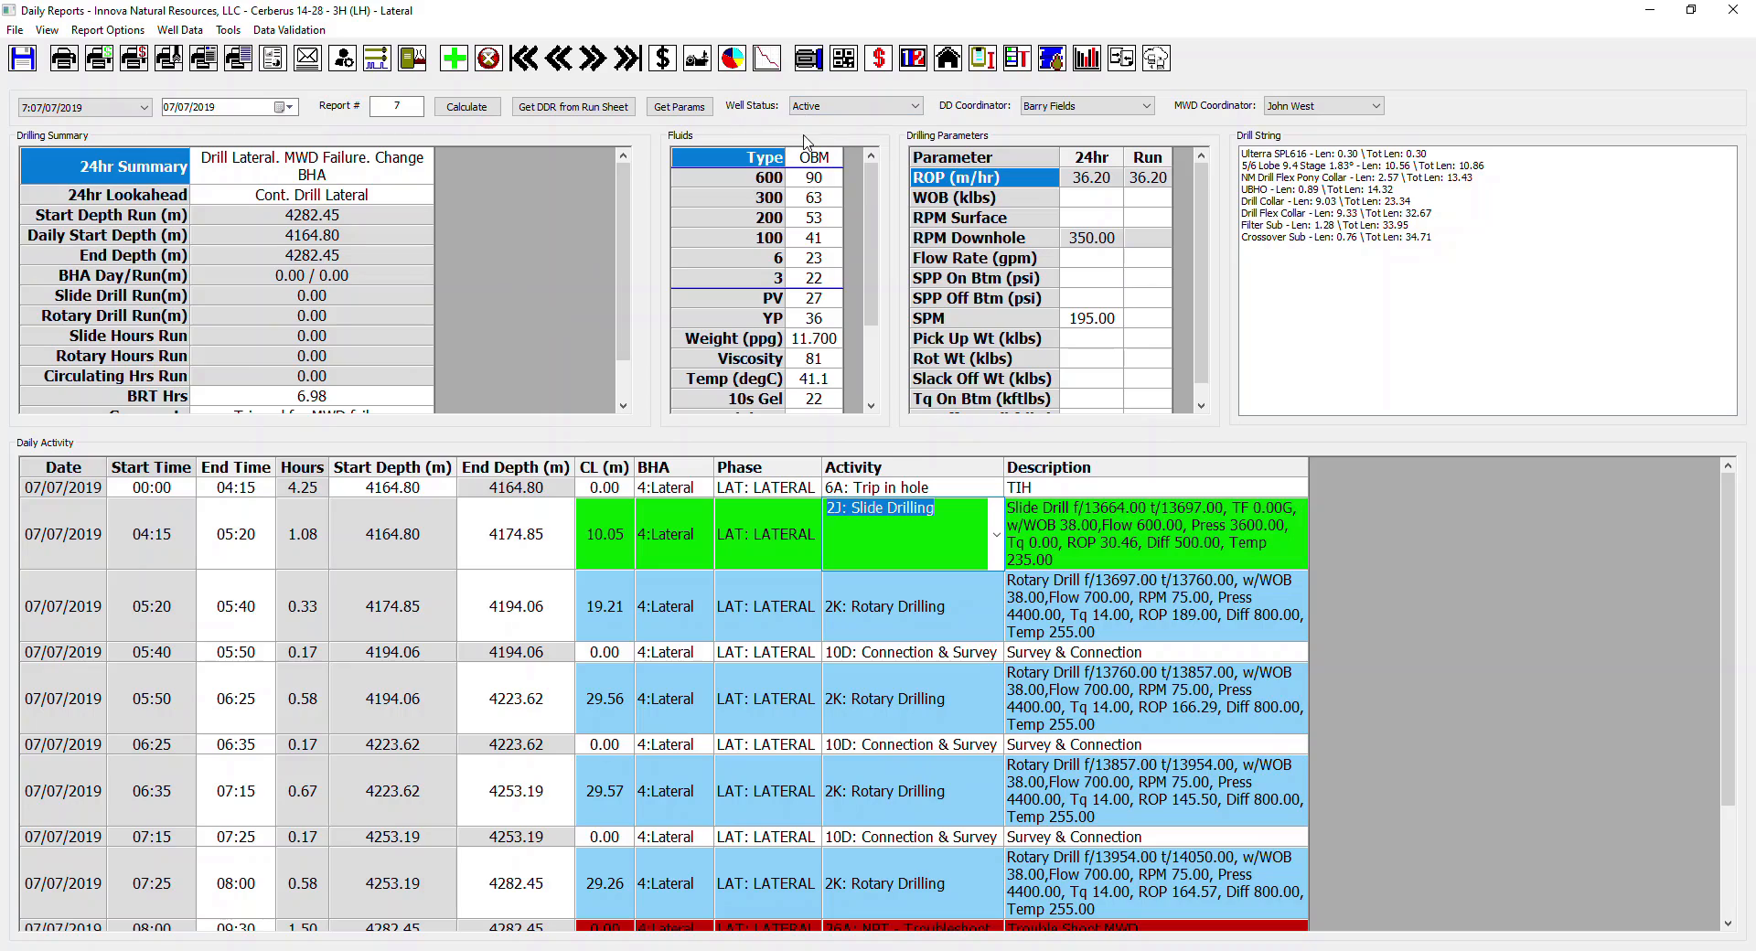
# Step: Look over the well status options of the daily report without changing the status
pyautogui.click(915, 107)
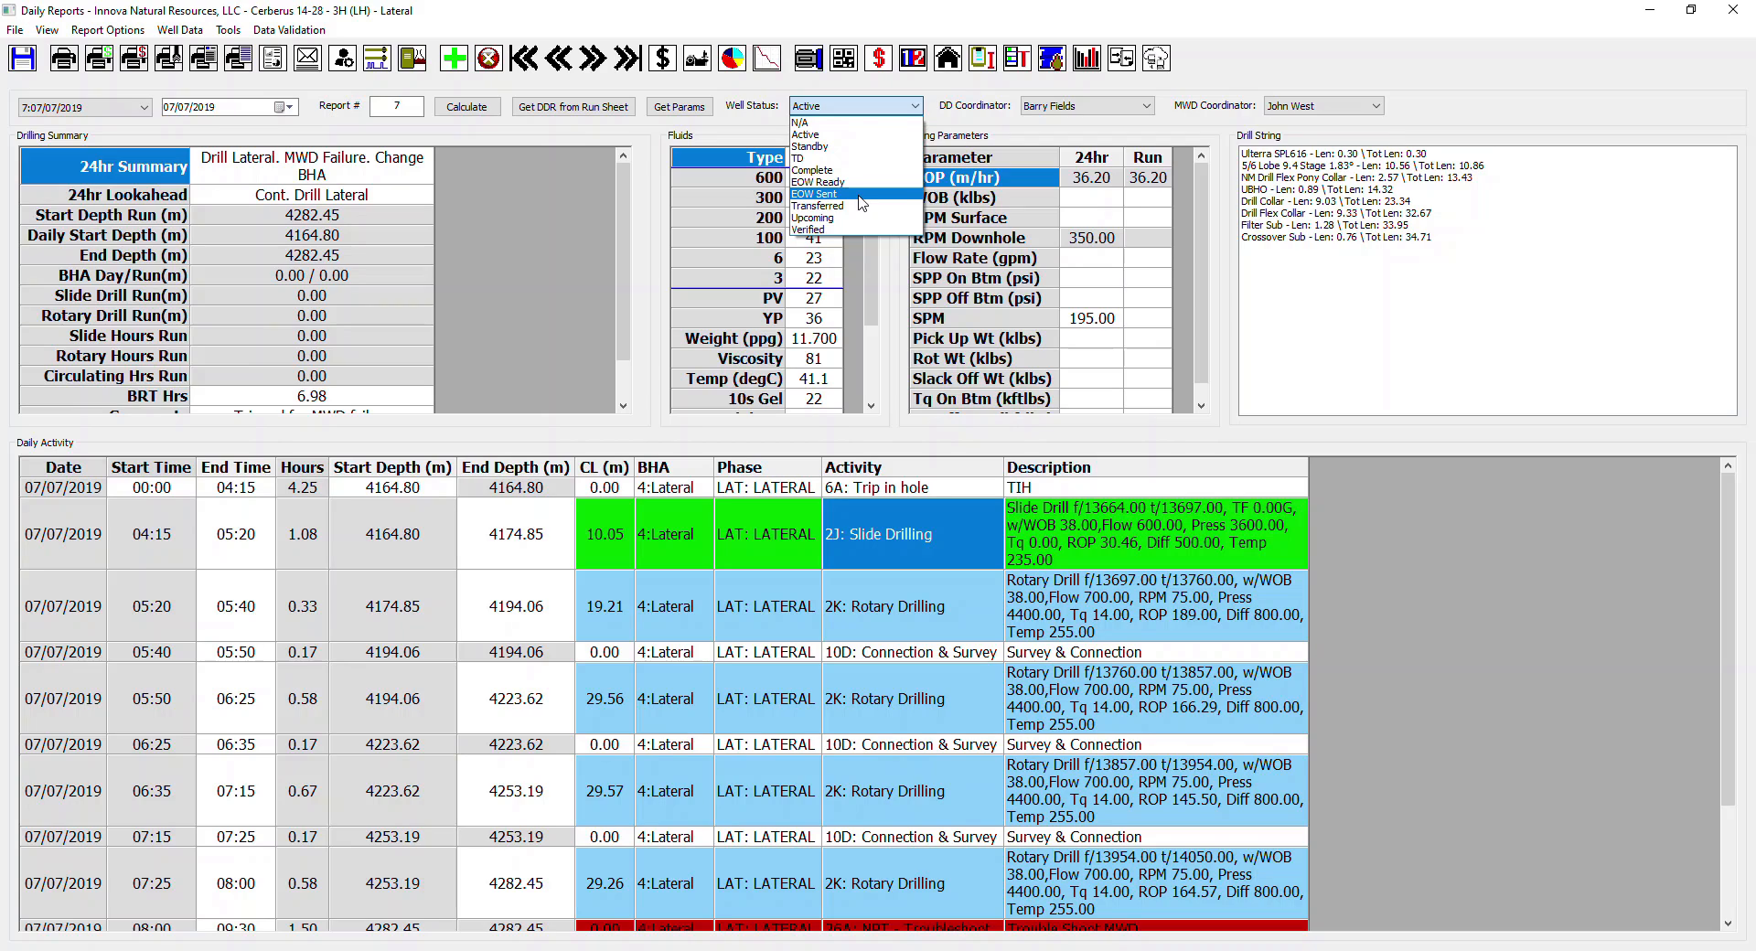
pyautogui.click(1313, 437)
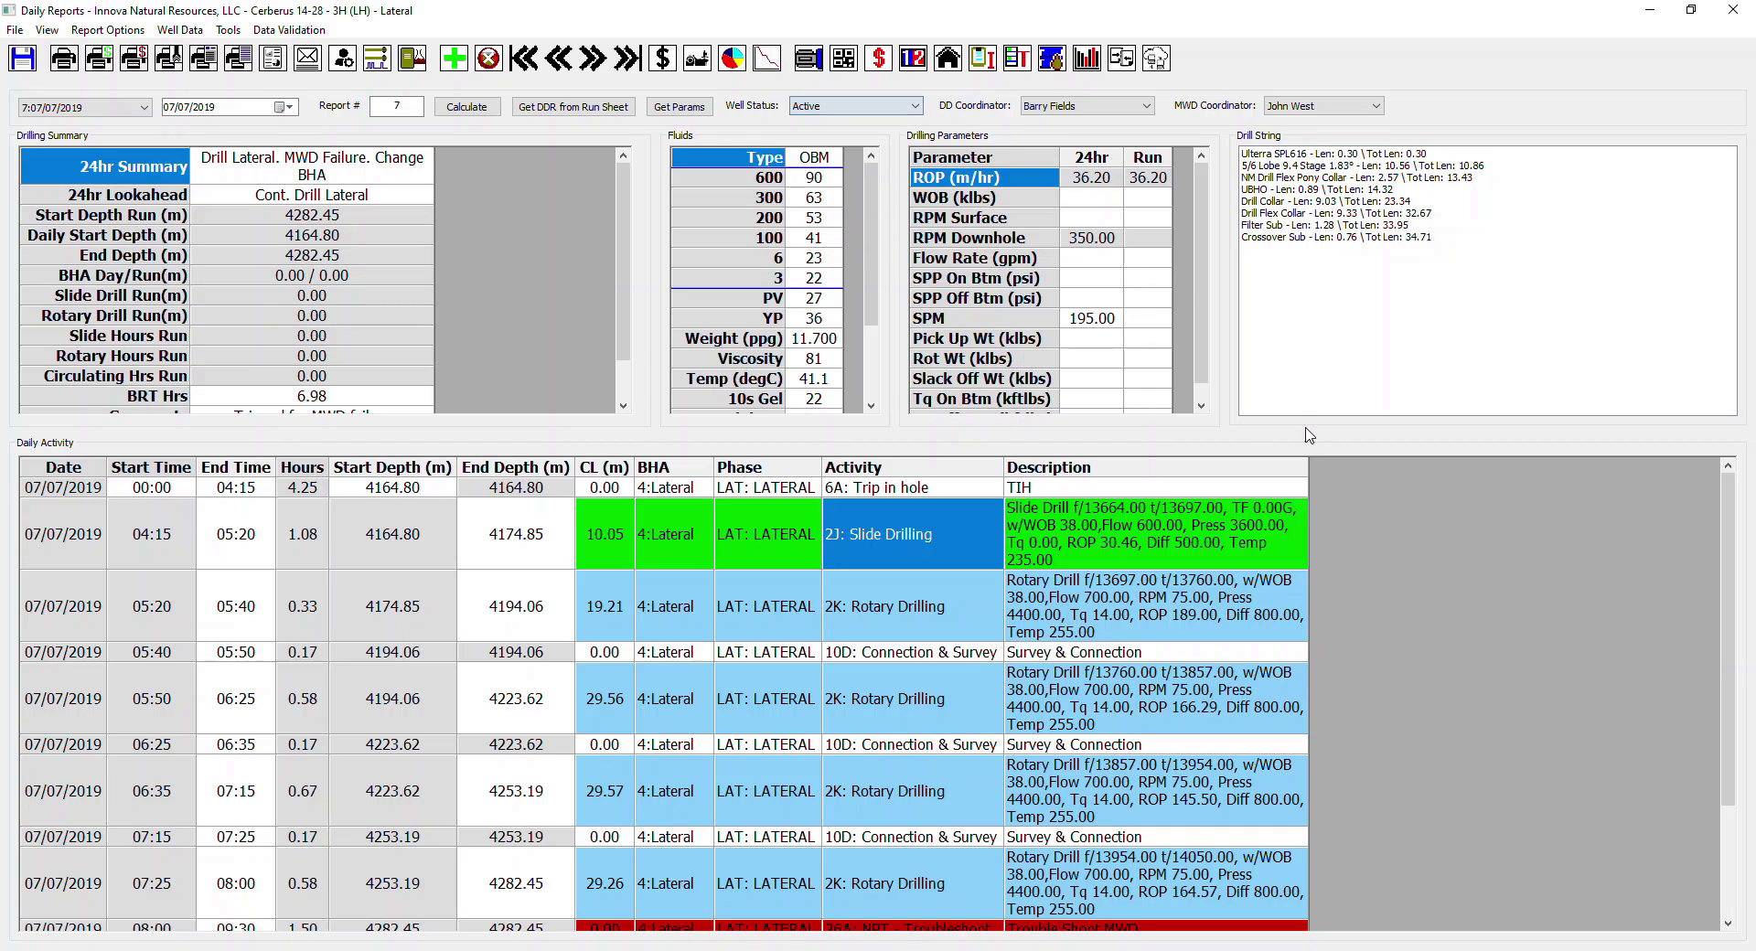
pyautogui.click(353, 61)
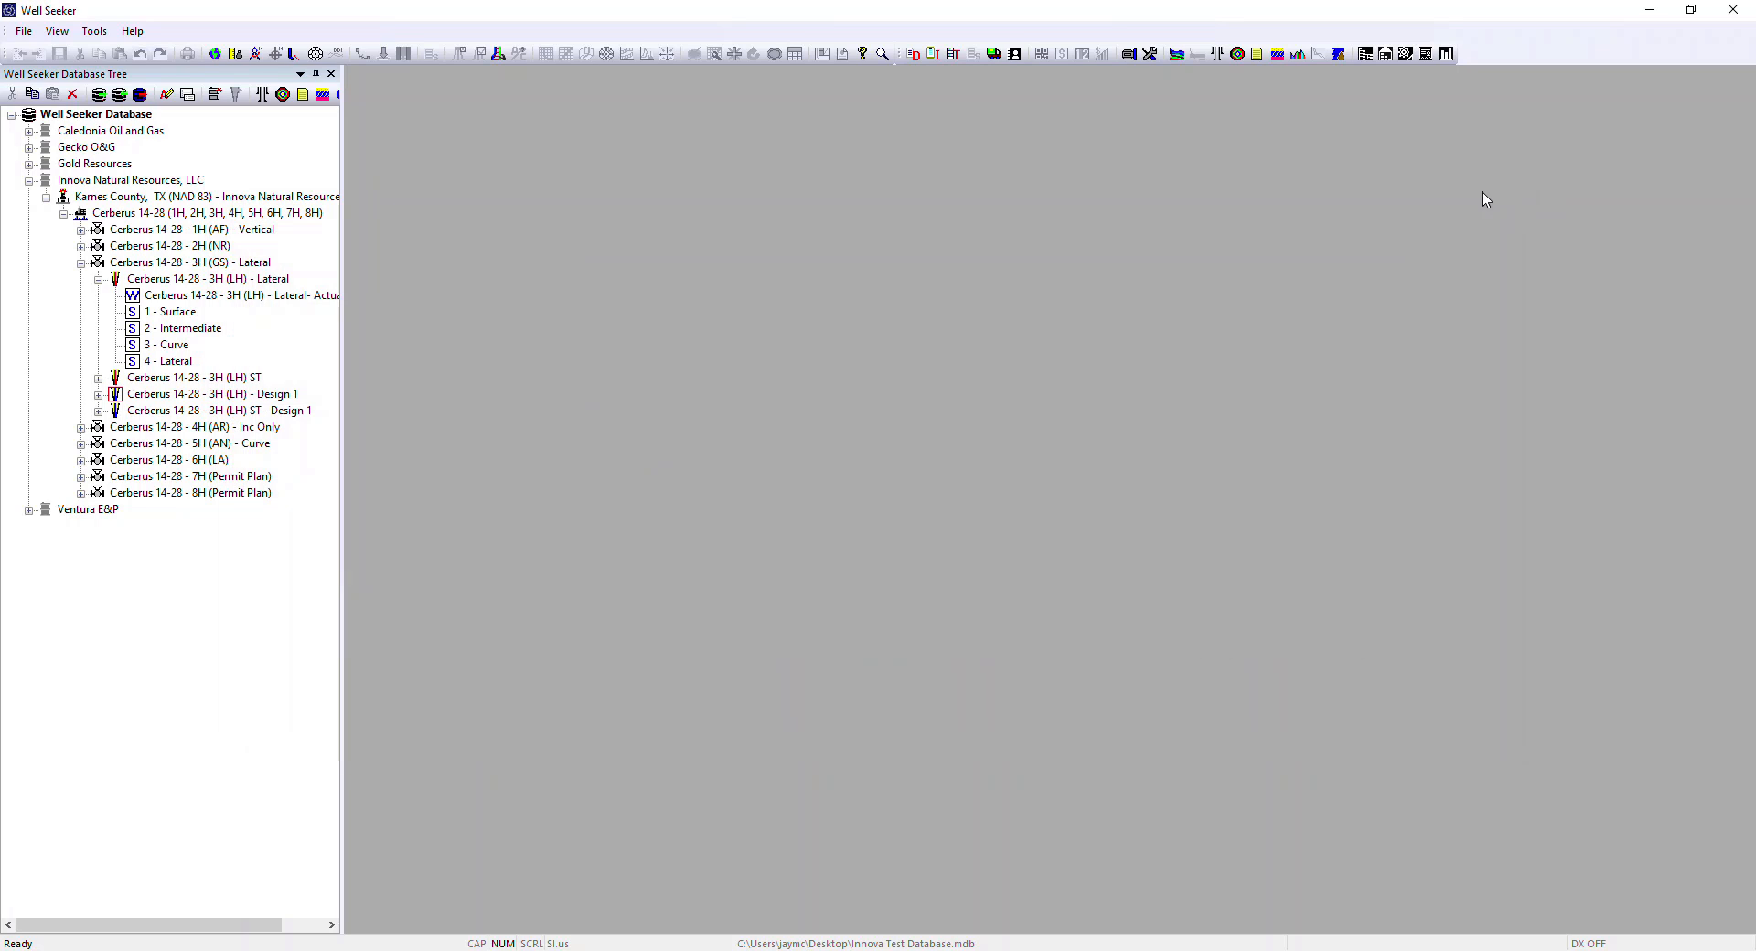
pyautogui.click(1525, 202)
# Step: From the well's daily reports, open the drill string editor and view the performance report of assembly 5: Lateral 2
pyautogui.click(914, 55)
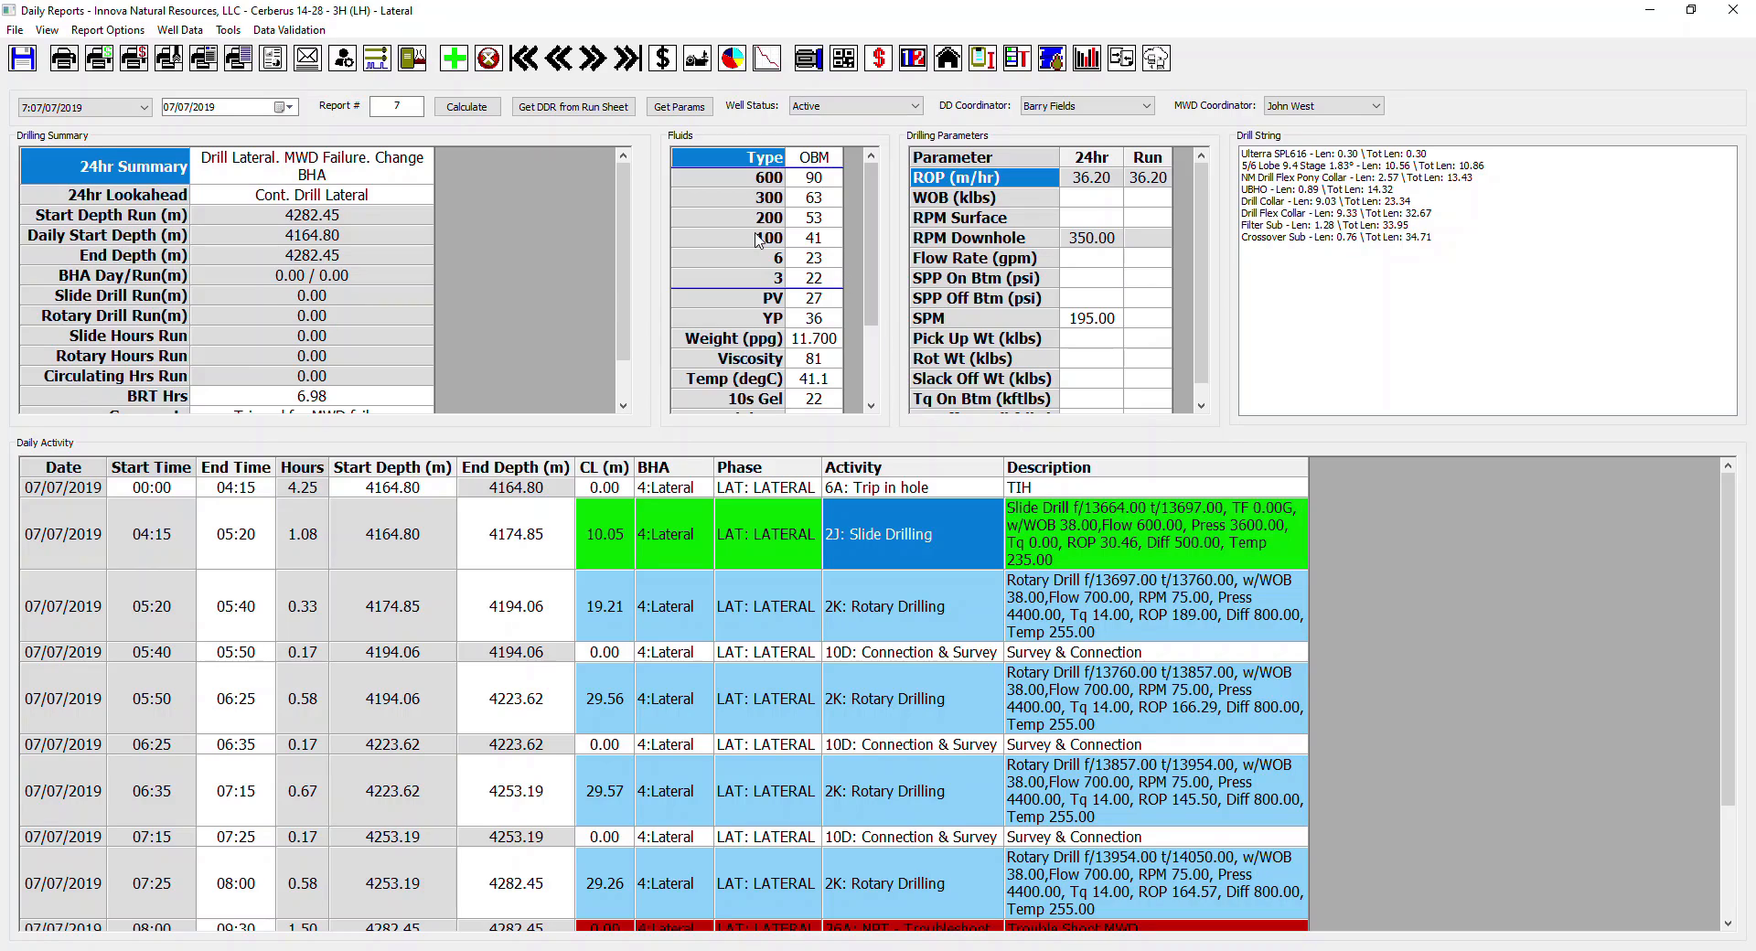
pyautogui.click(808, 60)
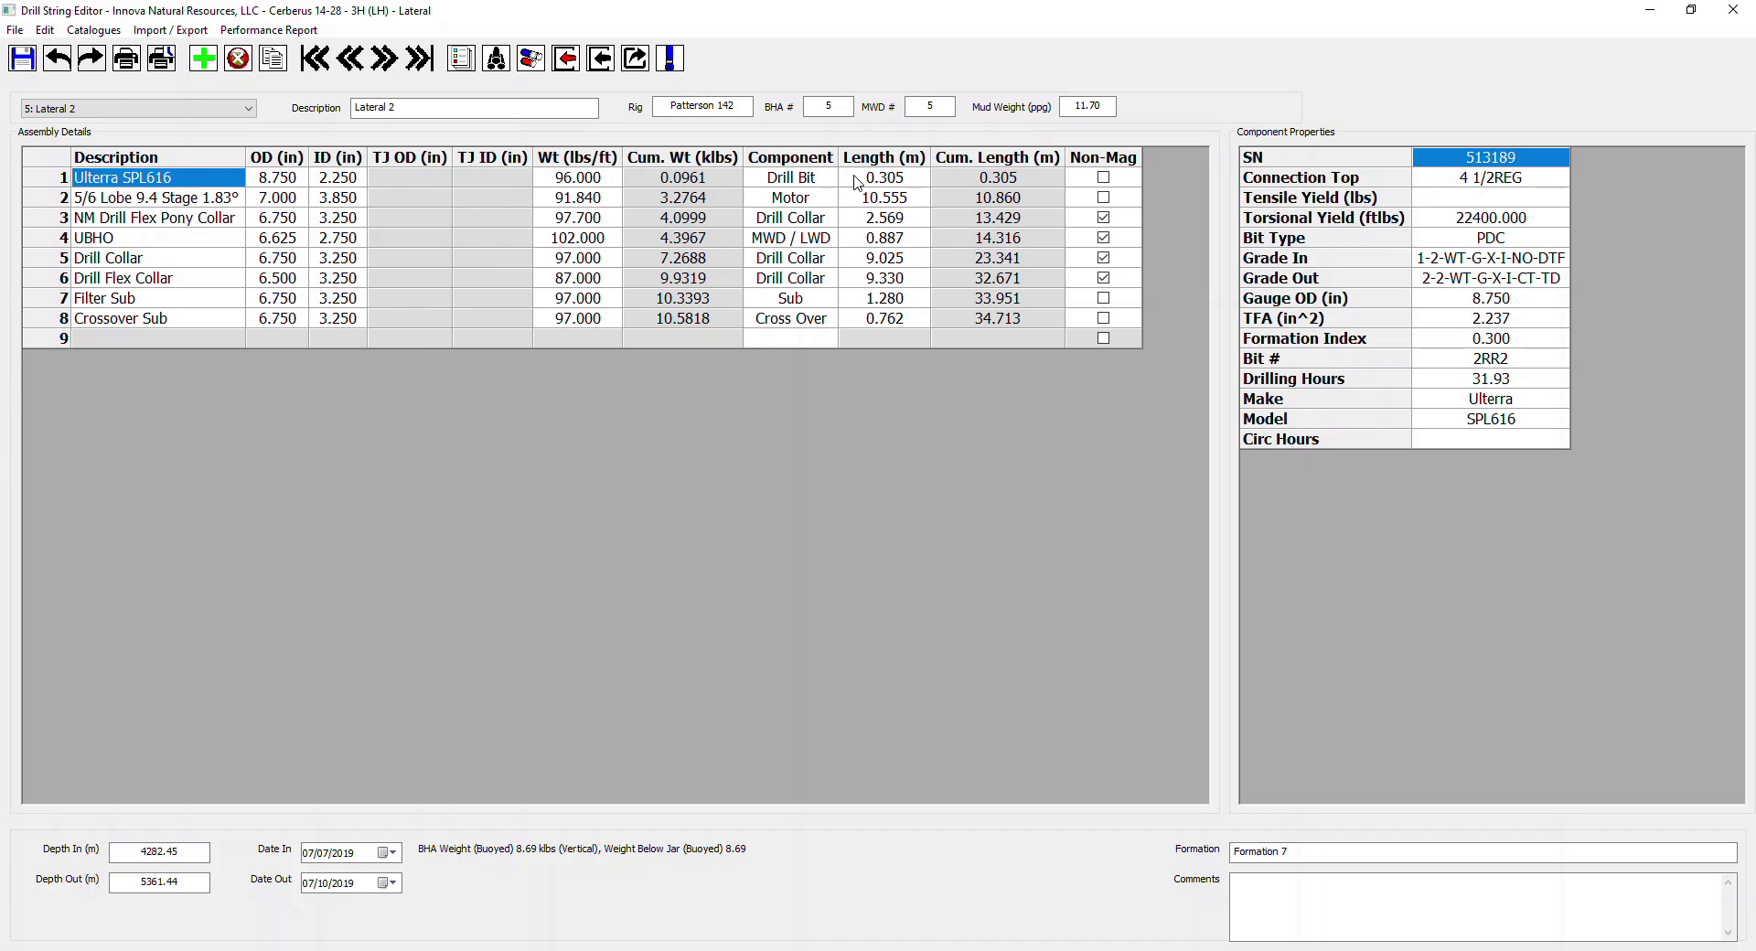
pyautogui.click(672, 58)
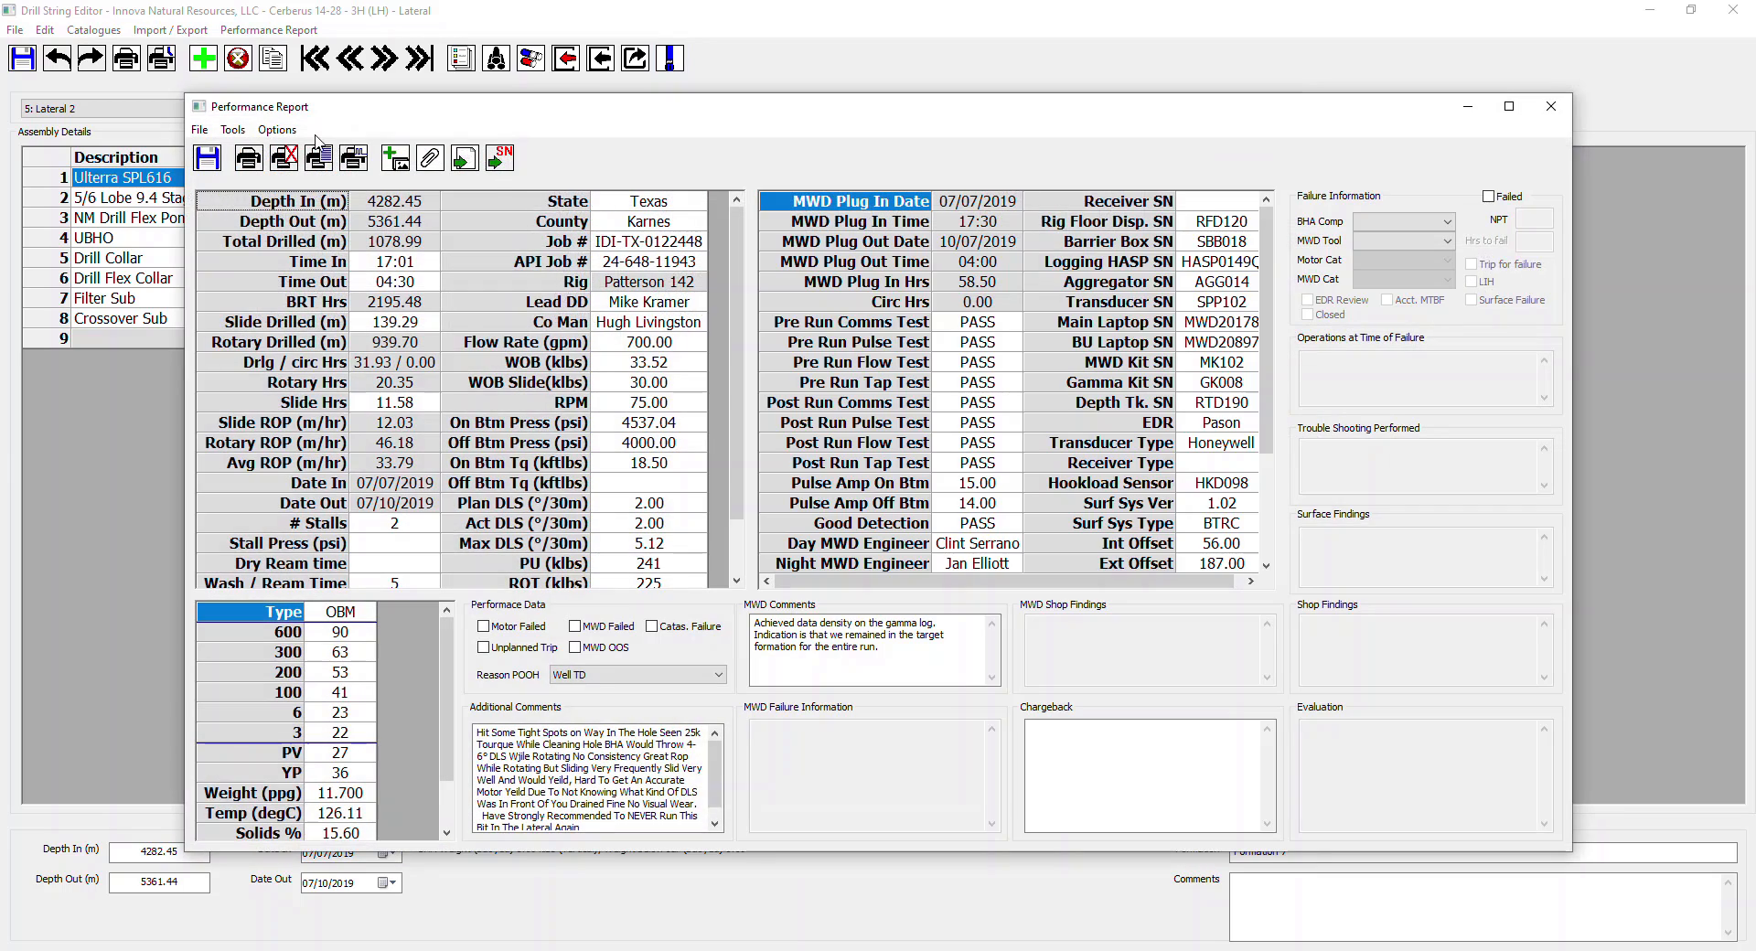
pyautogui.click(1550, 107)
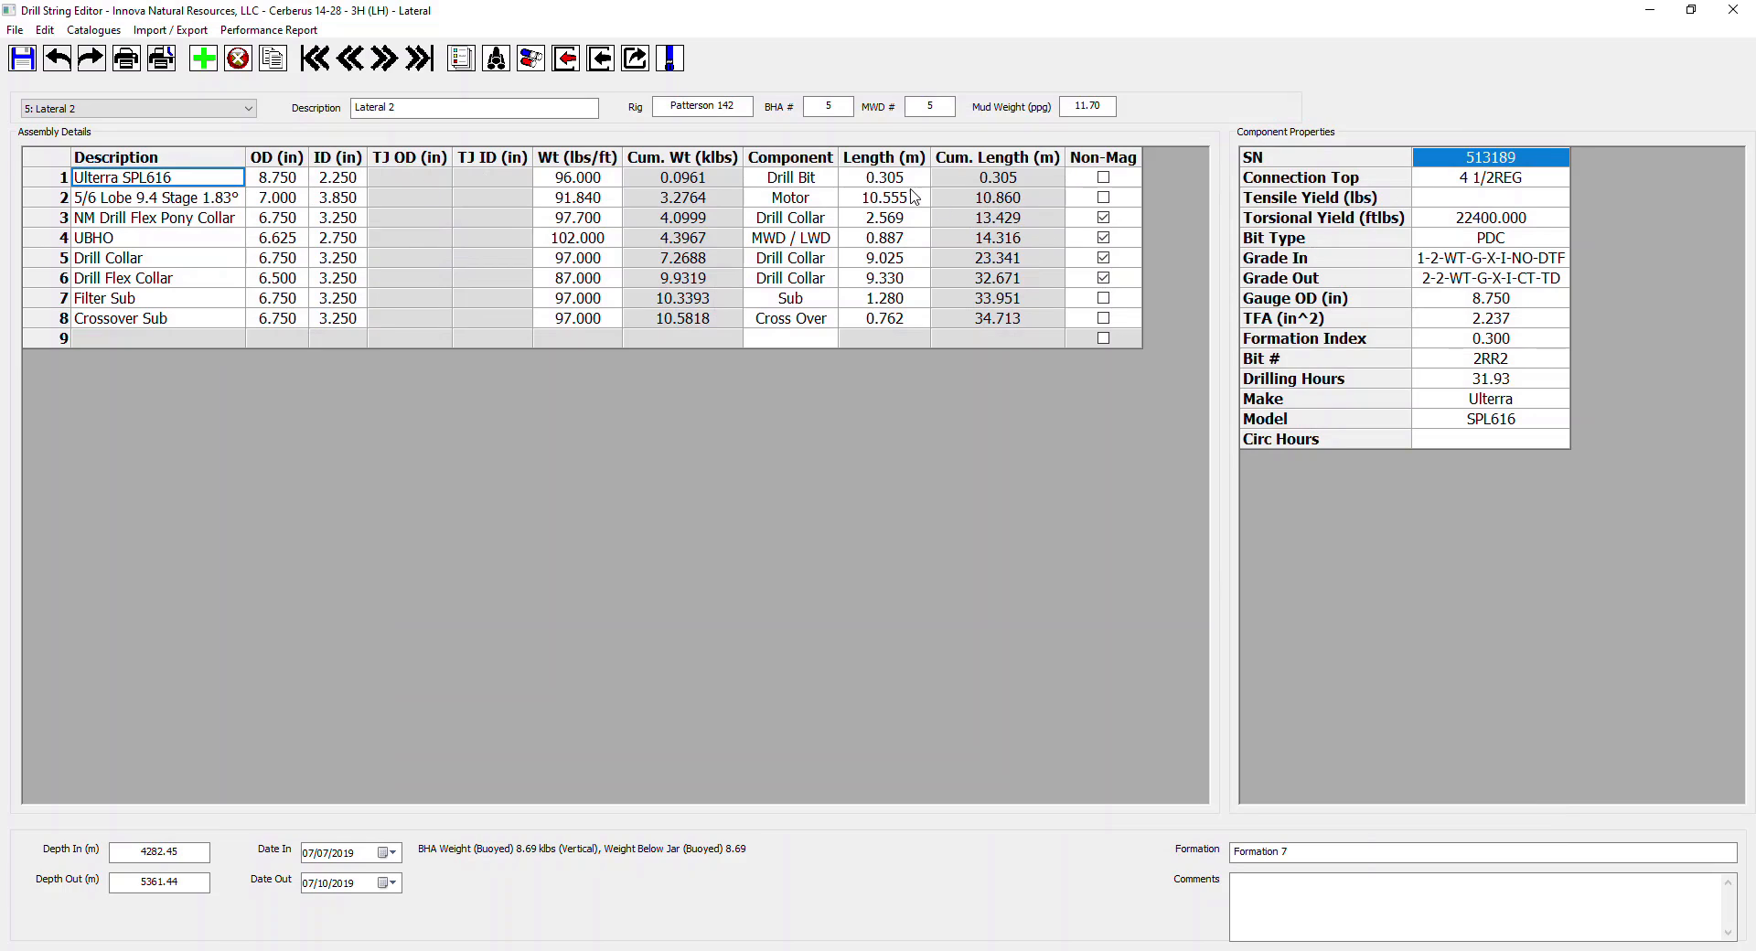
# Step: Examine the component properties of the motor, the drill bit and the UBHO in the Lateral 2 assembly
pyautogui.click(510, 203)
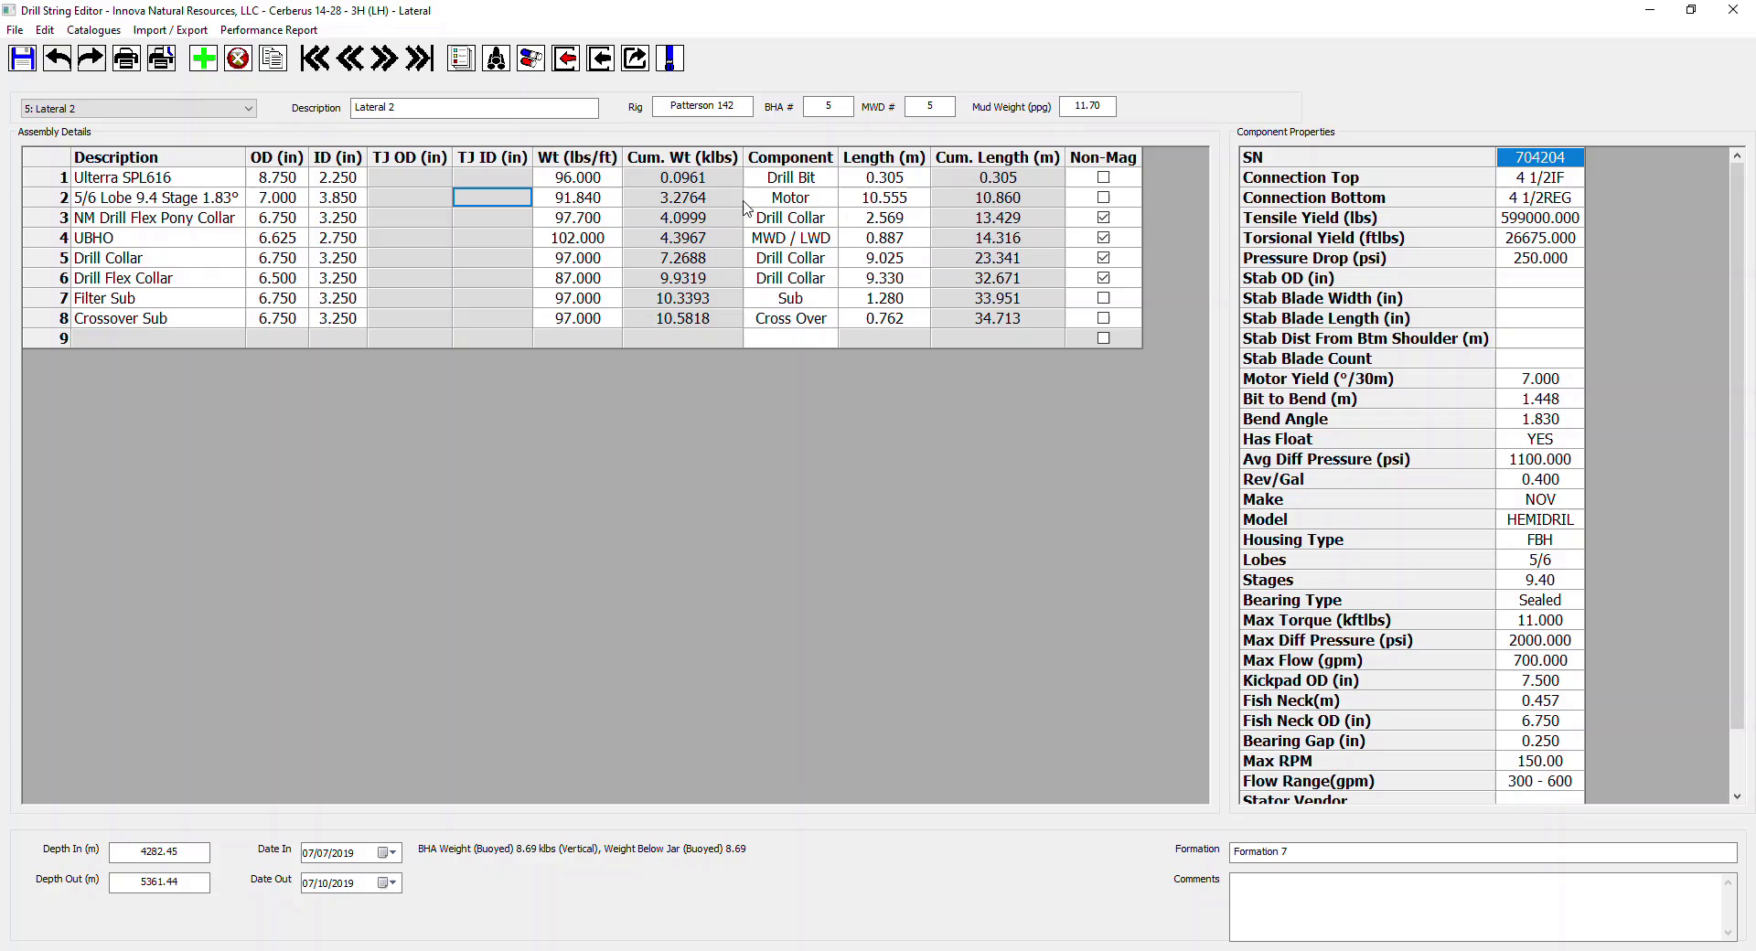
pyautogui.click(690, 181)
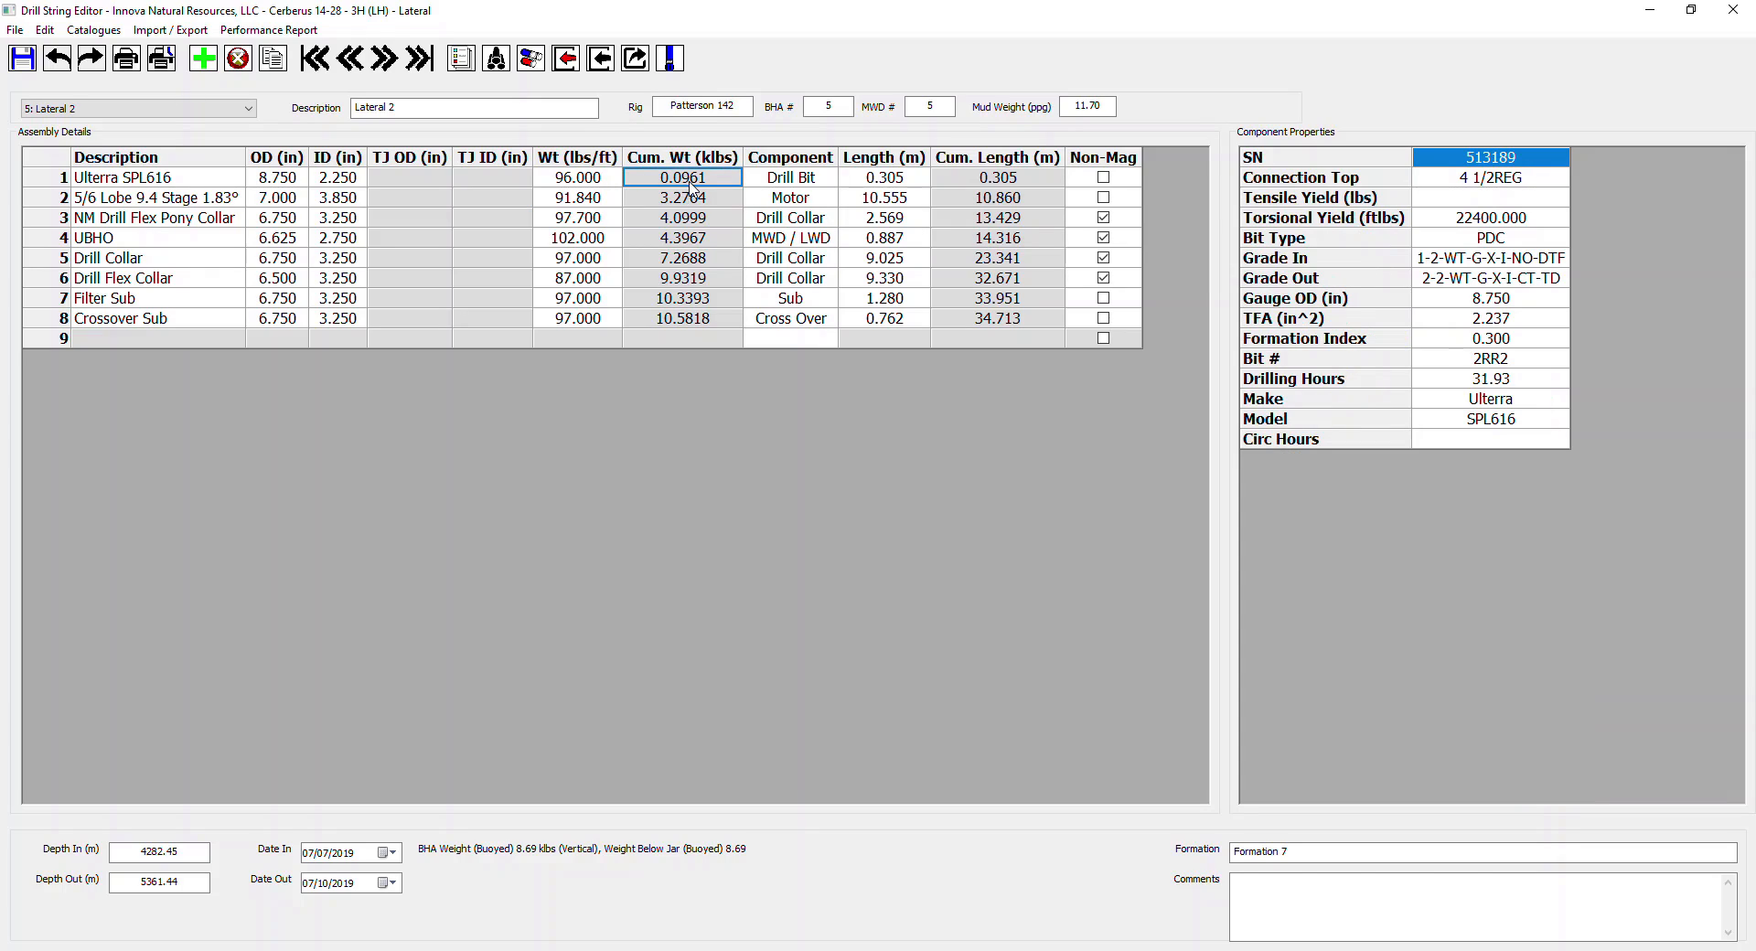
pyautogui.click(712, 239)
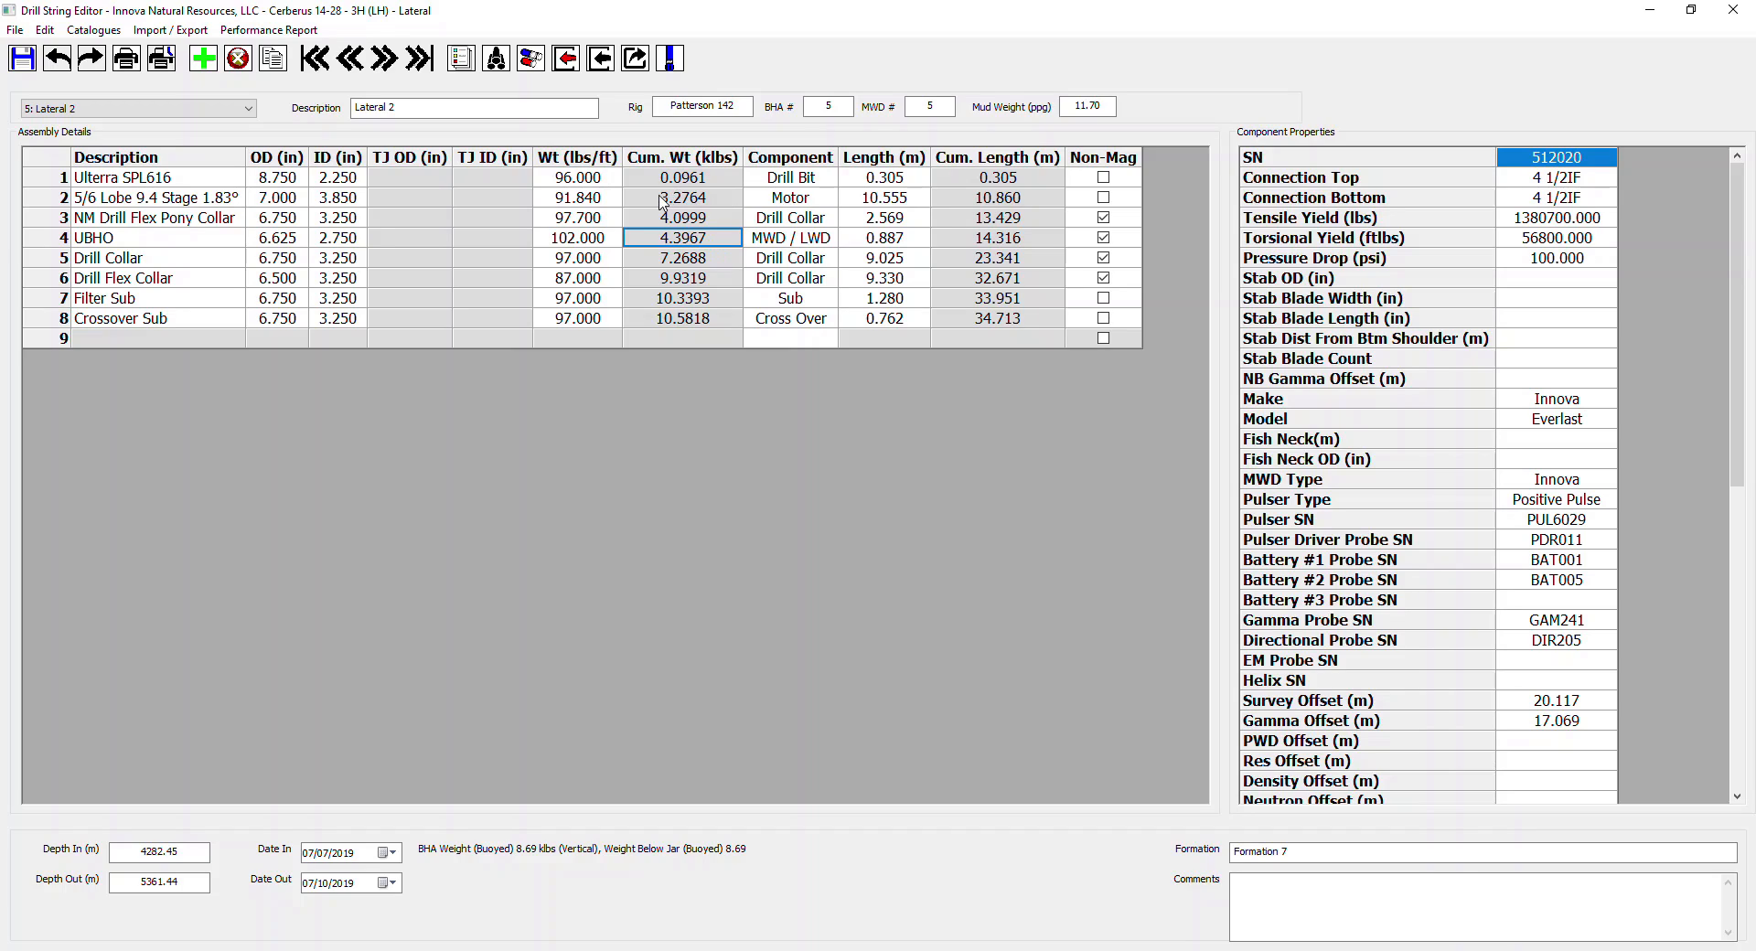
pyautogui.click(705, 201)
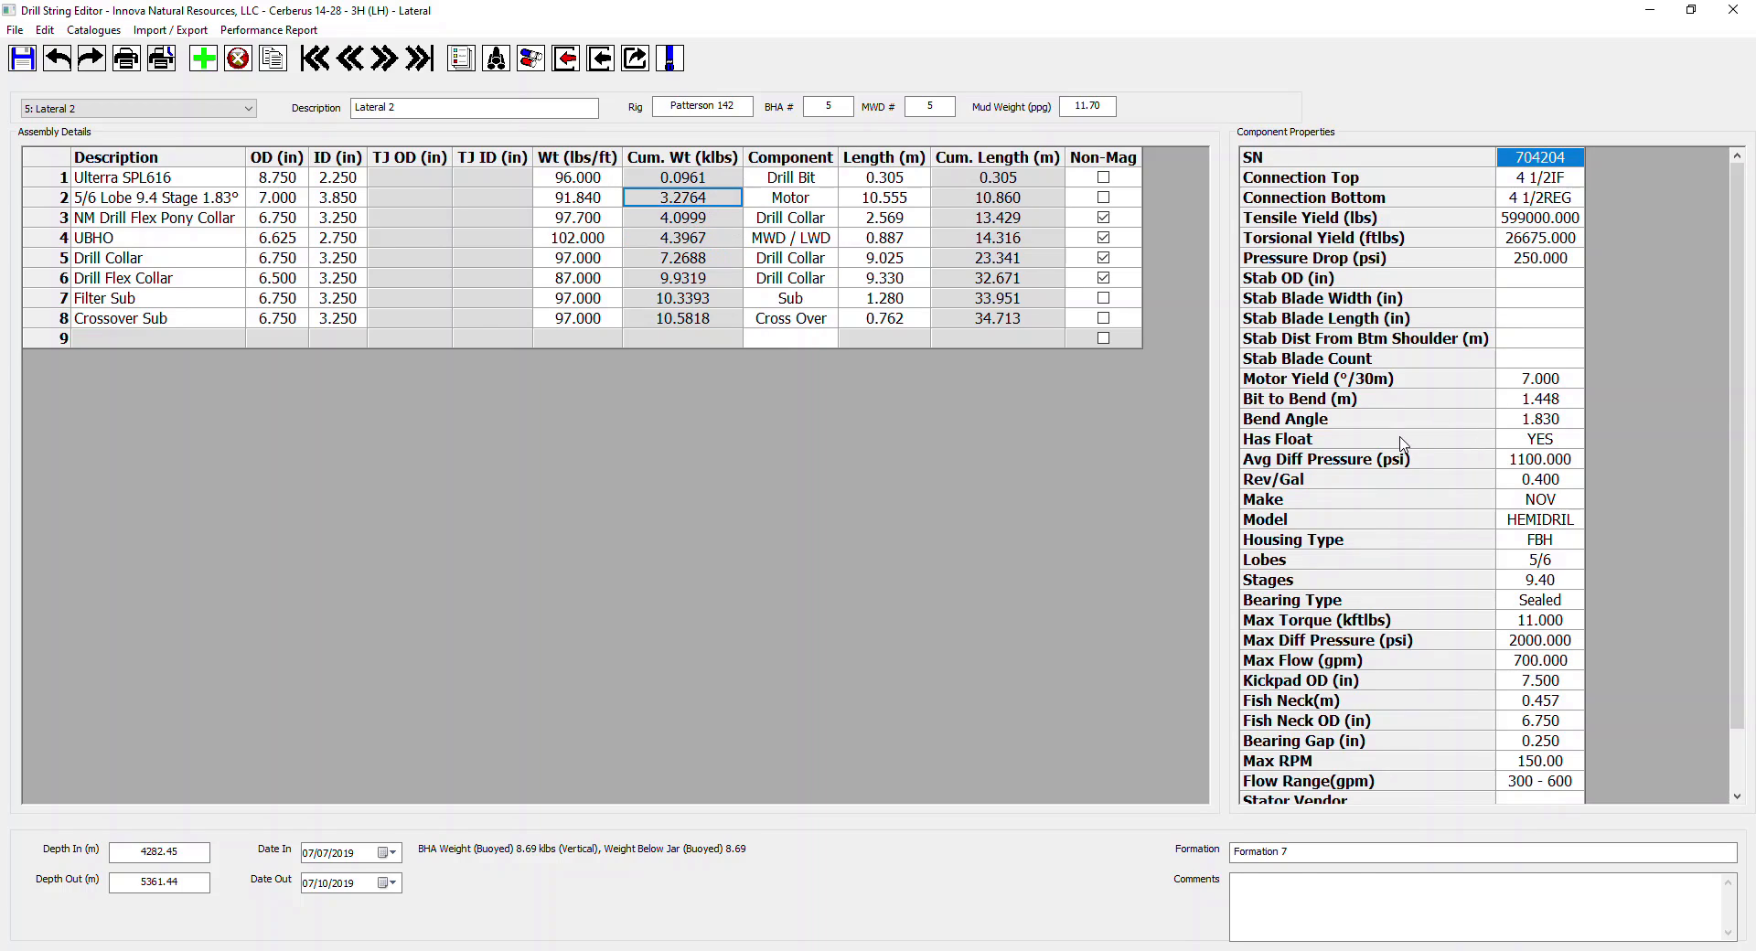
# Step: Review the run, MWD and failure fields in the performance report of the Lateral 2 assembly
pyautogui.click(670, 58)
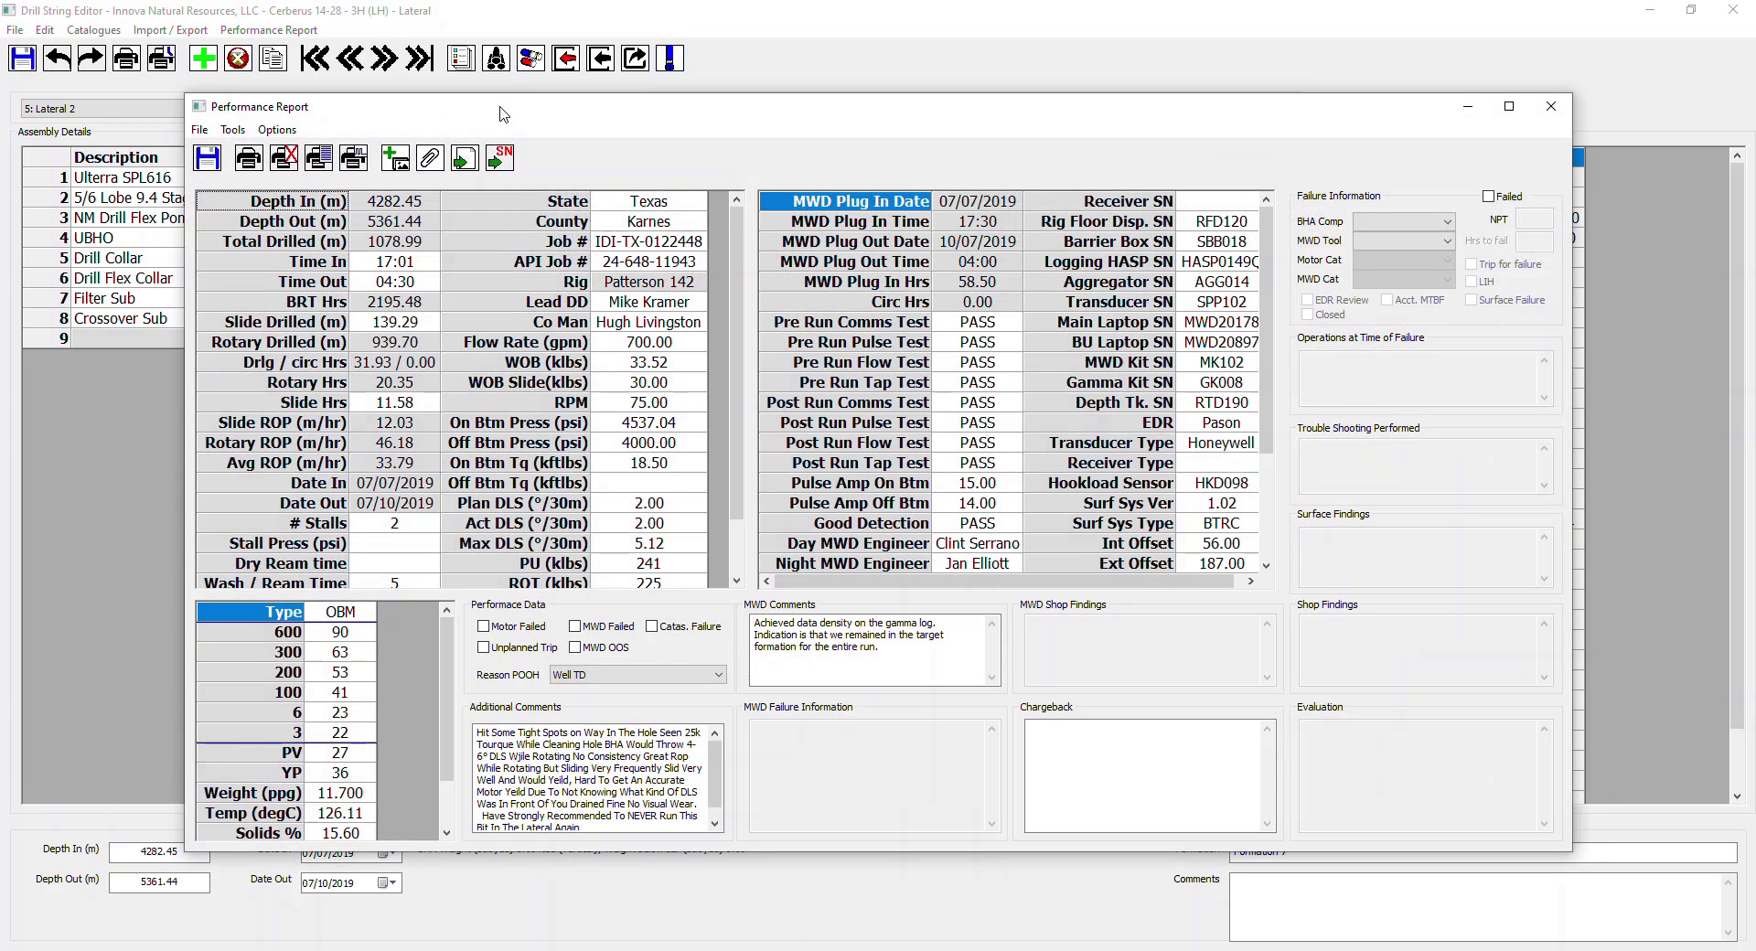
pyautogui.moveTo(499, 114); pyautogui.dragTo(447, 49)
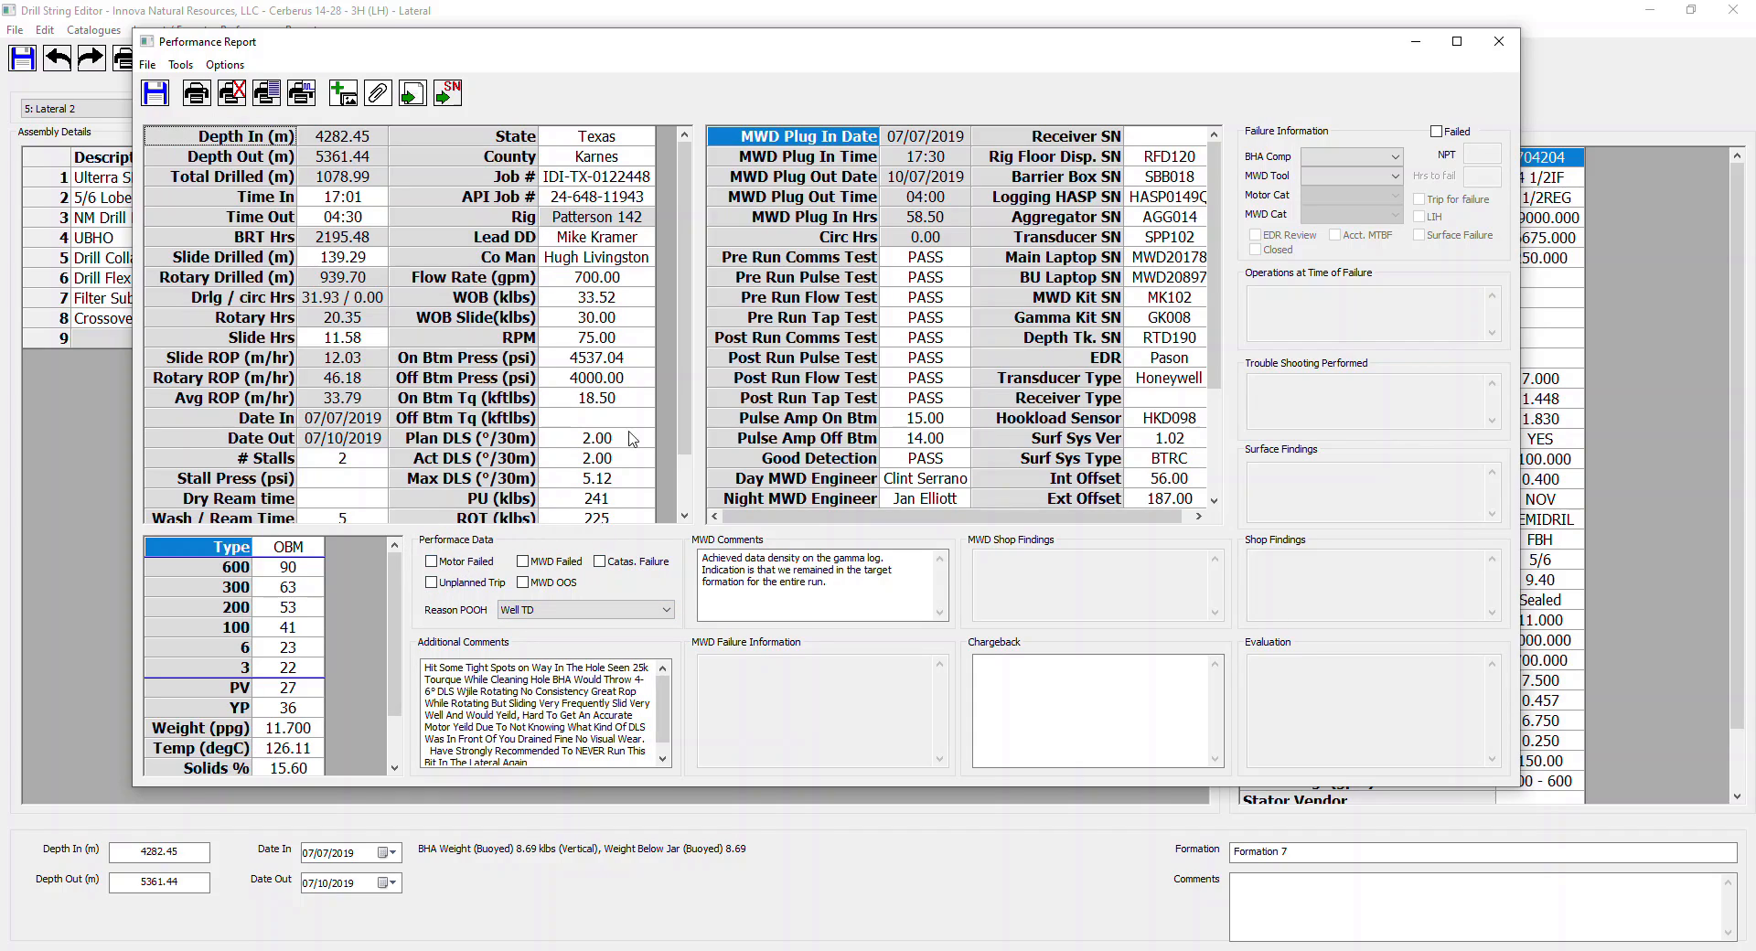
pyautogui.click(1500, 52)
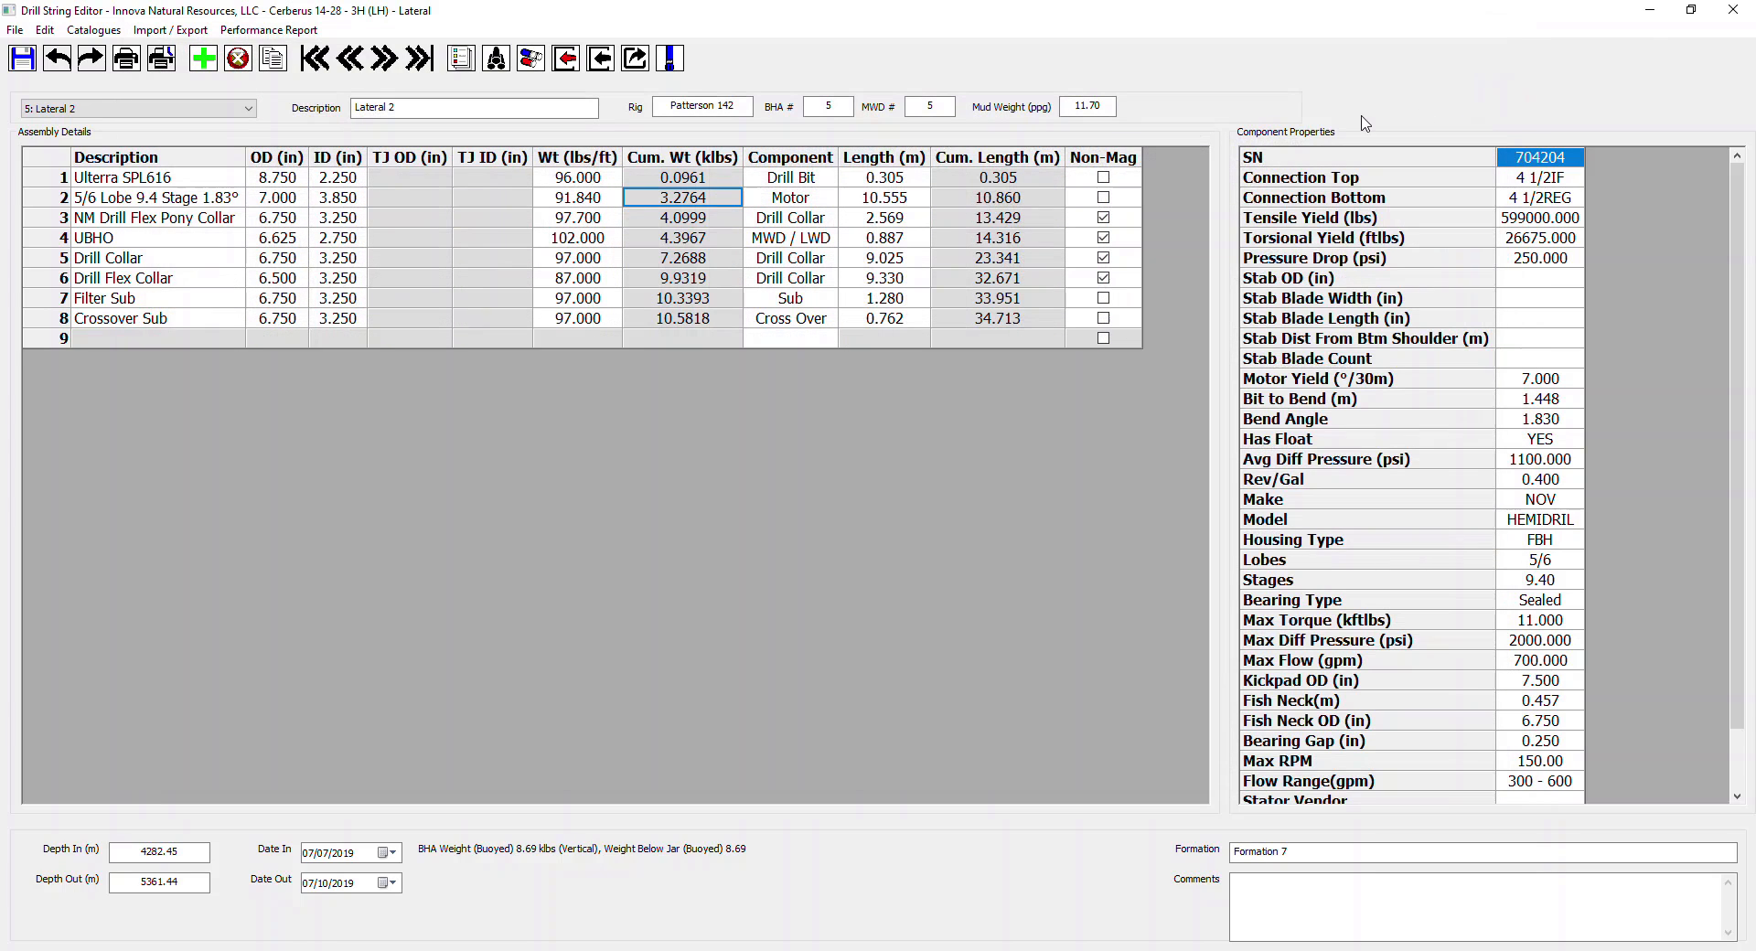
# Step: Leave the drill string editor and display the well's Depth V Time chart from the daily reports in a maximized window
pyautogui.click(1732, 9)
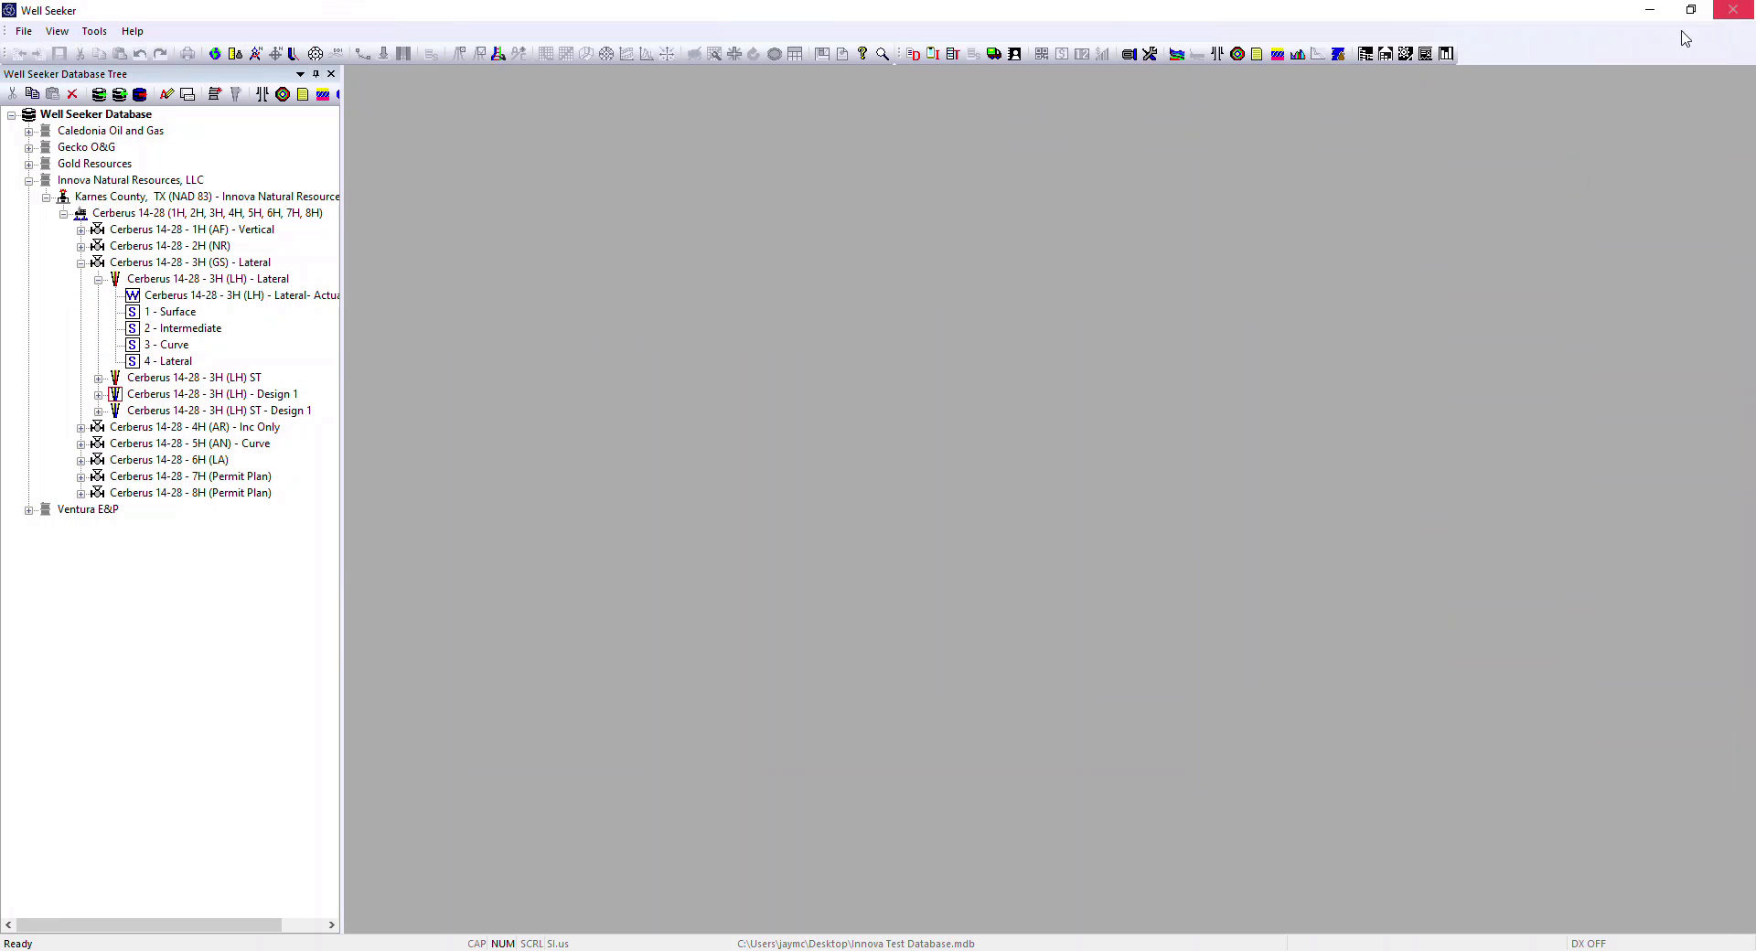
pyautogui.click(913, 54)
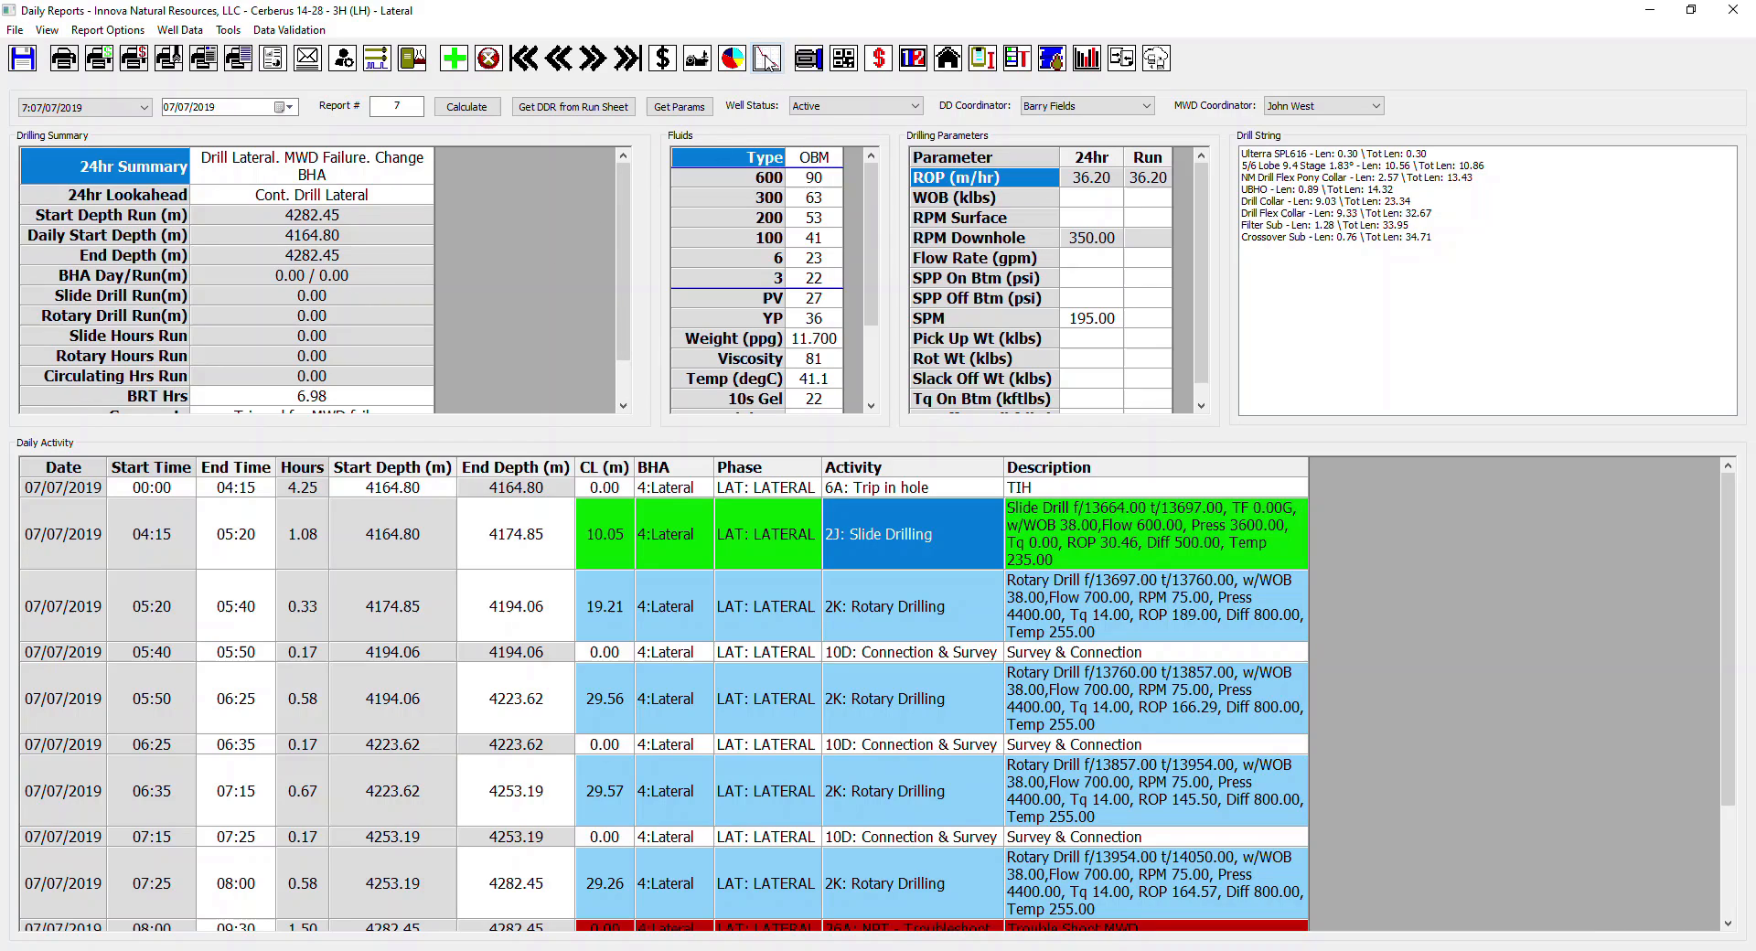
pyautogui.click(767, 58)
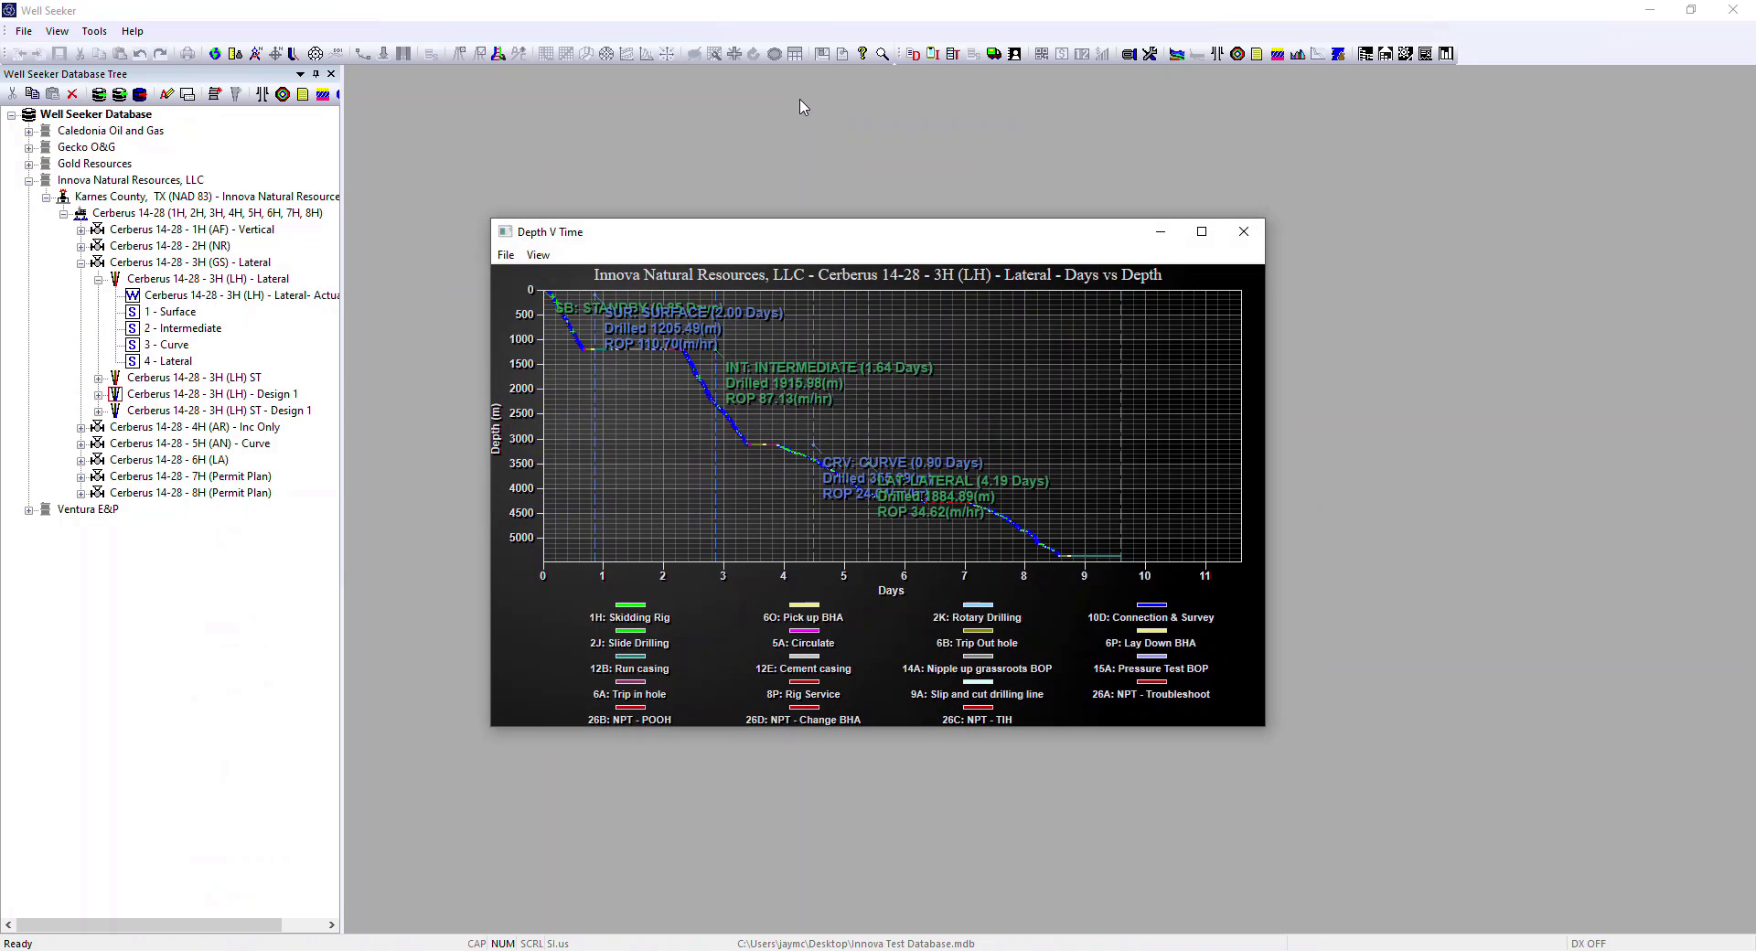
pyautogui.click(1202, 232)
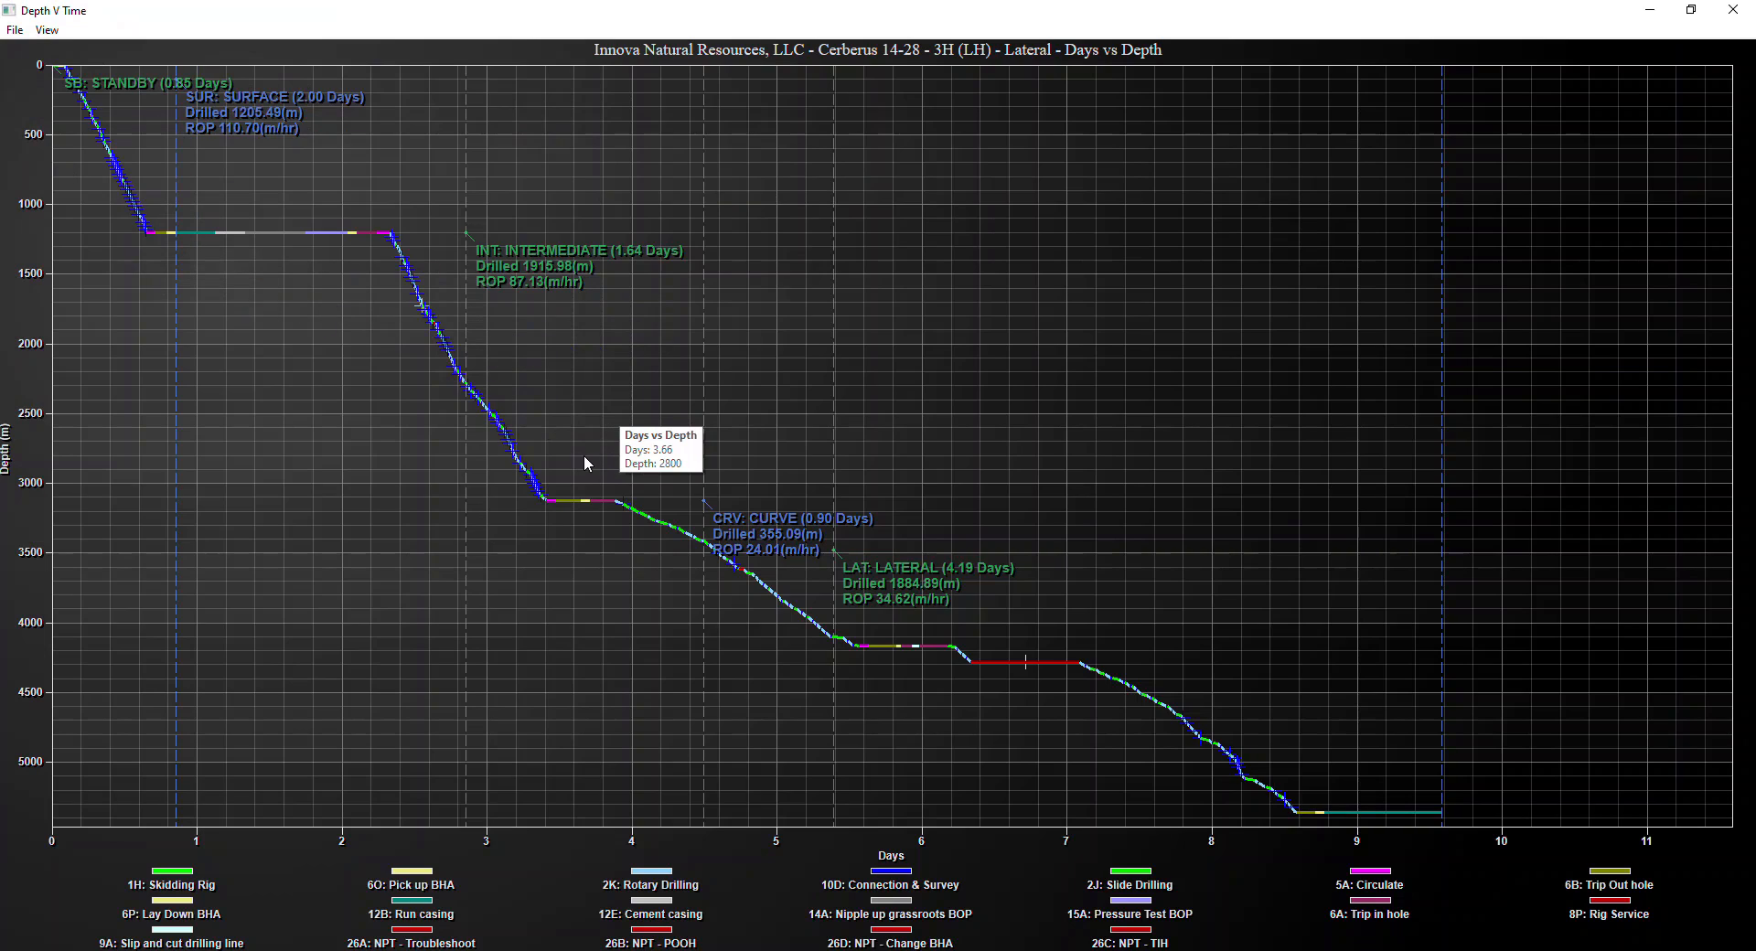
# Step: View the days vs depth curve colored by phase and by BHA, and close the chart
pyautogui.click(48, 30)
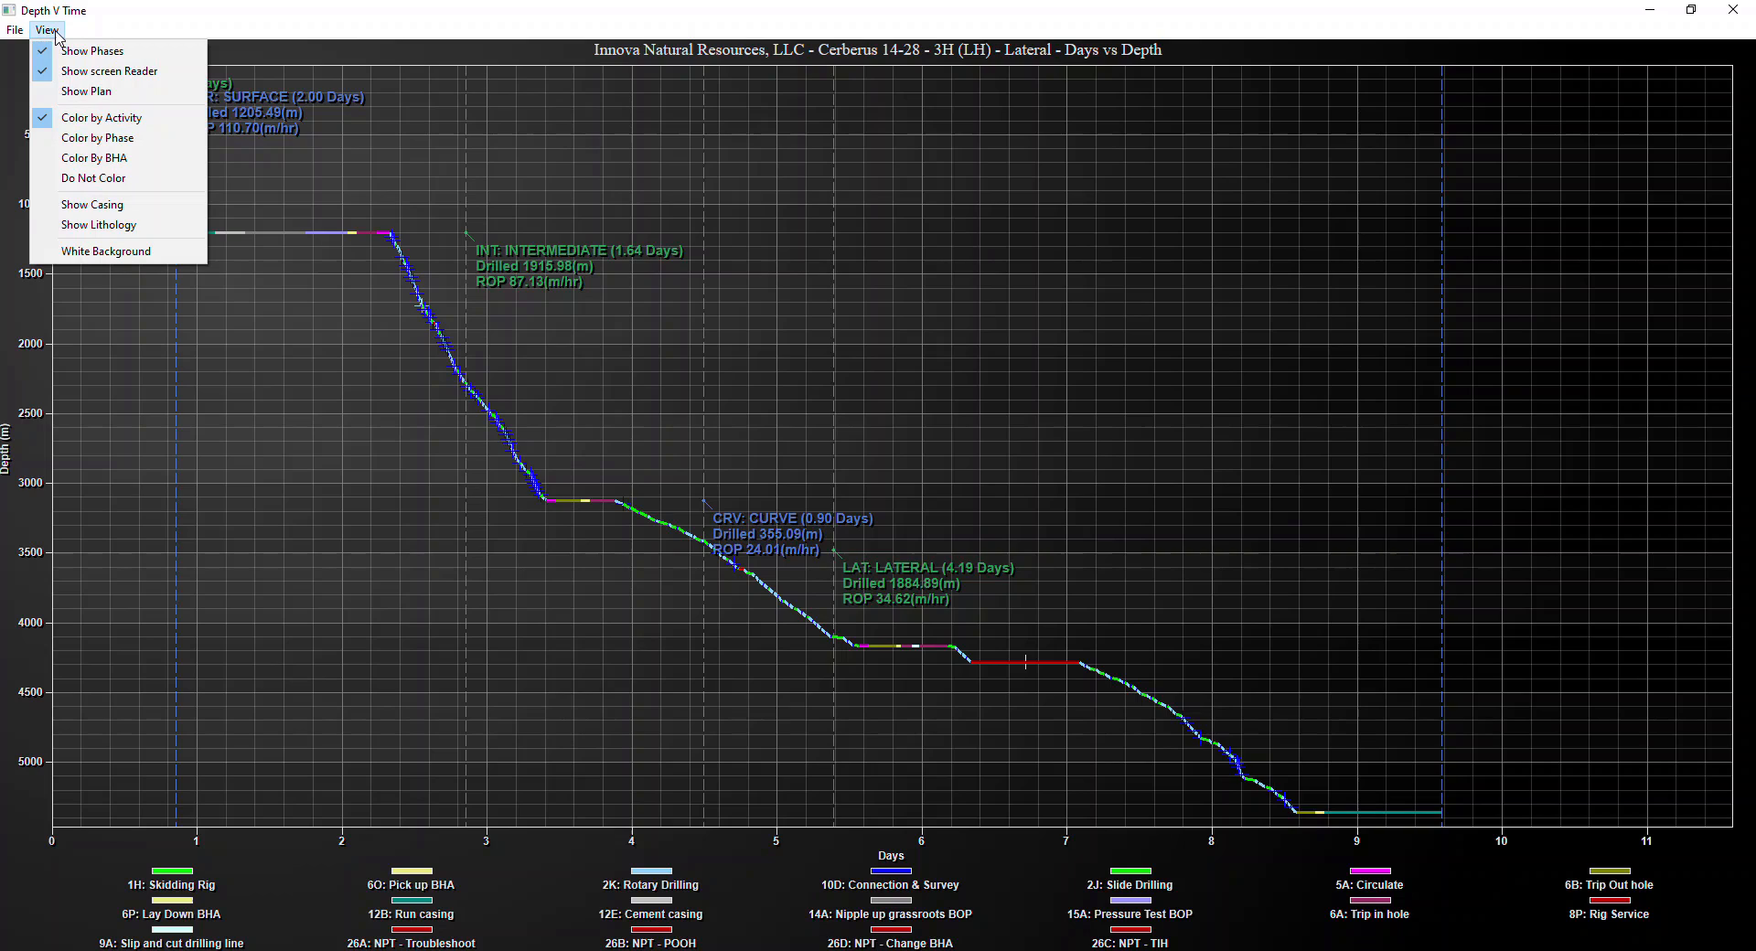
pyautogui.click(93, 138)
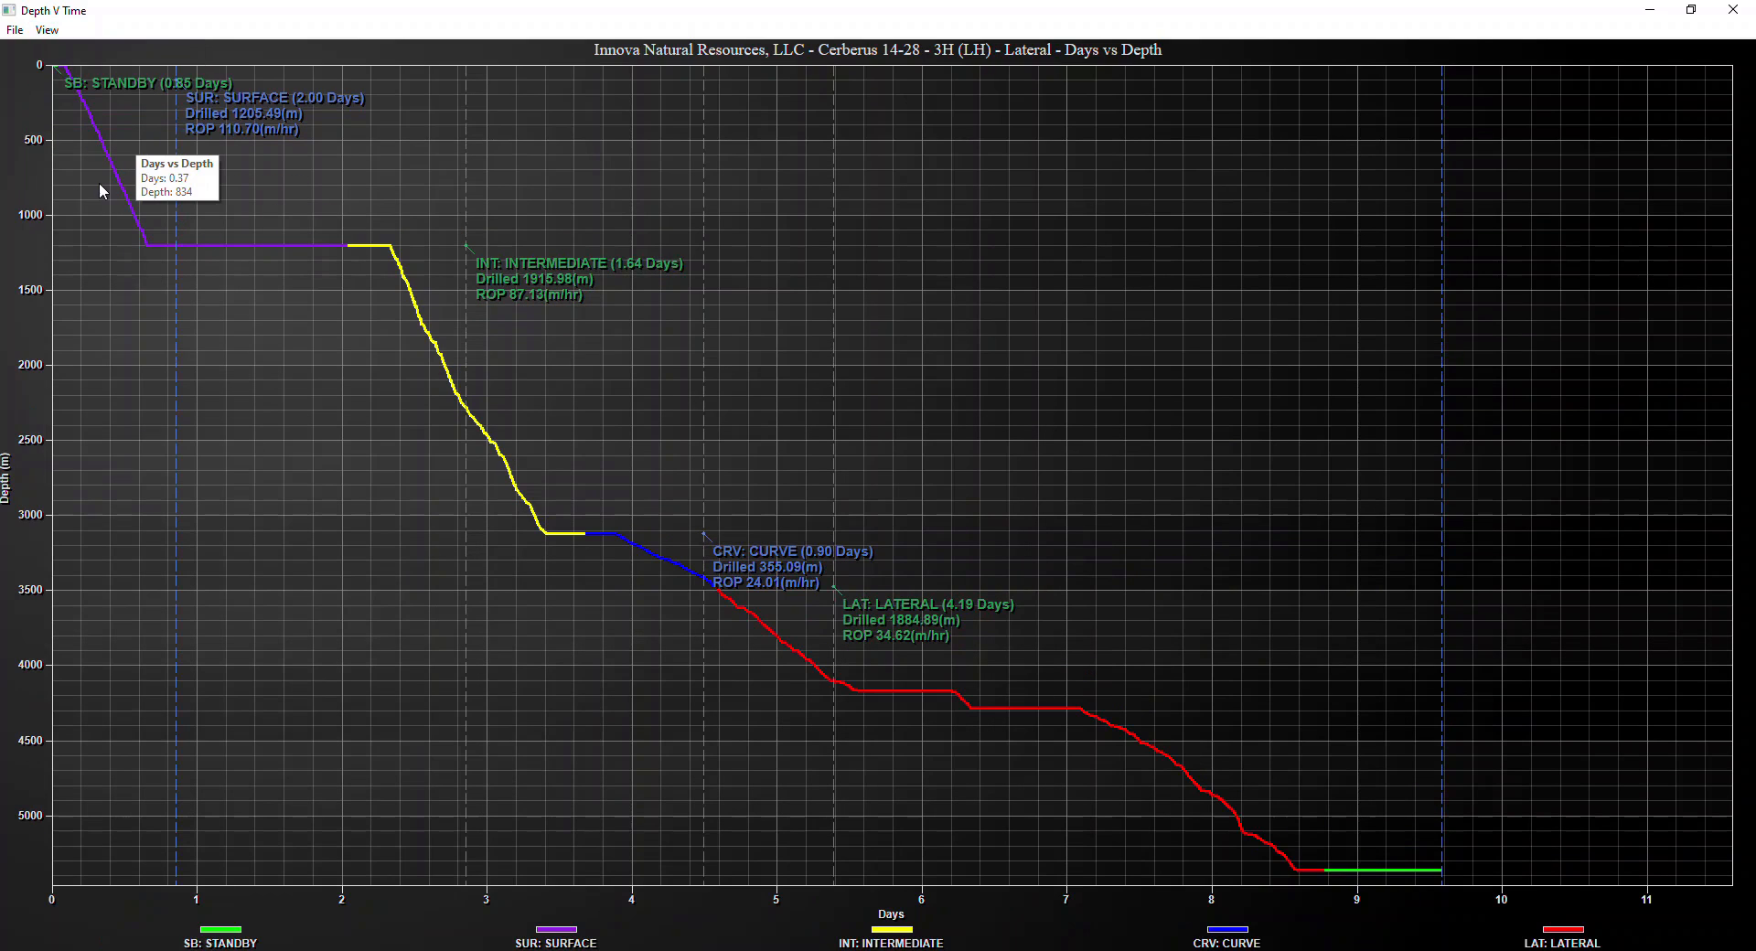
pyautogui.click(49, 31)
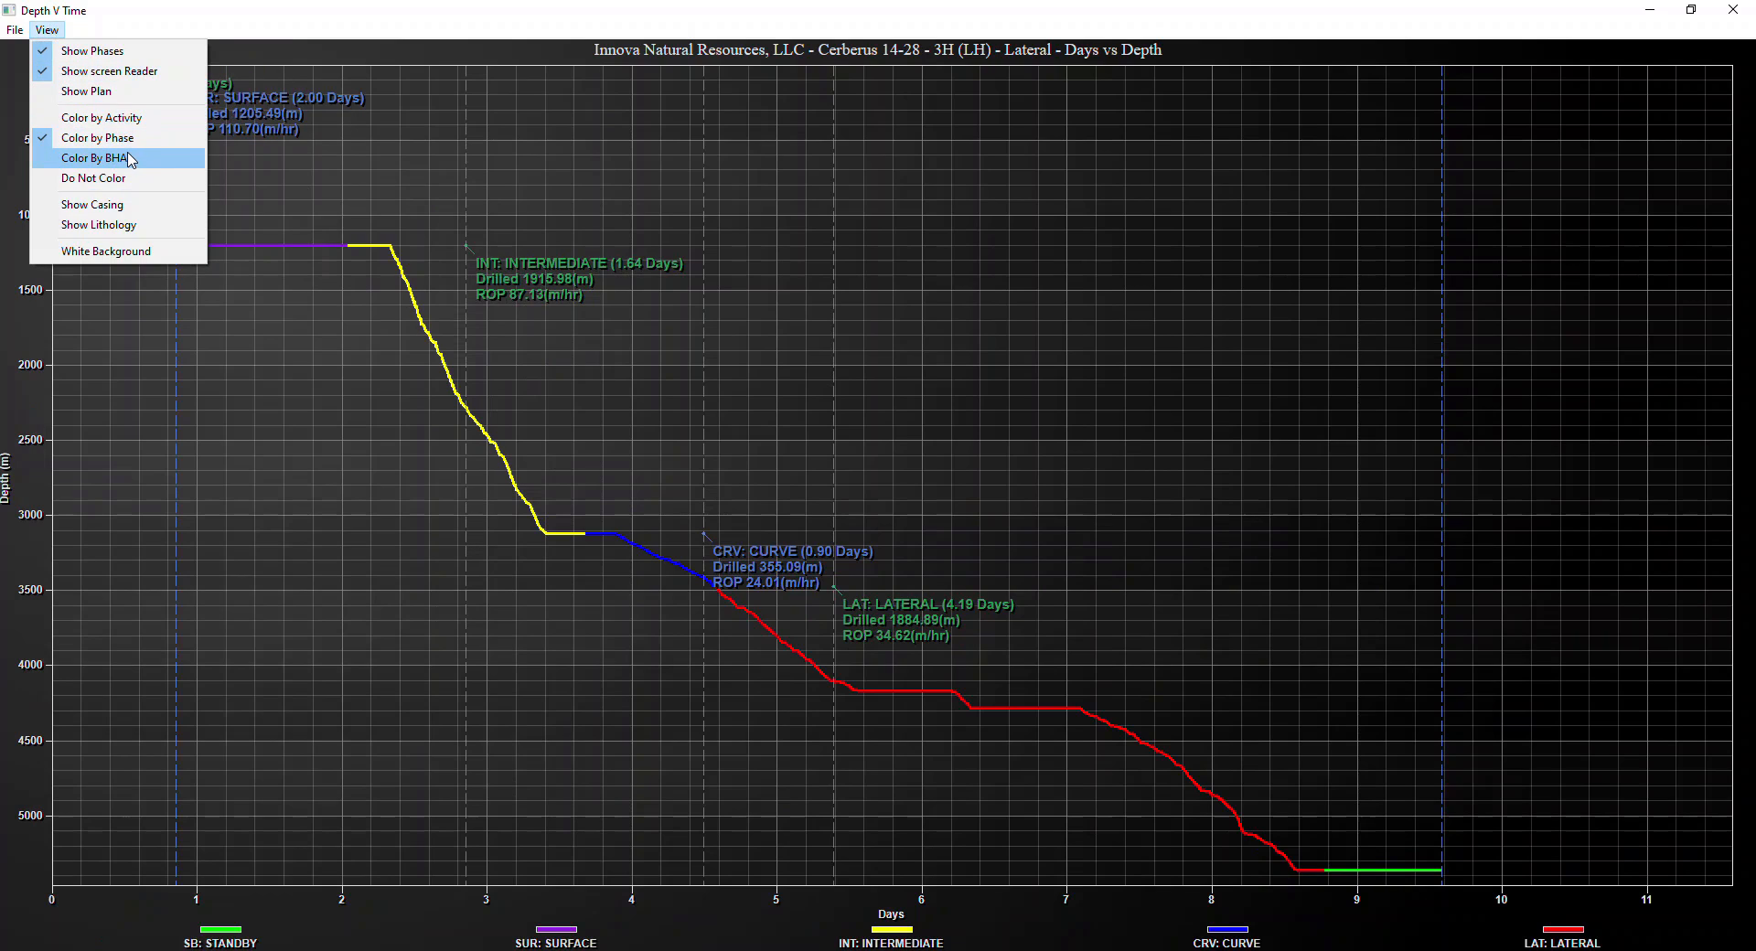
pyautogui.click(93, 158)
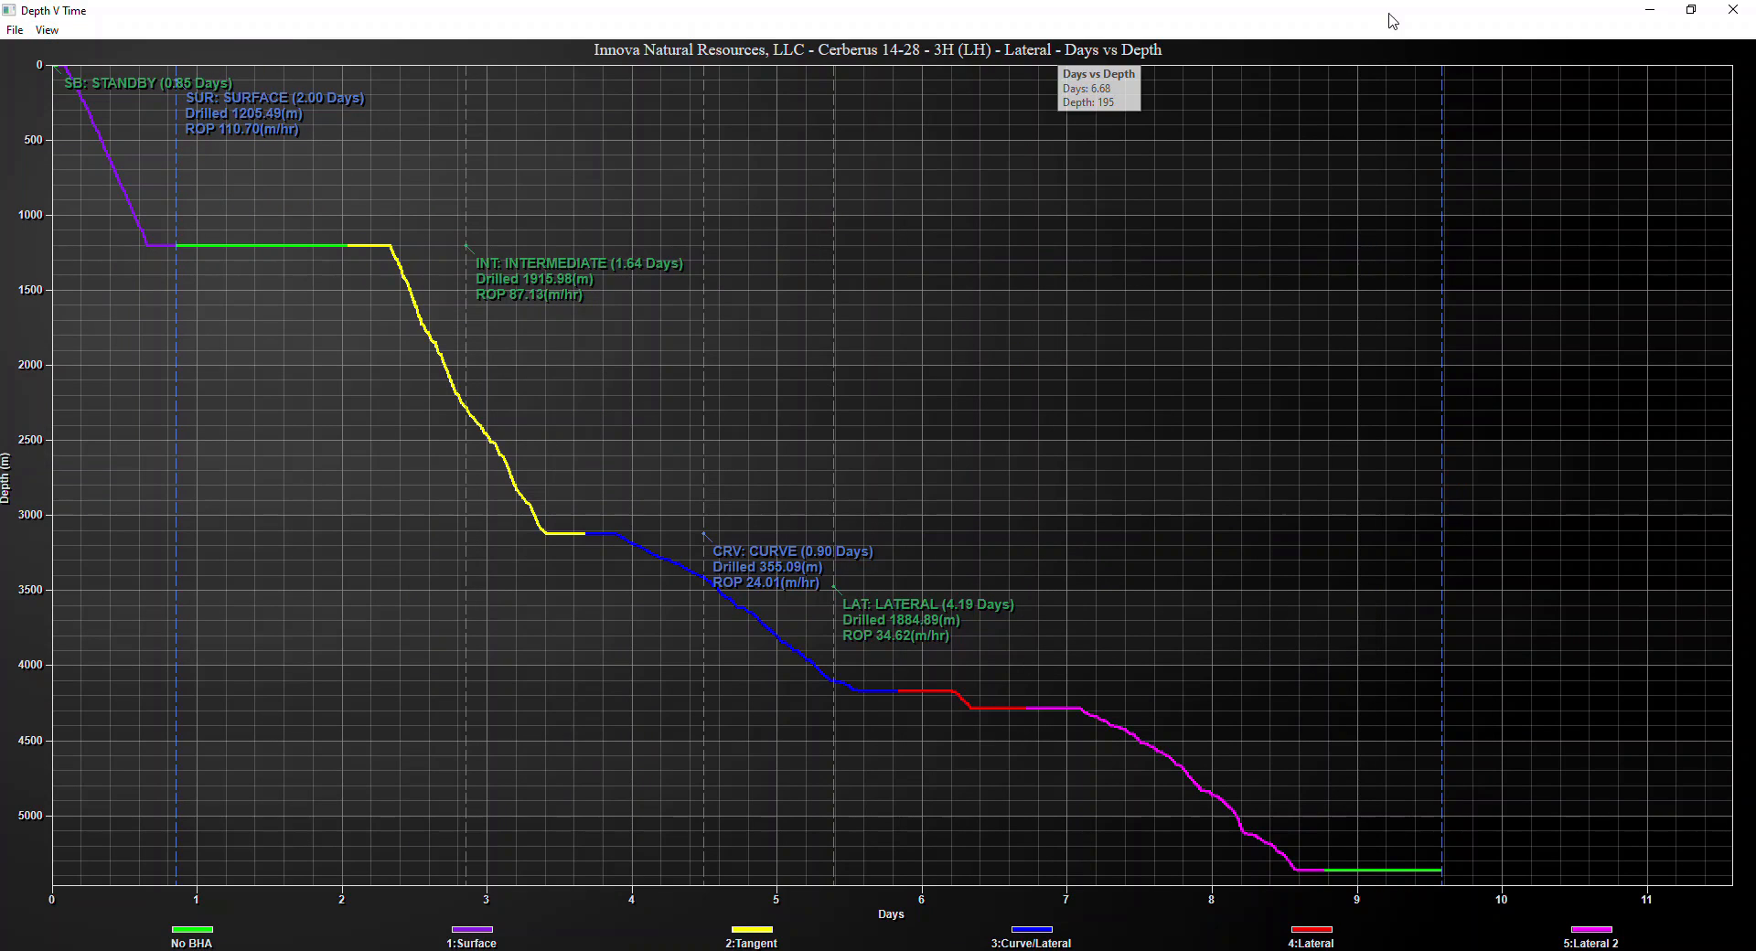
pyautogui.click(1732, 9)
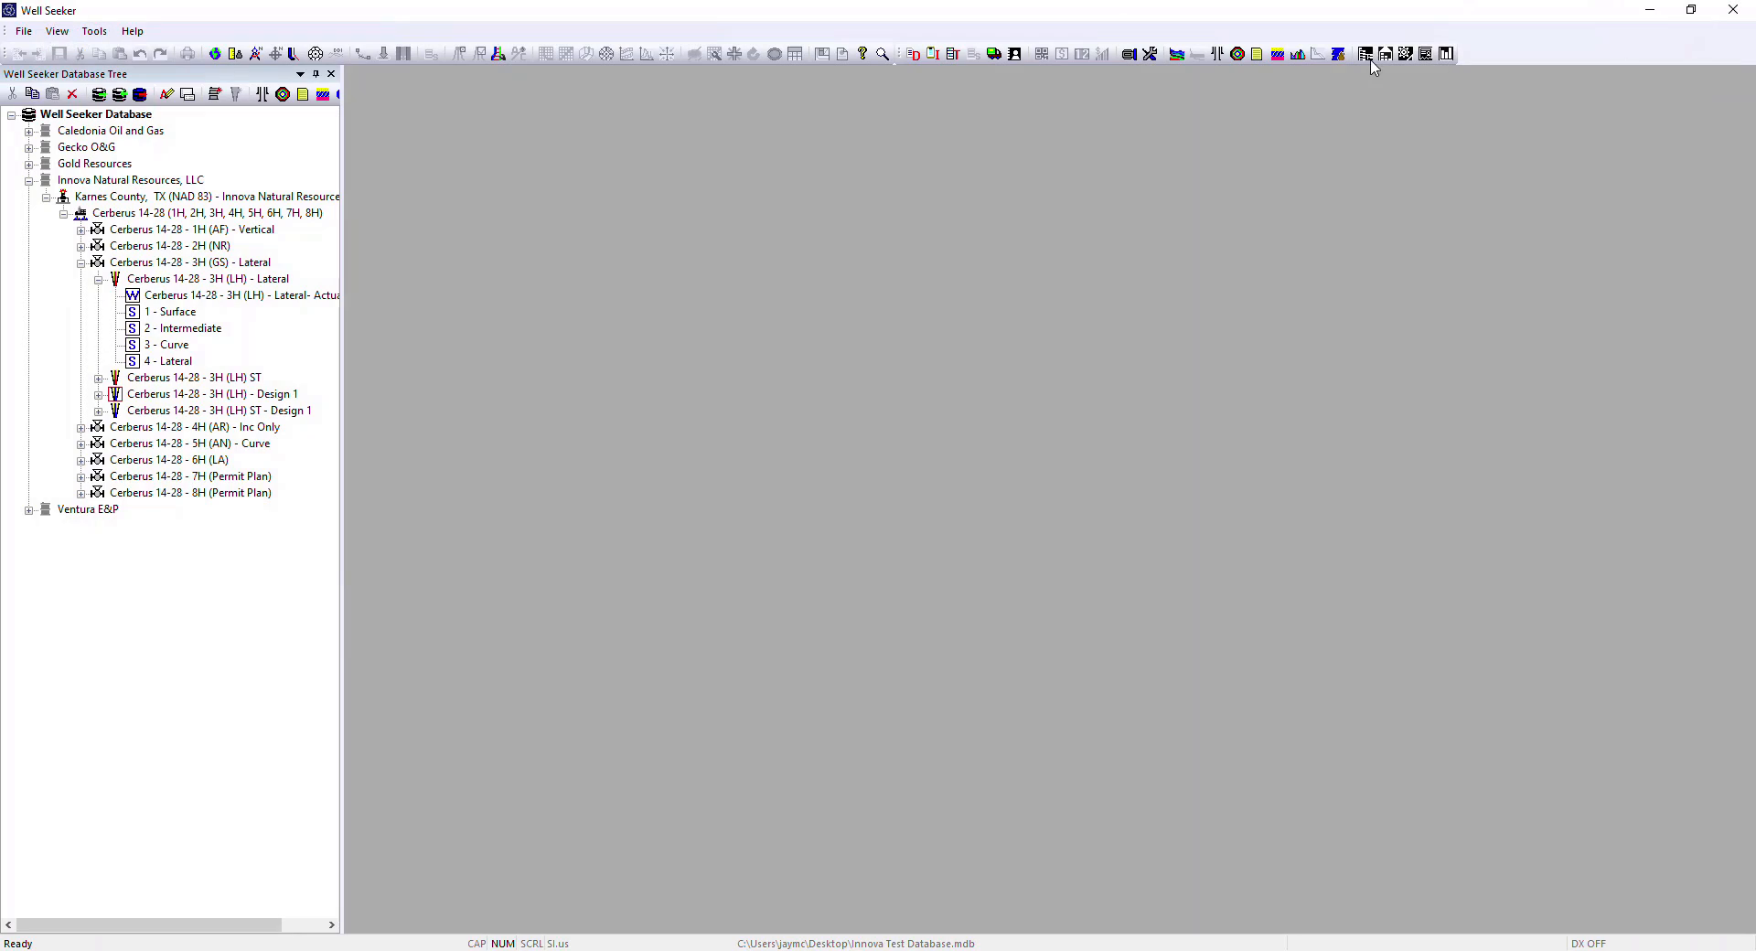
# Step: Open the daily reports of the 3H Lateral well and display its KPI Tracking phase summary in a maximized window
pyautogui.click(912, 55)
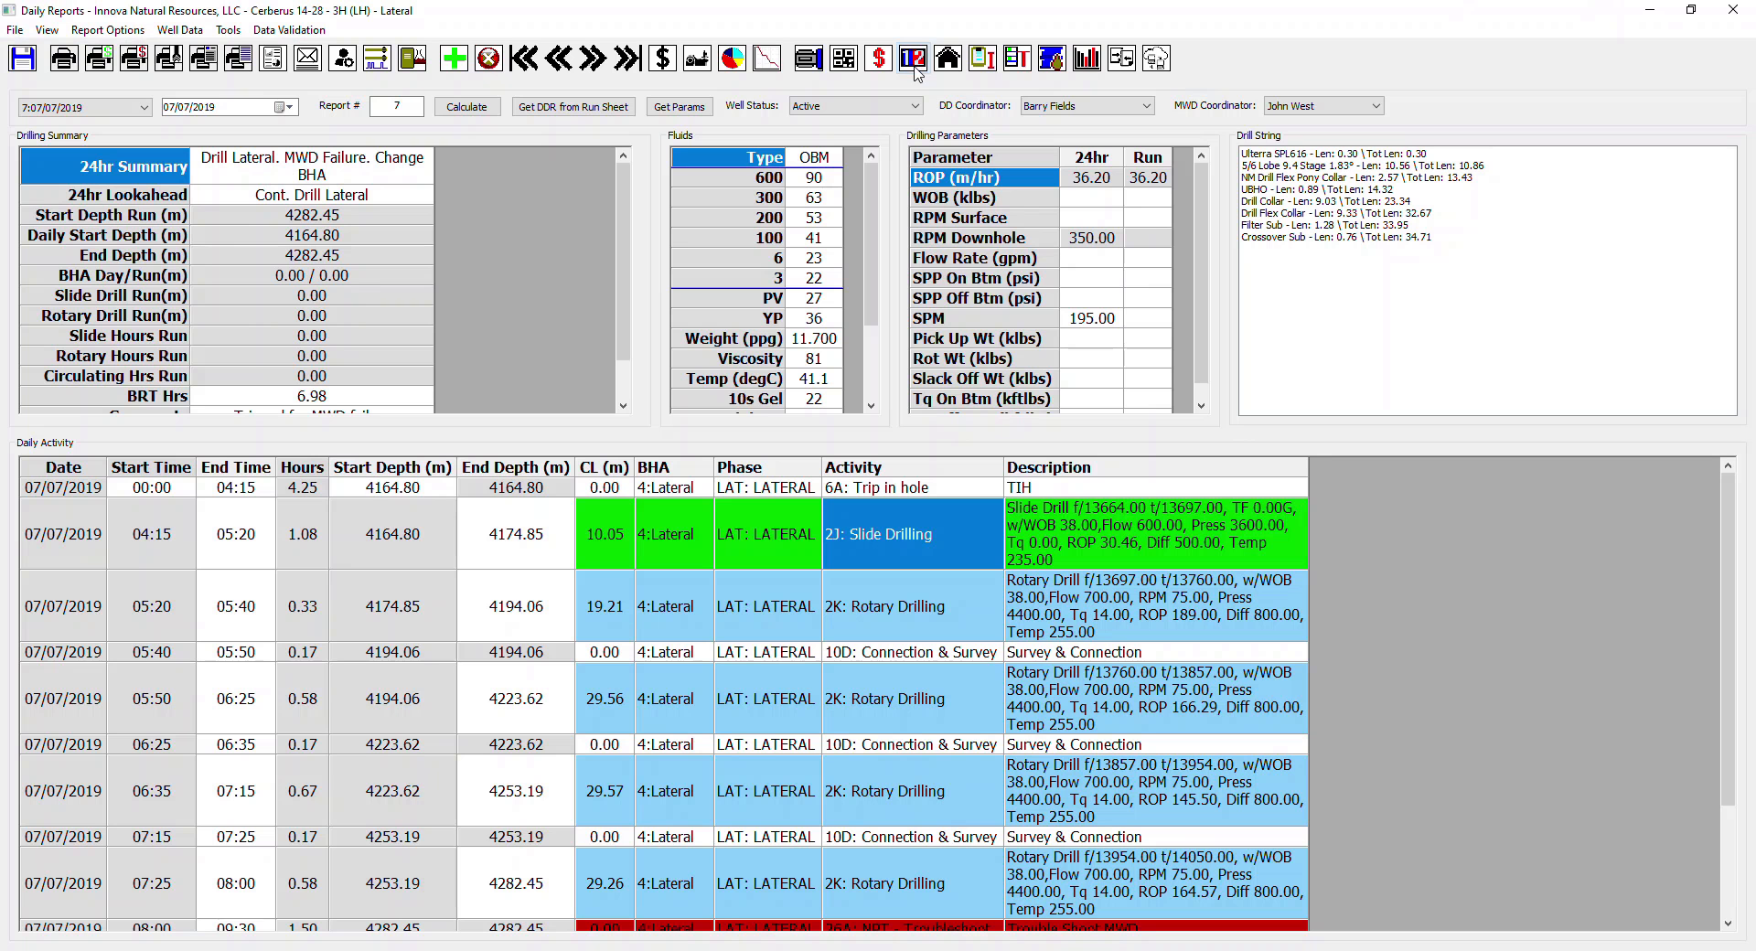
pyautogui.click(729, 59)
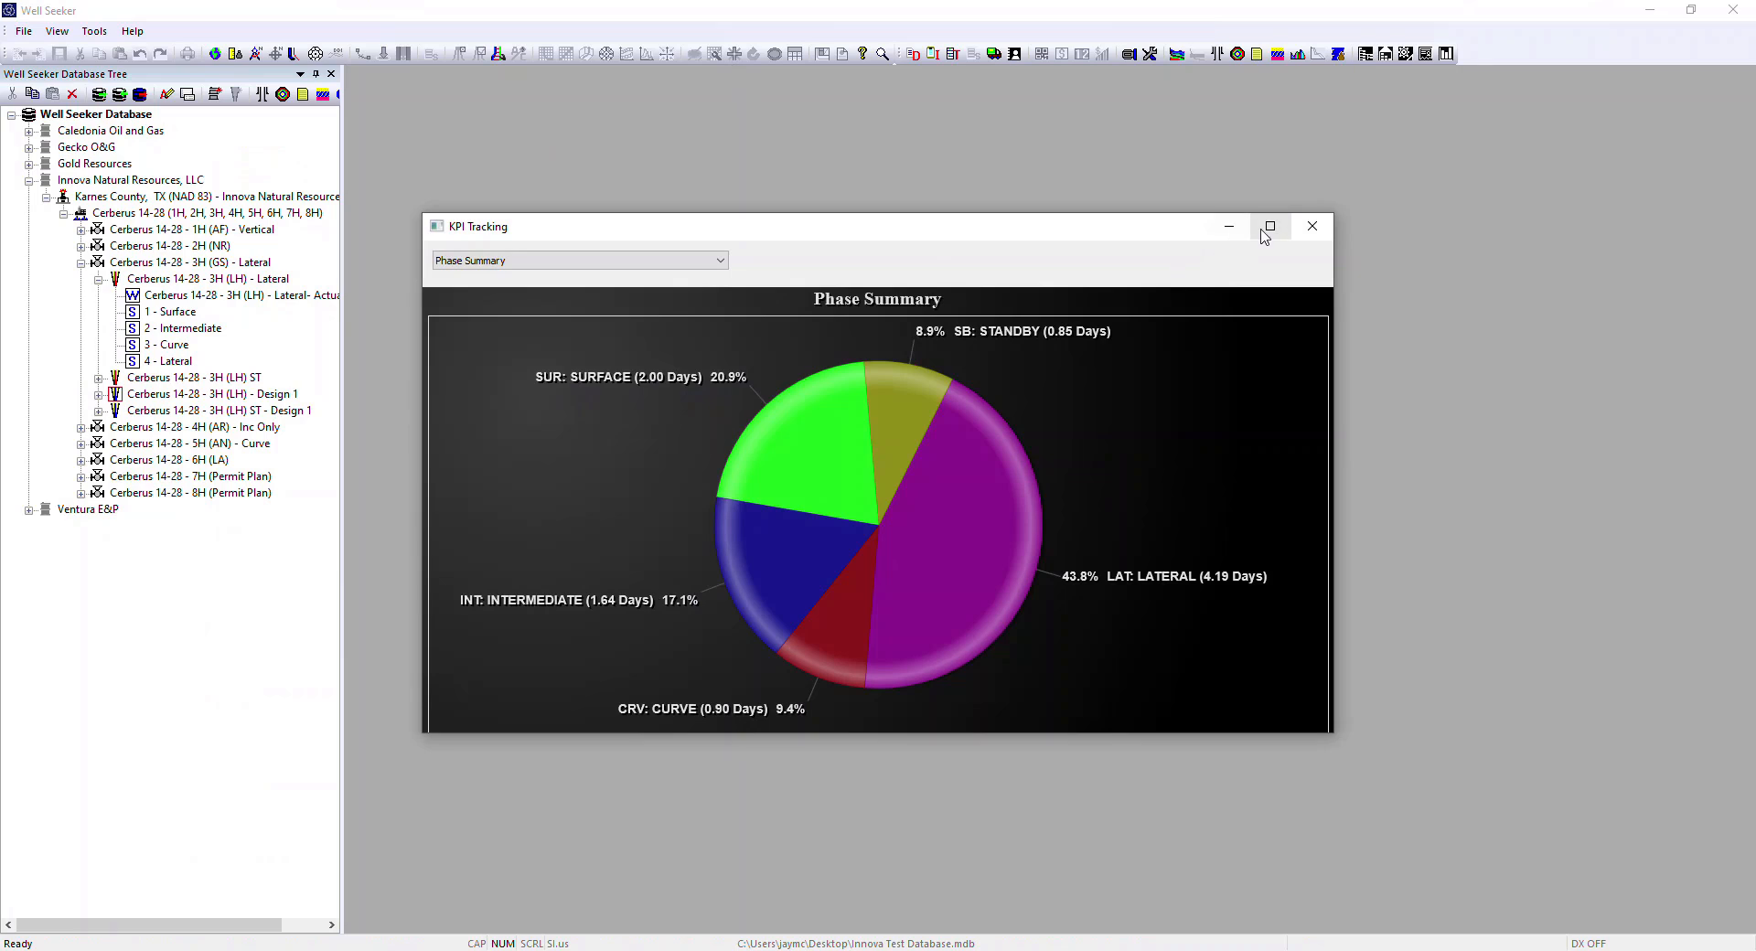
pyautogui.click(1269, 227)
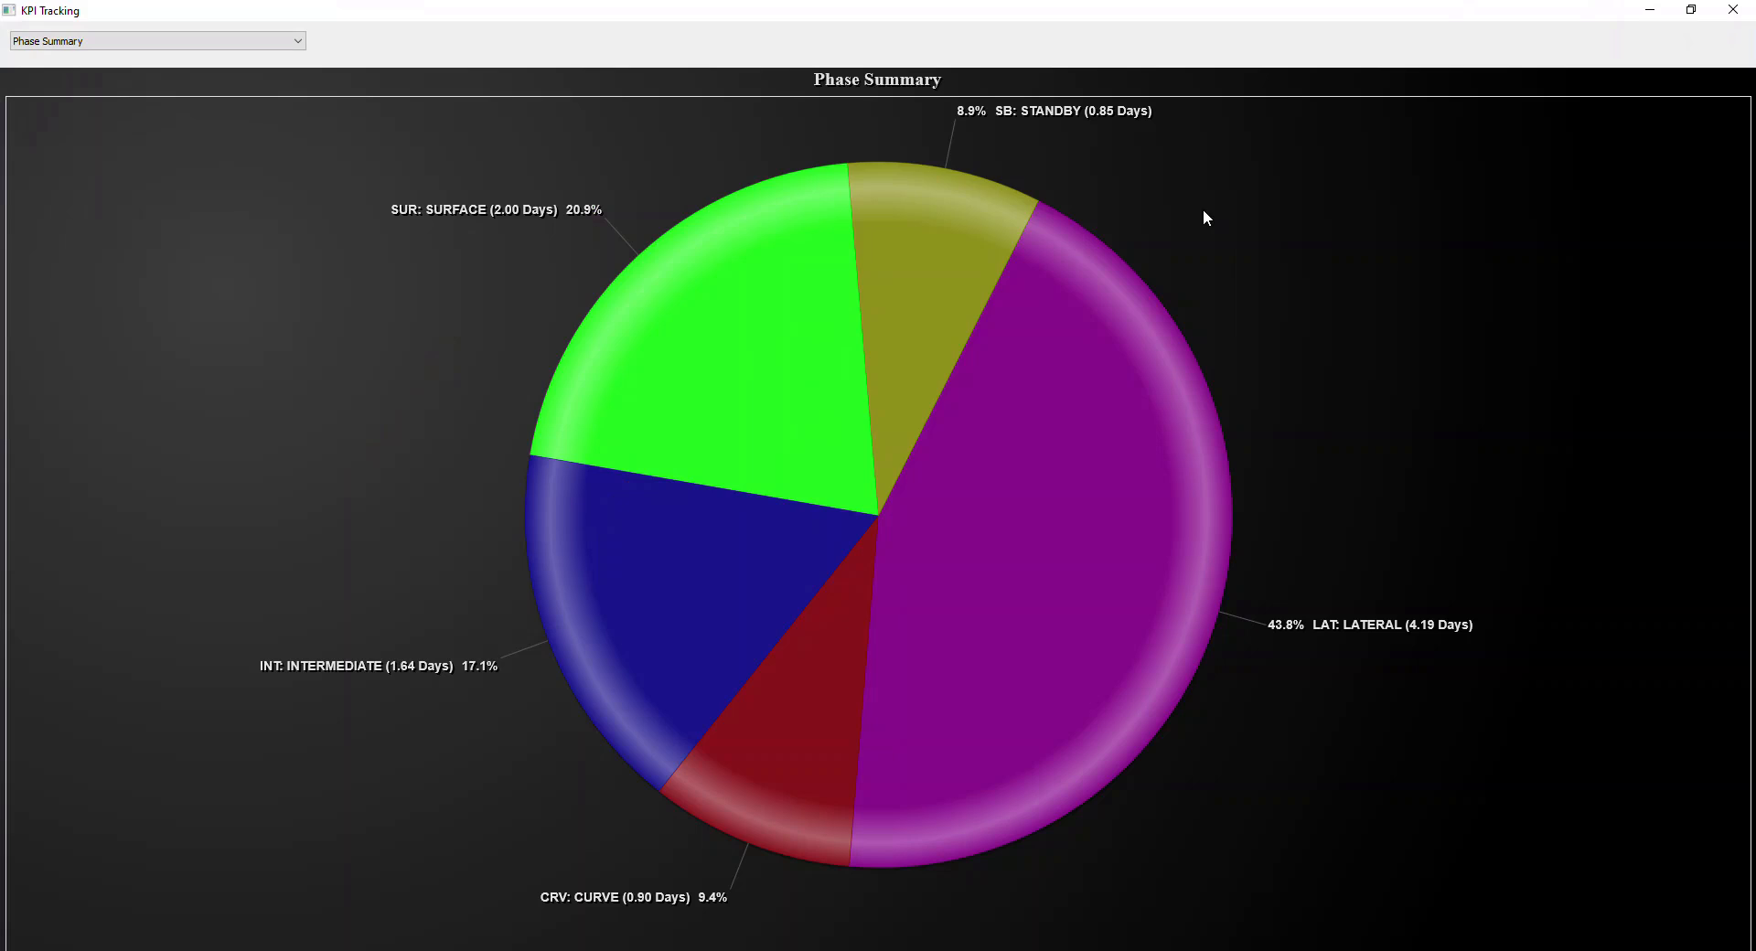
# Step: View the ROP per Run, Footage per Run and Footage per Day KPI charts
pyautogui.click(298, 41)
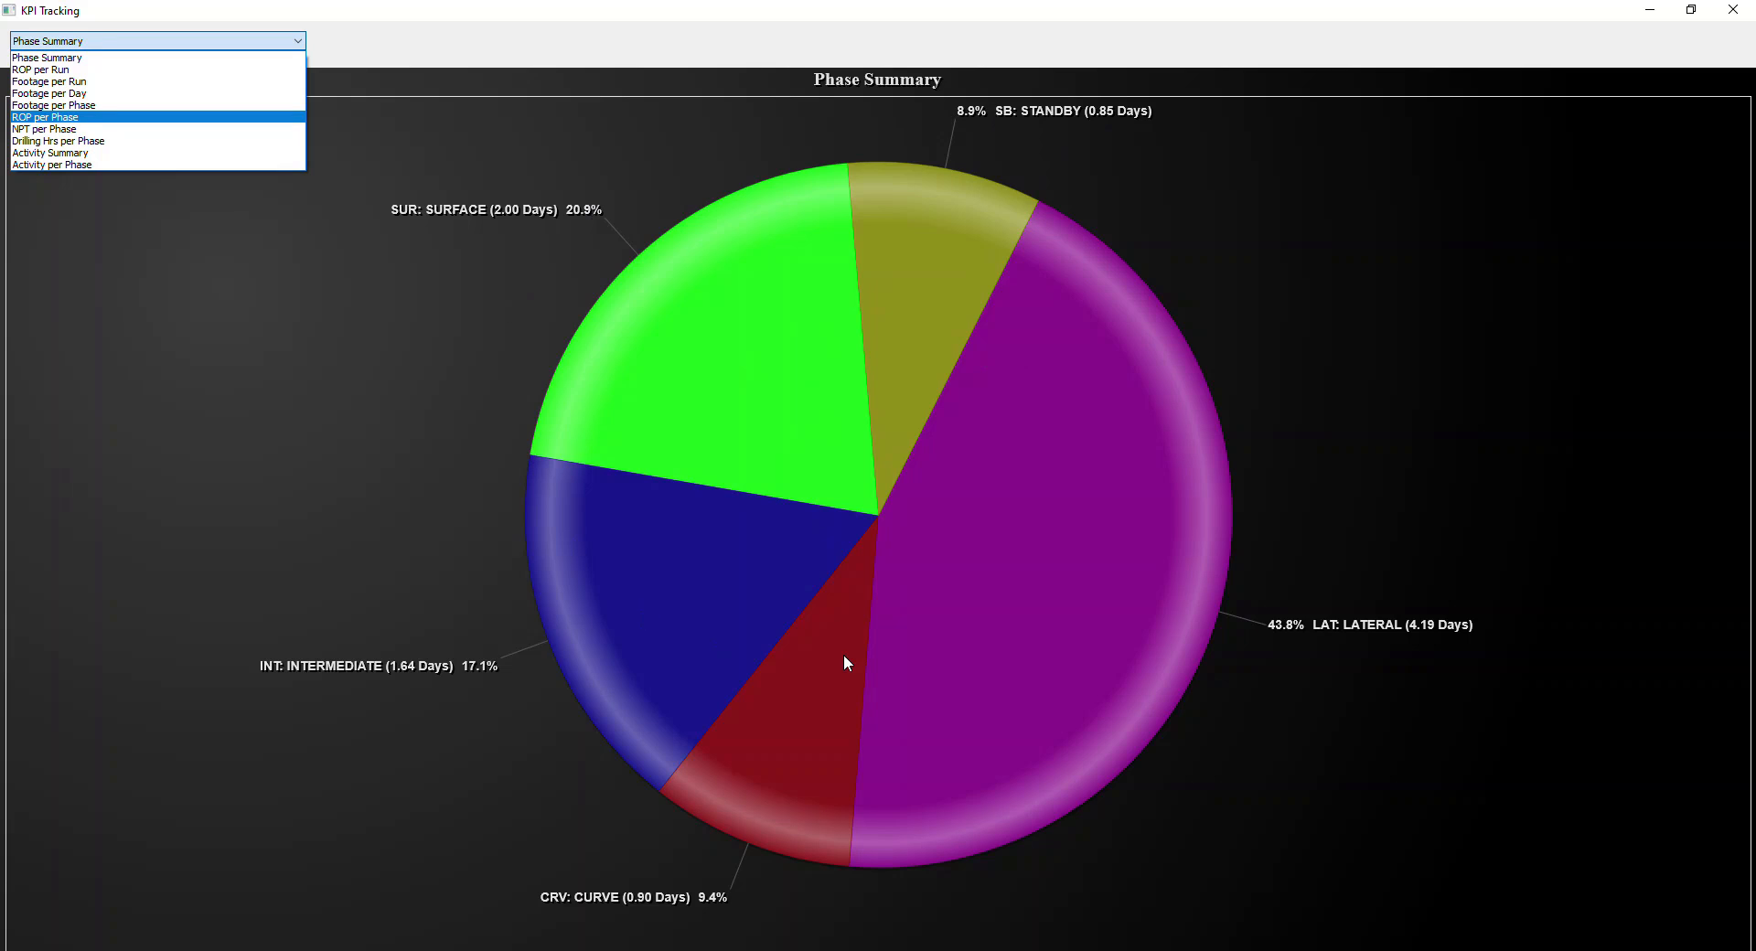
pyautogui.click(59, 70)
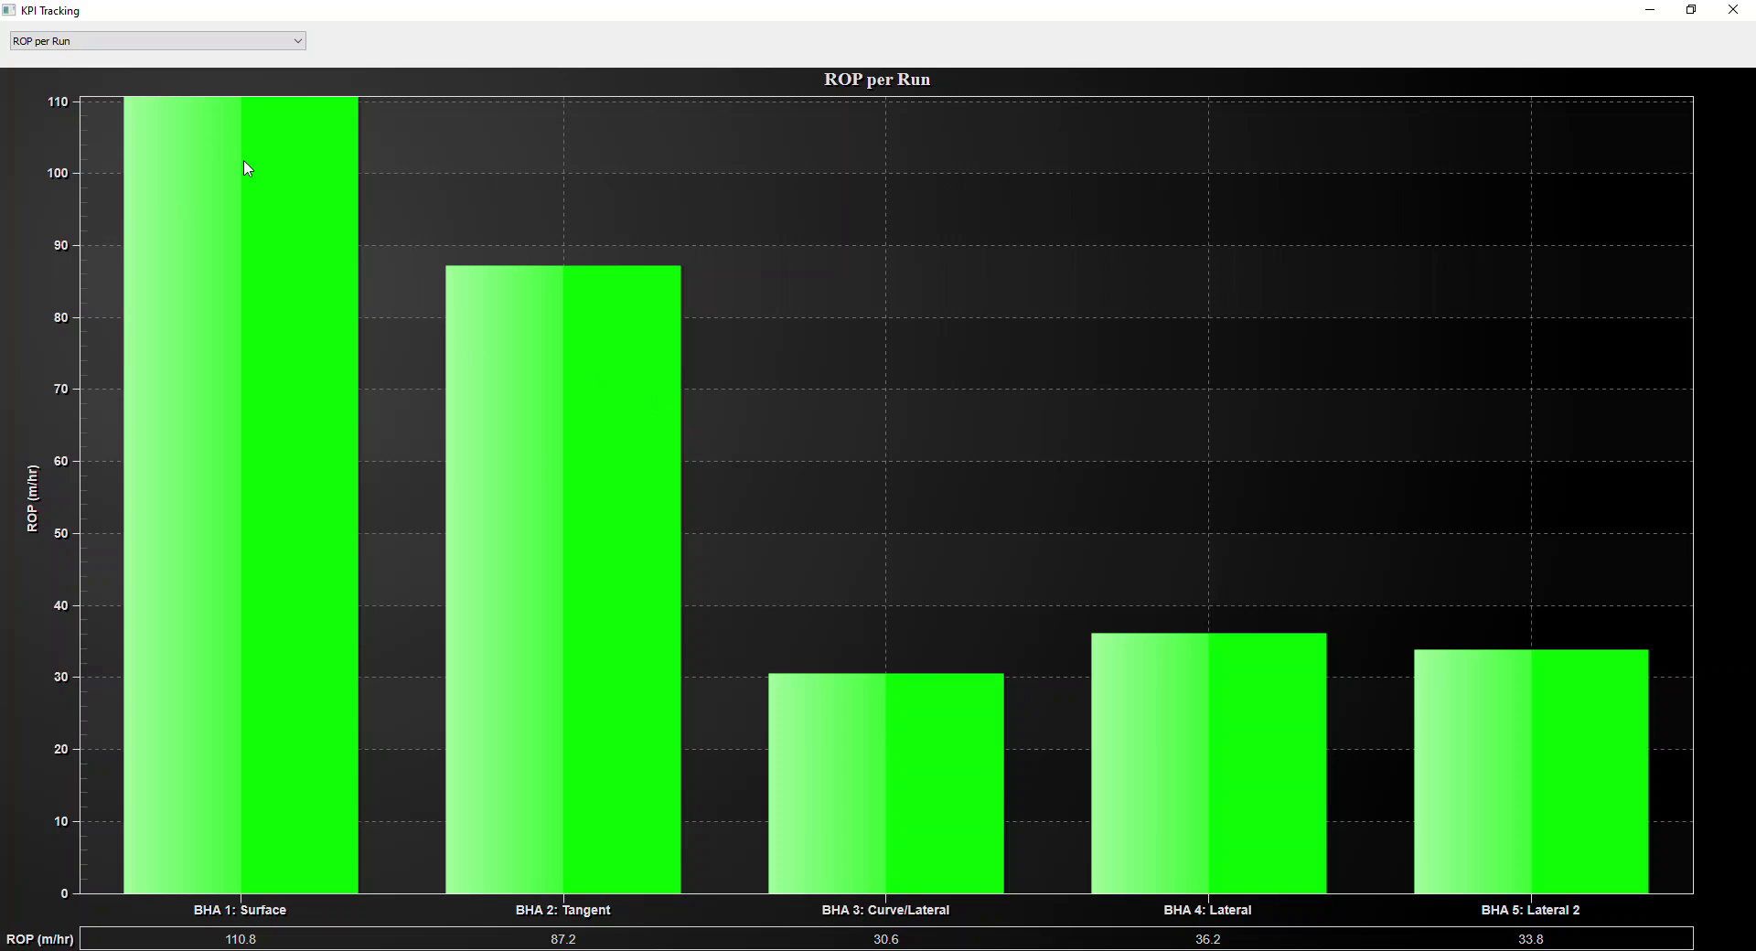
pyautogui.click(301, 44)
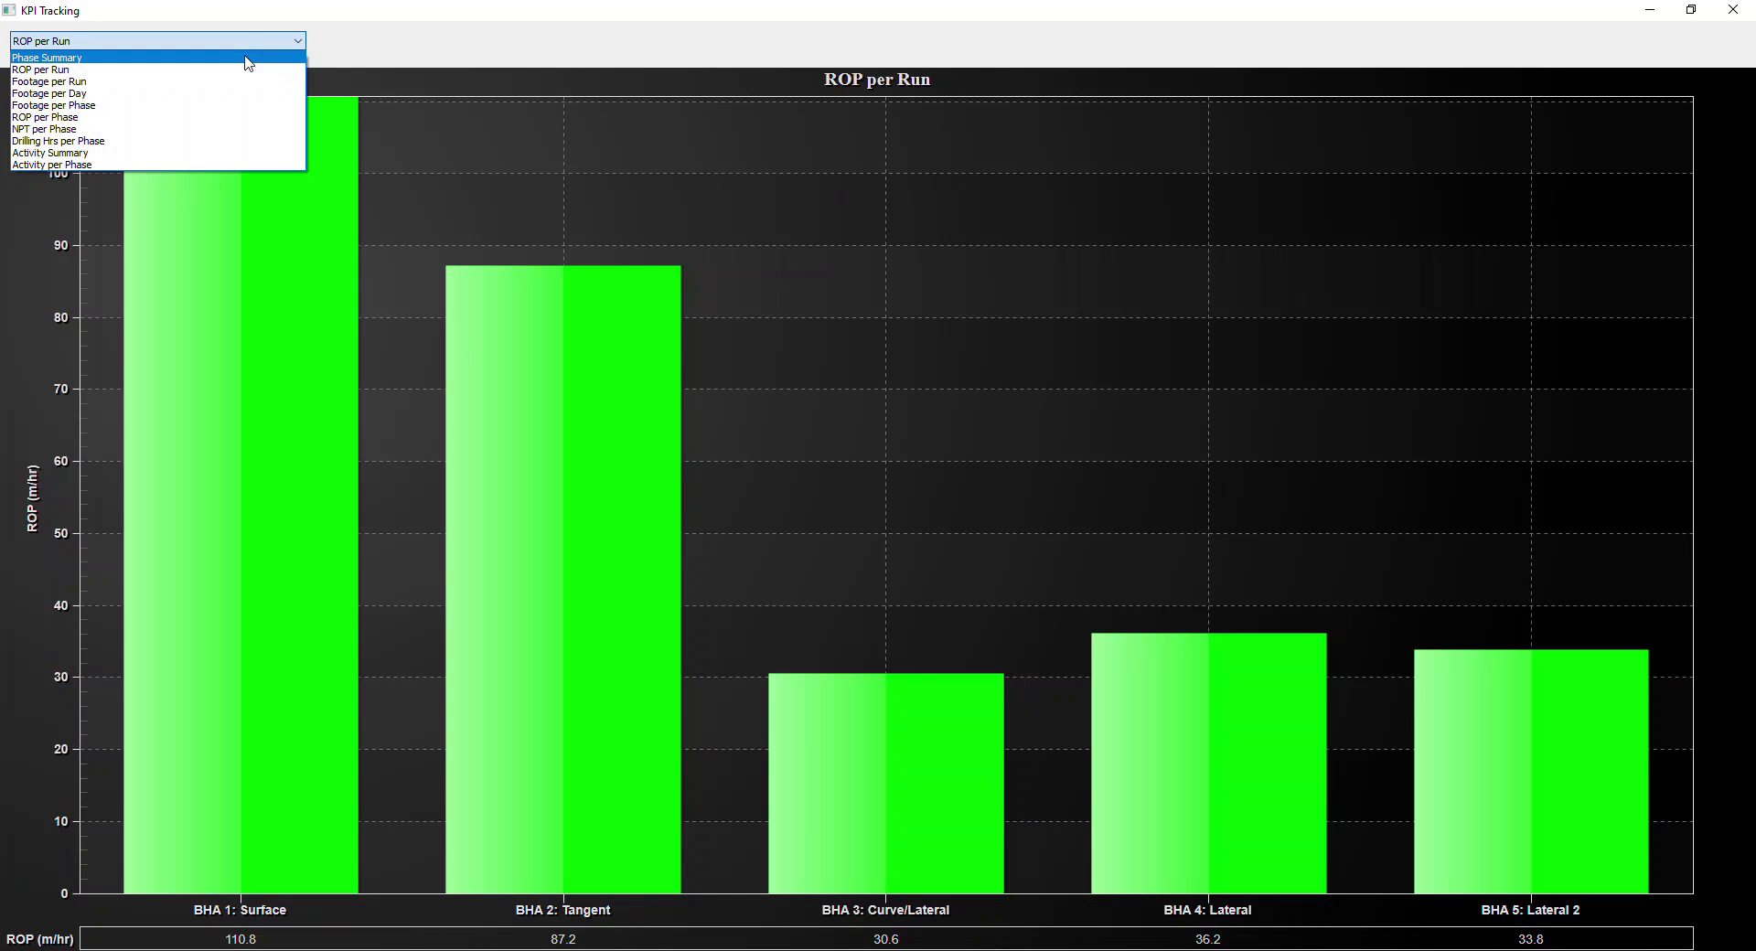
pyautogui.click(220, 84)
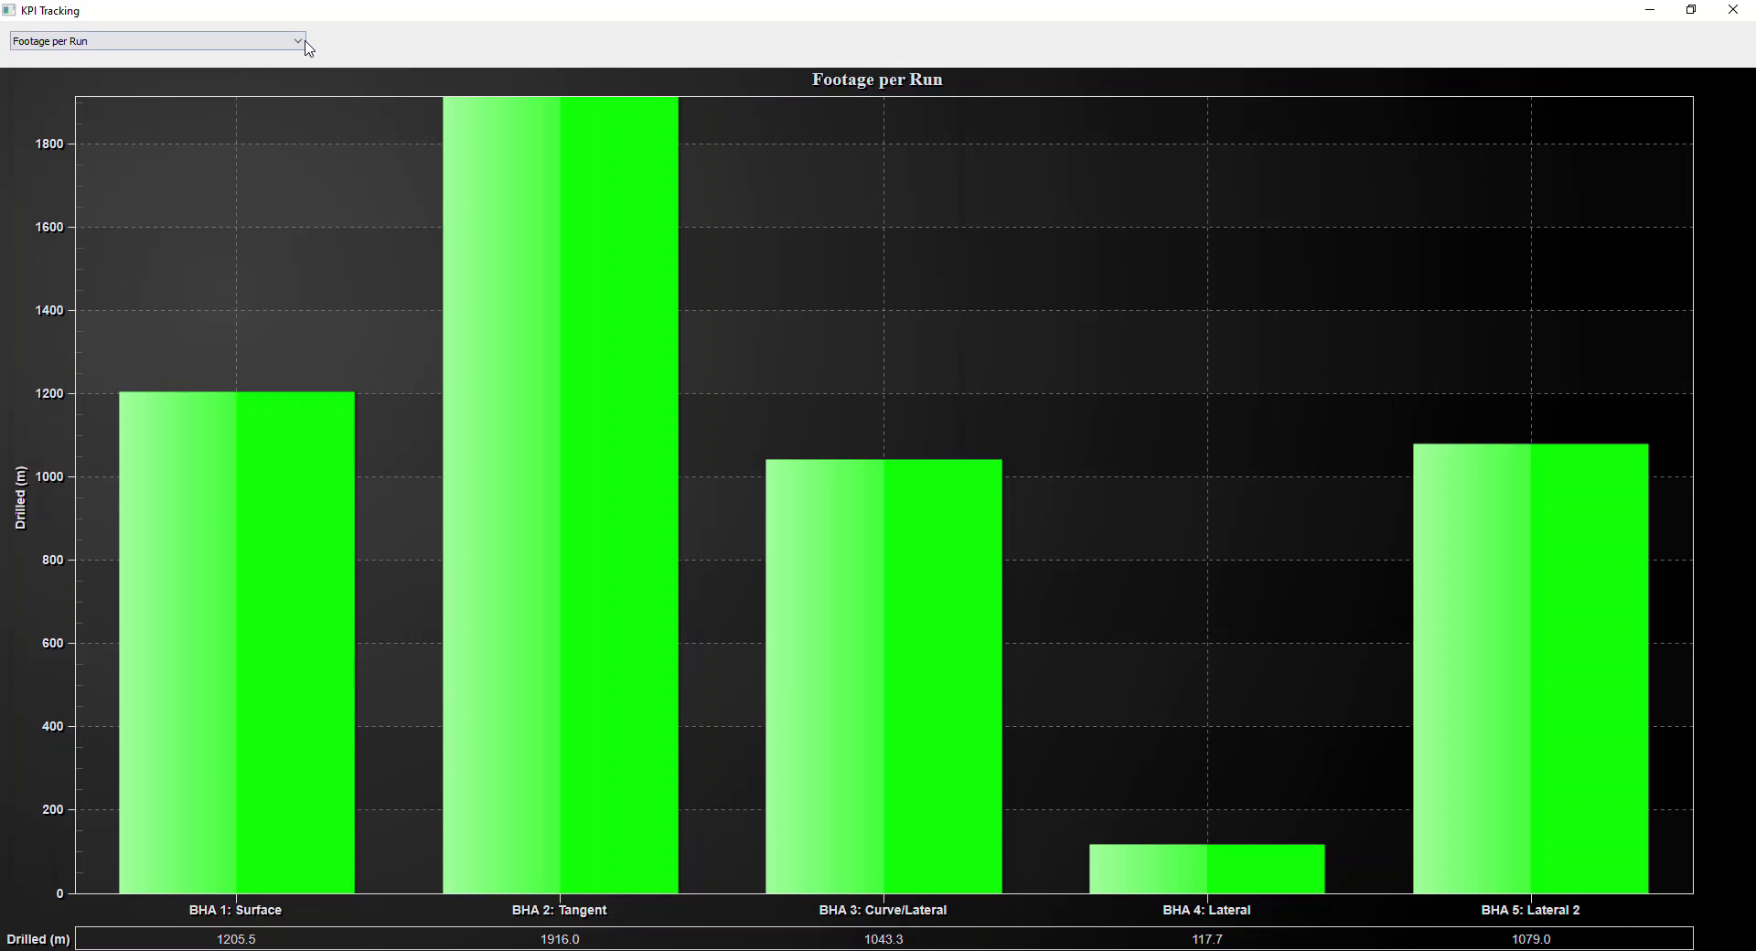
pyautogui.click(298, 44)
pyautogui.click(225, 92)
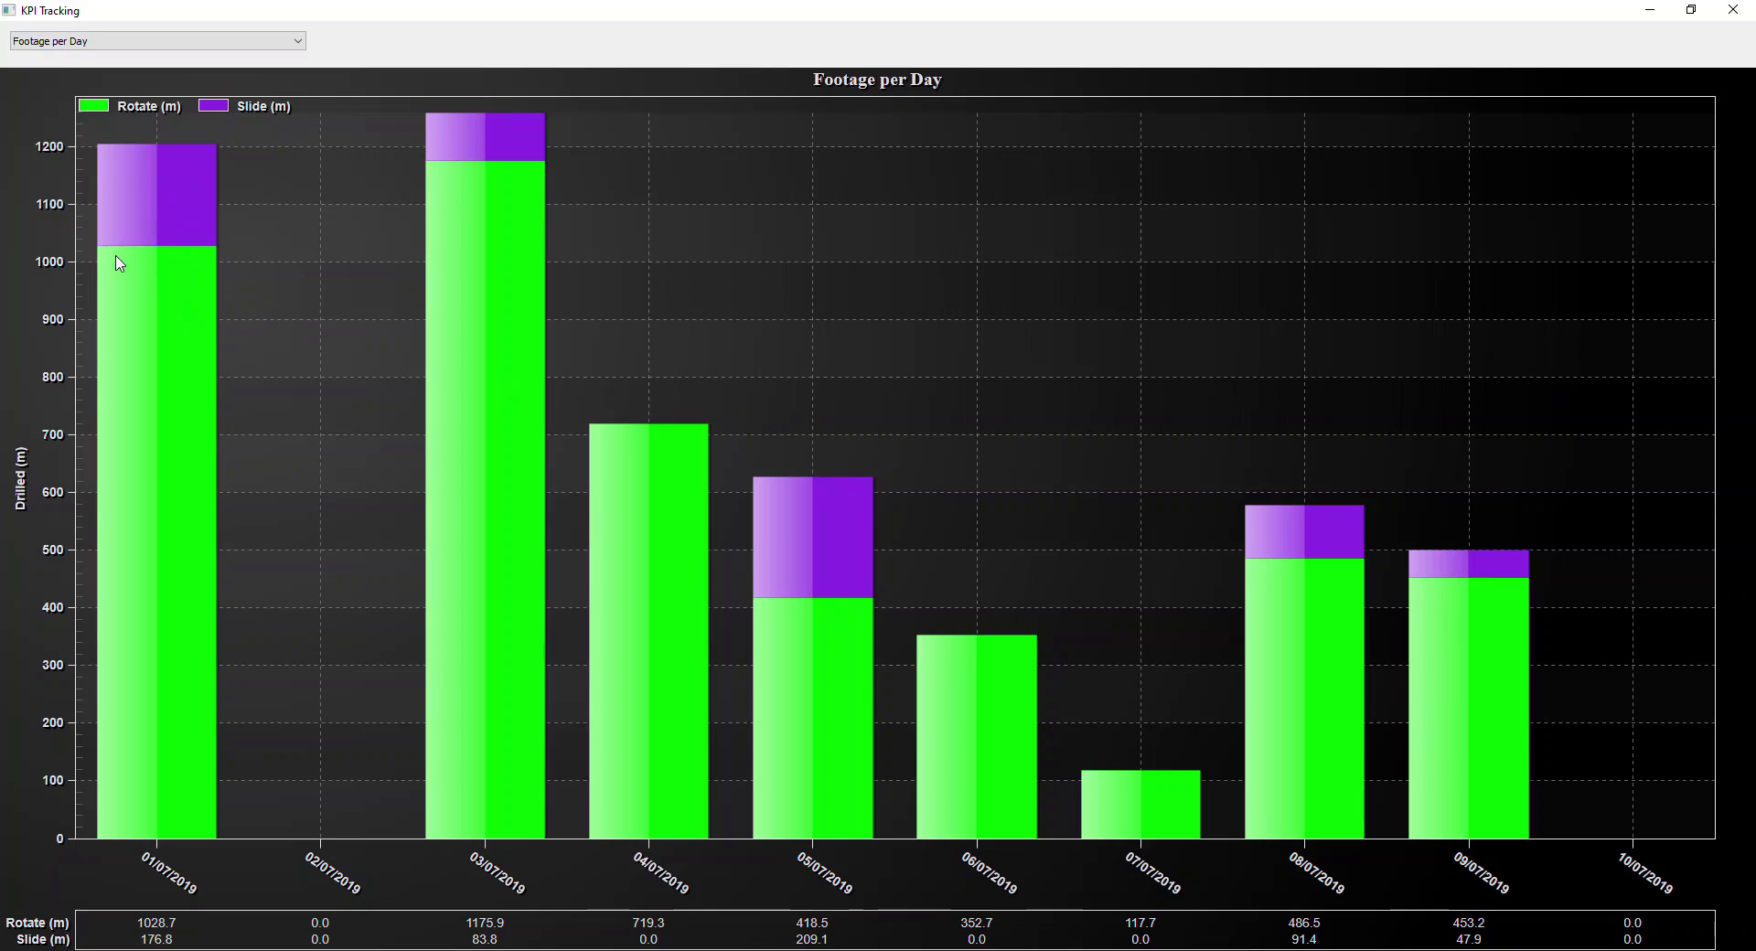
# Step: View the Footage per Phase, ROP per Phase and NPT per Phase KPI charts
pyautogui.click(300, 43)
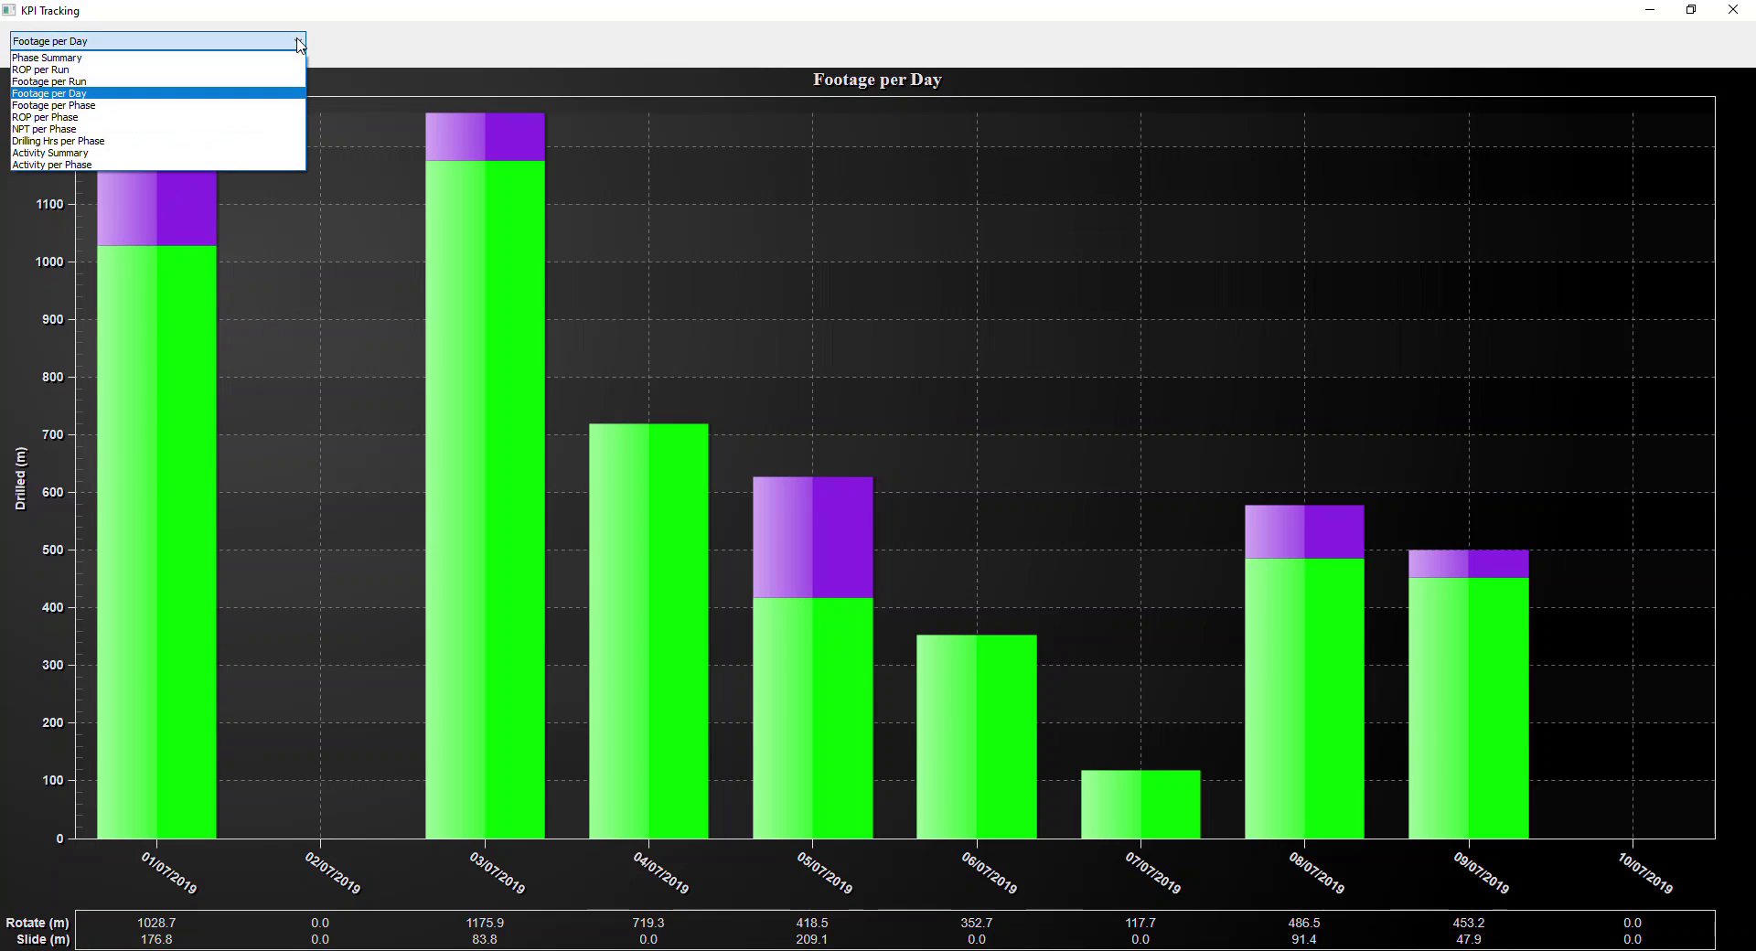
pyautogui.click(190, 105)
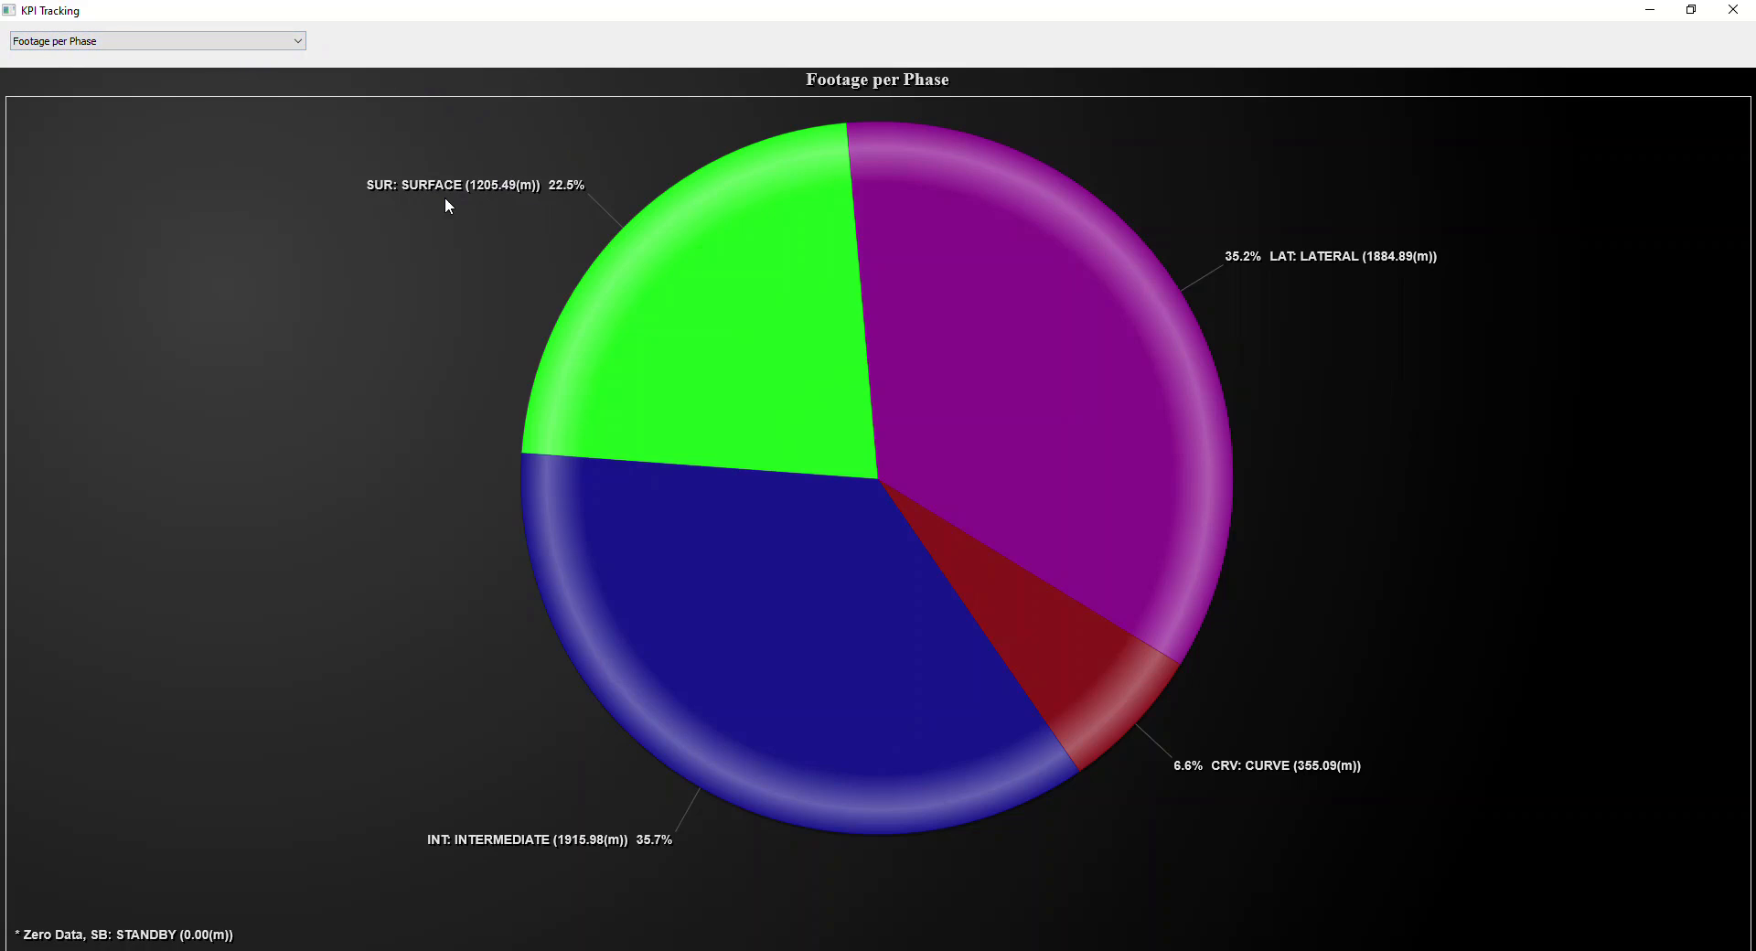
pyautogui.click(298, 45)
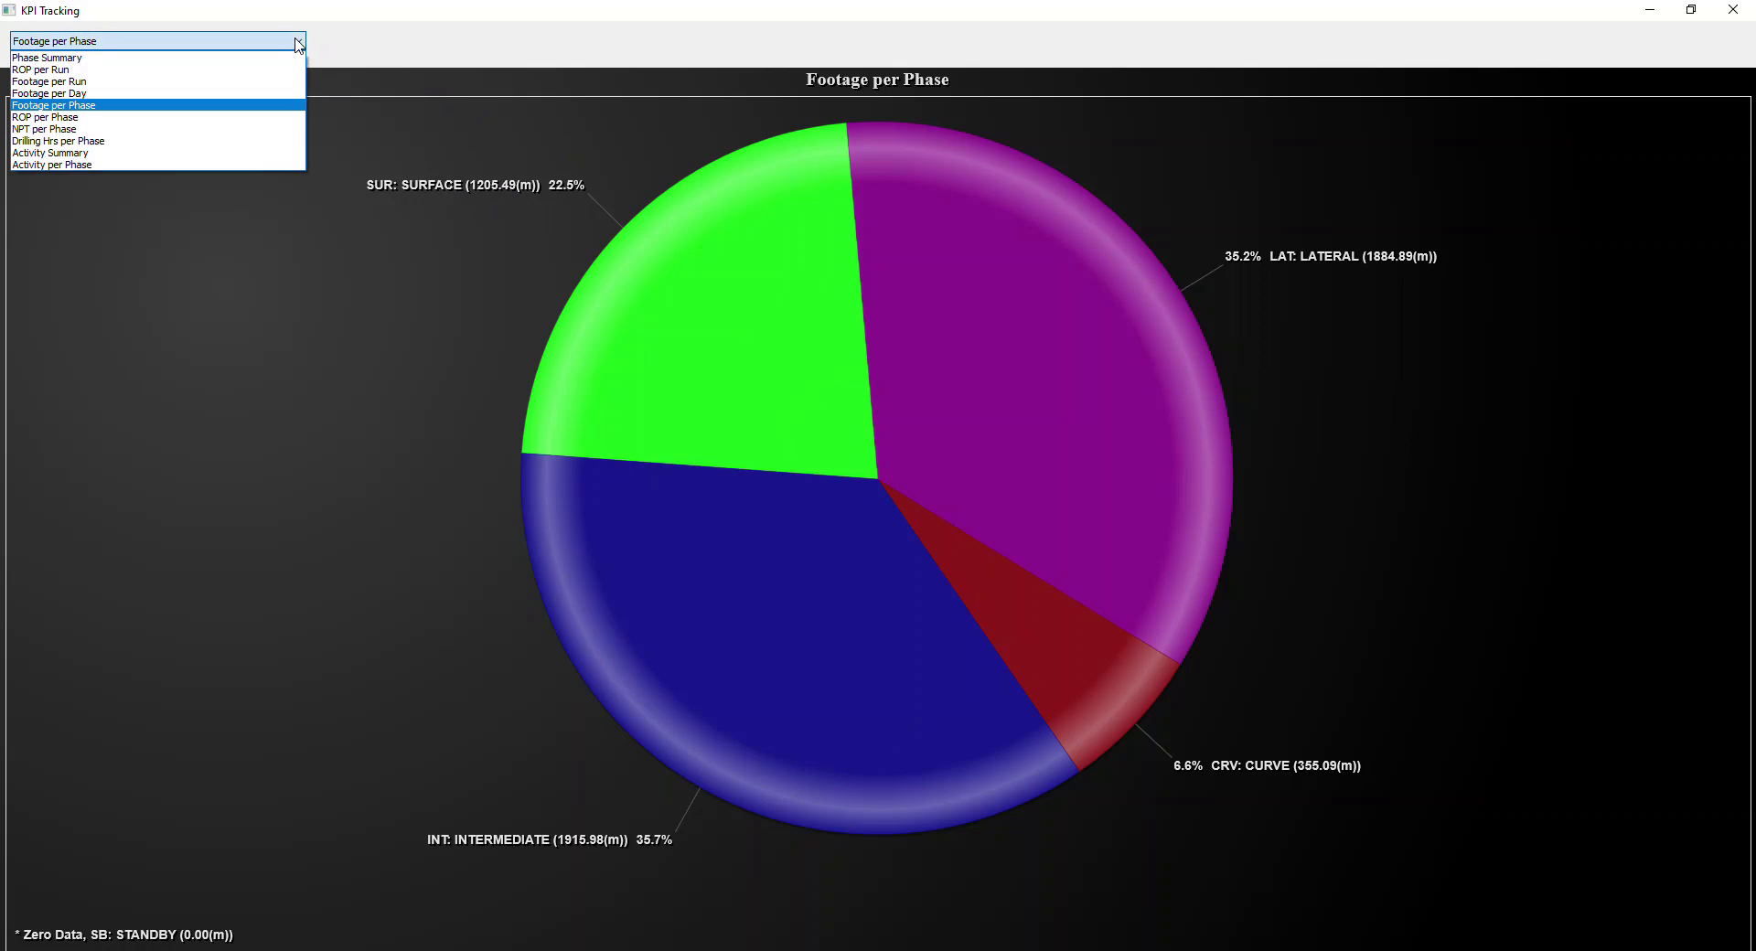
pyautogui.click(144, 119)
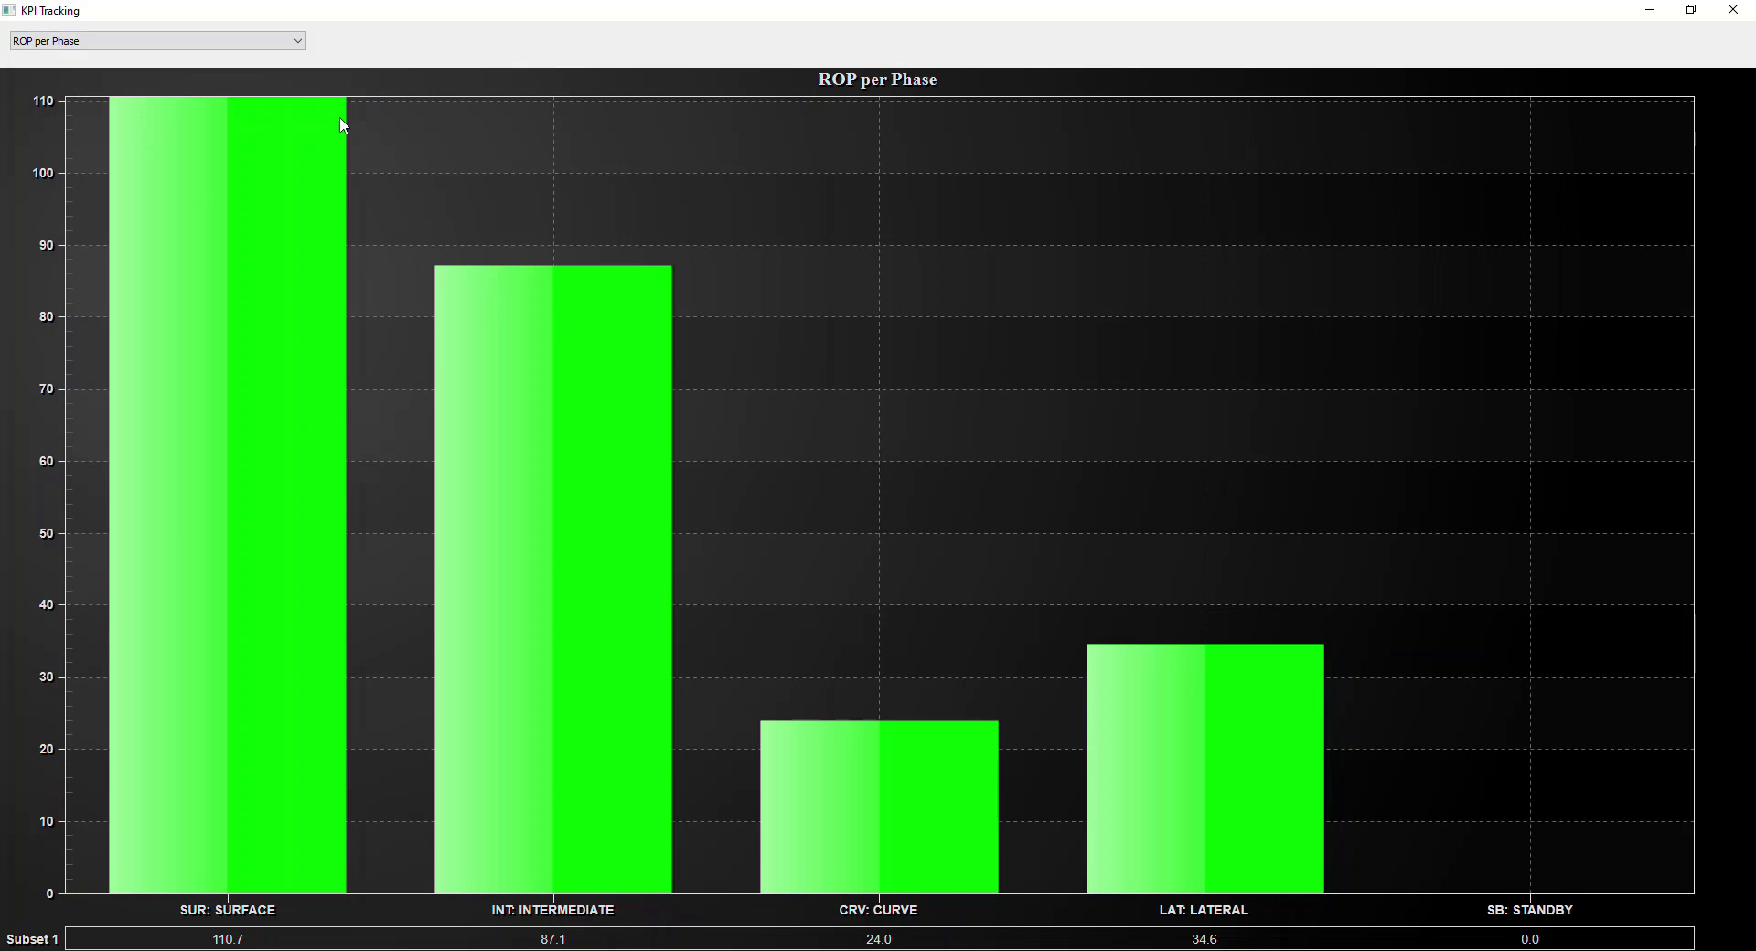
pyautogui.click(293, 44)
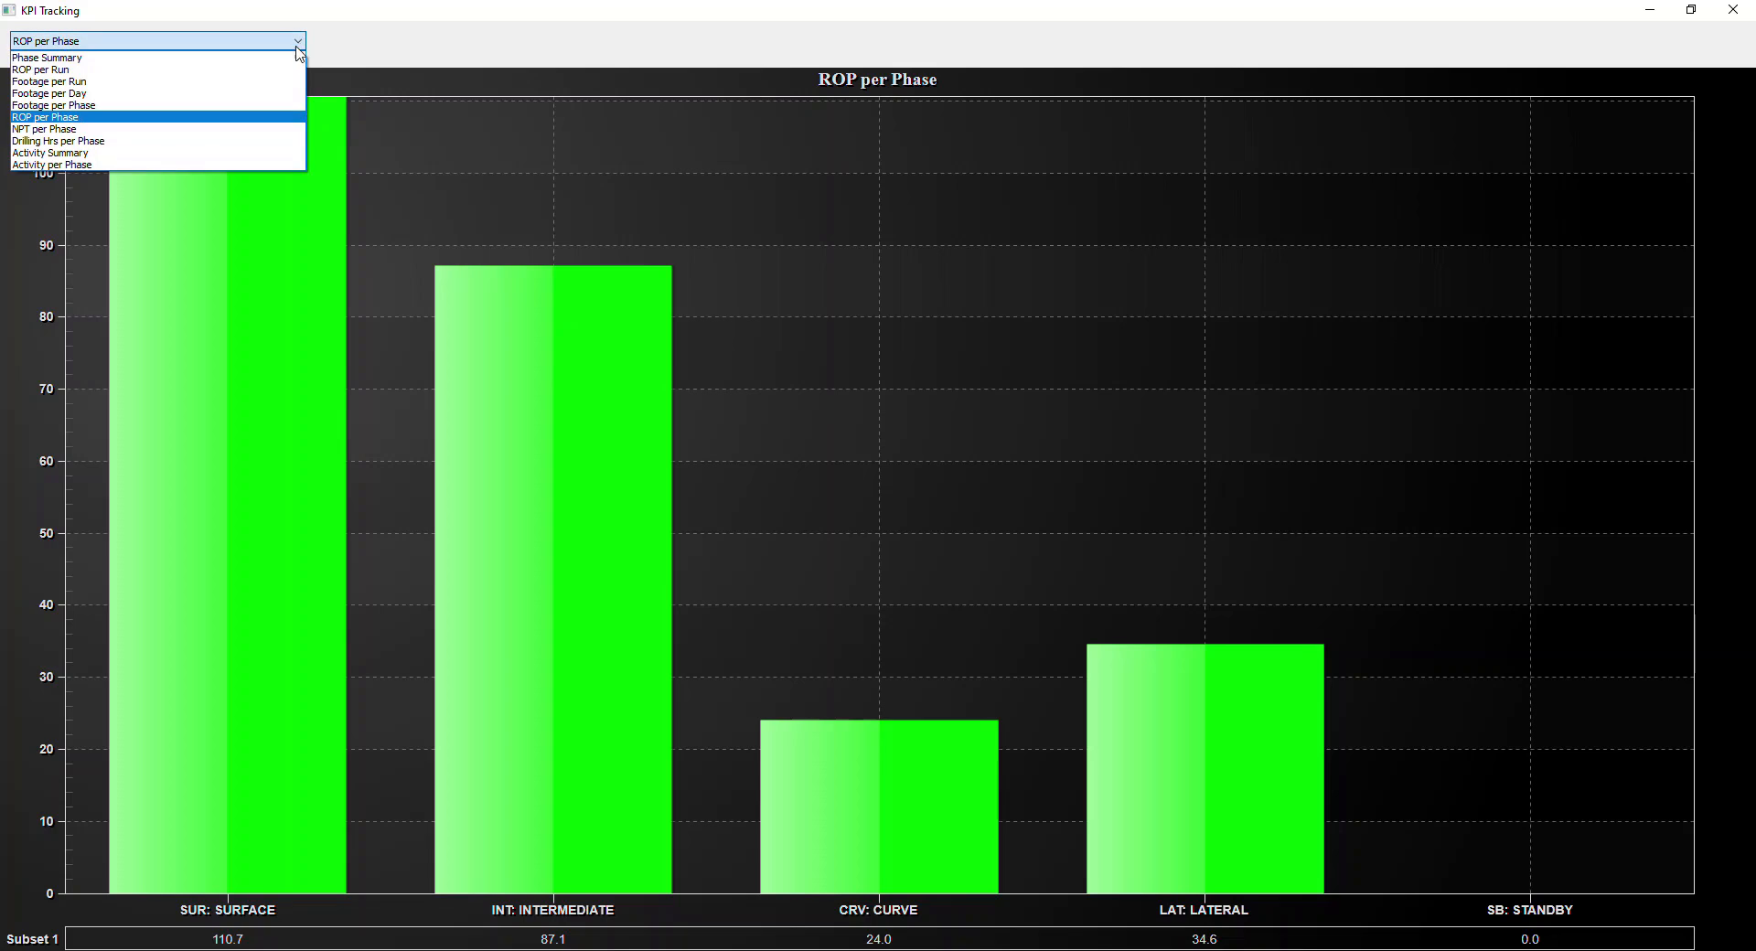
pyautogui.click(219, 129)
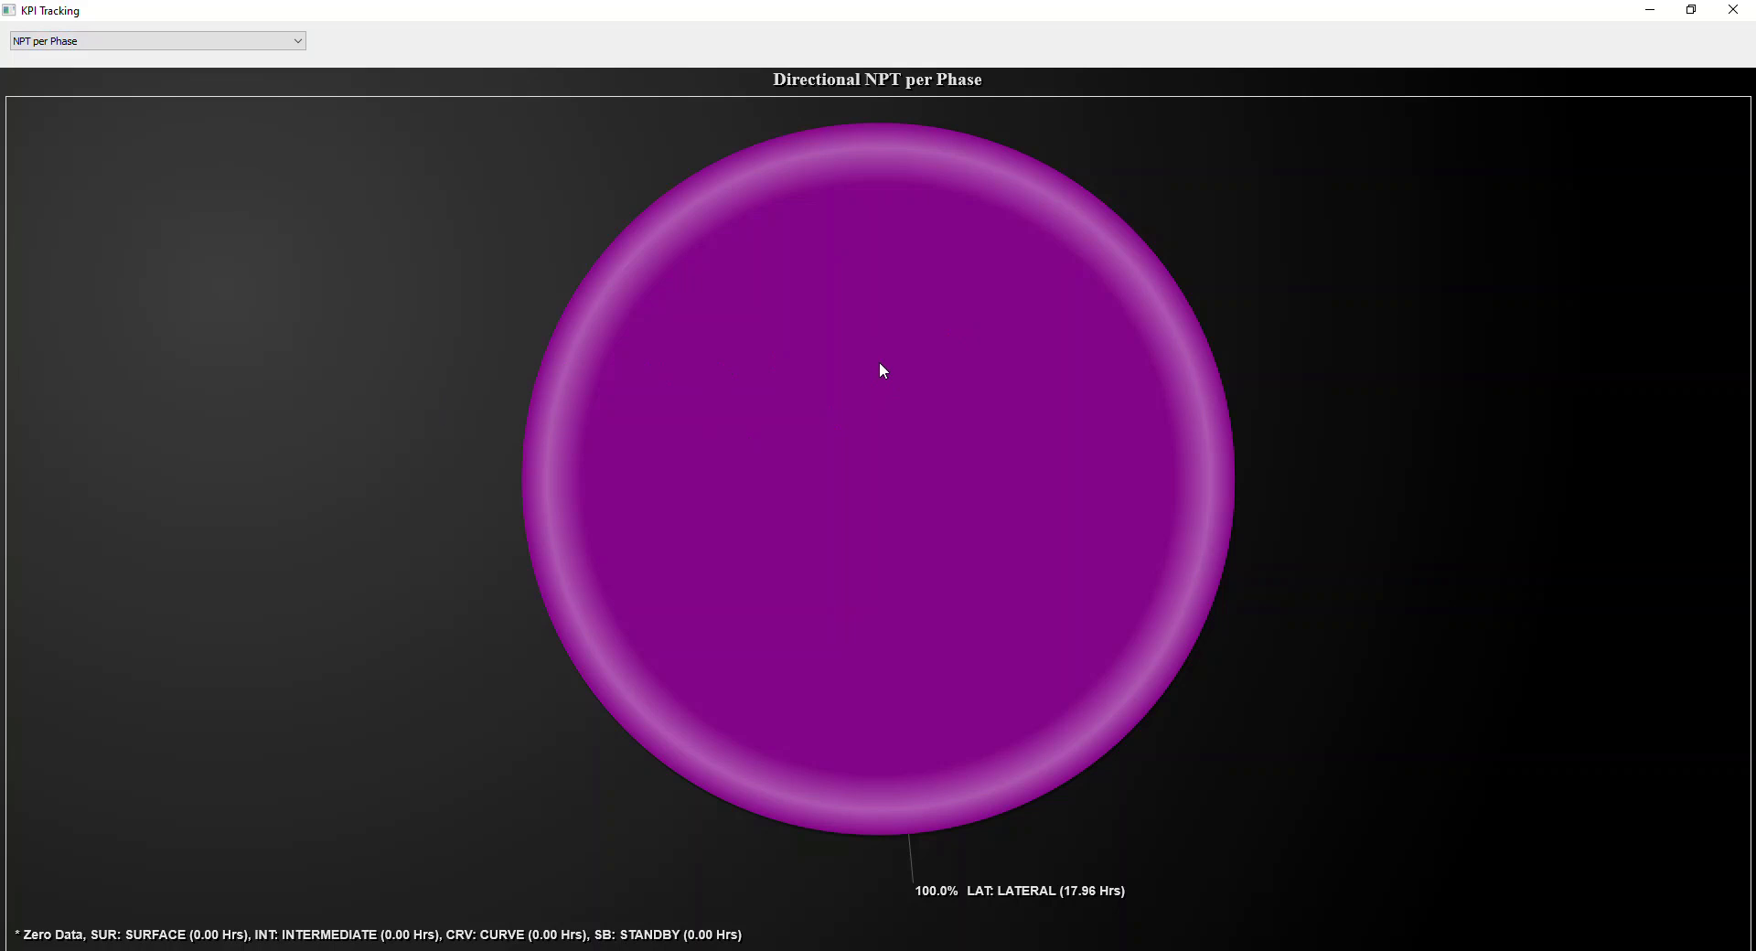
# Step: View the Drilling Hrs per Phase and Activity Summary KPI charts
pyautogui.click(299, 43)
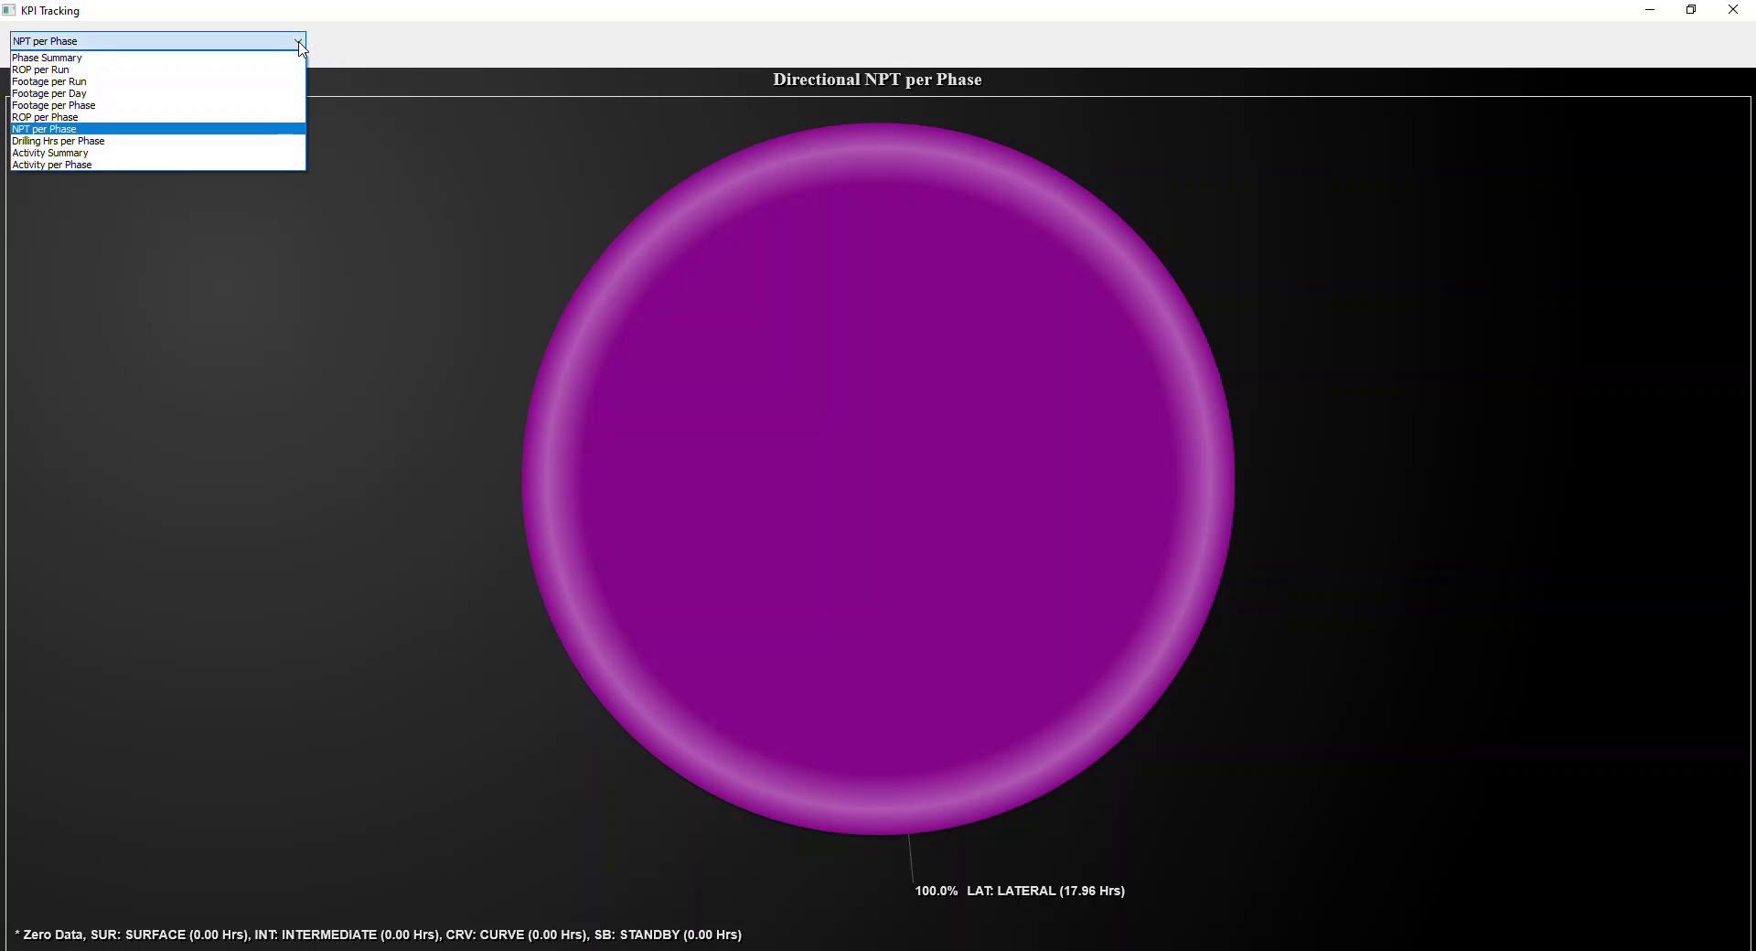
pyautogui.click(189, 141)
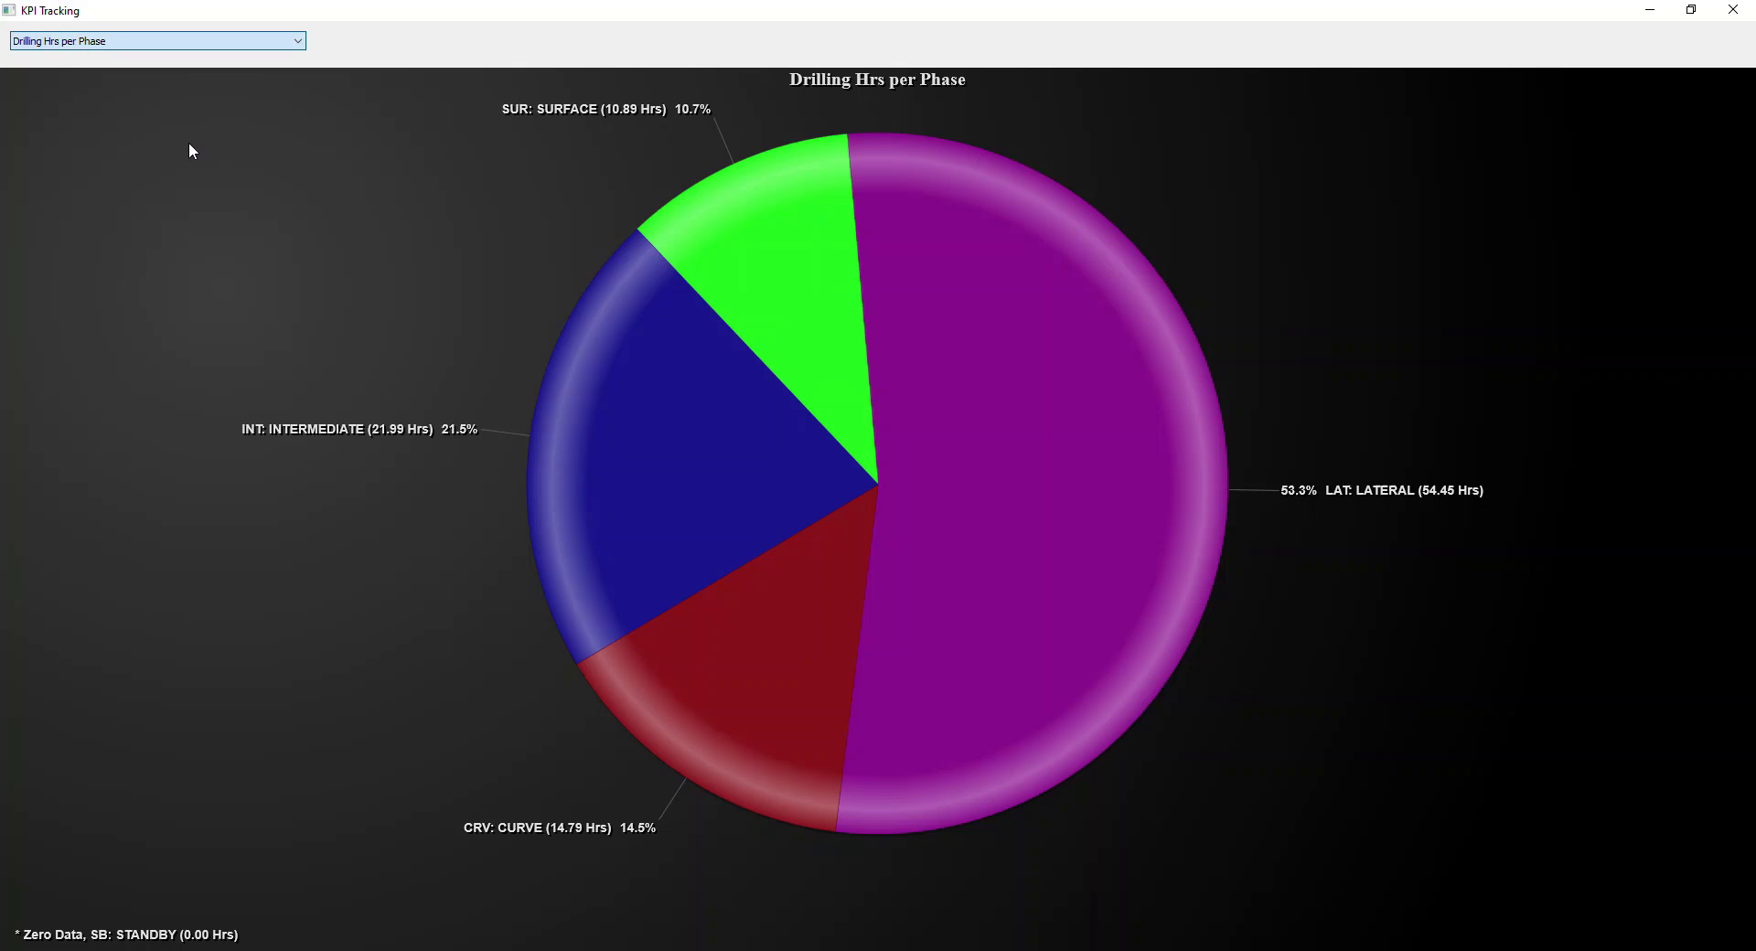
pyautogui.click(297, 42)
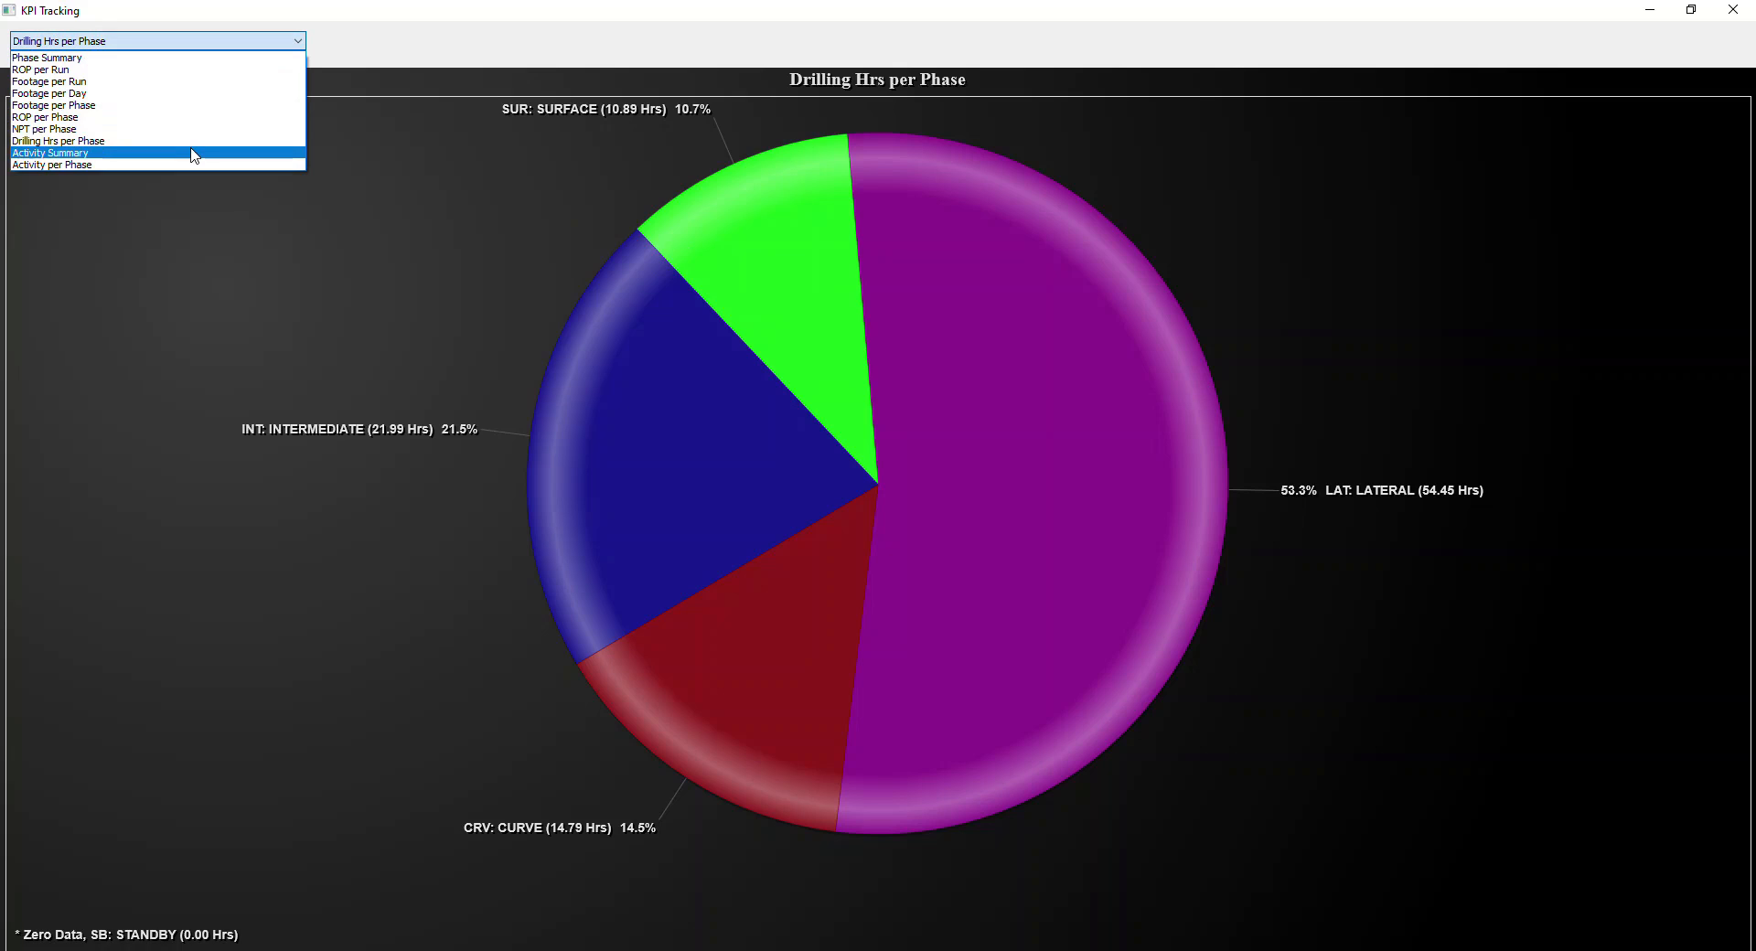
pyautogui.click(194, 152)
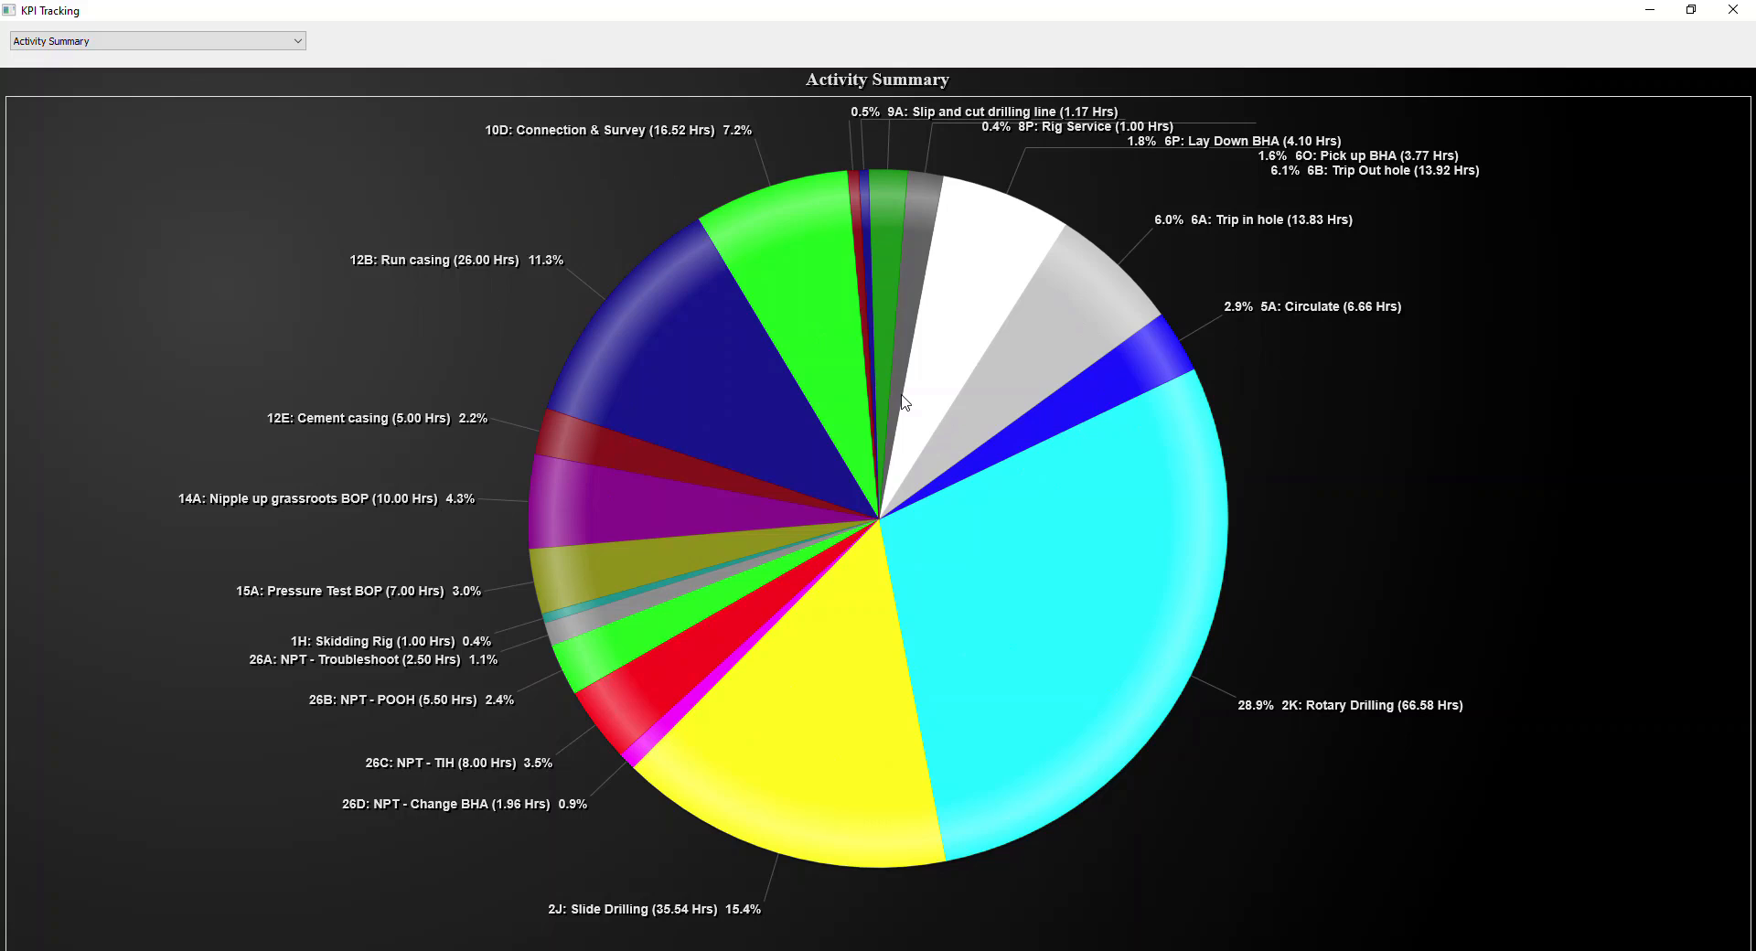
# Step: Examine the Activity per Phase charts from the surface phase through to standby, and close the KPI tracking window
pyautogui.click(299, 42)
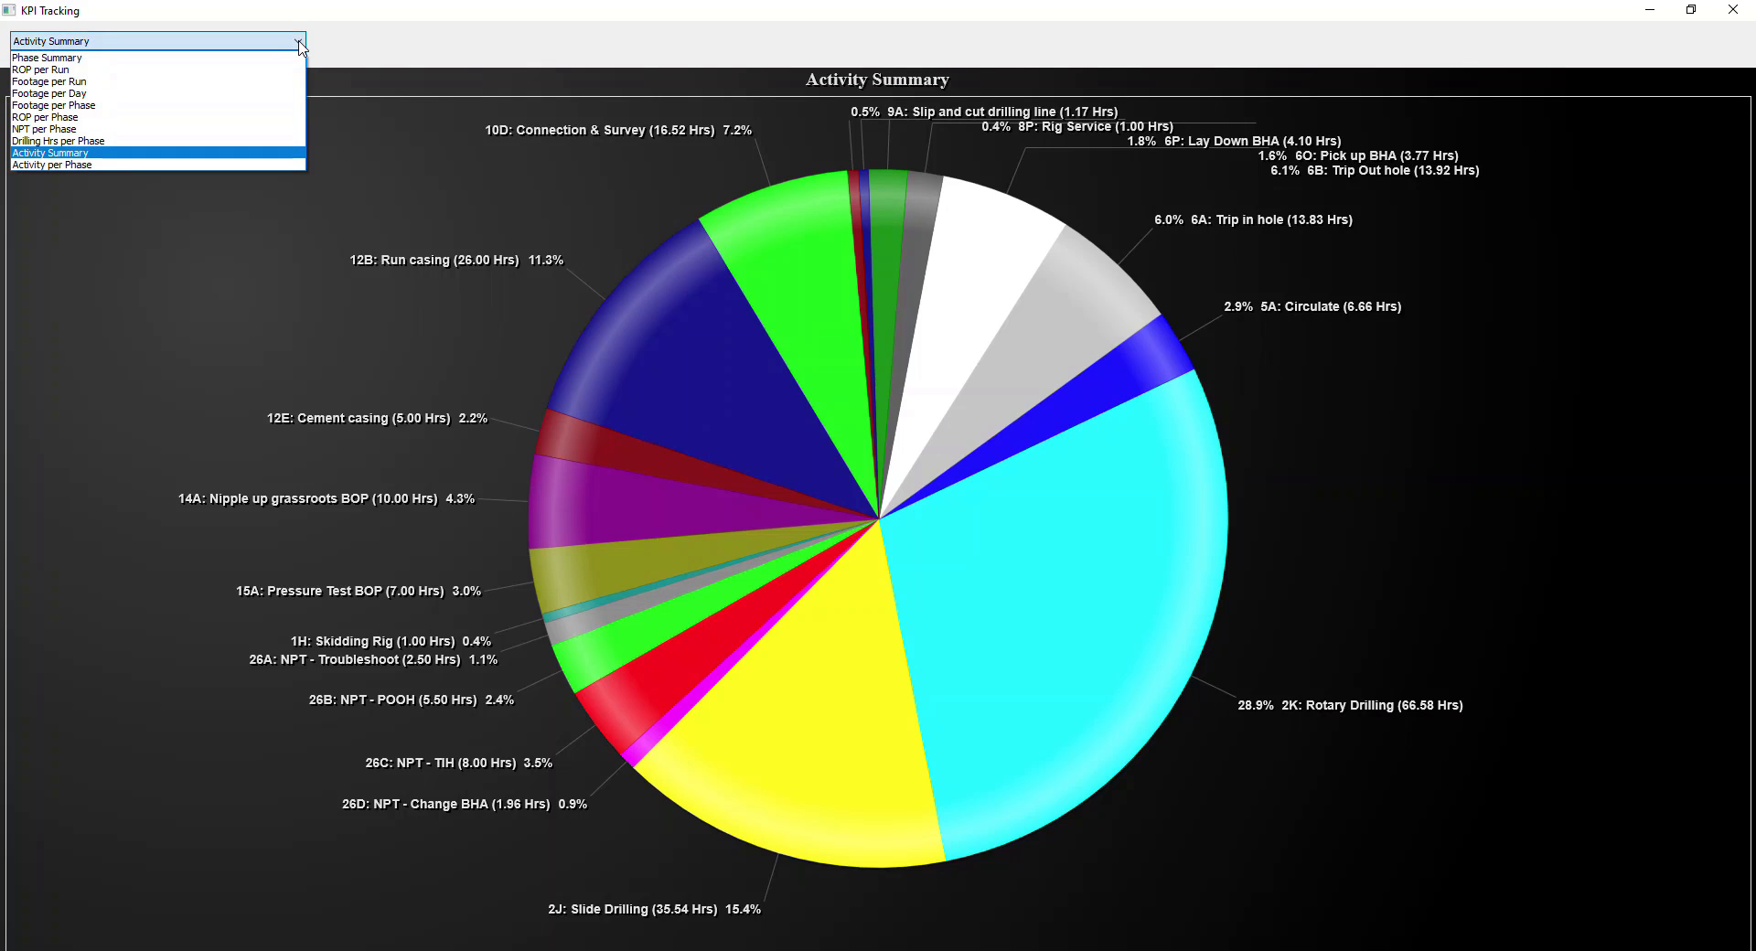
pyautogui.click(170, 165)
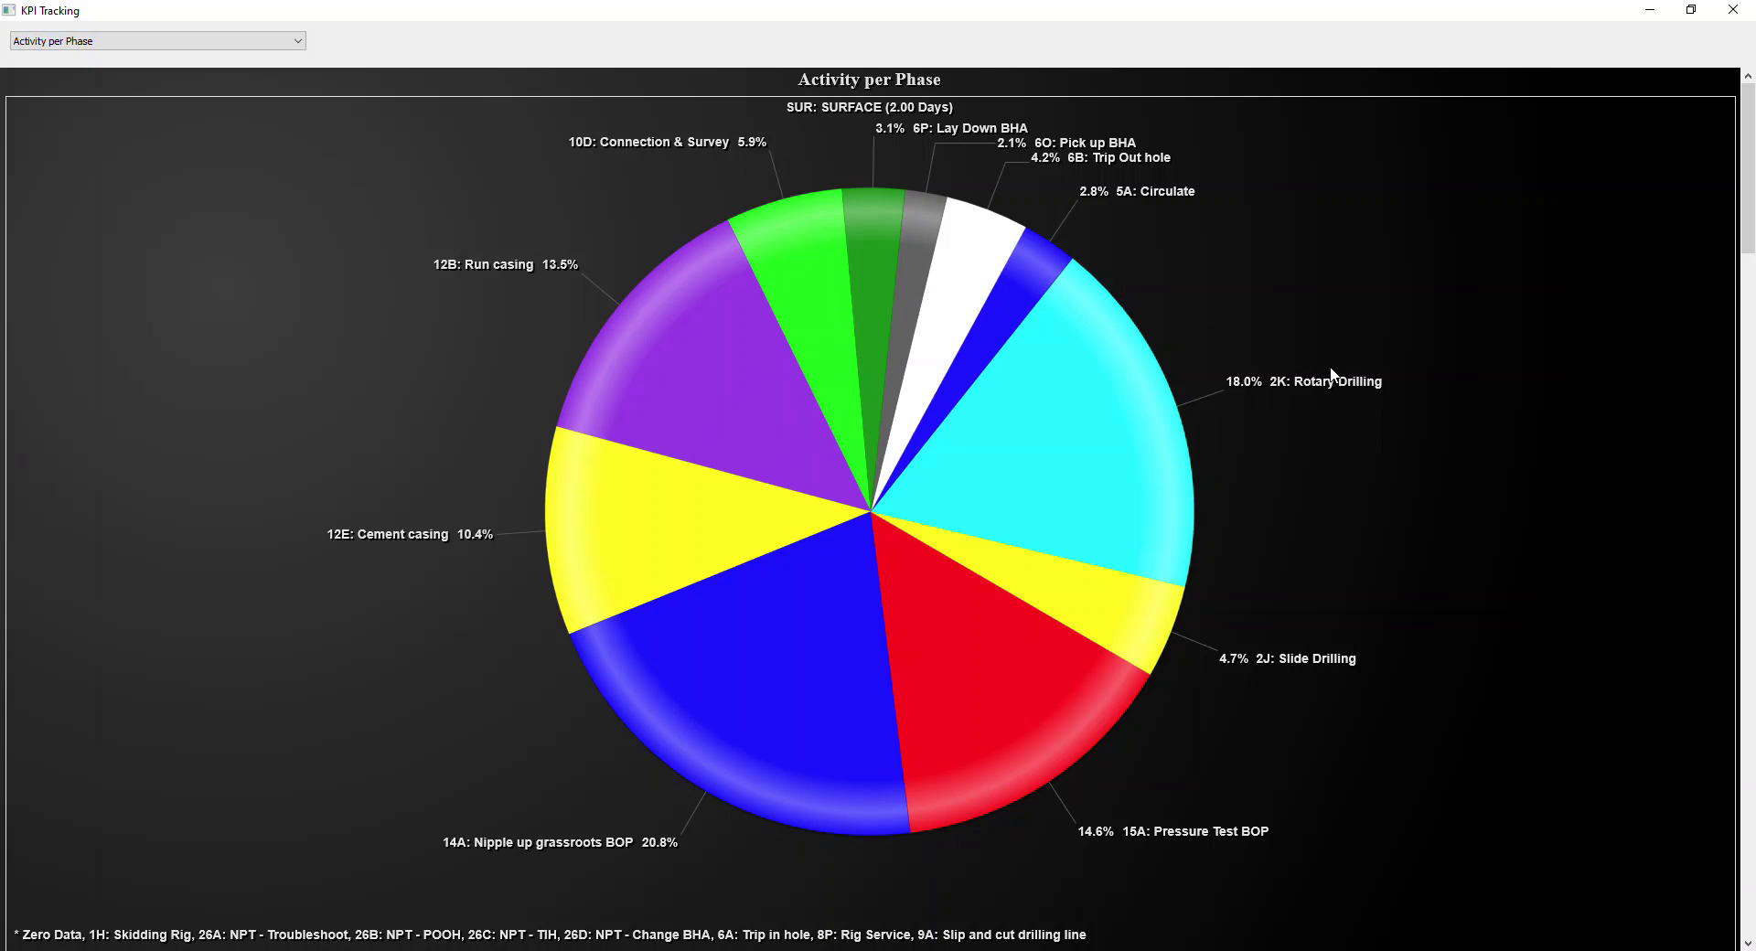
pyautogui.scroll(-3, 1436, 386)
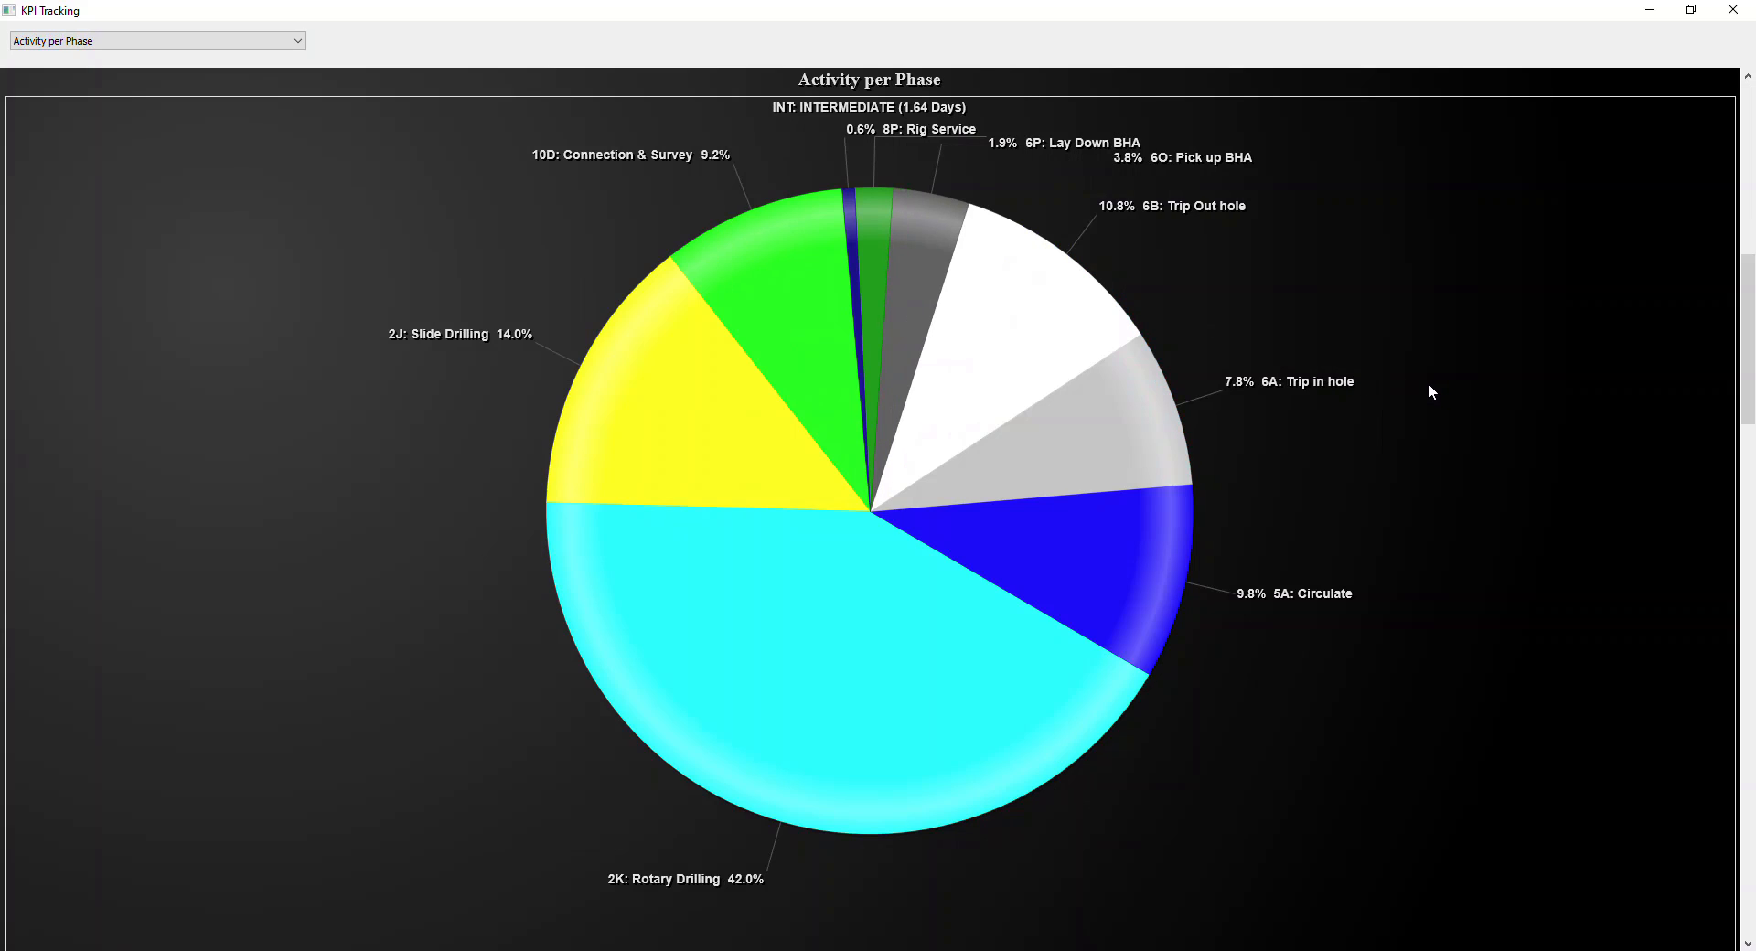
pyautogui.scroll(-3, 1431, 392)
pyautogui.scroll(-3, 1479, 371)
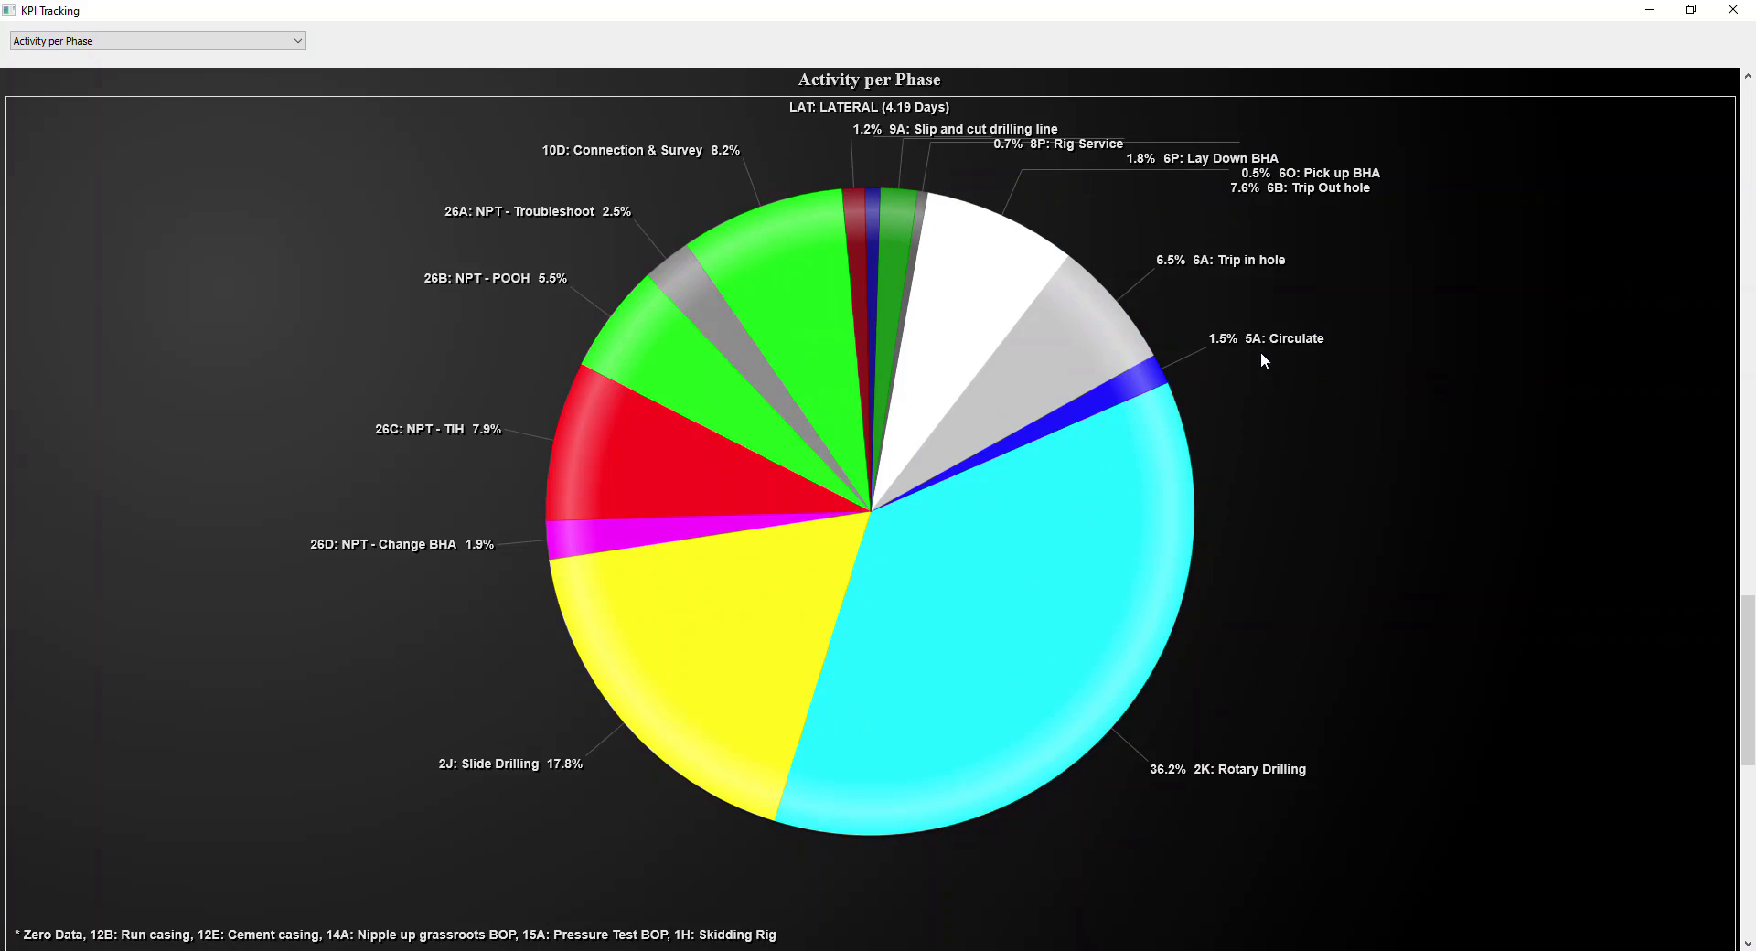
pyautogui.scroll(-3, 1310, 355)
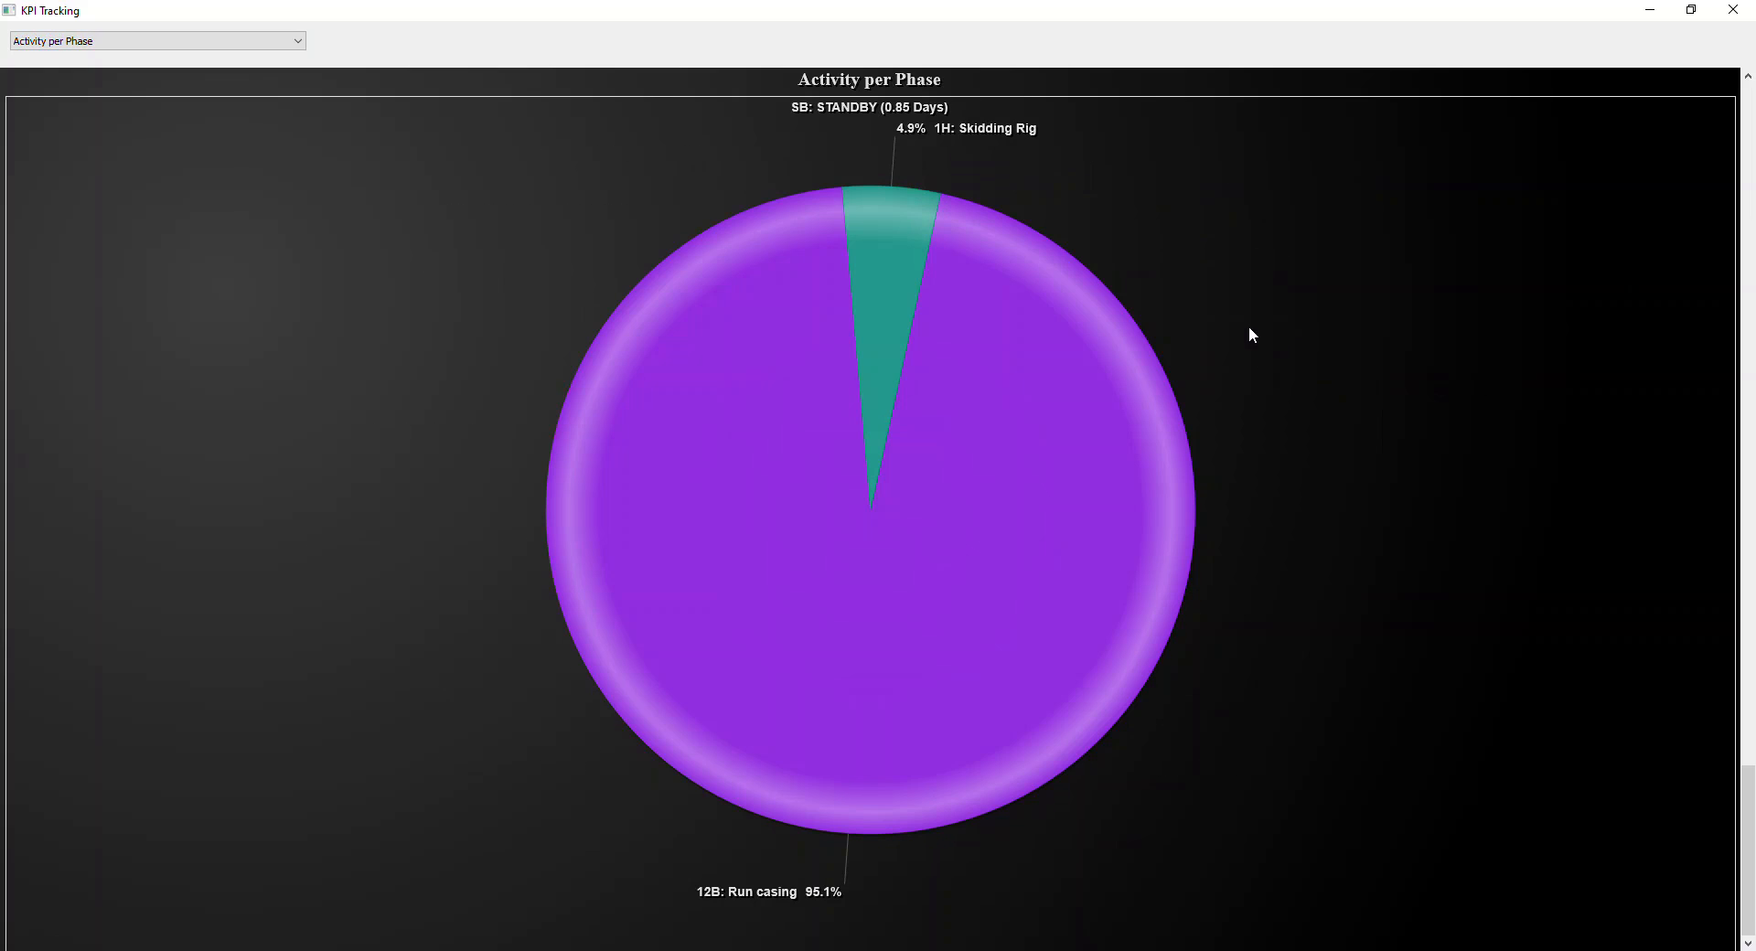
pyautogui.scroll(6, 1259, 333)
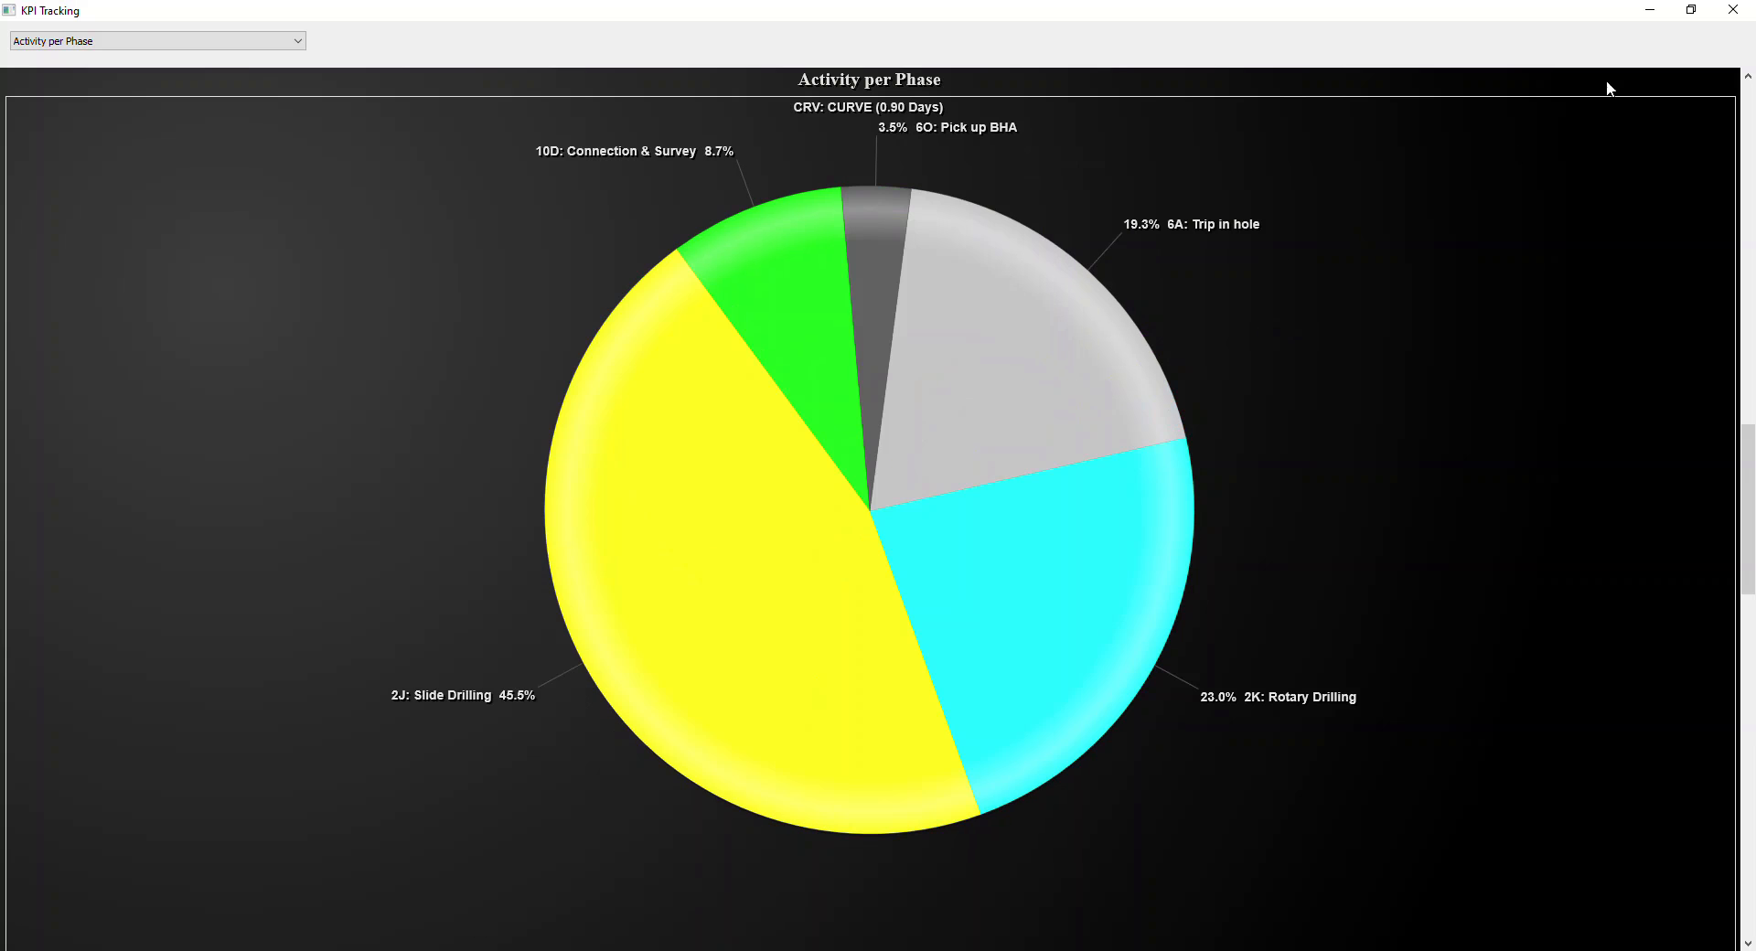
pyautogui.click(1732, 16)
# Step: Return to the daily reports and close them without saving the changes
pyautogui.click(913, 55)
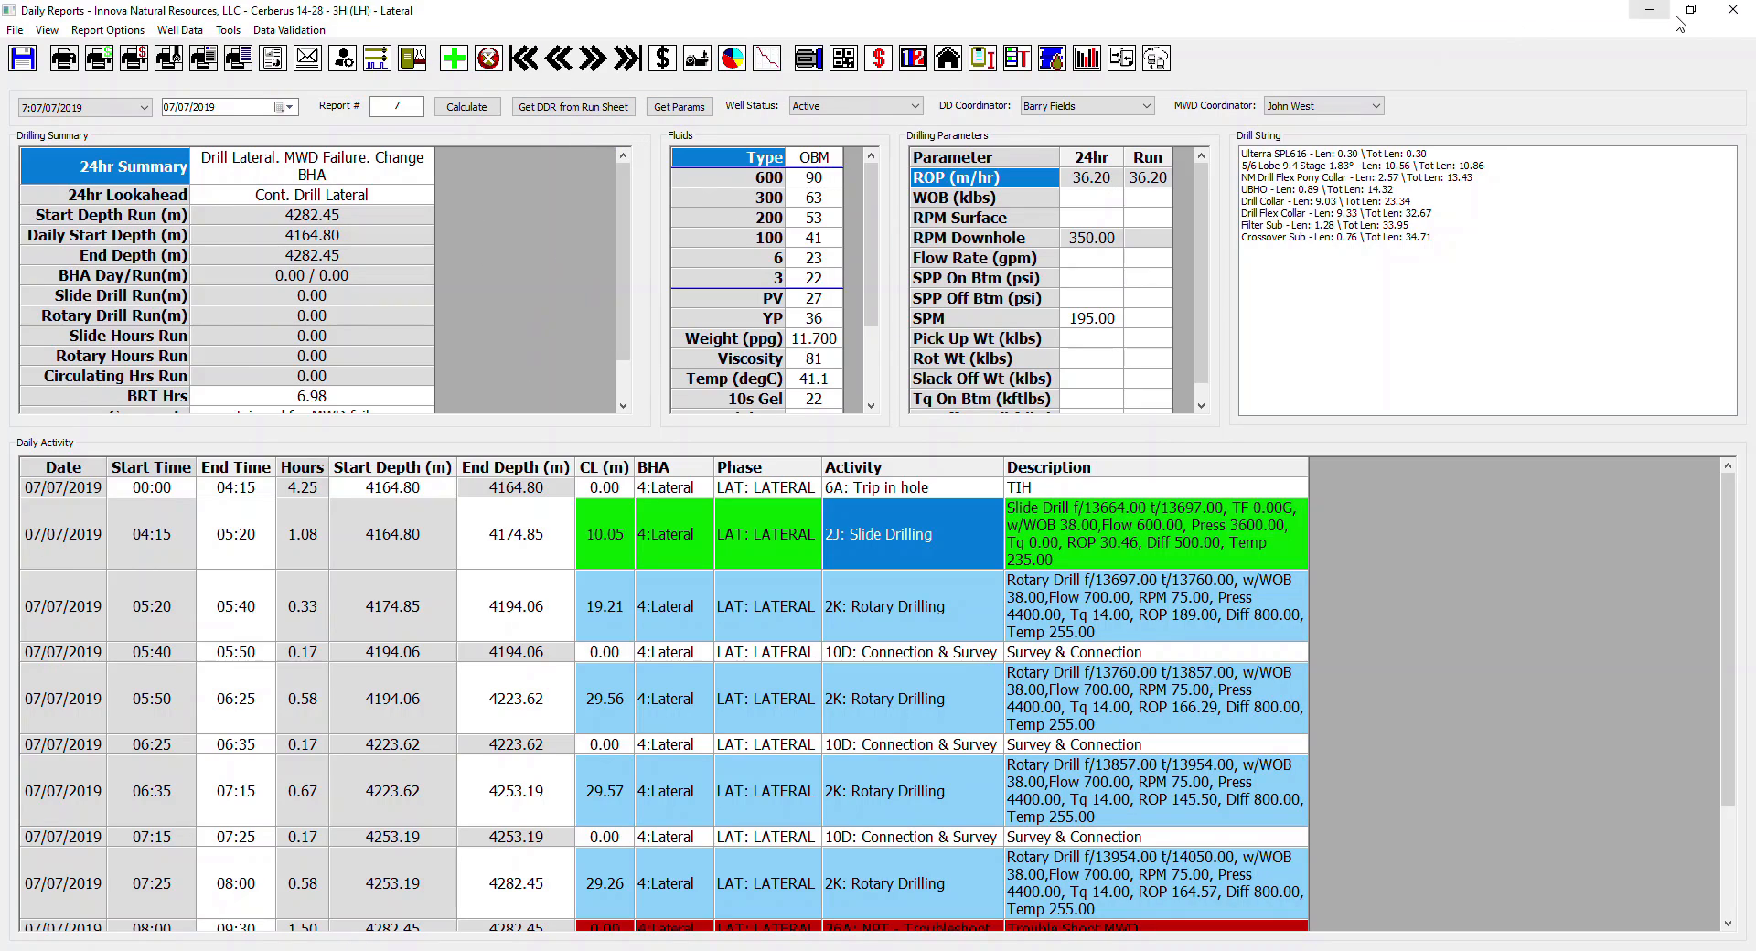
pyautogui.click(1732, 11)
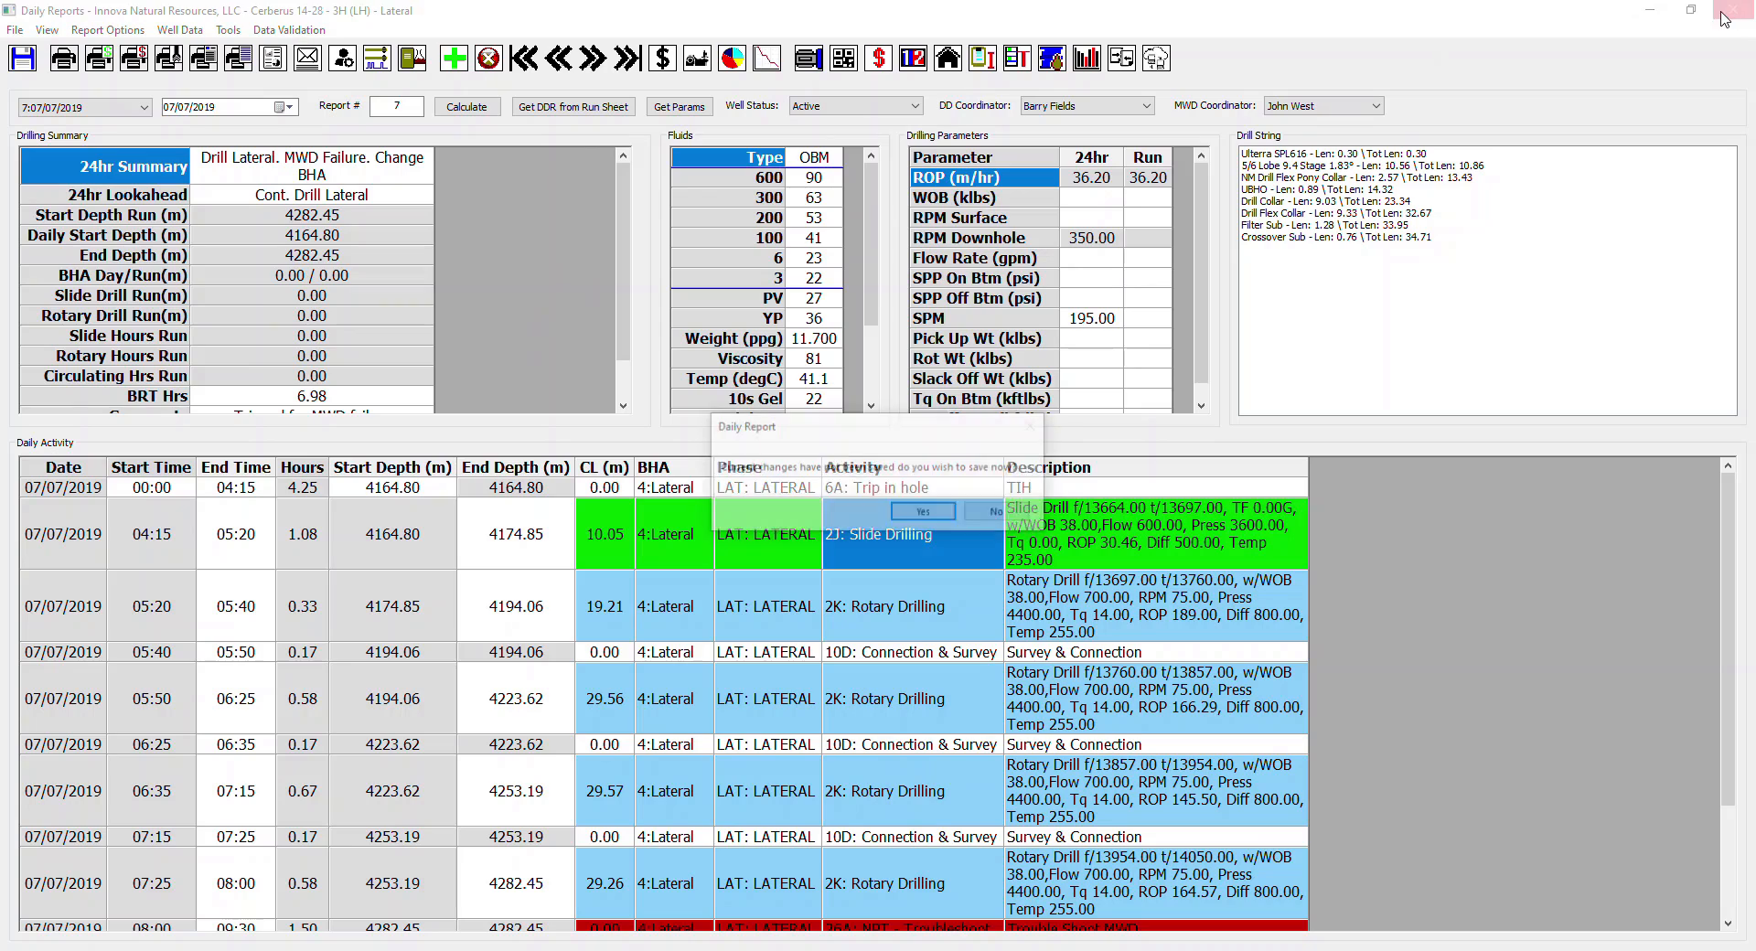
pyautogui.click(1000, 513)
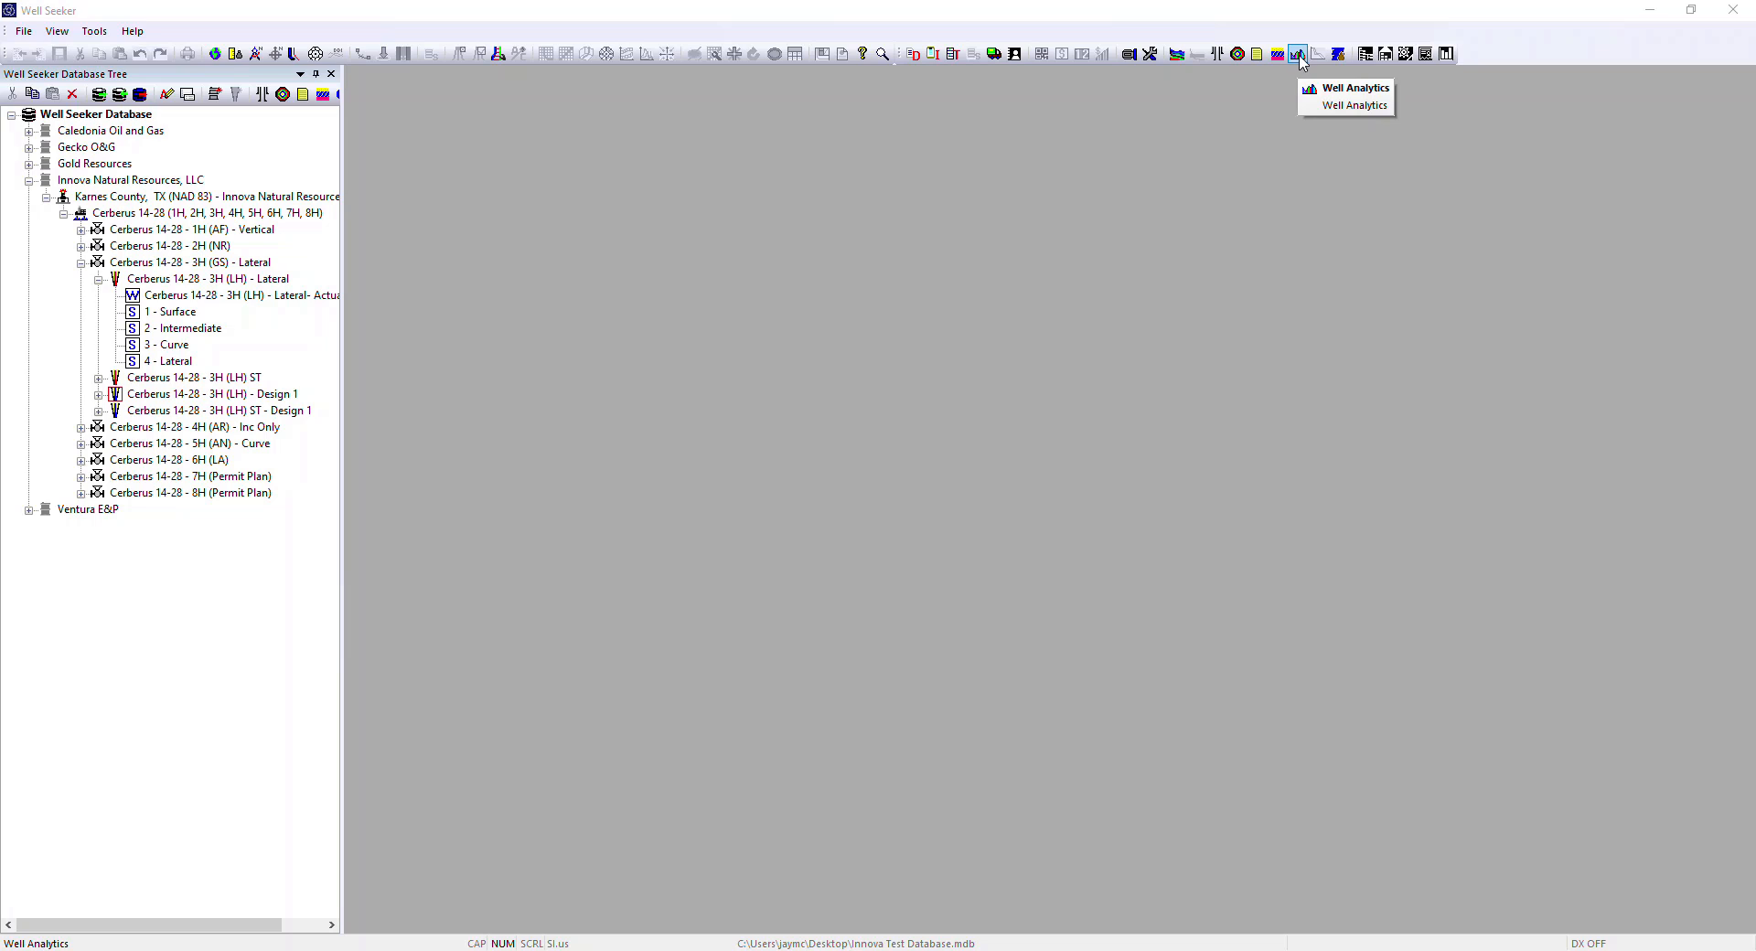
# Step: Open Well Analytics from the reporting options of the Cerberus 14-28 facility
pyautogui.rightClick(105, 133)
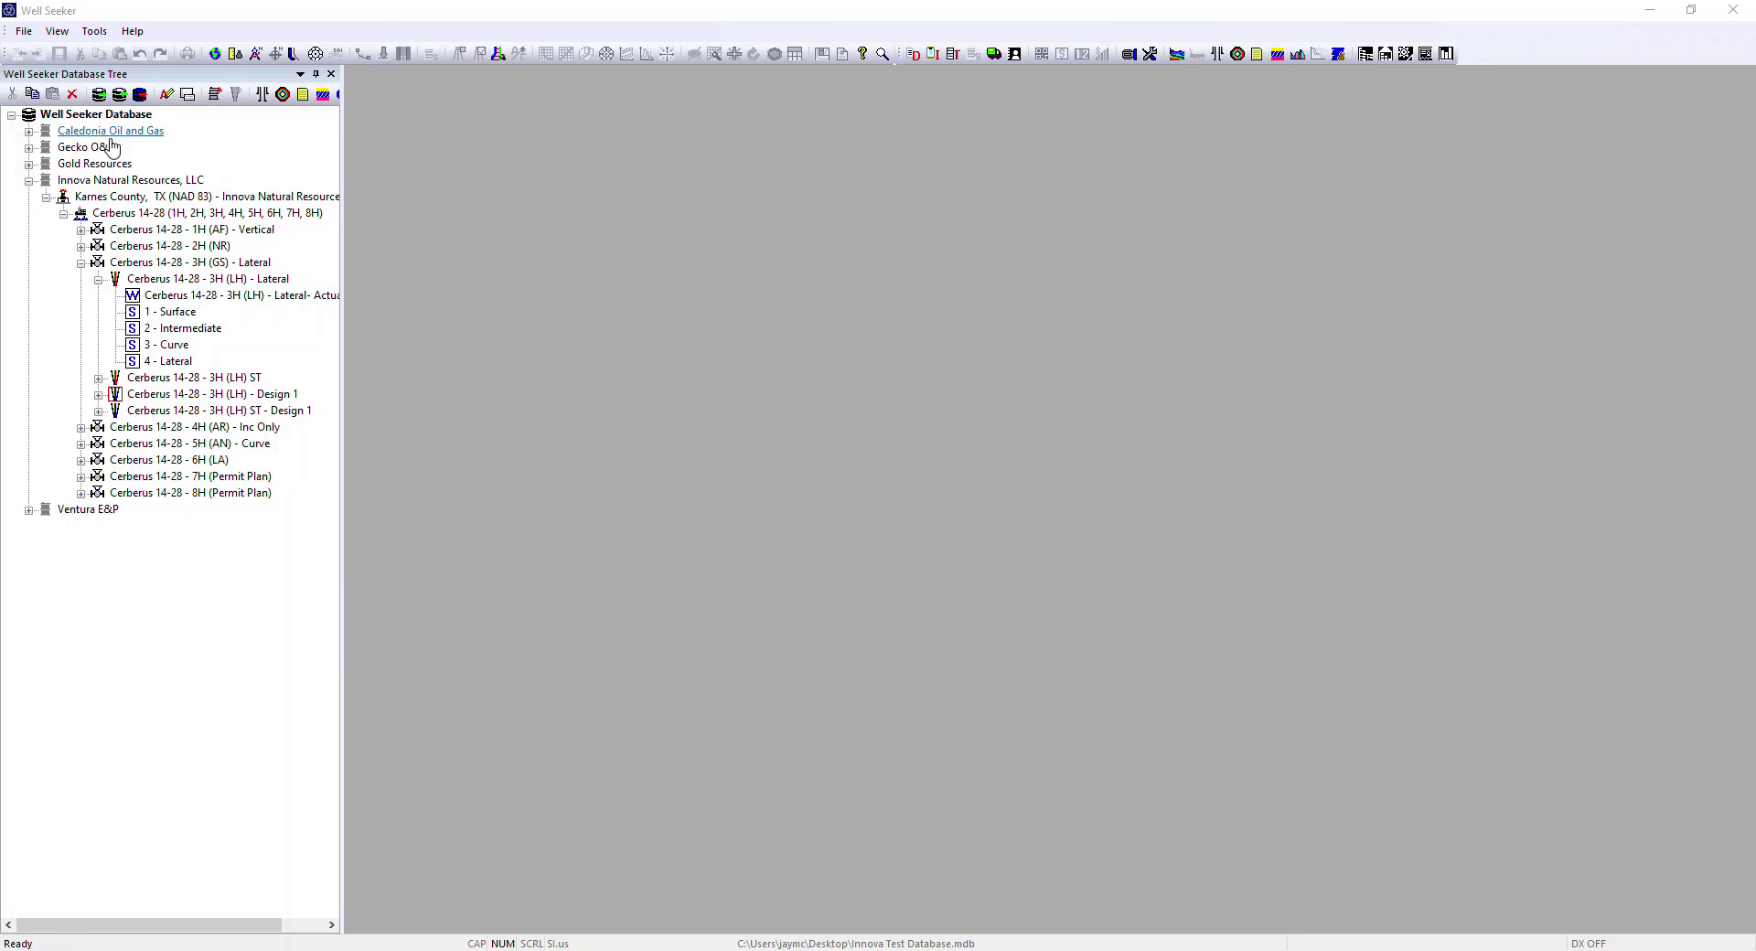
pyautogui.rightClick(107, 214)
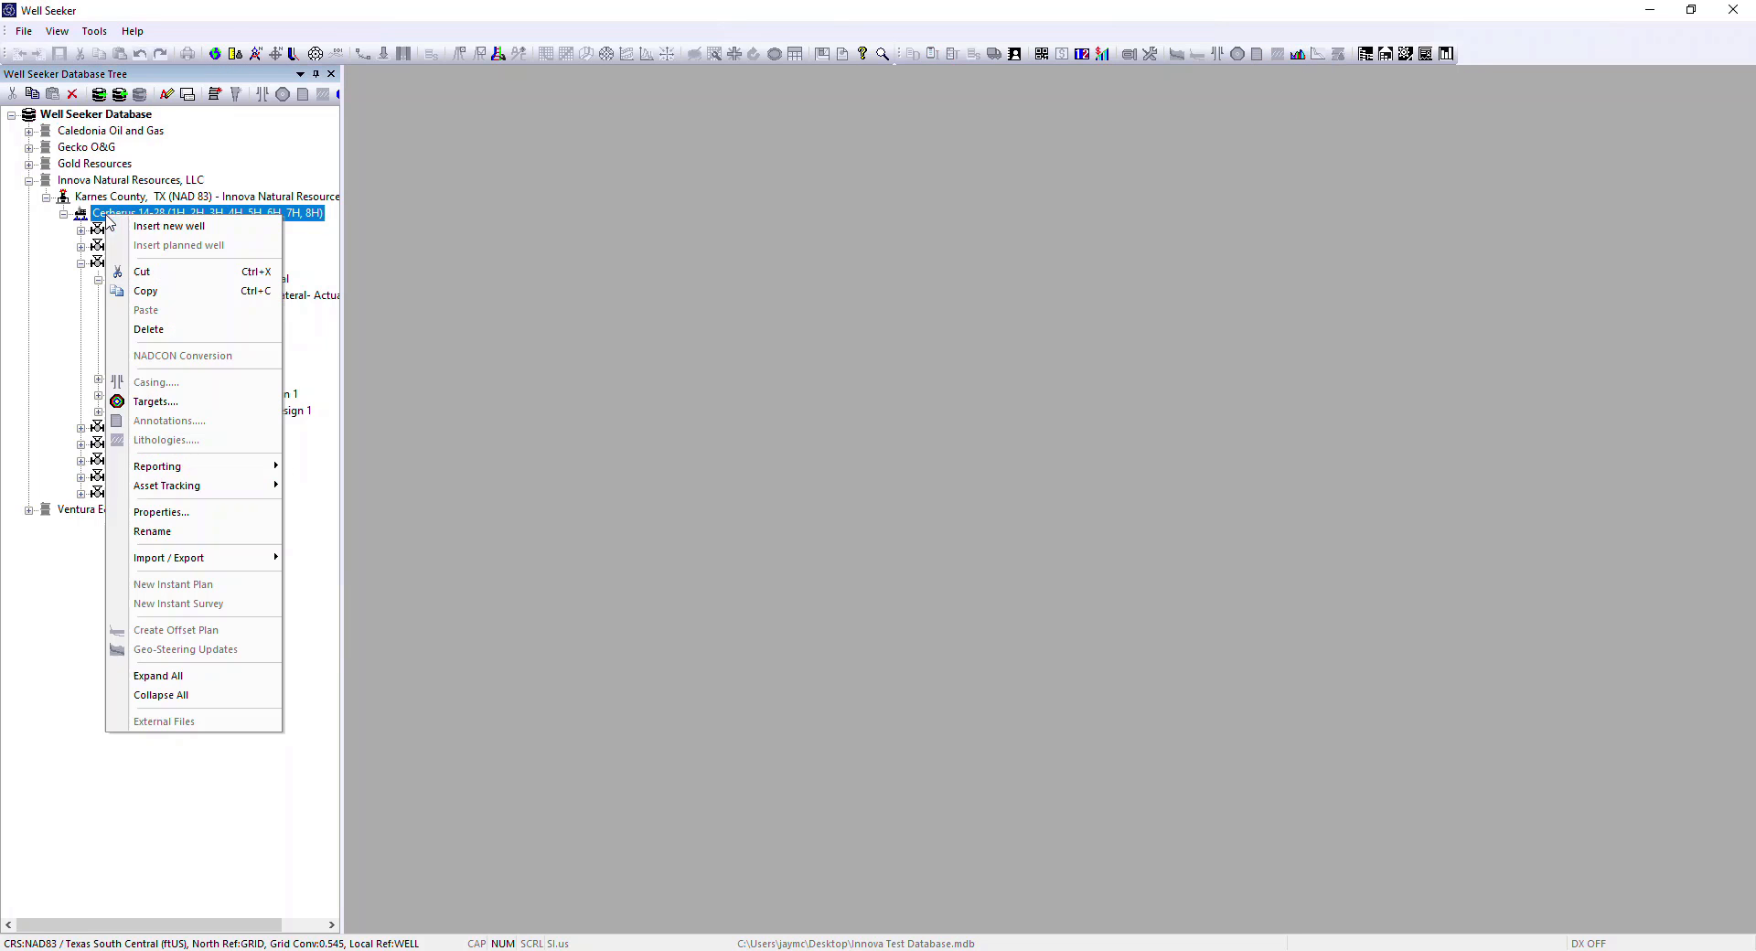
pyautogui.moveTo(240, 479)
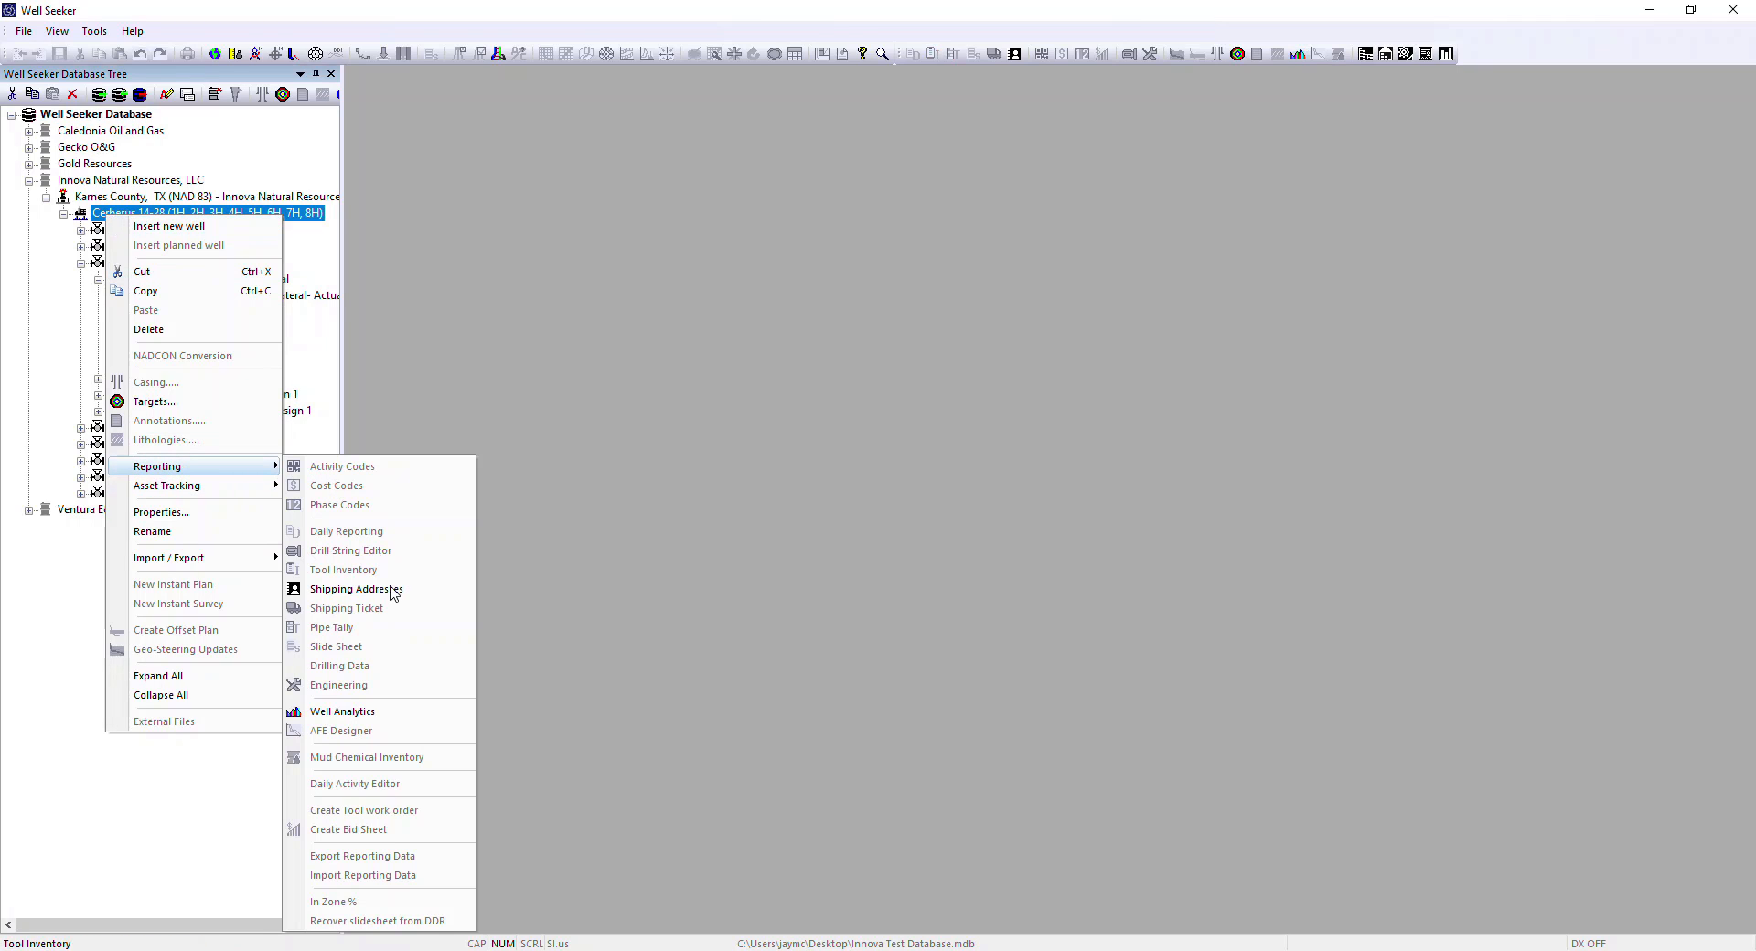
pyautogui.click(360, 712)
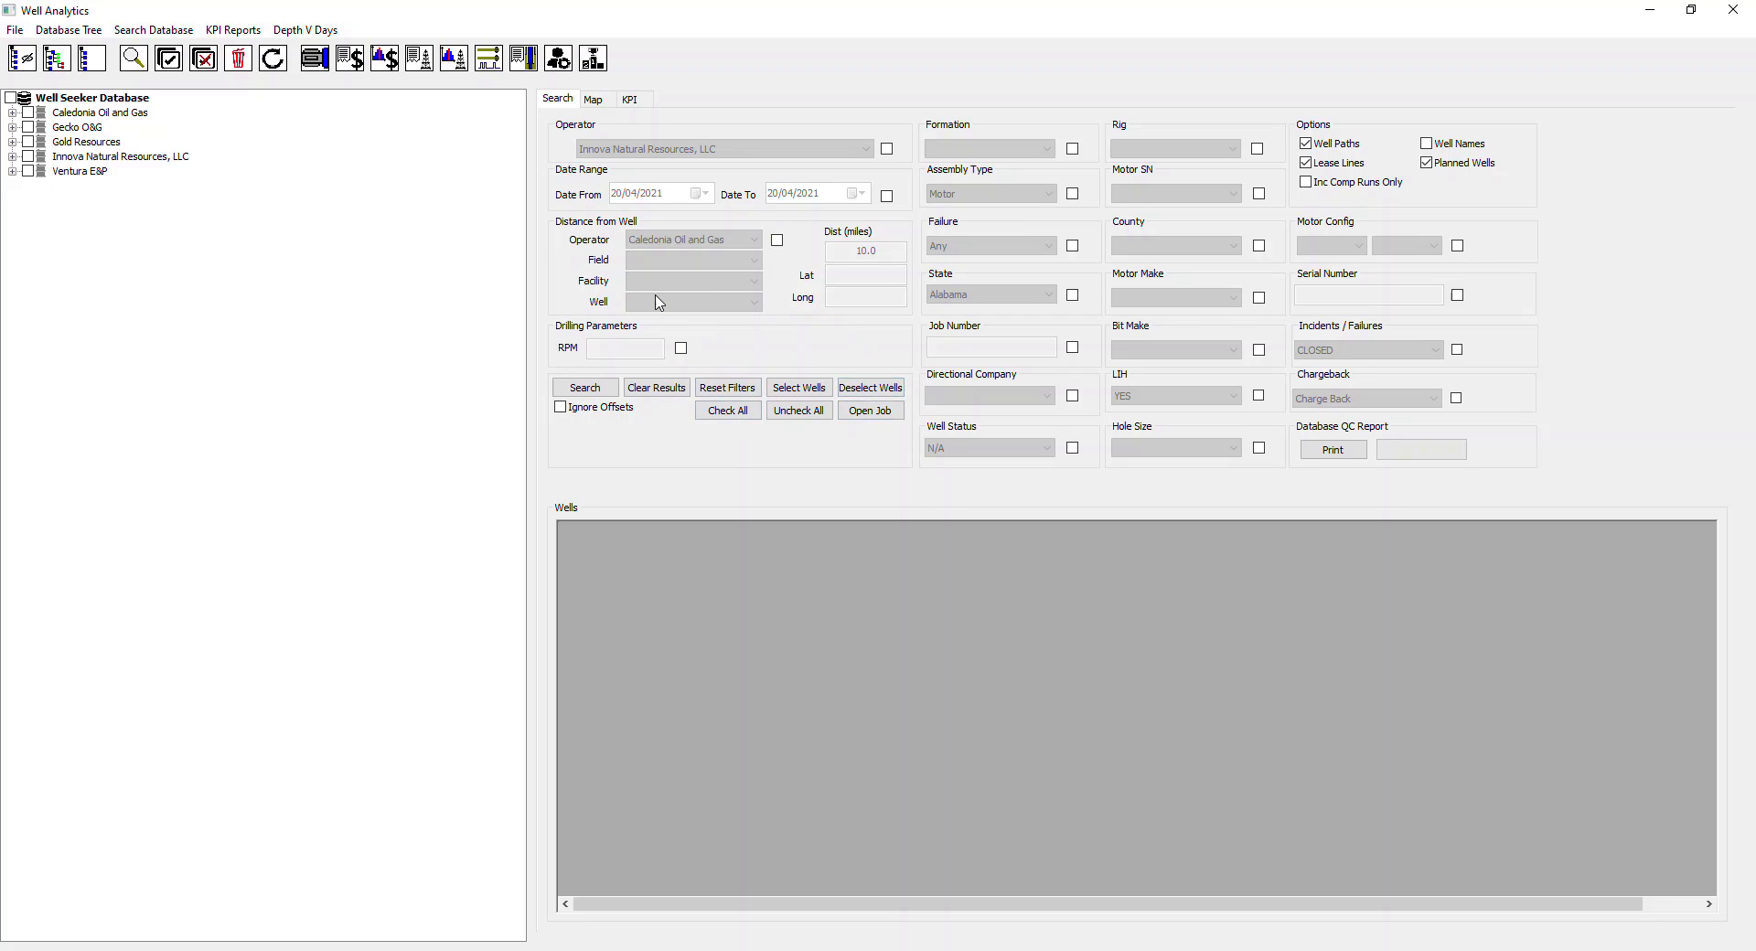
# Step: Look over the Well Analytics commands and search filters, the well map and the KPI chart settings
pyautogui.click(16, 30)
pyautogui.moveTo(126, 36)
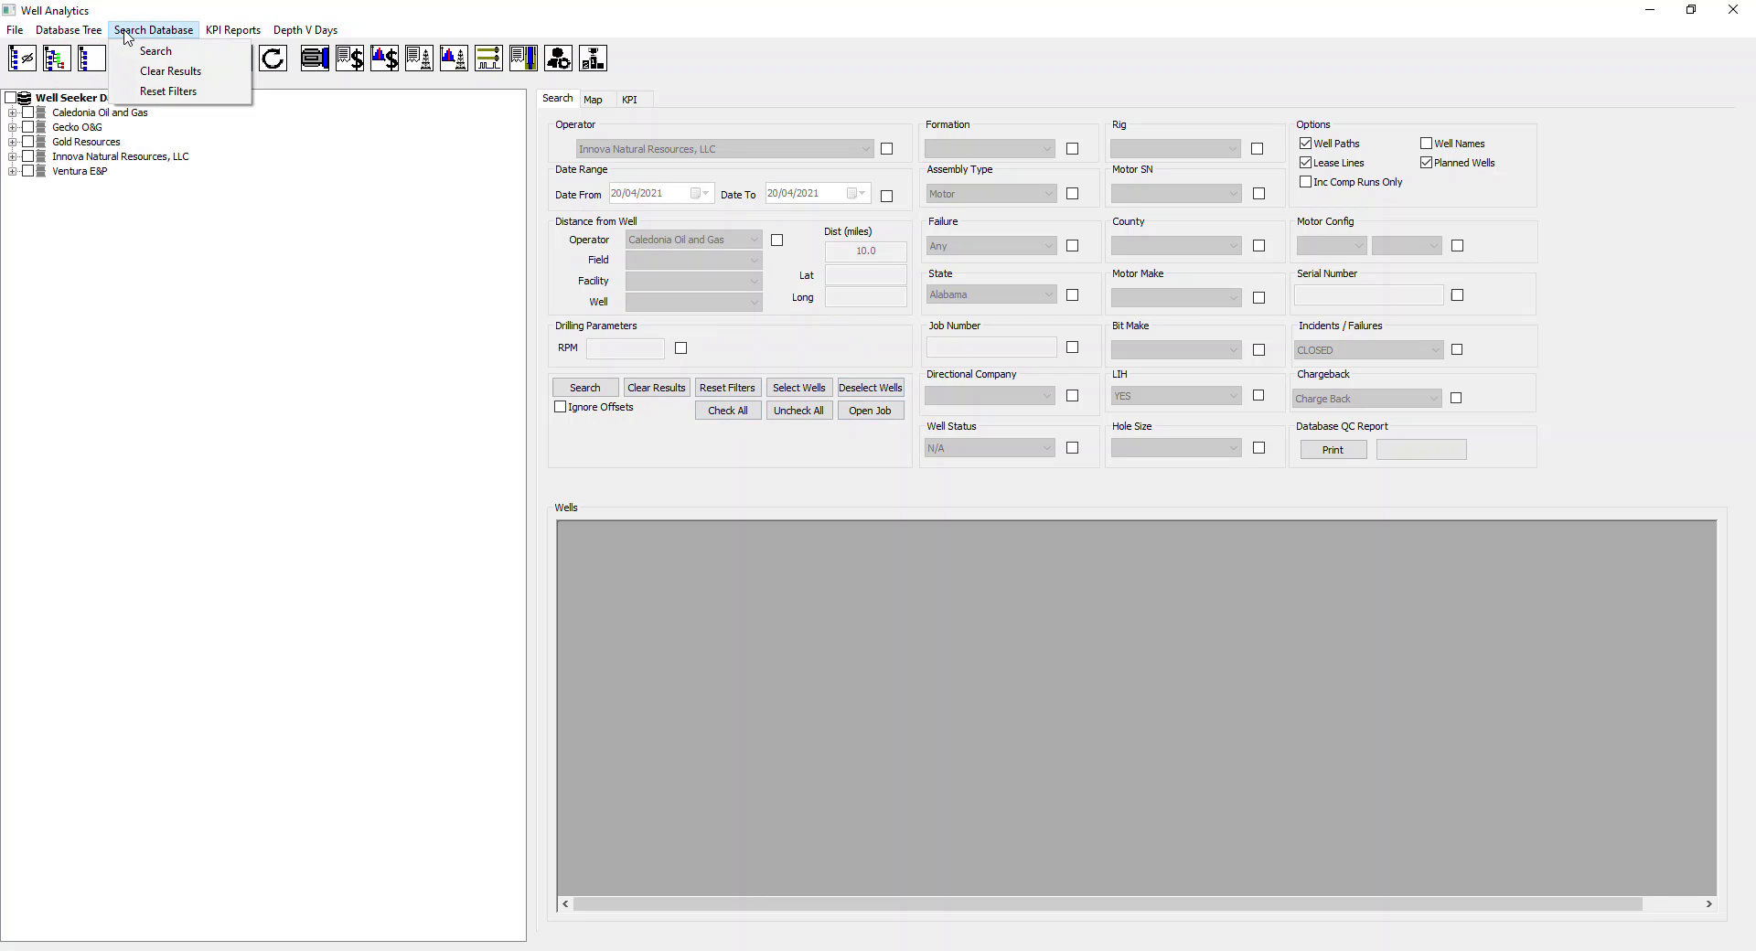
pyautogui.click(337, 113)
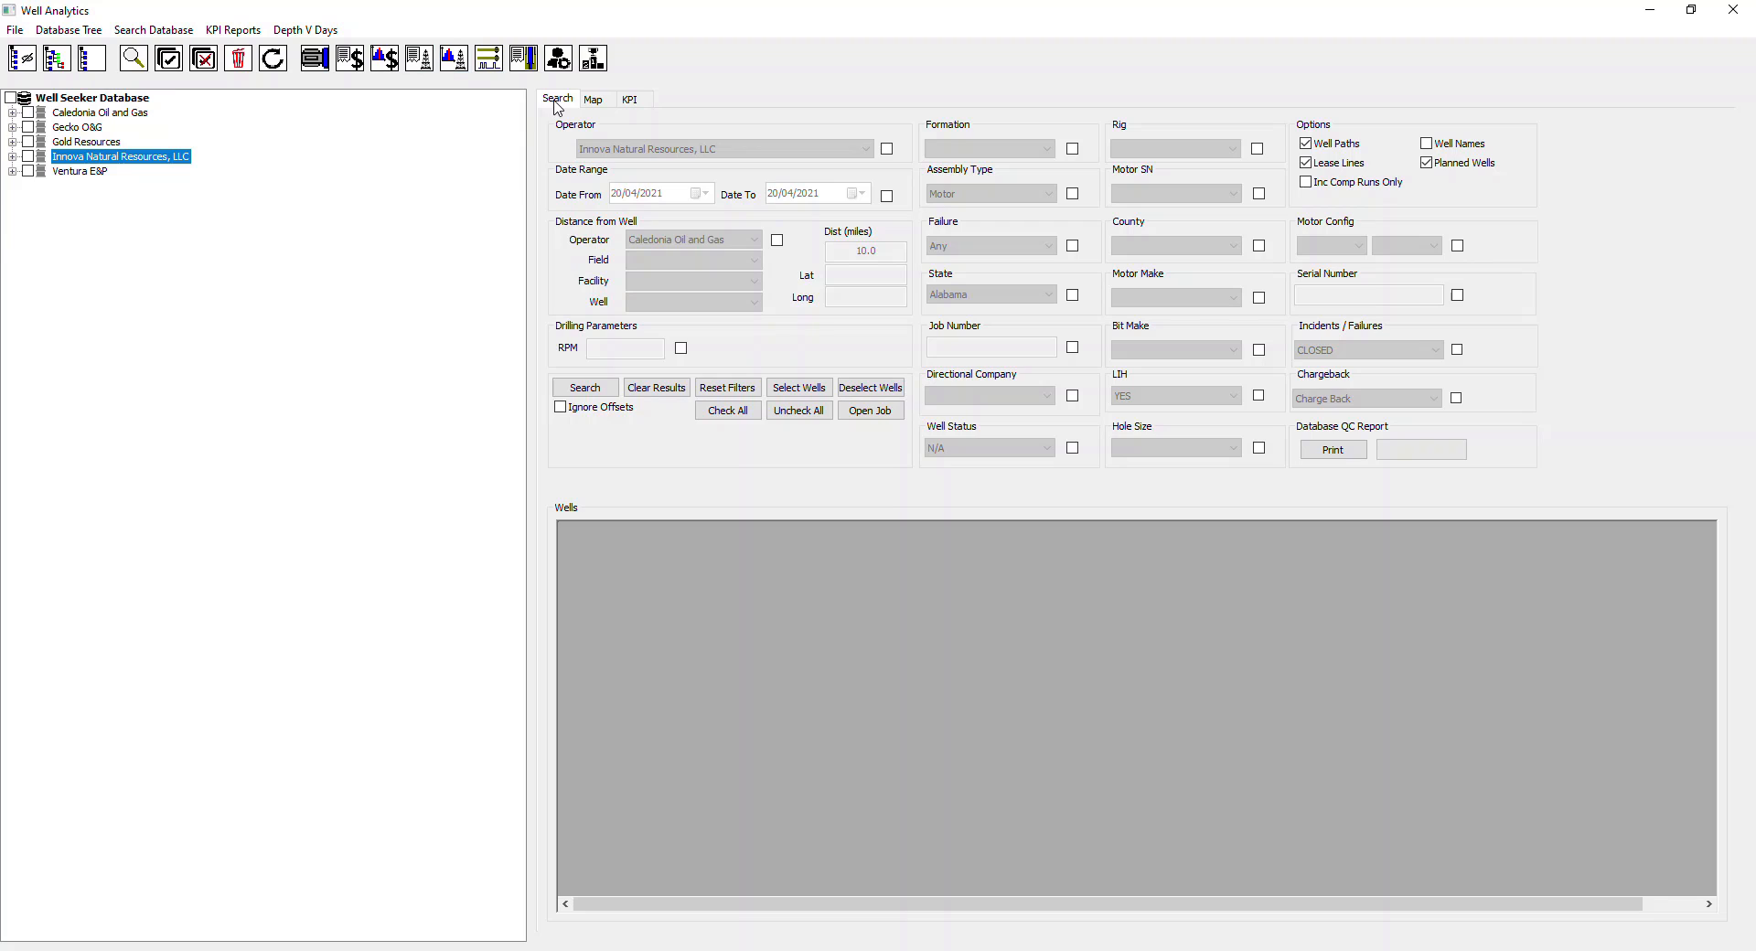
pyautogui.click(591, 101)
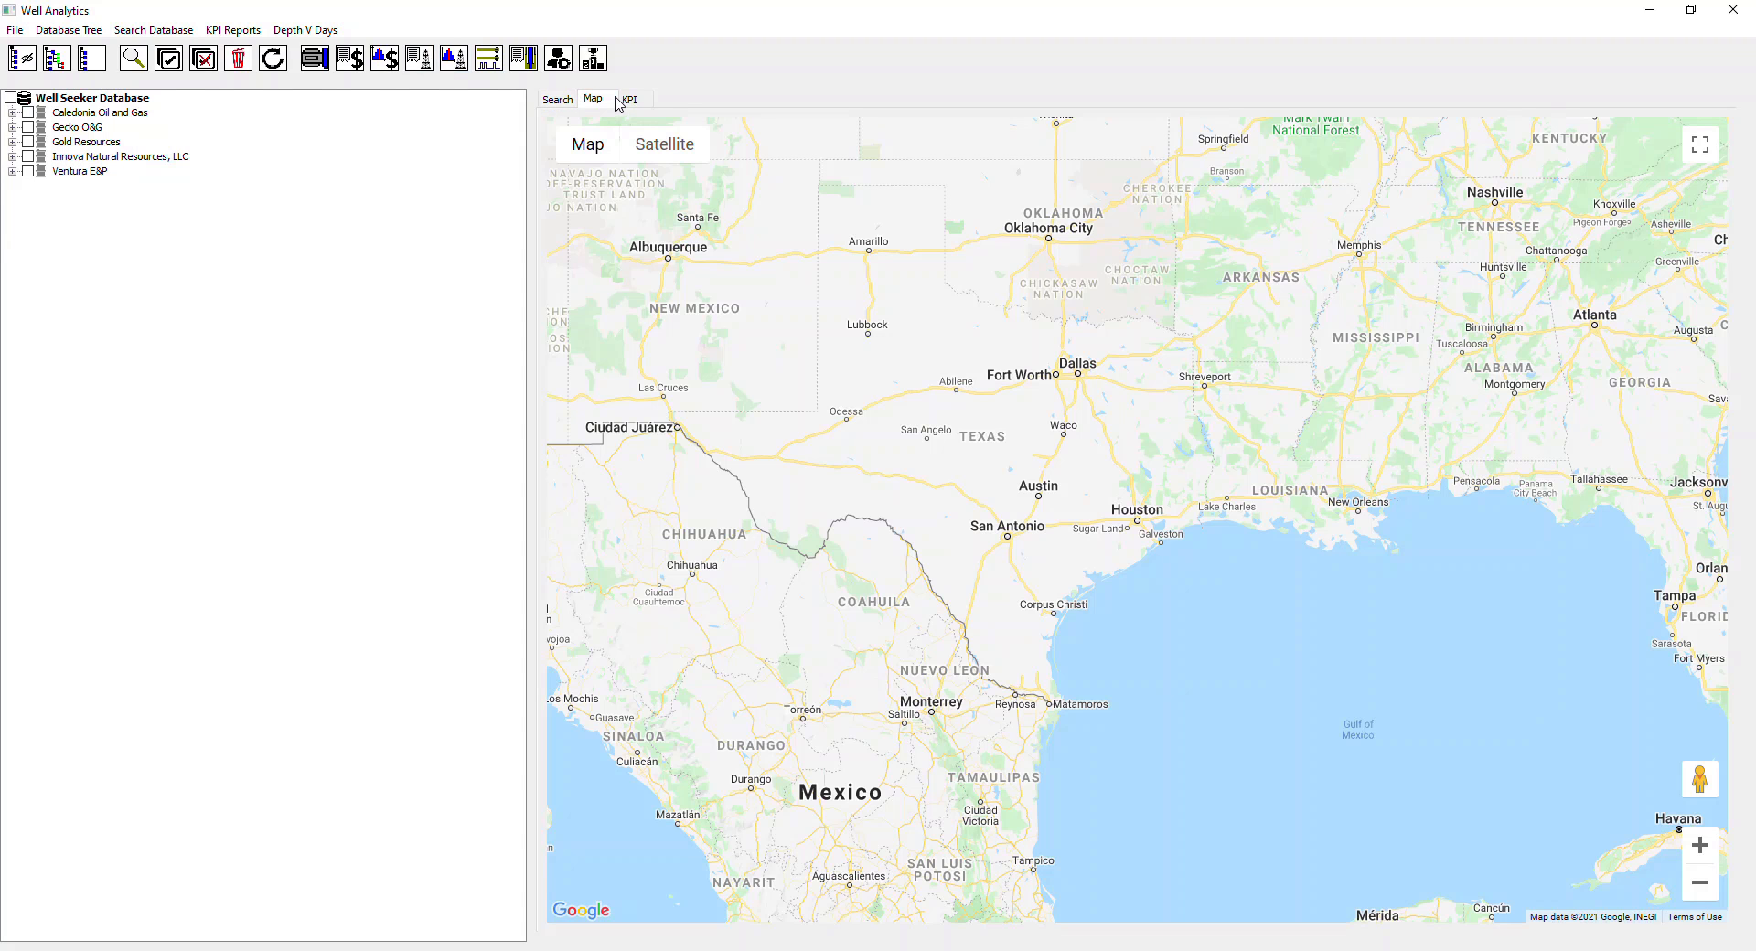
pyautogui.click(631, 100)
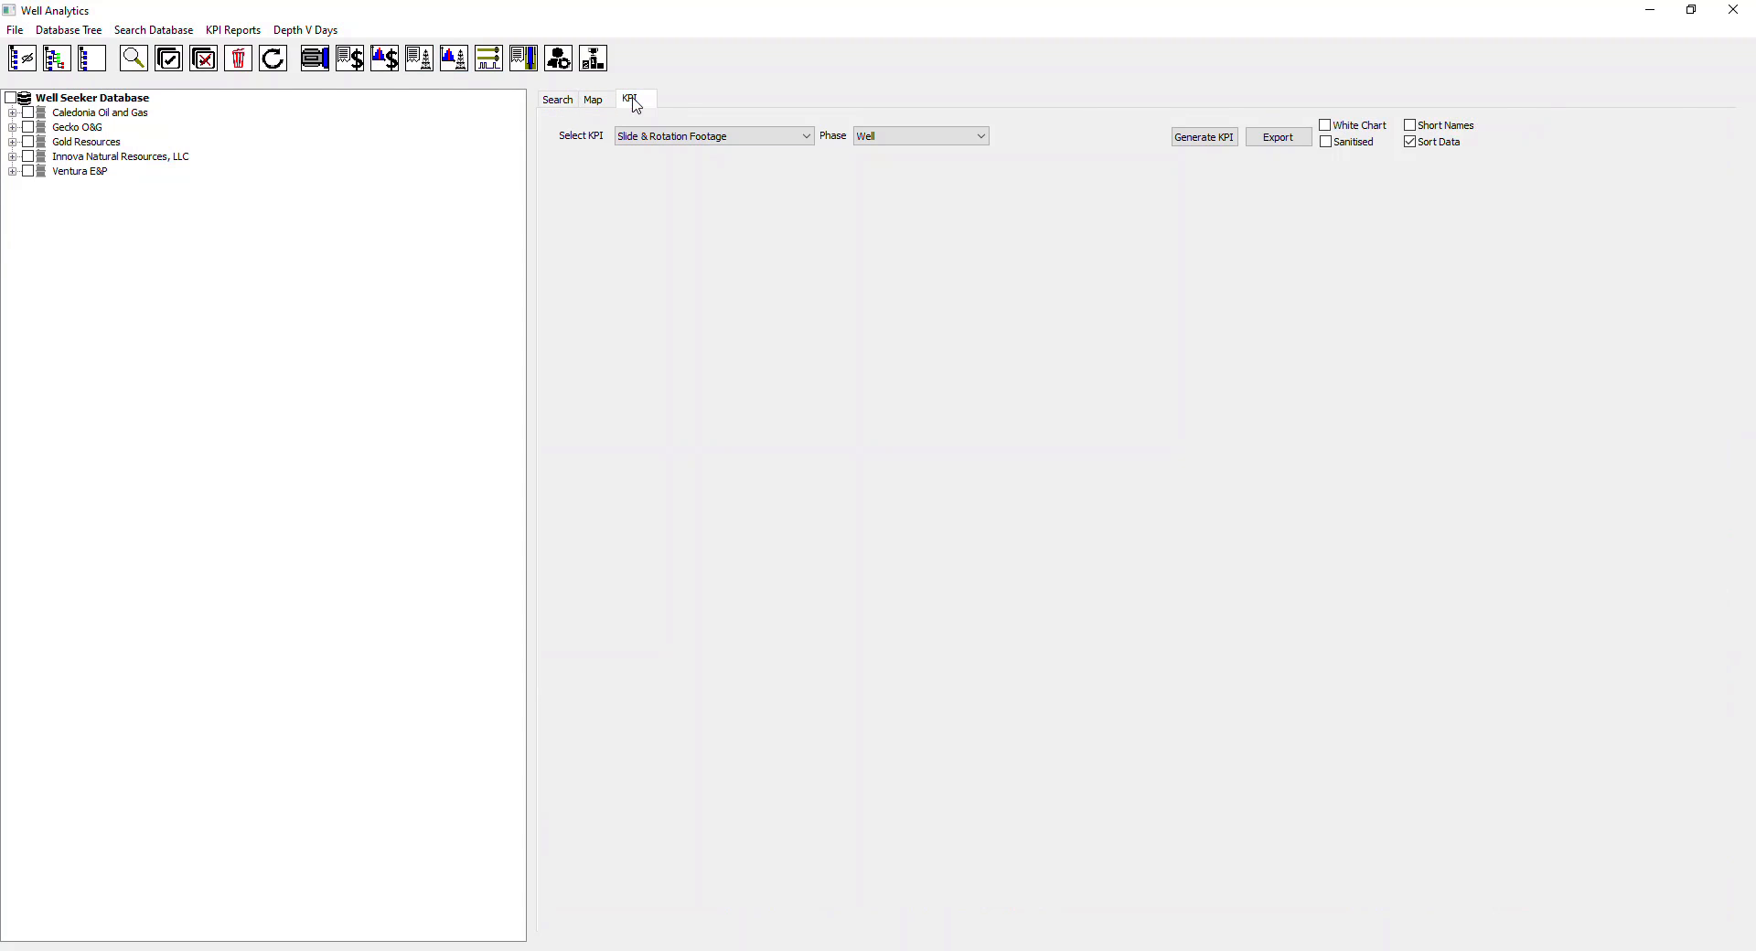
# Step: Return to the search filters and look over the wells under Innova Natural Resources, LLC in the database tree
pyautogui.click(569, 102)
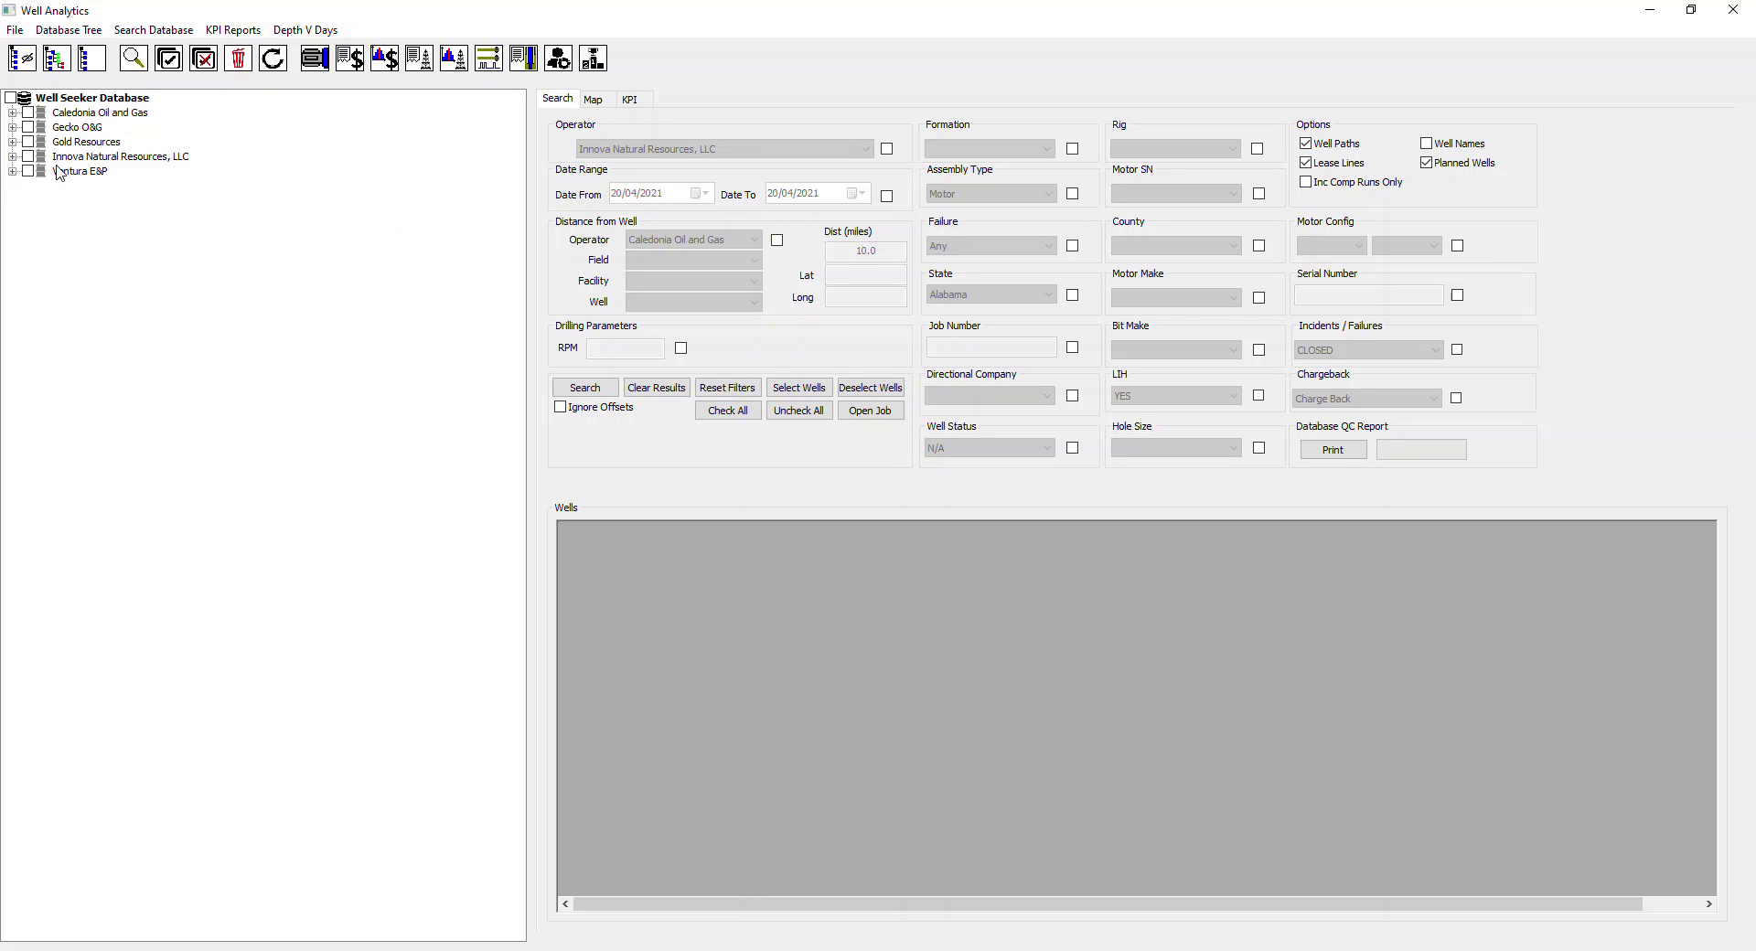
pyautogui.click(12, 157)
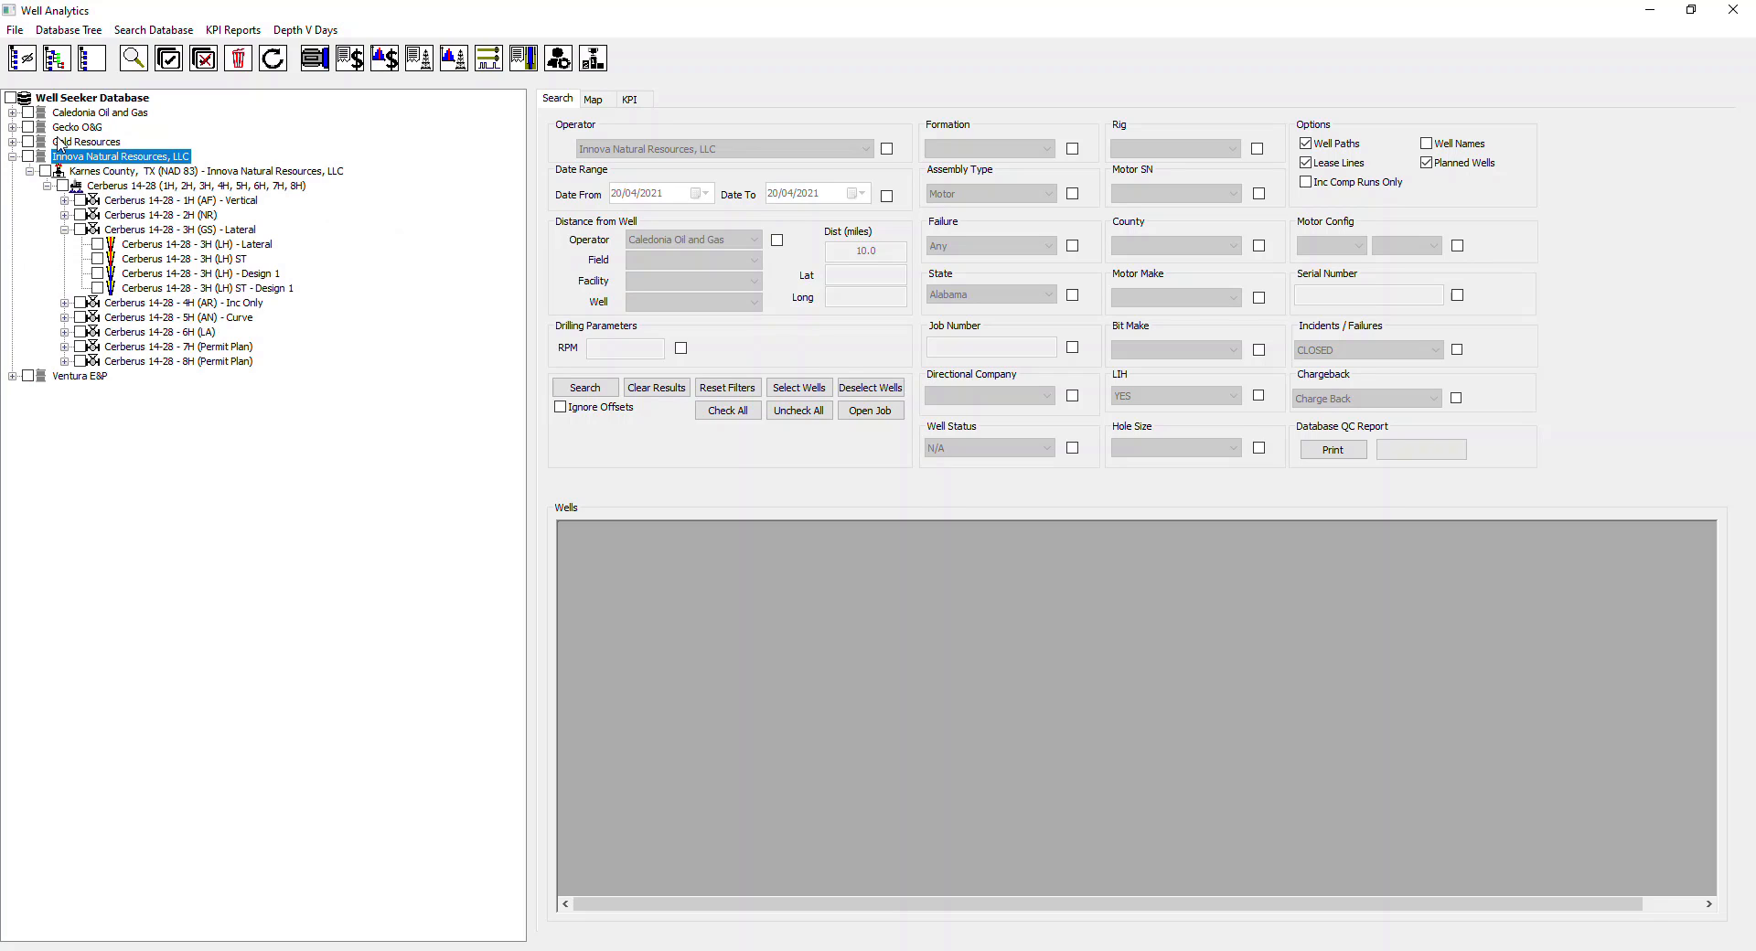
pyautogui.click(12, 157)
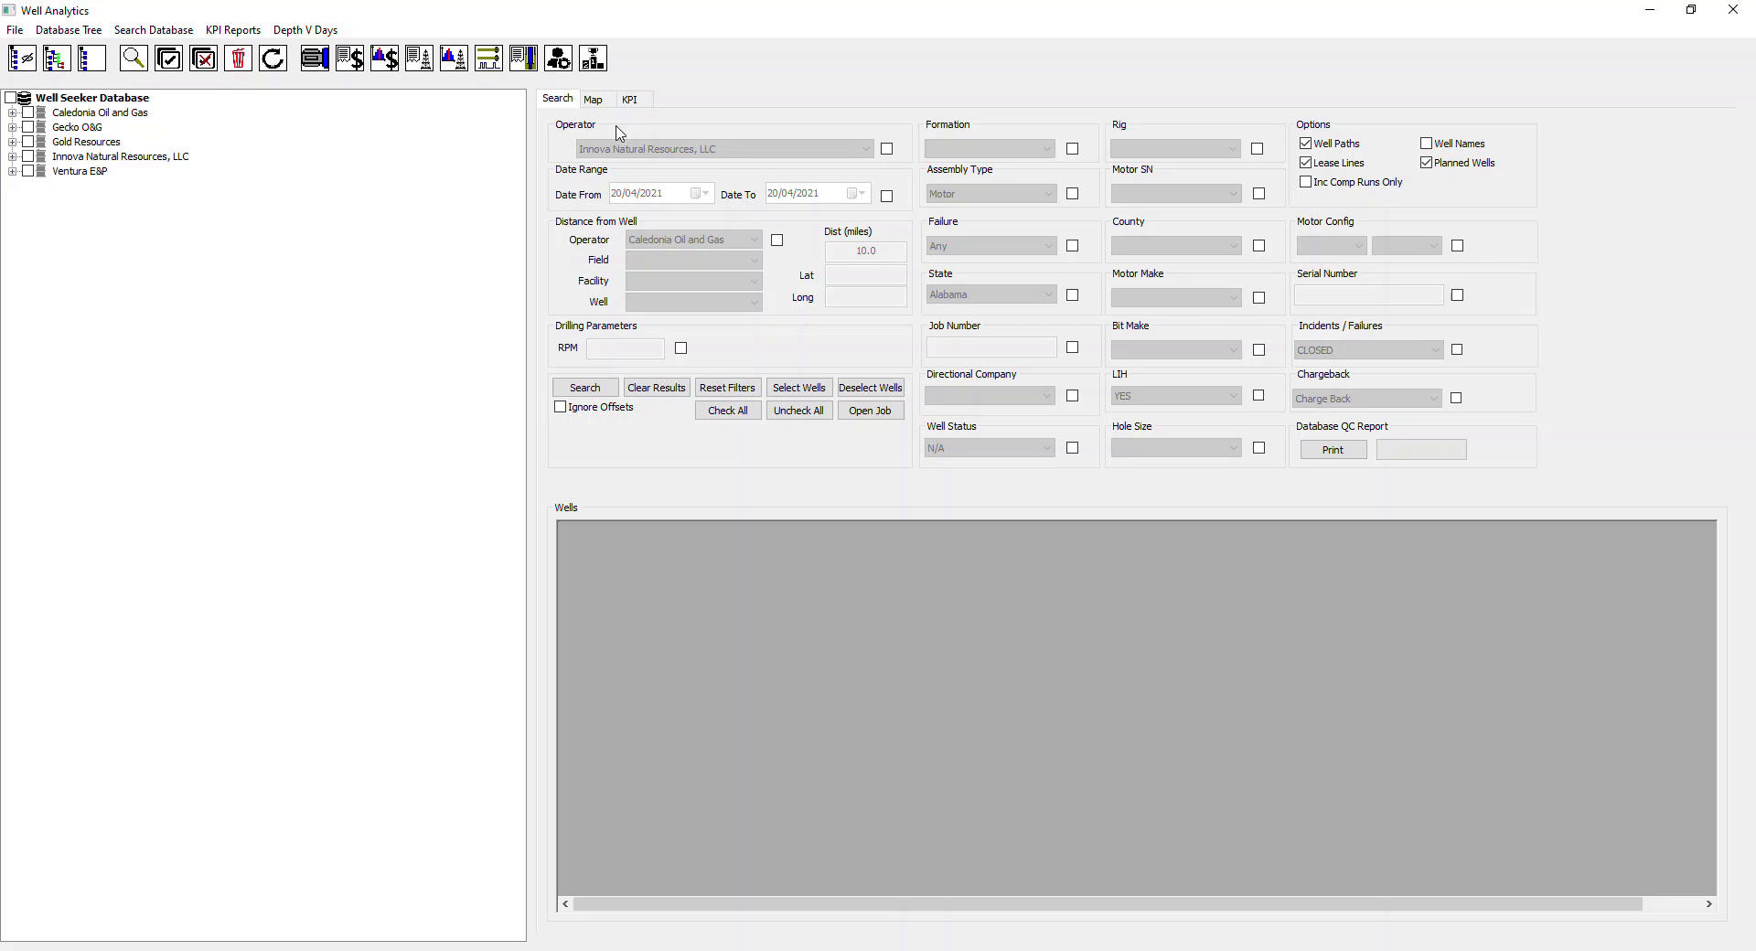
# Step: Enable the operator filter with Innova Natural Resources, LLC and search the database for its wells
pyautogui.click(887, 149)
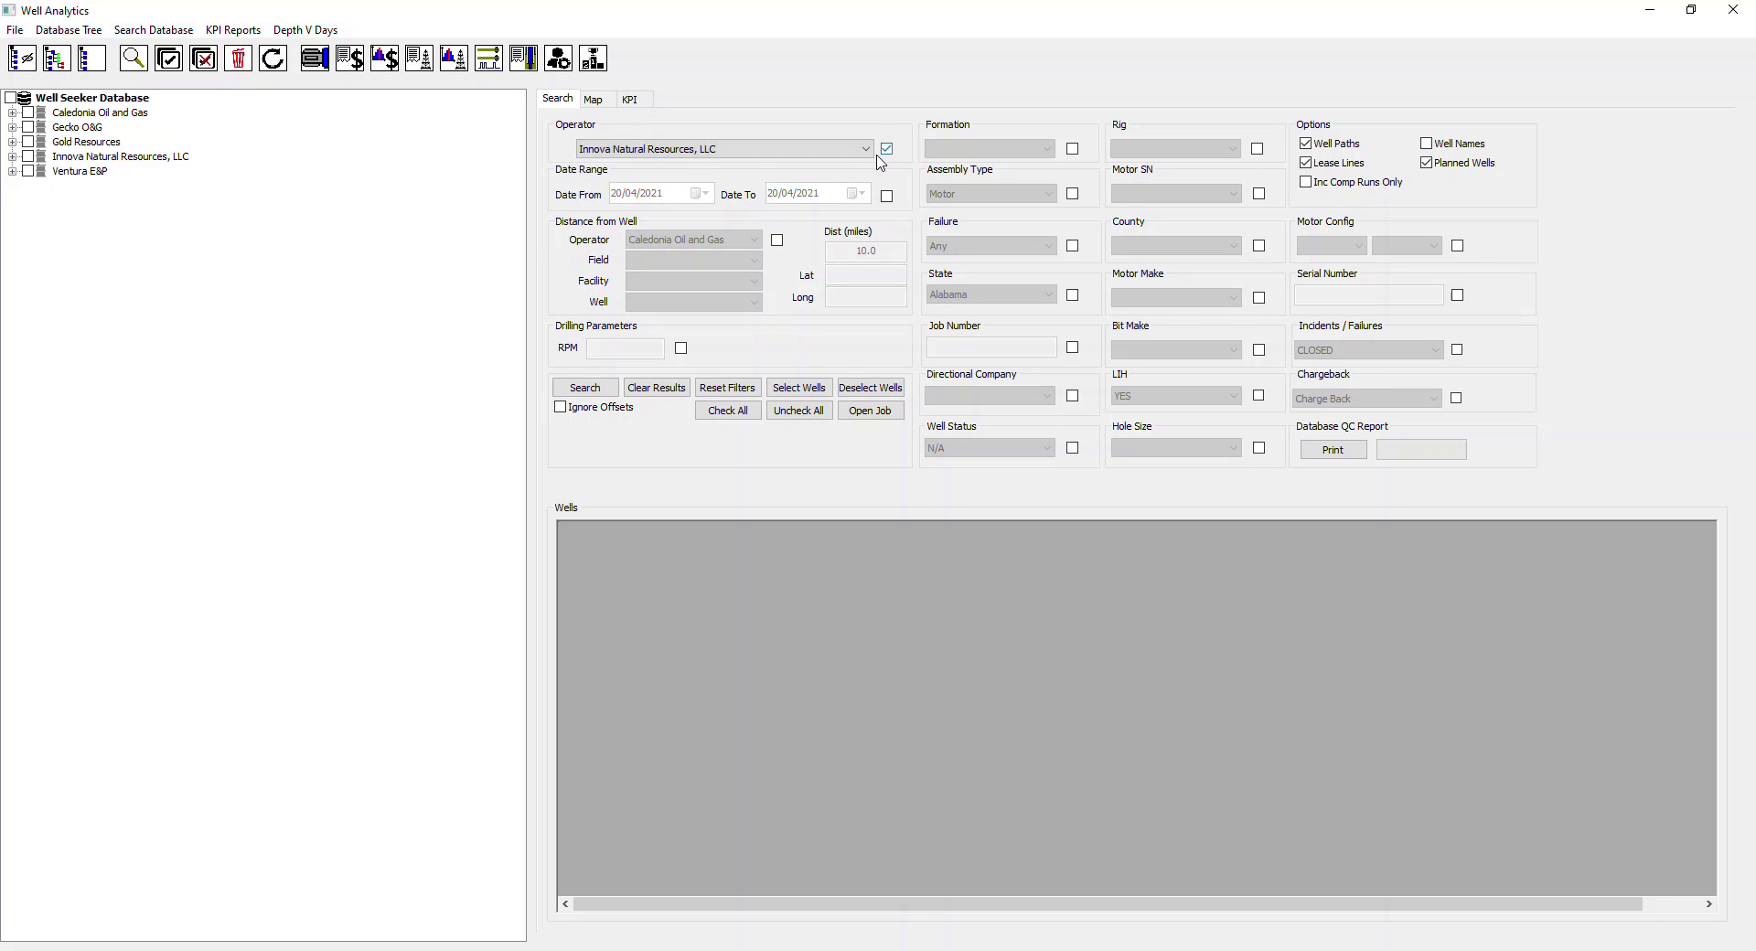
pyautogui.click(865, 148)
pyautogui.click(674, 203)
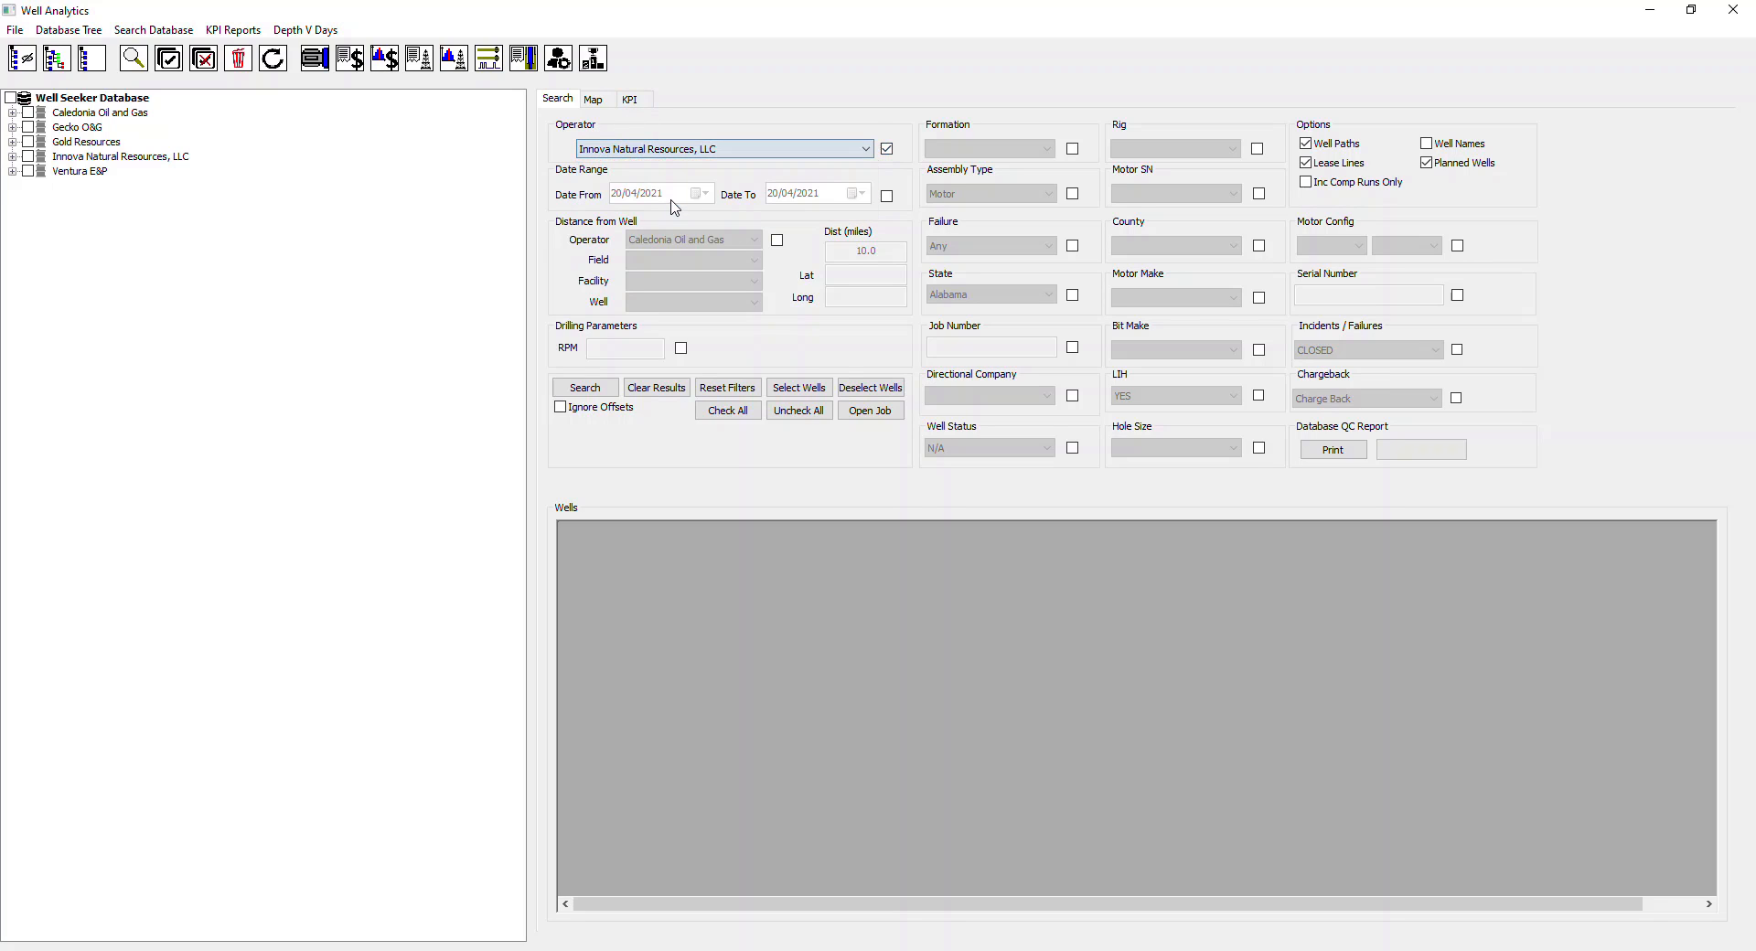
pyautogui.click(601, 387)
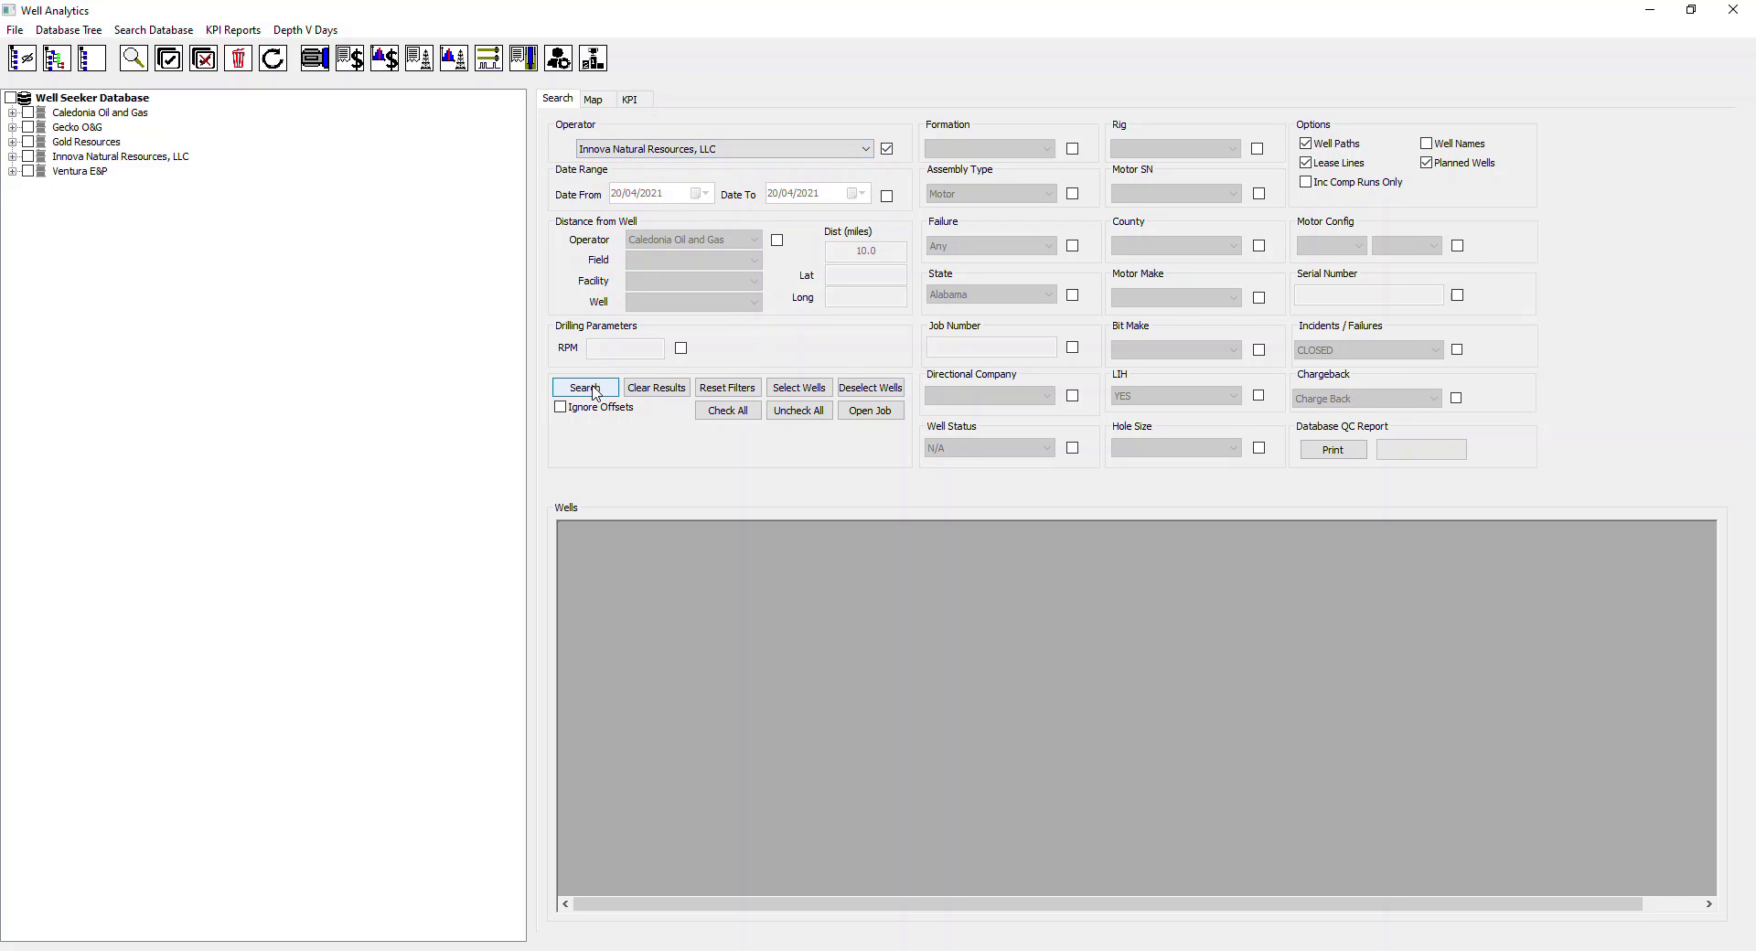
pyautogui.click(884, 525)
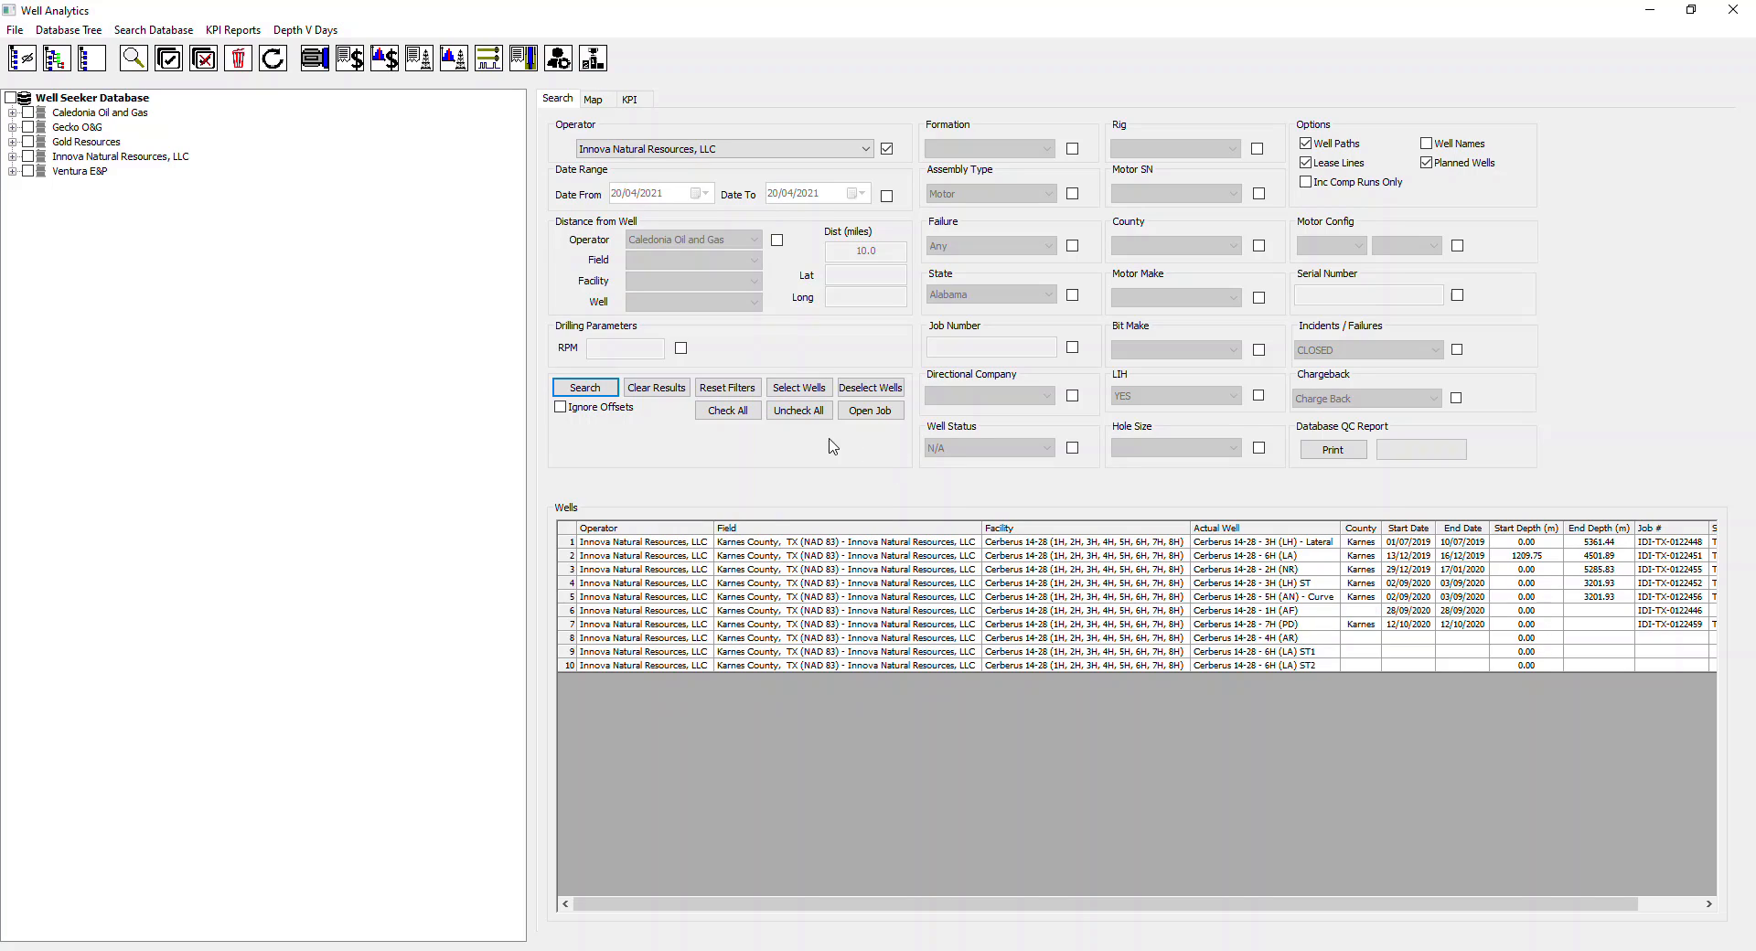
# Step: Set the search to ignore offsets and run it again for Innova Natural Resources, LLC
pyautogui.click(562, 407)
pyautogui.click(585, 387)
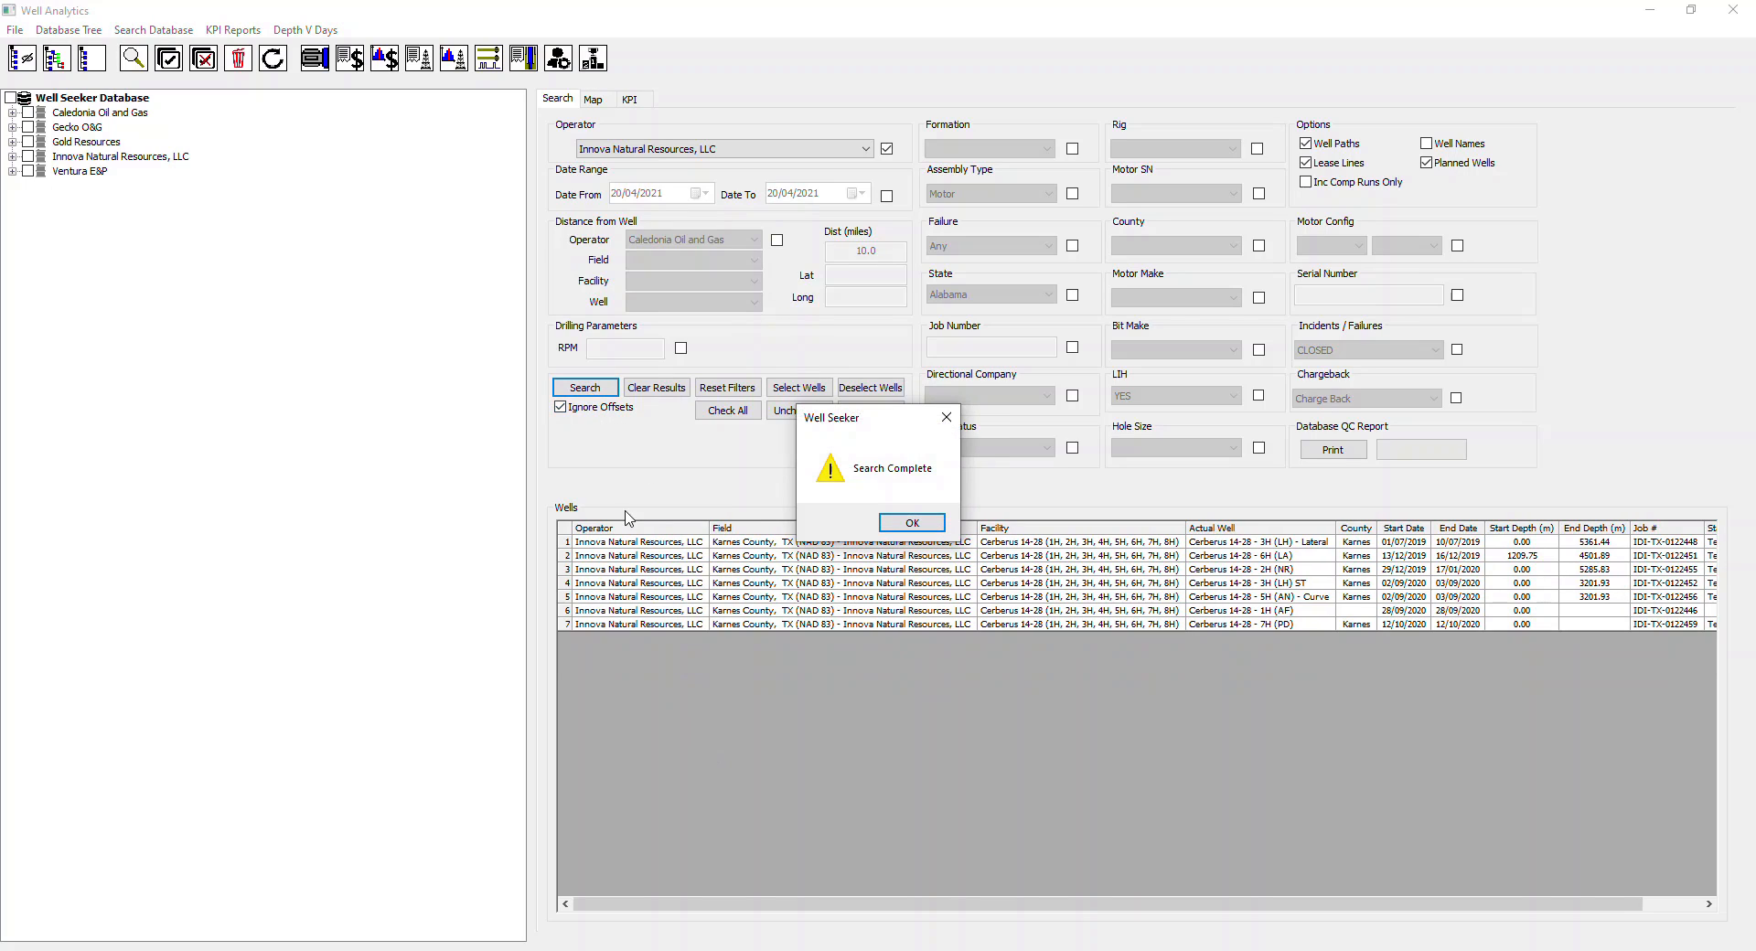
pyautogui.click(915, 527)
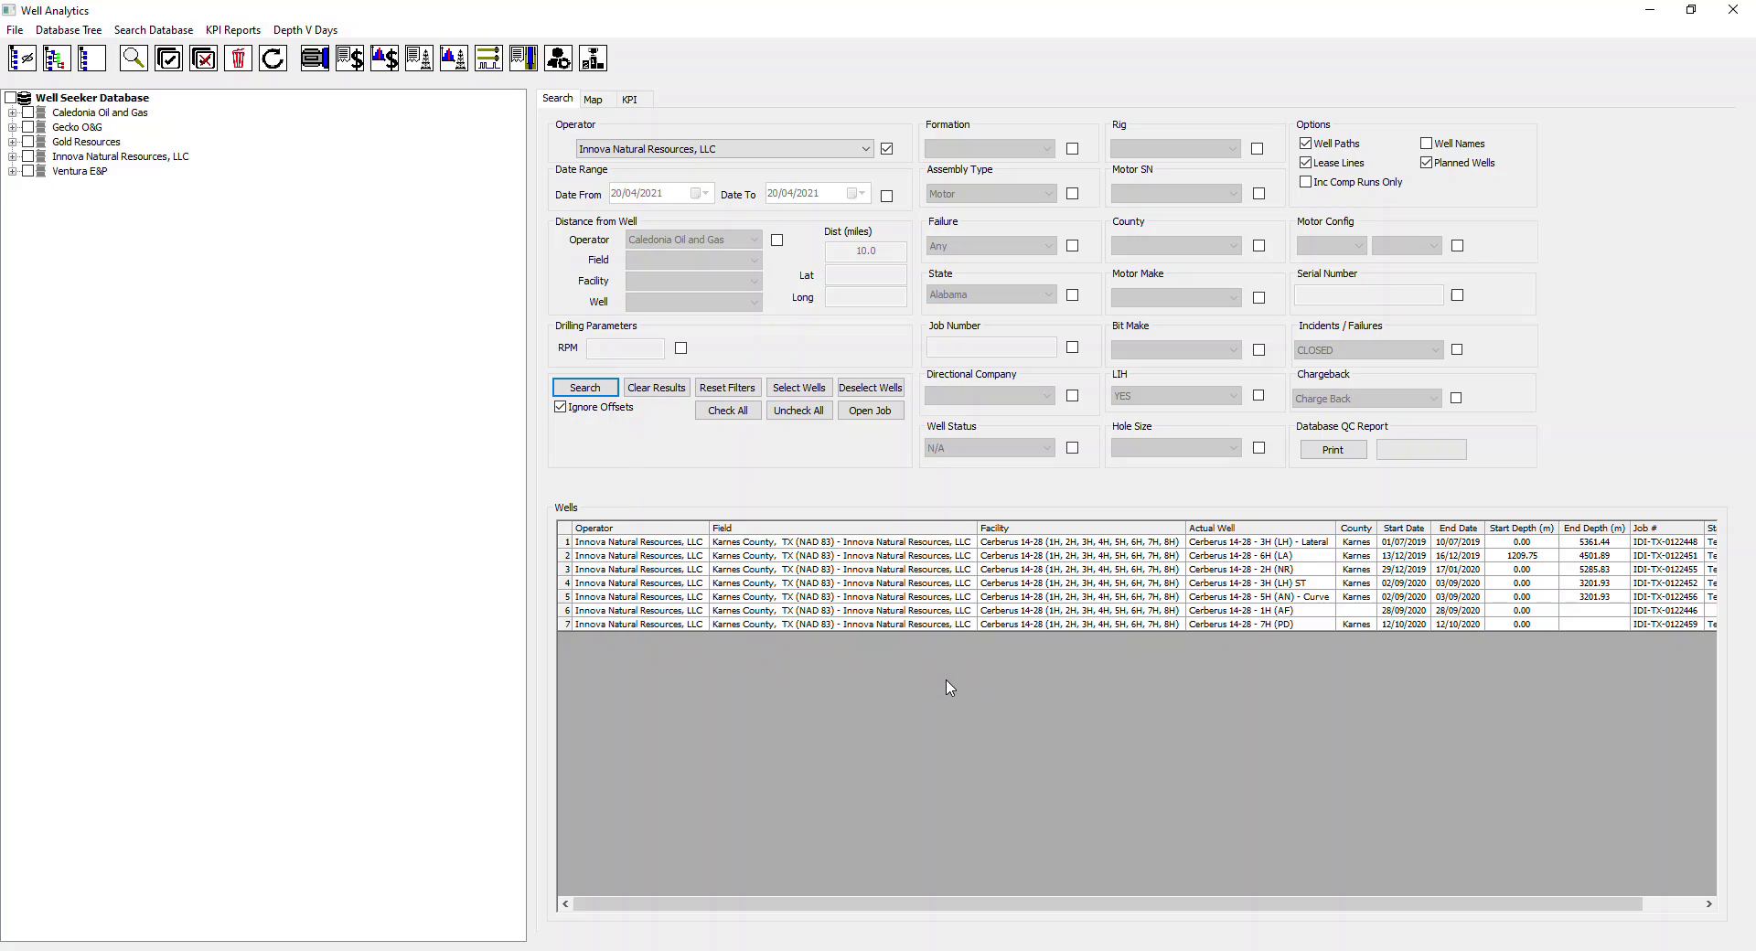
# Step: Add the failure filter set to Any and search the operator's wells with it
pyautogui.click(1072, 247)
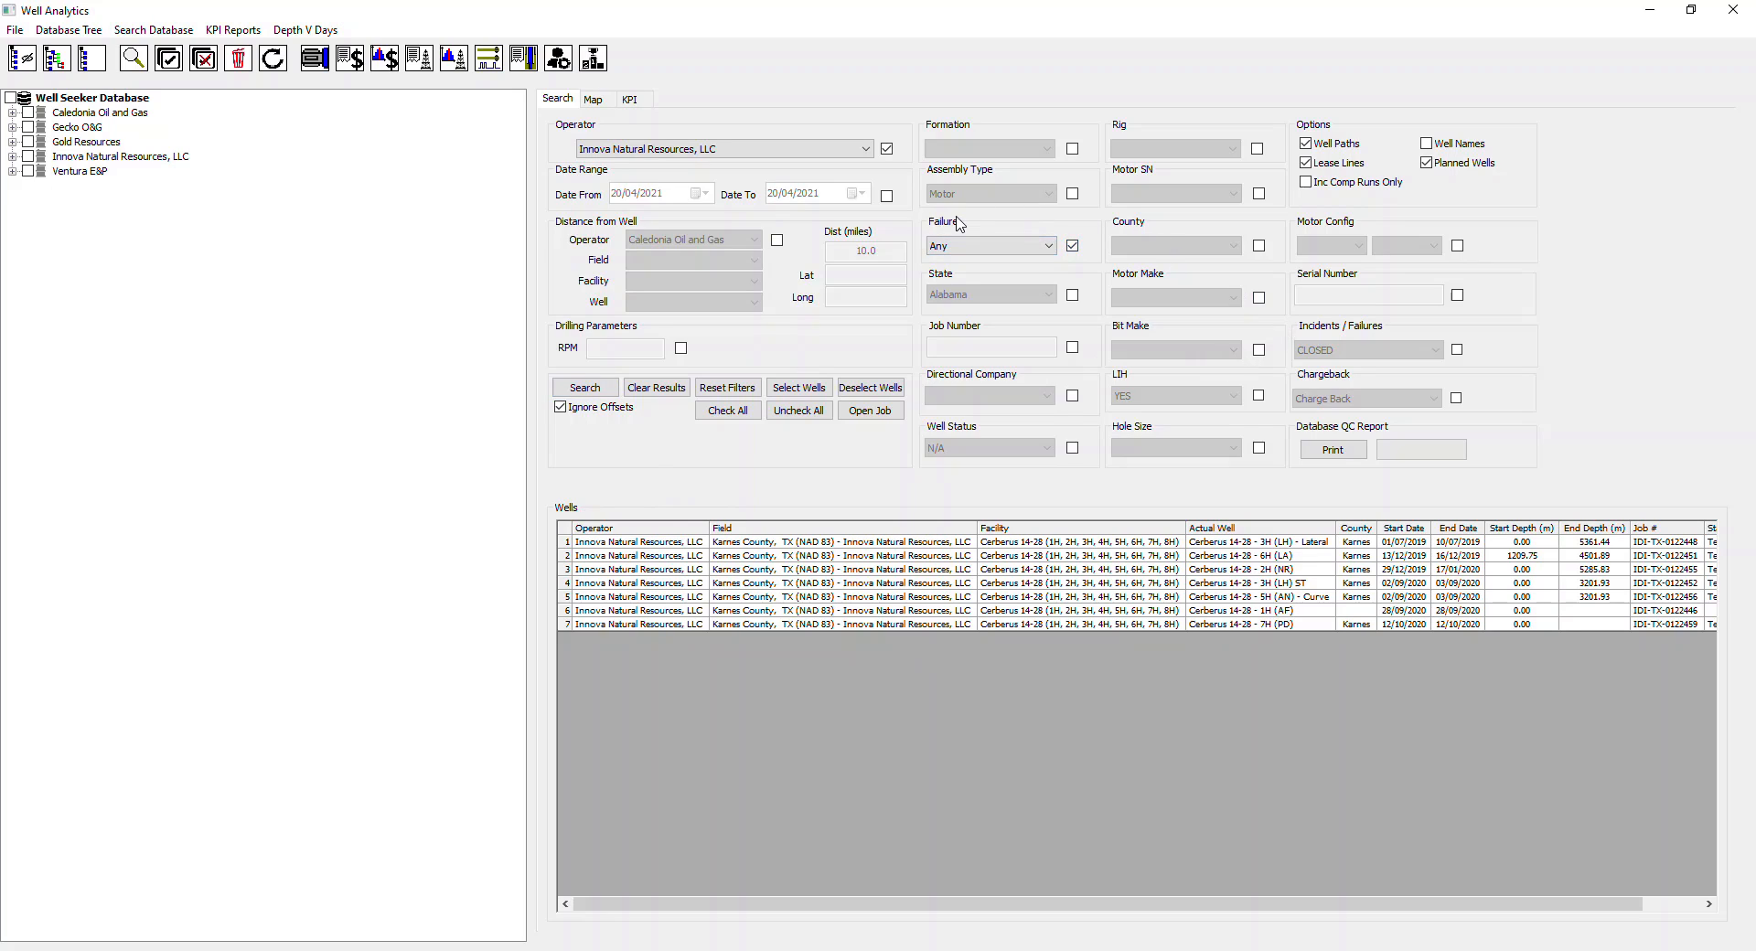
pyautogui.click(601, 393)
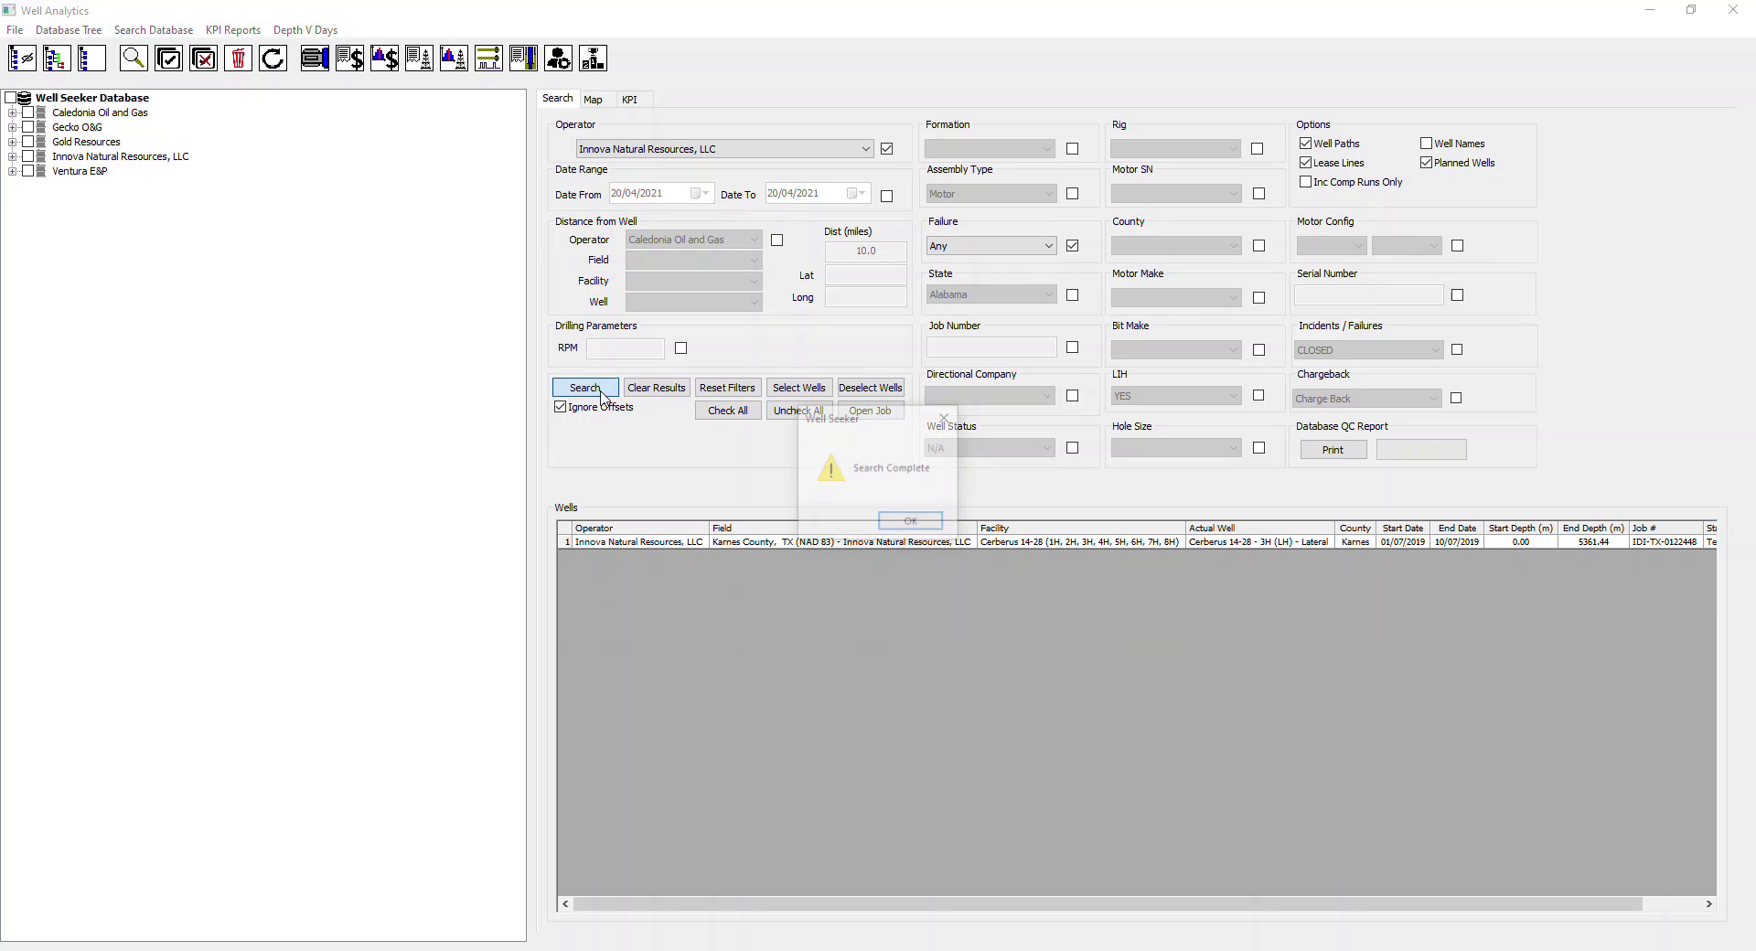
pyautogui.click(908, 522)
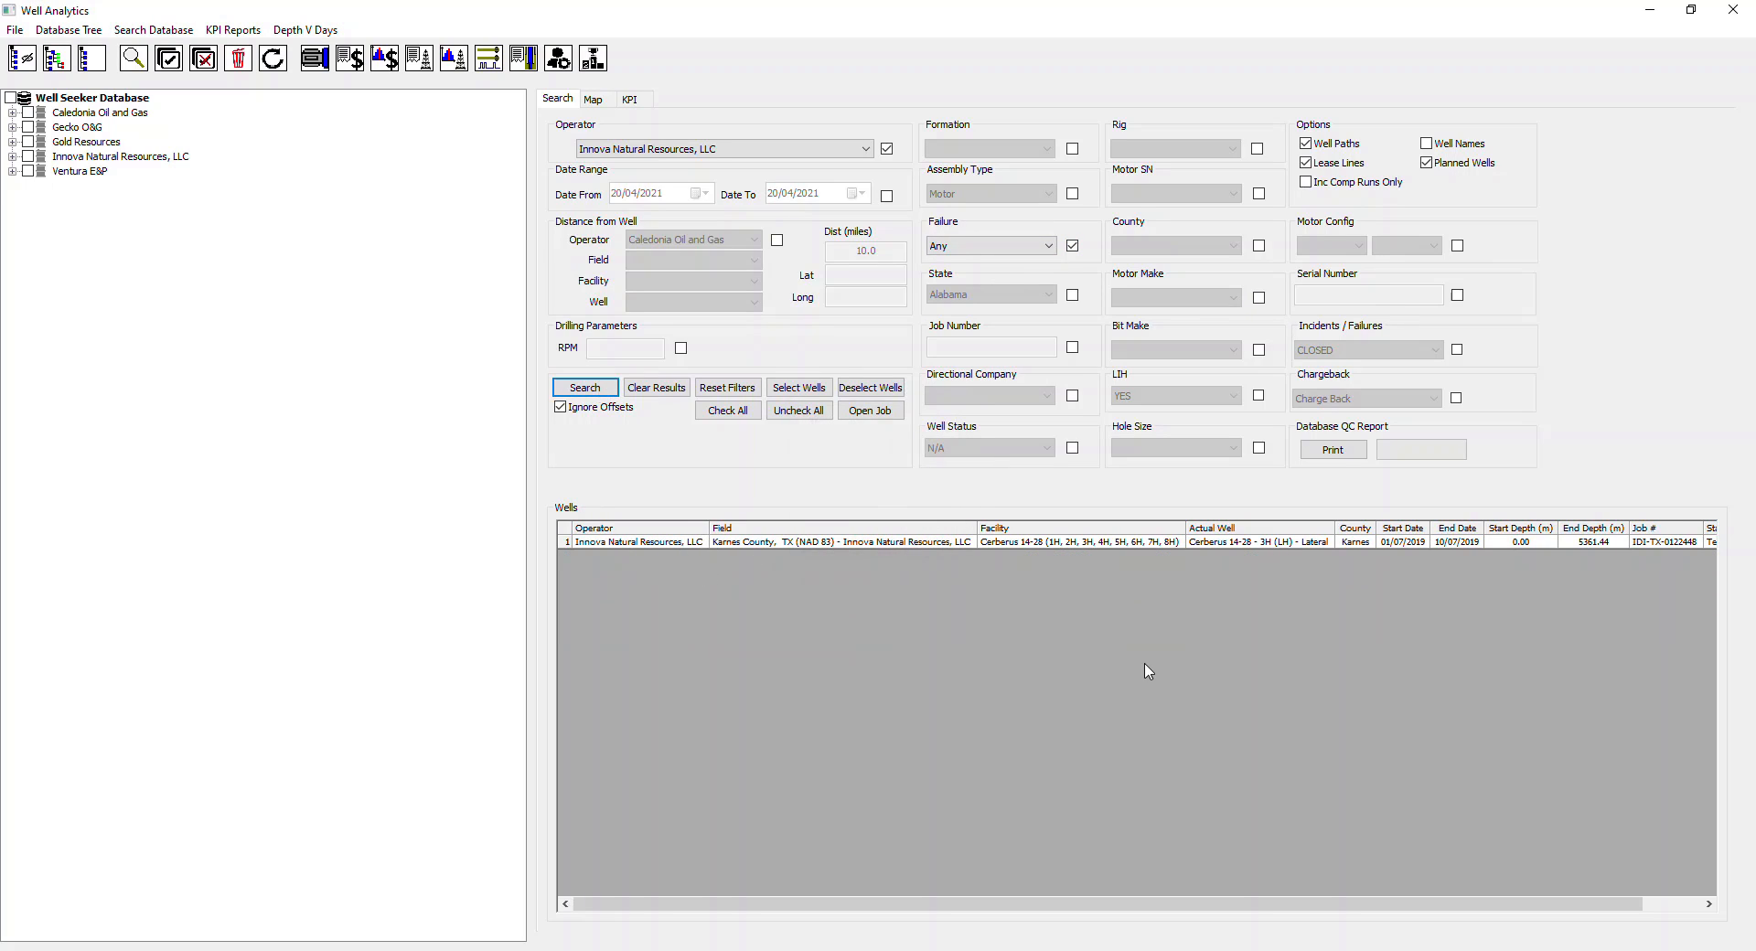
pyautogui.moveTo(923, 903); pyautogui.dragTo(812, 898)
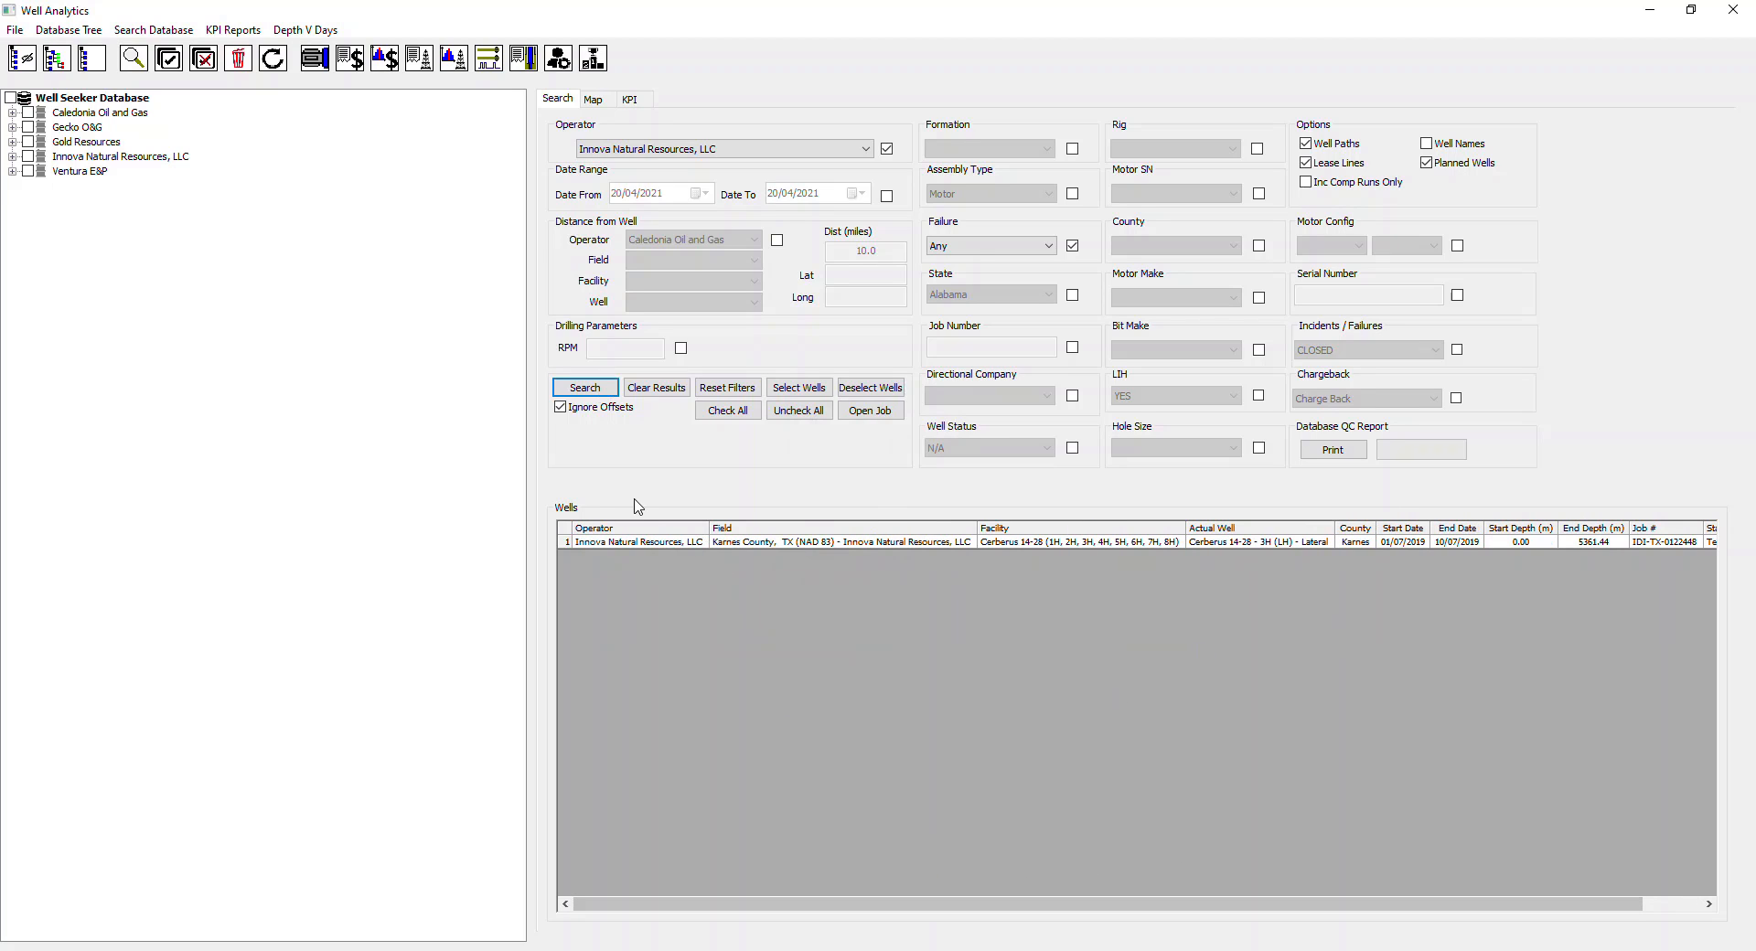
# Step: Remove the failure filter and repeat the search by operator only
pyautogui.click(1071, 246)
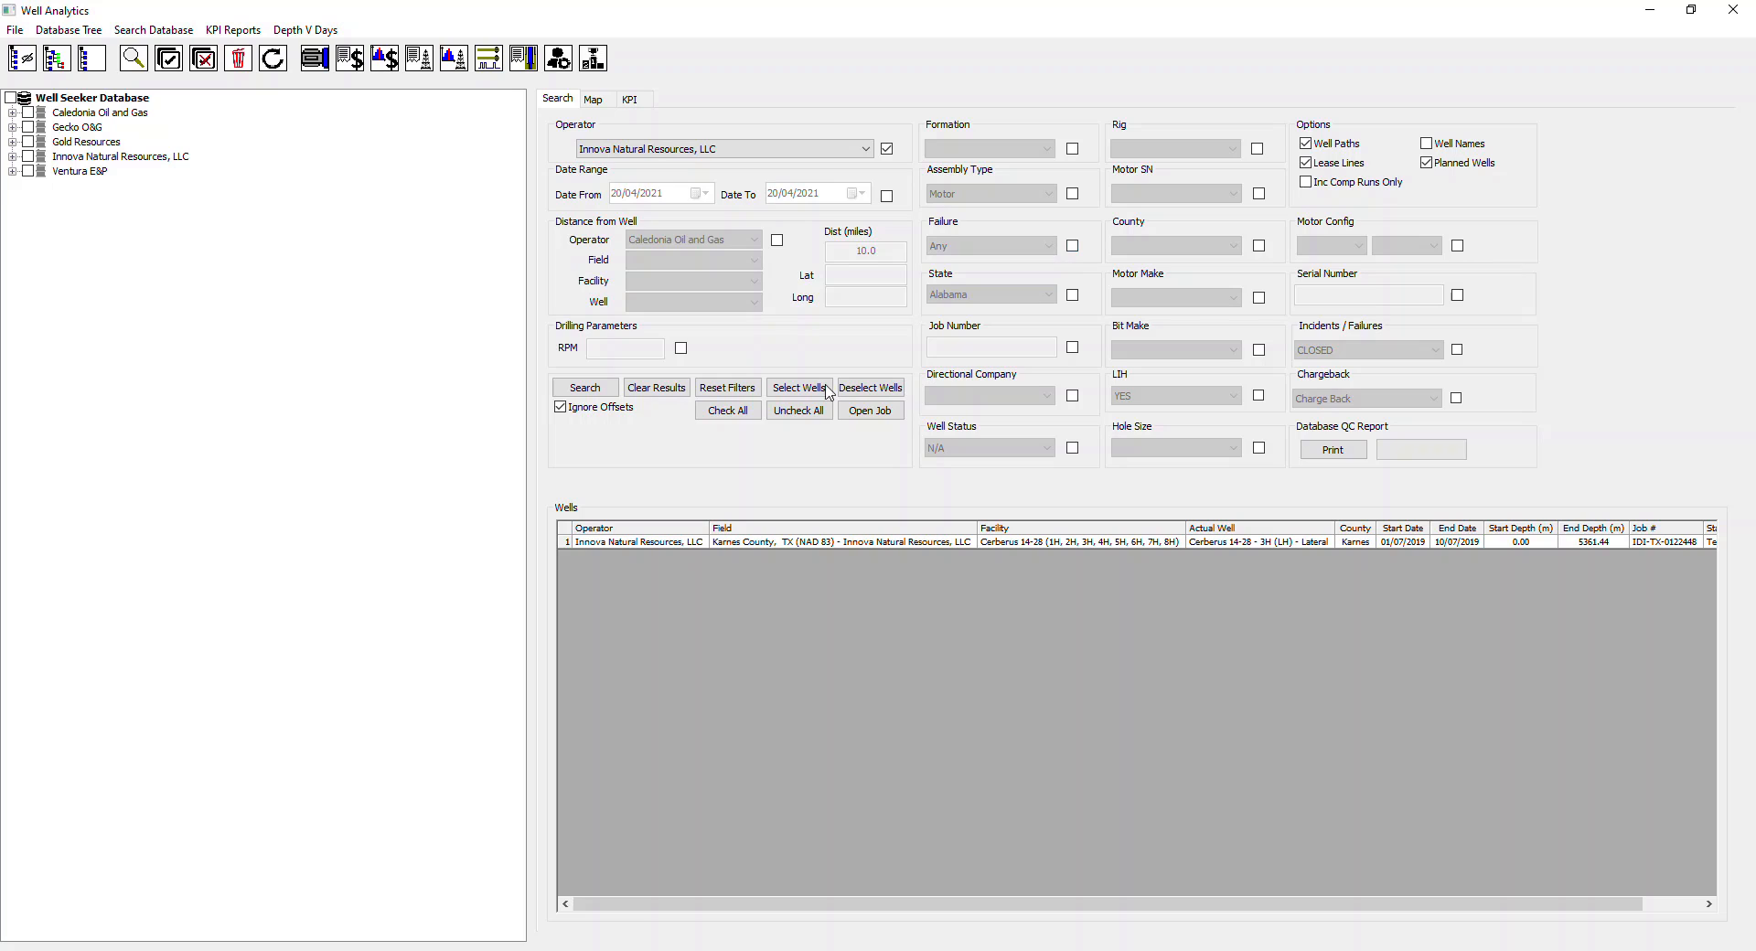
pyautogui.click(601, 389)
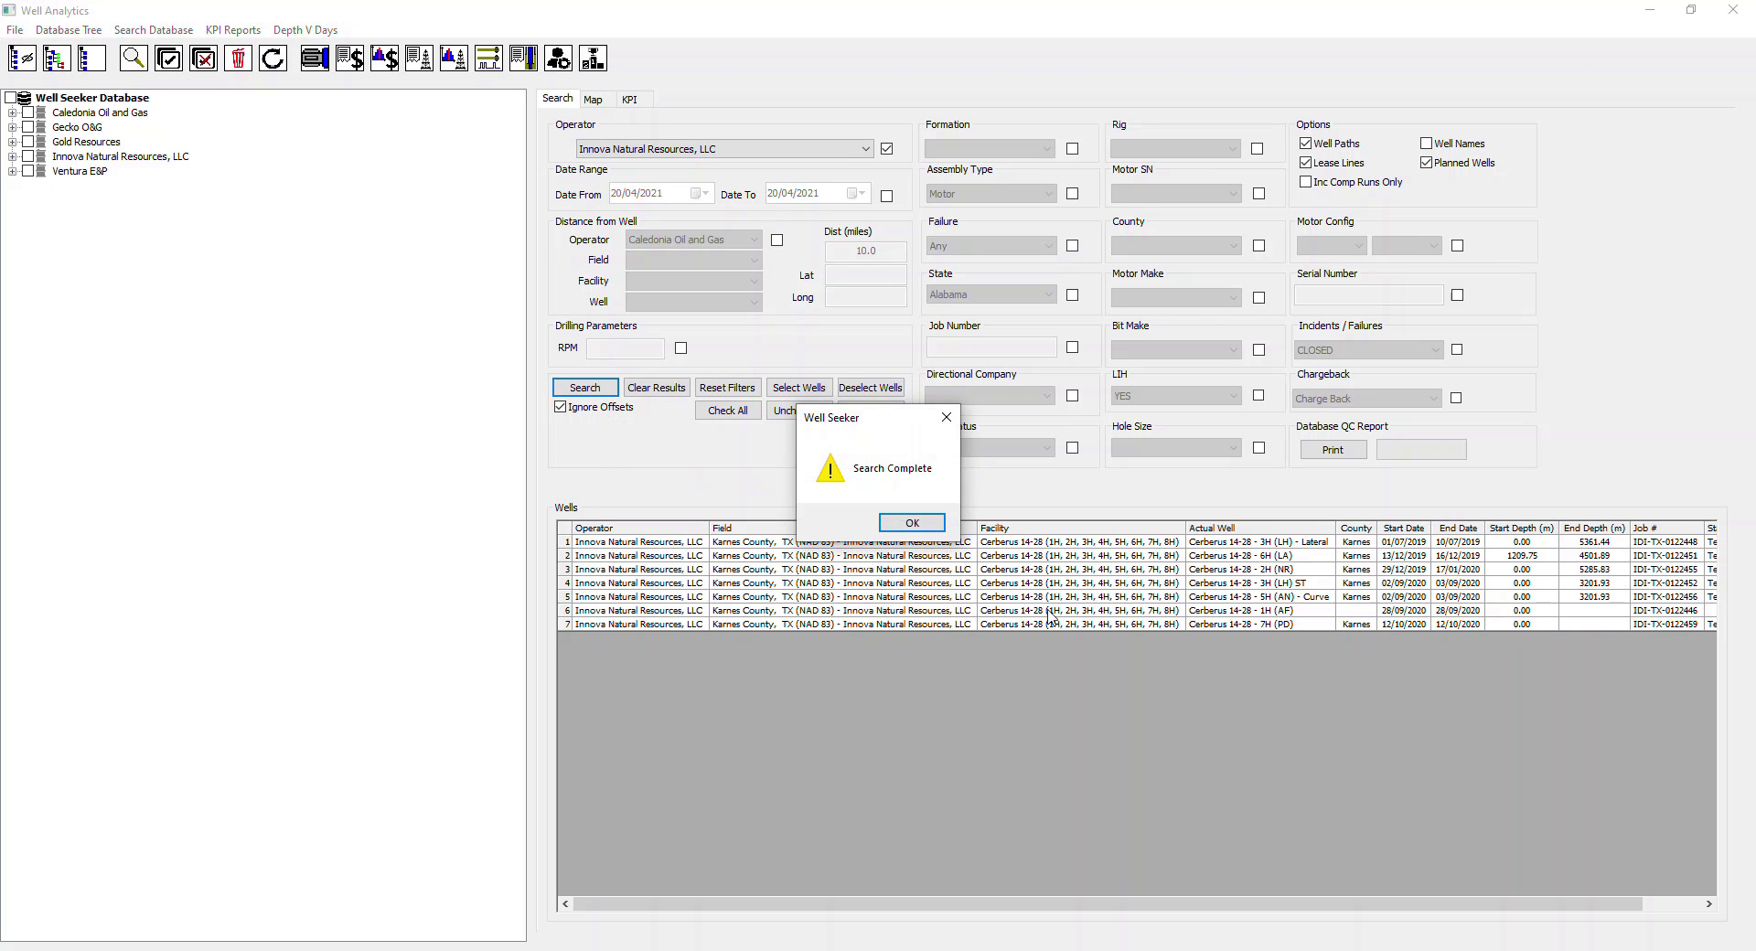
pyautogui.click(915, 523)
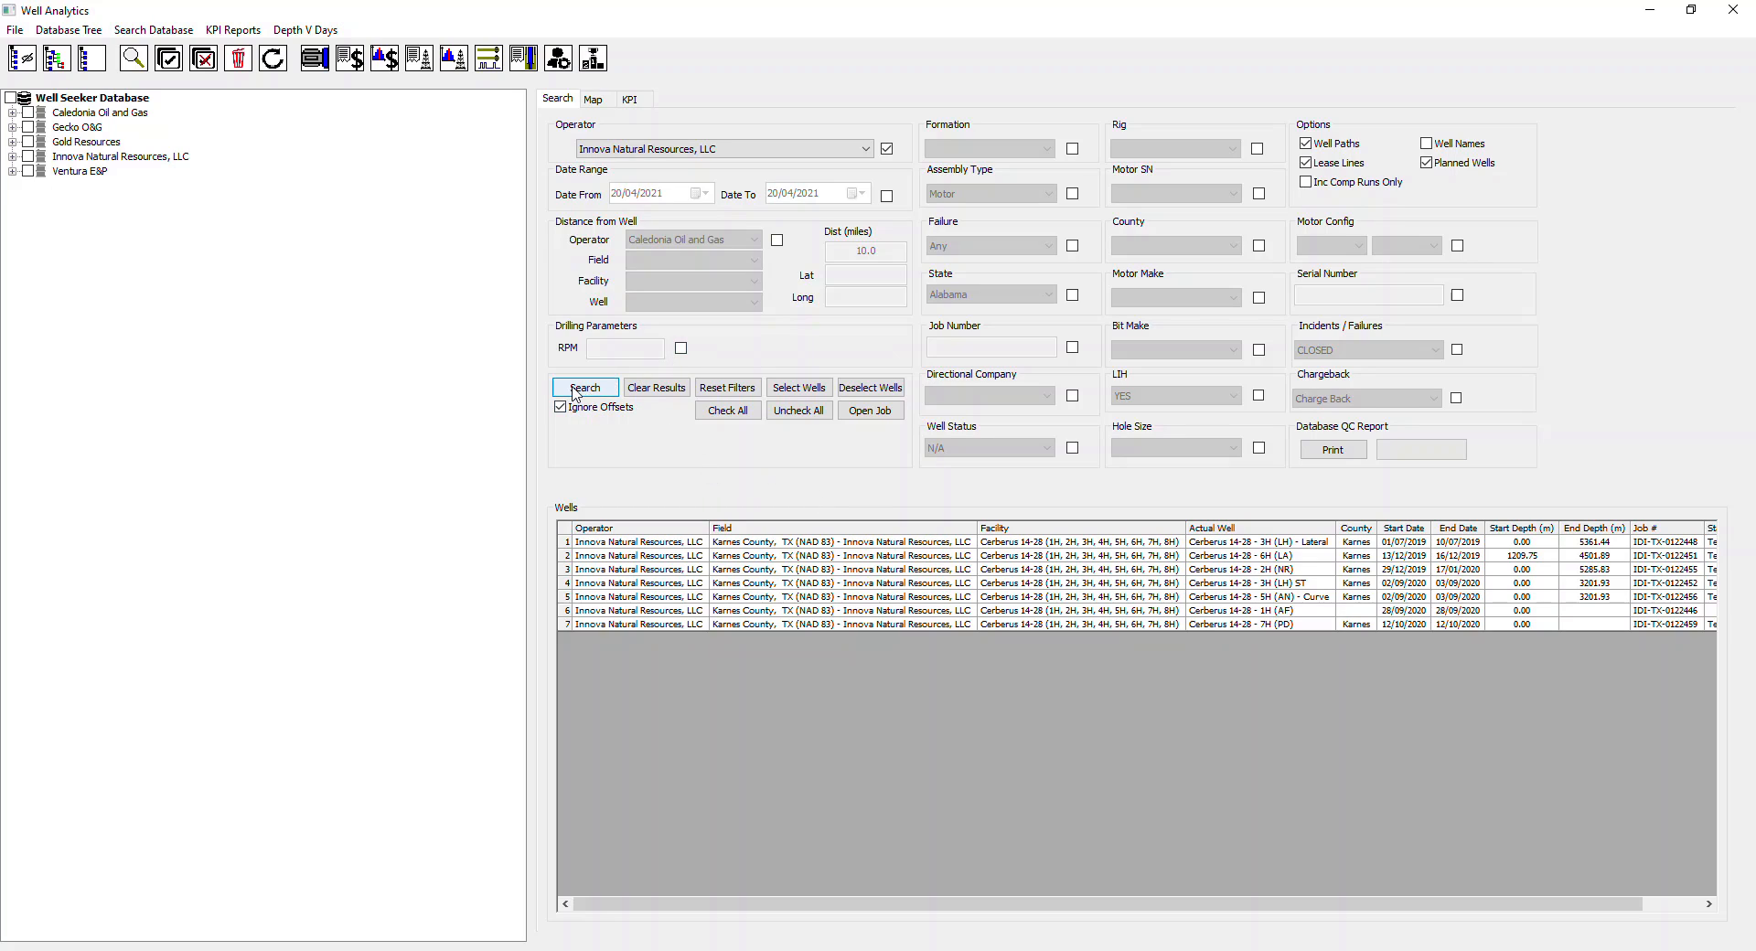
# Step: Clear the search results and search again with the same operator filter
pyautogui.click(680, 393)
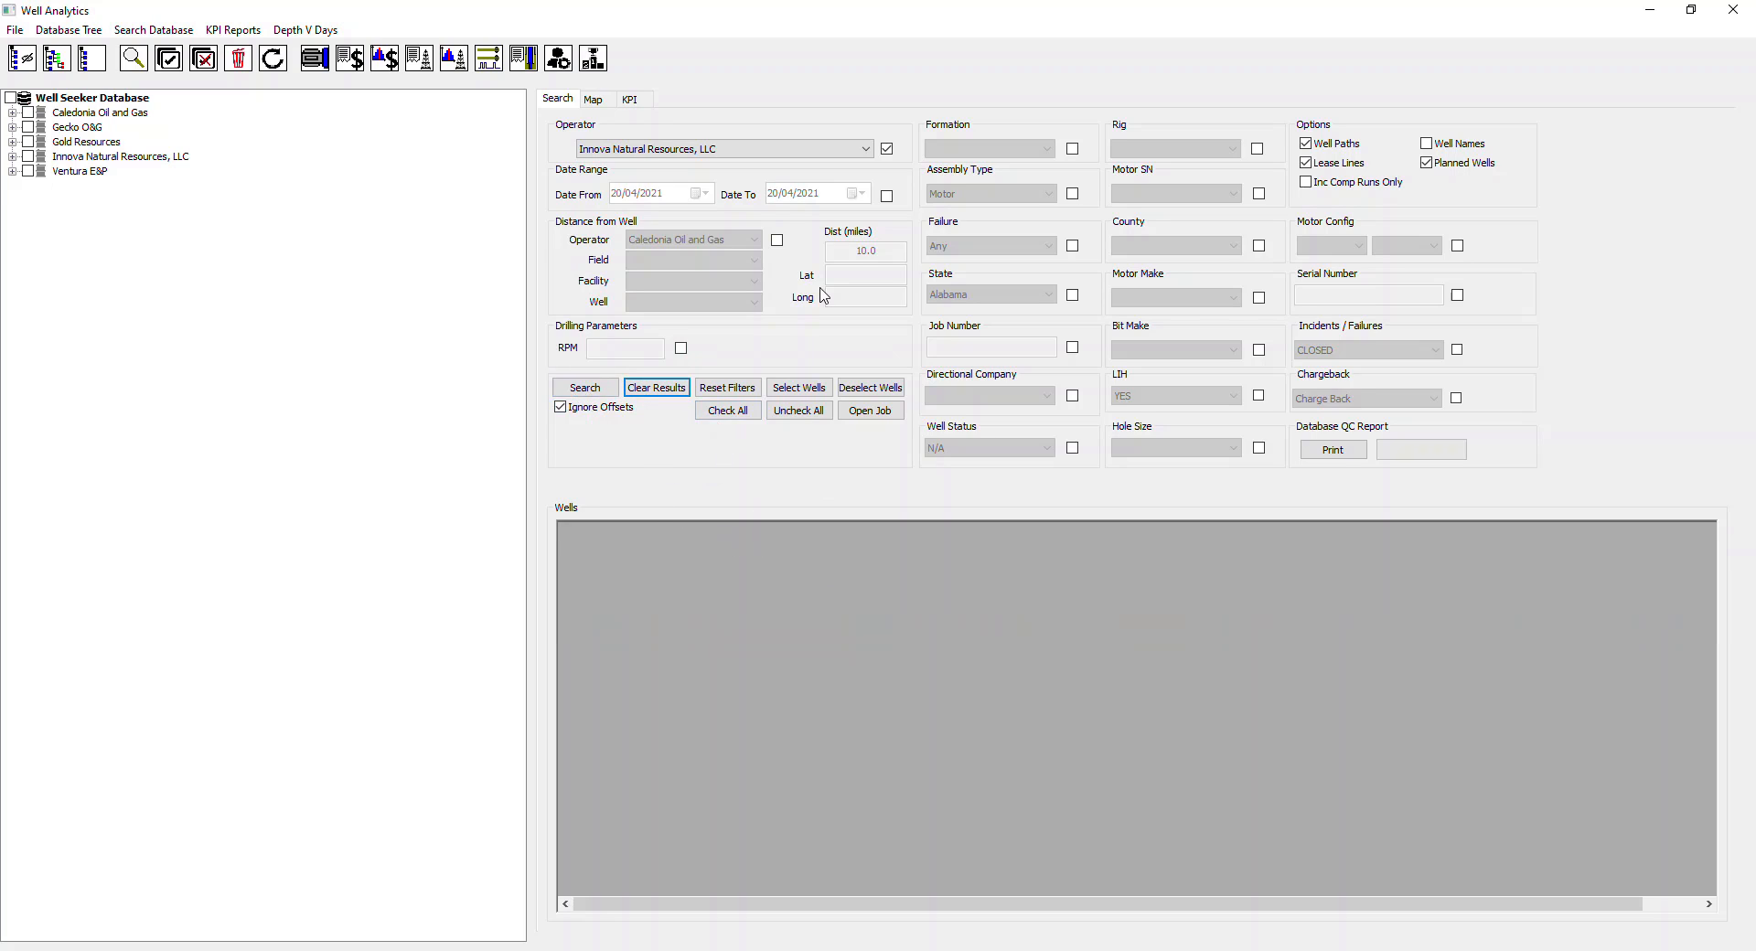
pyautogui.click(600, 388)
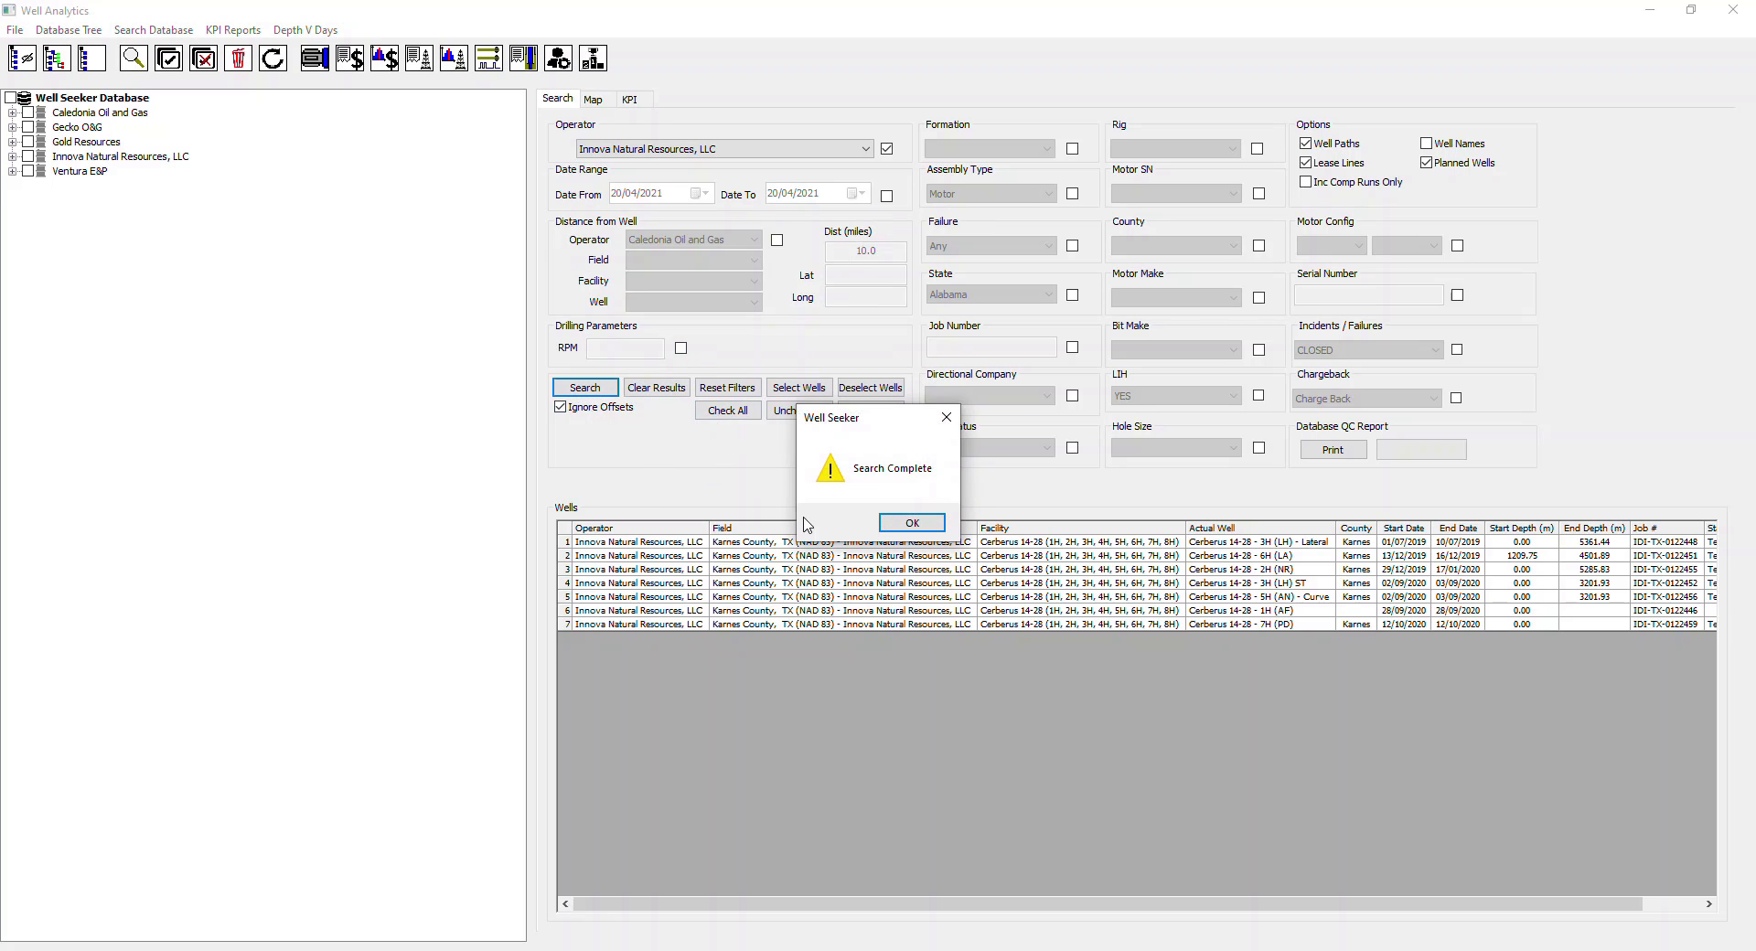
pyautogui.click(912, 524)
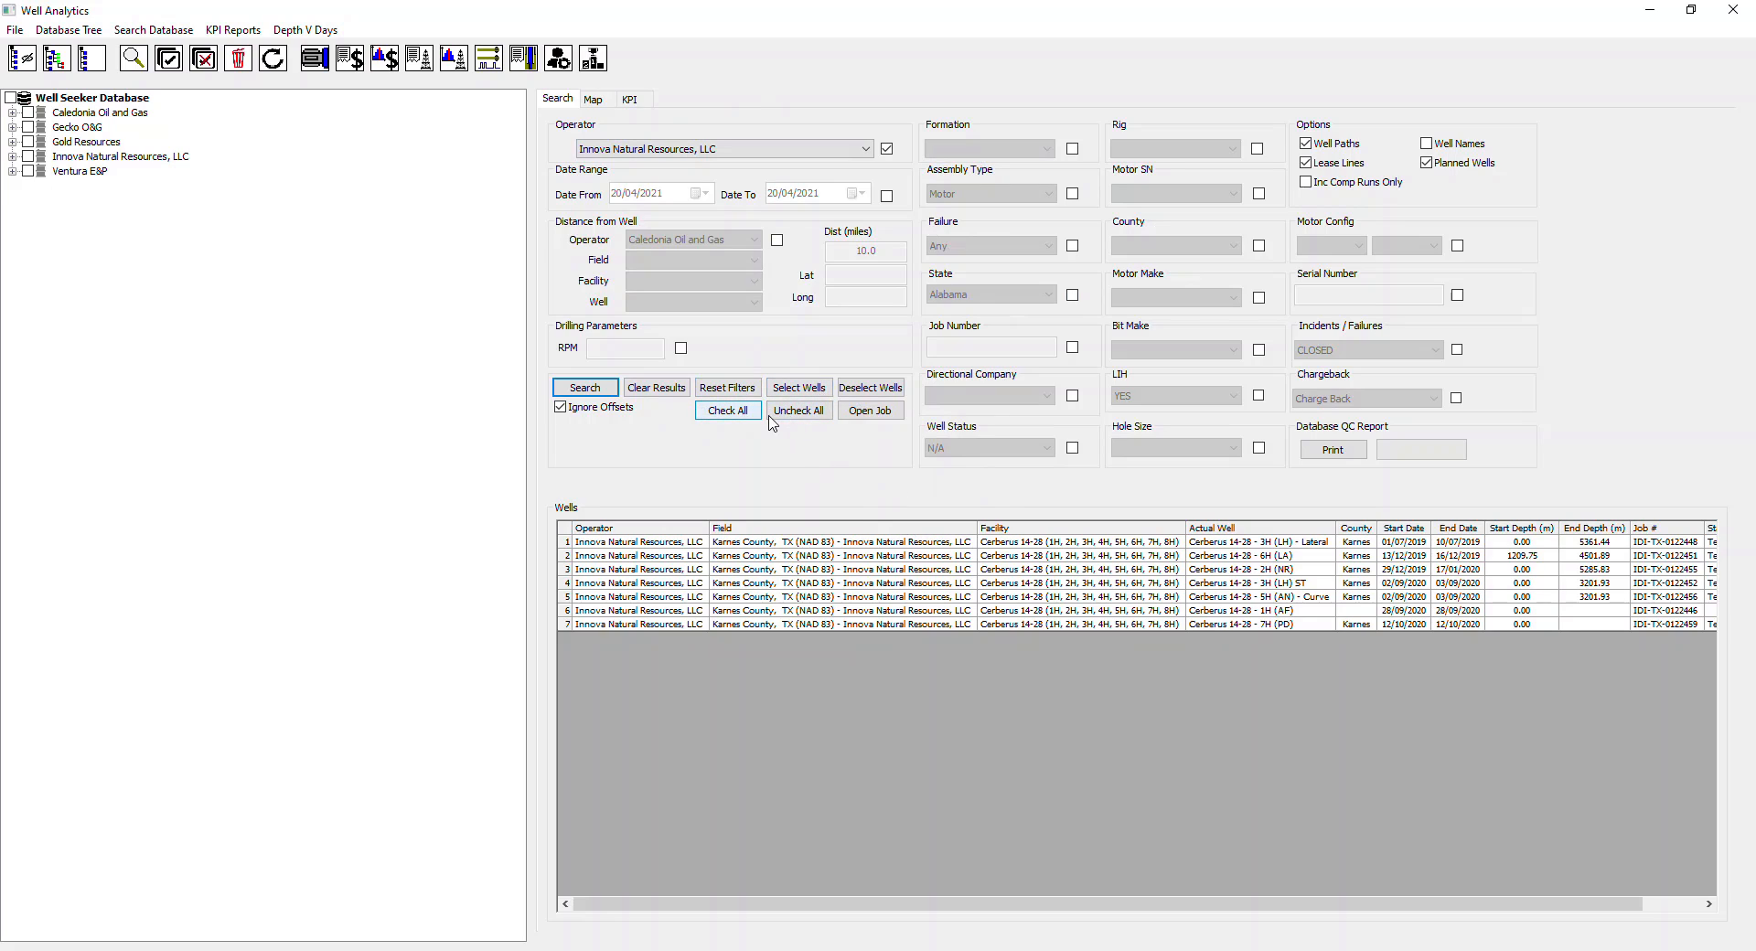
# Step: Exclude and re-include all found wells, and toggle the Include marks of individual wells Cerberus 14-28 - 6H and 2H
pyautogui.moveTo(847, 906); pyautogui.dragTo(974, 905)
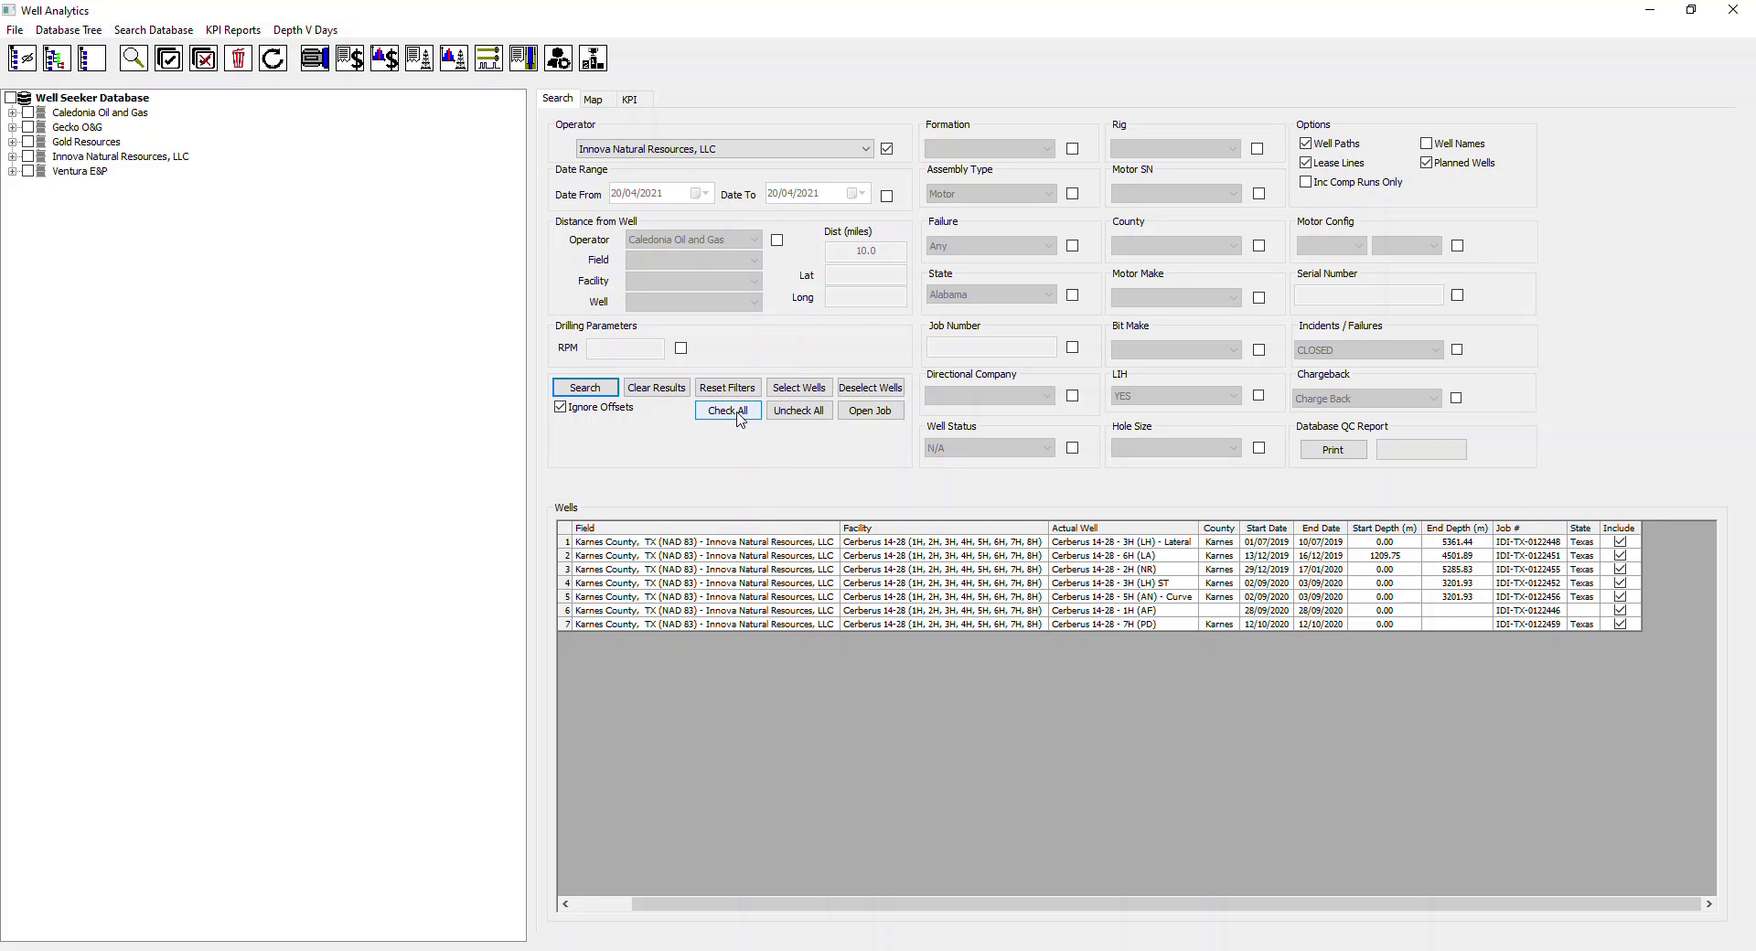
pyautogui.click(776, 413)
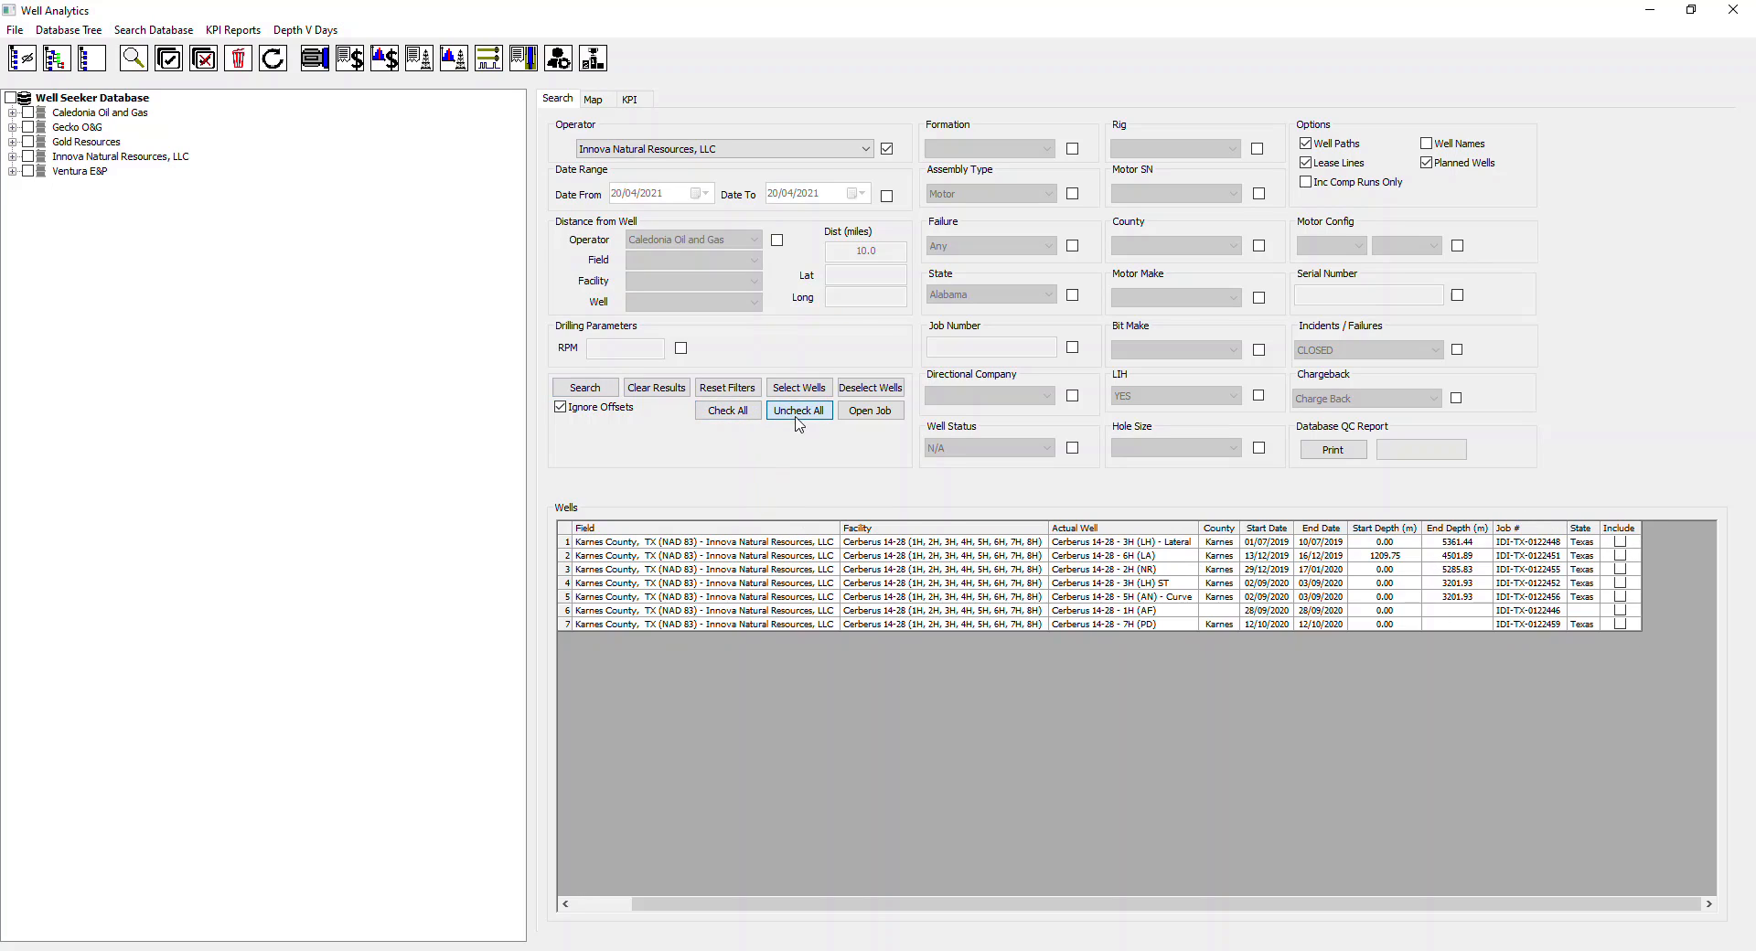
pyautogui.click(721, 414)
pyautogui.click(1619, 556)
pyautogui.click(1620, 569)
pyautogui.click(1619, 555)
pyautogui.moveTo(1344, 905); pyautogui.dragTo(1189, 891)
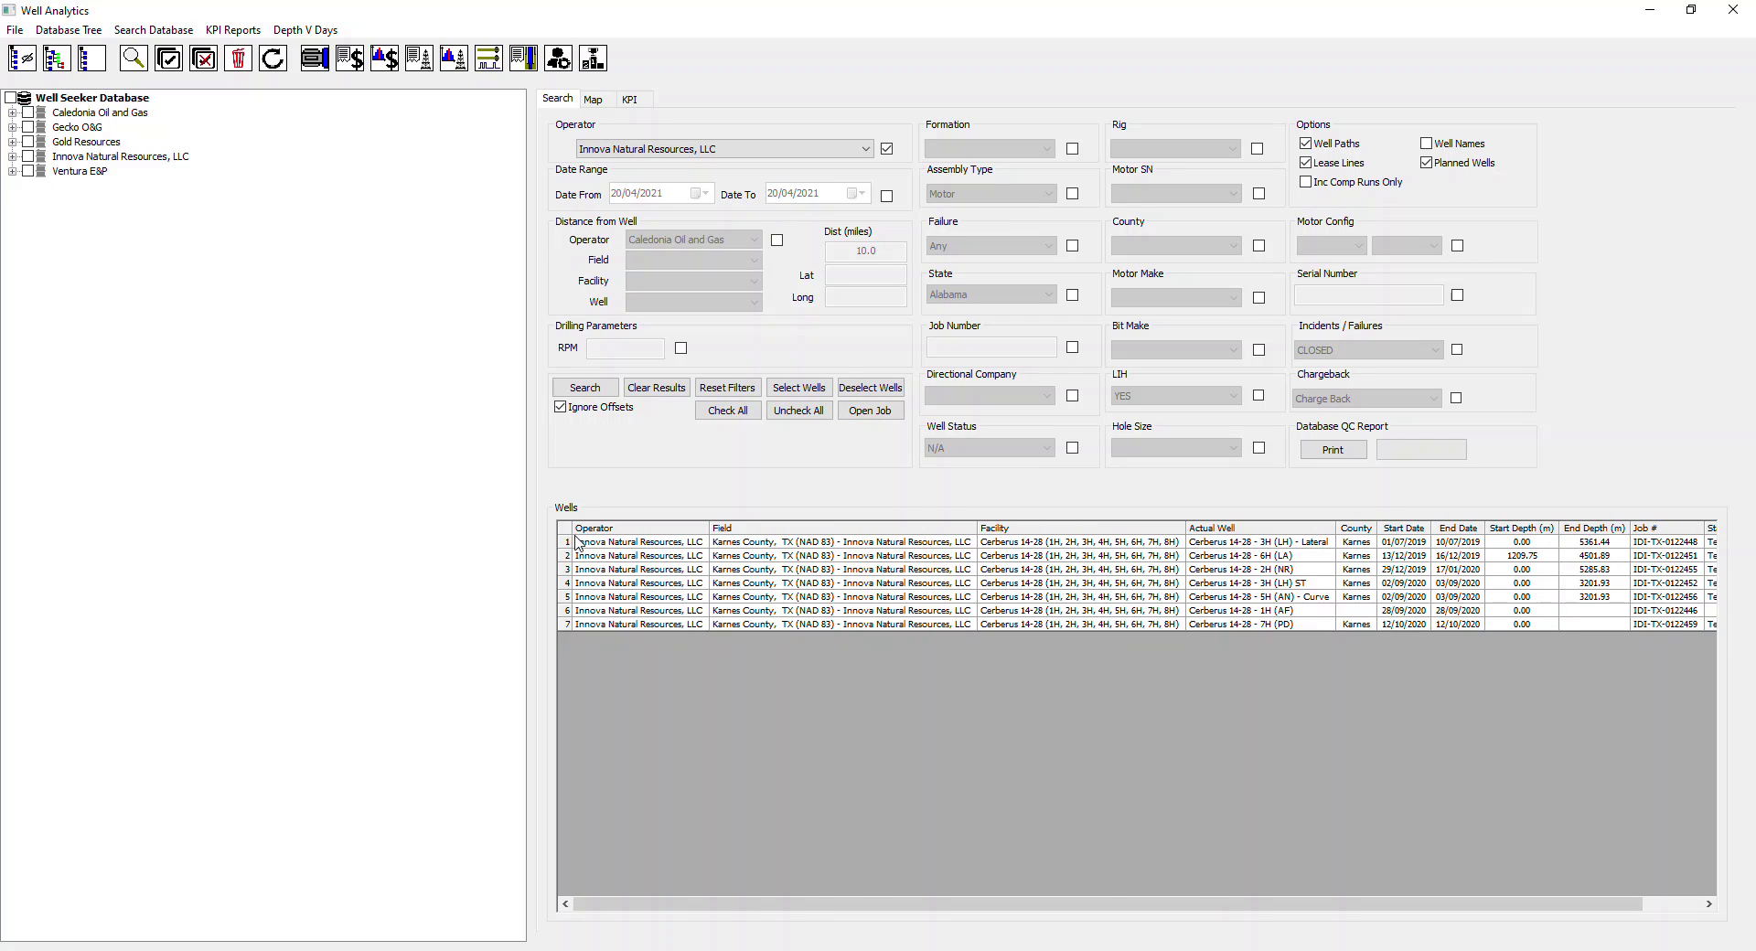
# Step: Shrink the Well Analytics window to reveal the database tree, and open the job of well Cerberus 14-28 - 1H (AF) from the results
pyautogui.moveTo(908, 11); pyautogui.dragTo(923, 81)
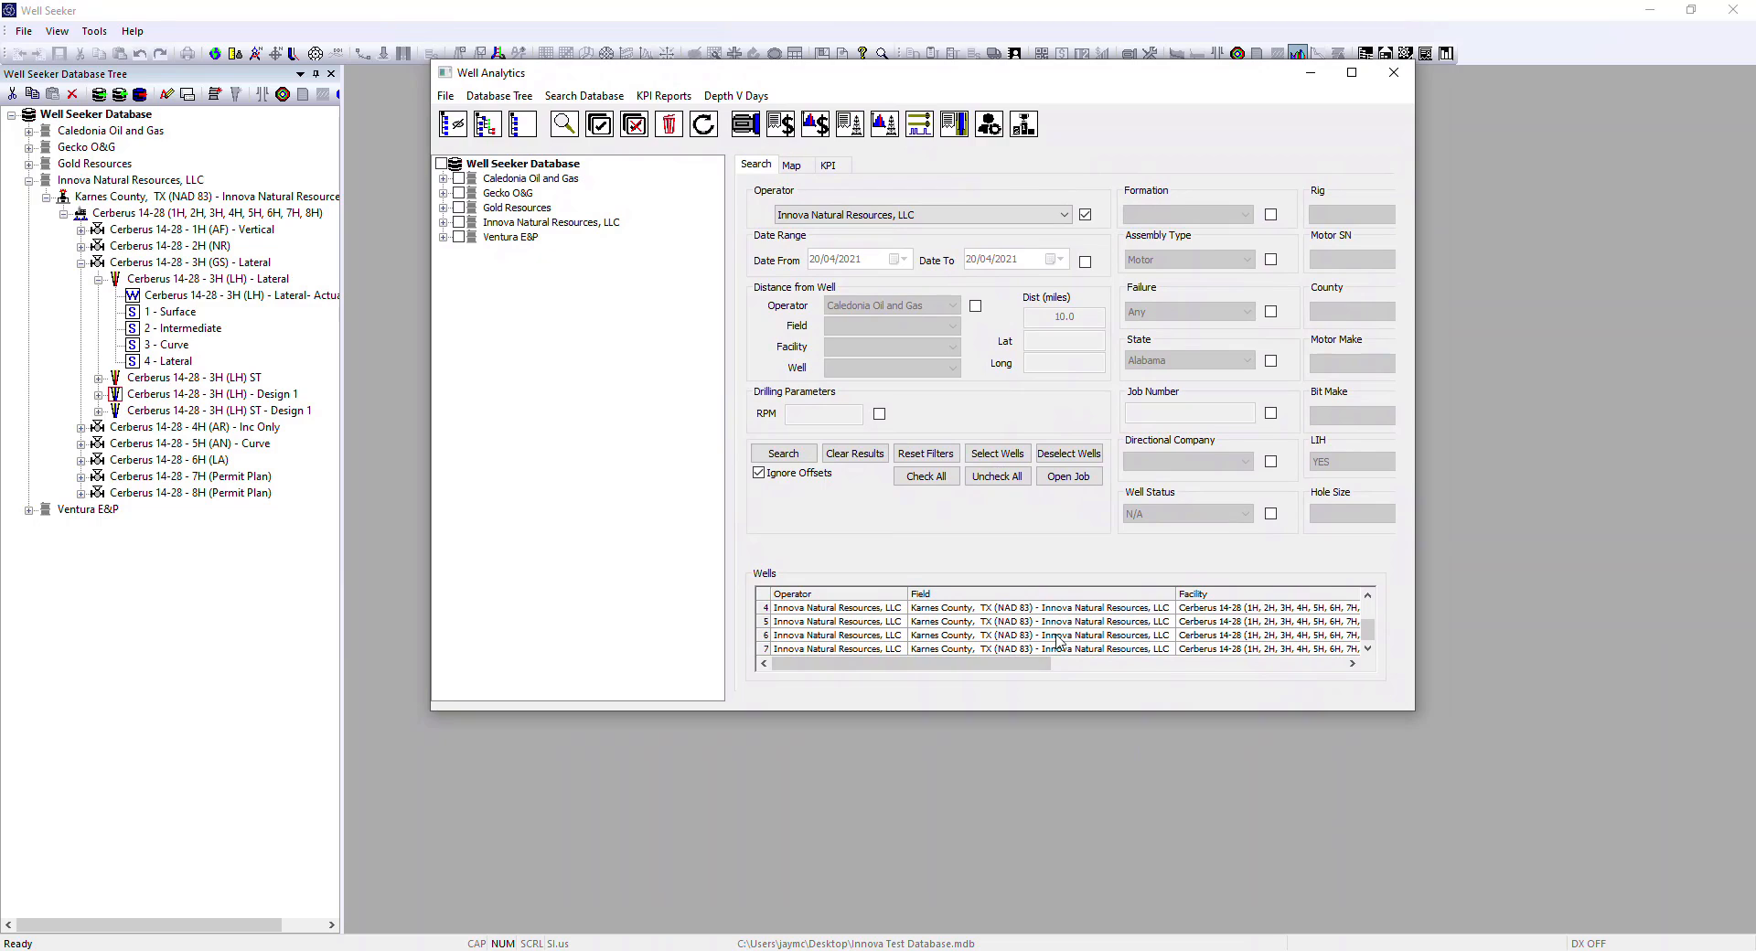
pyautogui.moveTo(1345, 710); pyautogui.dragTo(1376, 875)
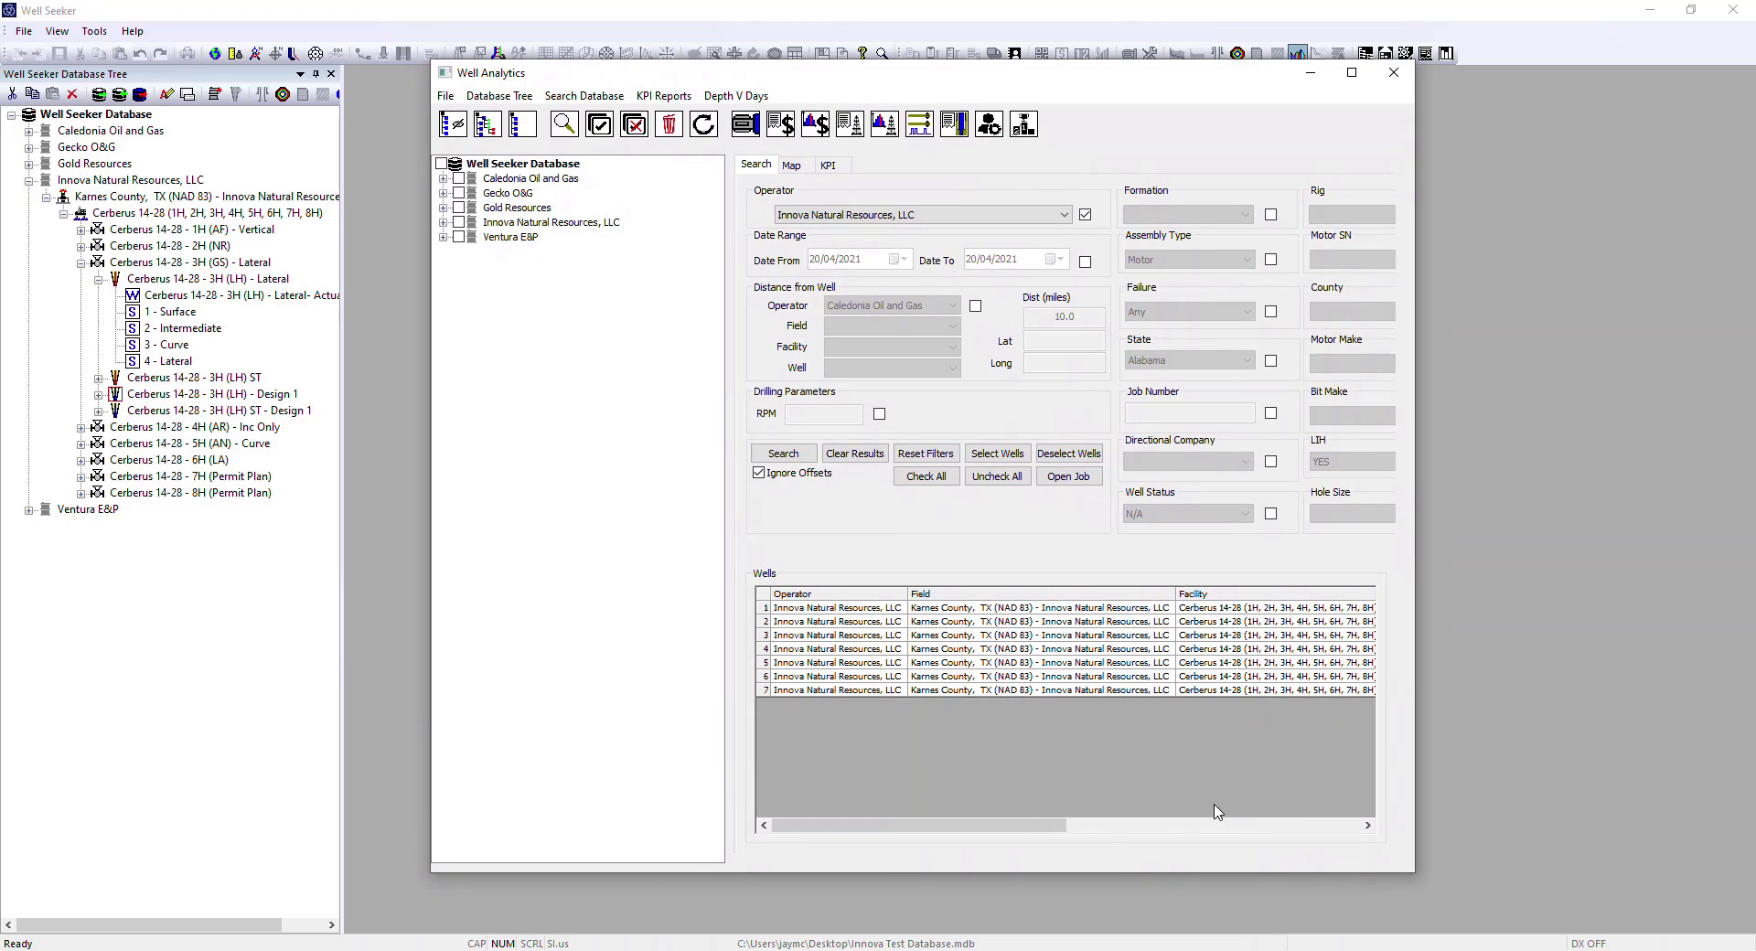
pyautogui.moveTo(1051, 830); pyautogui.dragTo(1289, 815)
pyautogui.click(1010, 681)
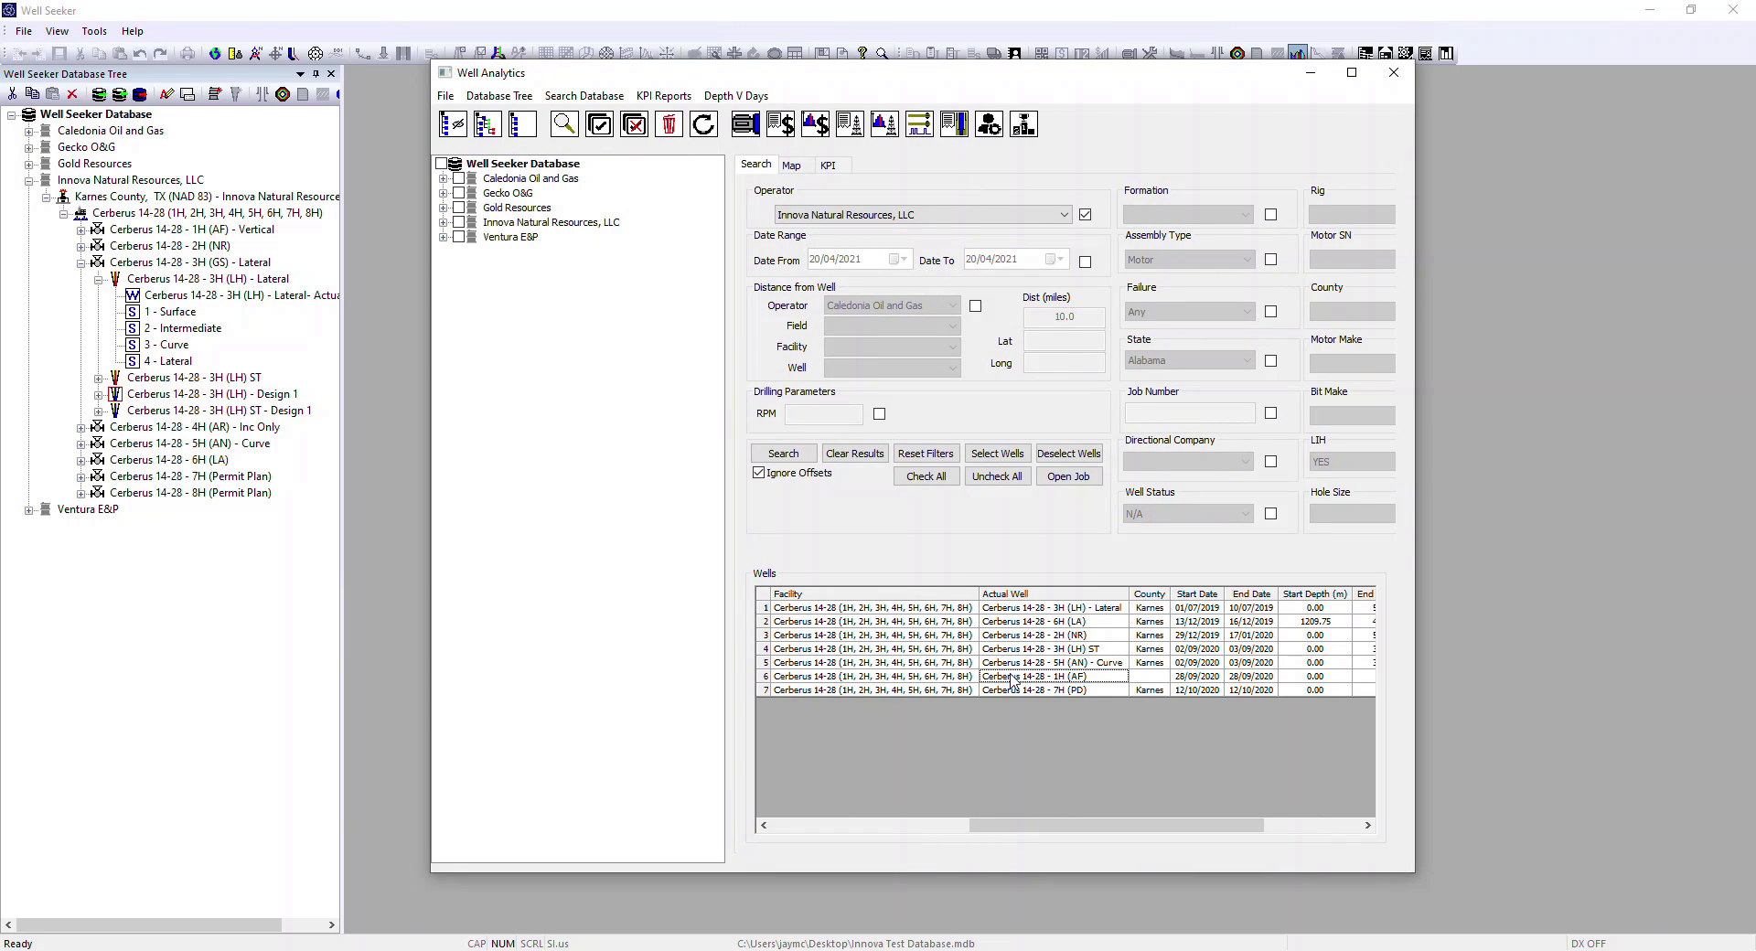
pyautogui.click(1068, 477)
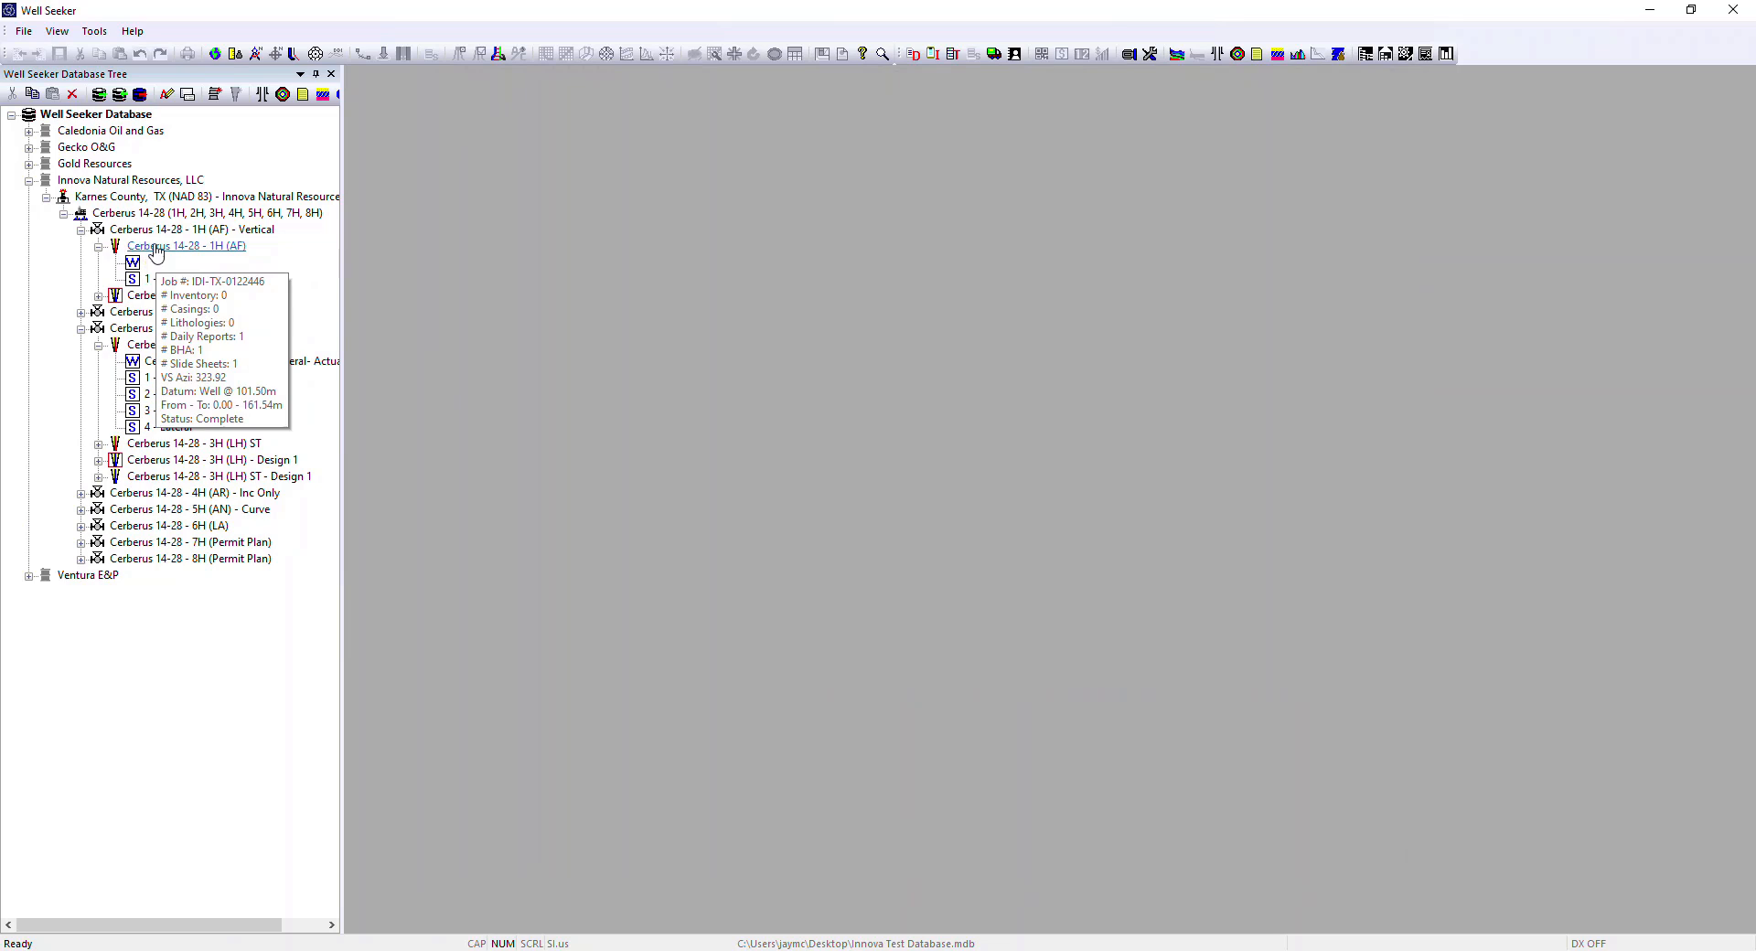
# Step: Collapse Innova Natural Resources in the database tree, reopen Well Analytics and search for Caledonia Oil and Gas wells with offsets ignored
pyautogui.click(28, 181)
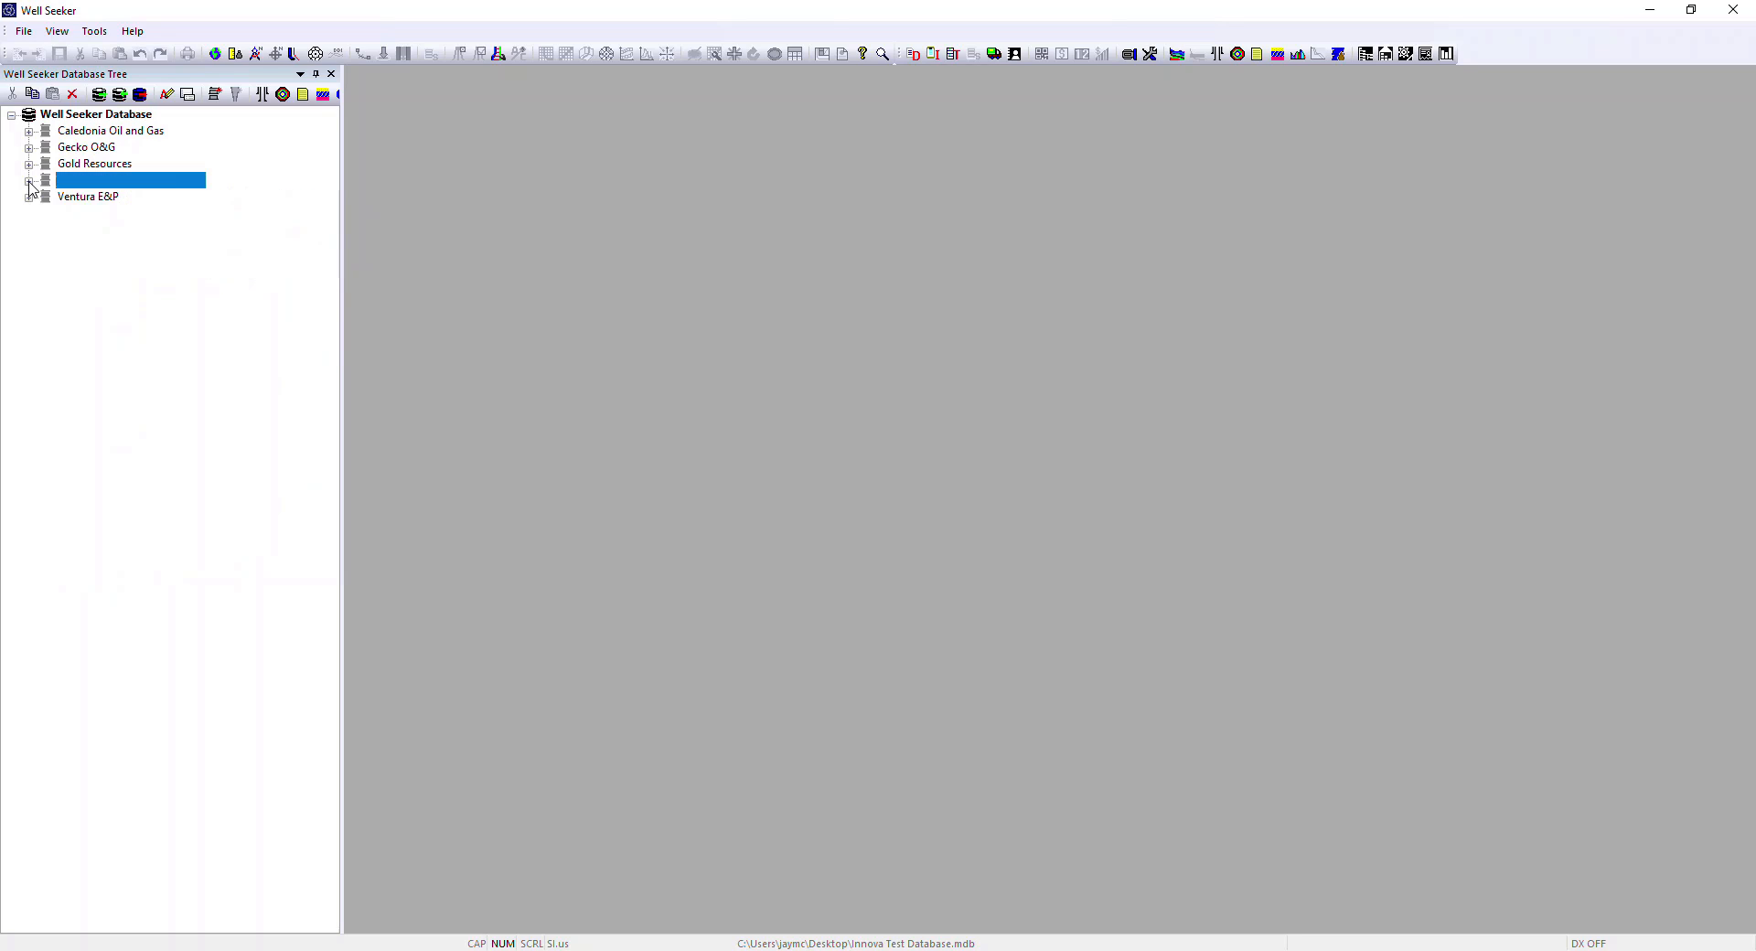
pyautogui.click(1298, 54)
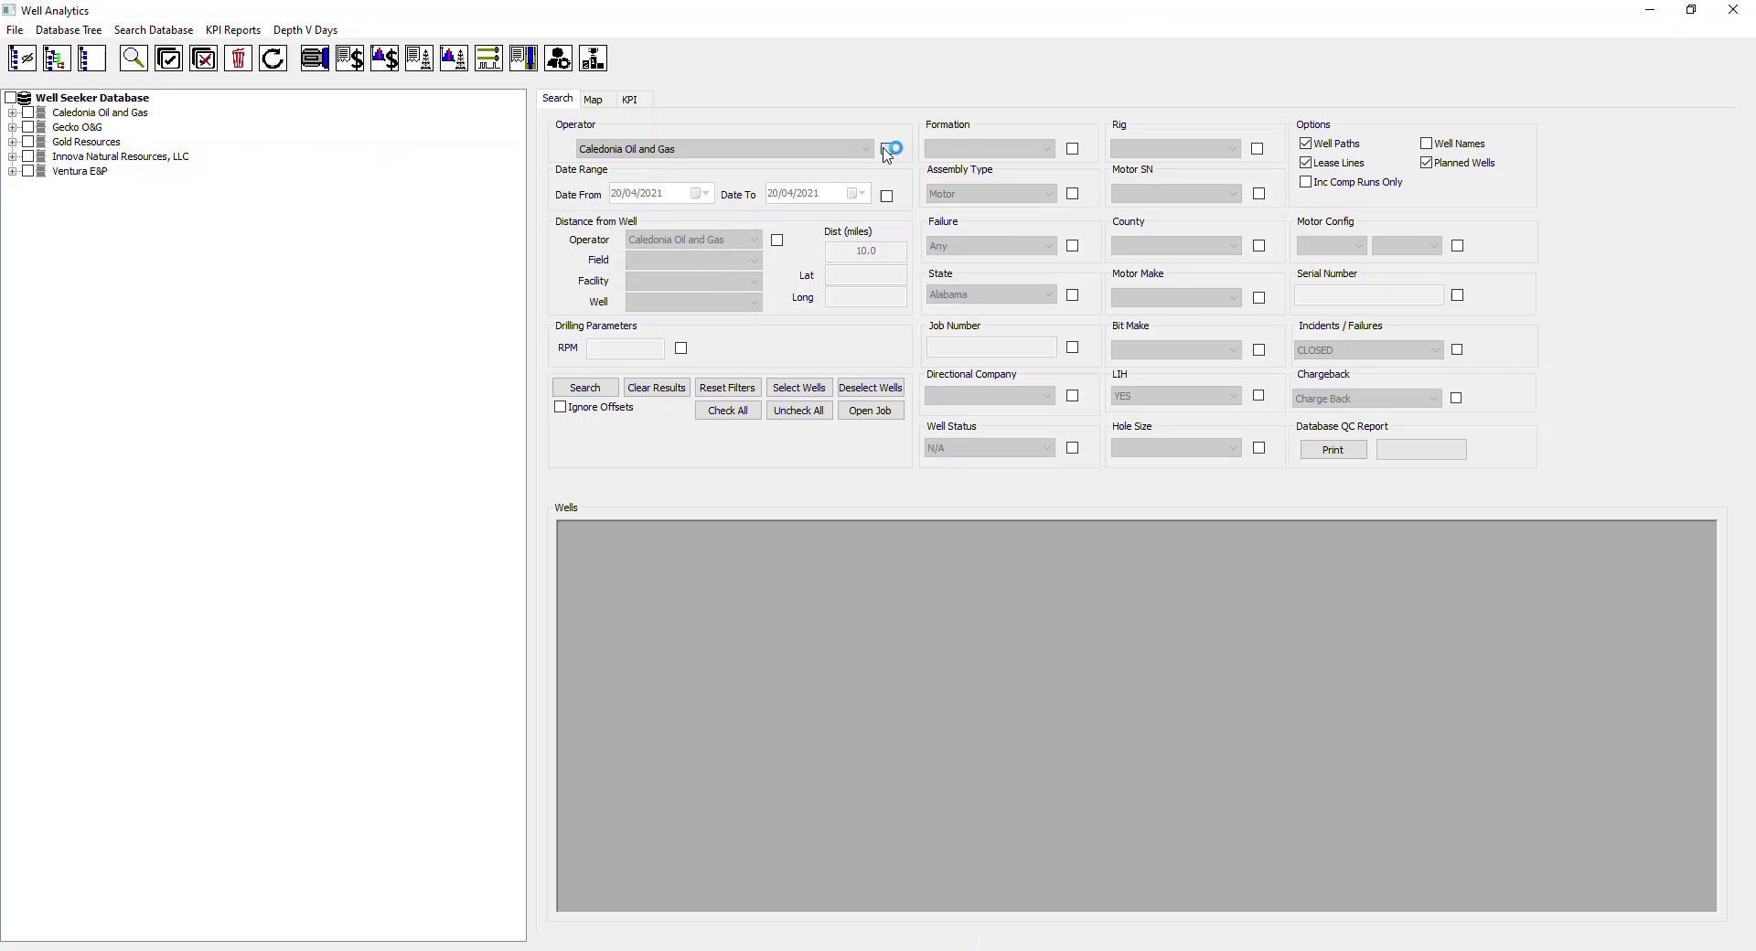
pyautogui.click(887, 149)
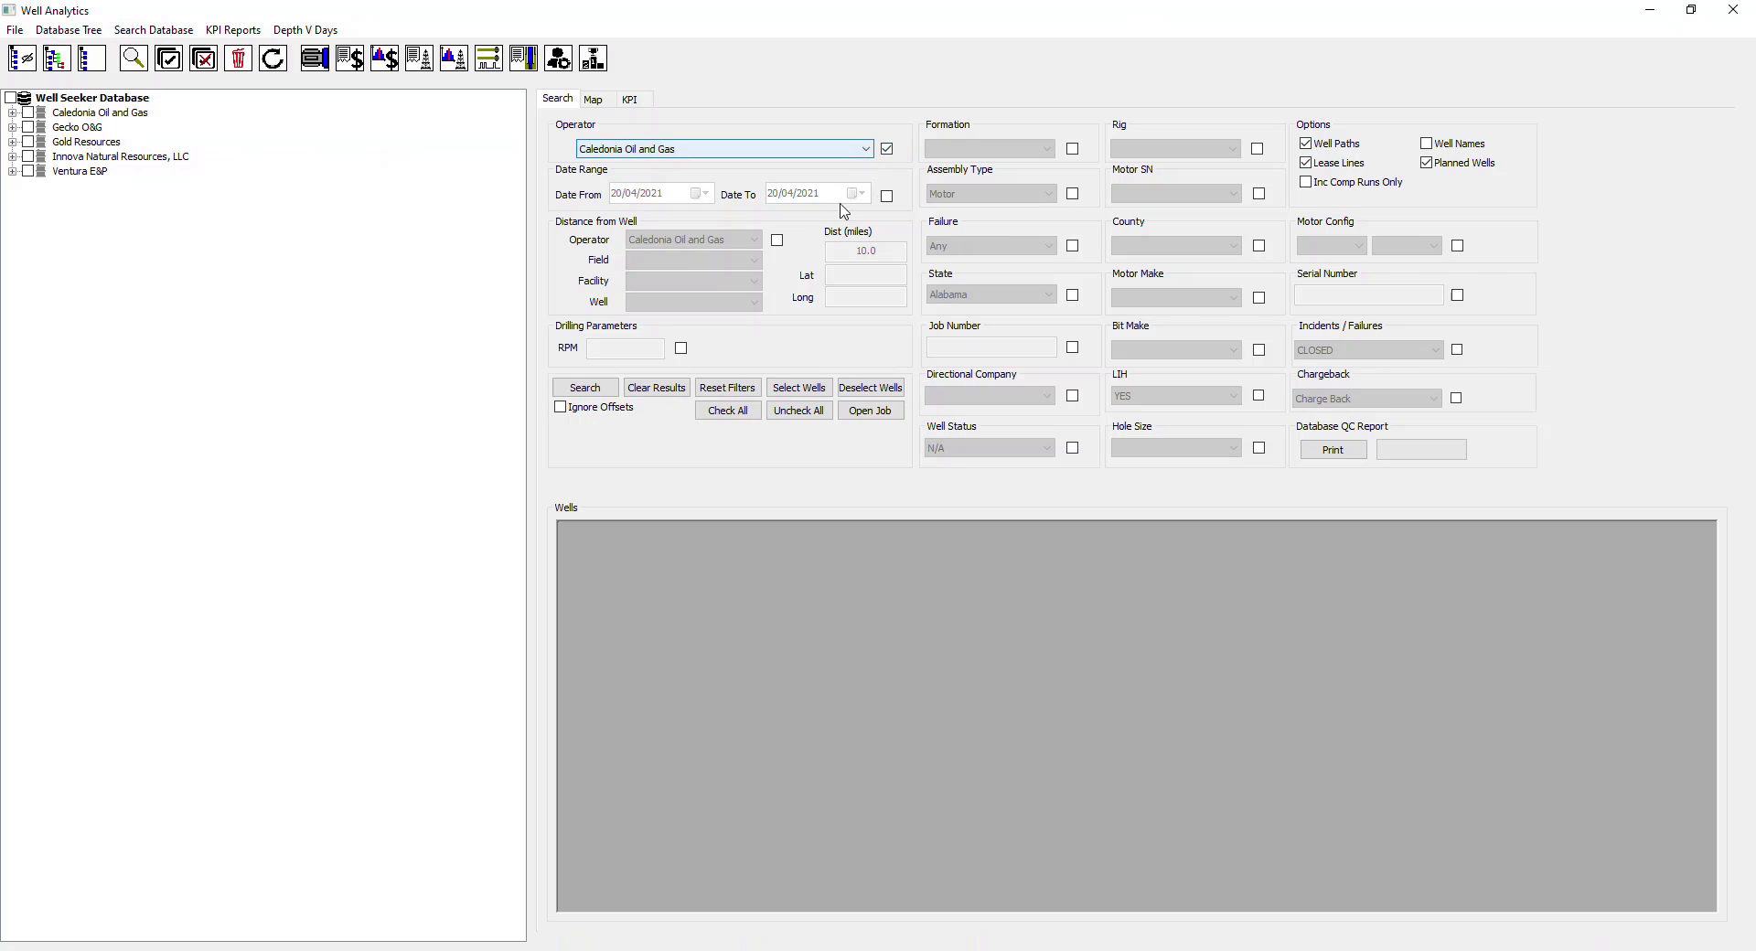
pyautogui.click(585, 388)
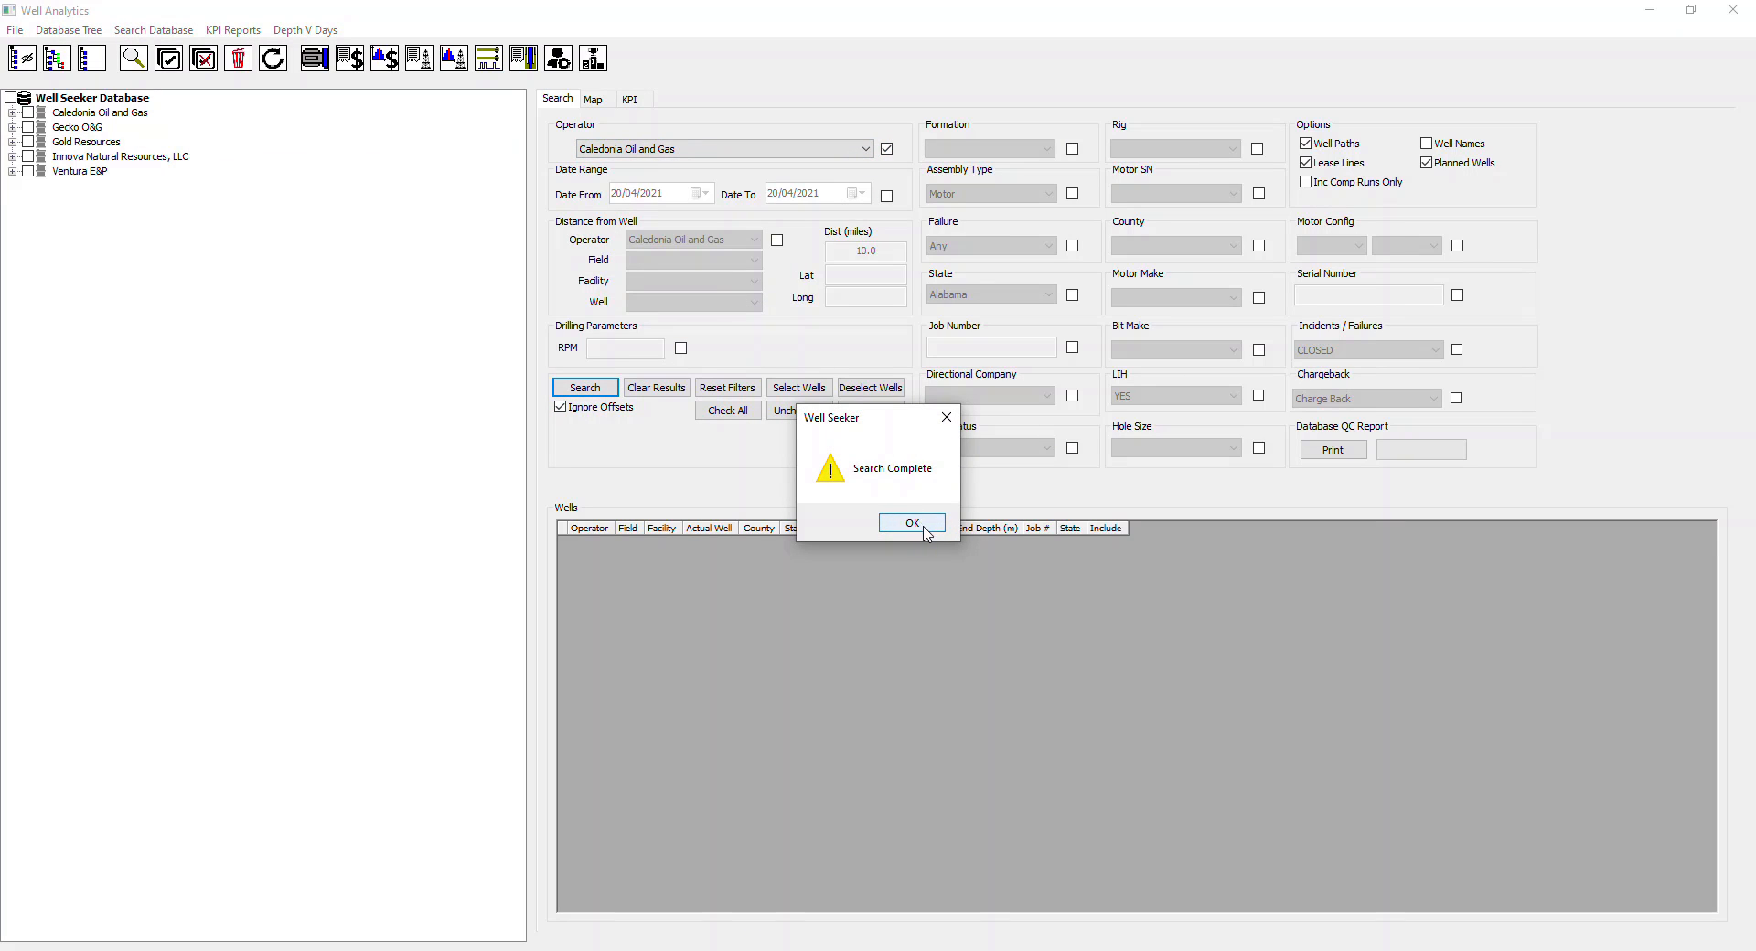
pyautogui.click(911, 523)
# Step: Change the operator filter to Innova Natural Resources, LLC, run the search and show the Include column of the results
pyautogui.click(866, 151)
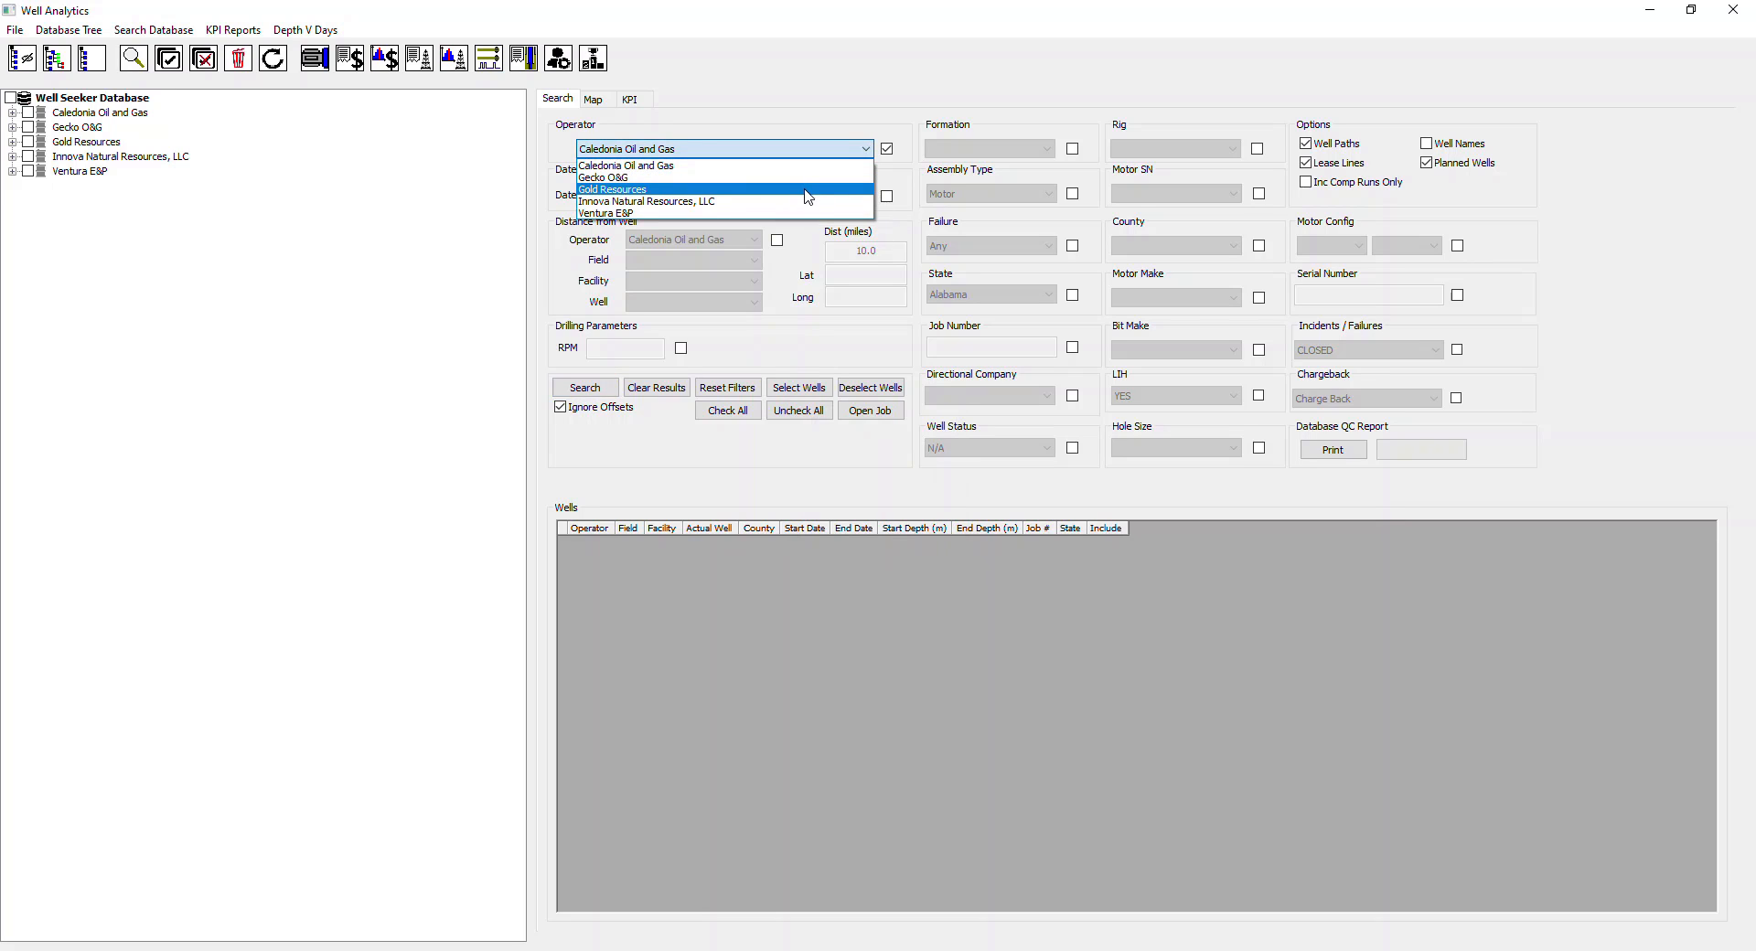
pyautogui.click(802, 202)
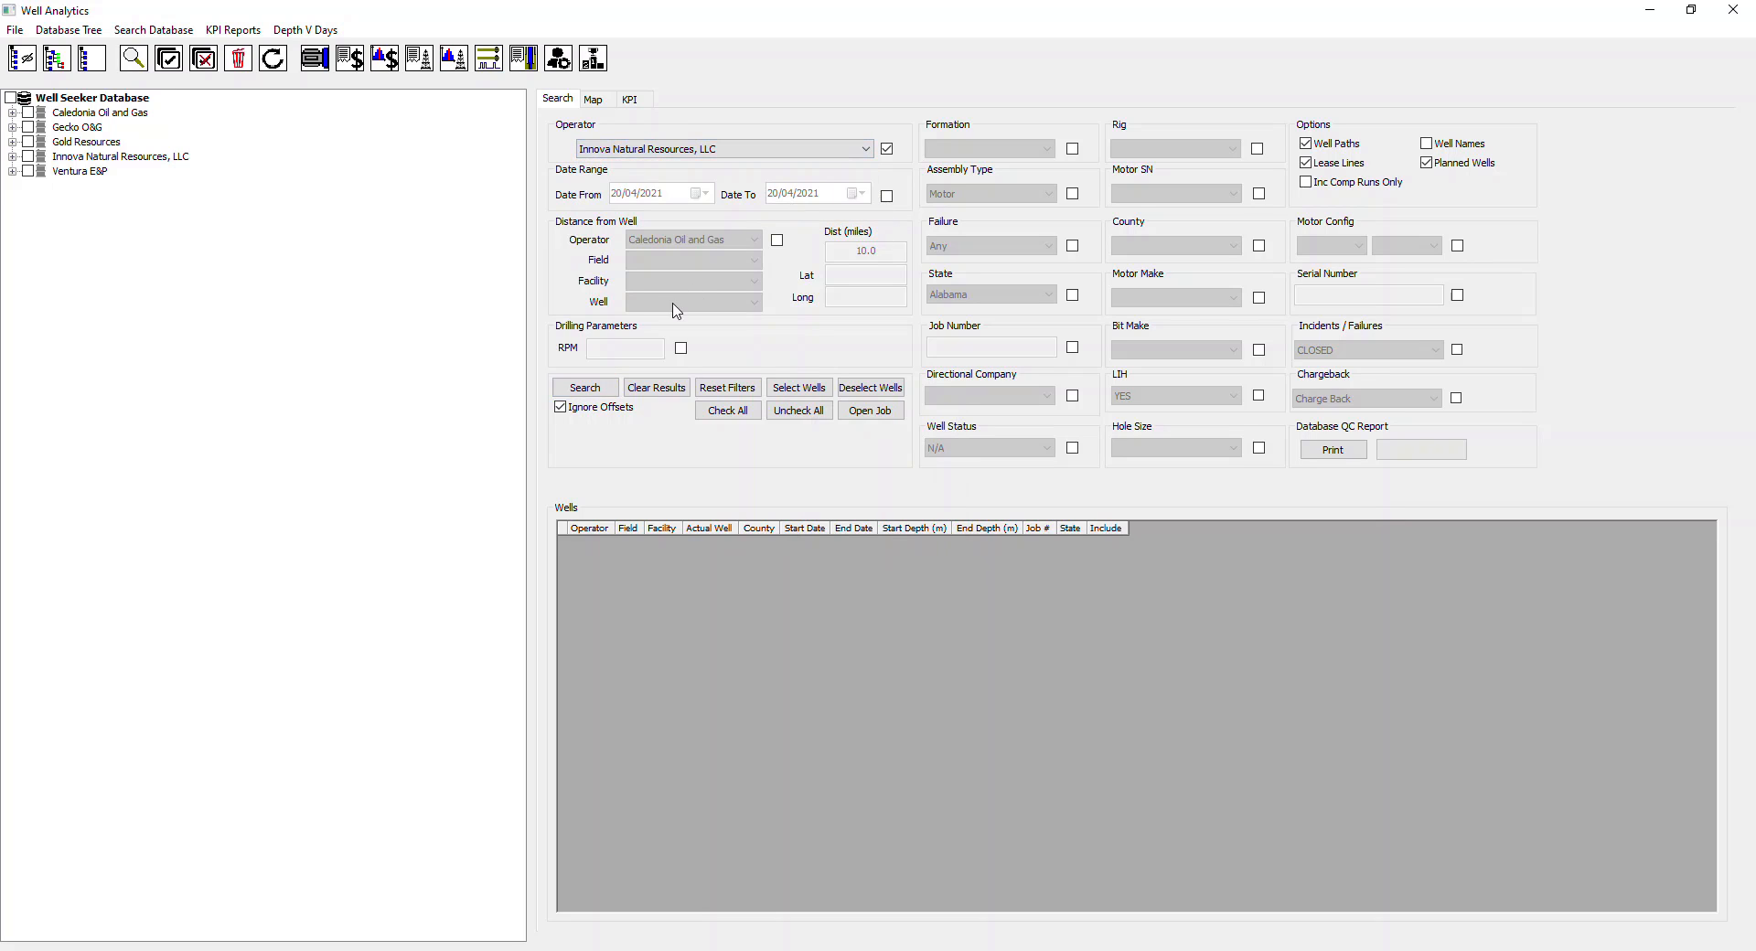
pyautogui.click(603, 388)
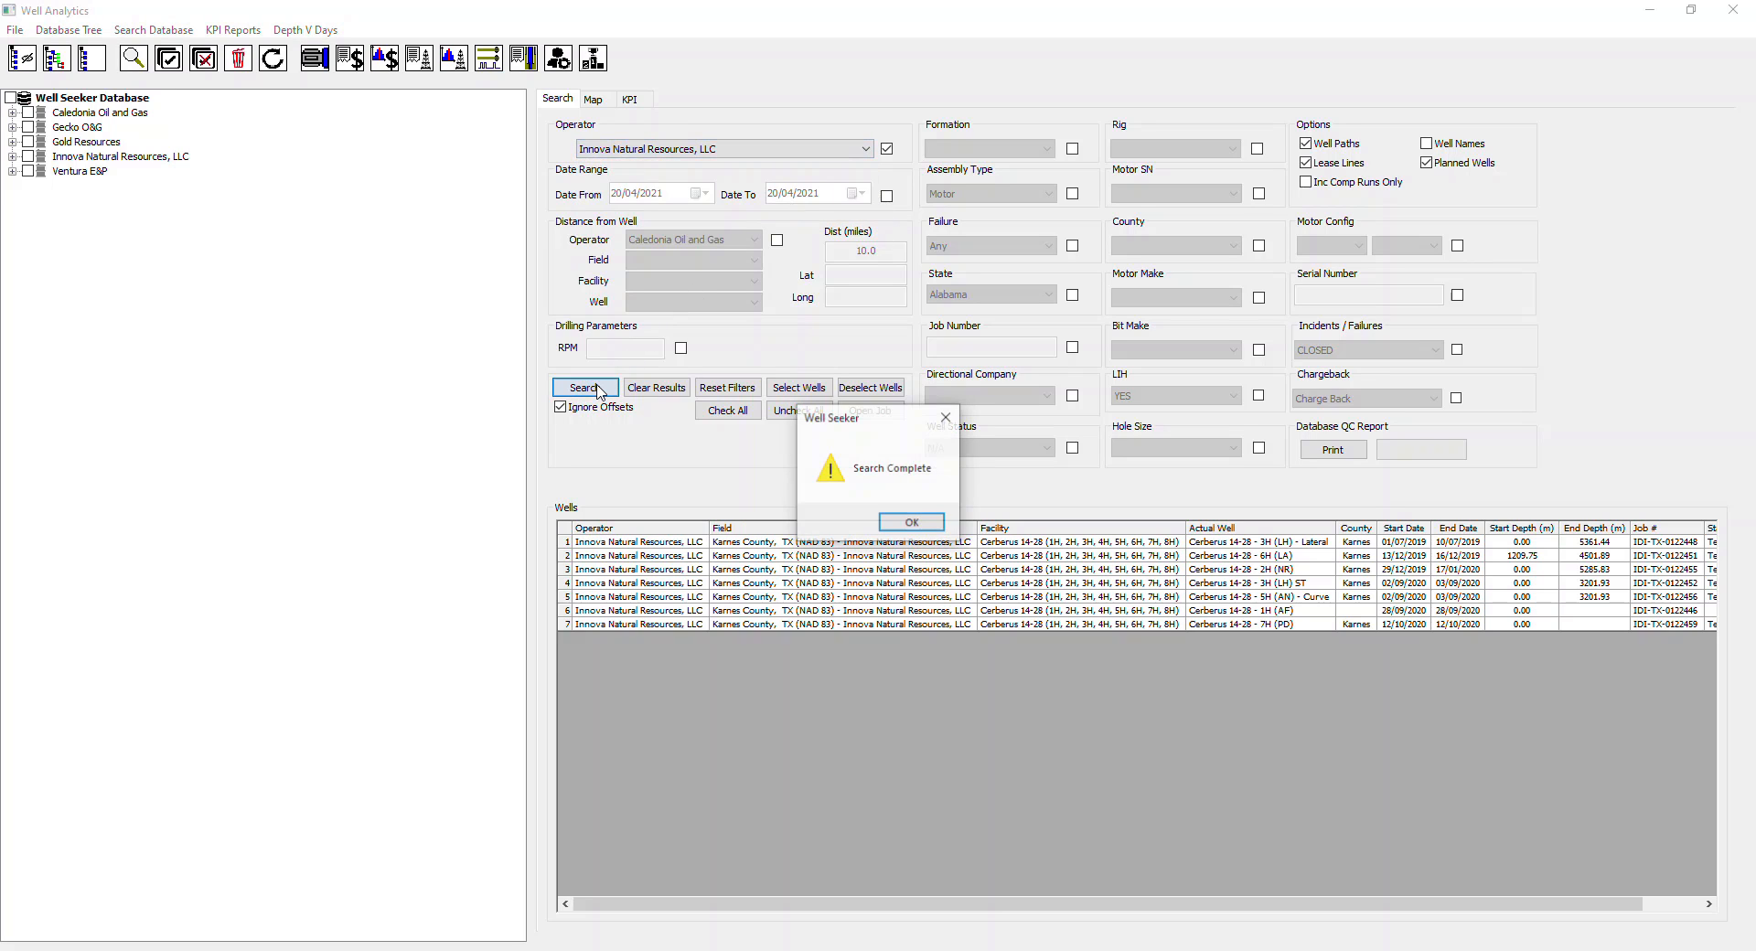
pyautogui.click(911, 523)
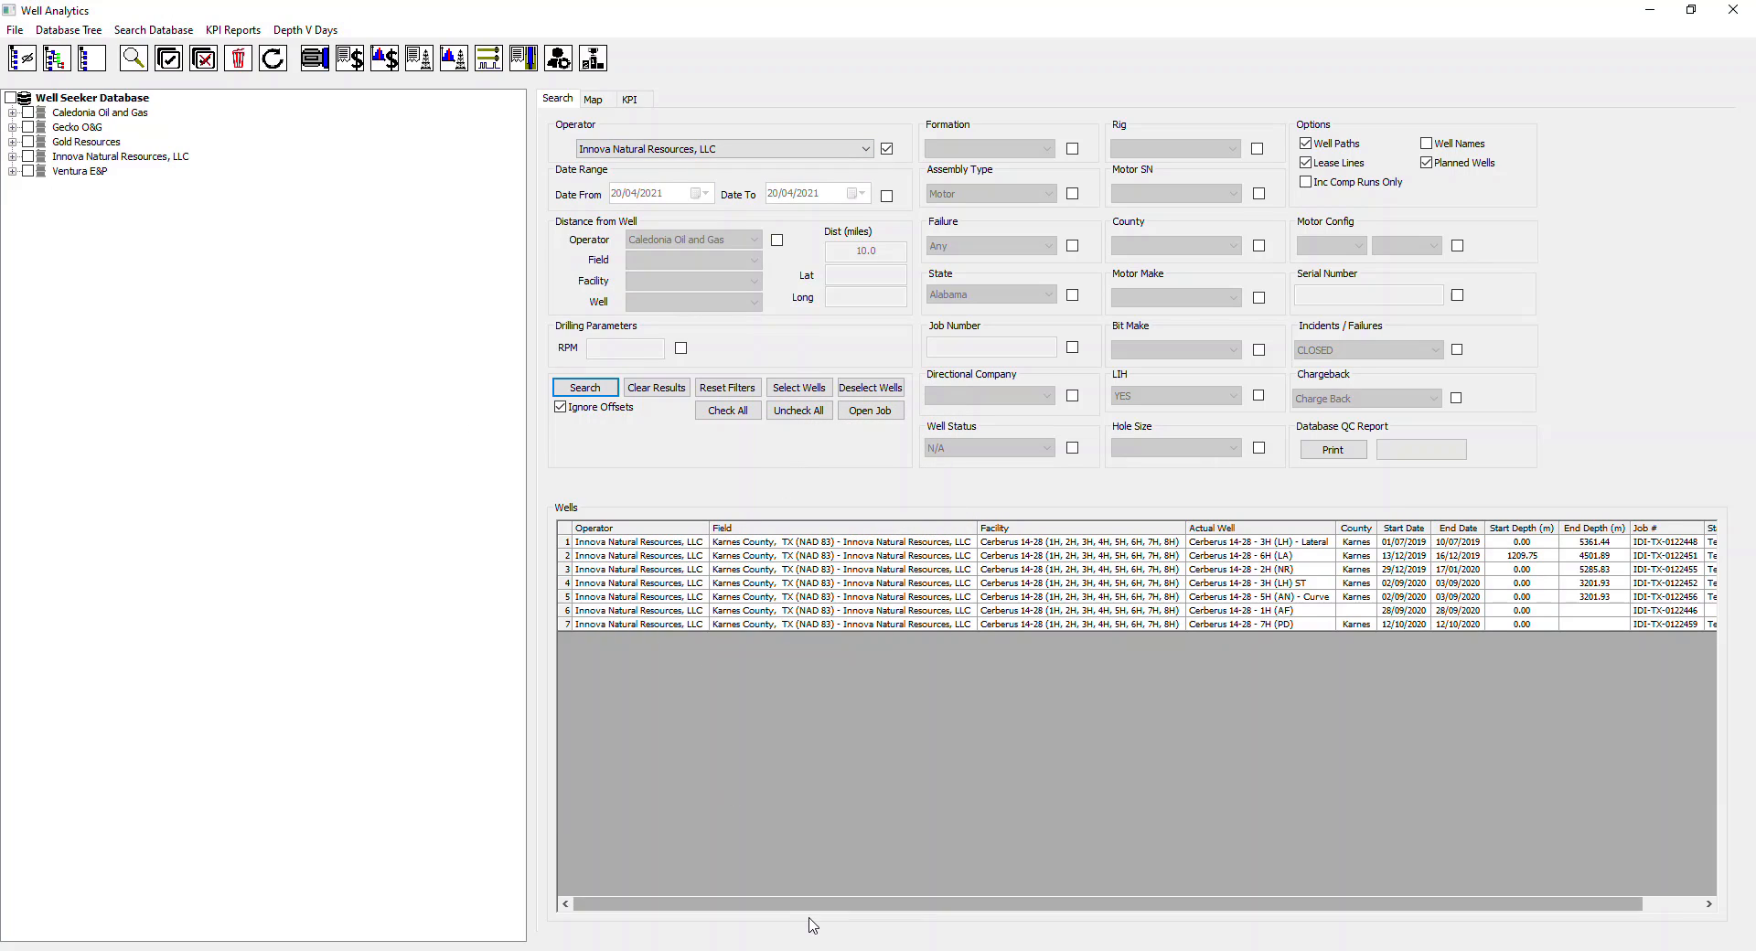
pyautogui.moveTo(822, 908); pyautogui.dragTo(1134, 921)
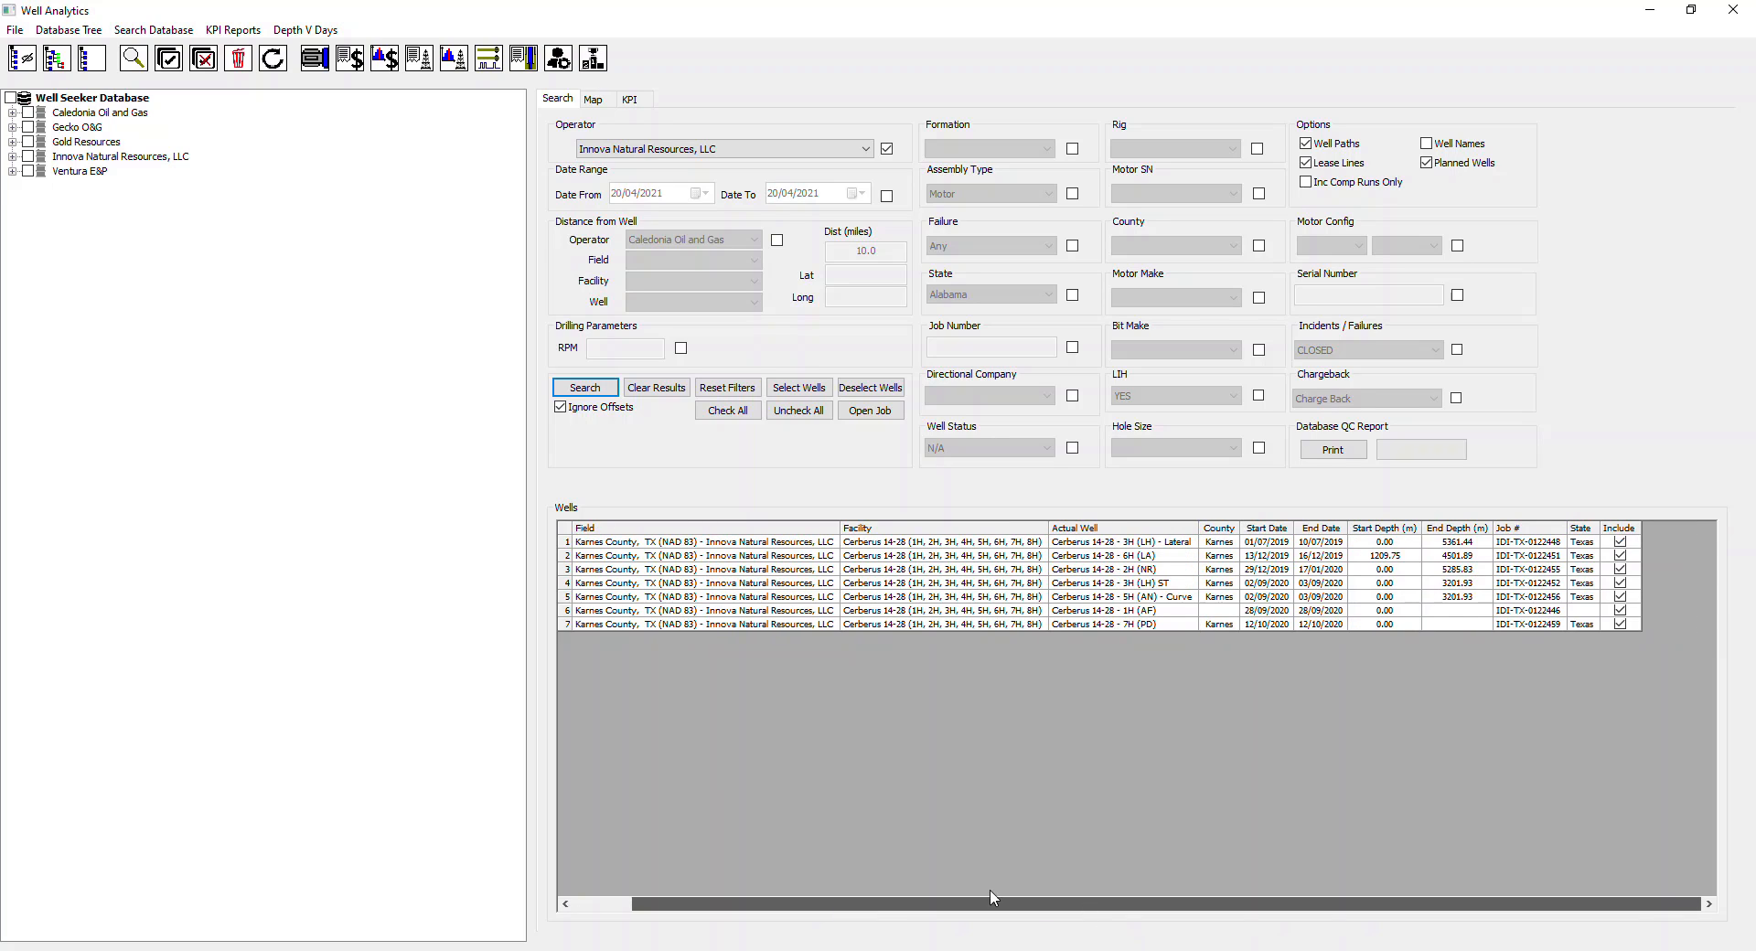
# Step: Select the found Innova Natural Resources wells in the database tree, deselect them, and select them again
pyautogui.moveTo(994, 896); pyautogui.dragTo(684, 905)
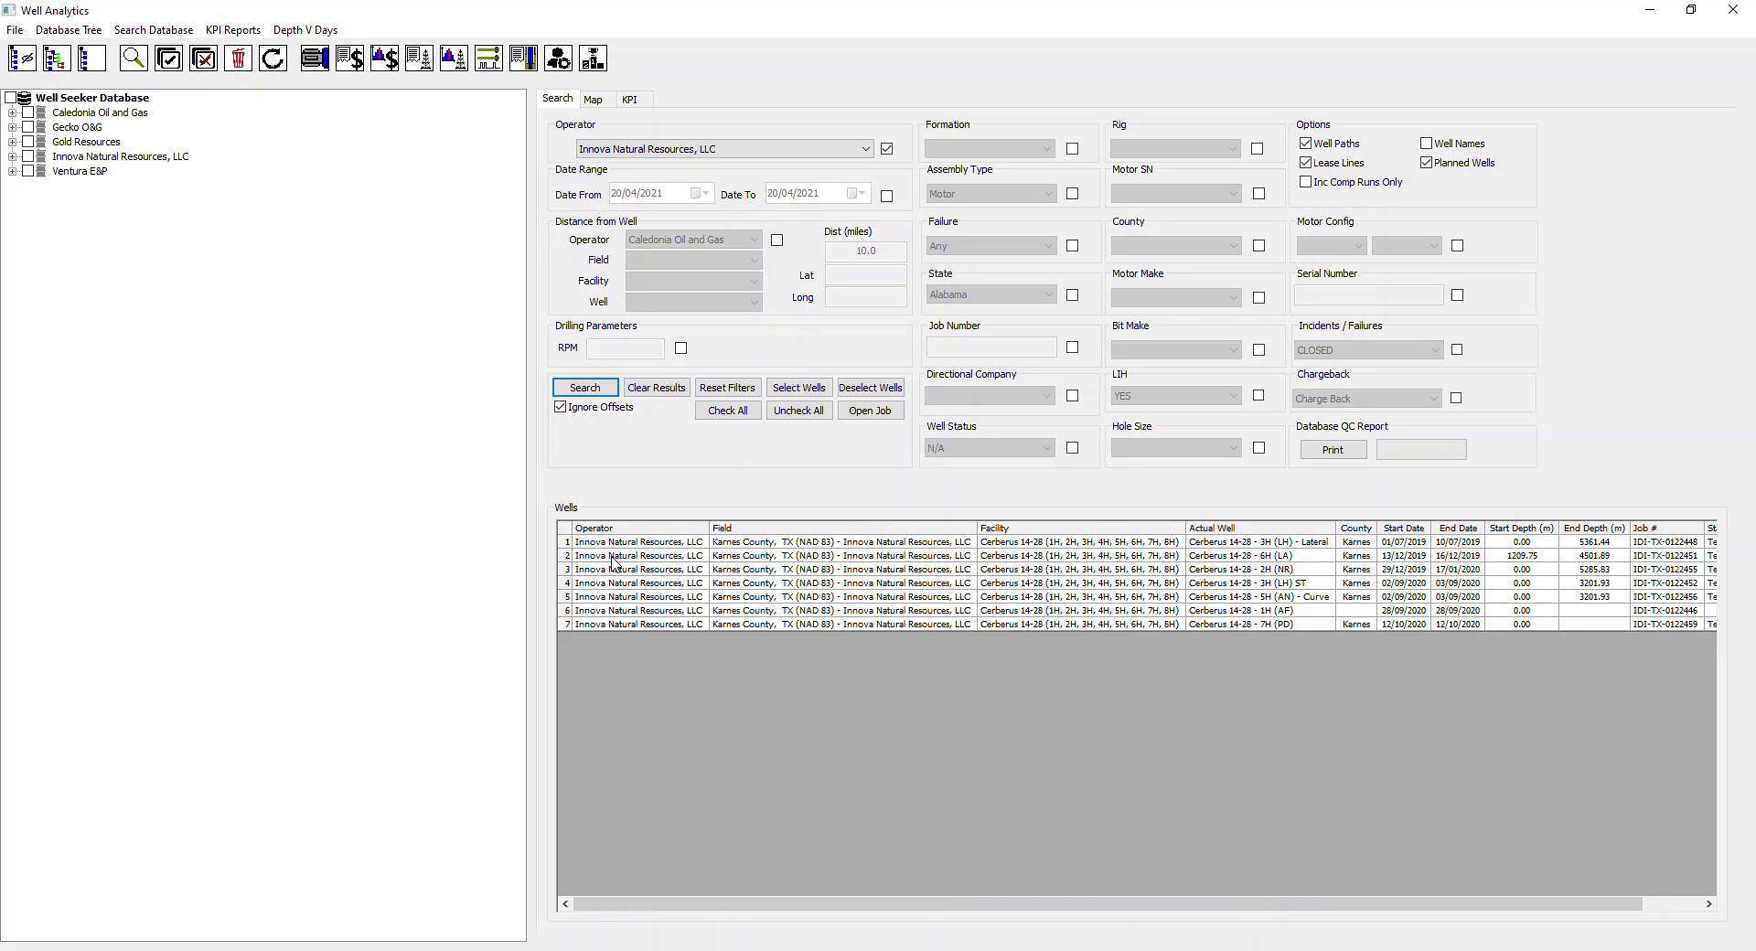
pyautogui.click(783, 391)
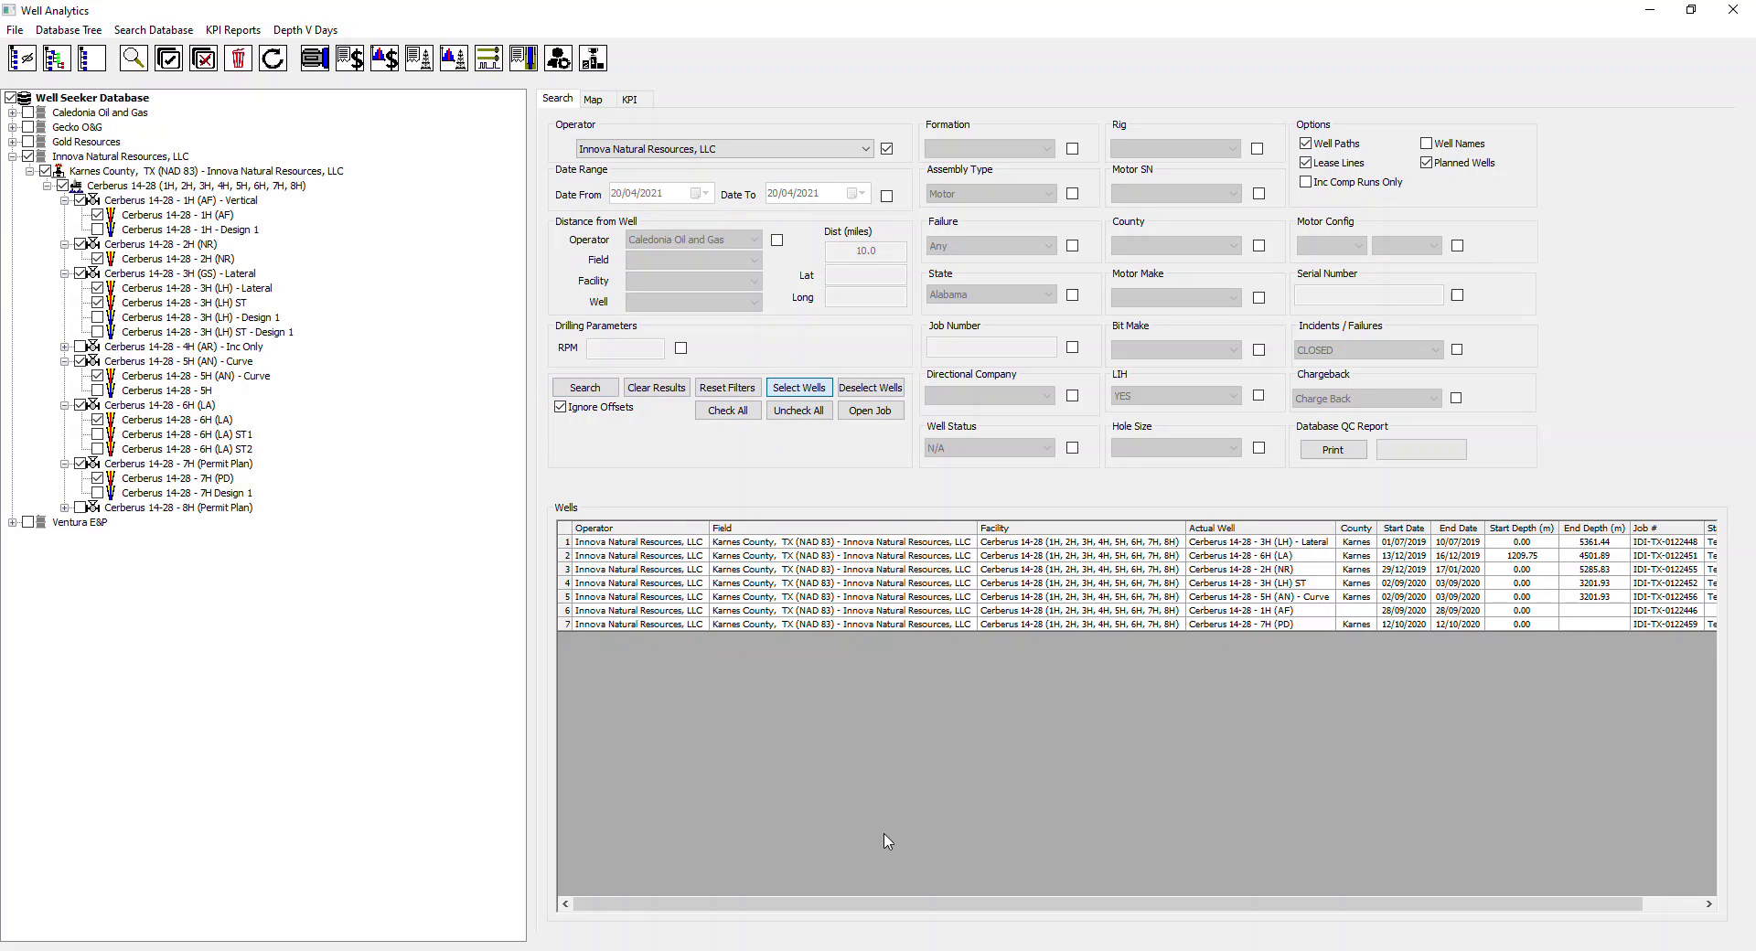
pyautogui.moveTo(910, 904); pyautogui.dragTo(1139, 906)
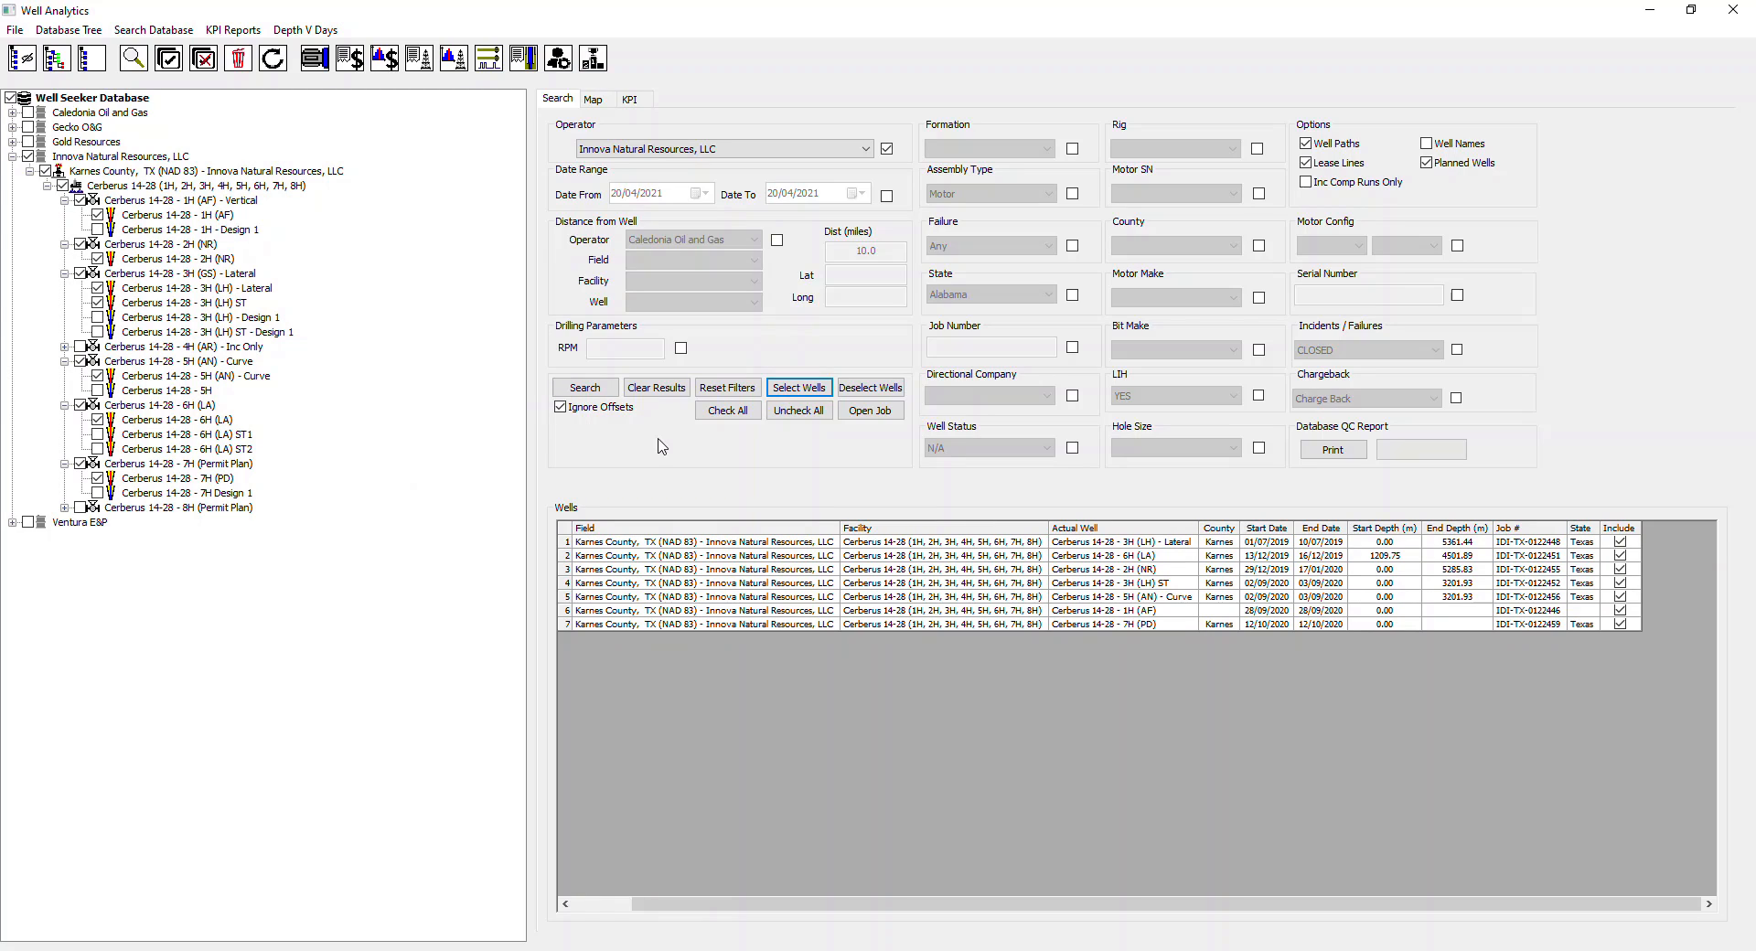
pyautogui.click(869, 388)
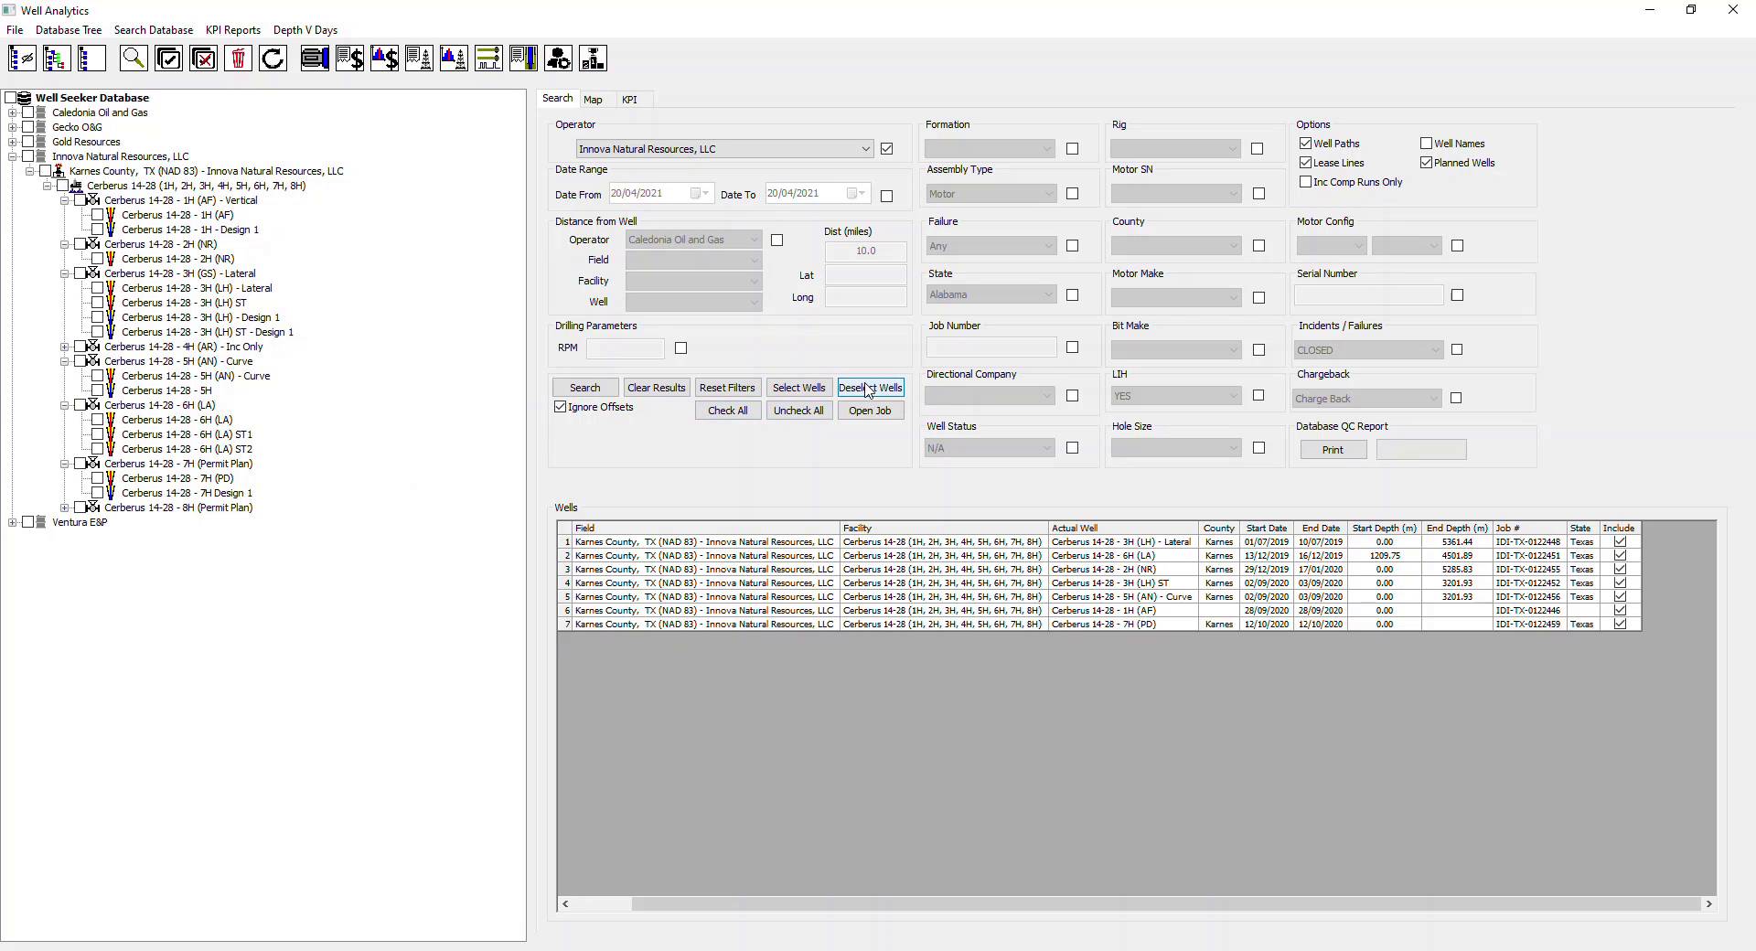
pyautogui.click(796, 388)
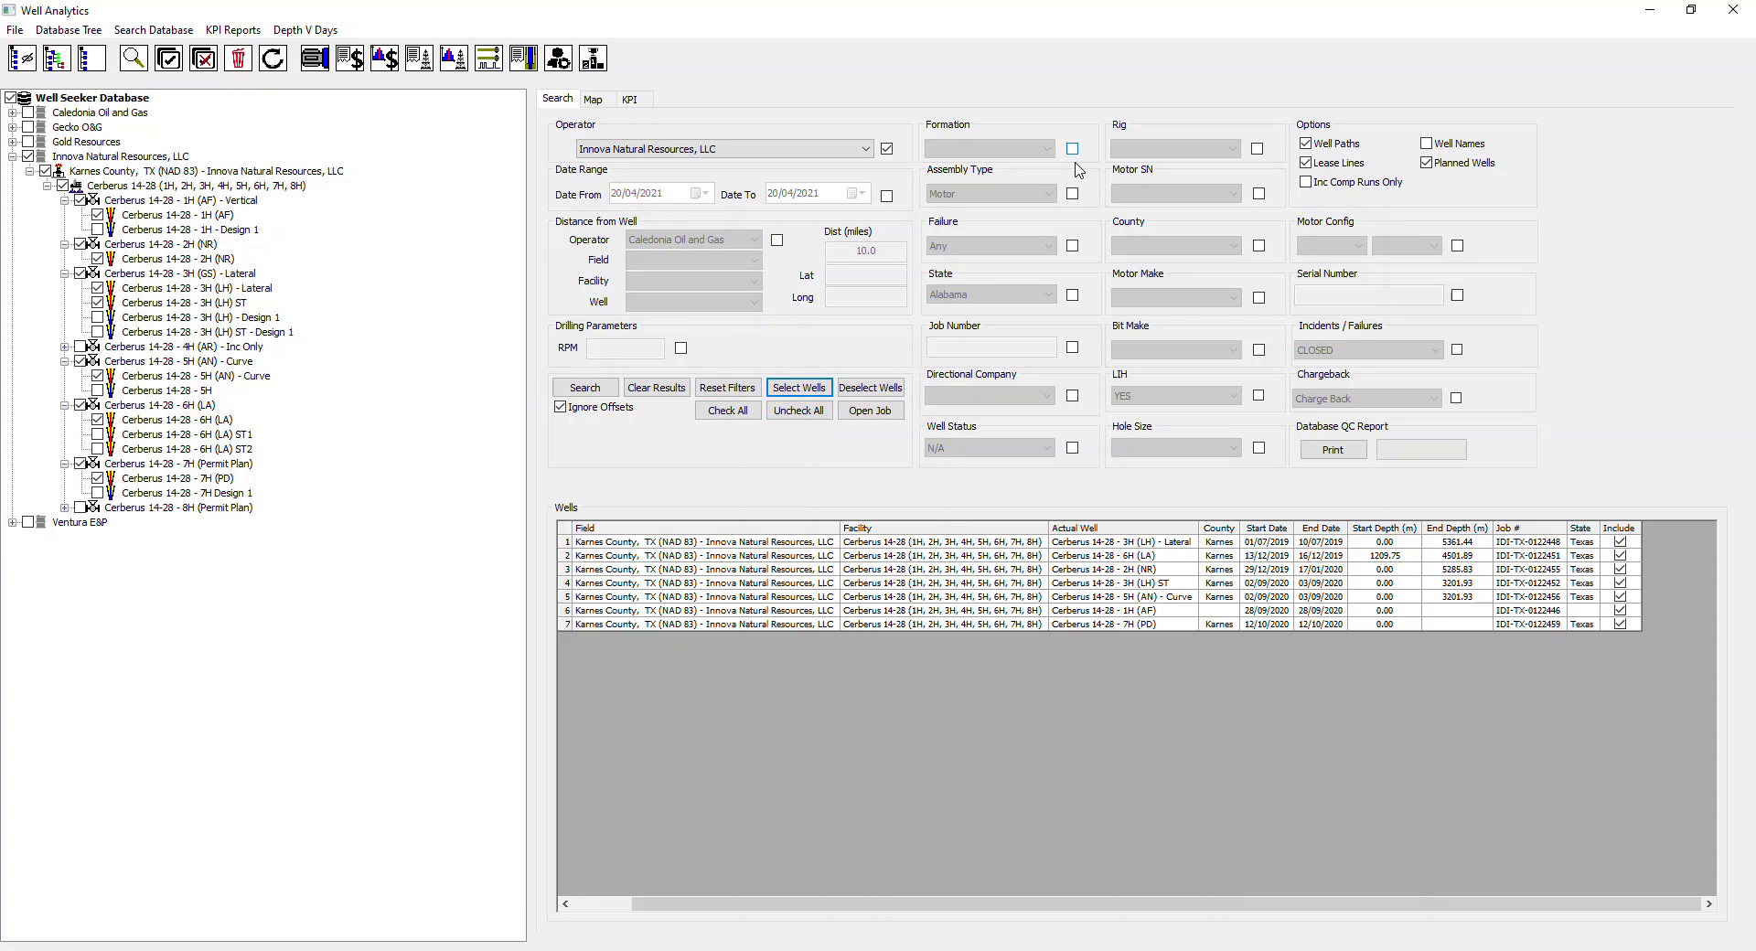
# Step: Look through the options of the Assembly Type and Bit Make filters, switching each filter on and back off
pyautogui.click(1075, 196)
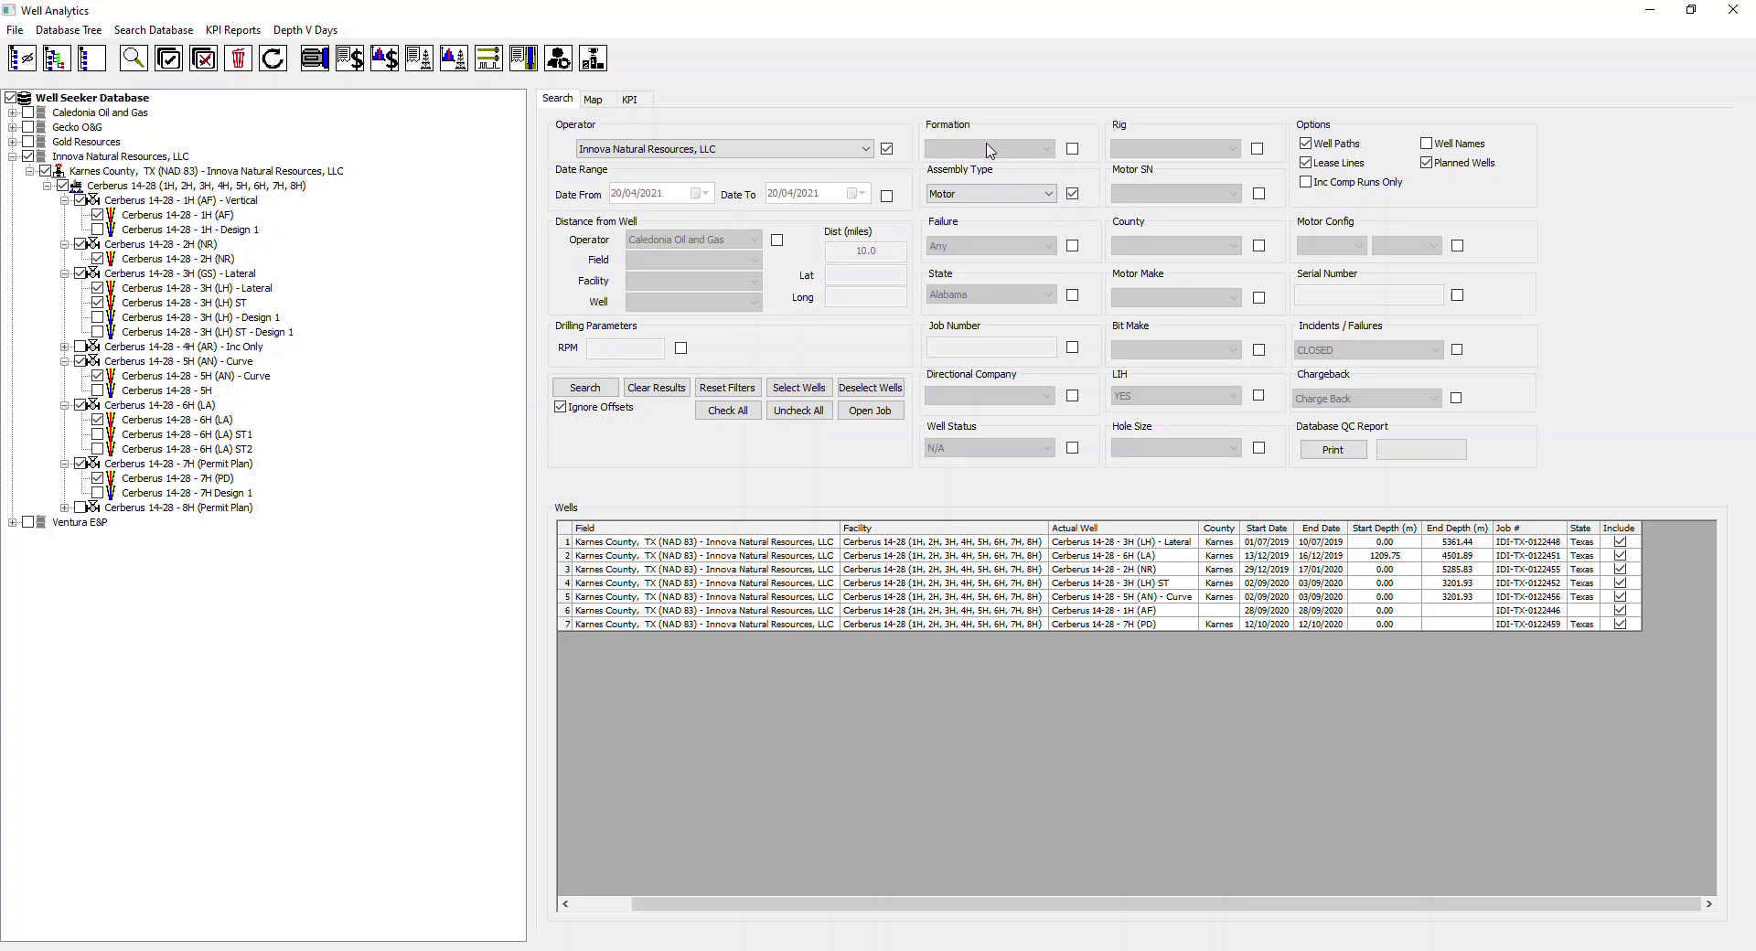
pyautogui.click(1045, 196)
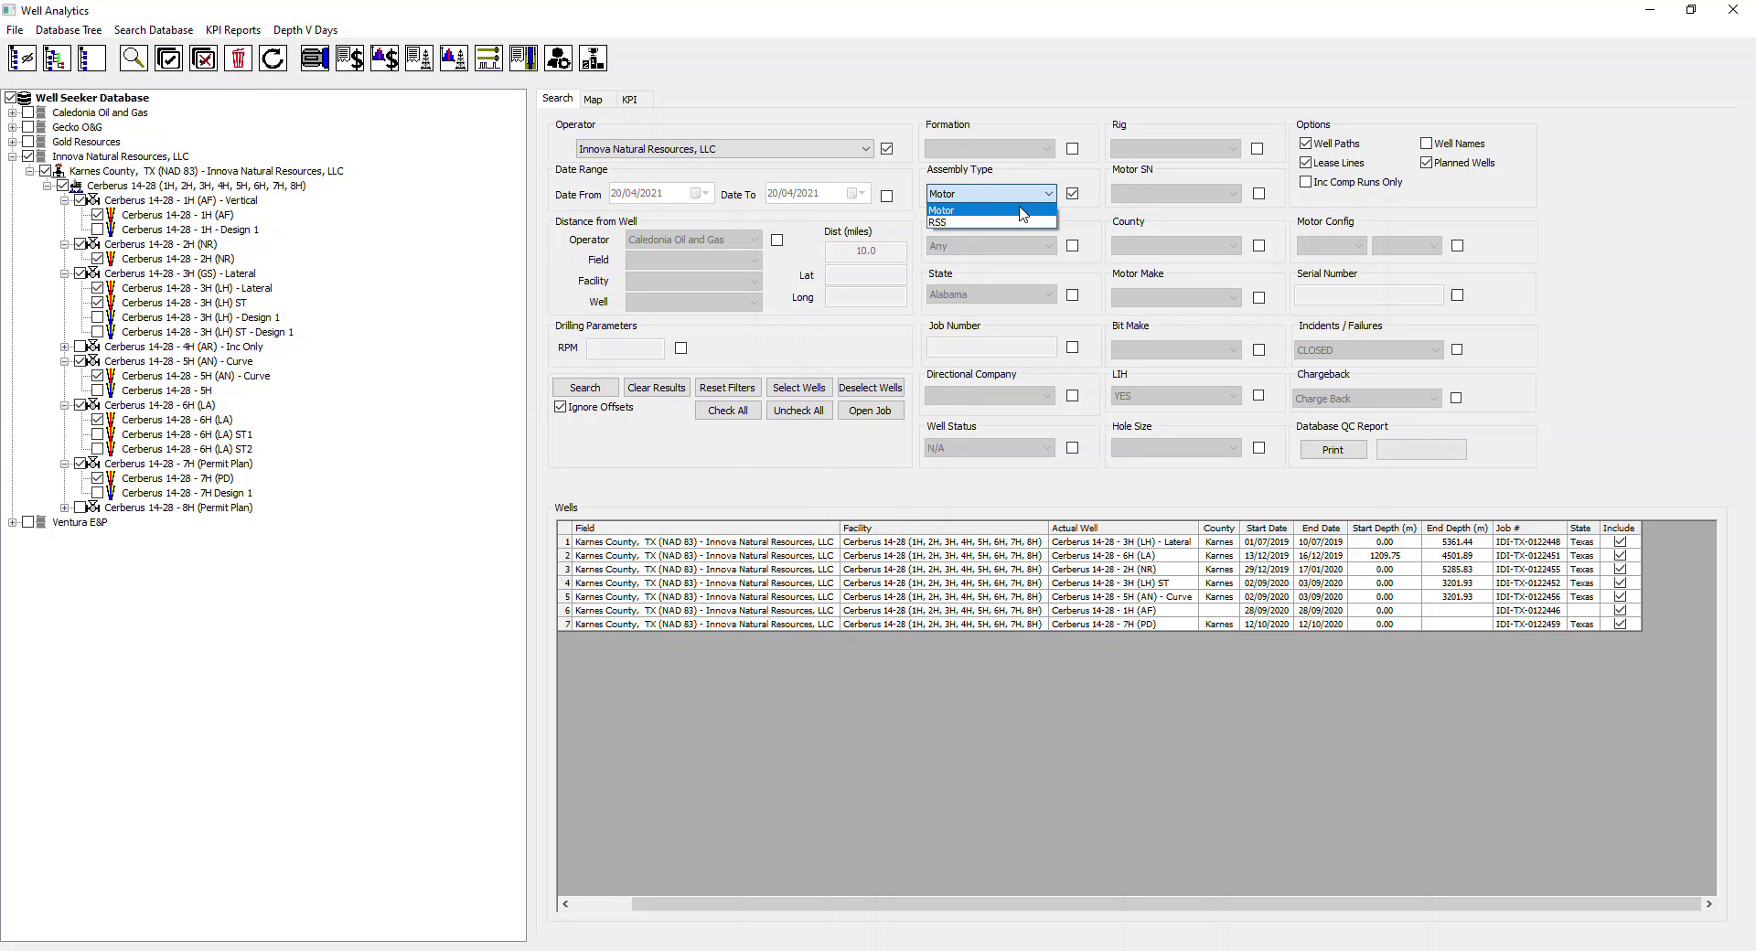
pyautogui.click(1072, 193)
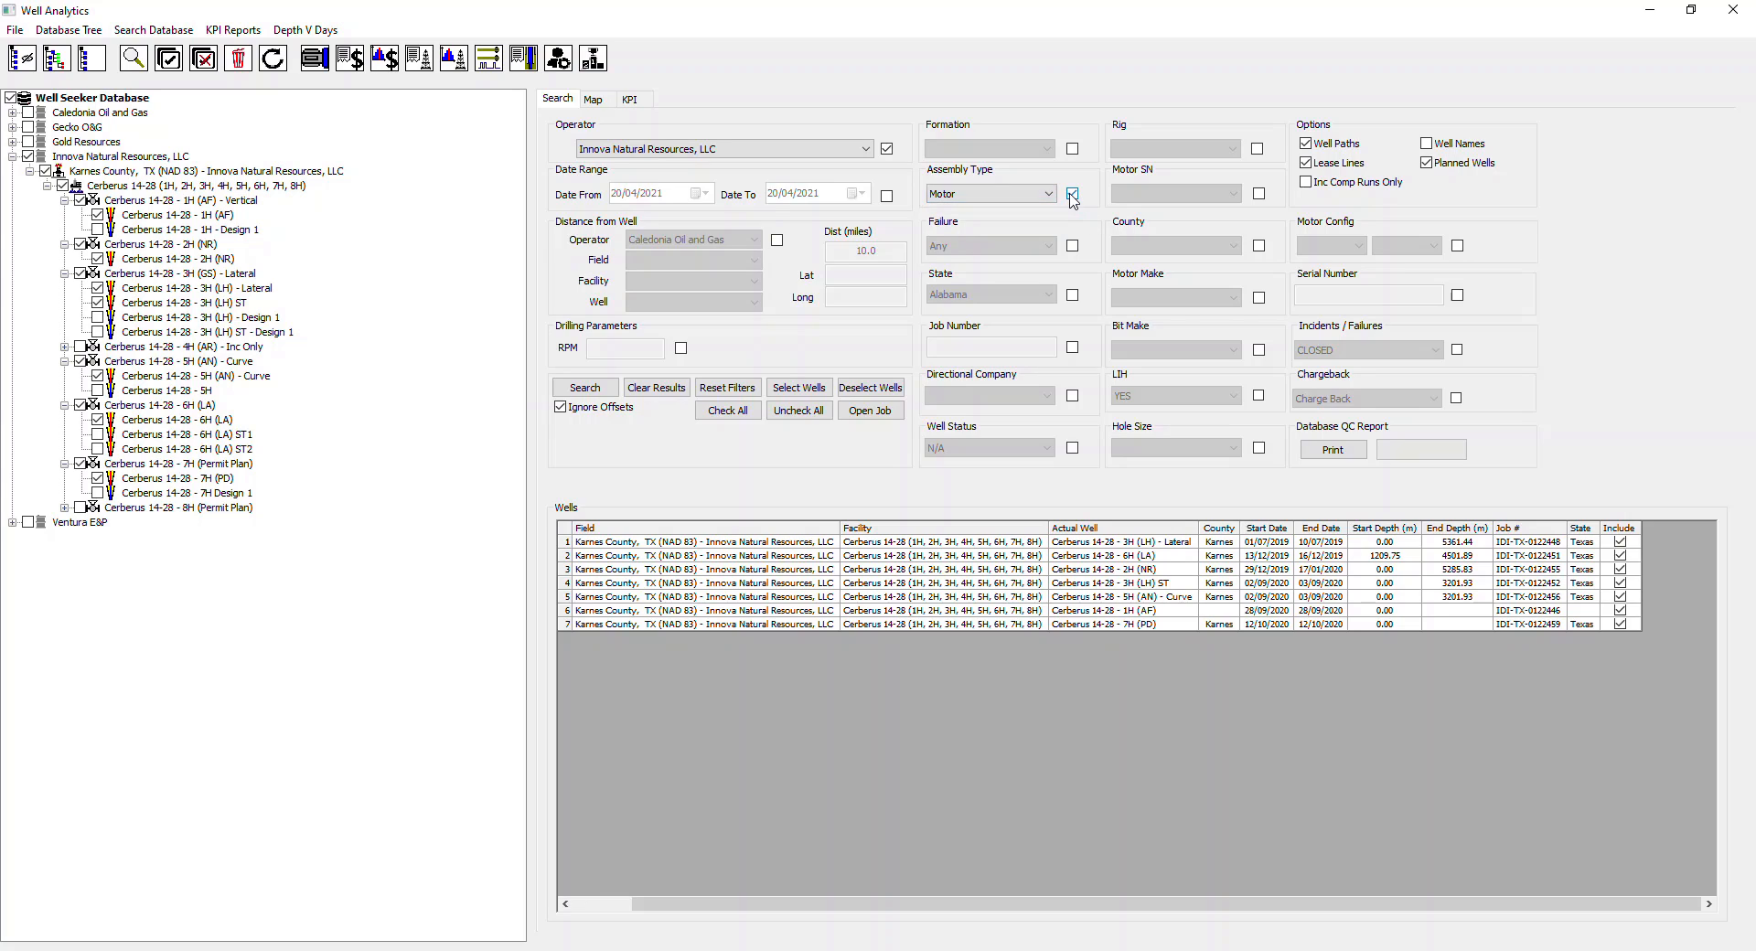
pyautogui.click(1073, 194)
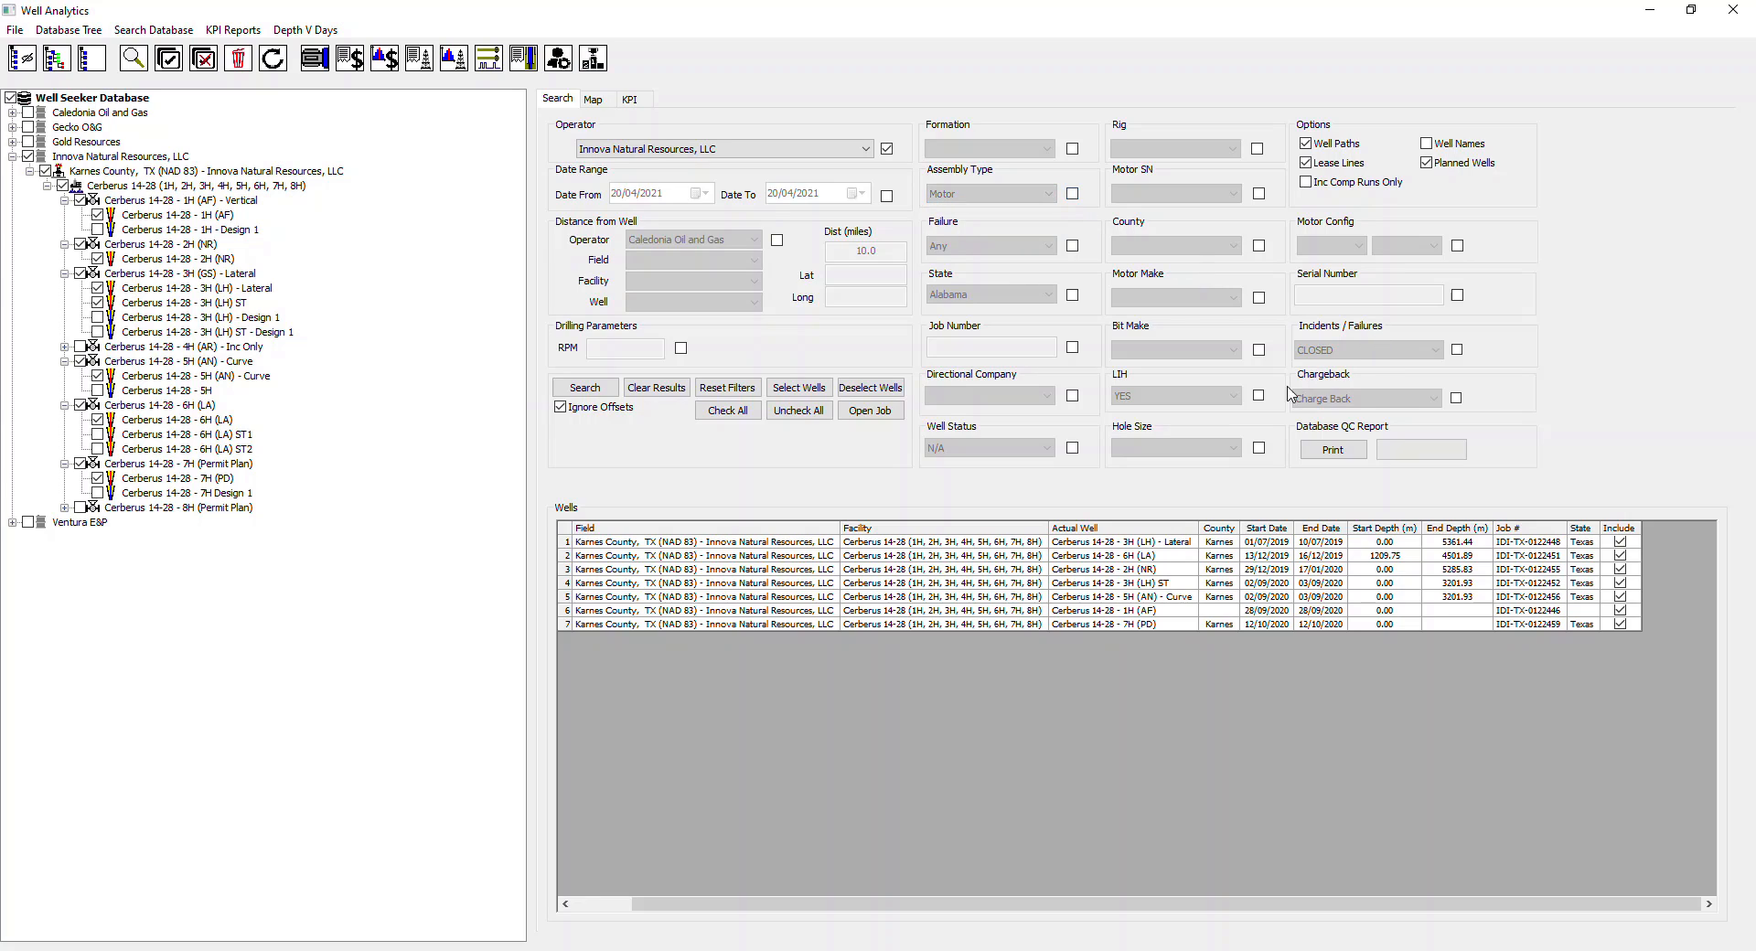
pyautogui.click(1258, 349)
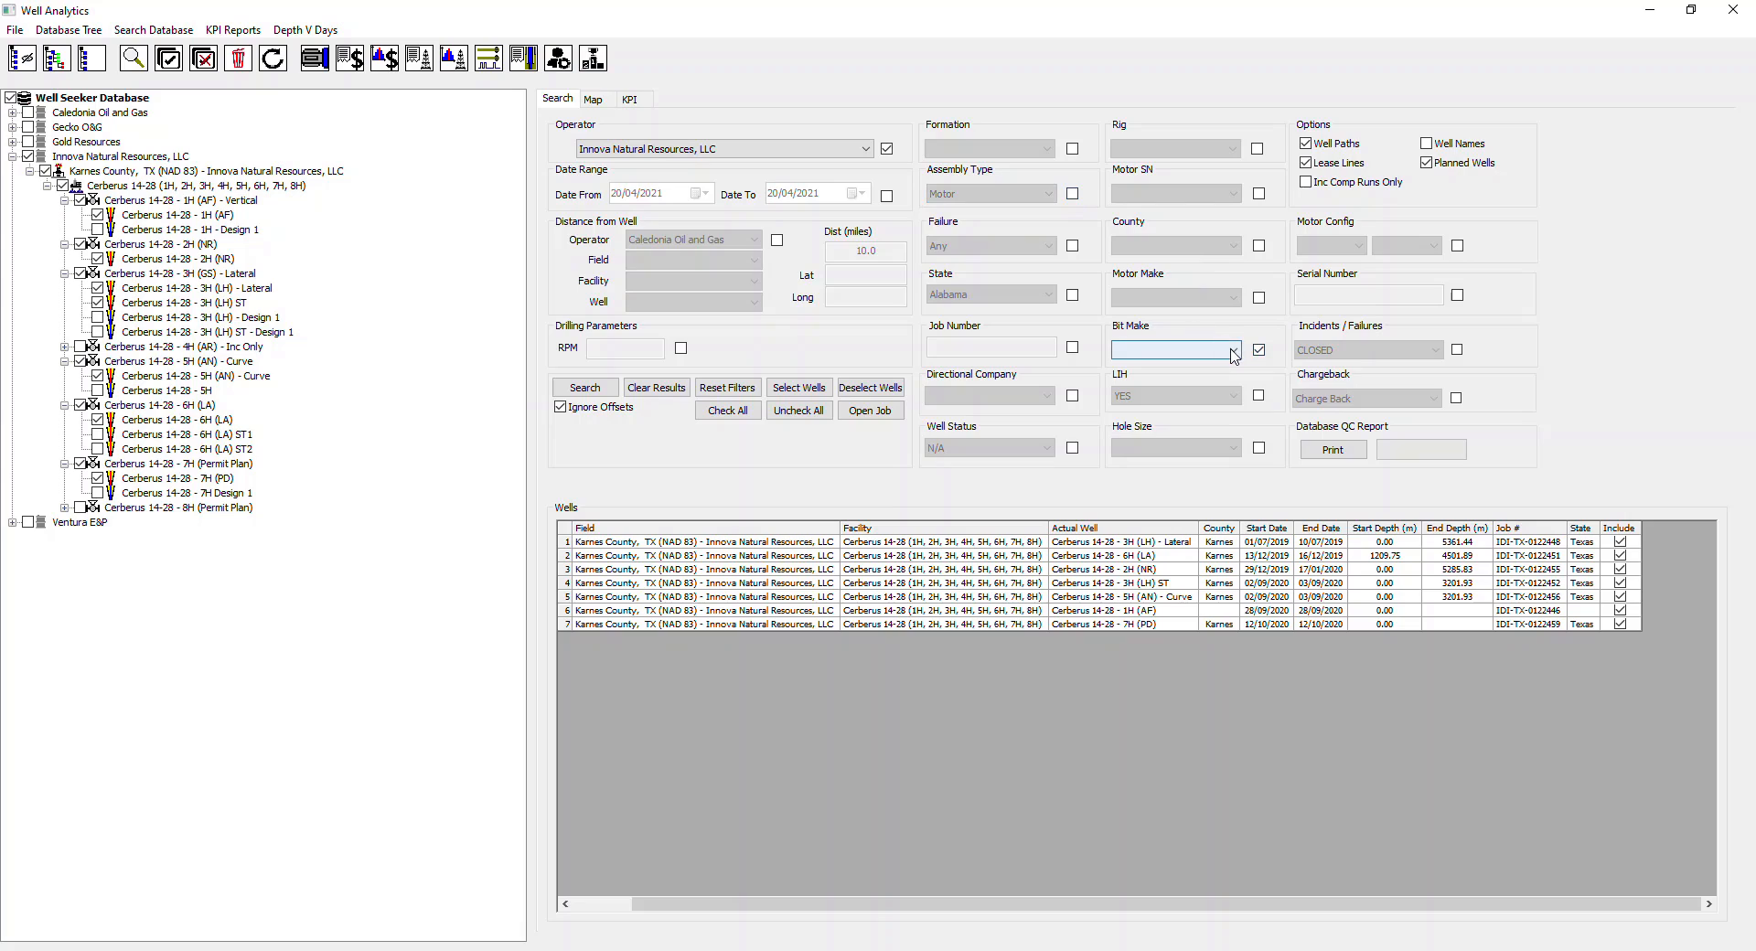
pyautogui.click(1234, 353)
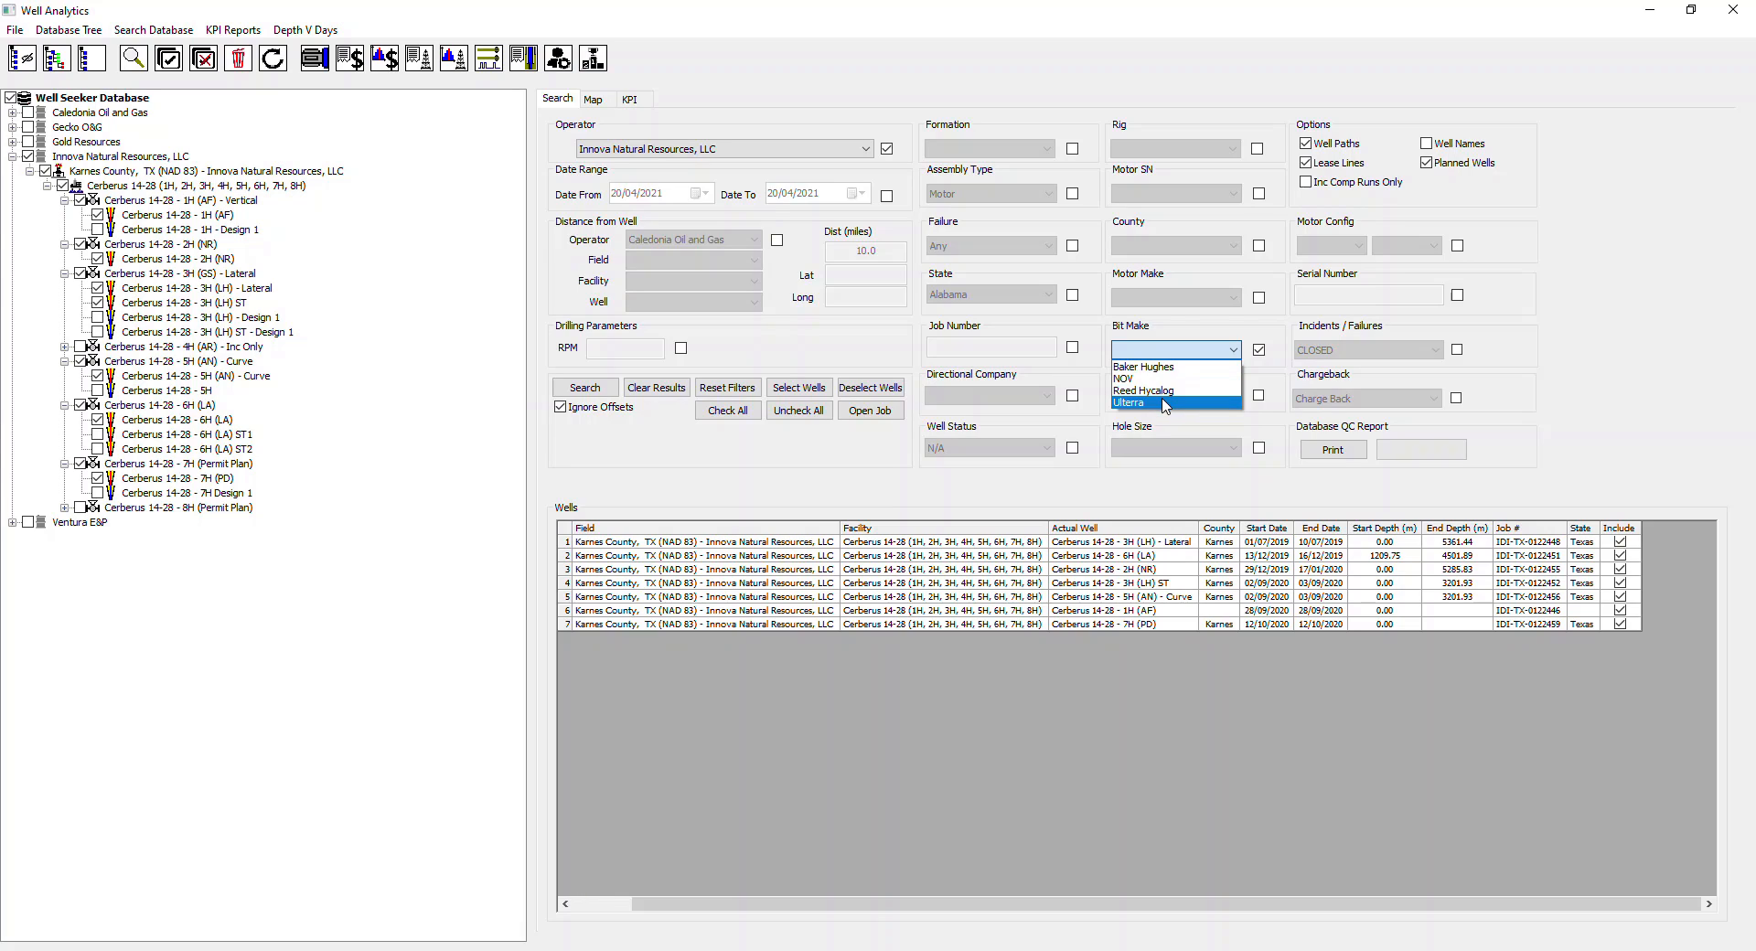
pyautogui.click(1259, 351)
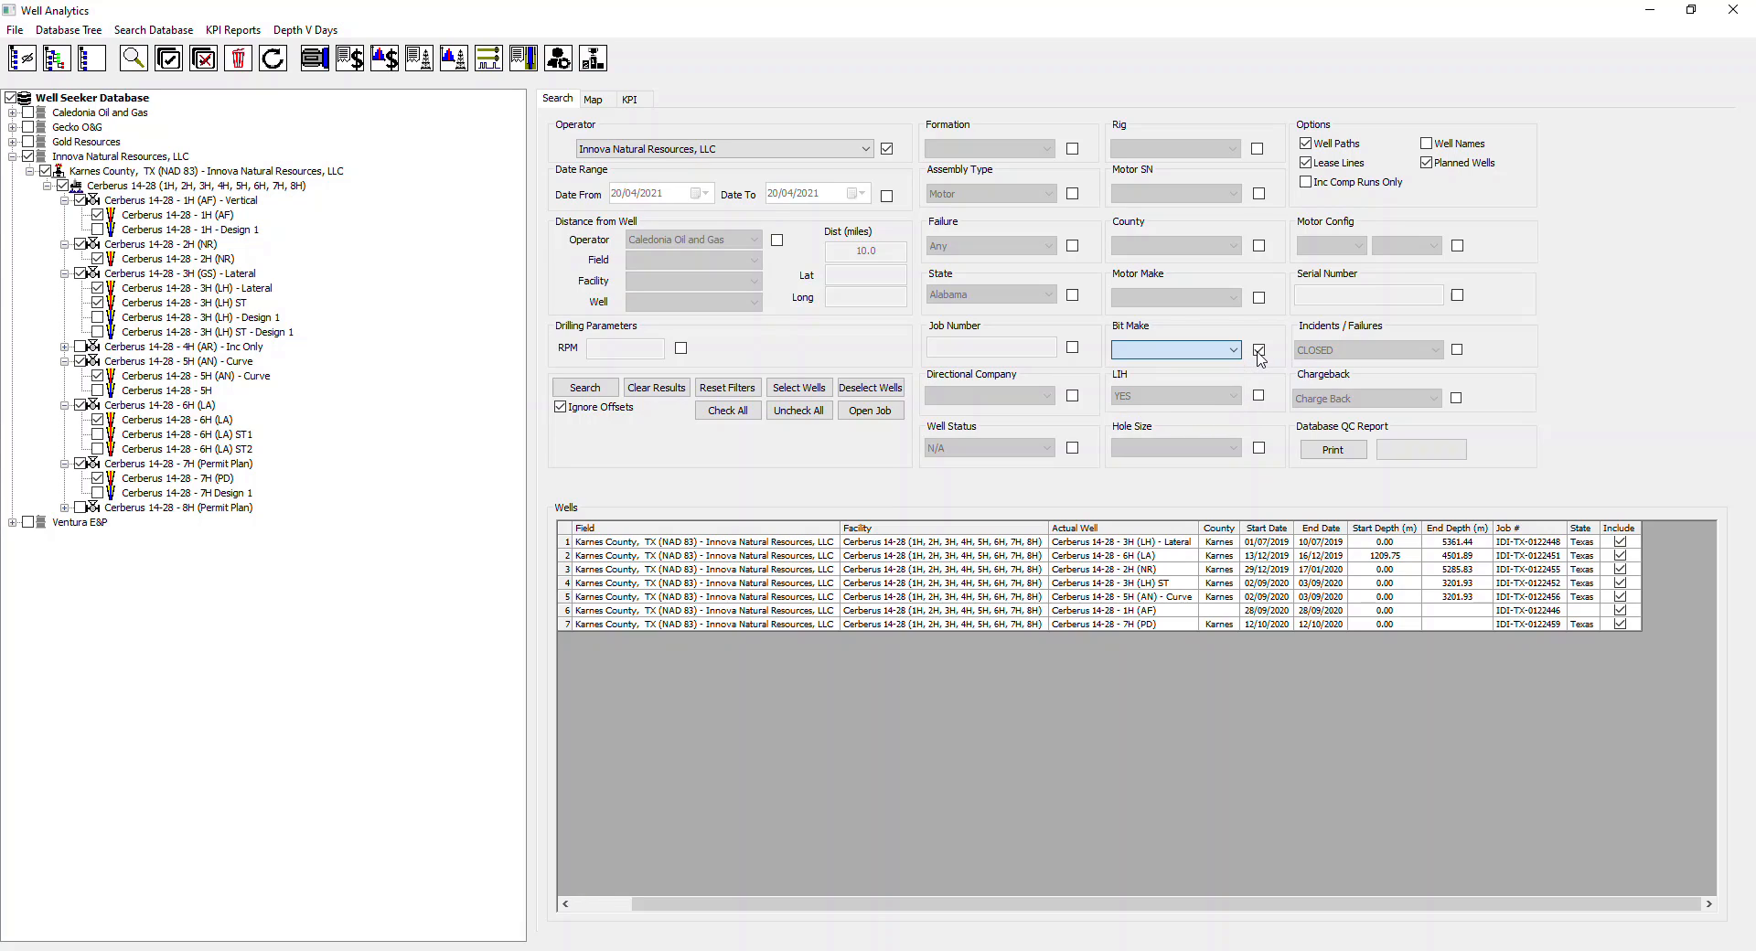
pyautogui.click(1260, 351)
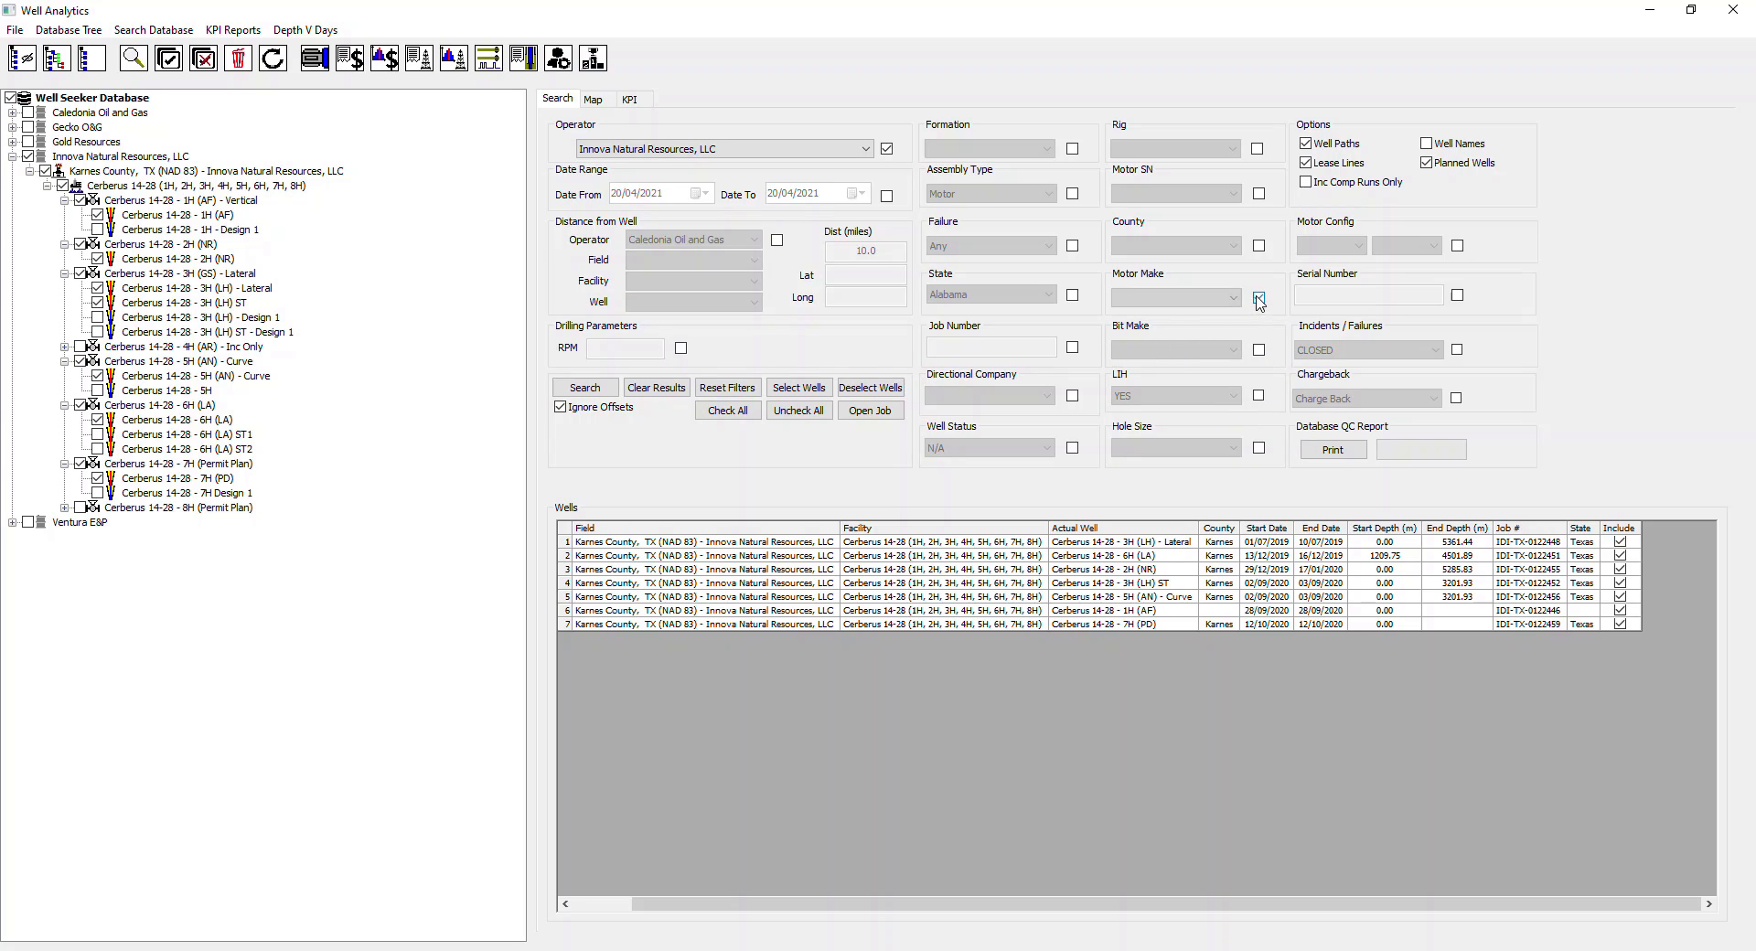
# Step: Look through the options of the Motor Make and County filters, switching each filter on and back off
pyautogui.click(1259, 298)
pyautogui.click(1233, 297)
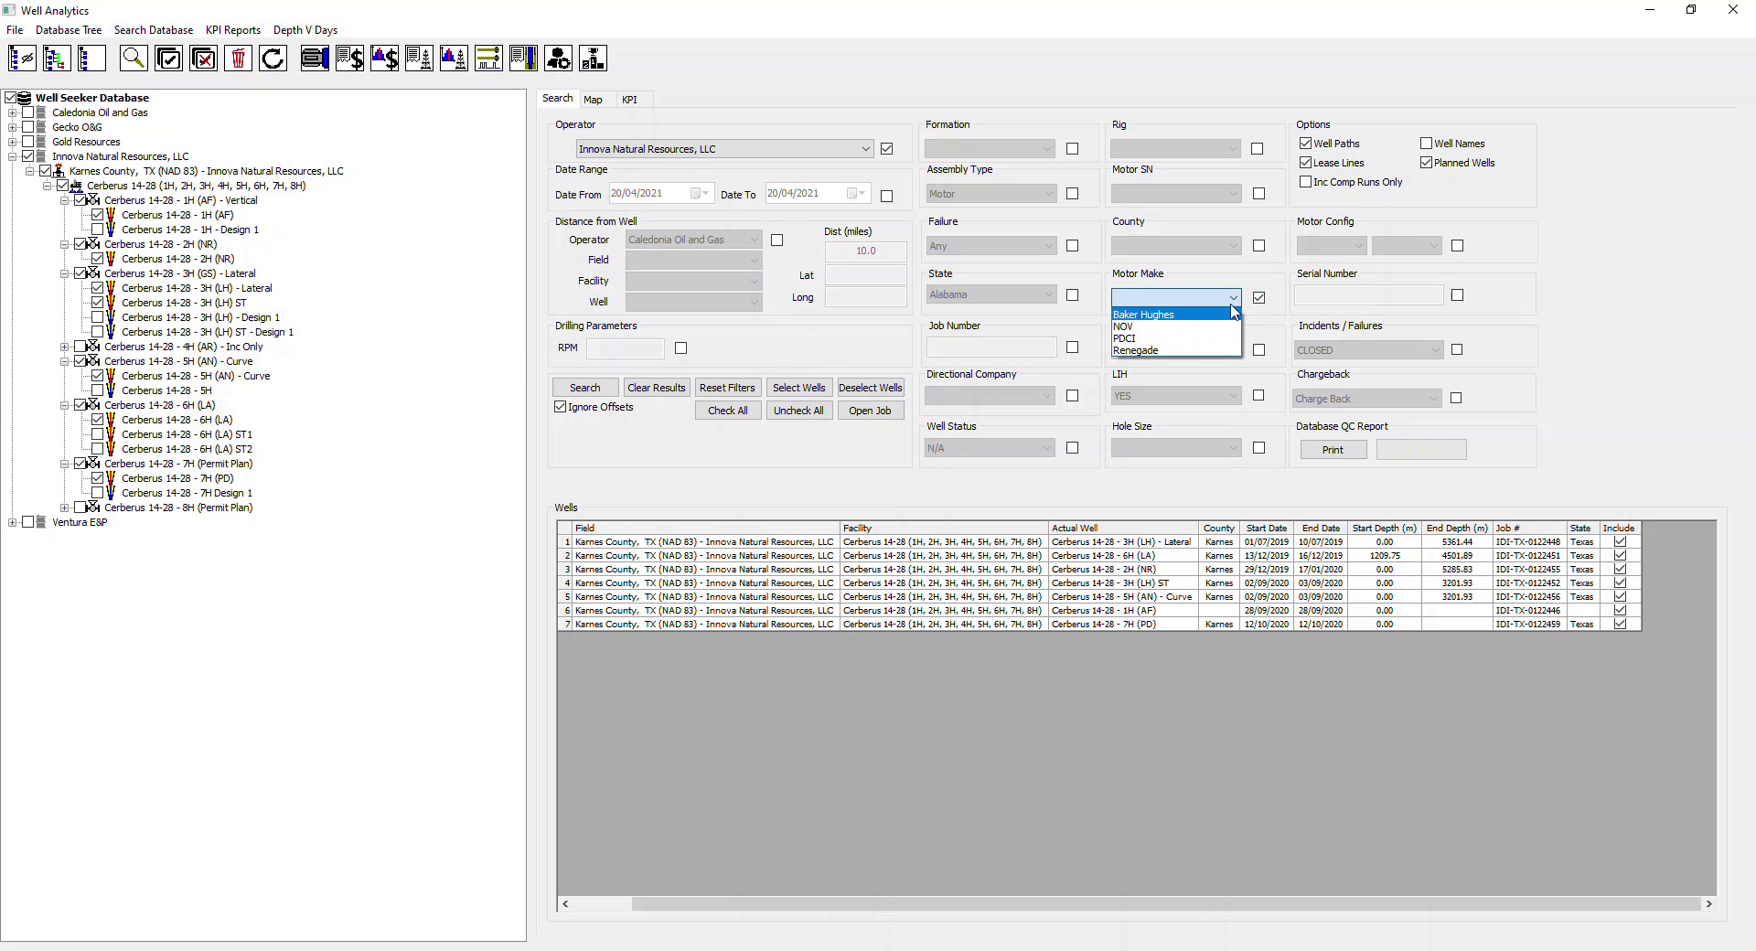
pyautogui.click(1259, 298)
pyautogui.click(1259, 298)
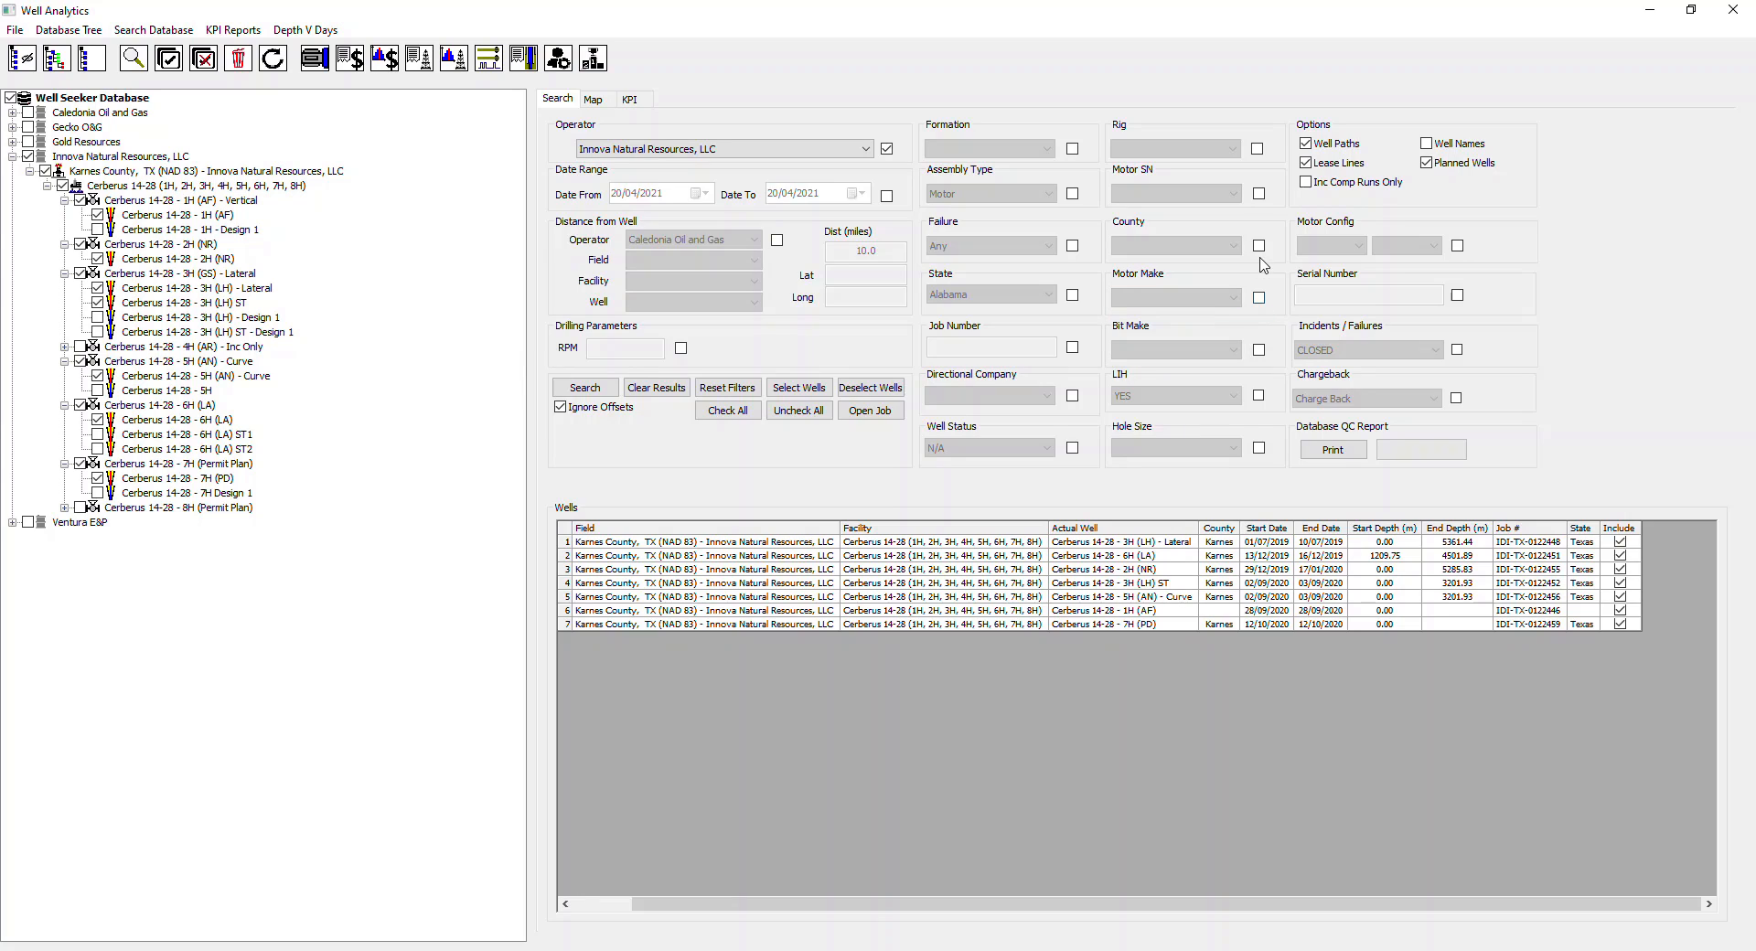
pyautogui.click(1259, 246)
pyautogui.click(1235, 246)
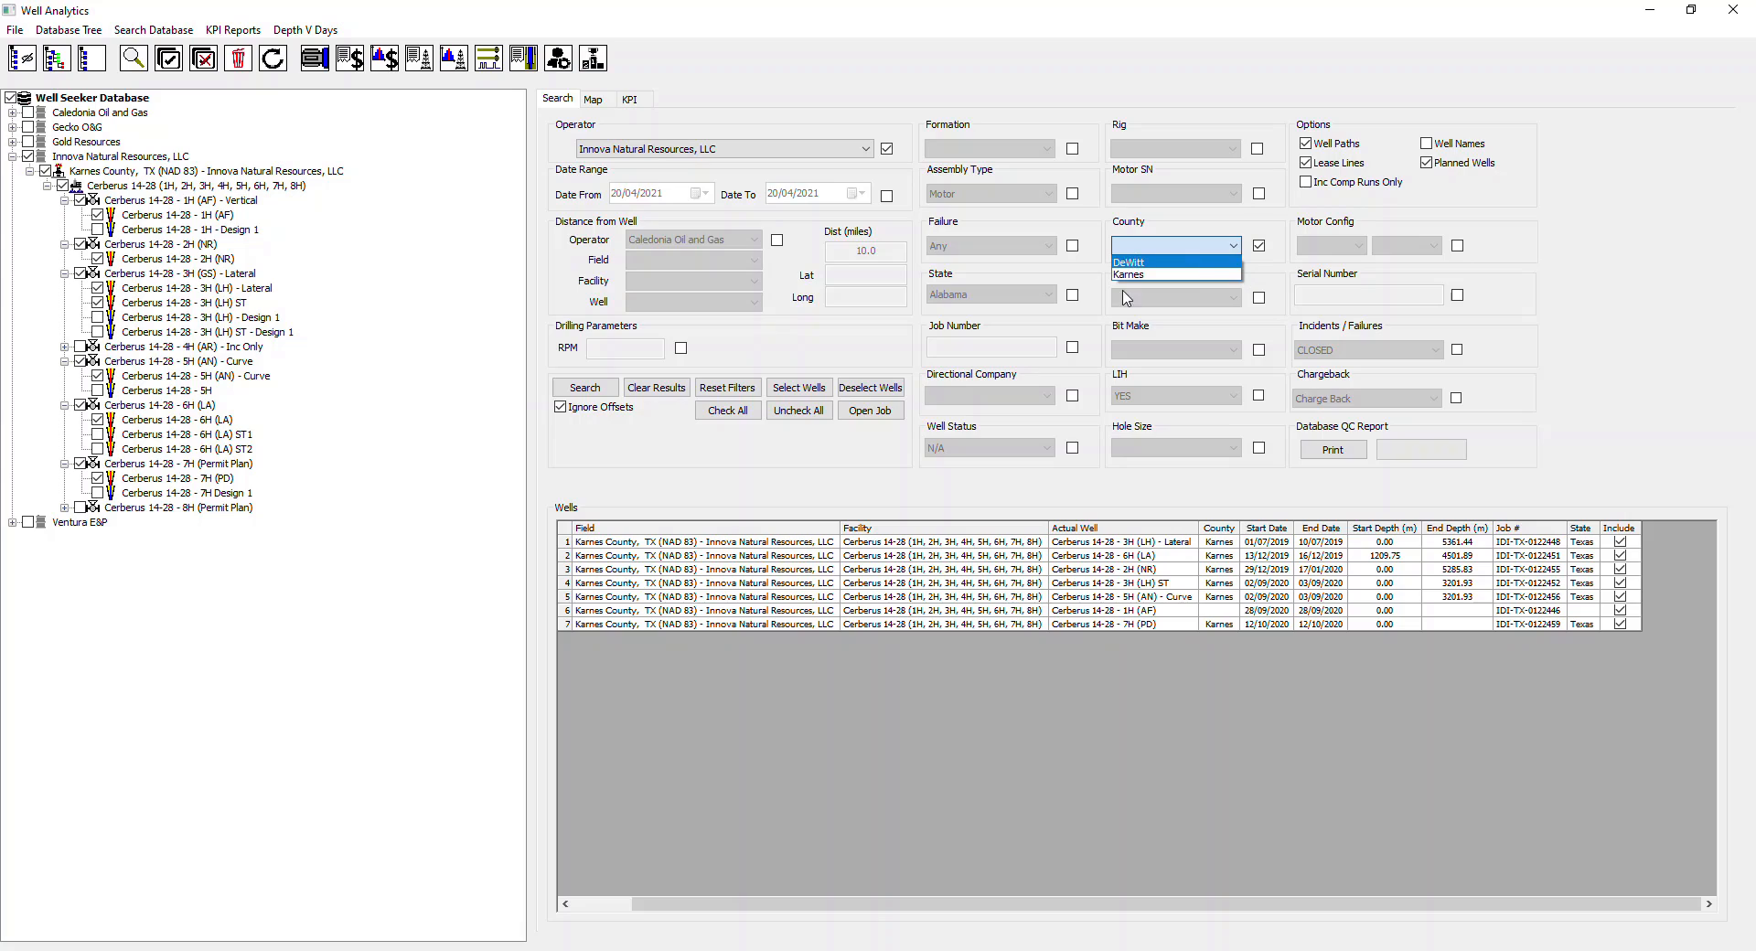
pyautogui.click(1259, 246)
pyautogui.click(1260, 246)
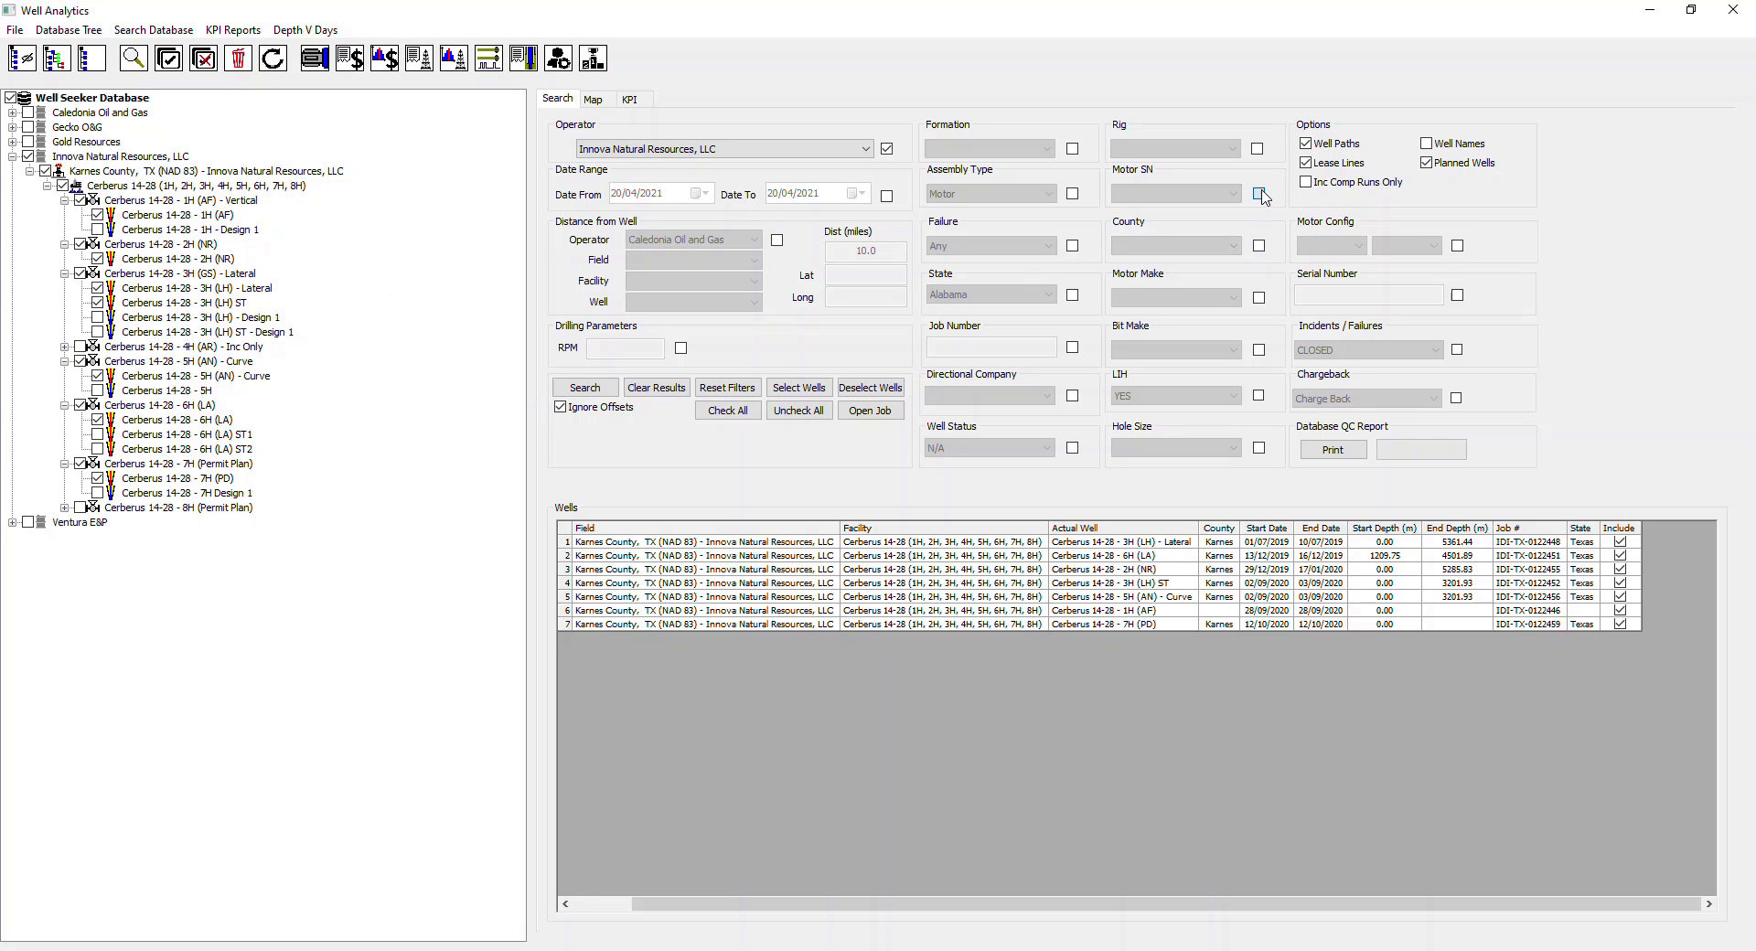
# Step: Browse the serial numbers offered by the Motor SN filter and switch the filter back off
pyautogui.click(1259, 194)
pyautogui.click(1184, 193)
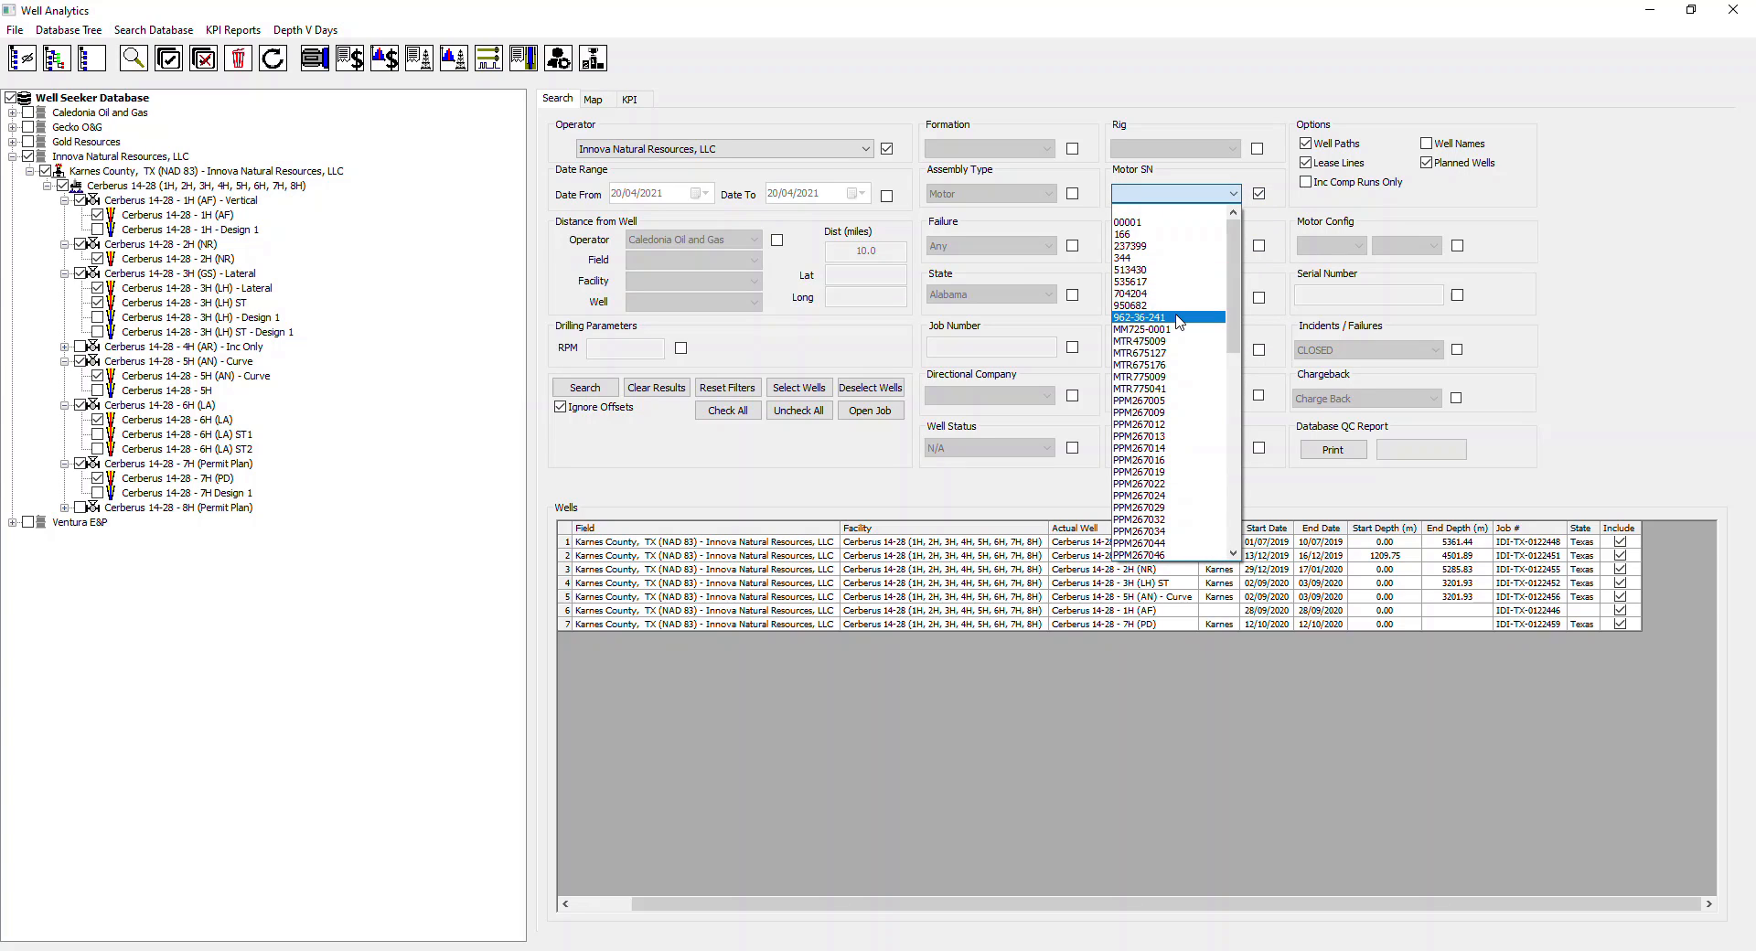
pyautogui.scroll(-5, 1191, 311)
pyautogui.scroll(-9, 1196, 338)
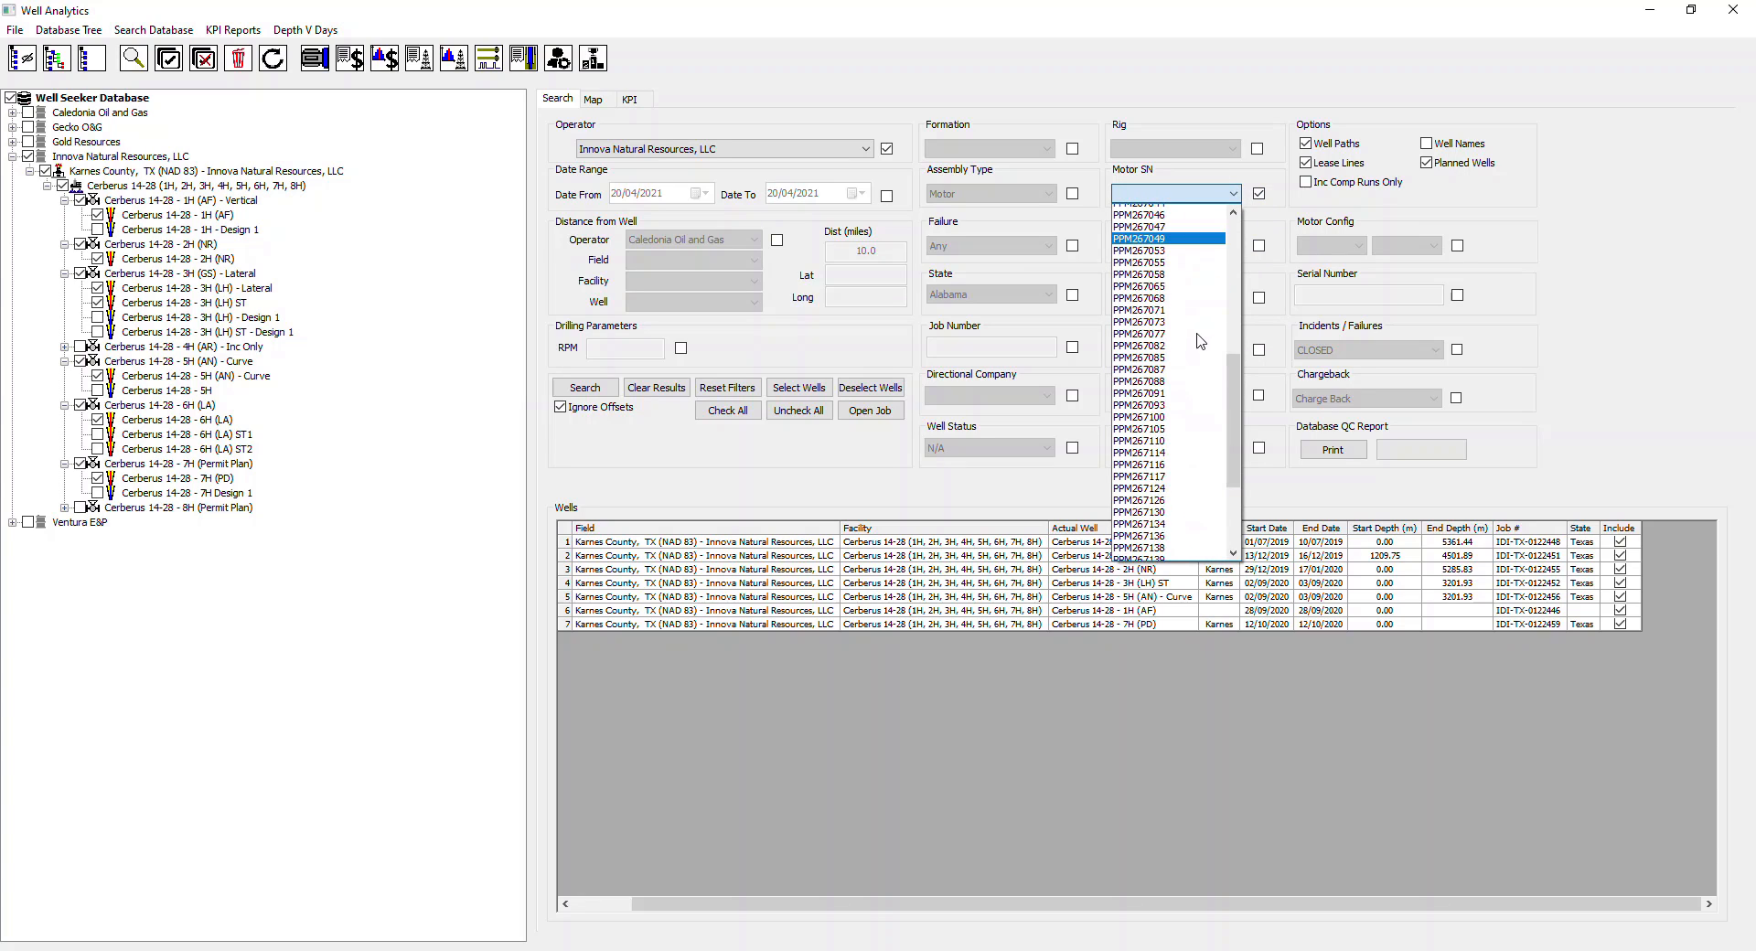
pyautogui.scroll(14, 1198, 339)
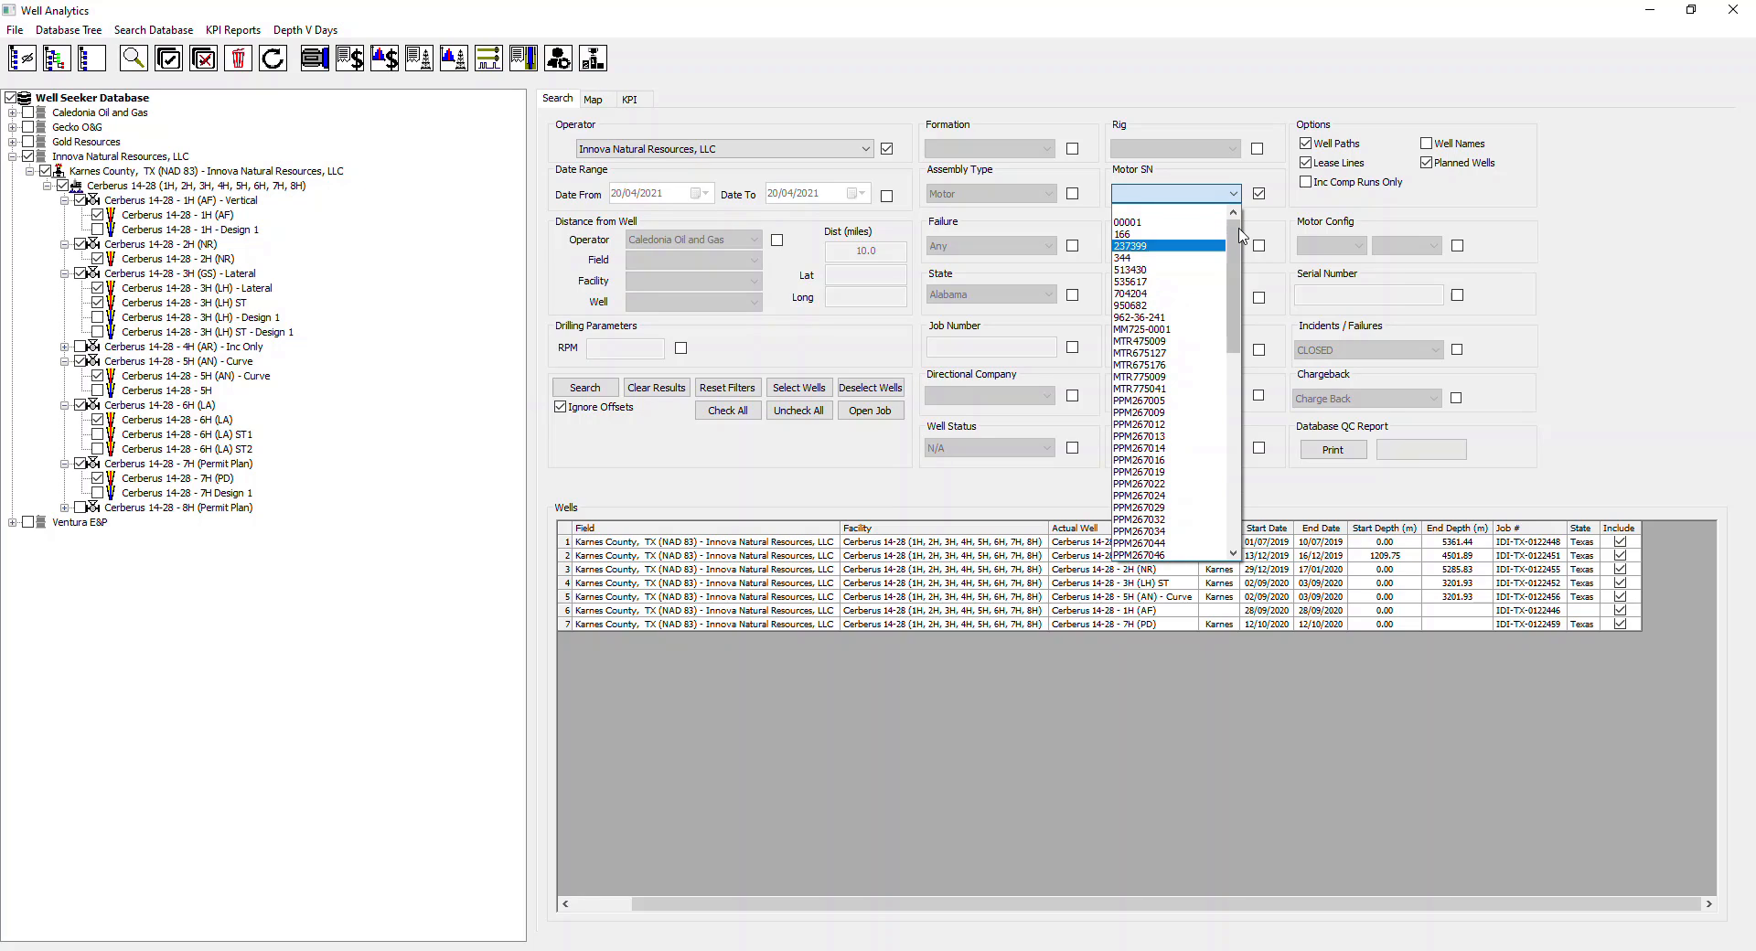
pyautogui.click(1260, 196)
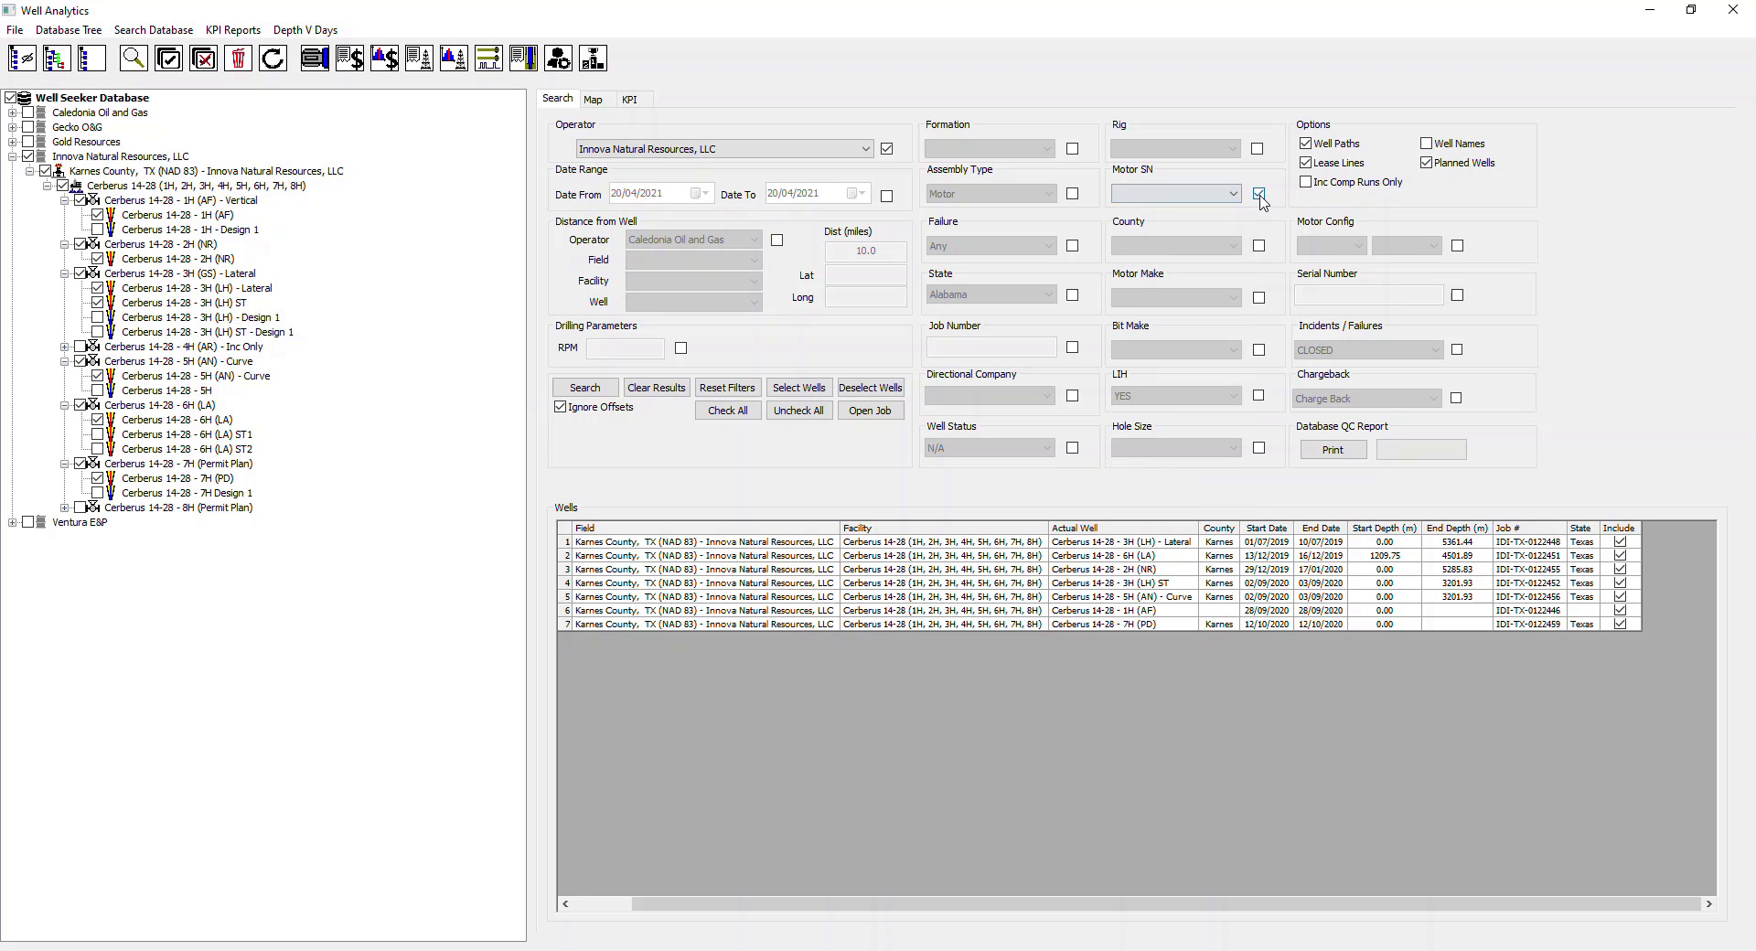
pyautogui.click(1260, 195)
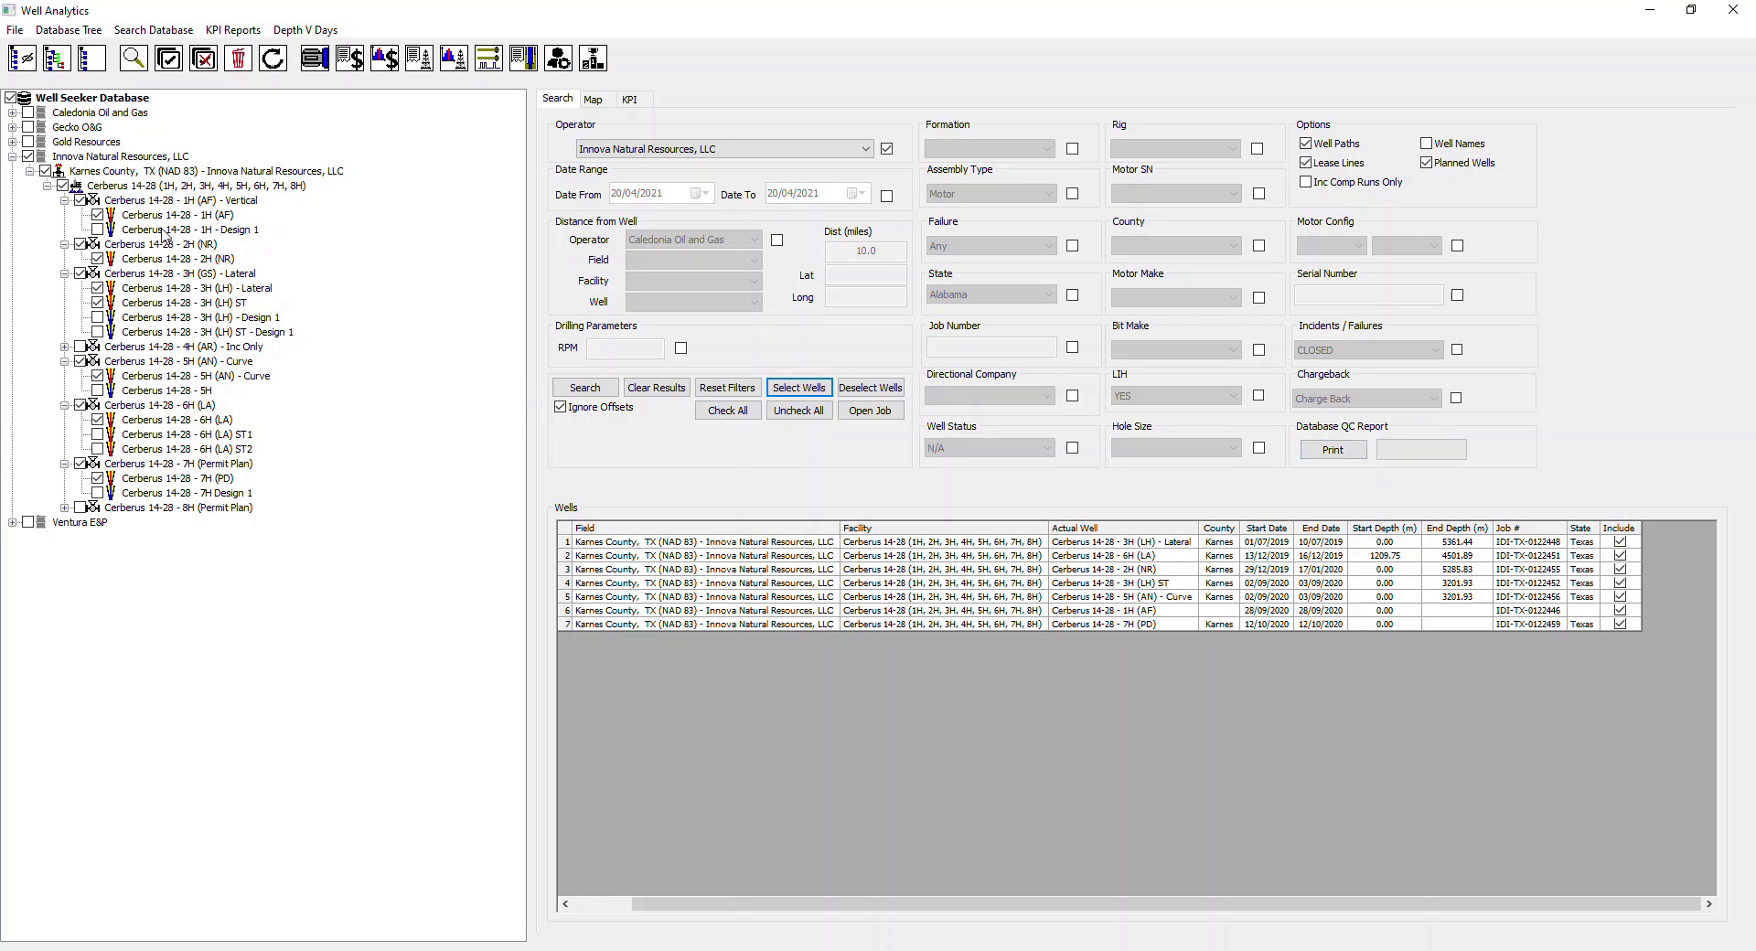
# Step: Print the Database QC Report for the selected wells, review its columns across to VS Azi in Excel, and close the workbook
pyautogui.click(1354, 449)
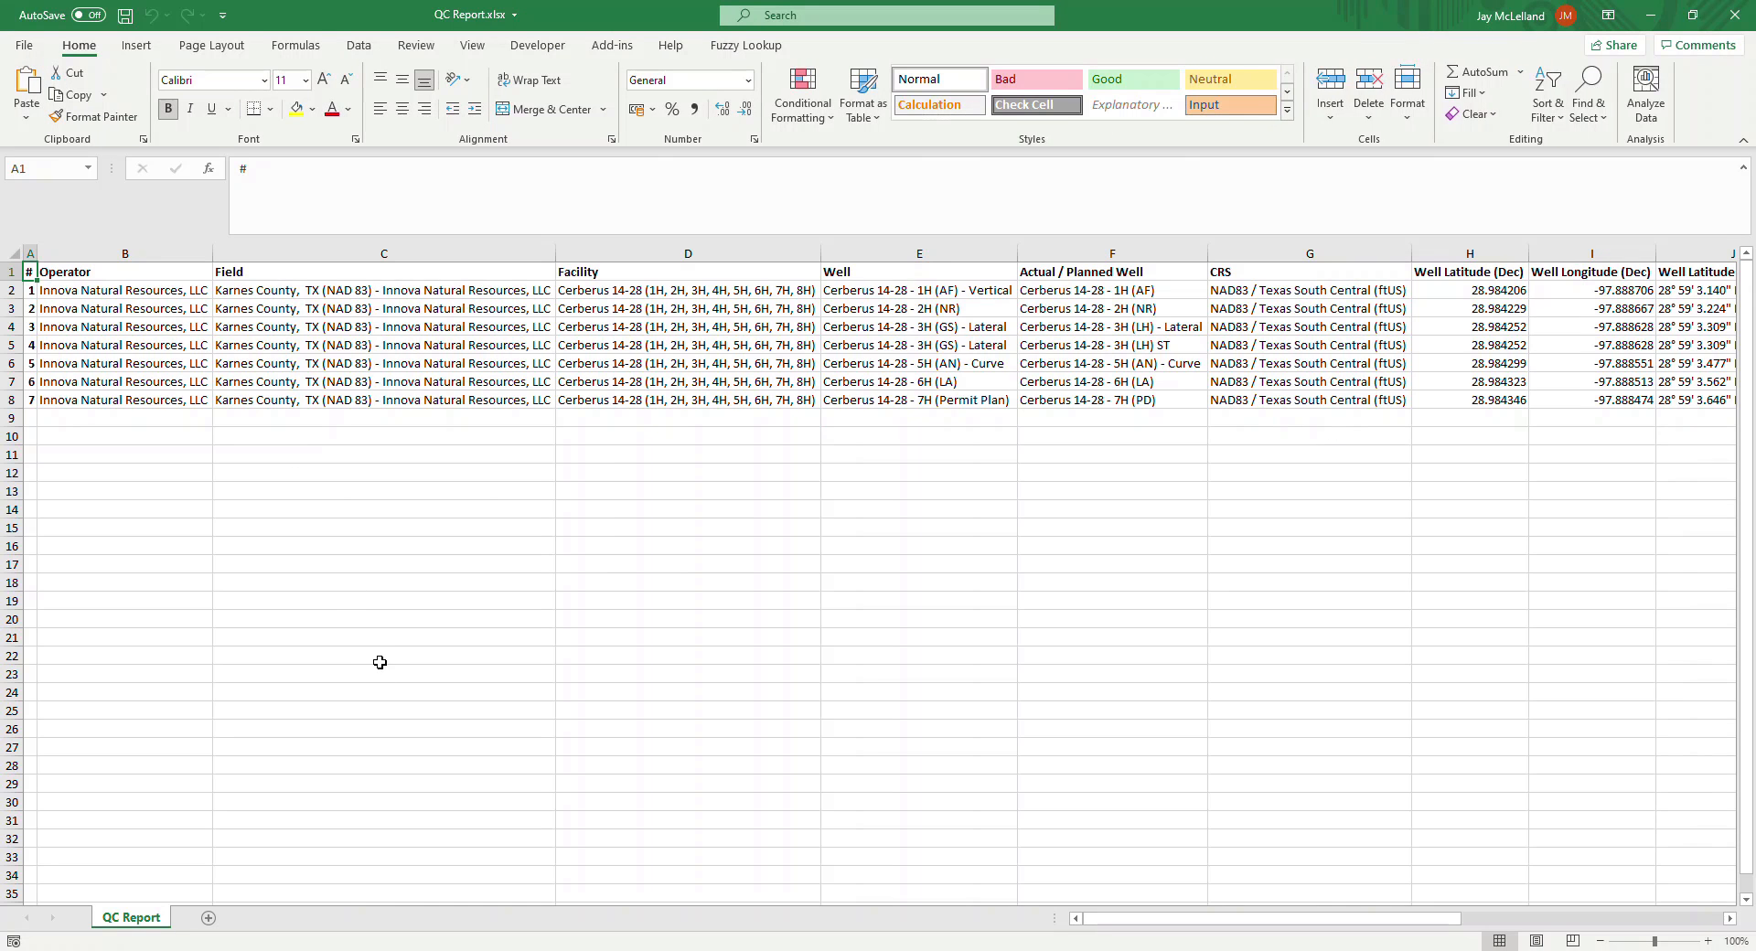
pyautogui.moveTo(1112, 921); pyautogui.dragTo(1409, 948)
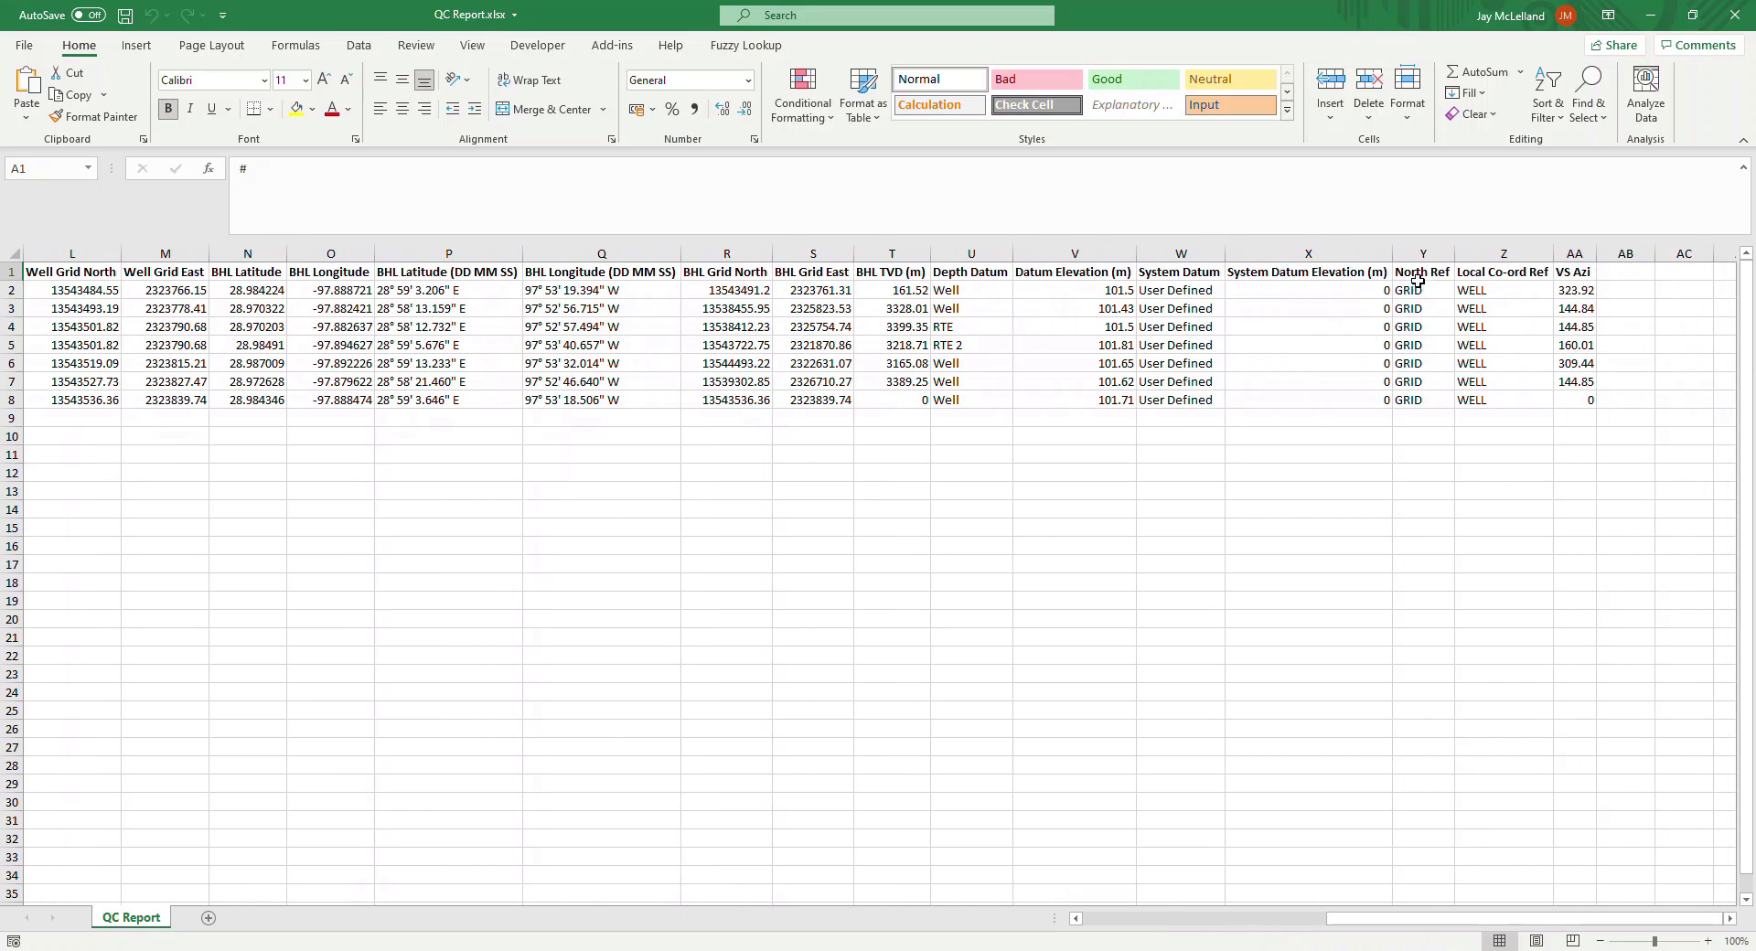
pyautogui.moveTo(1350, 918); pyautogui.dragTo(990, 906)
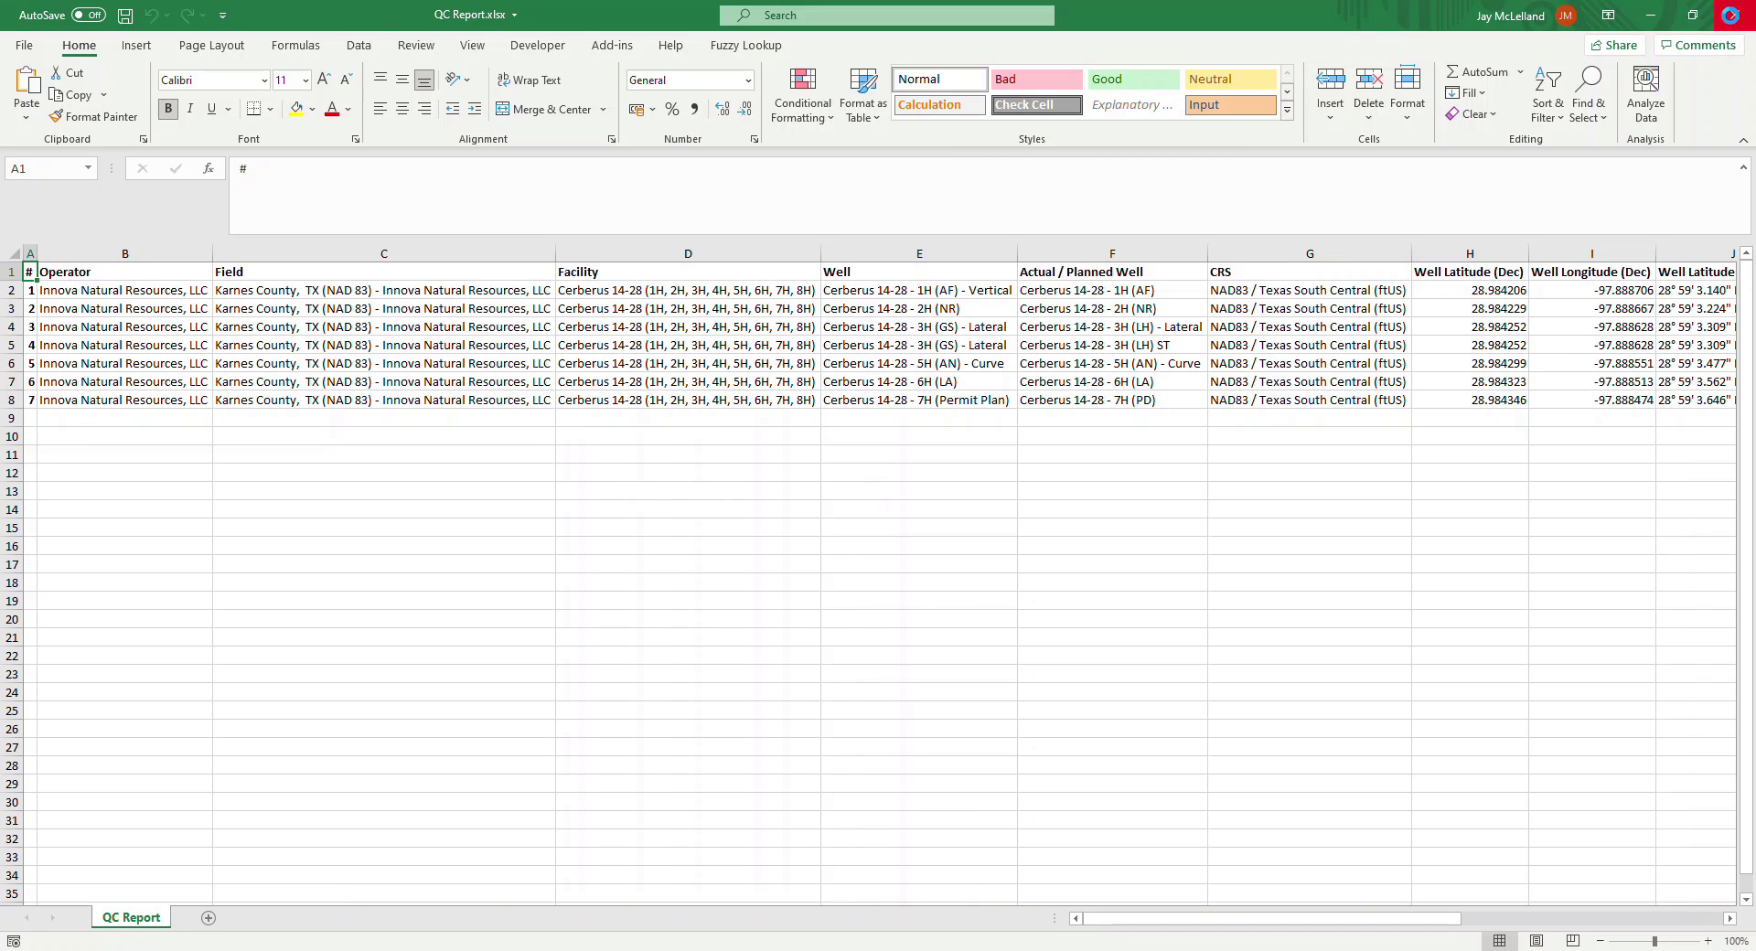
pyautogui.click(1731, 15)
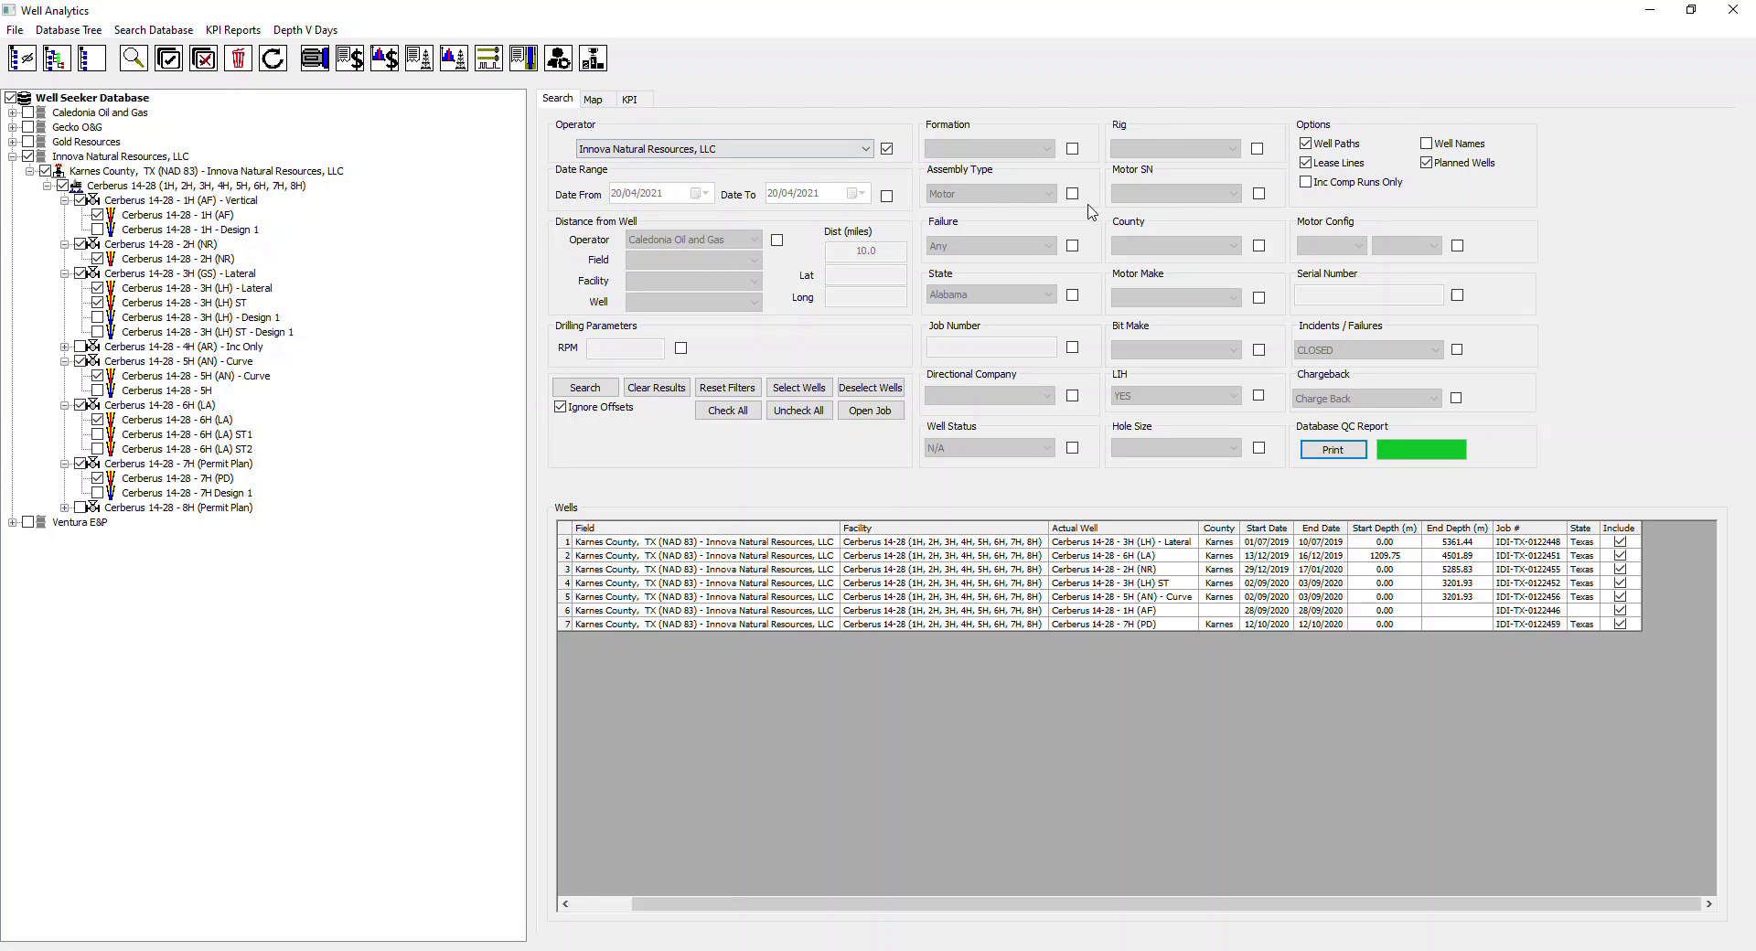
# Step: Show the selected wells on the map and view the marker details of well Cerberus 14-28 - 2H (NR)
pyautogui.click(595, 100)
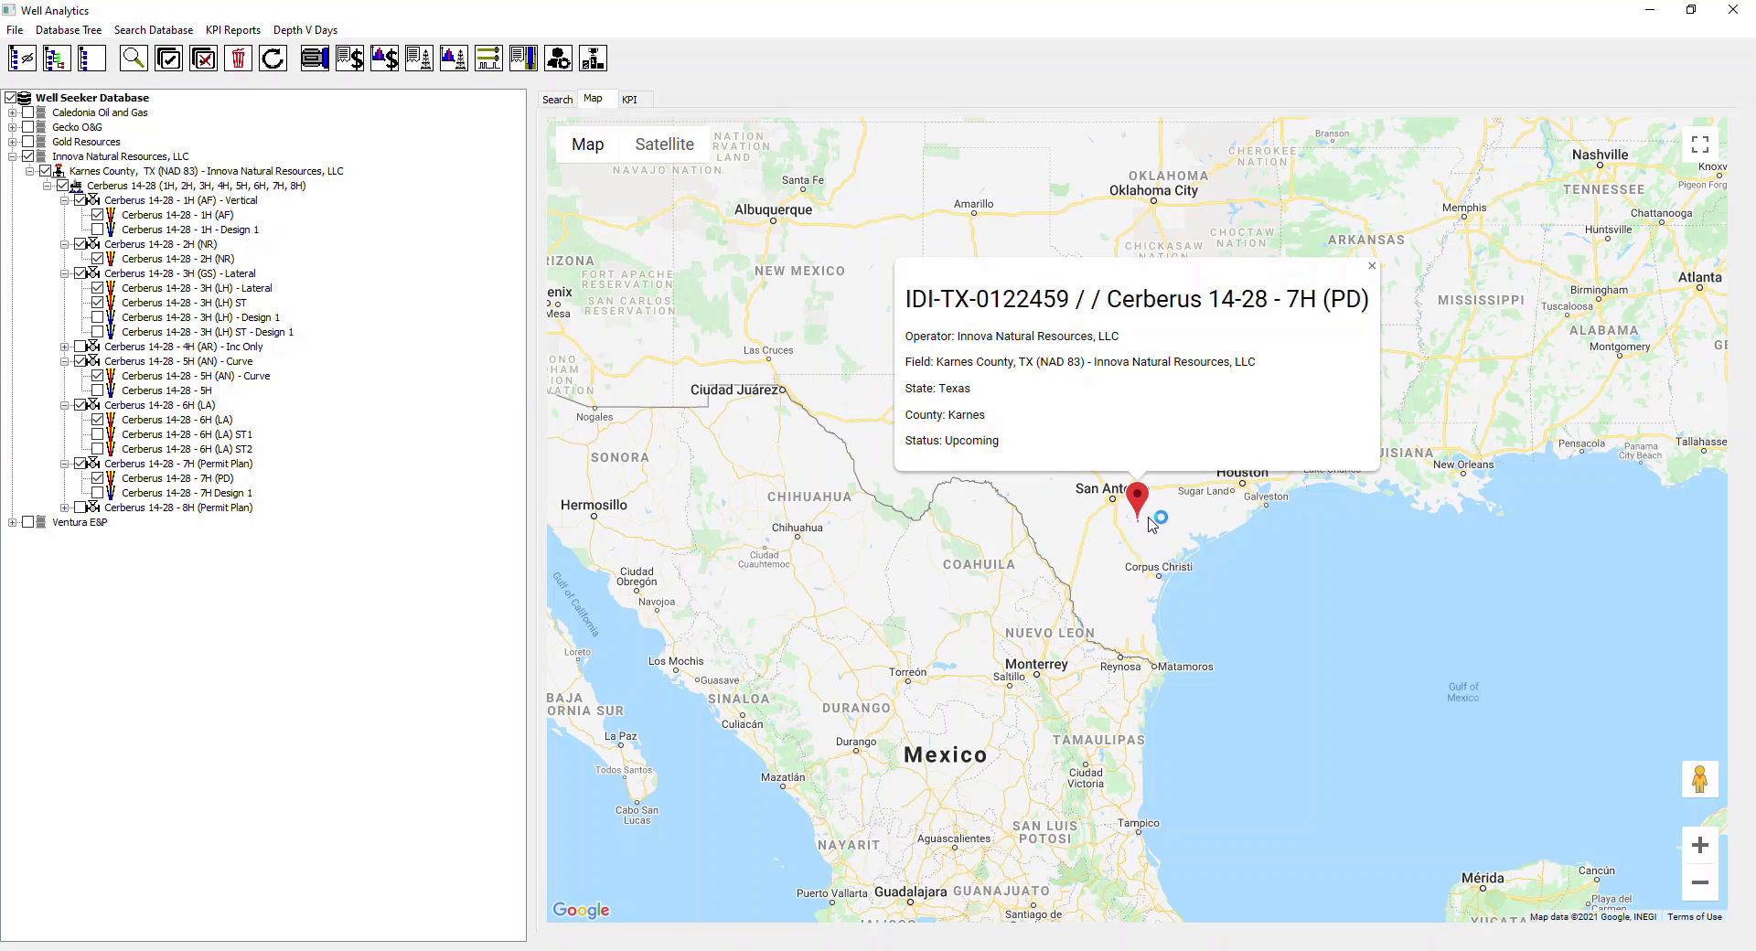
pyautogui.scroll(3, 1143, 521)
pyautogui.scroll(5, 1100, 544)
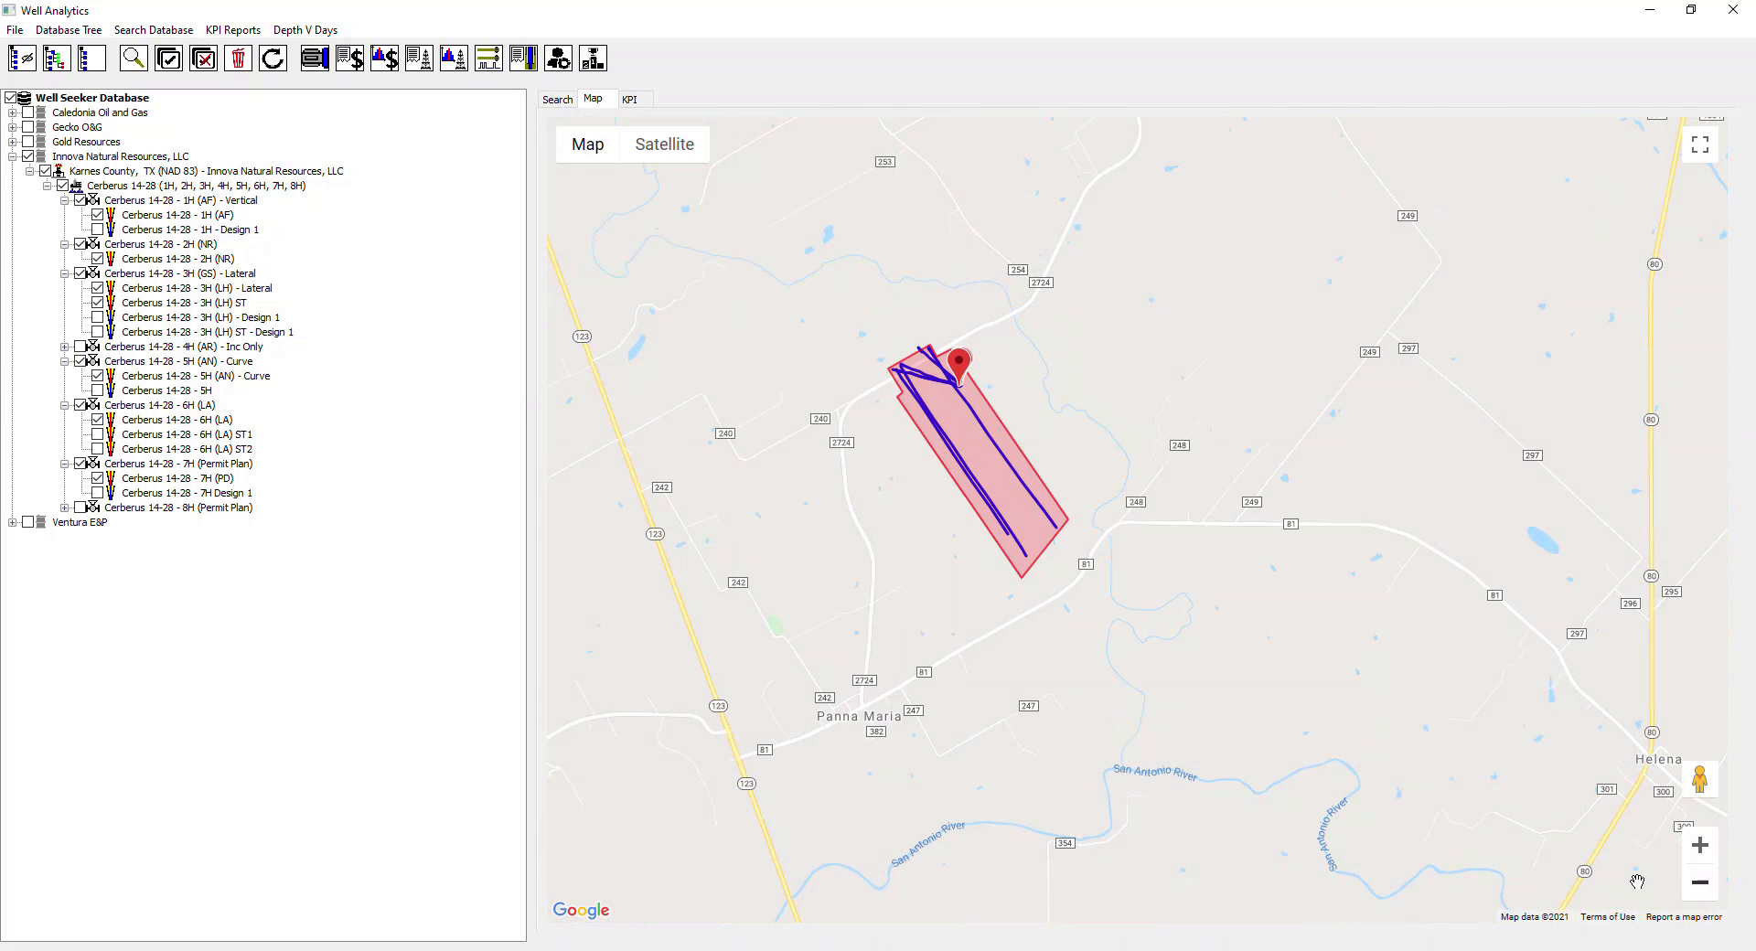
pyautogui.moveTo(947, 378); pyautogui.dragTo(952, 427)
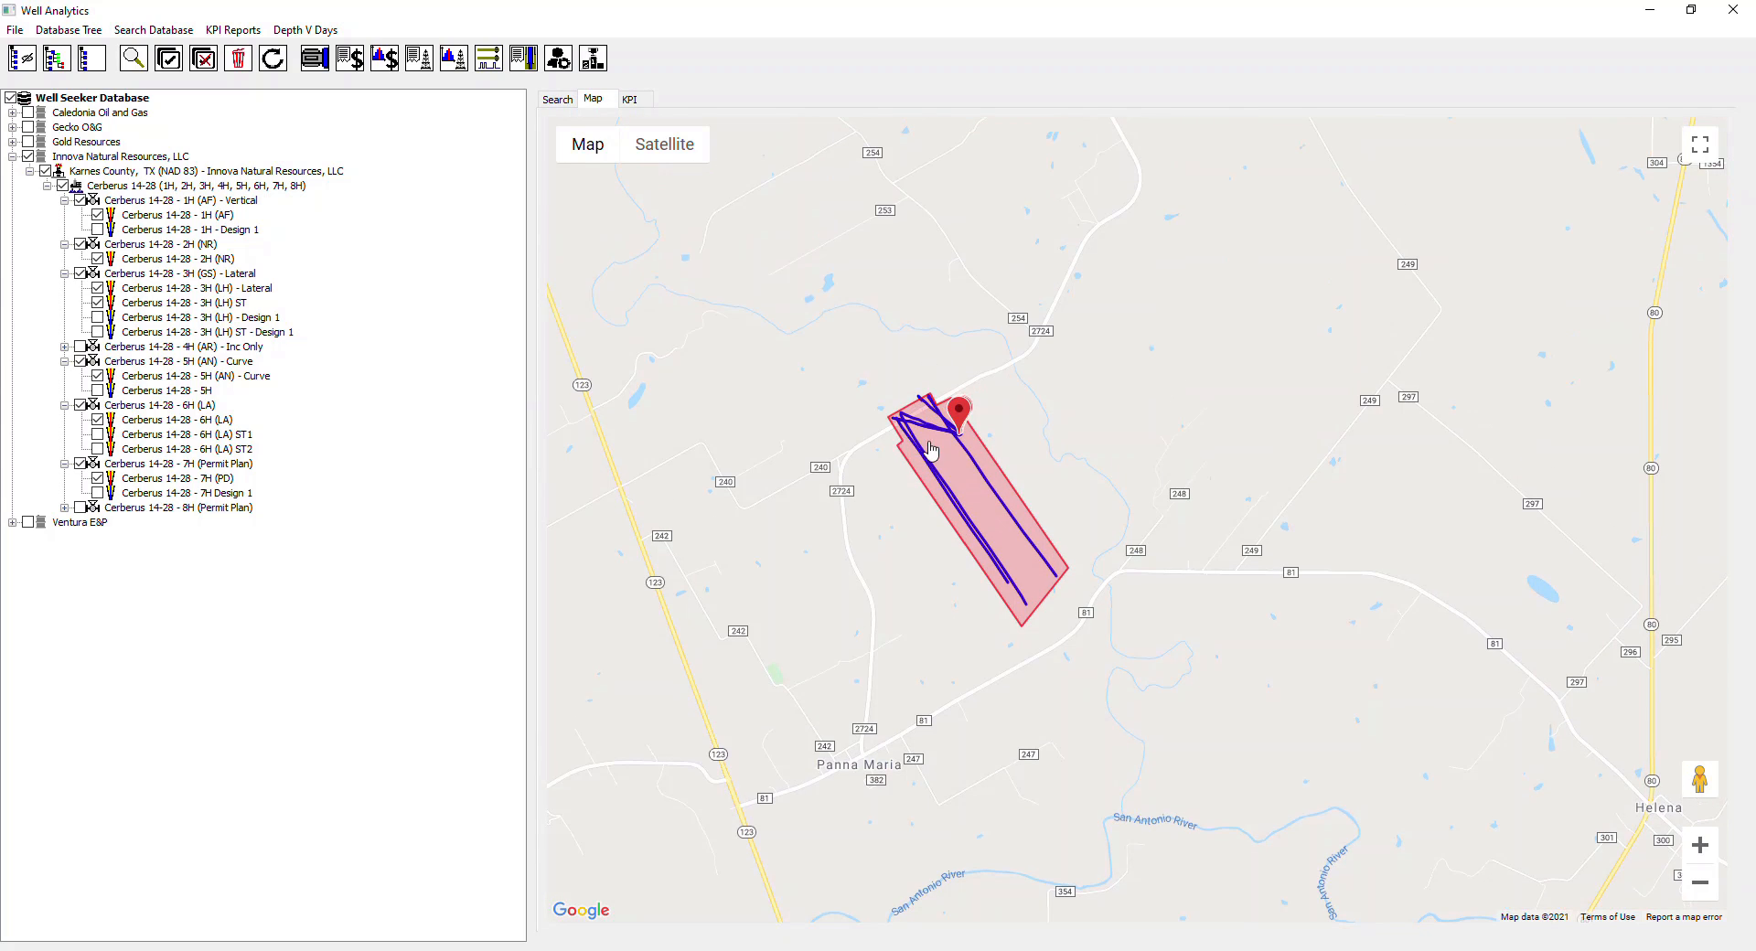
pyautogui.click(957, 432)
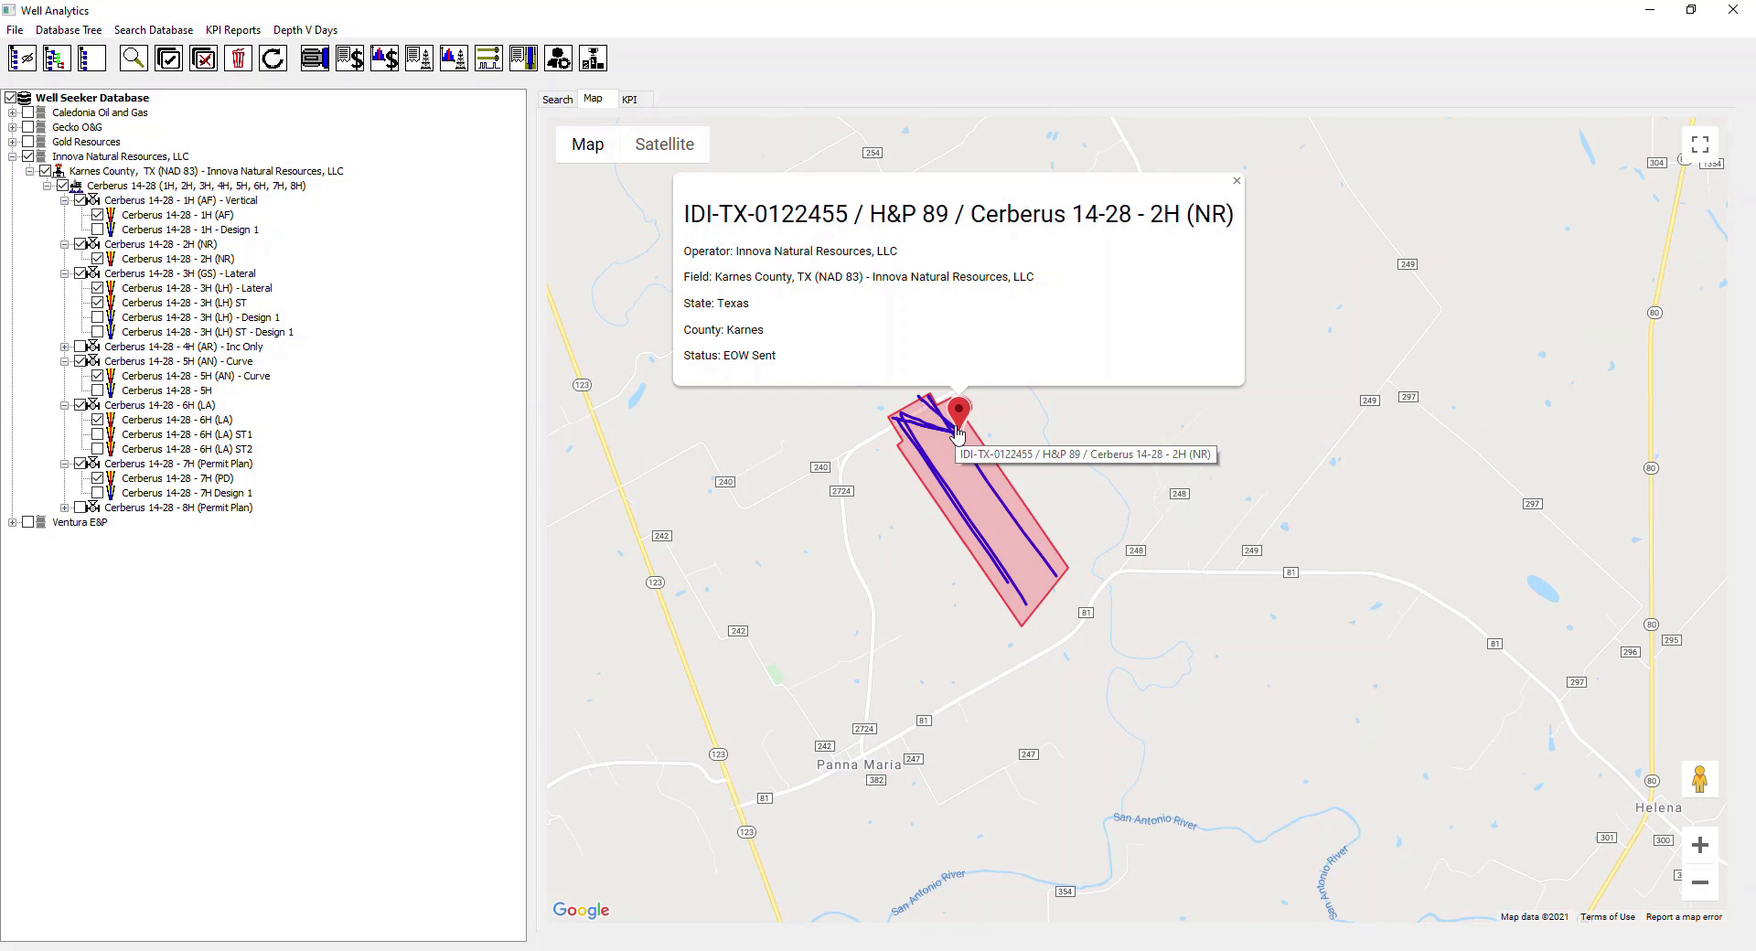
pyautogui.click(958, 431)
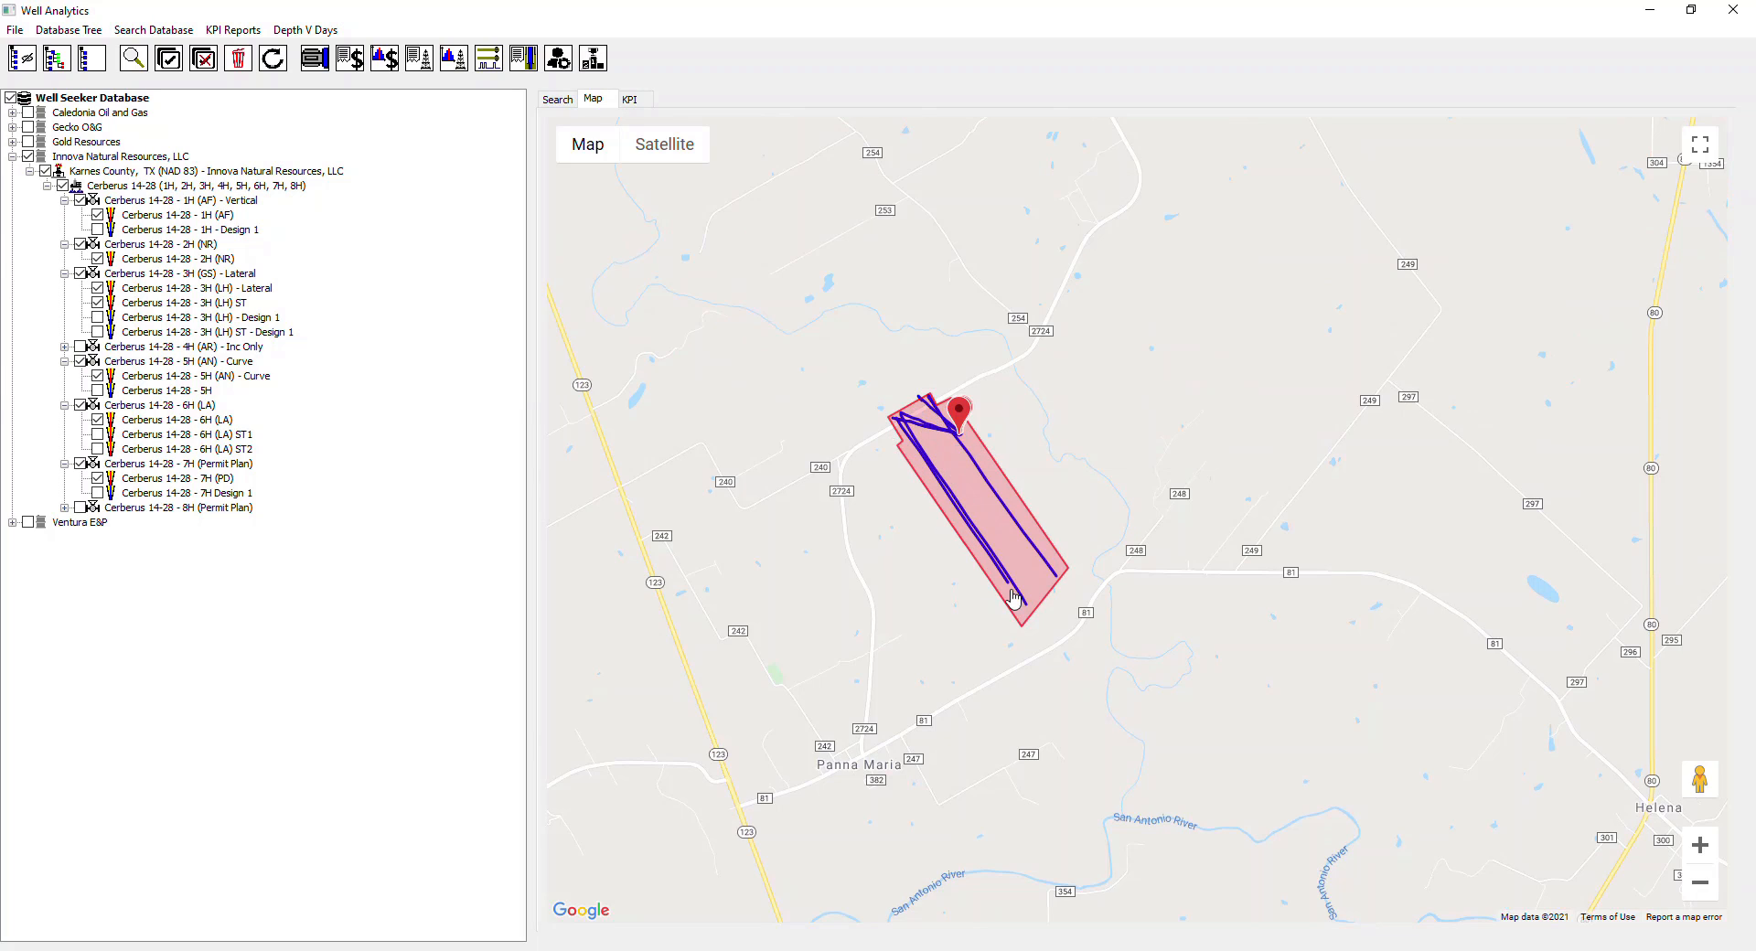
# Step: Toggle the Planned Wells option and show the Cerberus 14-28 lease and well paths on the map in Satellite view
pyautogui.click(560, 100)
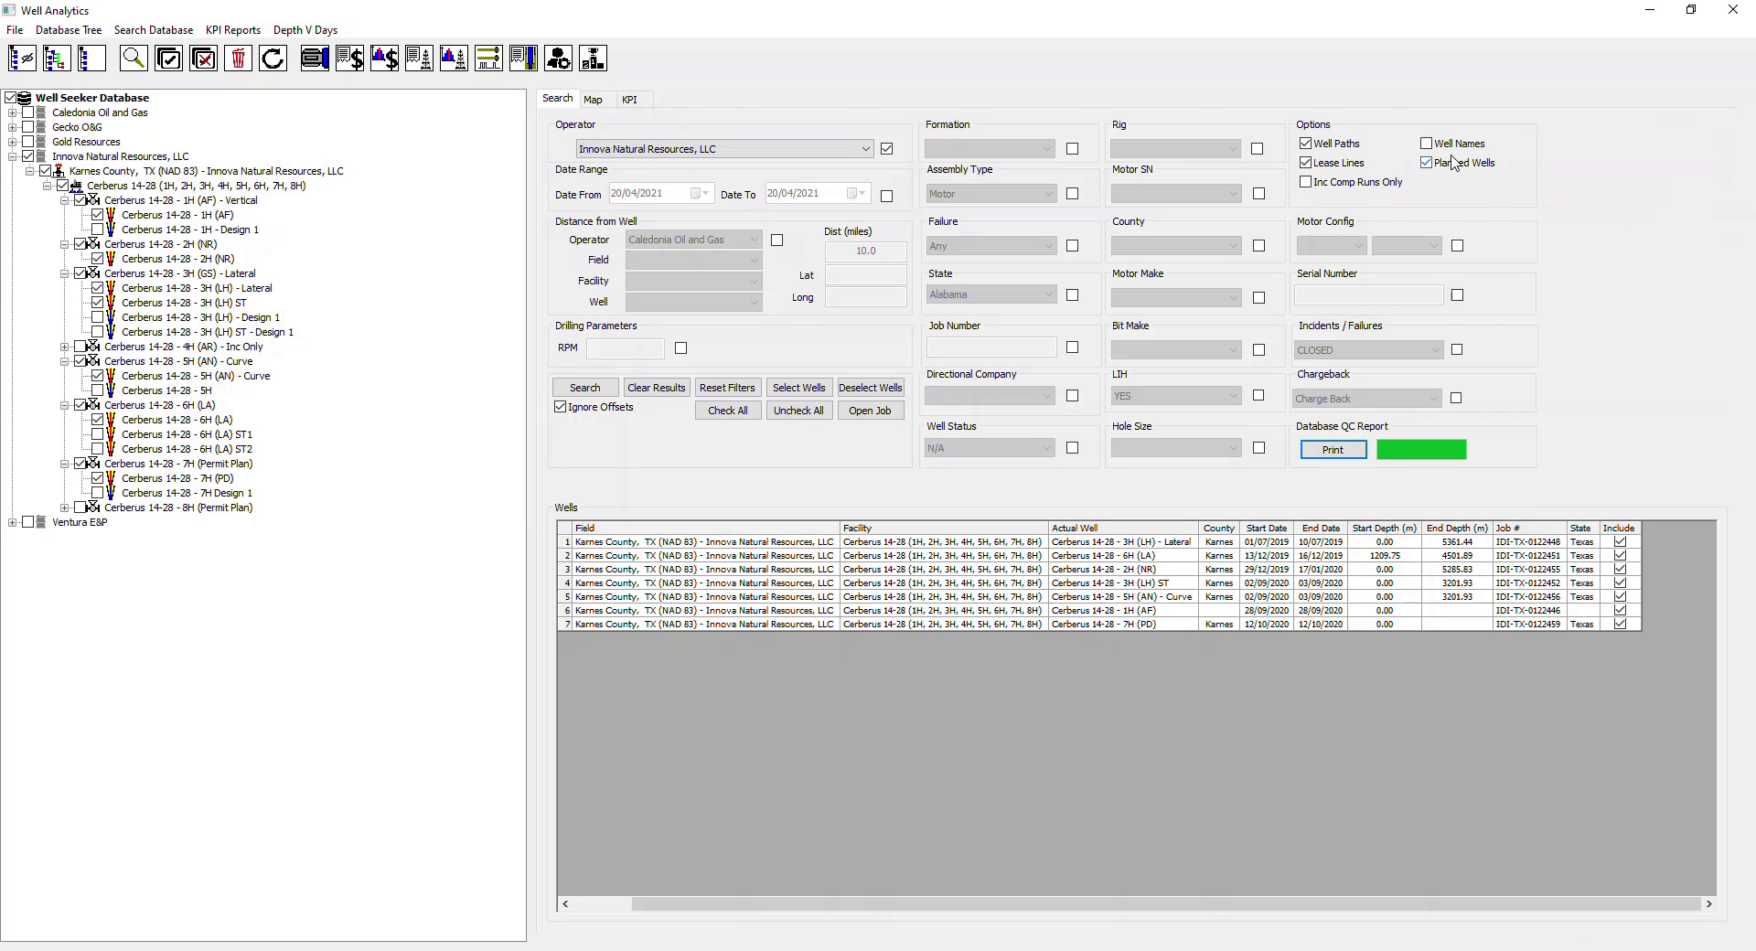
pyautogui.click(1423, 163)
pyautogui.click(592, 101)
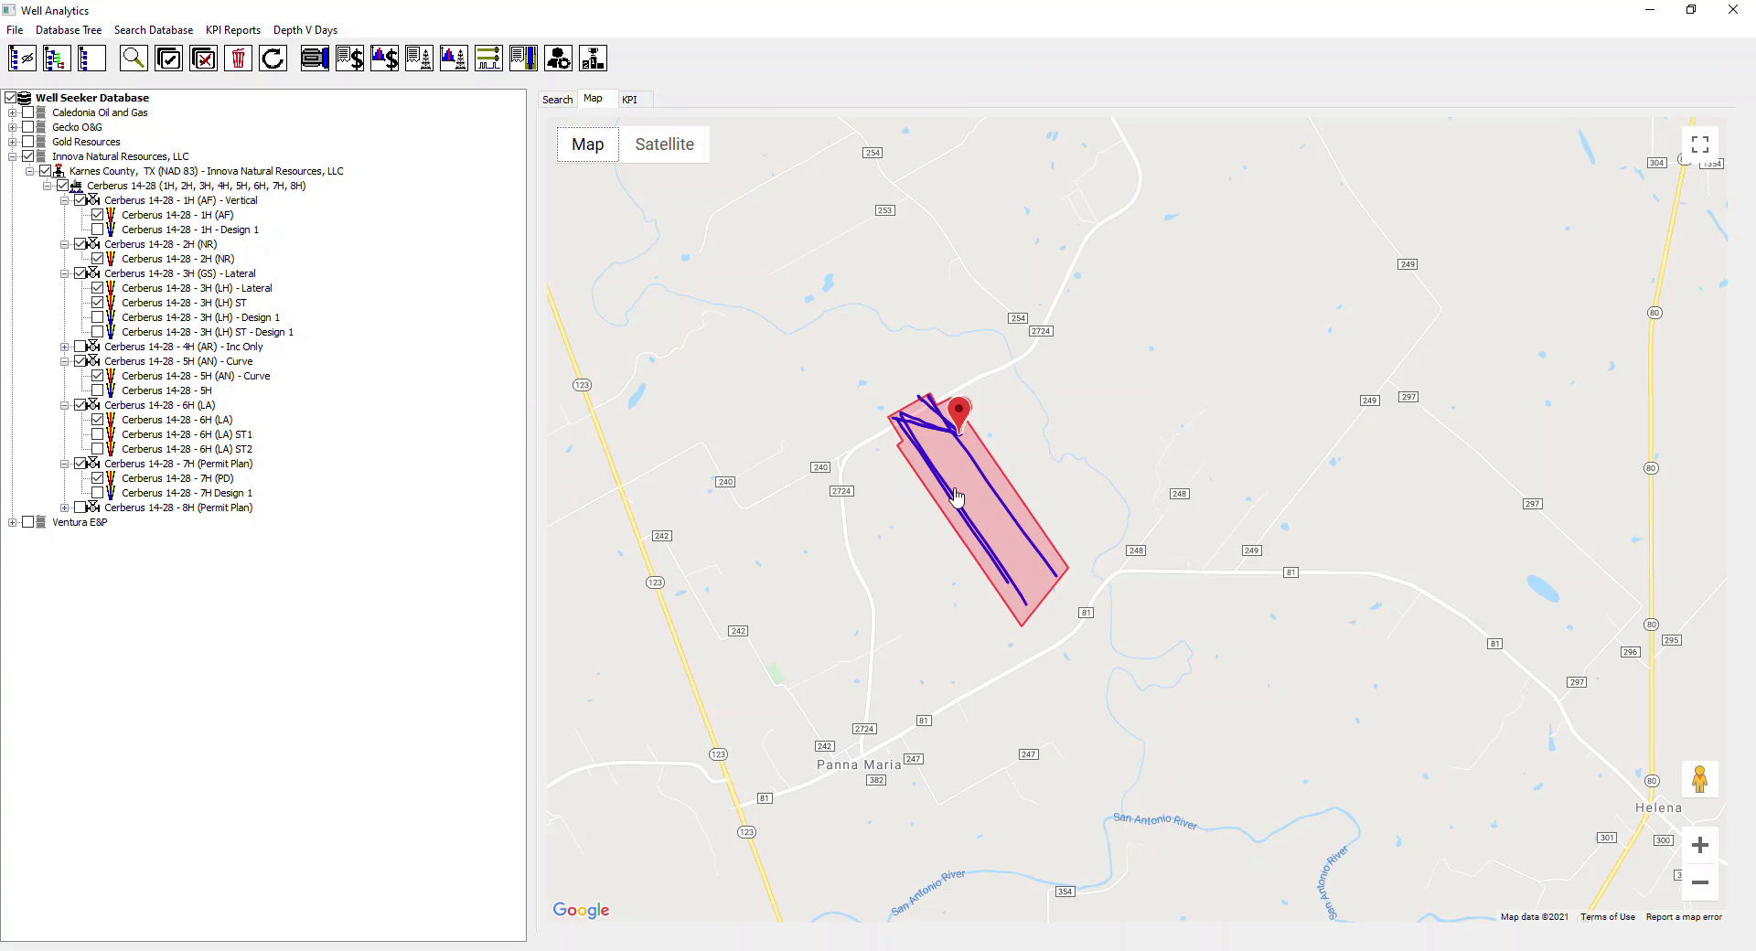
pyautogui.scroll(1, 937, 439)
pyautogui.moveTo(938, 436); pyautogui.dragTo(975, 474)
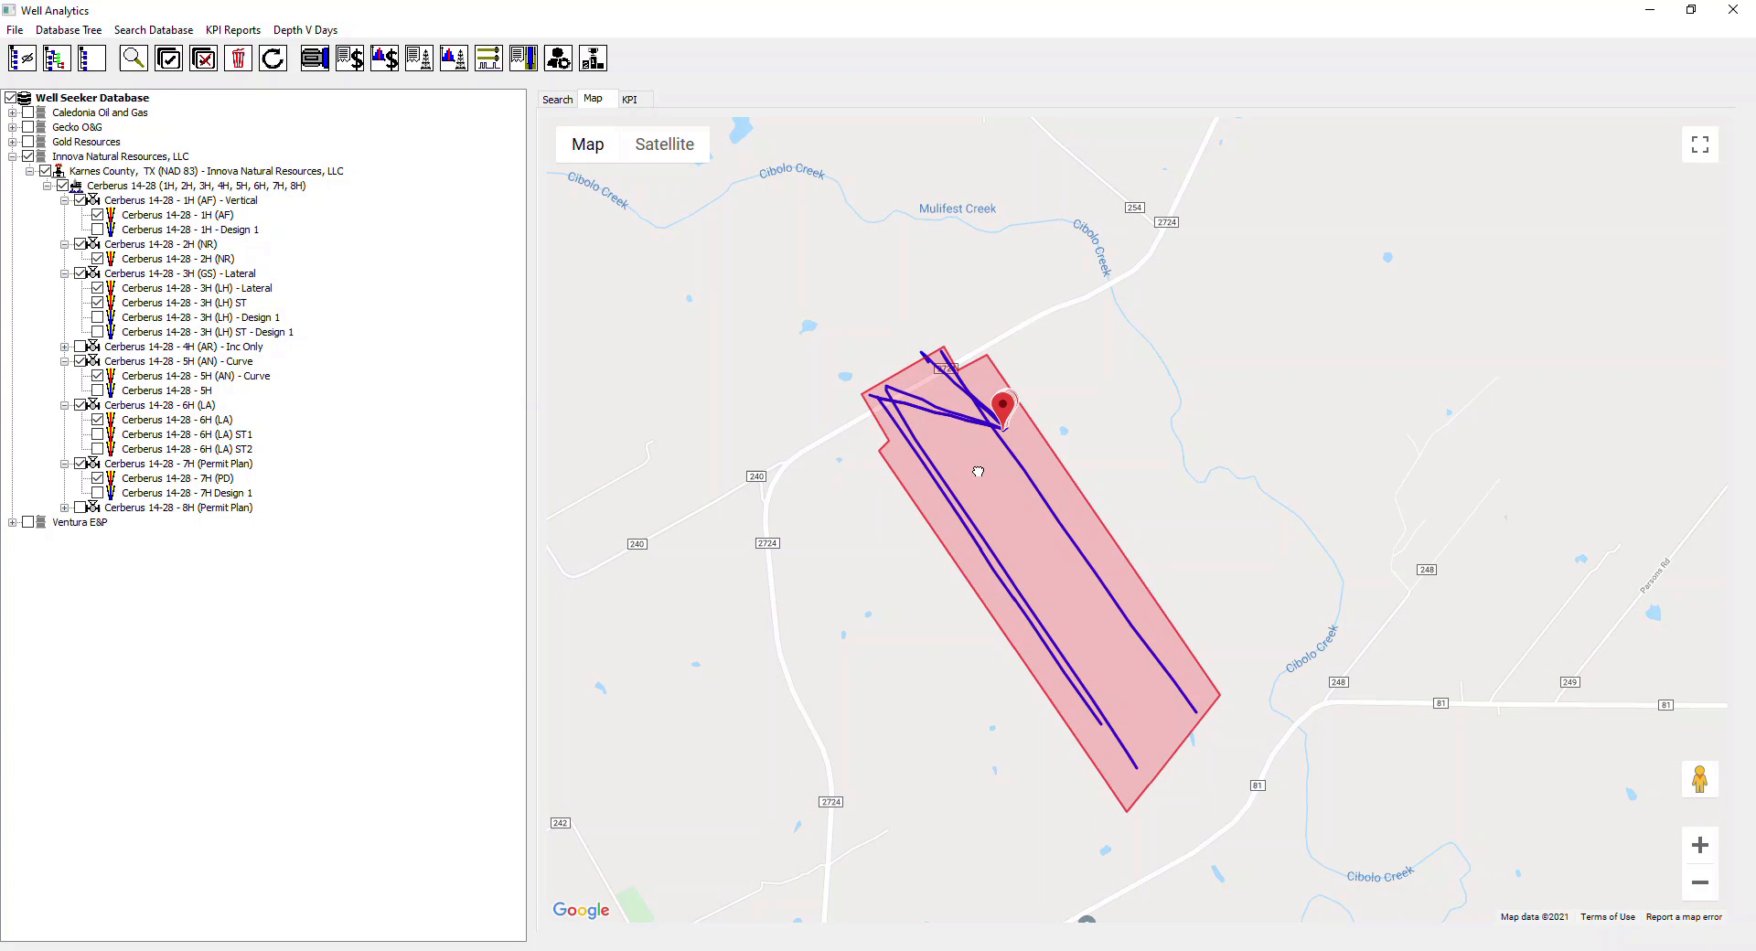
pyautogui.click(660, 144)
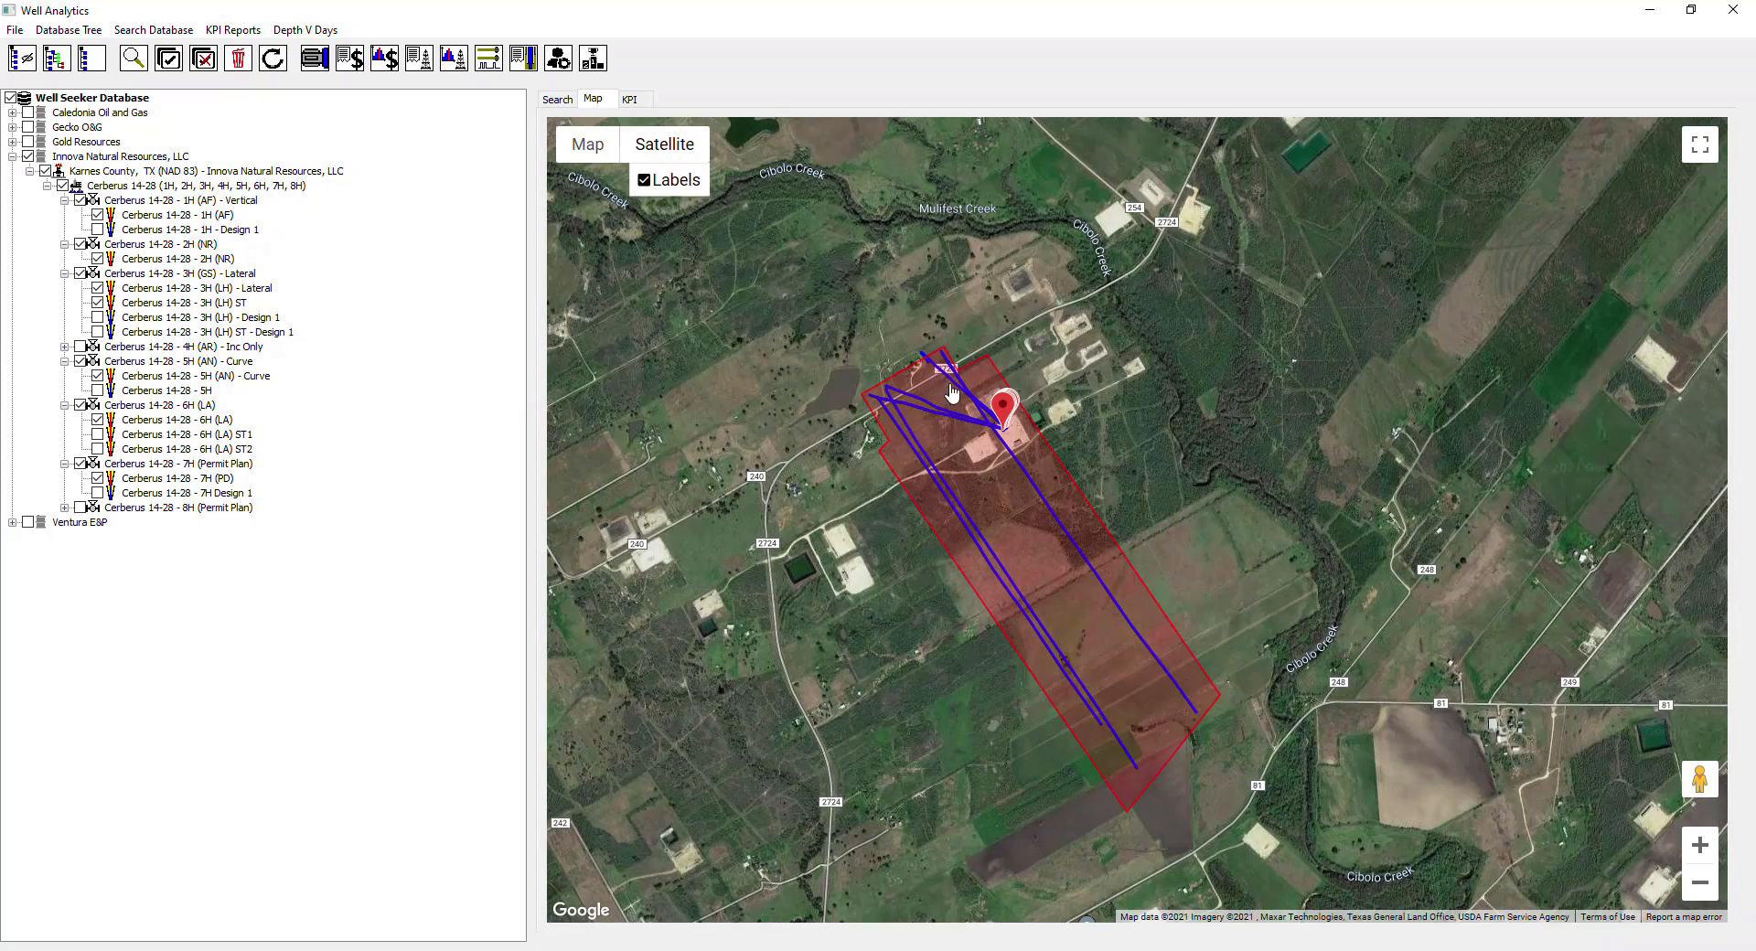
# Step: Examine the individual well markers and the pad of the Cerberus 14-28 wells up close in the satellite imagery
pyautogui.scroll(1, 1024, 485)
pyautogui.scroll(2, 1024, 488)
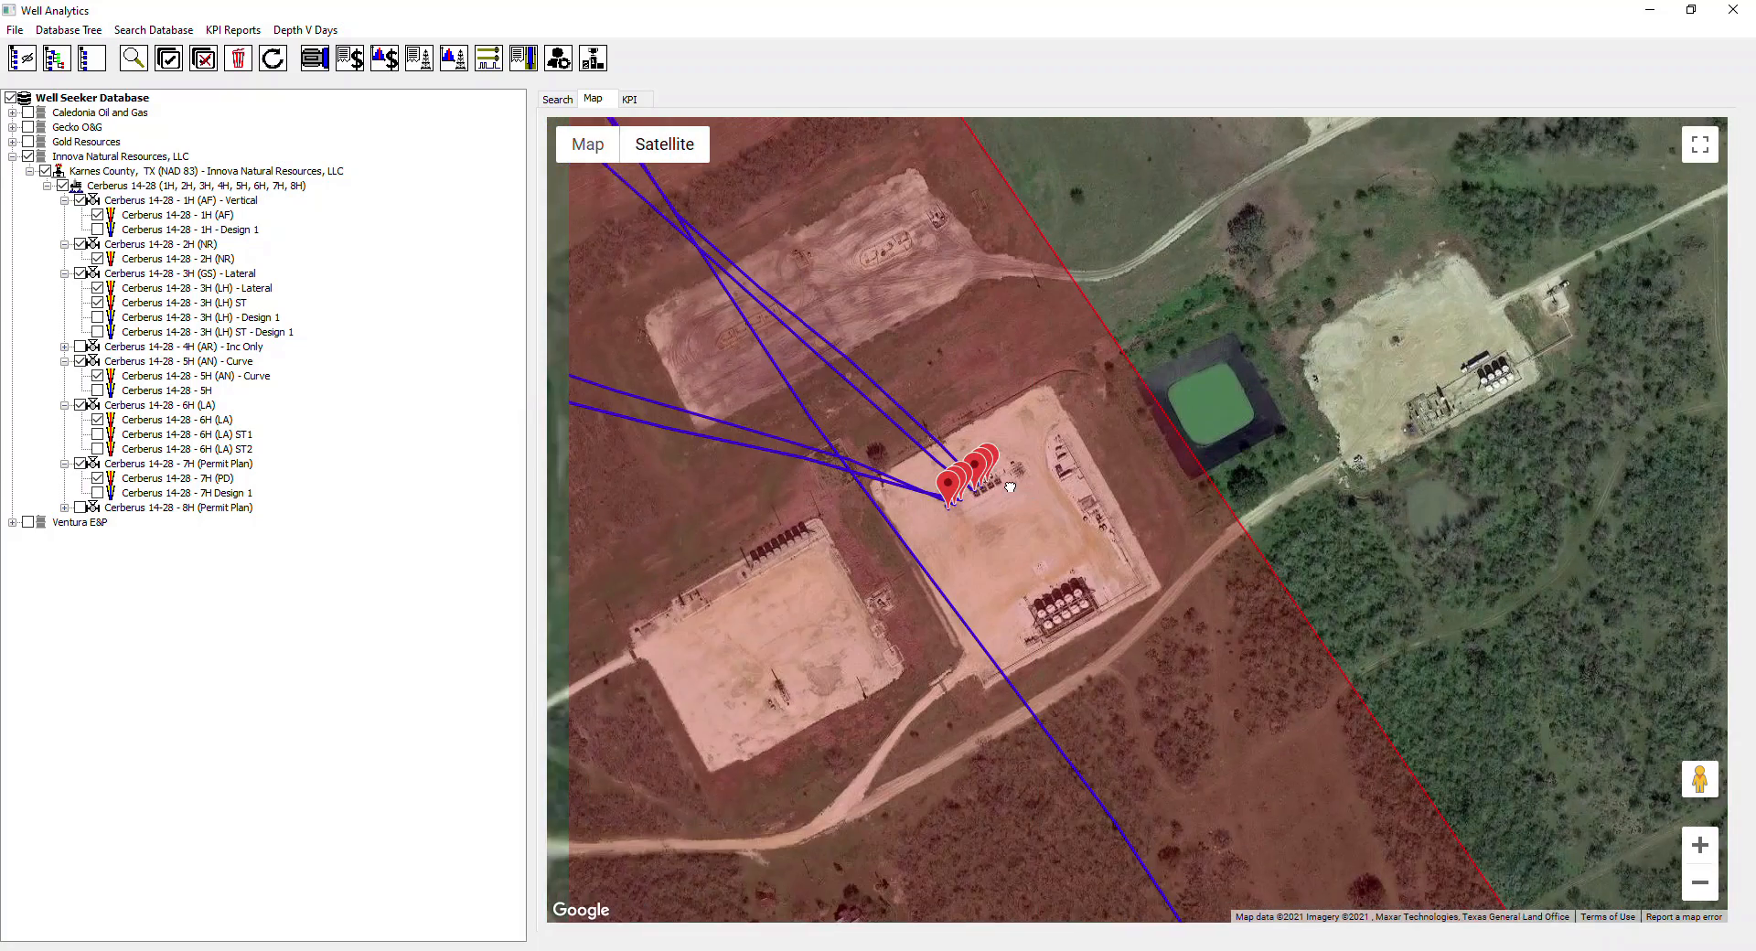
pyautogui.moveTo(1010, 488); pyautogui.dragTo(1051, 444)
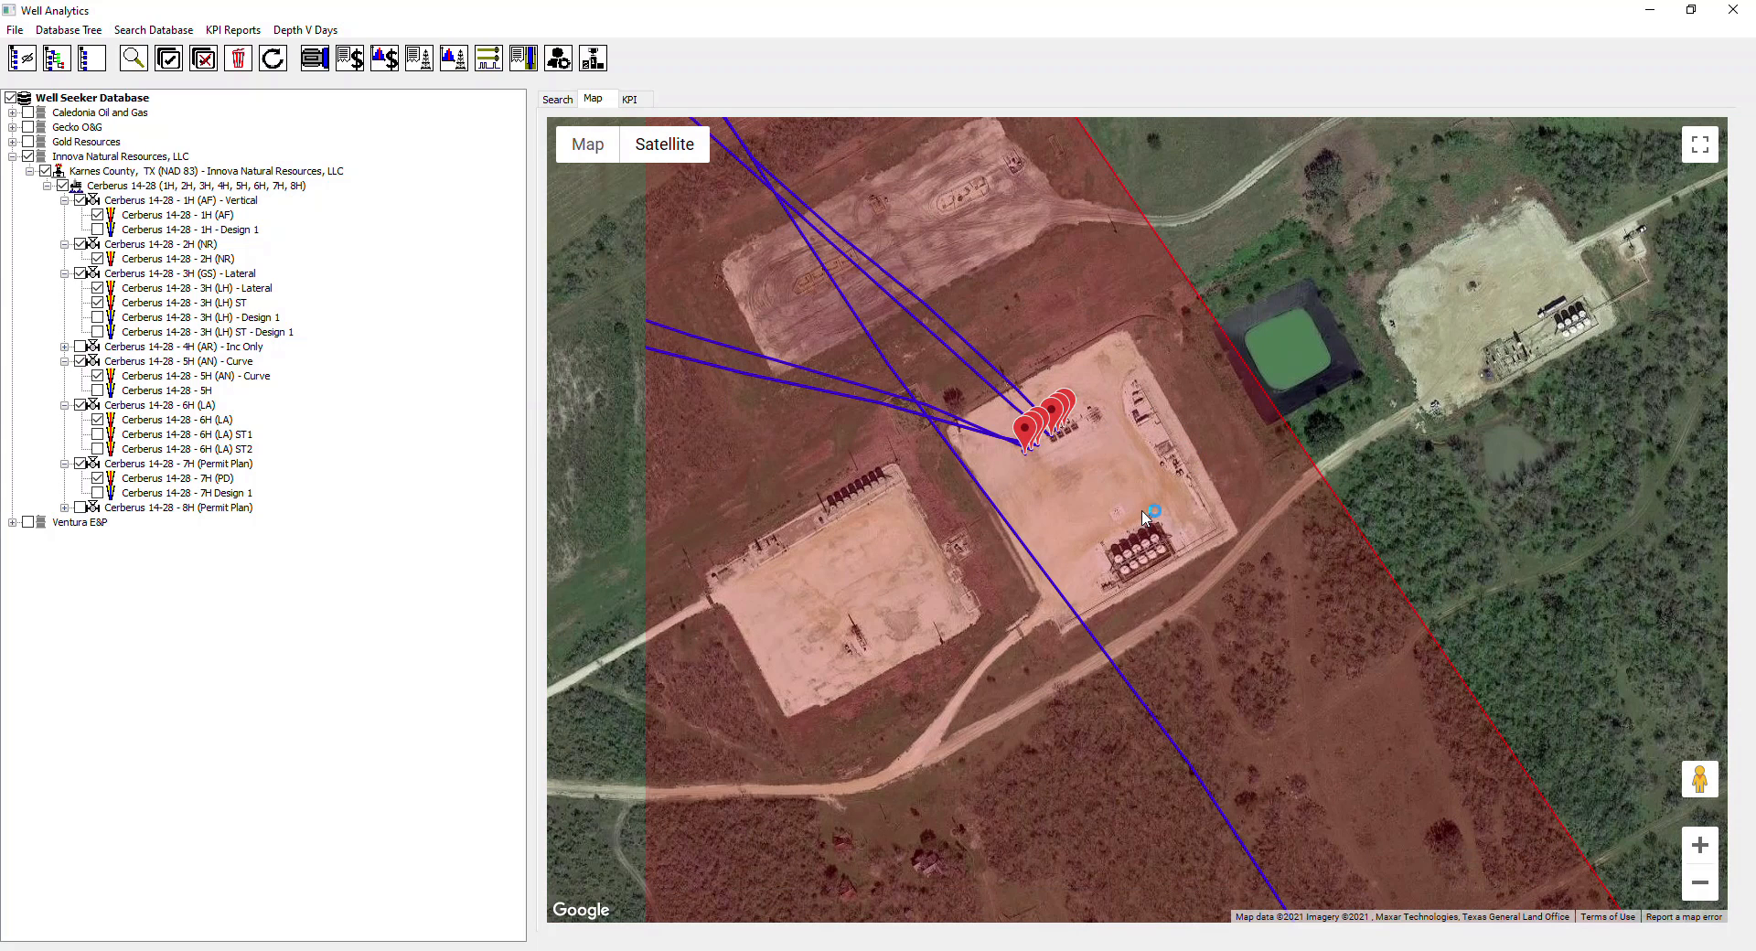
pyautogui.scroll(-1, 1140, 517)
pyautogui.scroll(-1, 1140, 517)
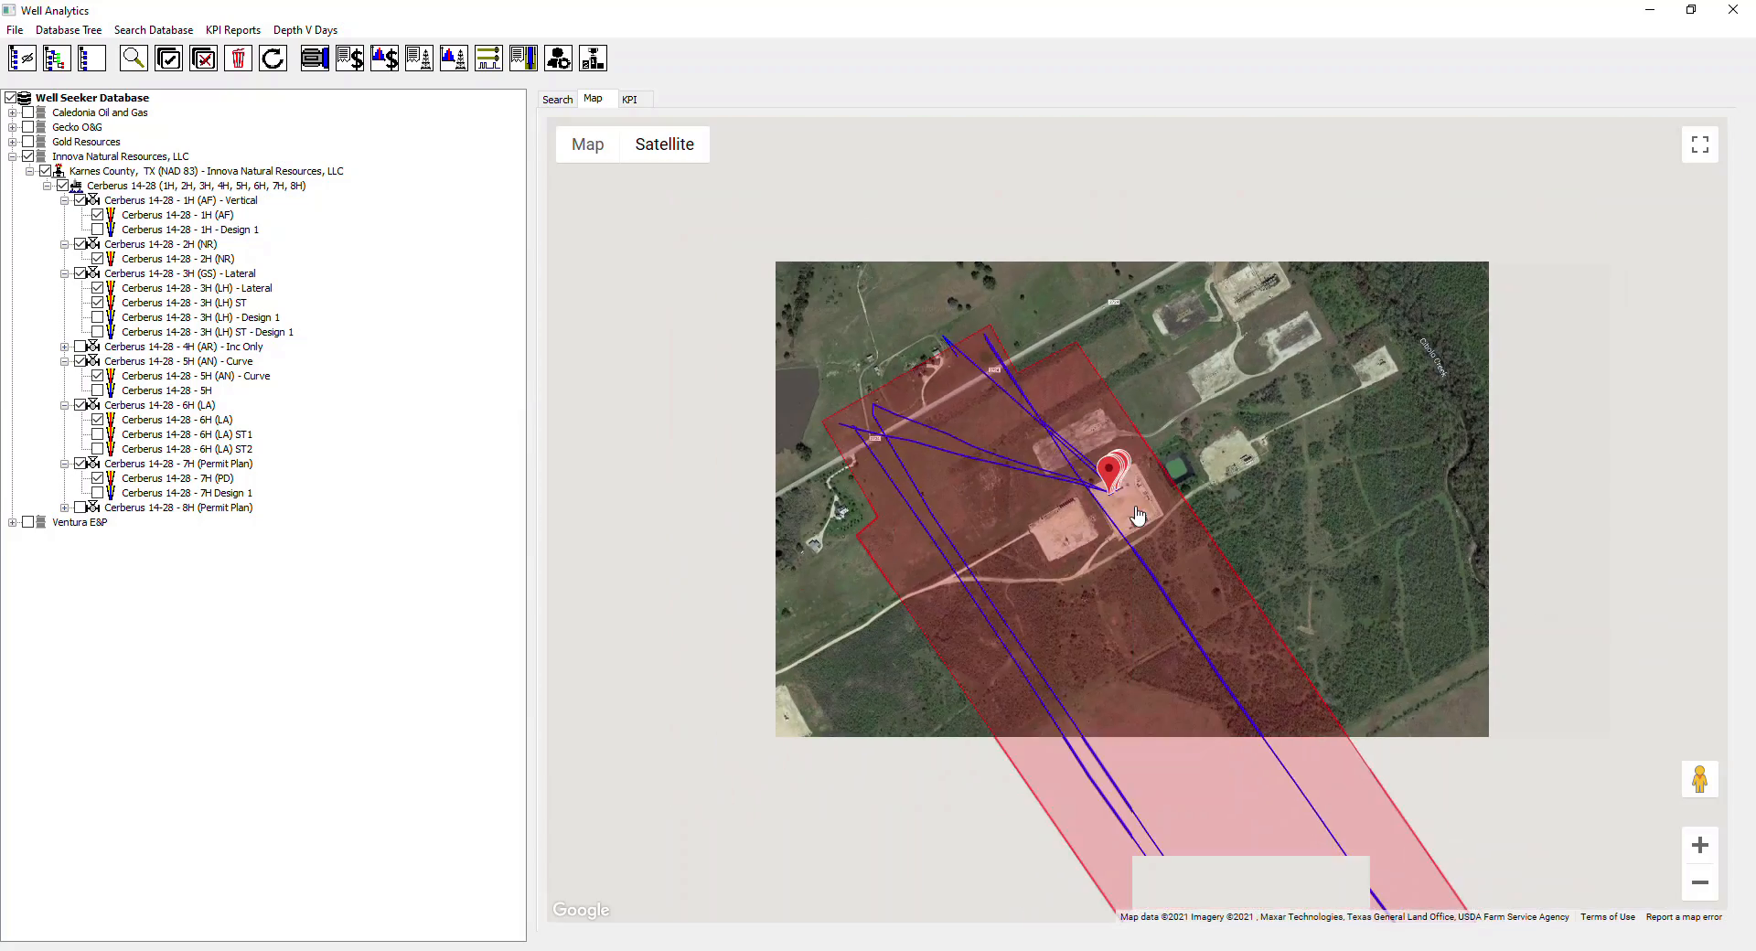
pyautogui.scroll(3, 1121, 508)
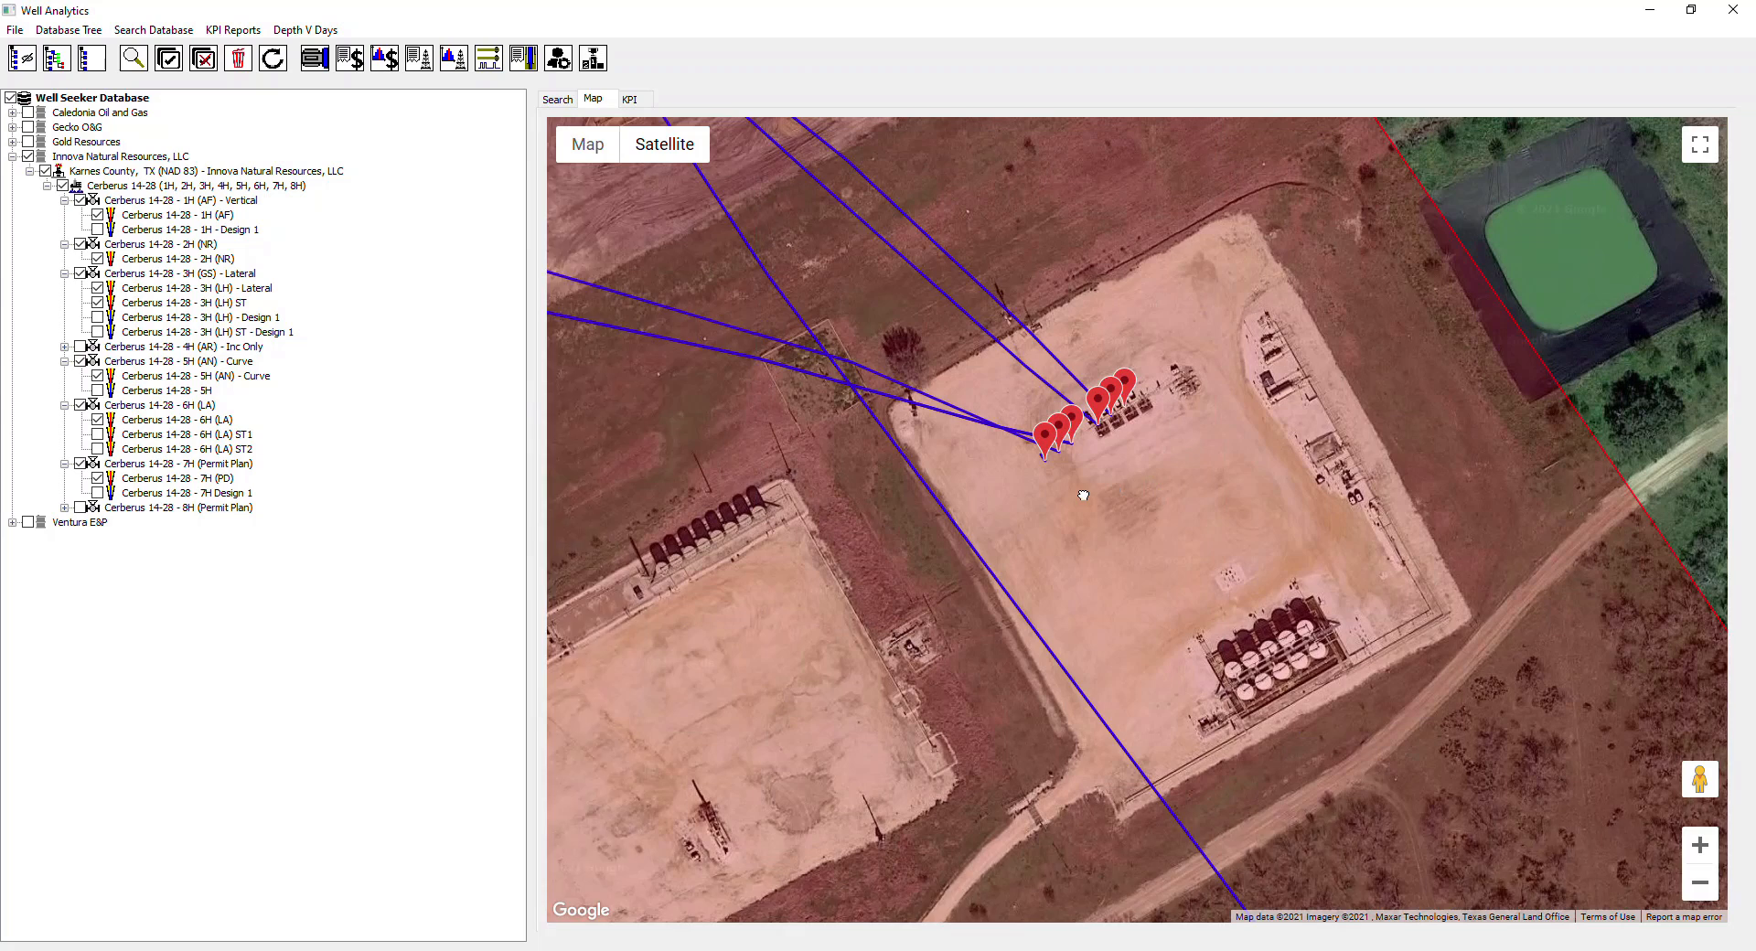
pyautogui.moveTo(1083, 495); pyautogui.dragTo(977, 514)
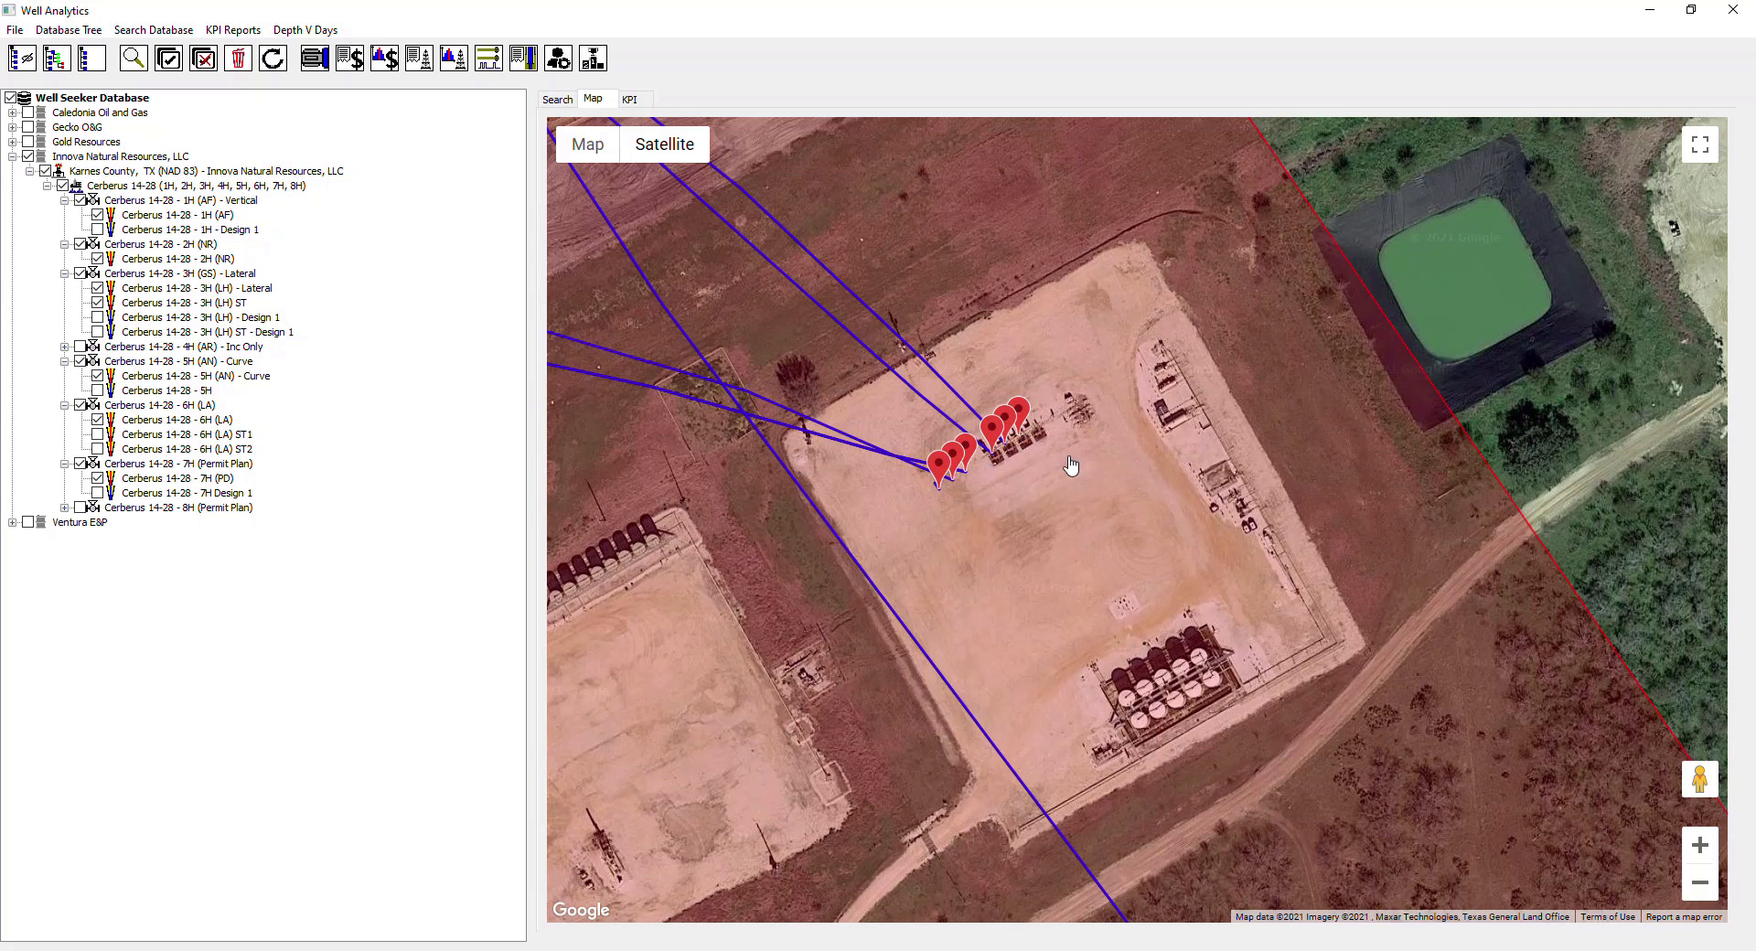
pyautogui.scroll(-1, 1054, 469)
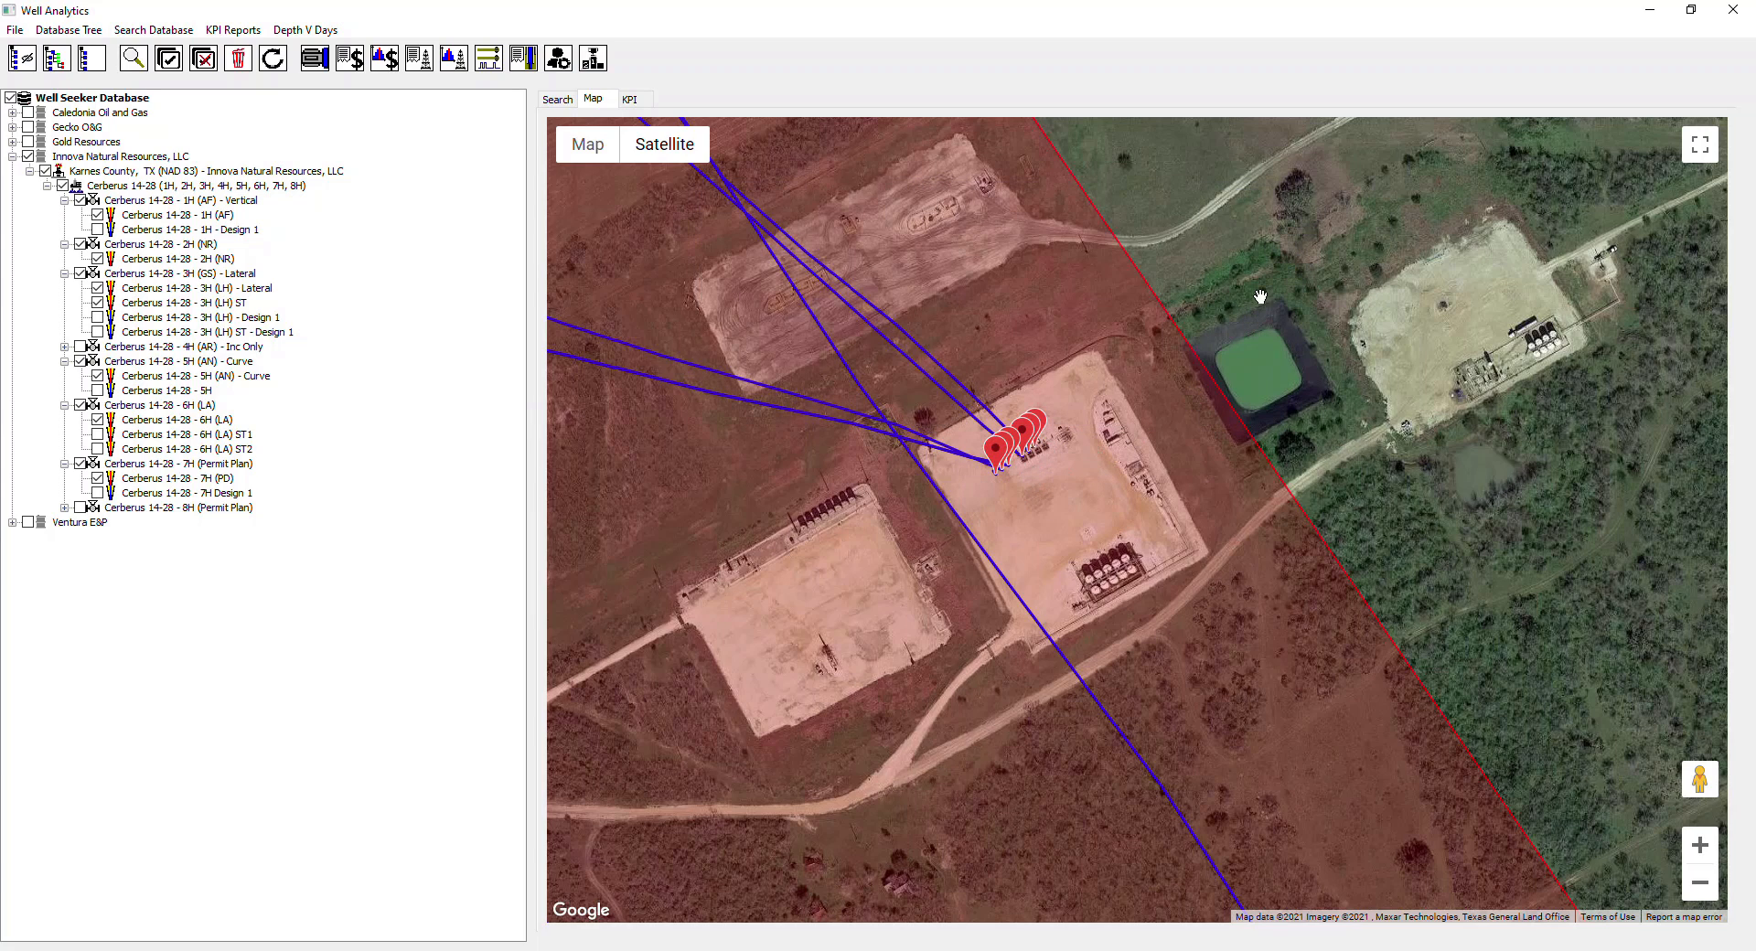
# Step: Examine the Cerberus 14-28 lease and the surrounding Karnes County area in satellite imagery, and return to the standard Map view
pyautogui.scroll(-3, 1228, 348)
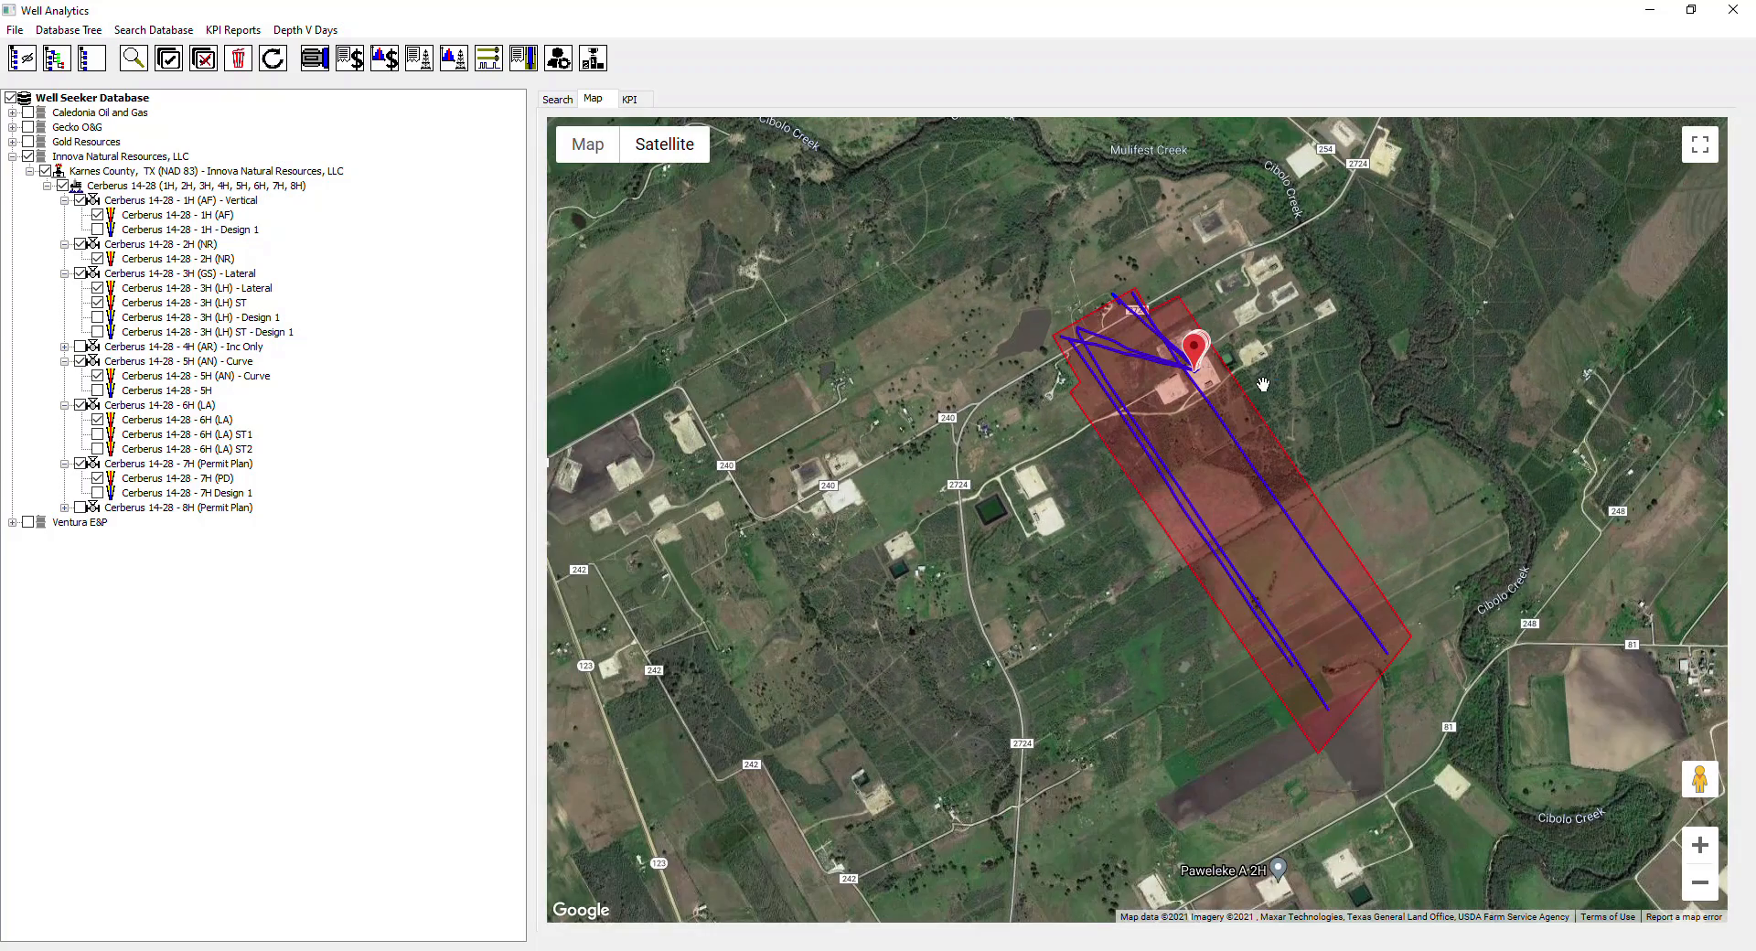
pyautogui.moveTo(1263, 384); pyautogui.dragTo(1190, 469)
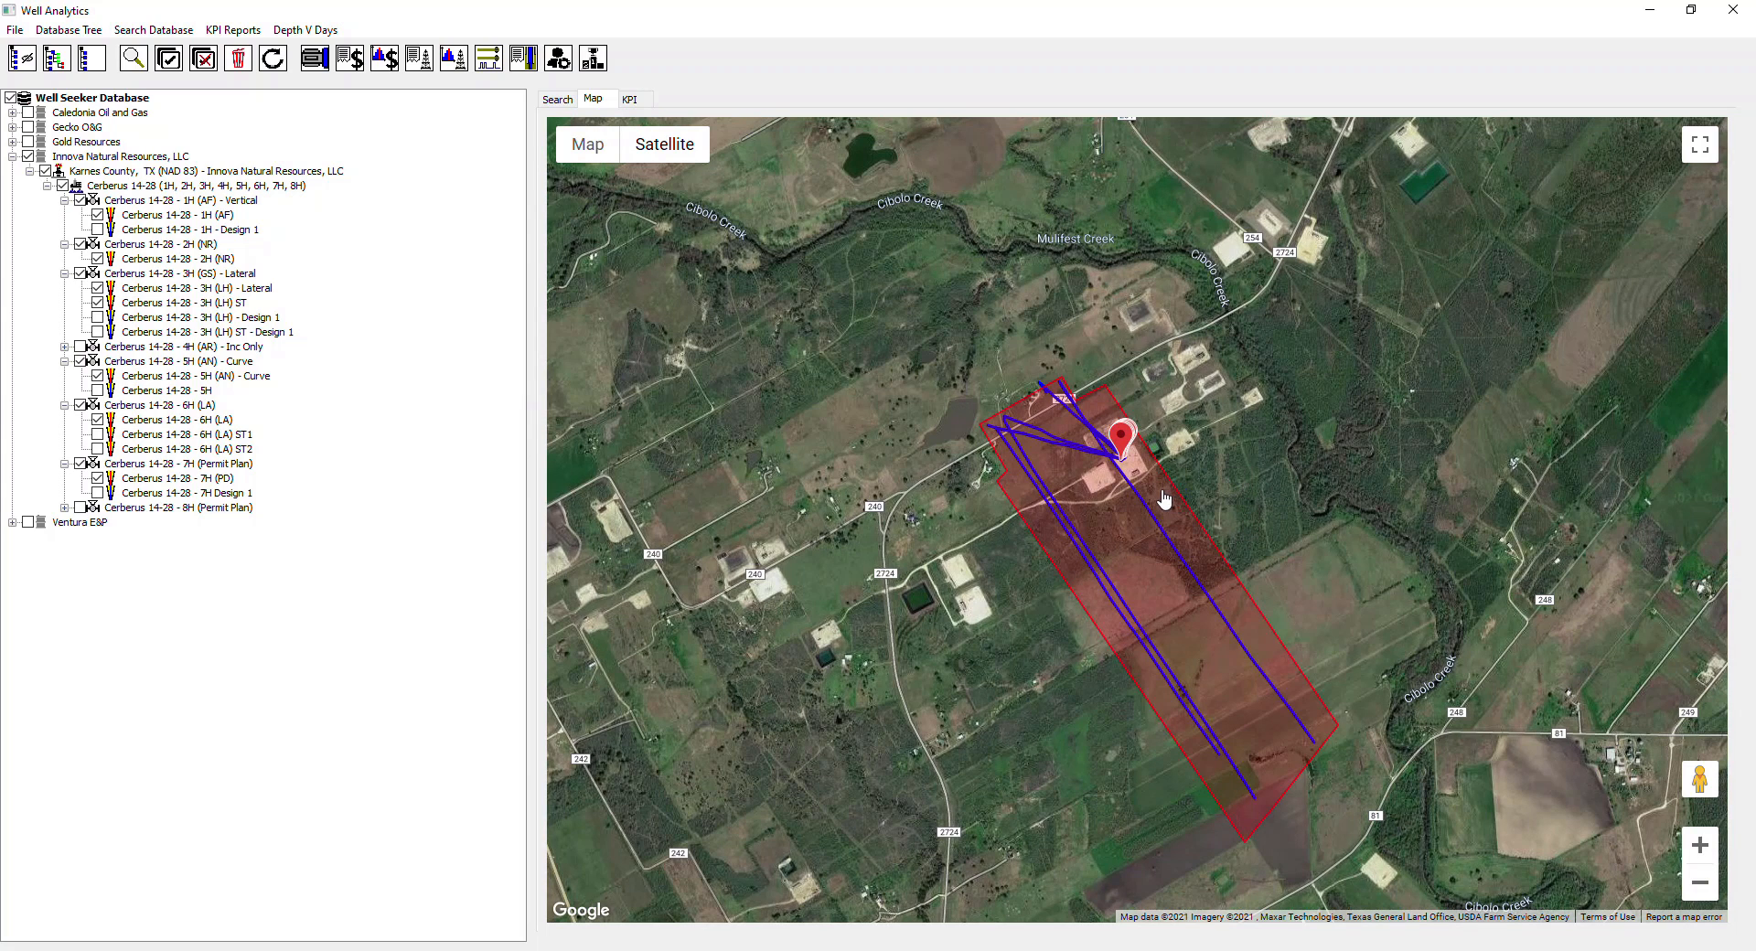
pyautogui.scroll(1, 1164, 498)
pyautogui.scroll(1, 1158, 496)
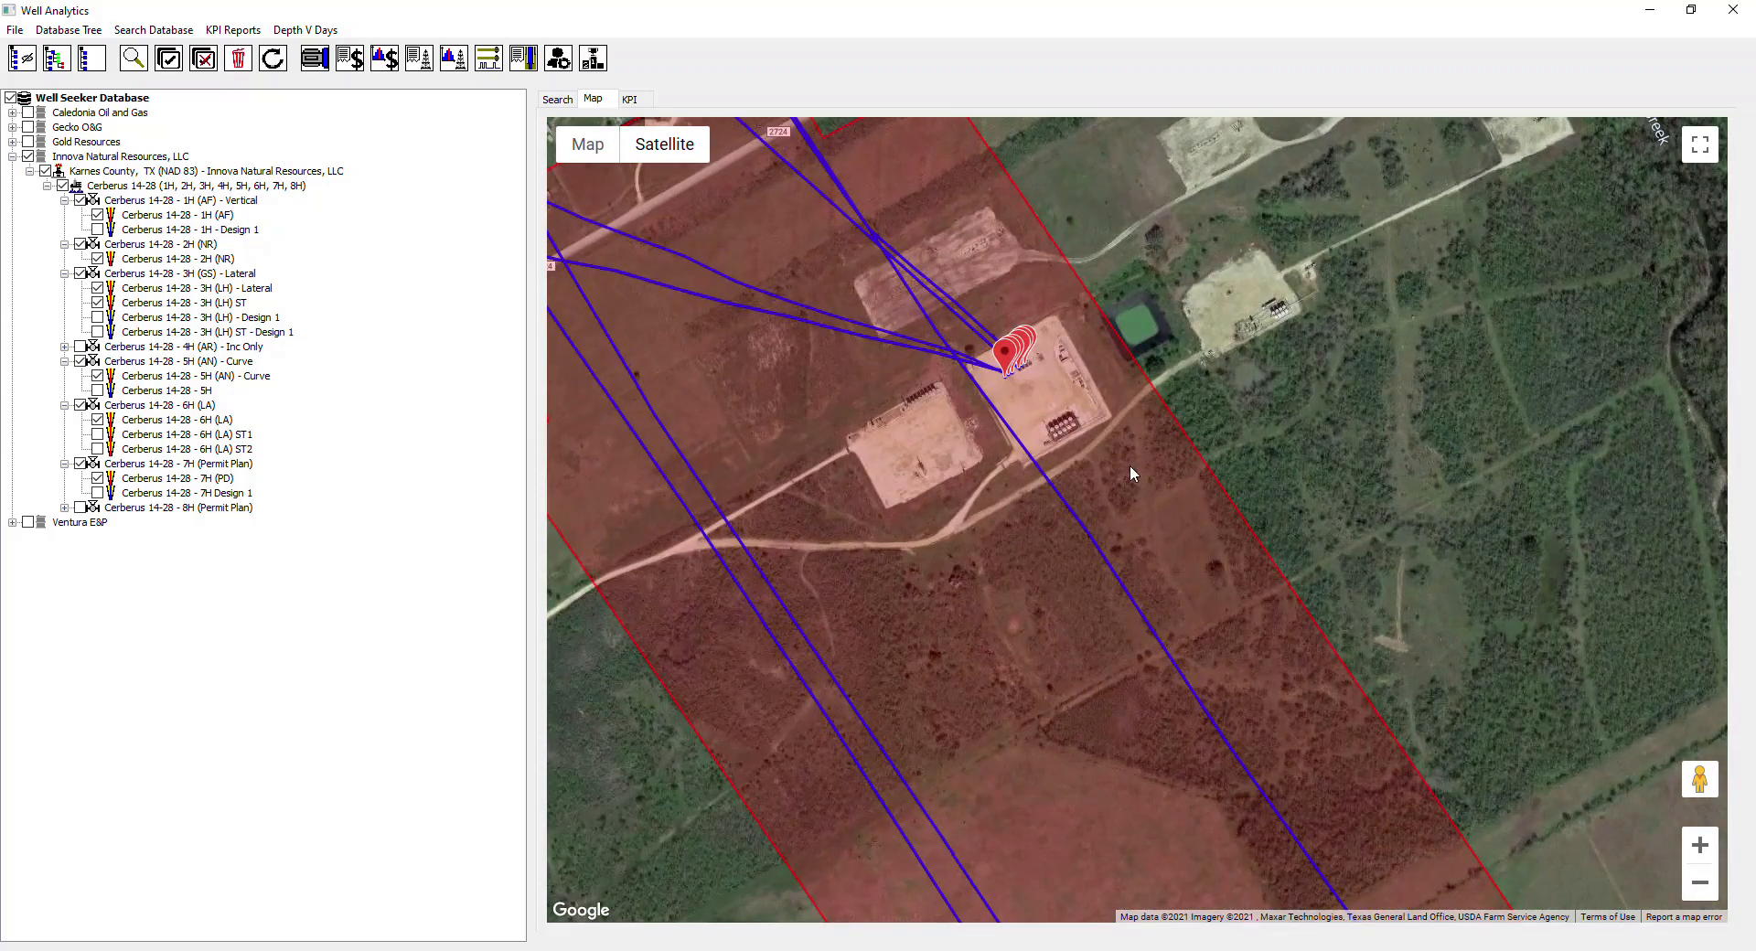
pyautogui.scroll(-1, 1129, 468)
pyautogui.scroll(-1, 1123, 468)
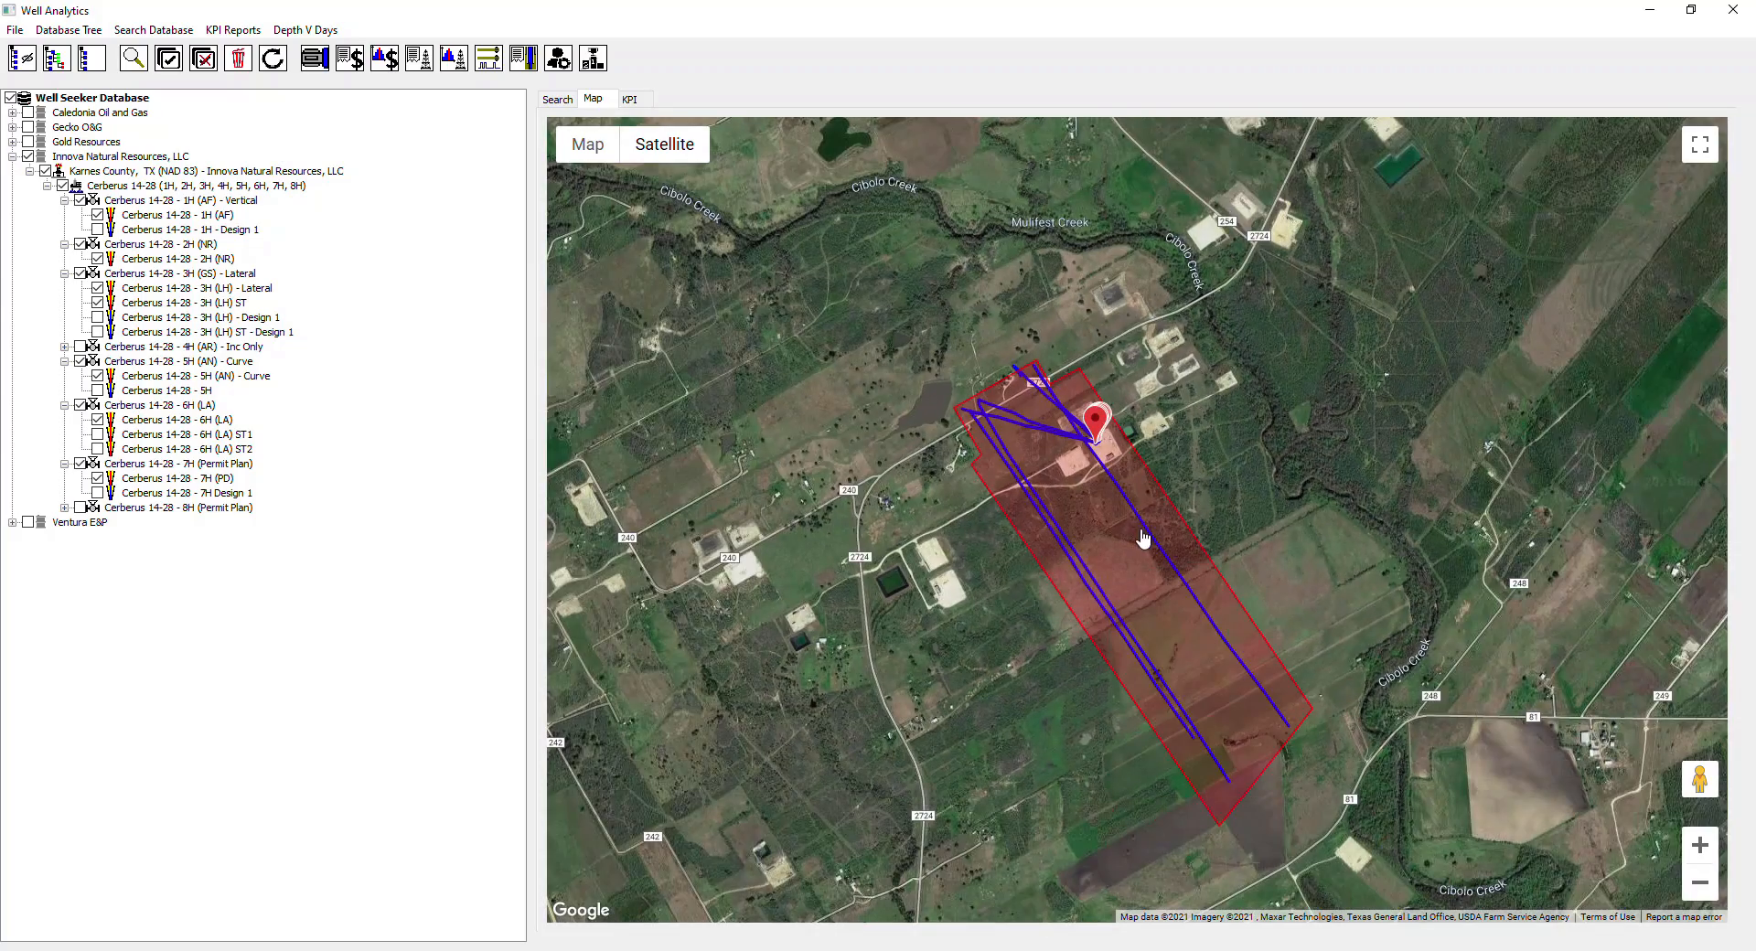
pyautogui.scroll(-1, 1139, 538)
pyautogui.scroll(-1, 1140, 530)
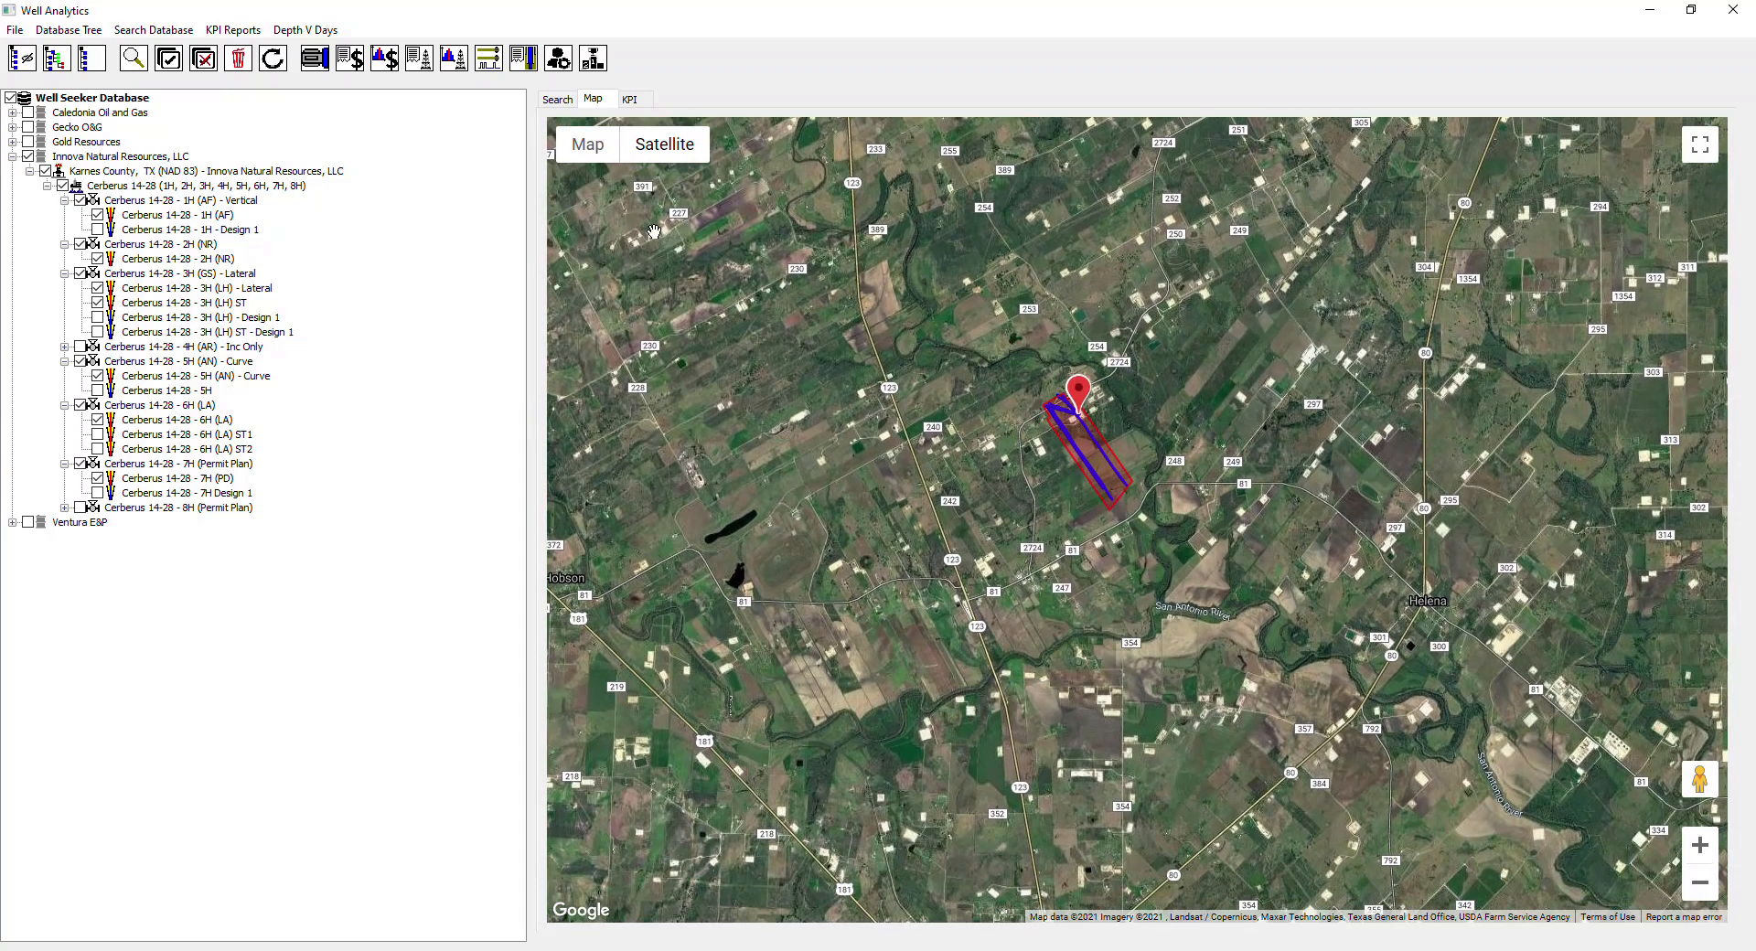
pyautogui.scroll(-1, 1033, 485)
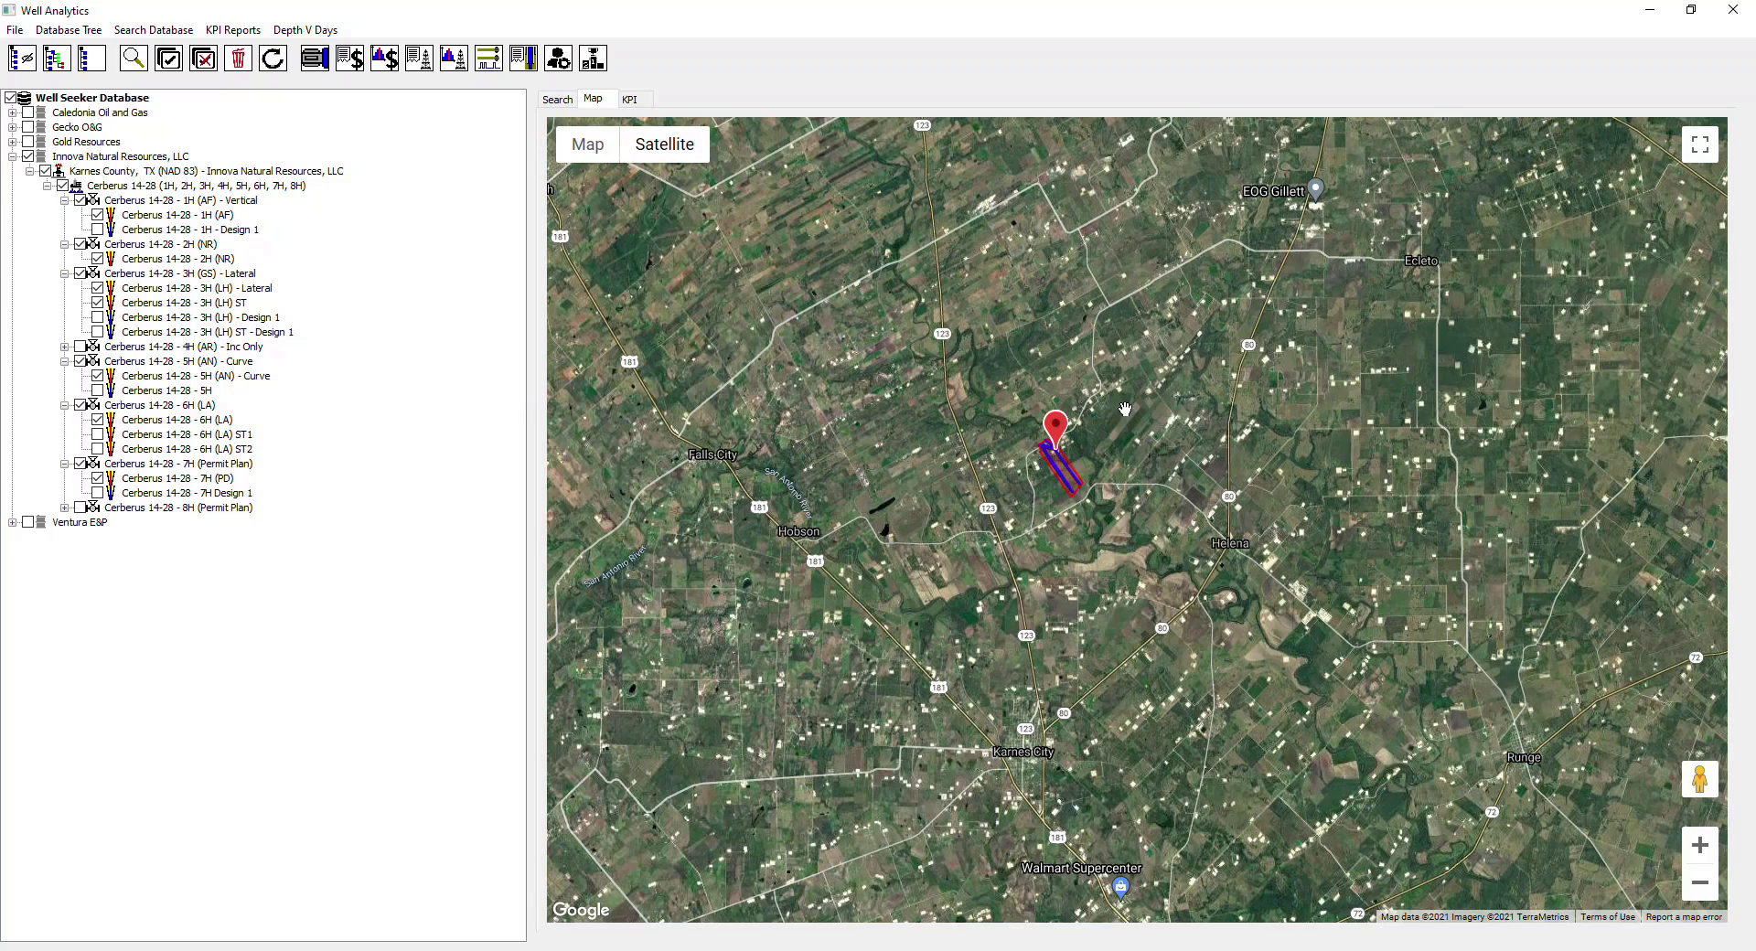
pyautogui.scroll(-1, 879, 447)
pyautogui.click(588, 145)
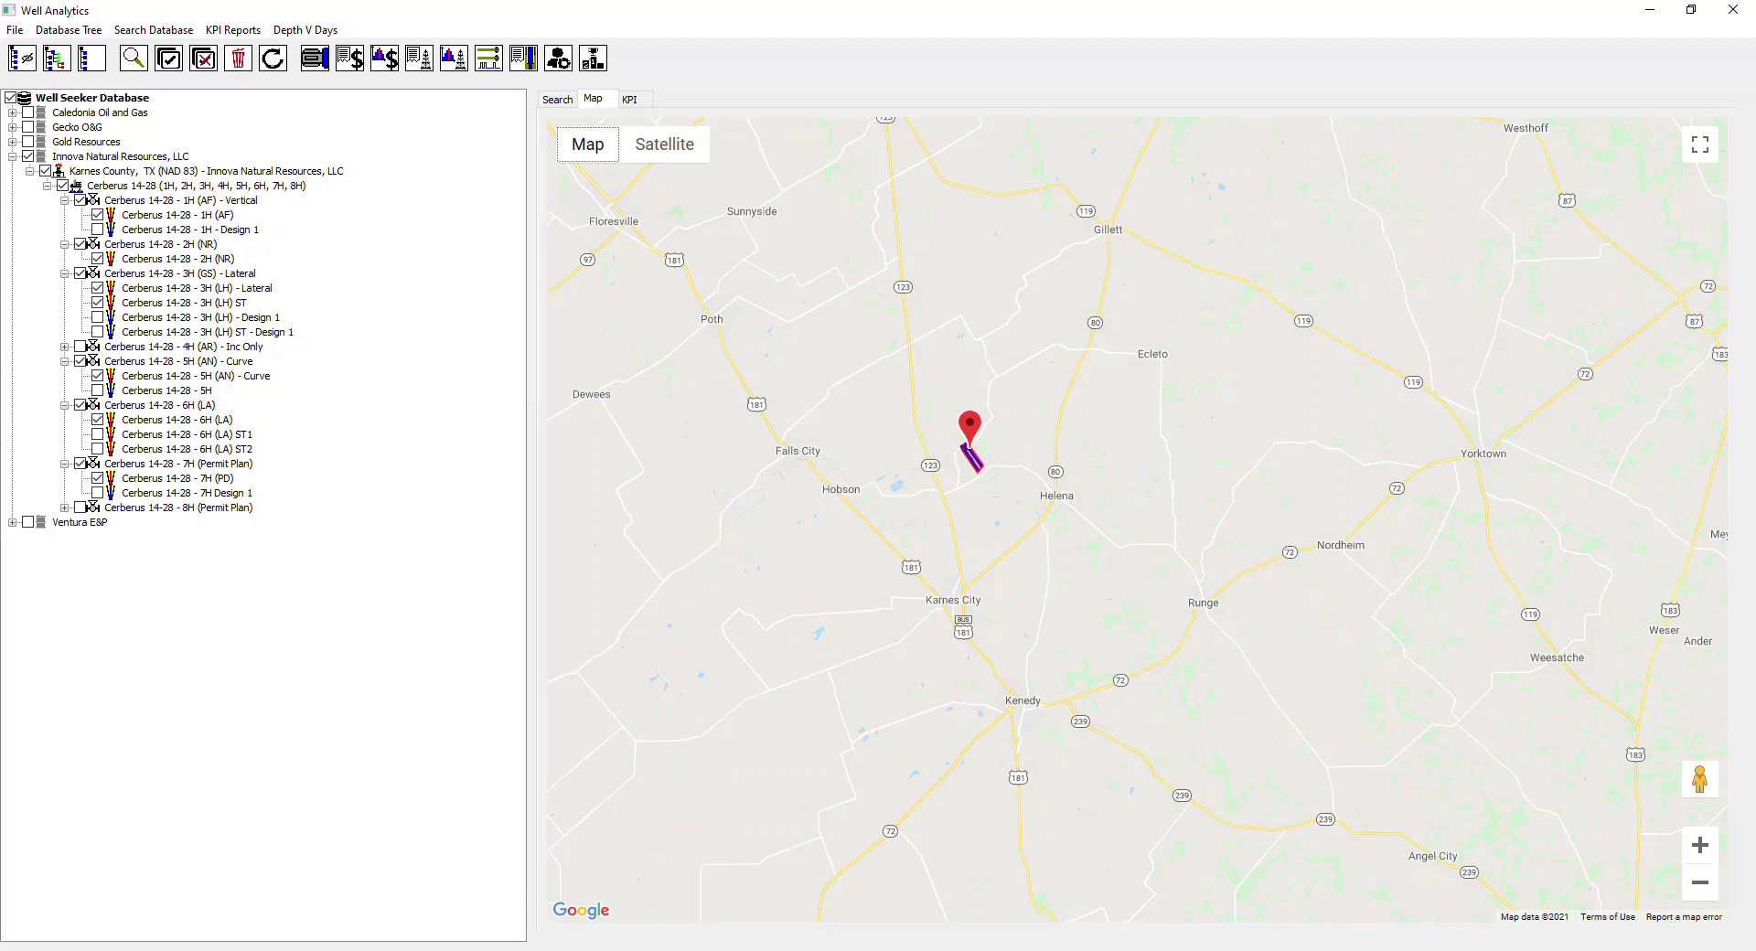
# Step: Deselect all Innova Natural Resources wells and clear the well search results
pyautogui.click(558, 101)
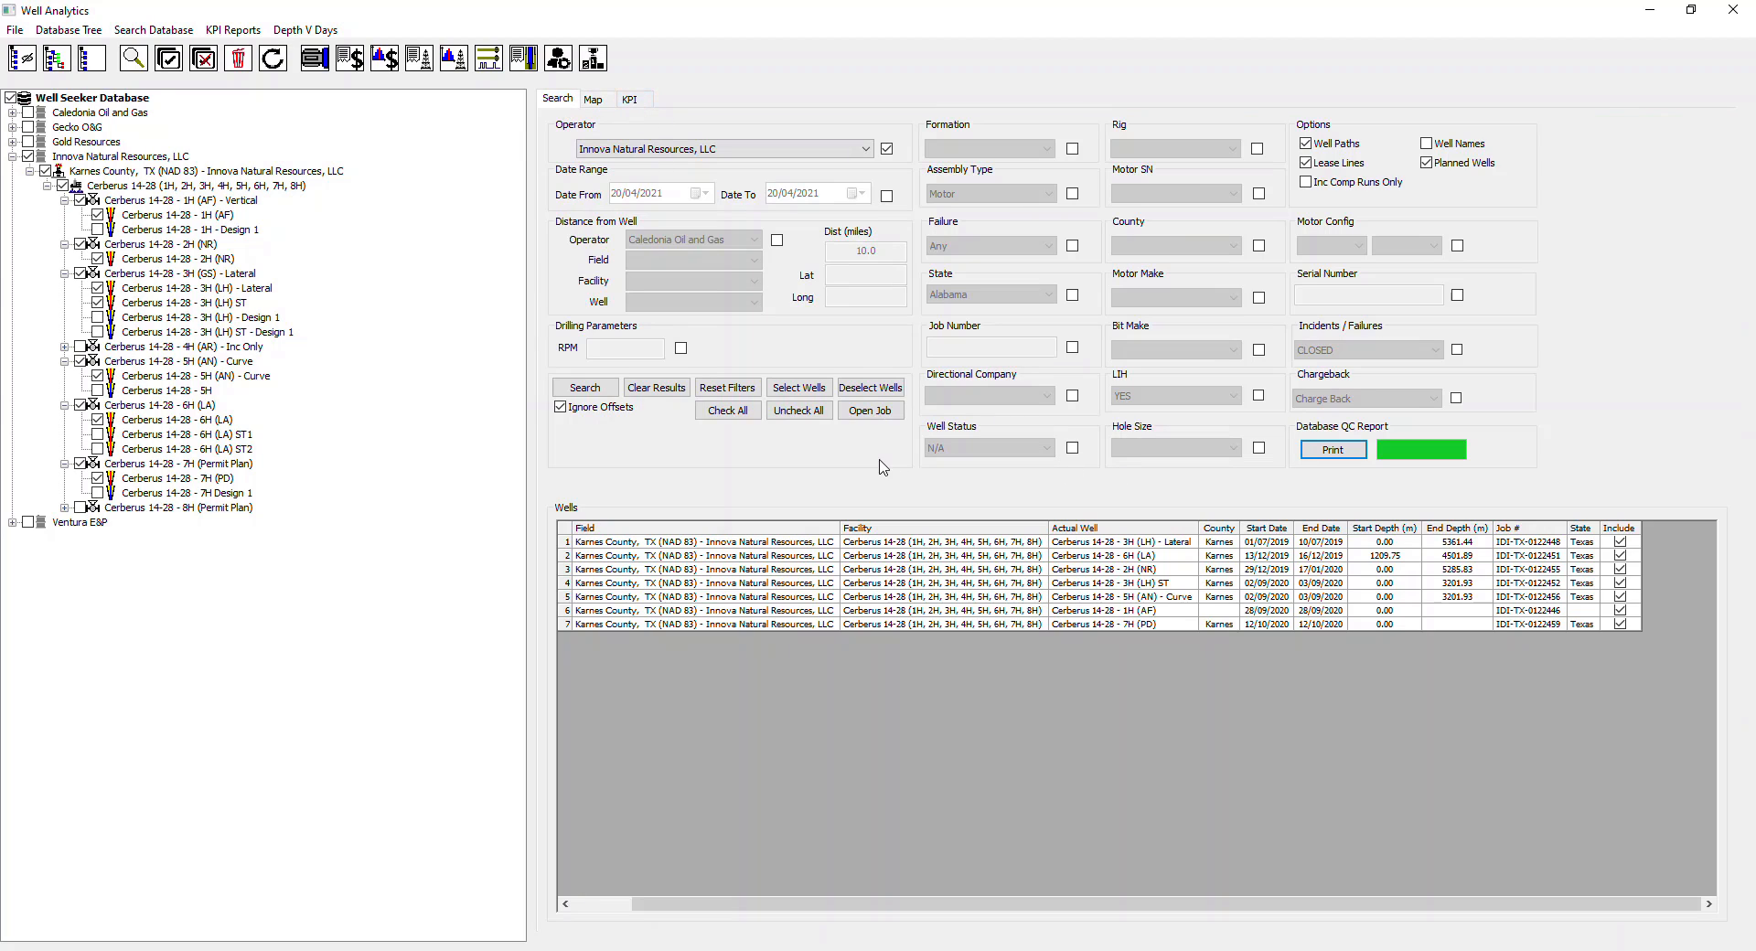
pyautogui.click(869, 390)
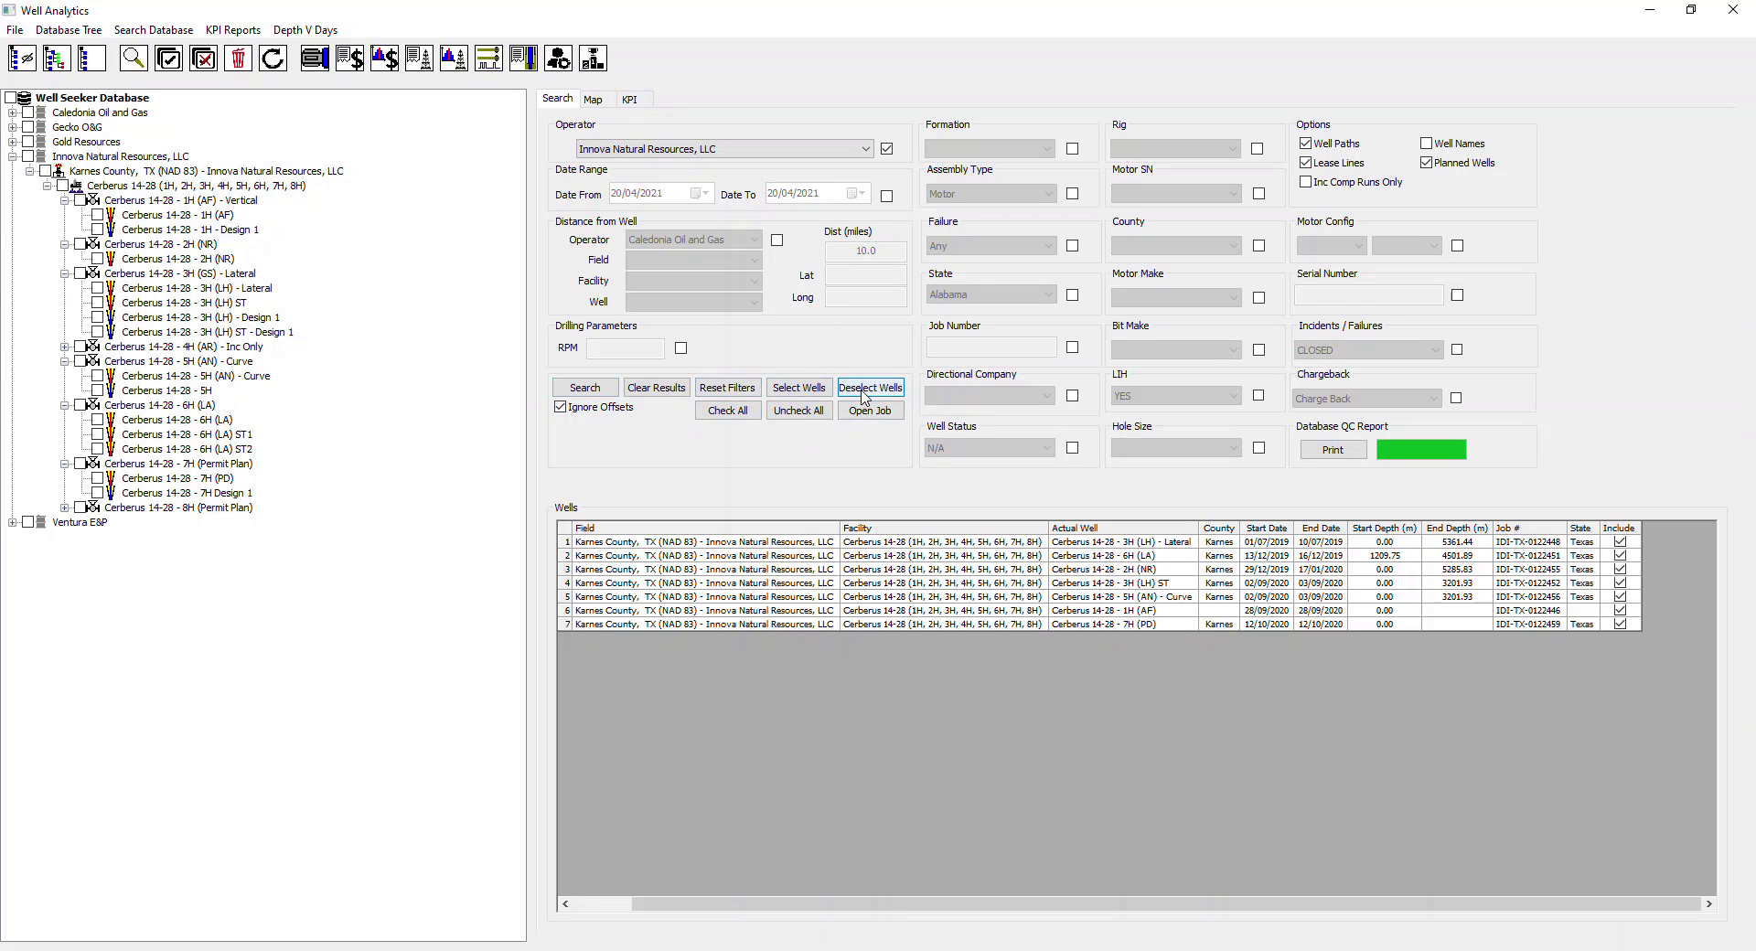
pyautogui.click(656, 394)
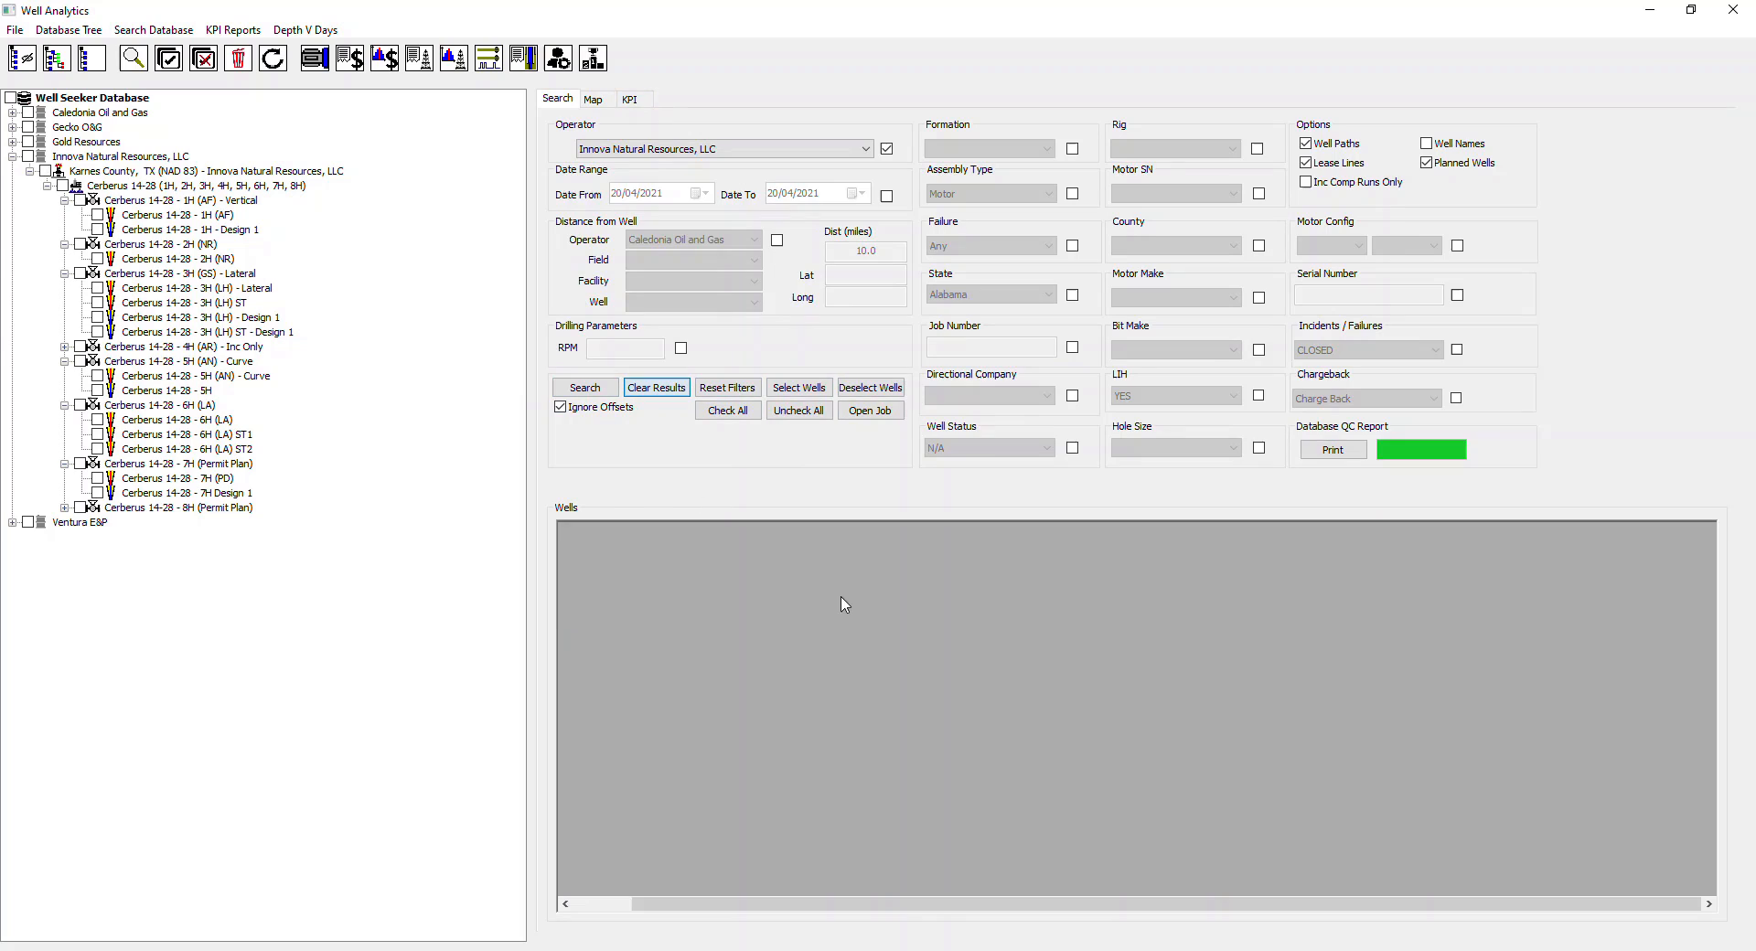
# Step: Select all Ventura E&P wells in the database tree and generate their Slide & Rotation Footage KPI for the Well phase
pyautogui.click(28, 523)
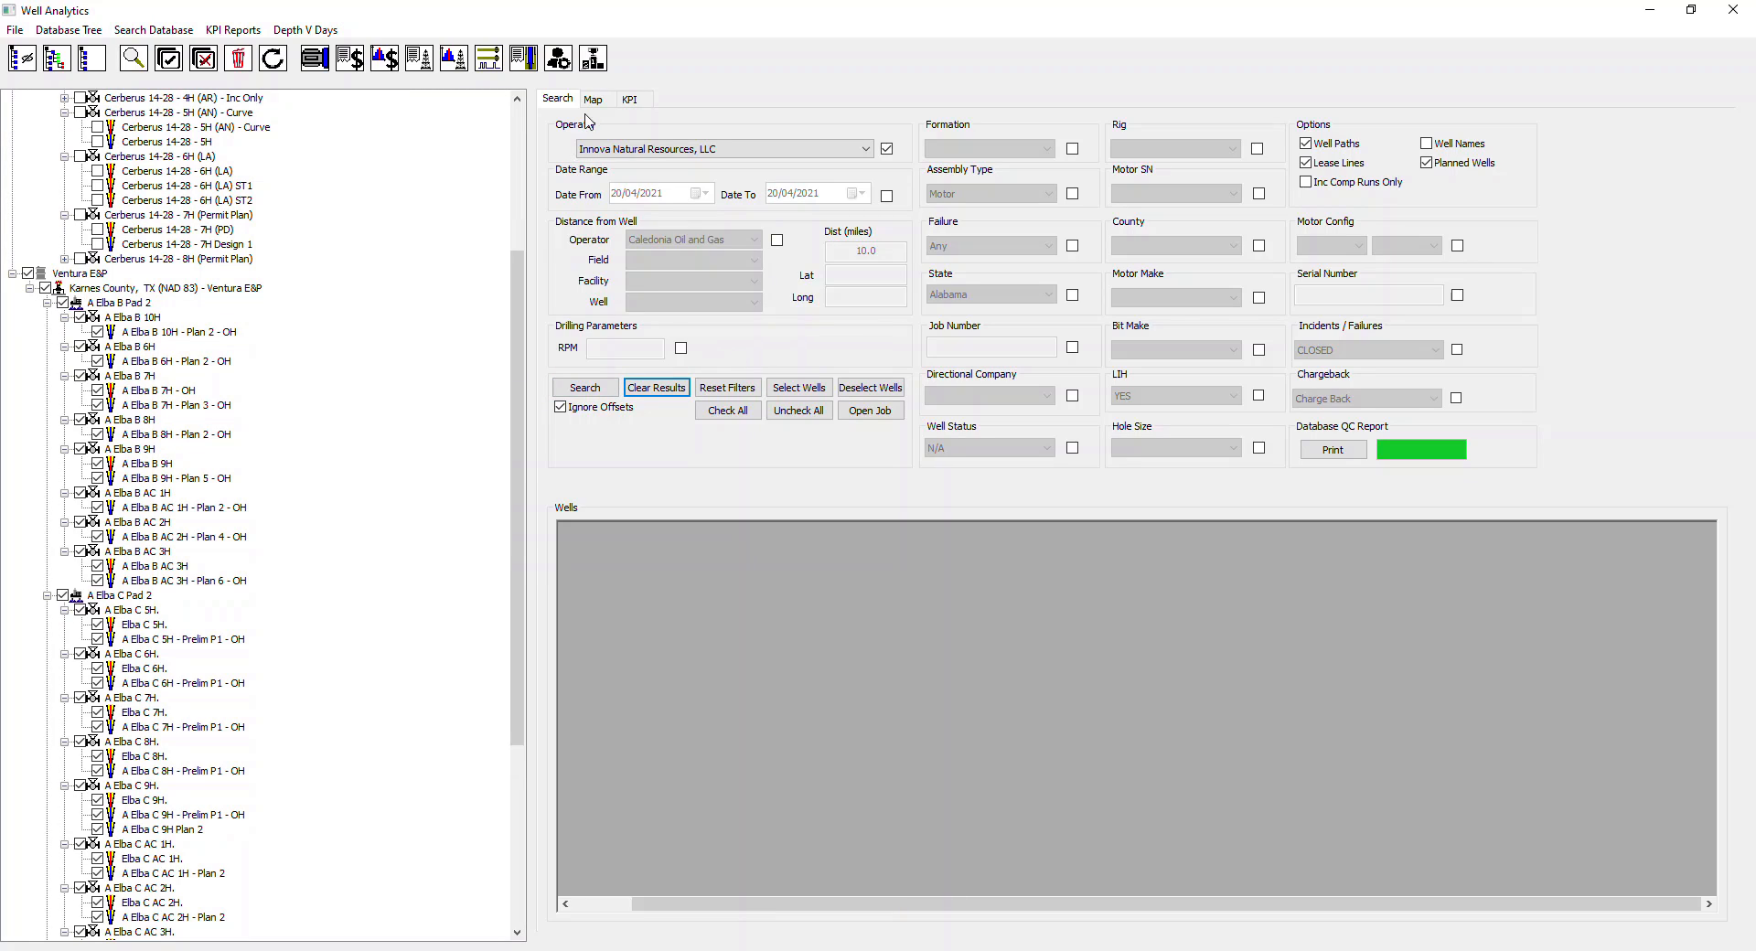
pyautogui.click(630, 100)
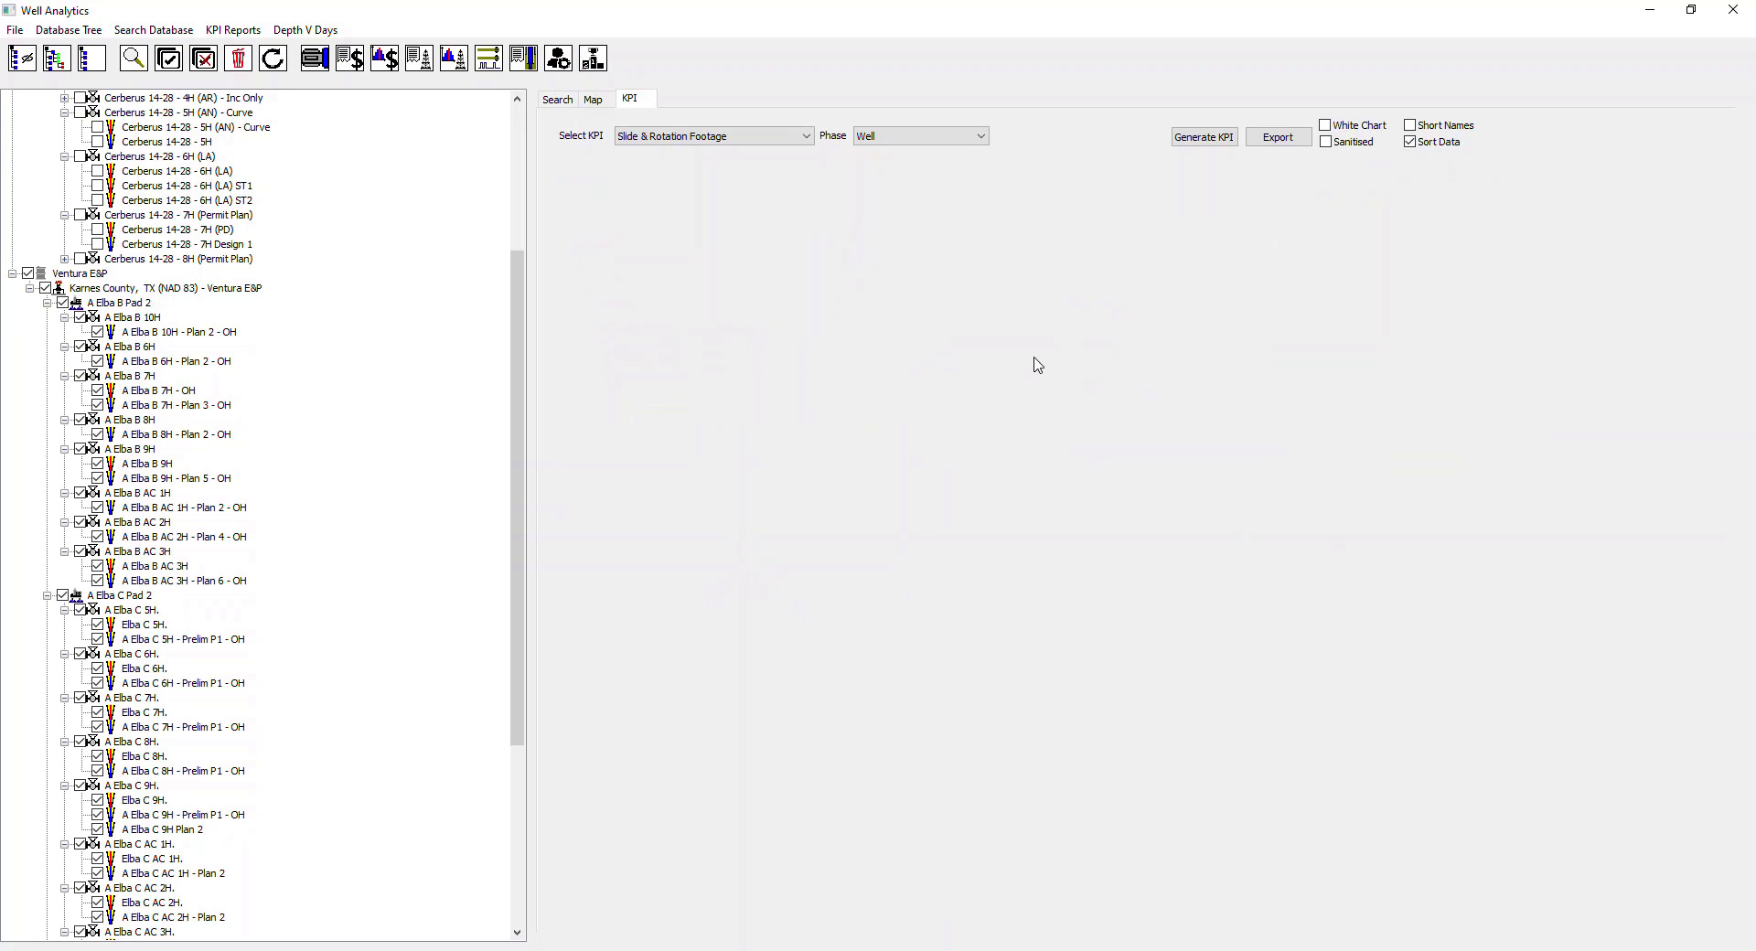
pyautogui.click(1205, 139)
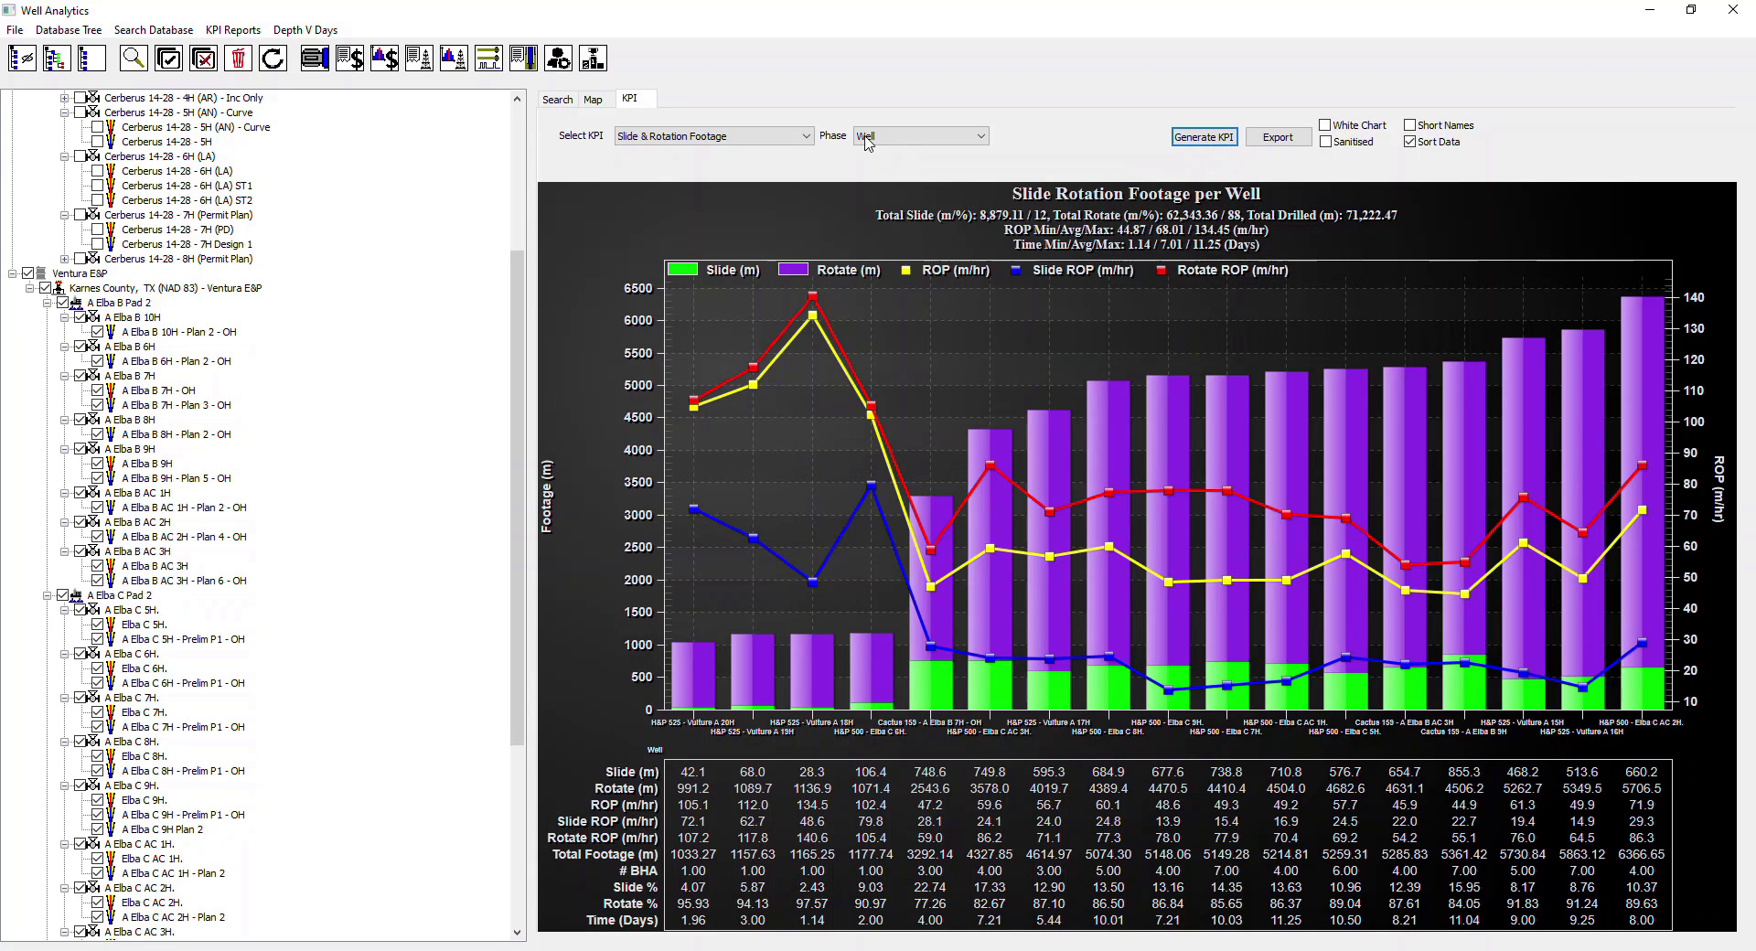
# Step: Browse the available KPI types and hide the database tree to widen the Slide & Rotation Footage chart
pyautogui.click(805, 136)
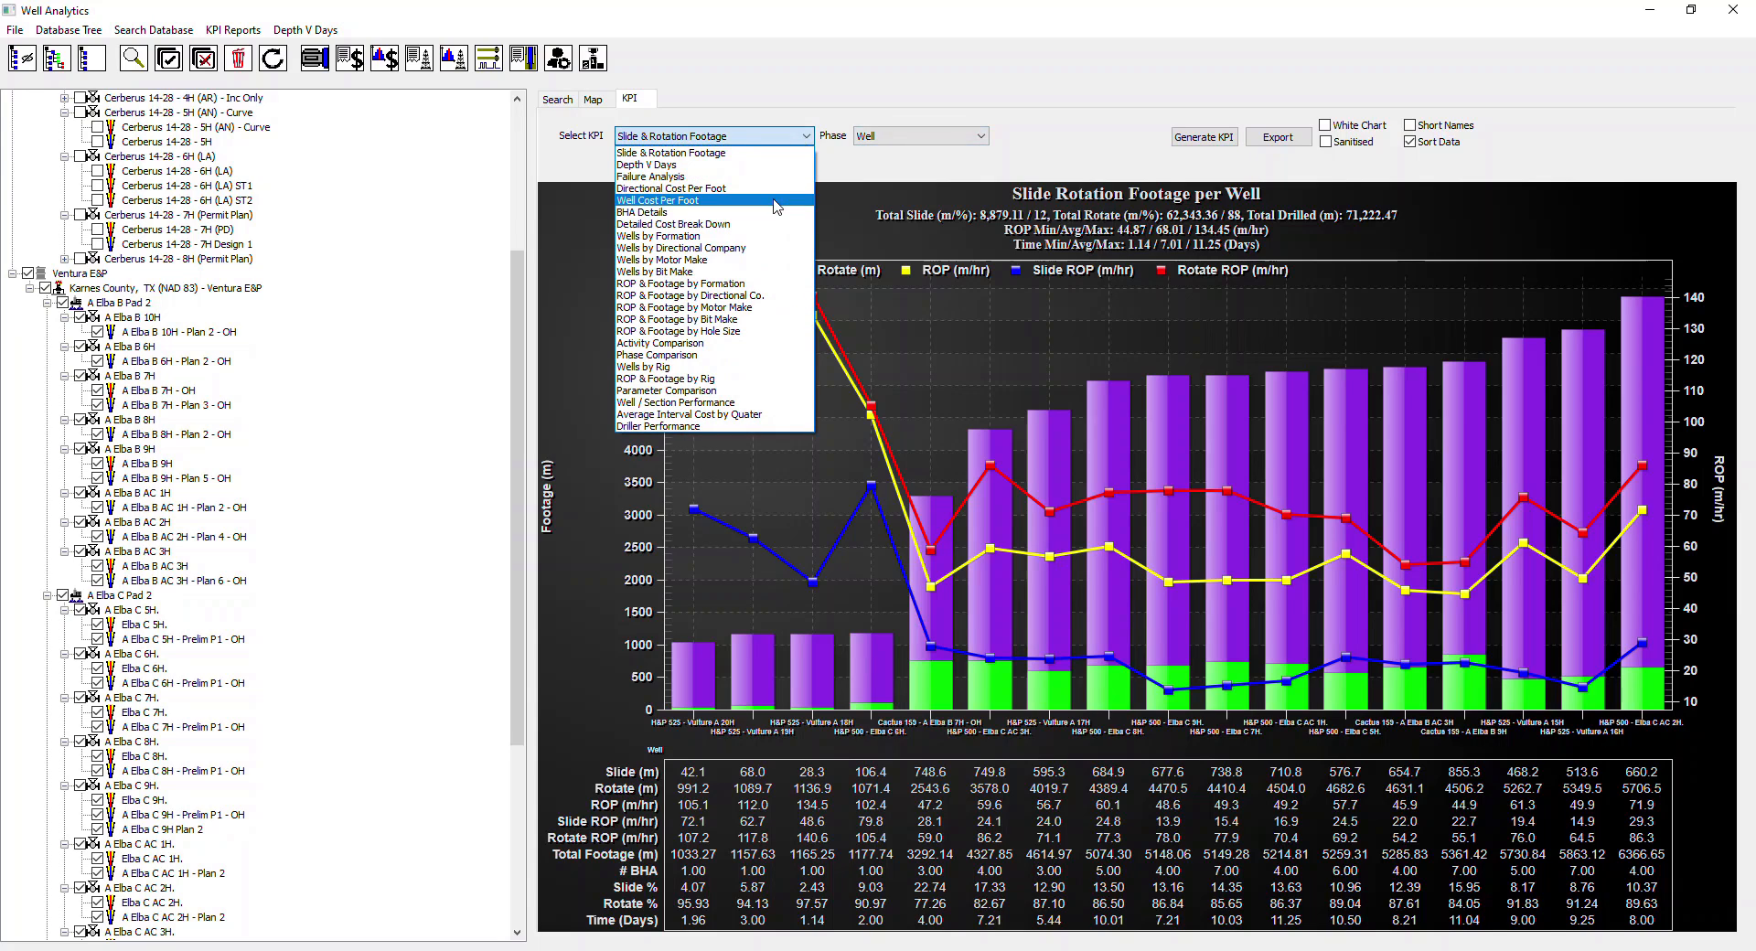
pyautogui.click(1076, 119)
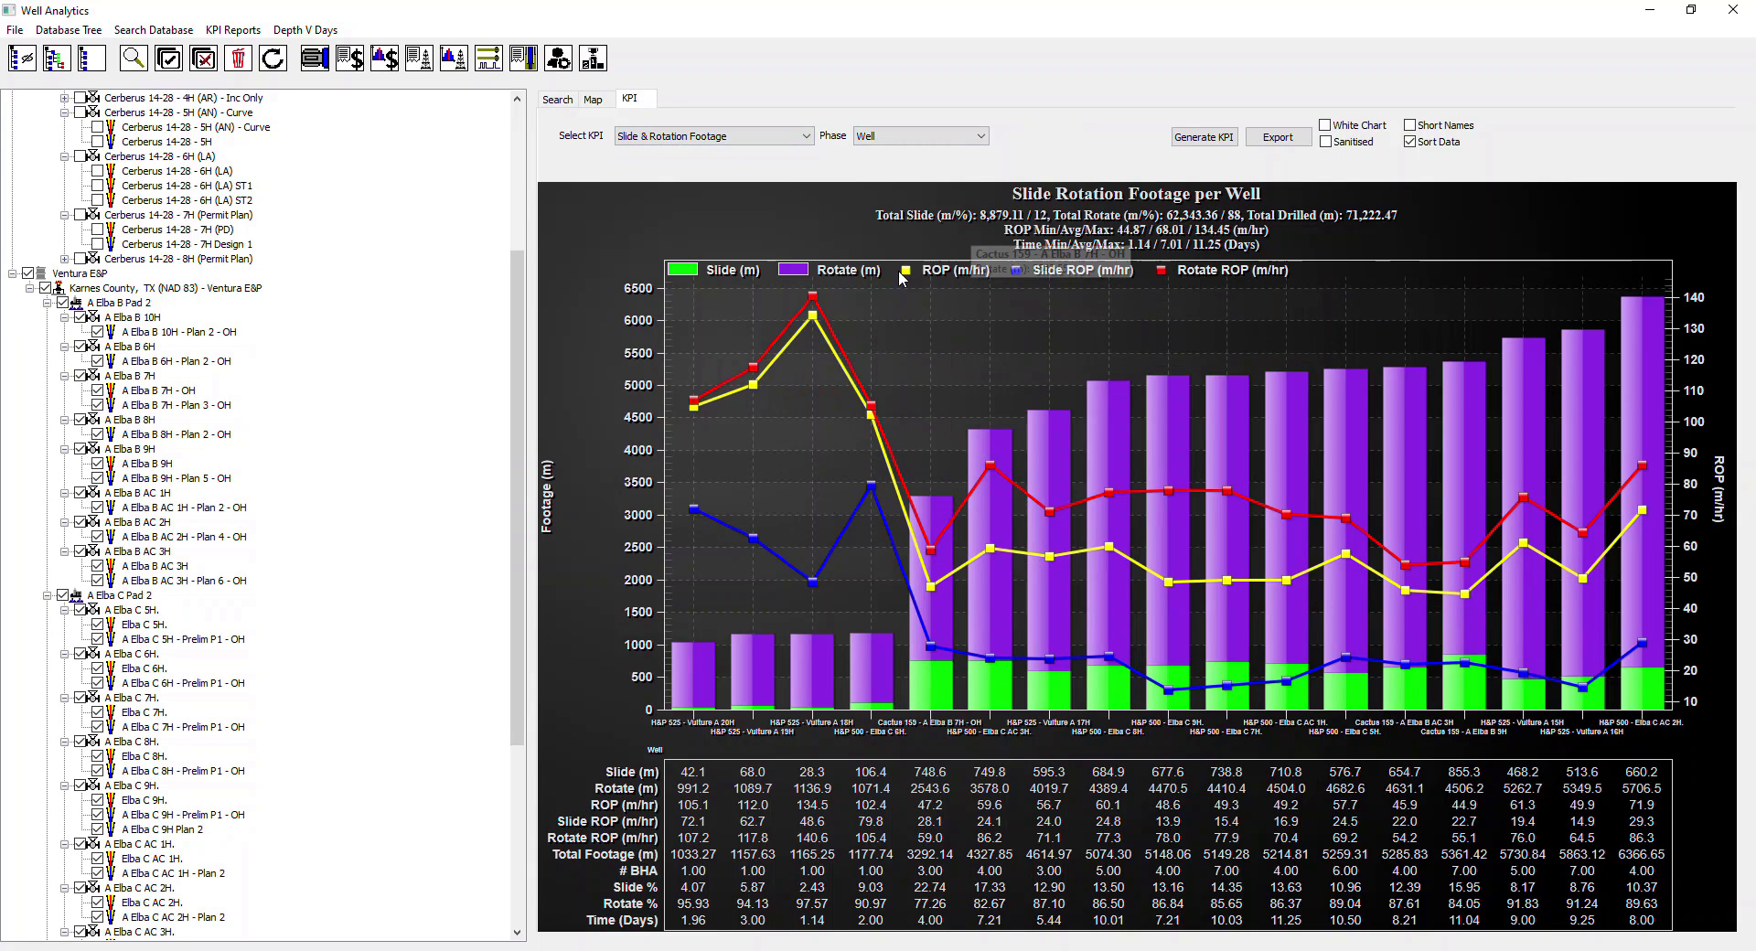
pyautogui.click(16, 60)
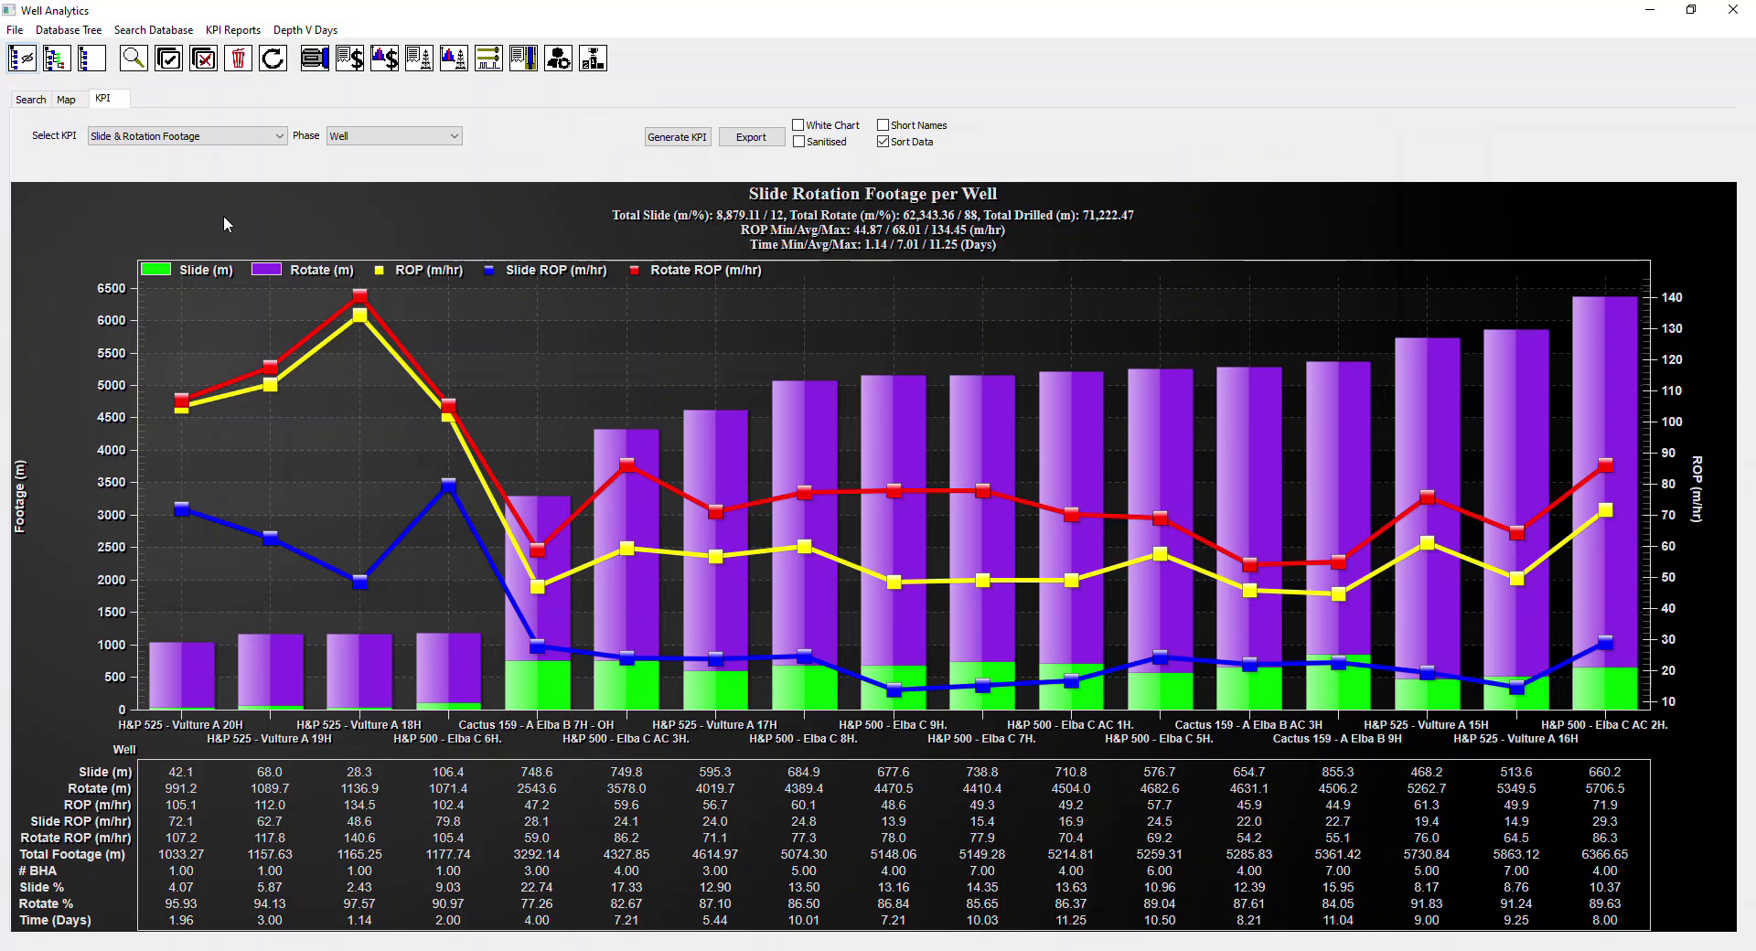
pyautogui.click(18, 61)
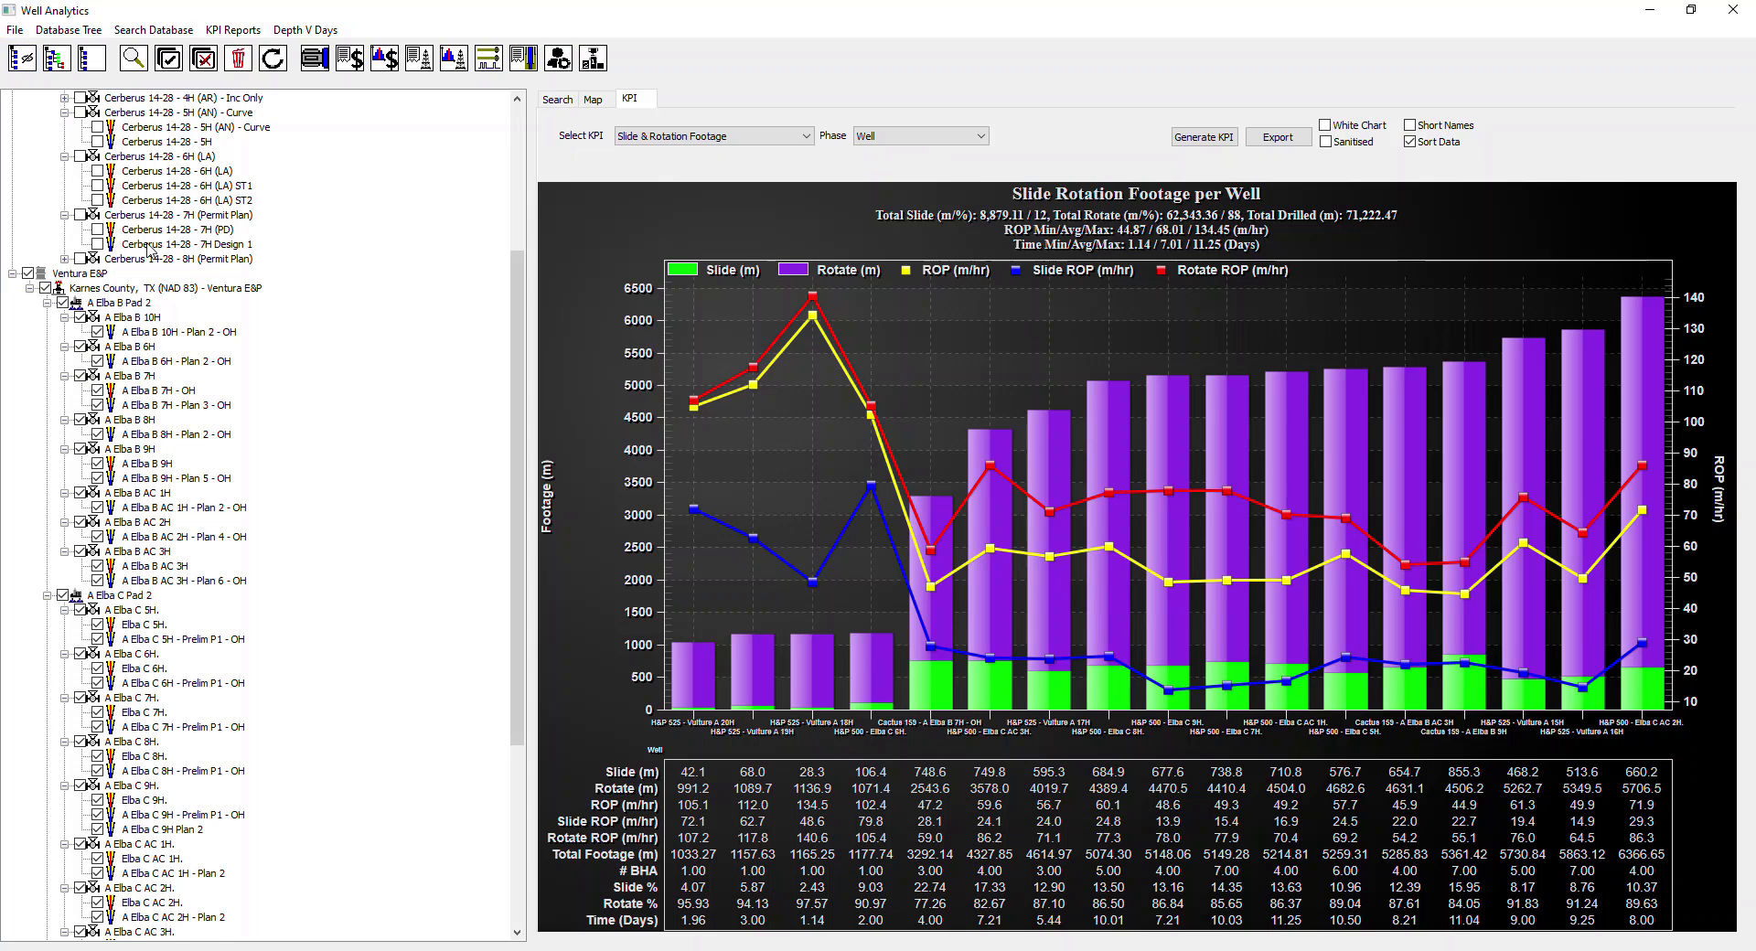
pyautogui.click(22, 61)
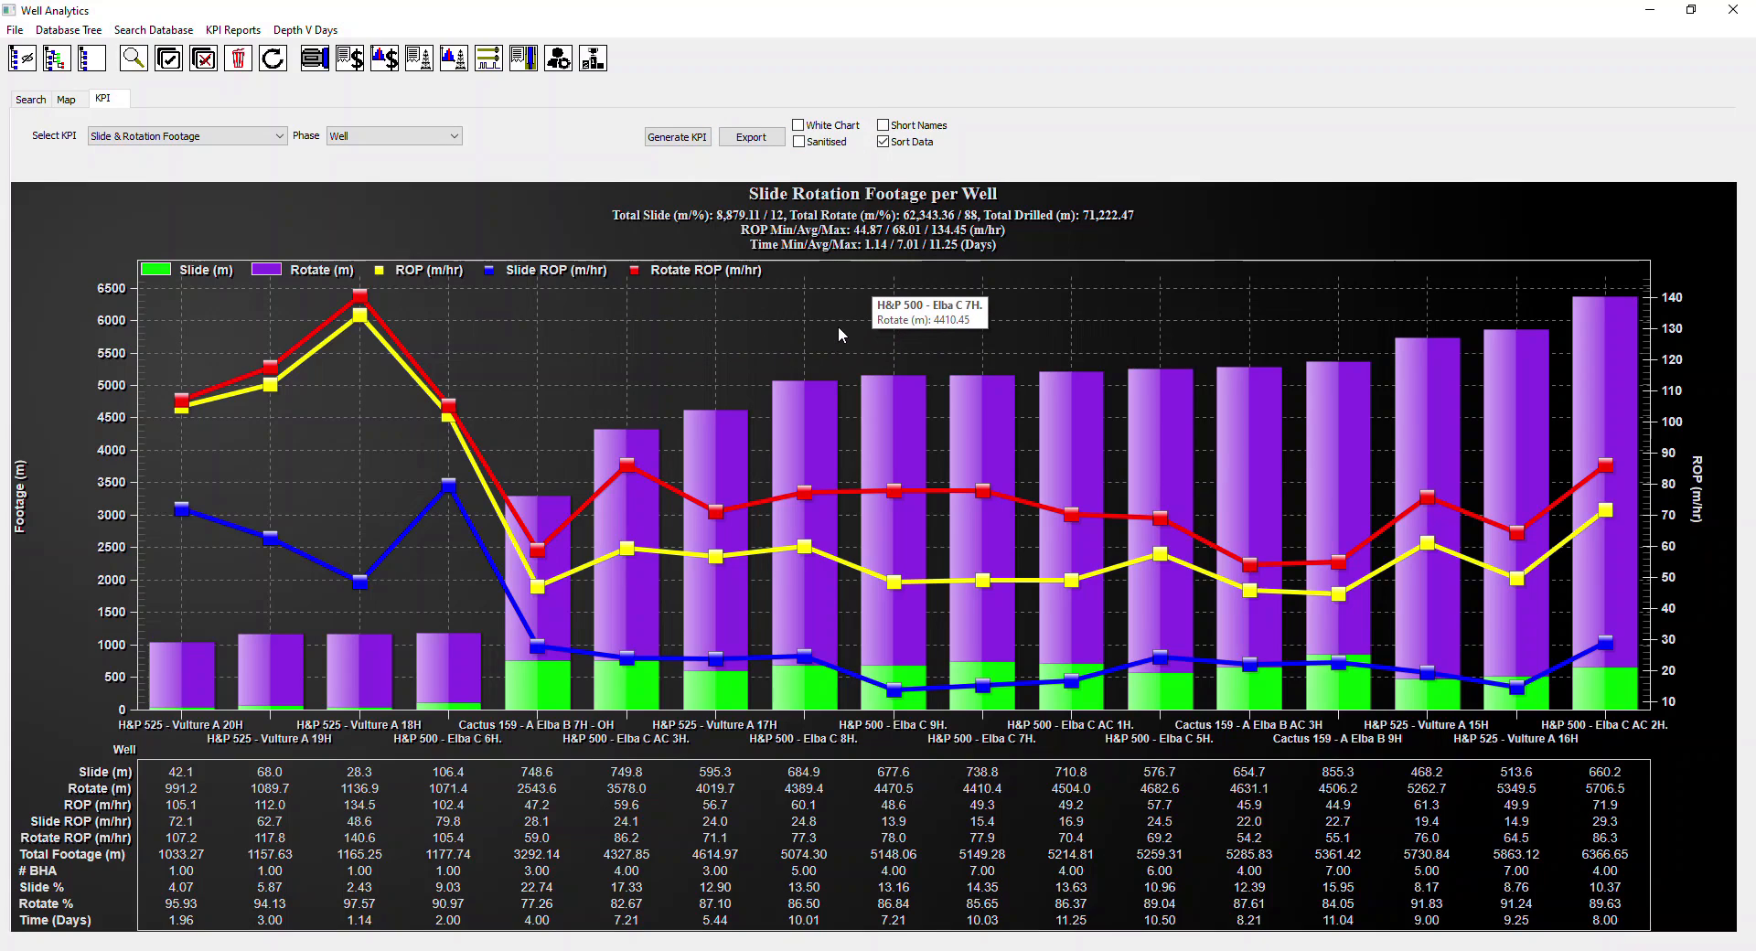
# Step: Preview the KPI chart with the White Chart option and return it to the dark background
pyautogui.click(799, 125)
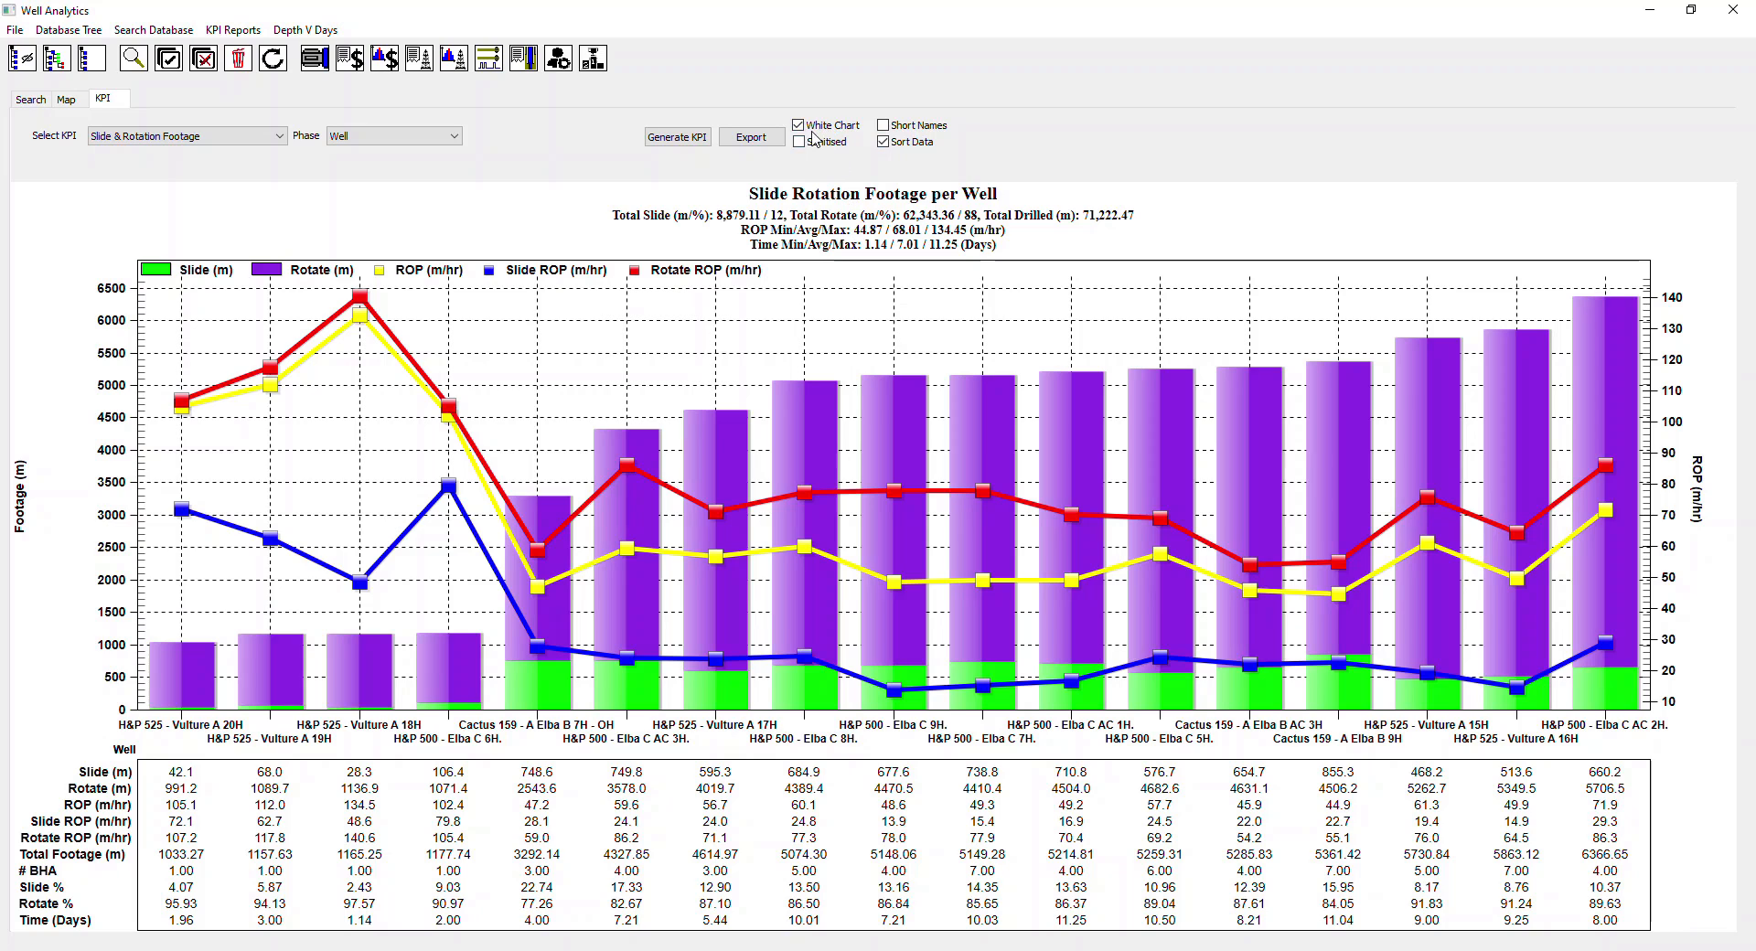
pyautogui.click(798, 126)
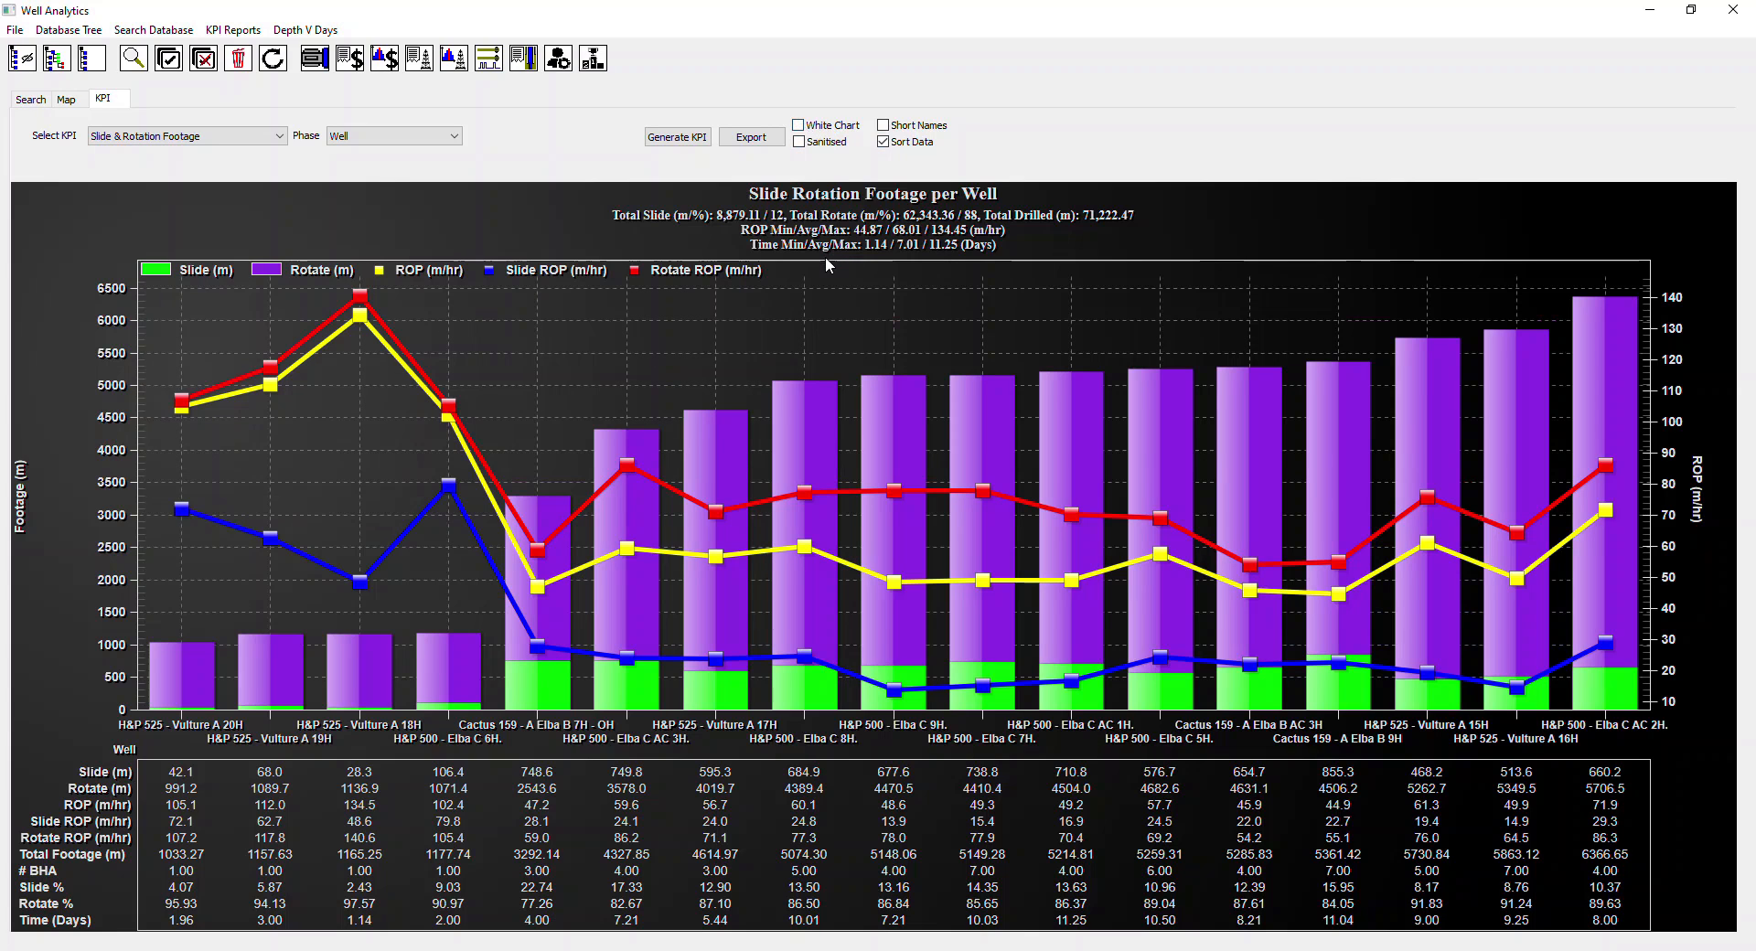
pyautogui.click(798, 126)
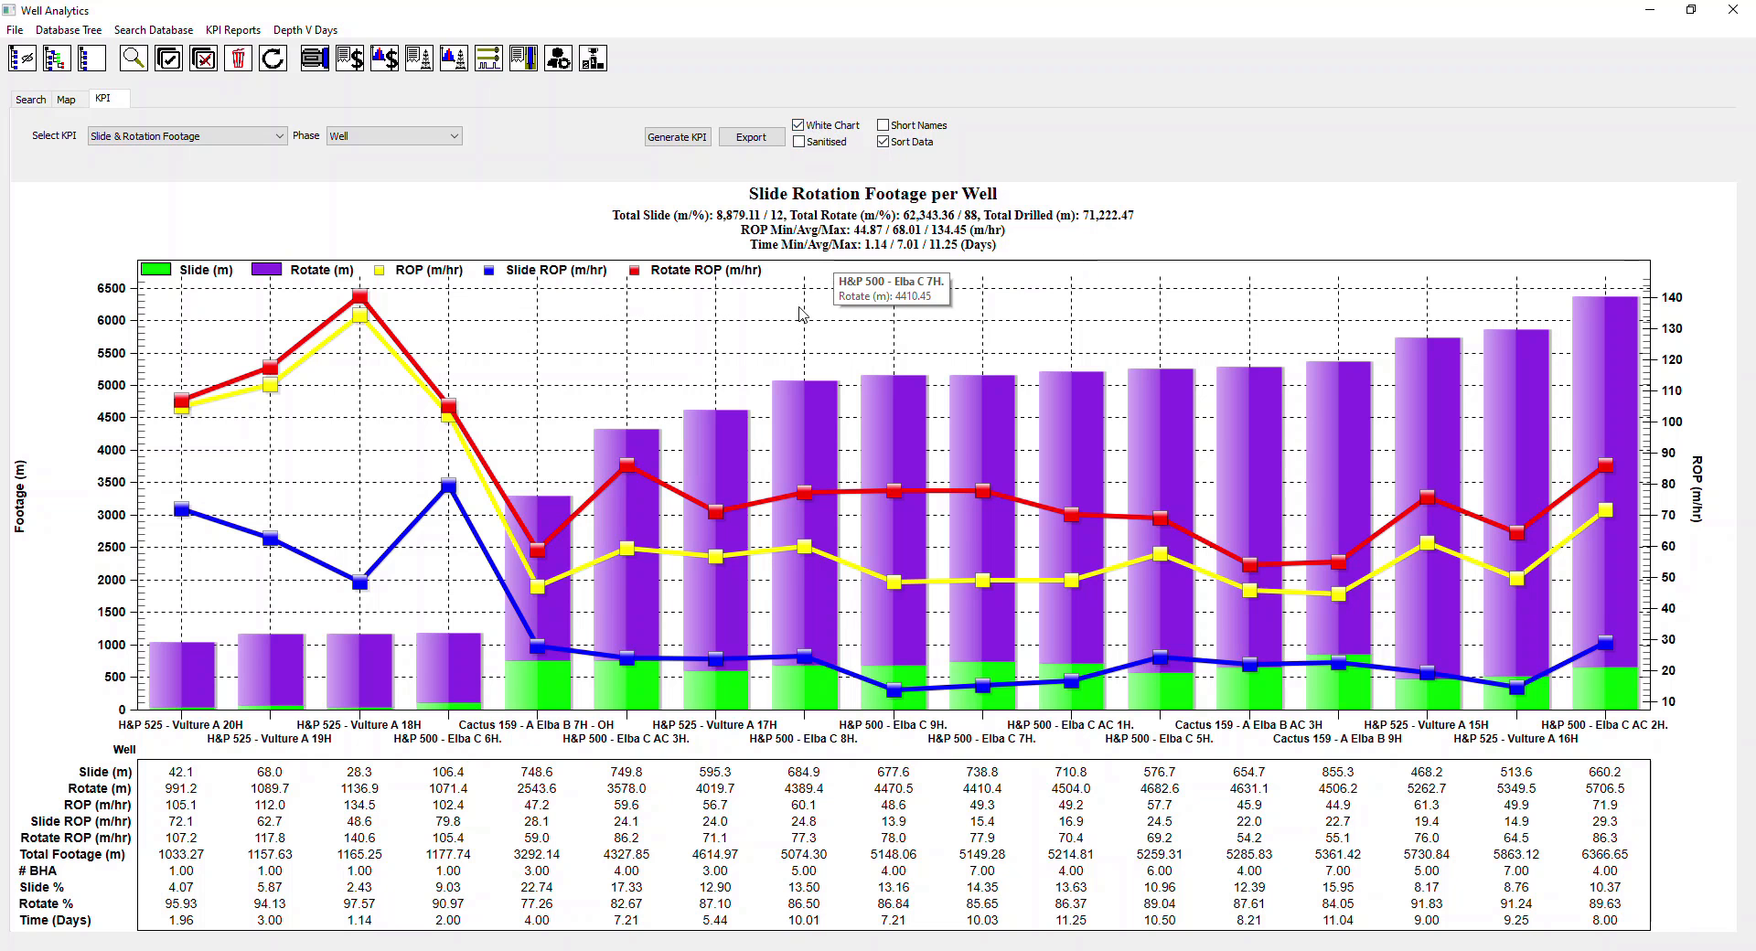
pyautogui.click(799, 126)
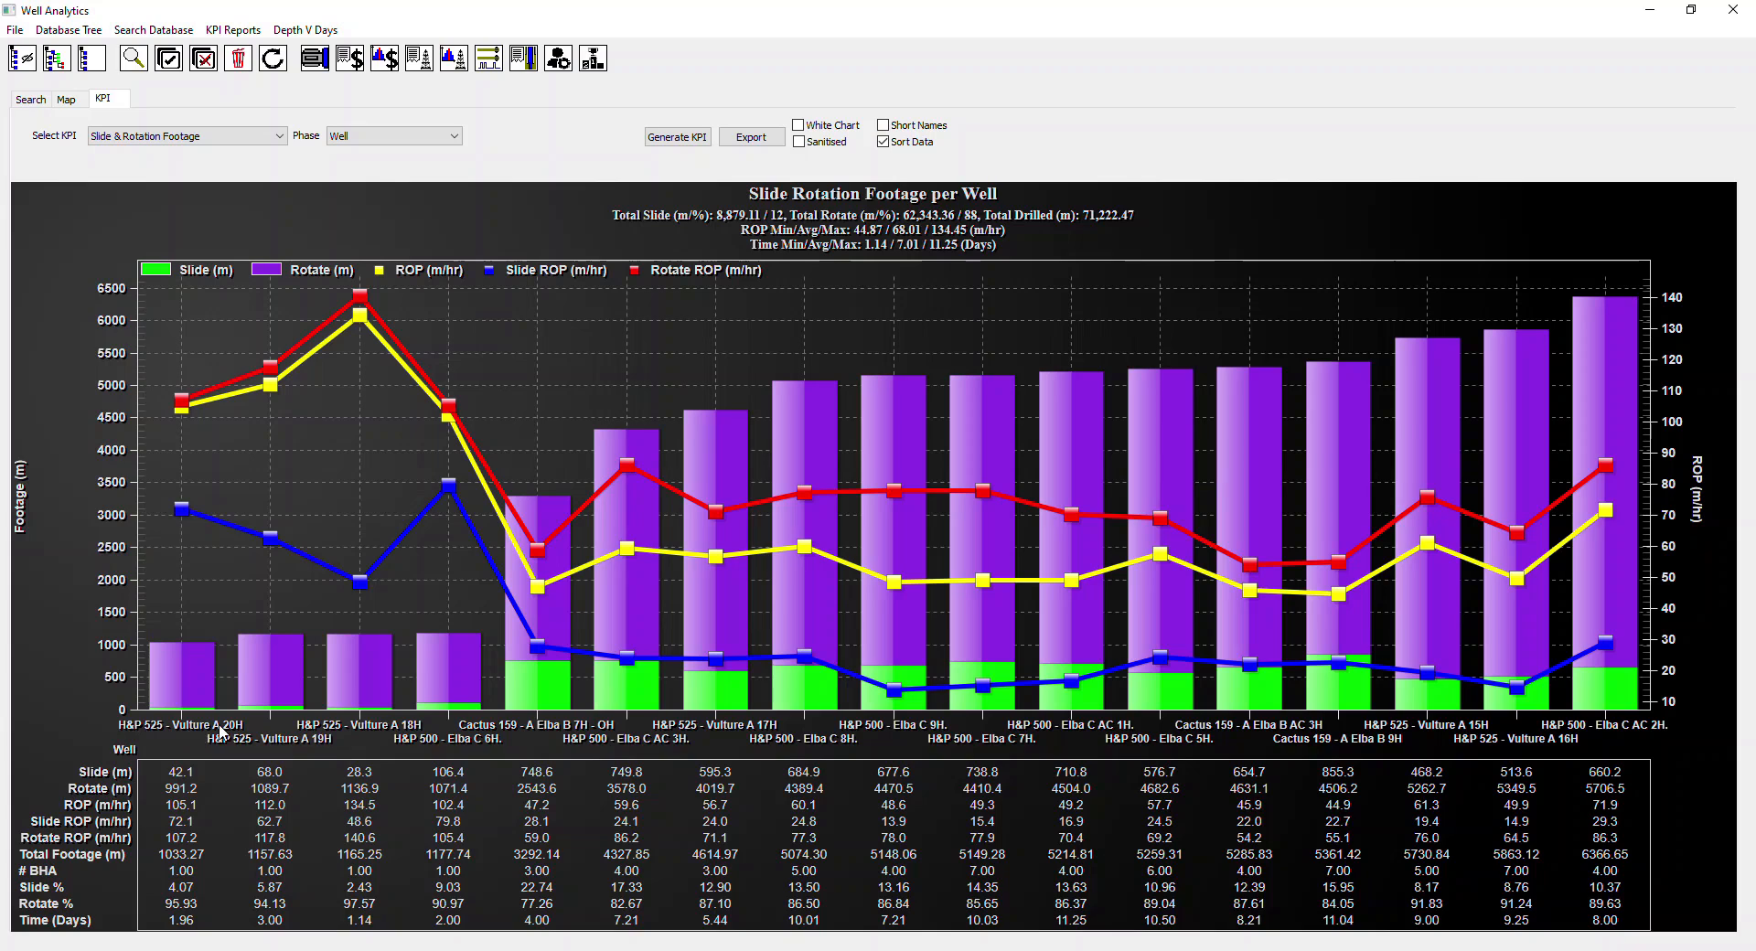
# Step: Preview the KPI chart with Short Names for the wells and switch the option back off
pyautogui.click(884, 126)
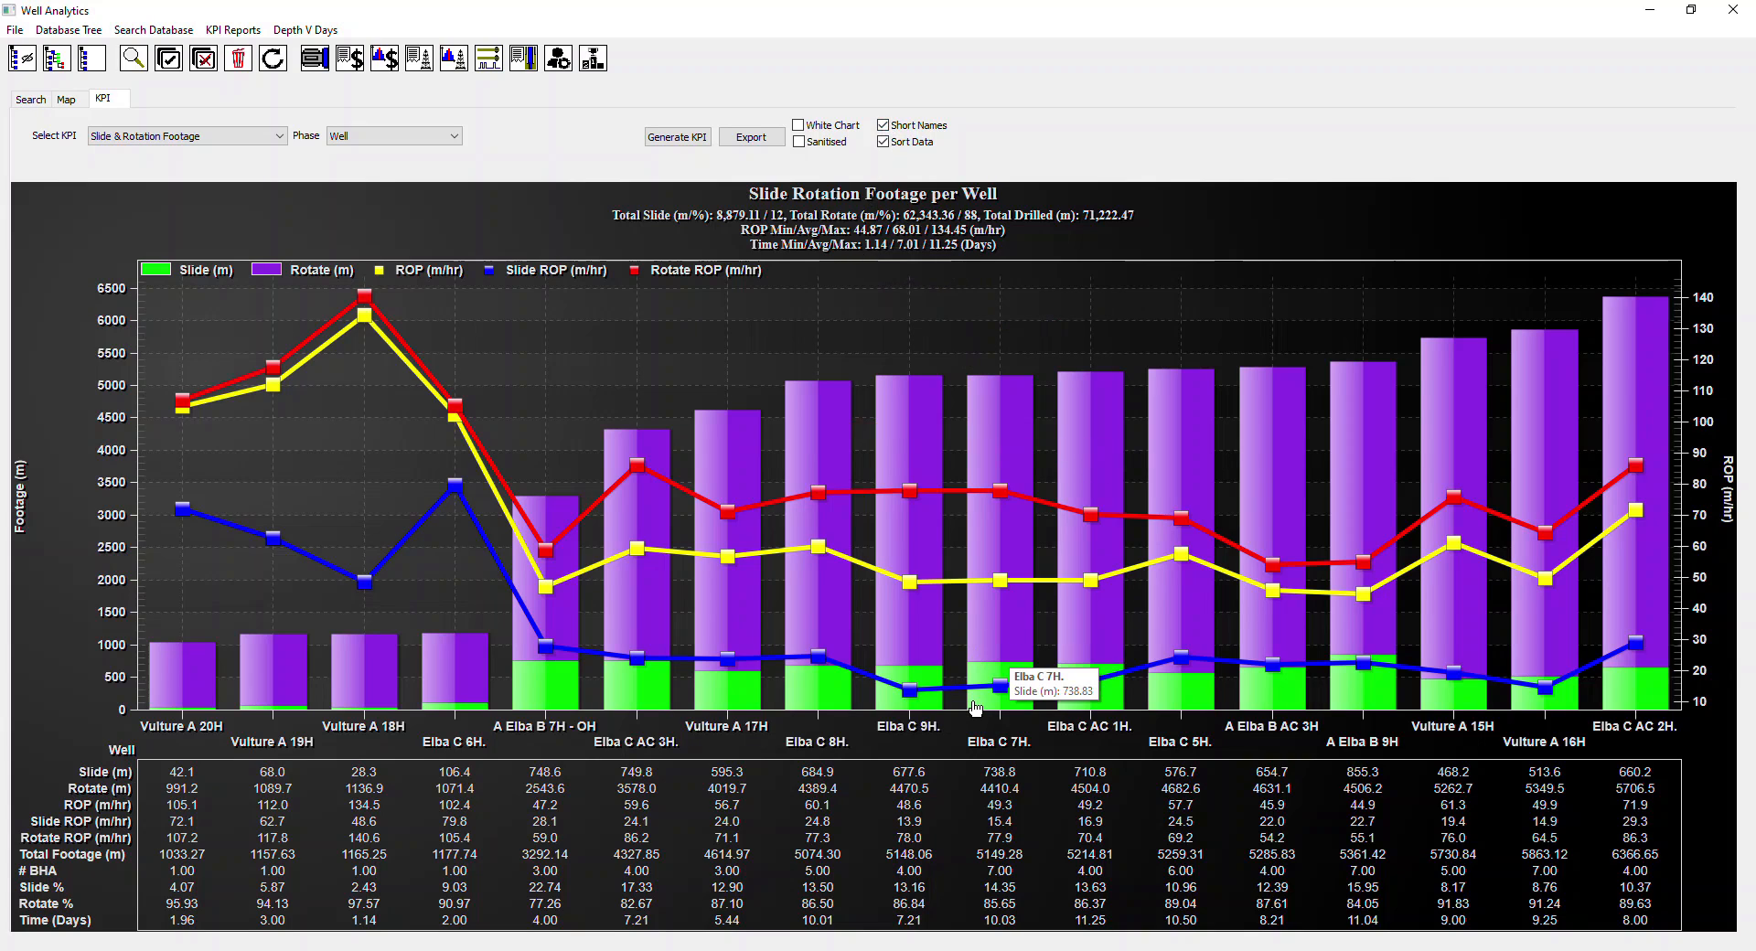
pyautogui.click(883, 127)
pyautogui.click(884, 126)
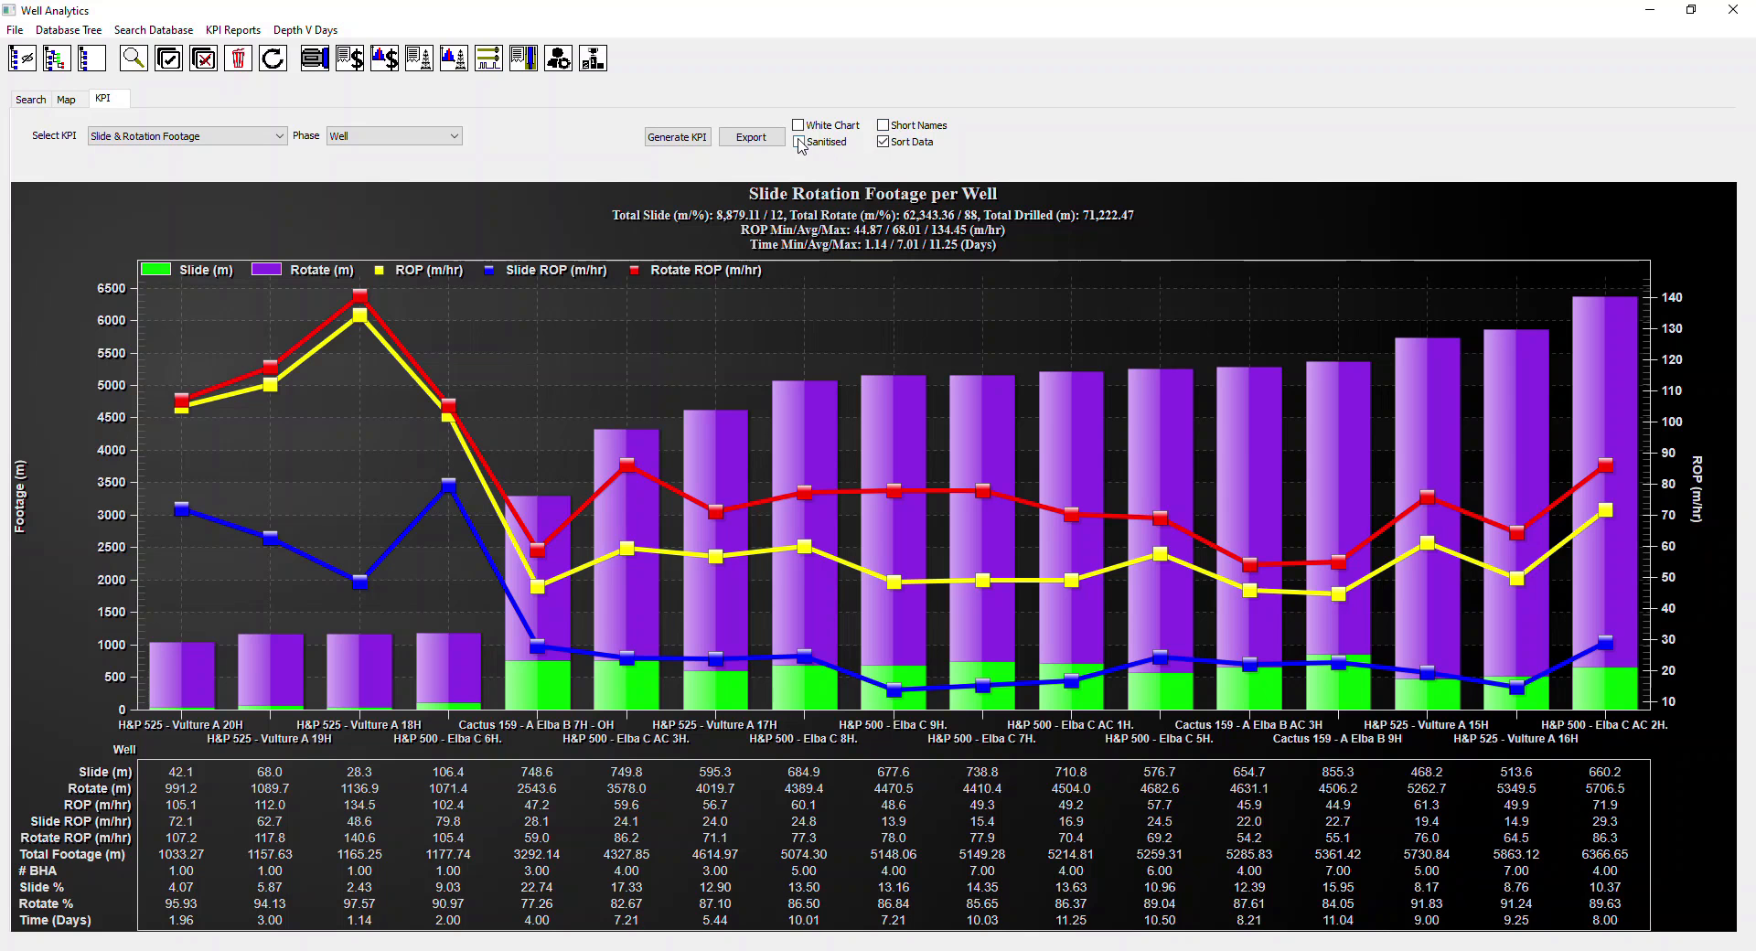
# Step: Turn on Sanitised well names in the KPI chart, and compare it with Sort Data off before restoring the sorting
pyautogui.click(799, 142)
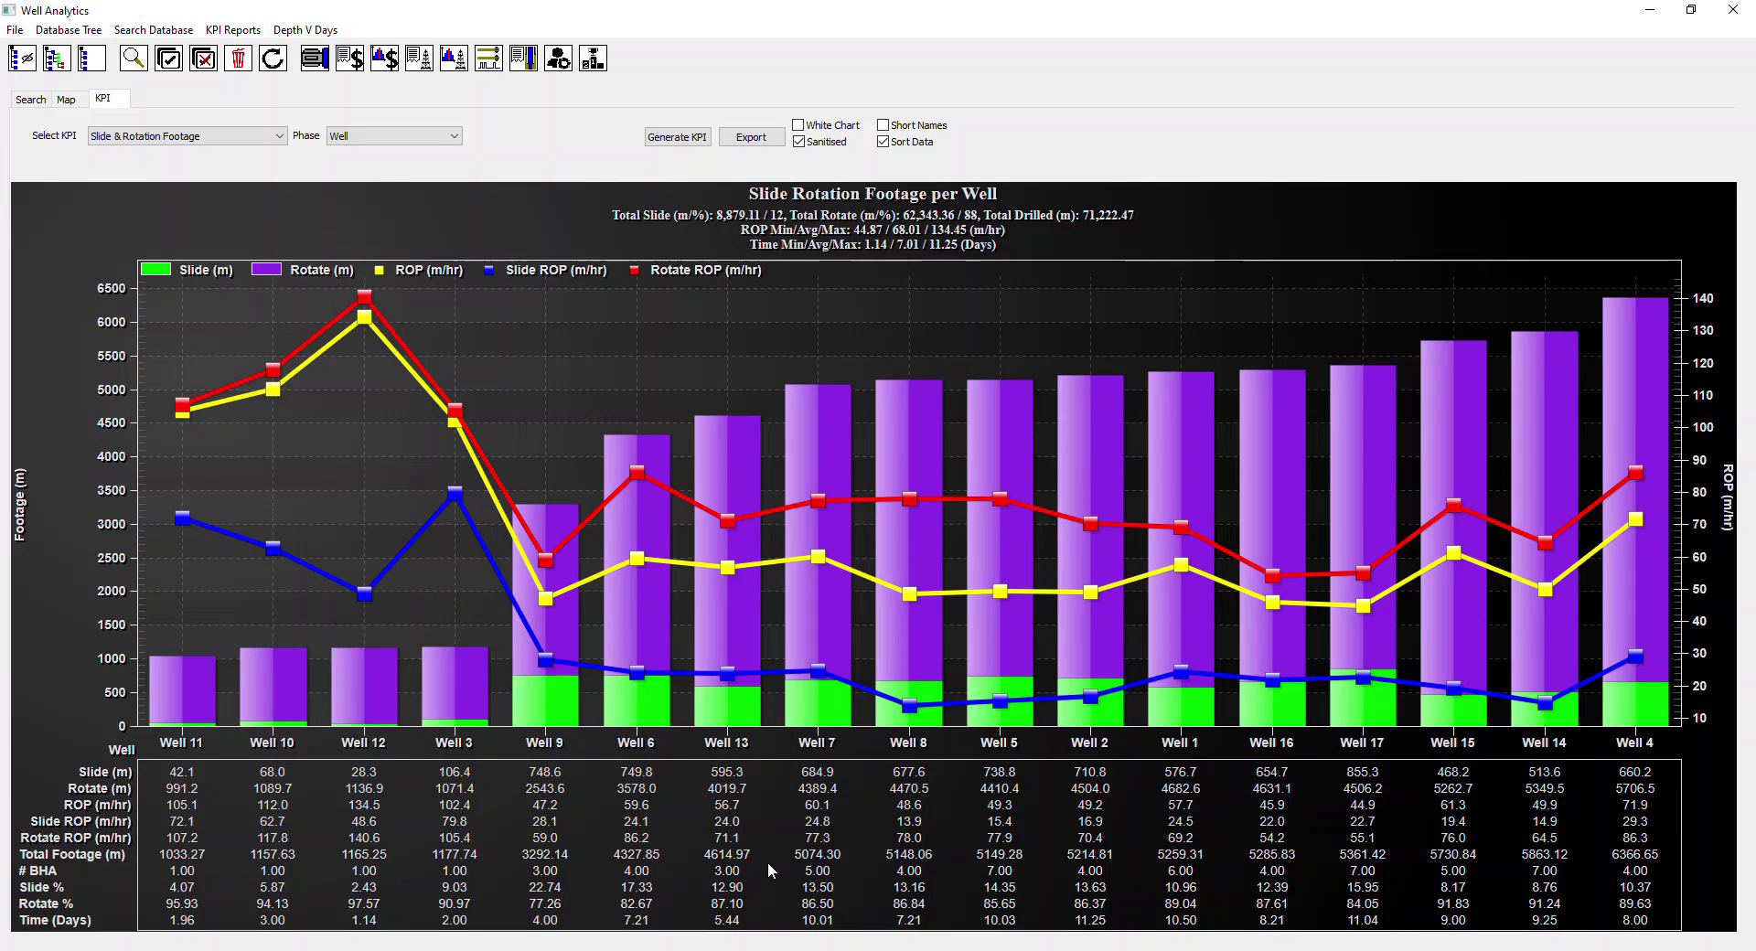
pyautogui.click(884, 143)
pyautogui.click(884, 143)
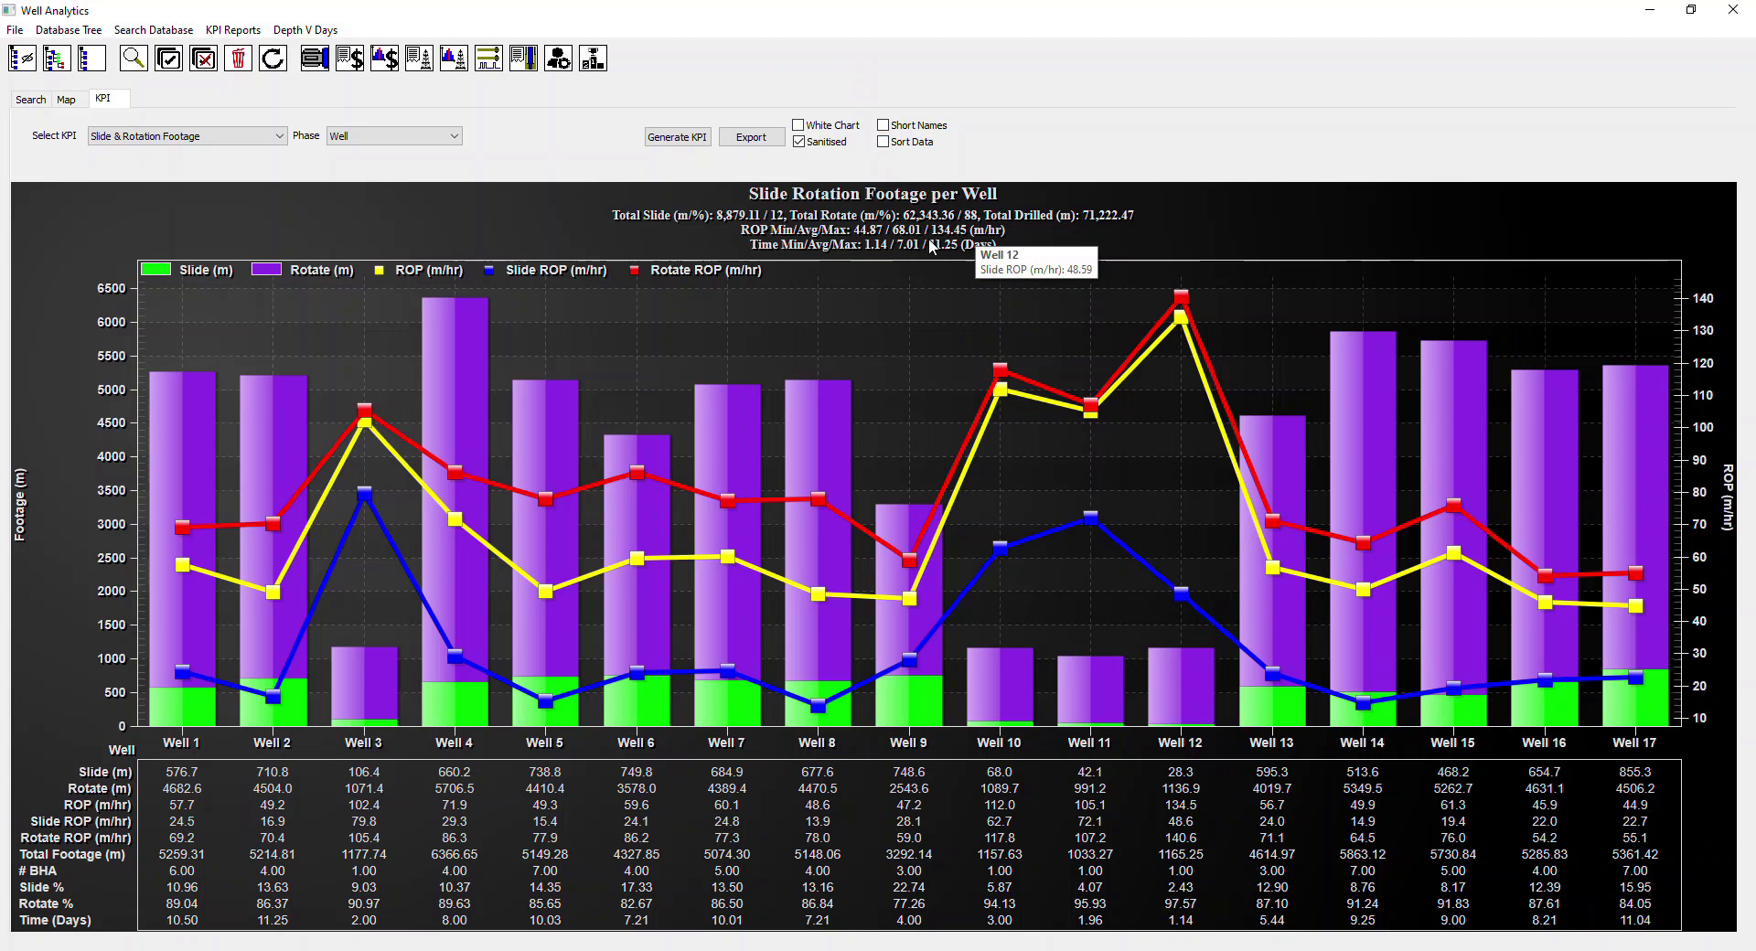
pyautogui.click(883, 142)
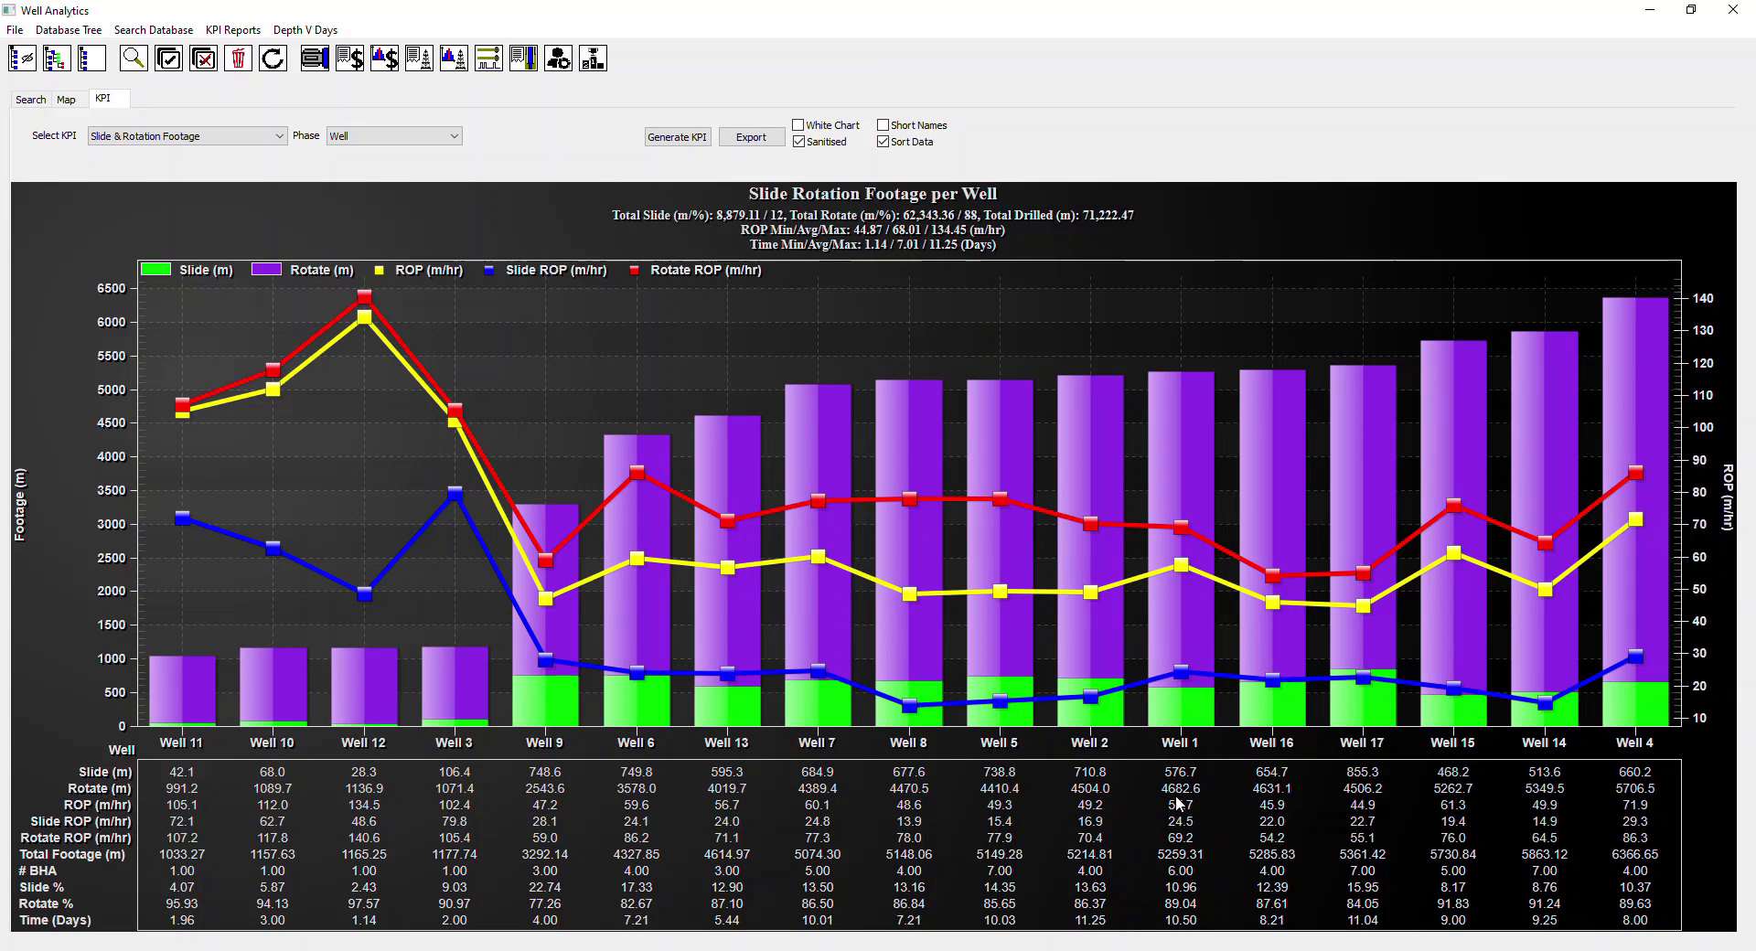
# Step: Export the sanitised KPI data to Excel and select the well values in cells B2:R9 for review
pyautogui.click(757, 139)
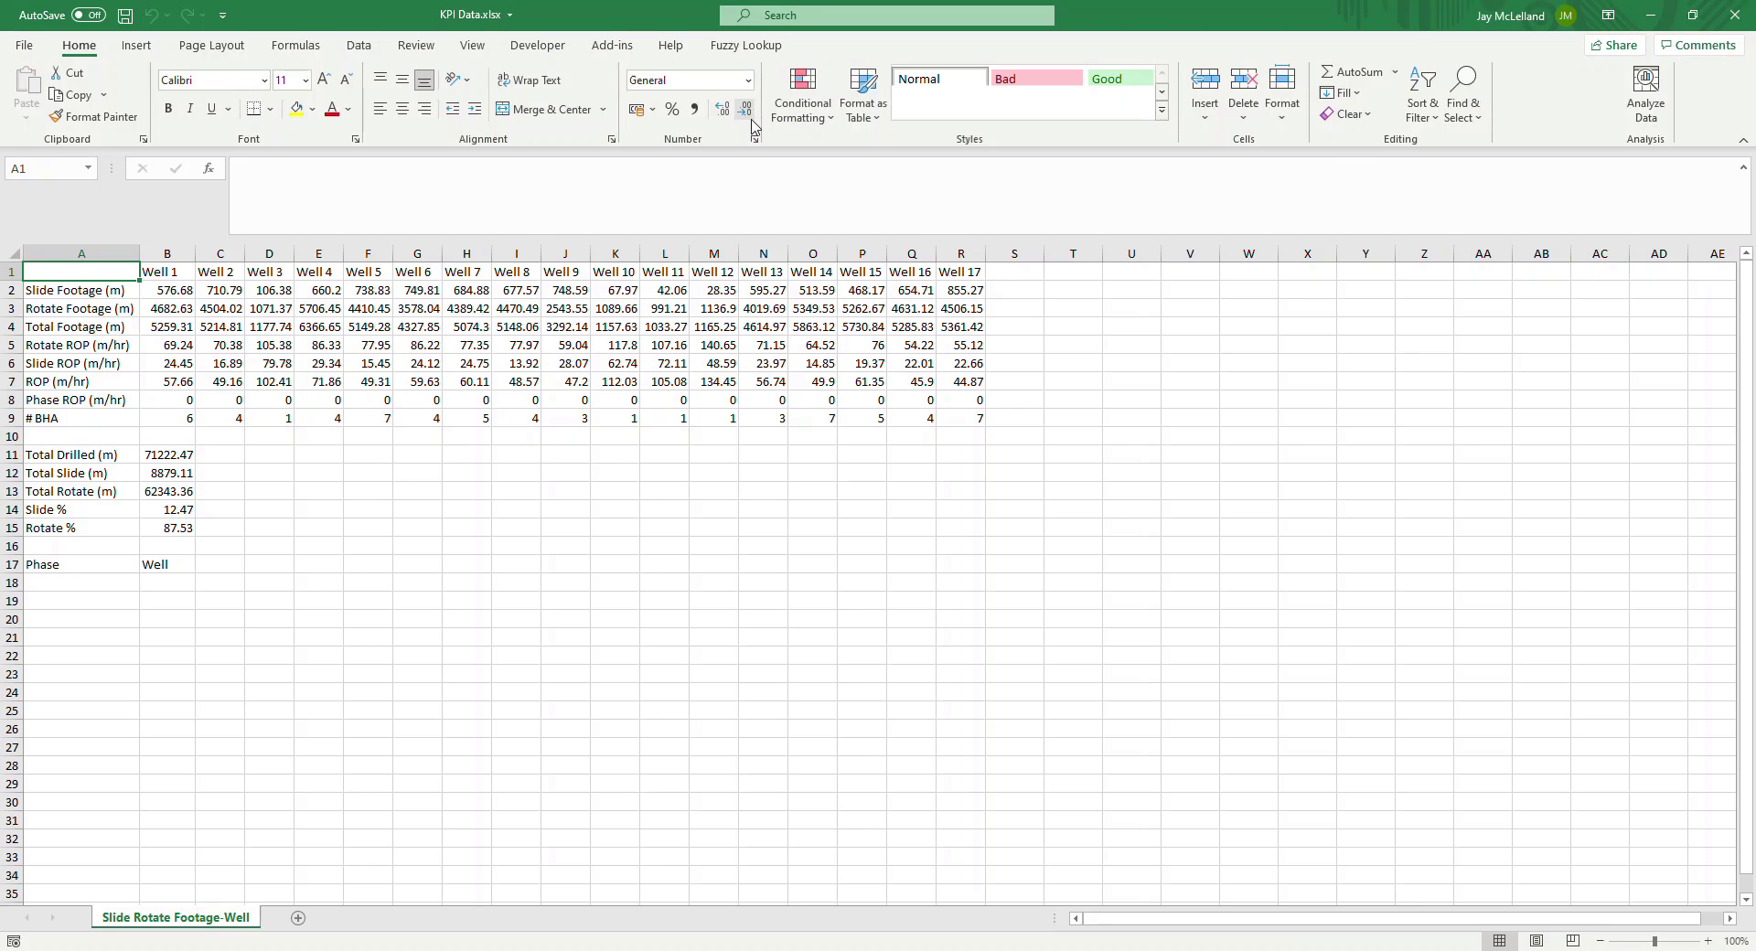
pyautogui.moveTo(165, 290); pyautogui.dragTo(968, 420)
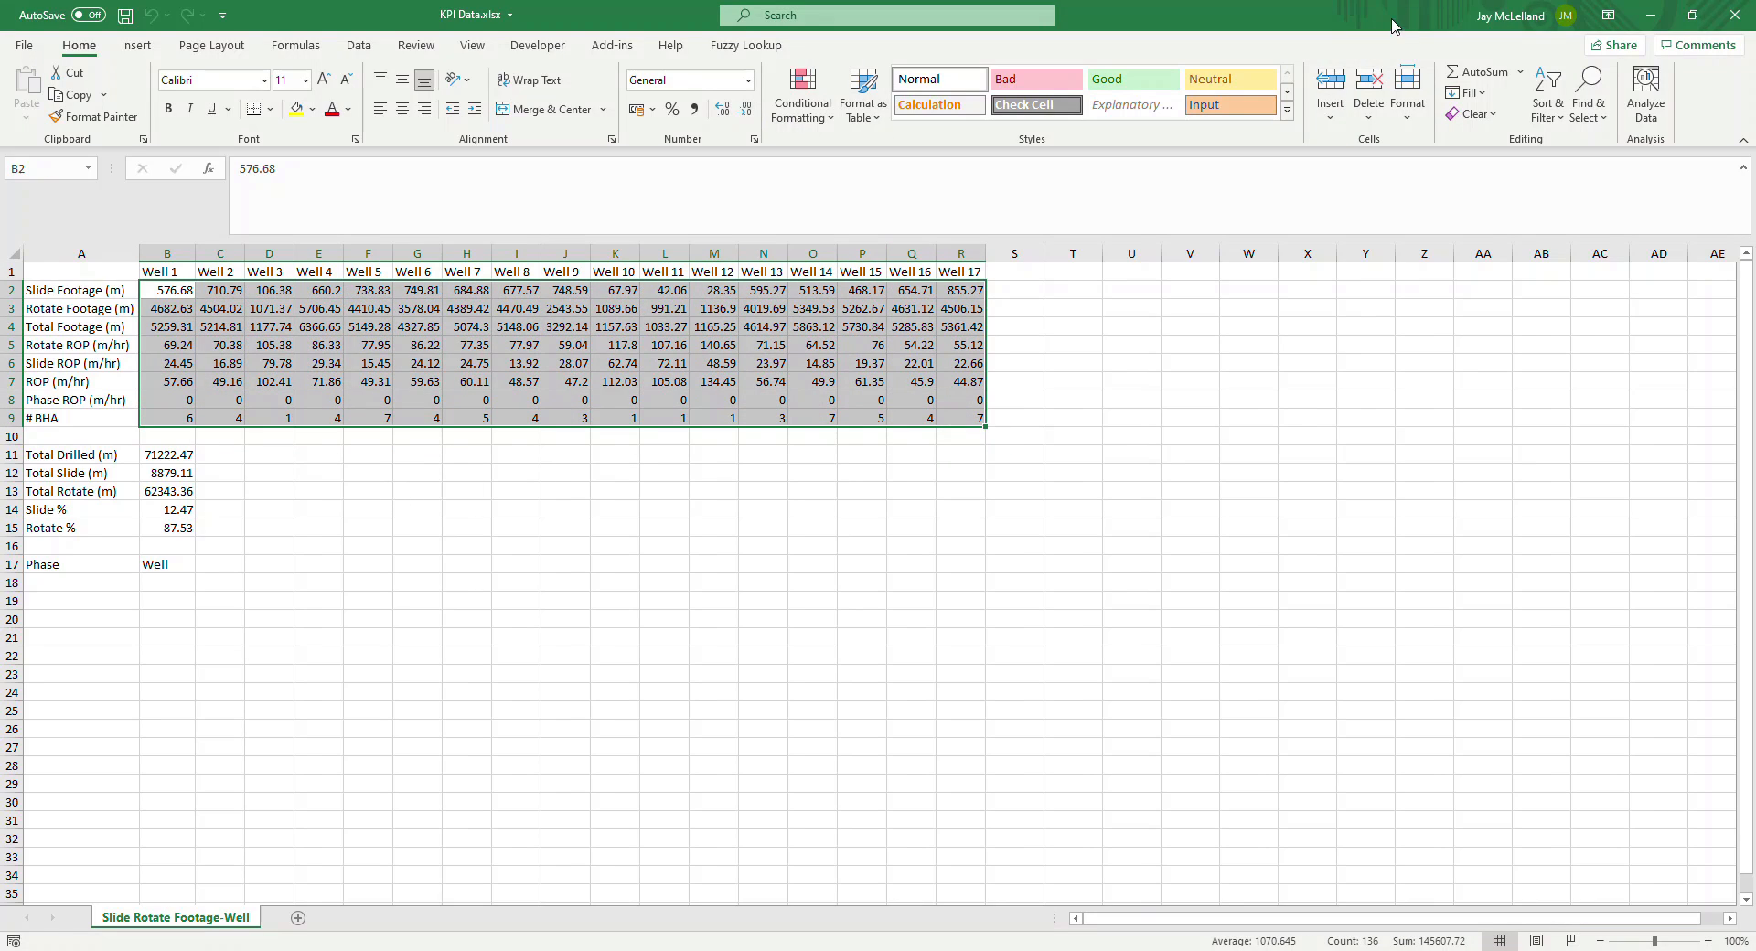
# Step: Print the current Slide & Rotation Footage chart to PDF and review the page before closing it
pyautogui.click(1738, 18)
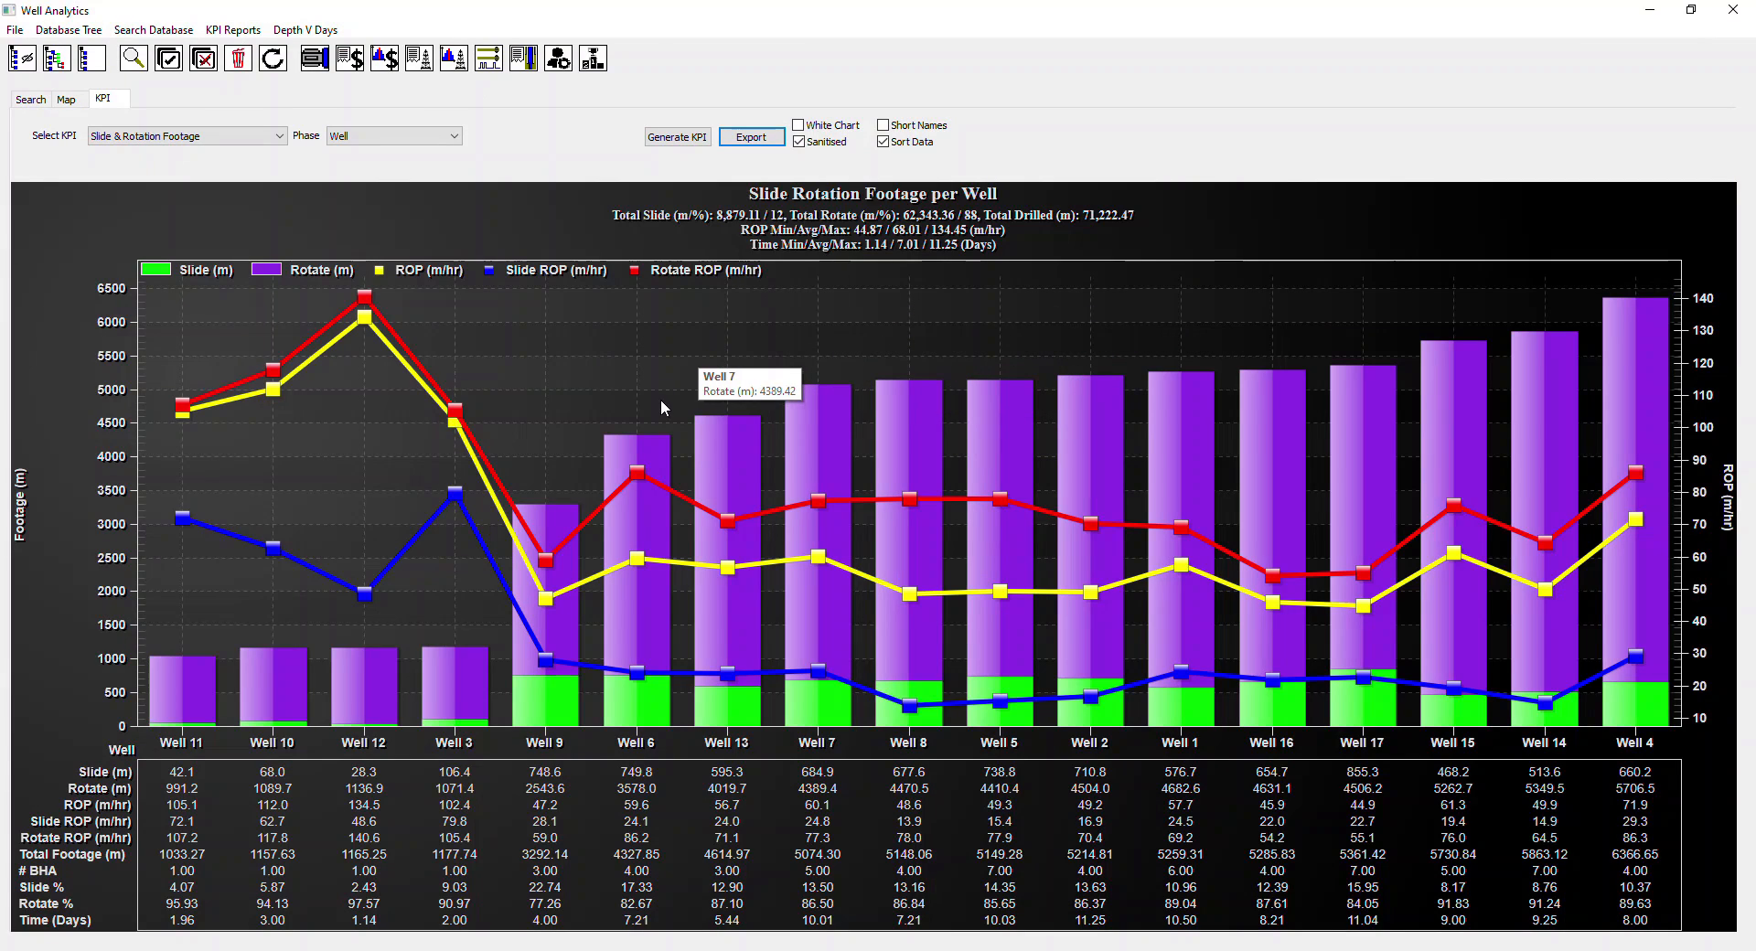
pyautogui.click(15, 33)
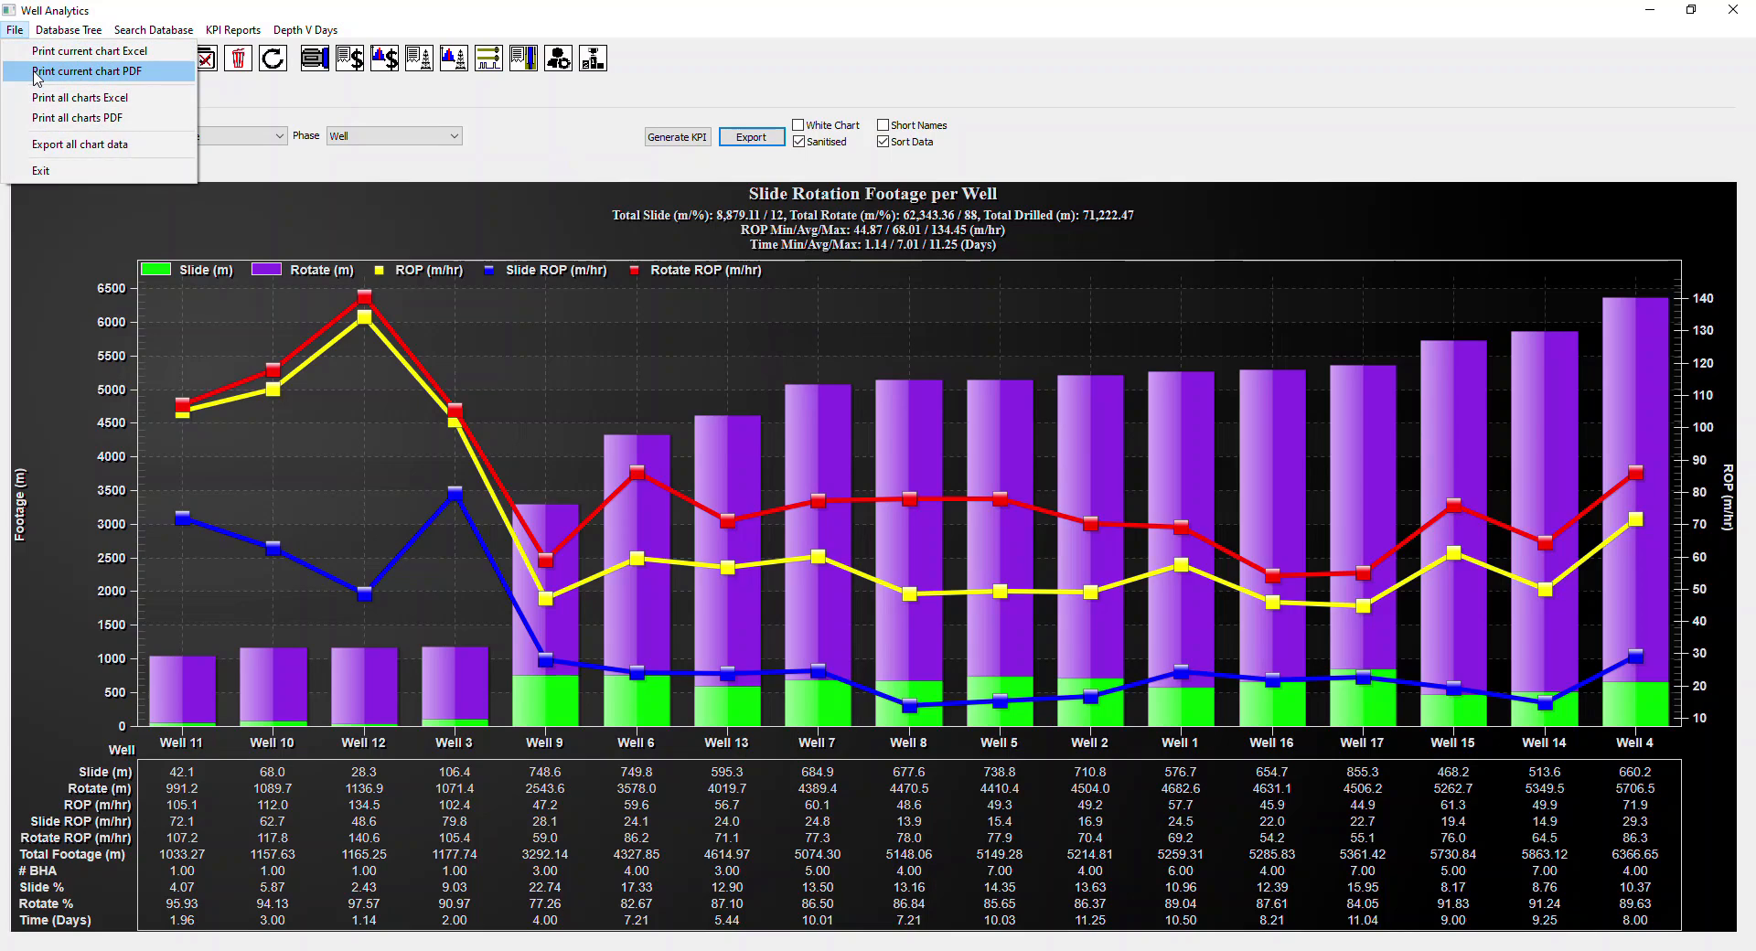
pyautogui.click(131, 73)
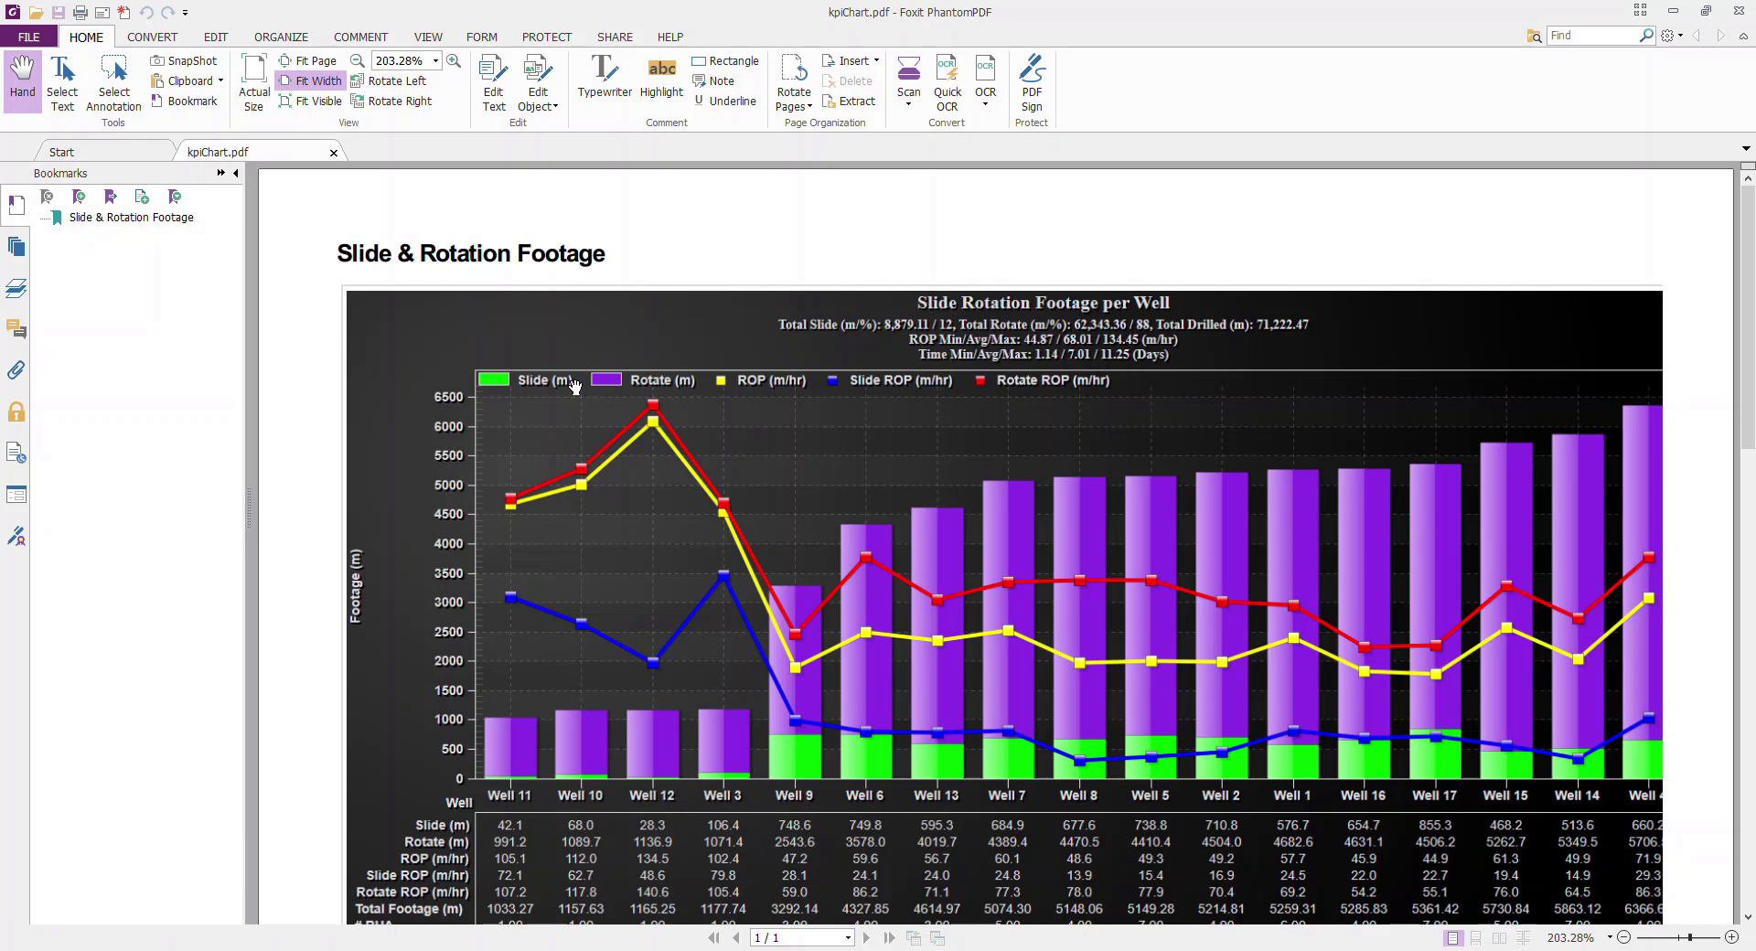
pyautogui.scroll(-3, 574, 386)
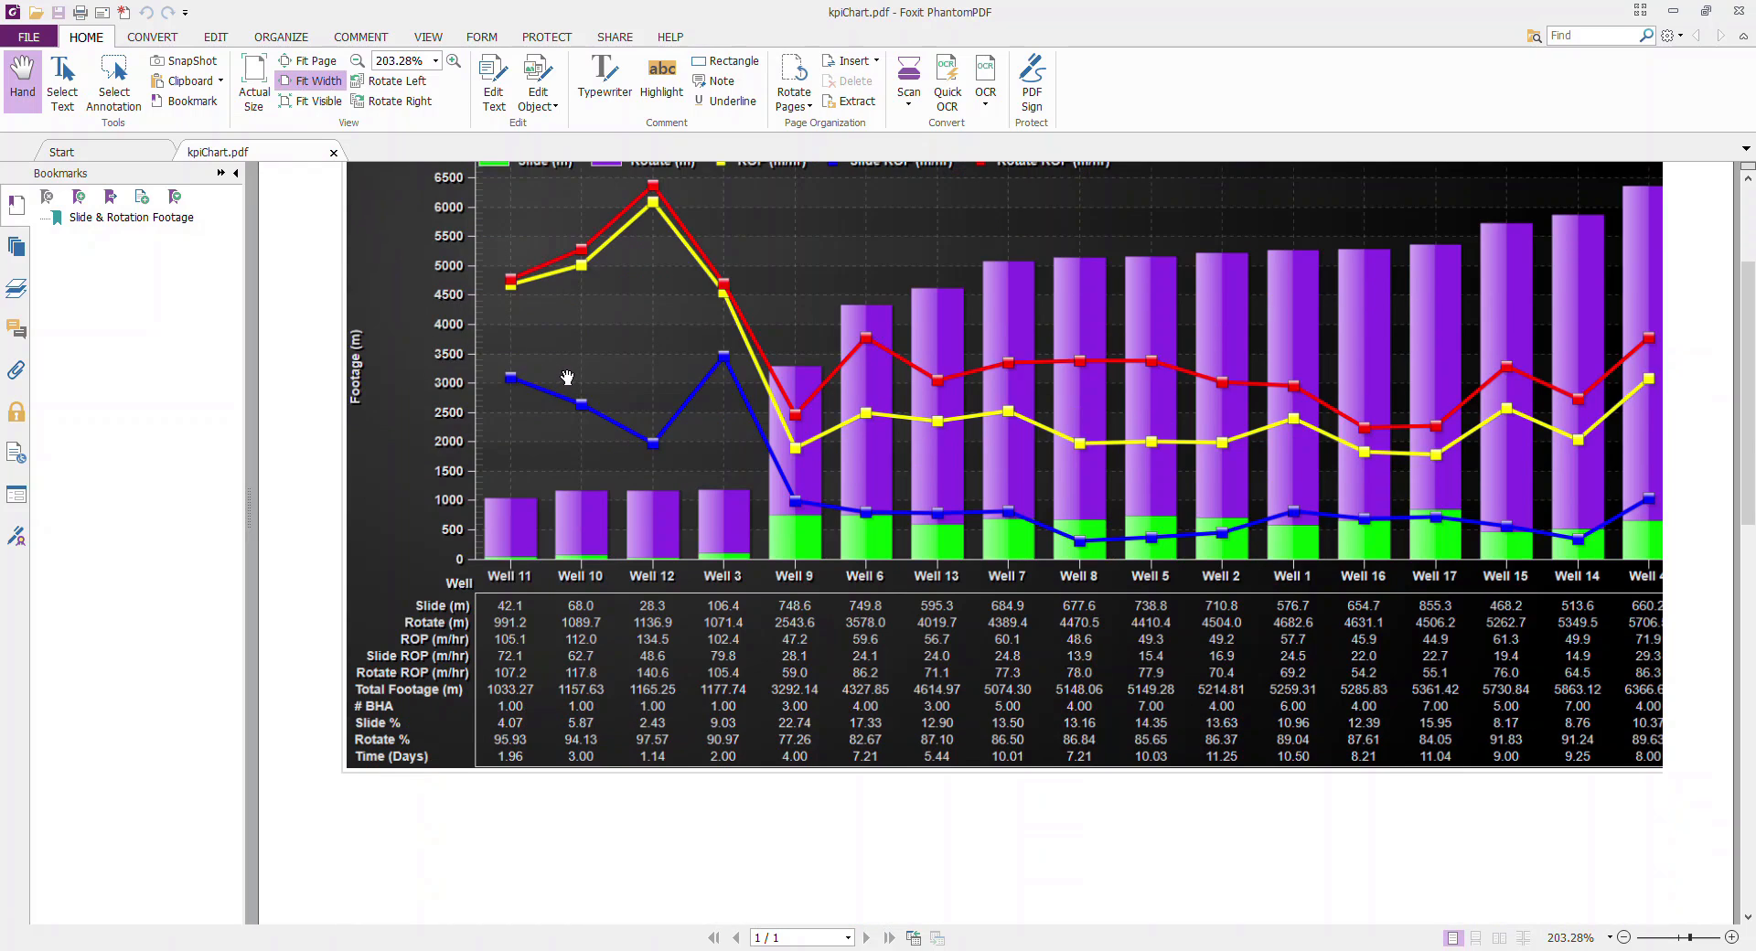
pyautogui.scroll(3, 567, 377)
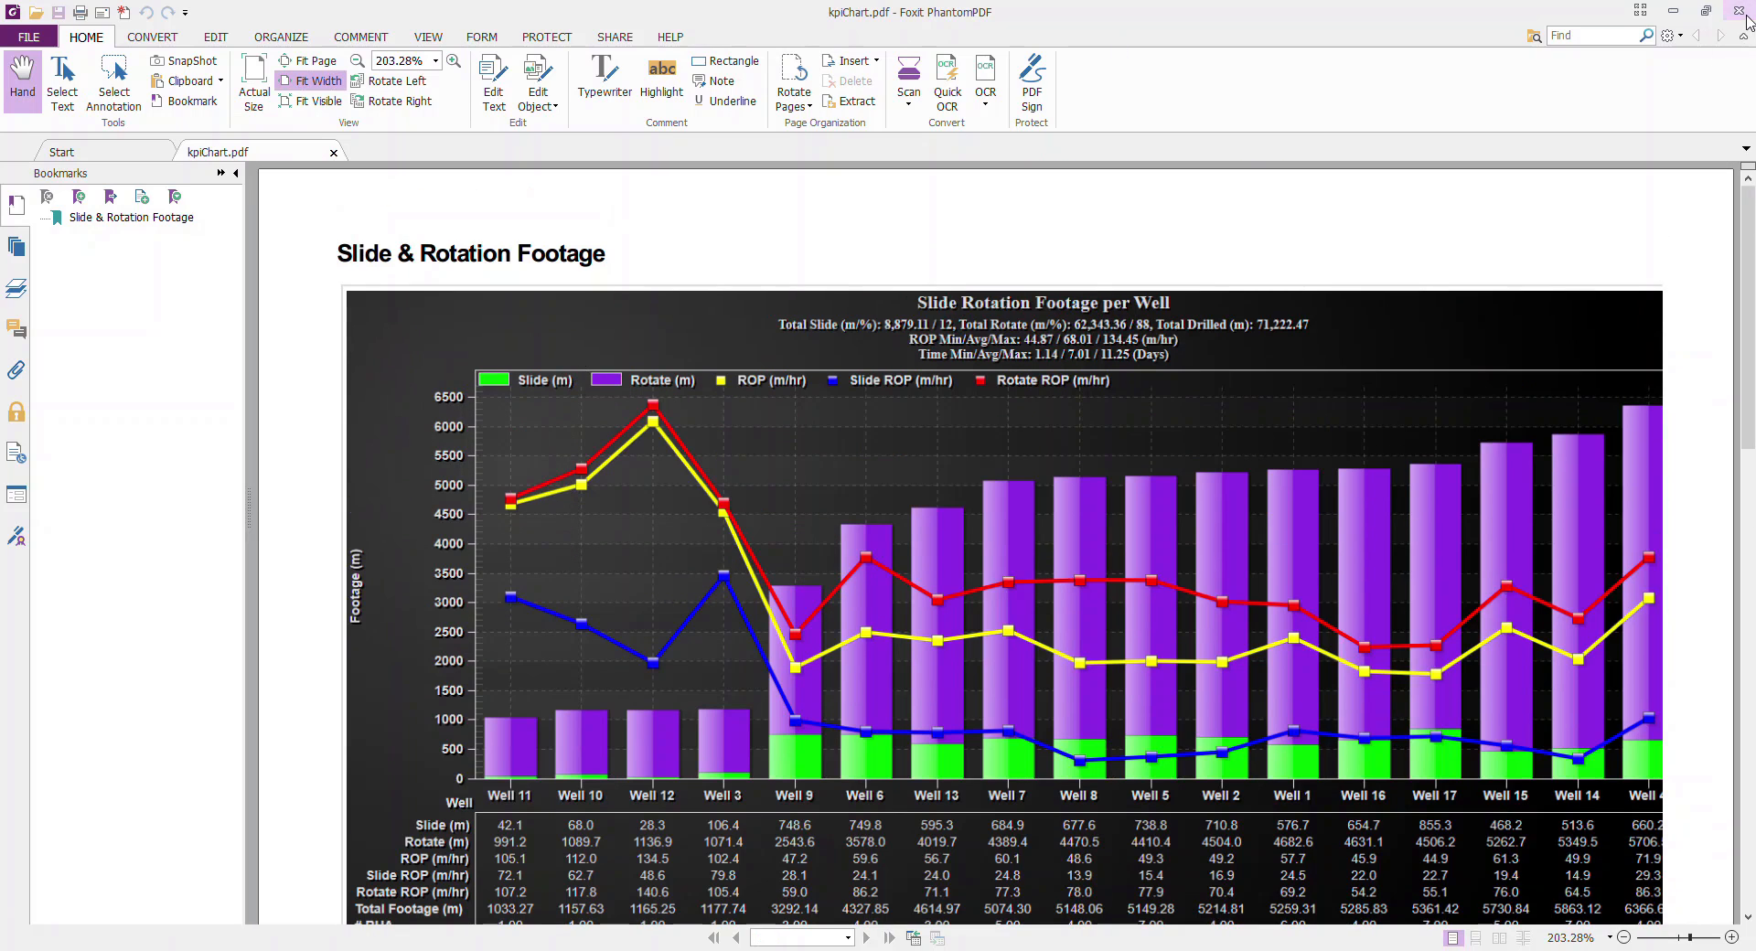
pyautogui.click(1740, 12)
pyautogui.click(18, 32)
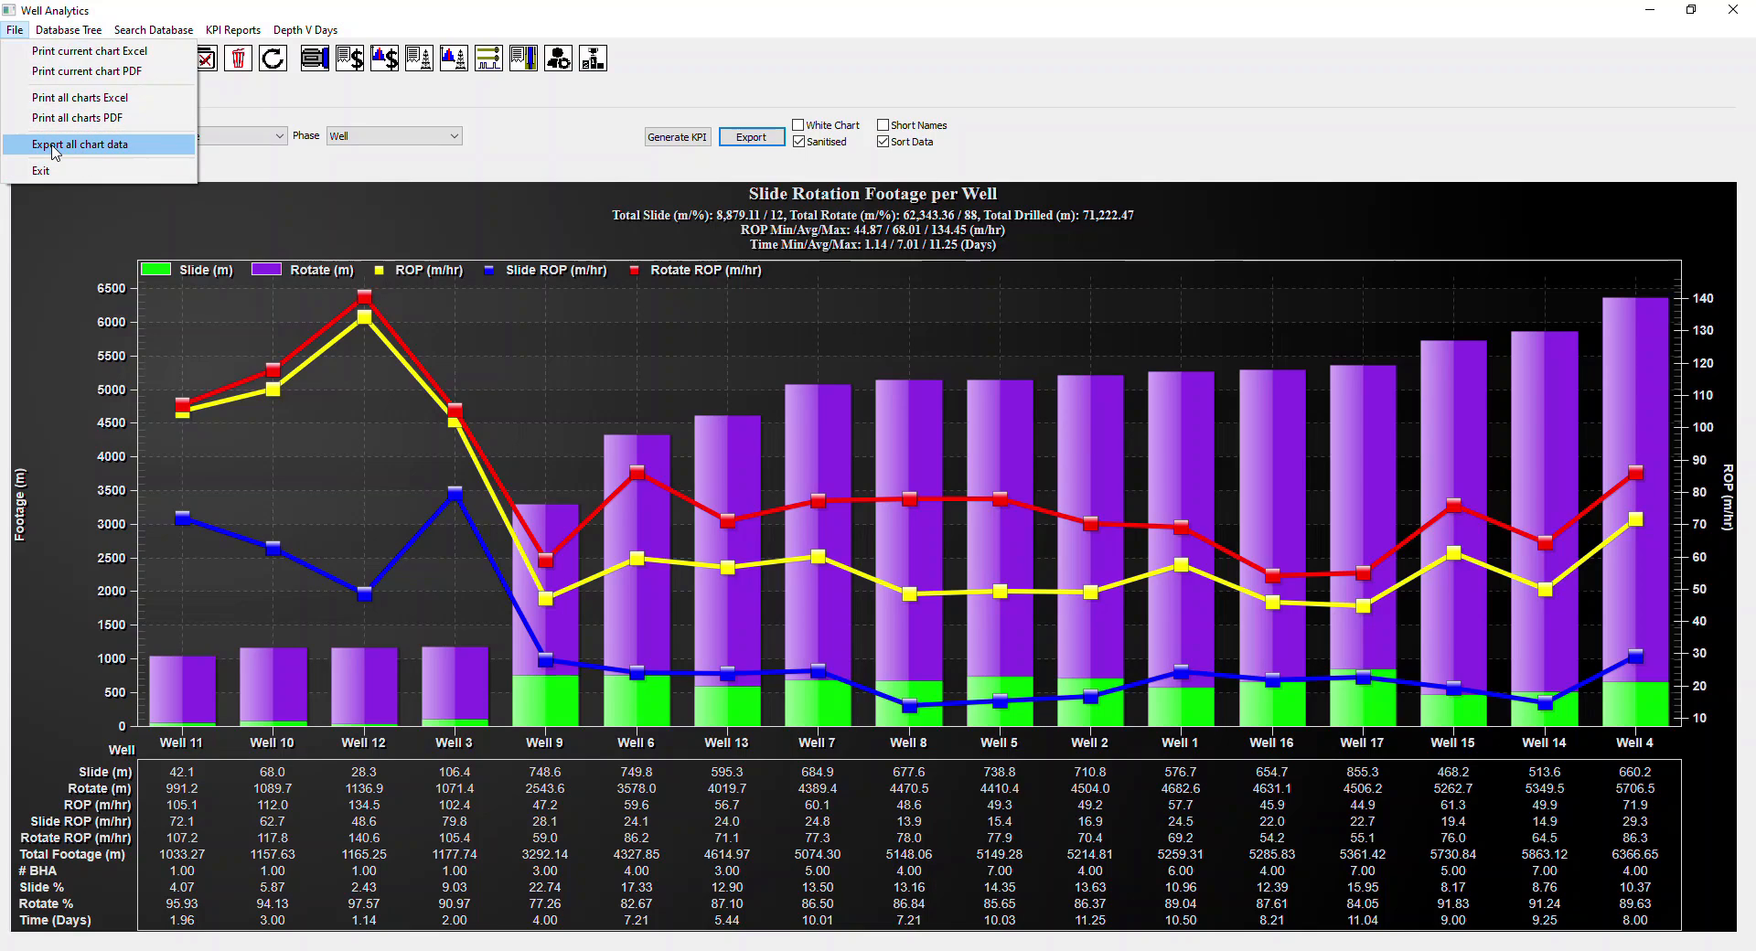
pyautogui.click(822, 82)
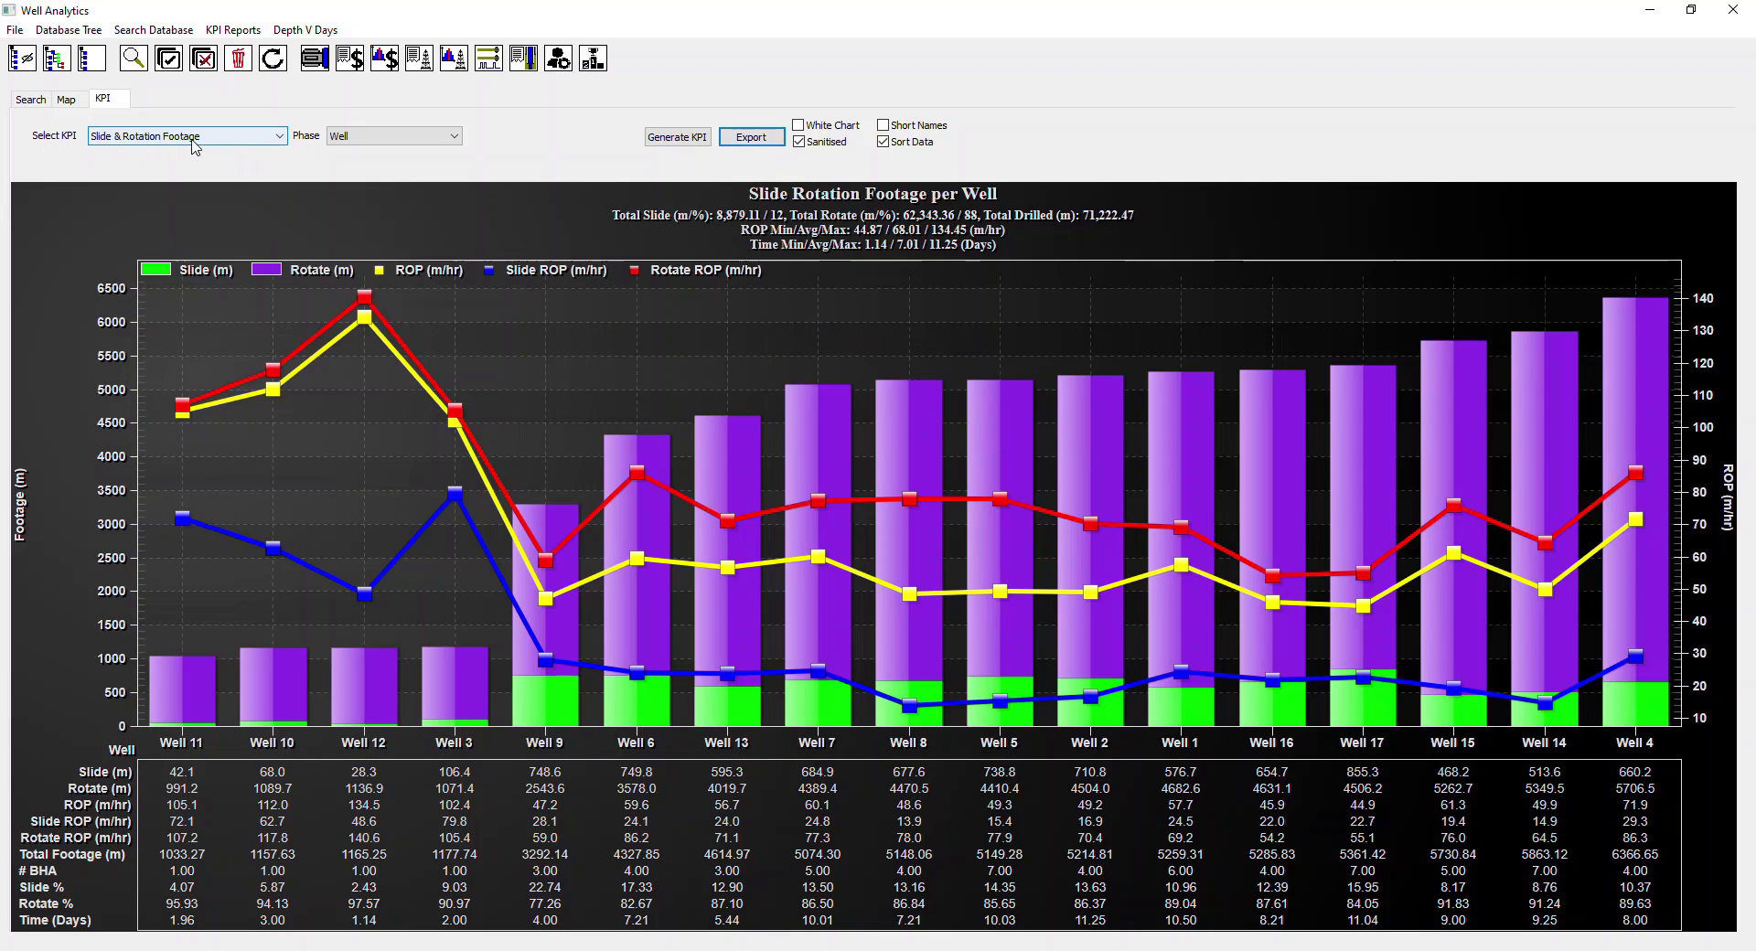
pyautogui.click(282, 137)
pyautogui.click(157, 142)
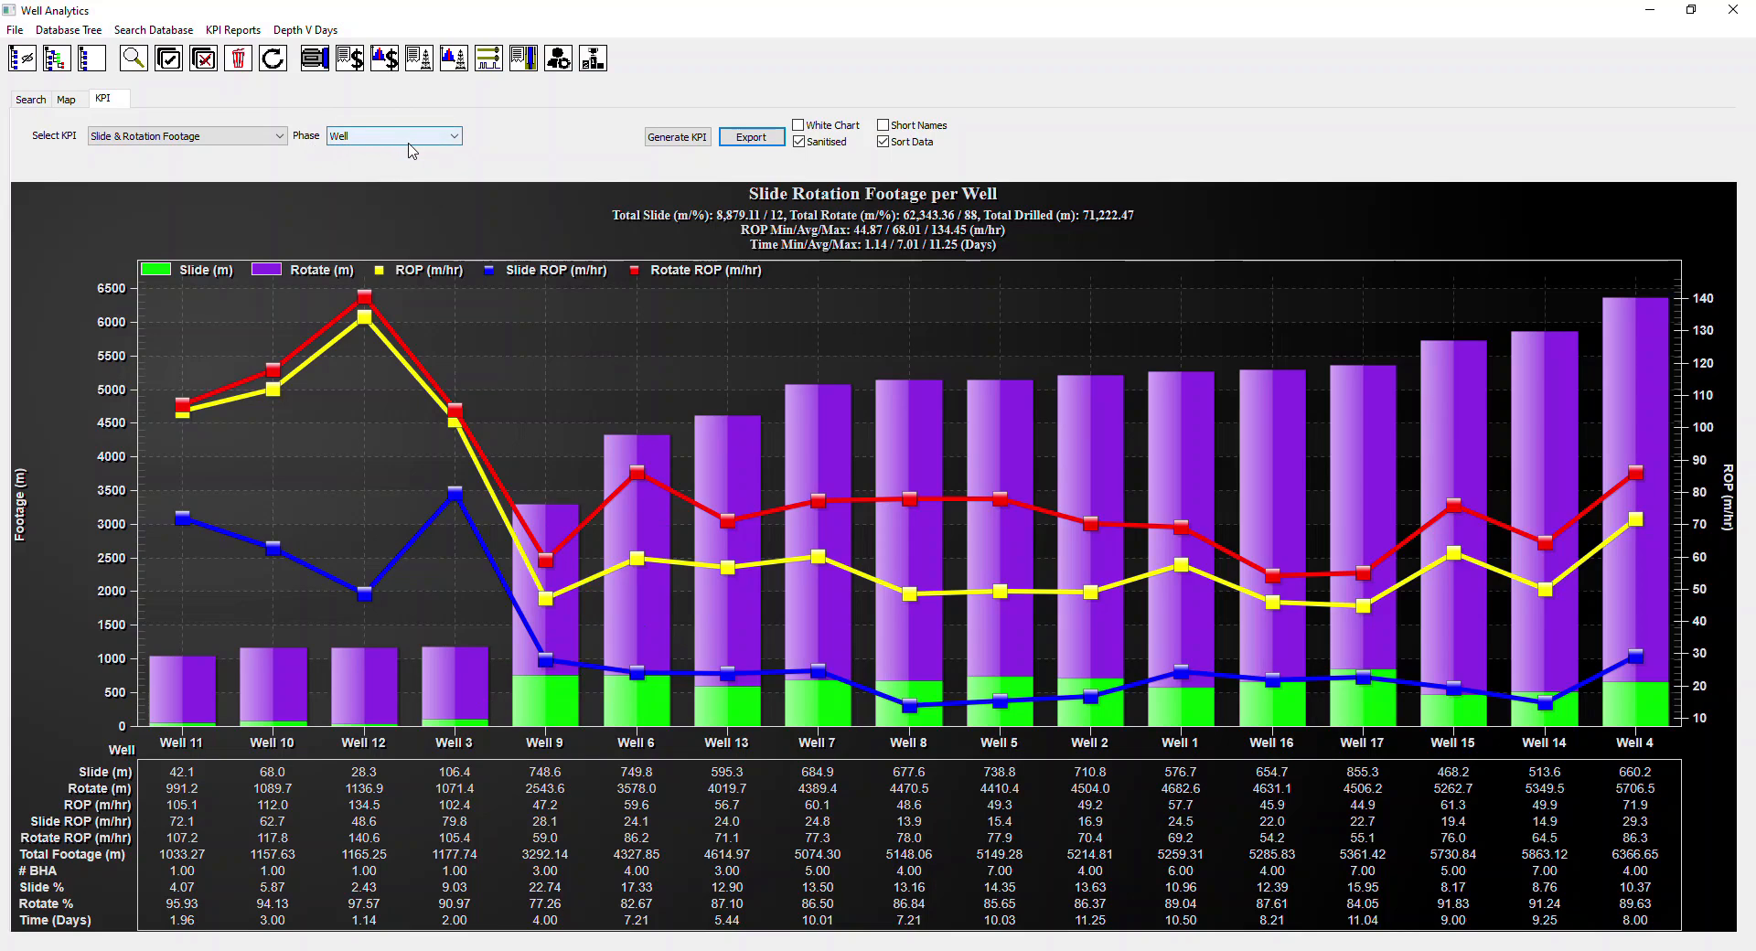
# Step: View the Slide & Rotation Footage chart for the SUR: SURFACE and INT: INTERMEDIATE phases
pyautogui.moveTo(533, 631)
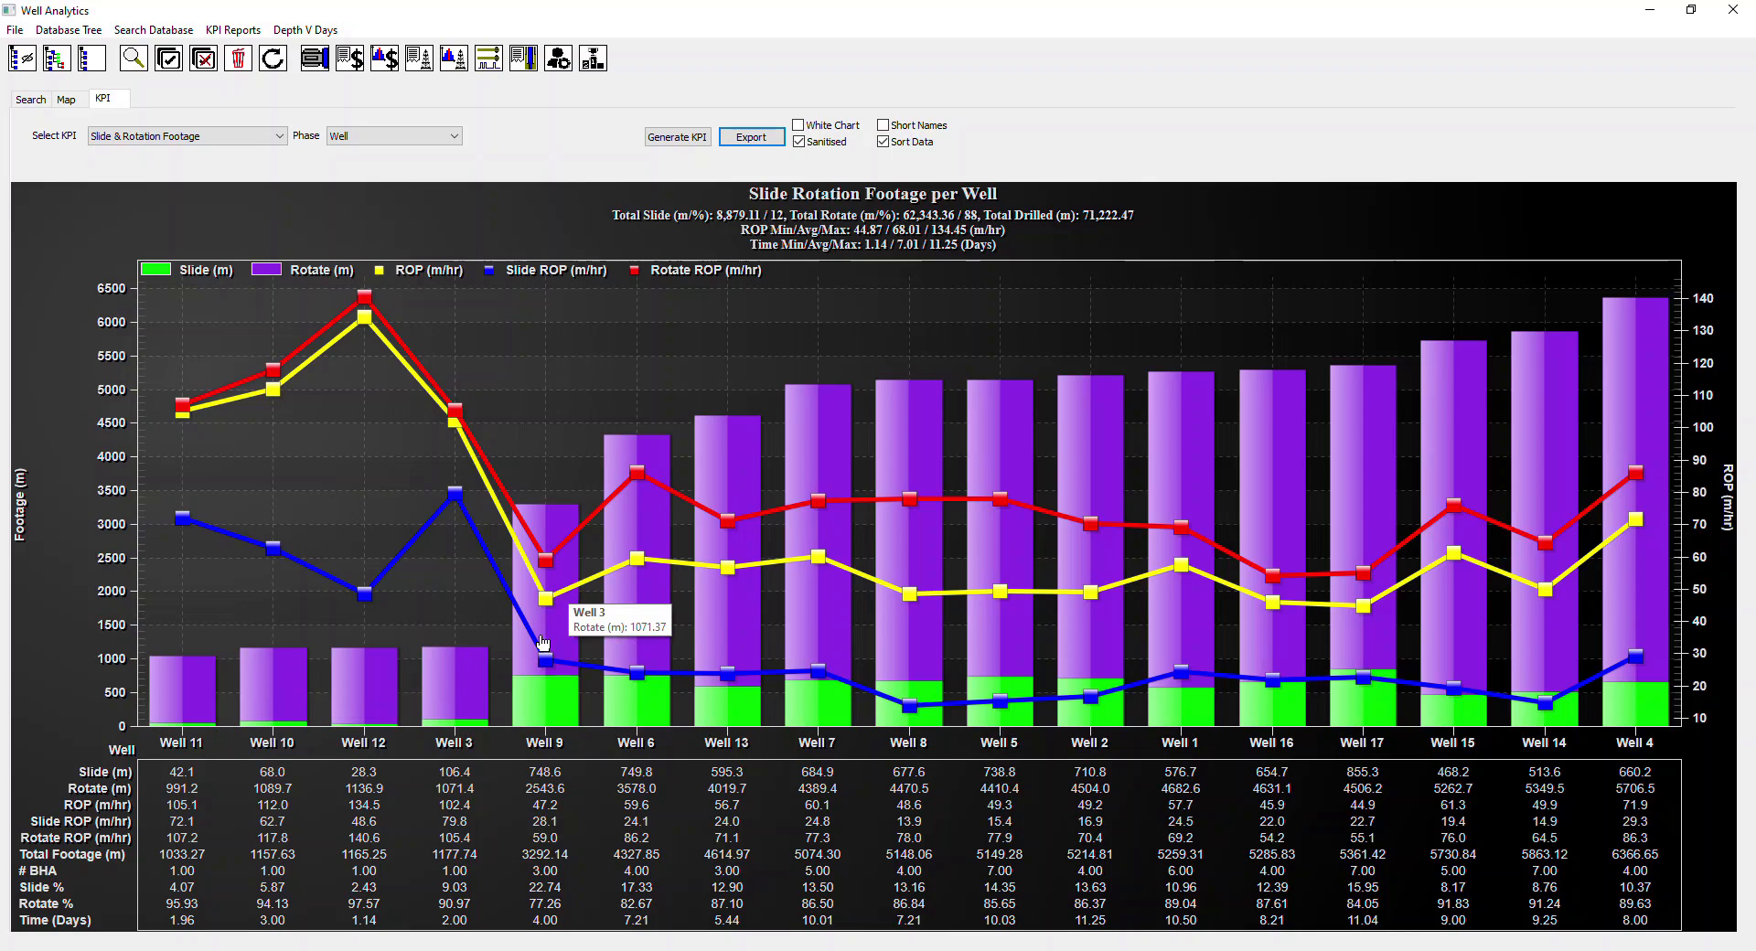
pyautogui.moveTo(1109, 614)
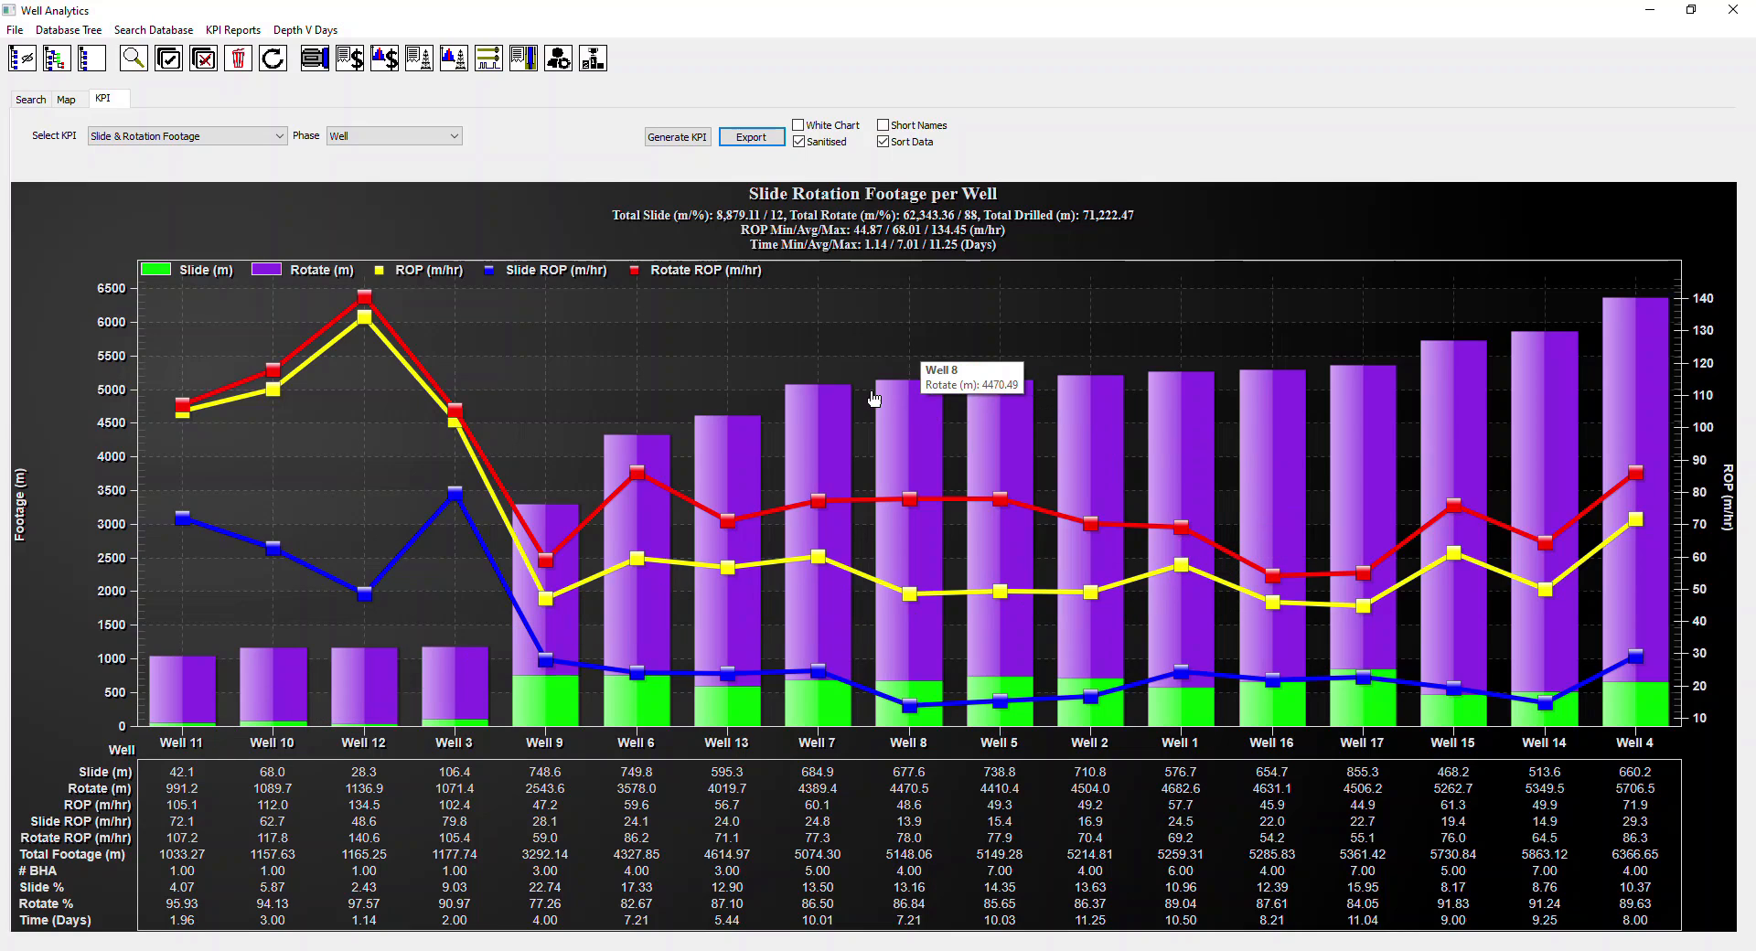
pyautogui.click(455, 137)
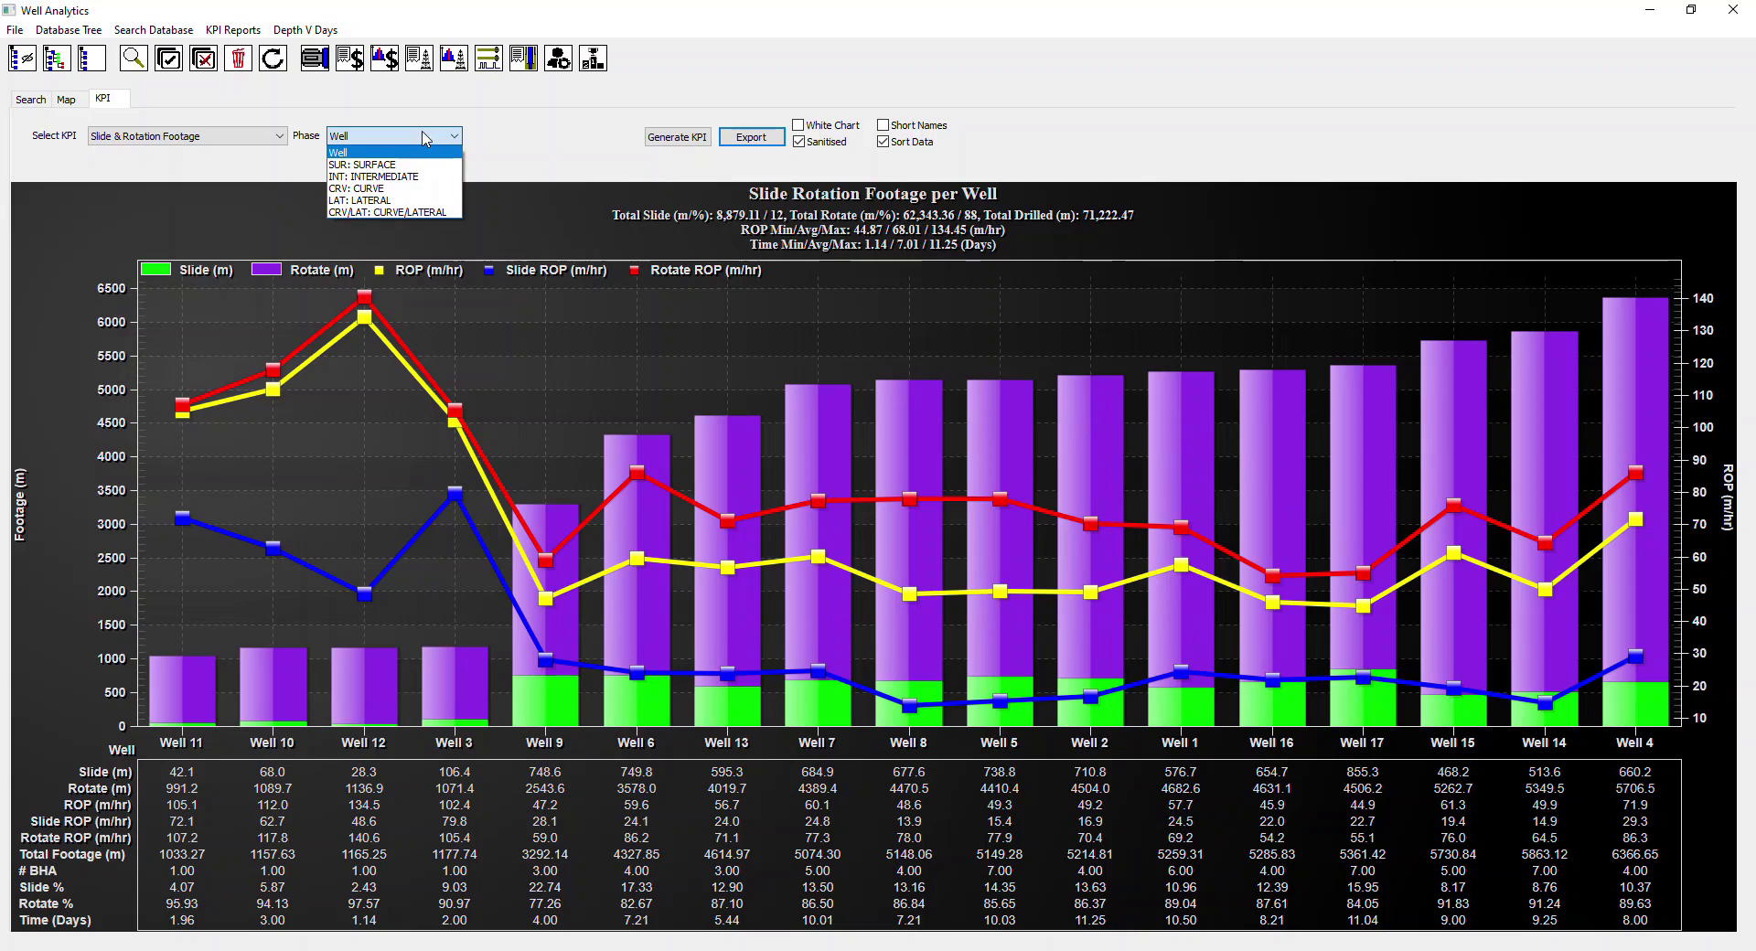
pyautogui.click(398, 166)
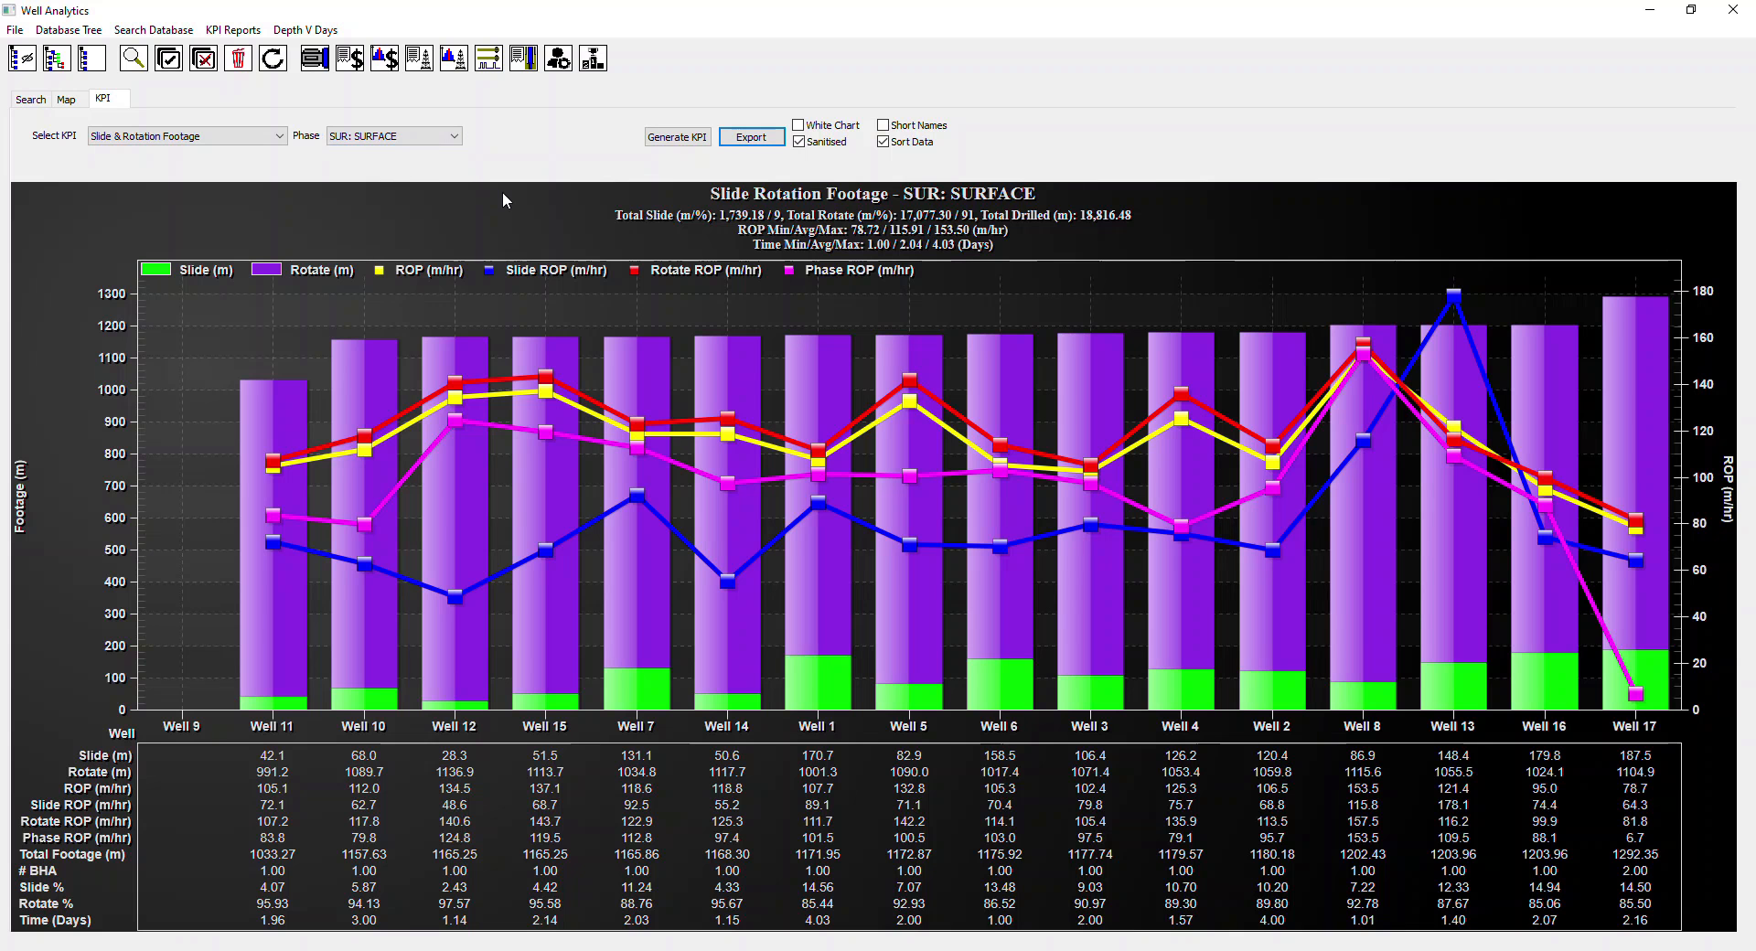
pyautogui.click(456, 137)
pyautogui.click(426, 176)
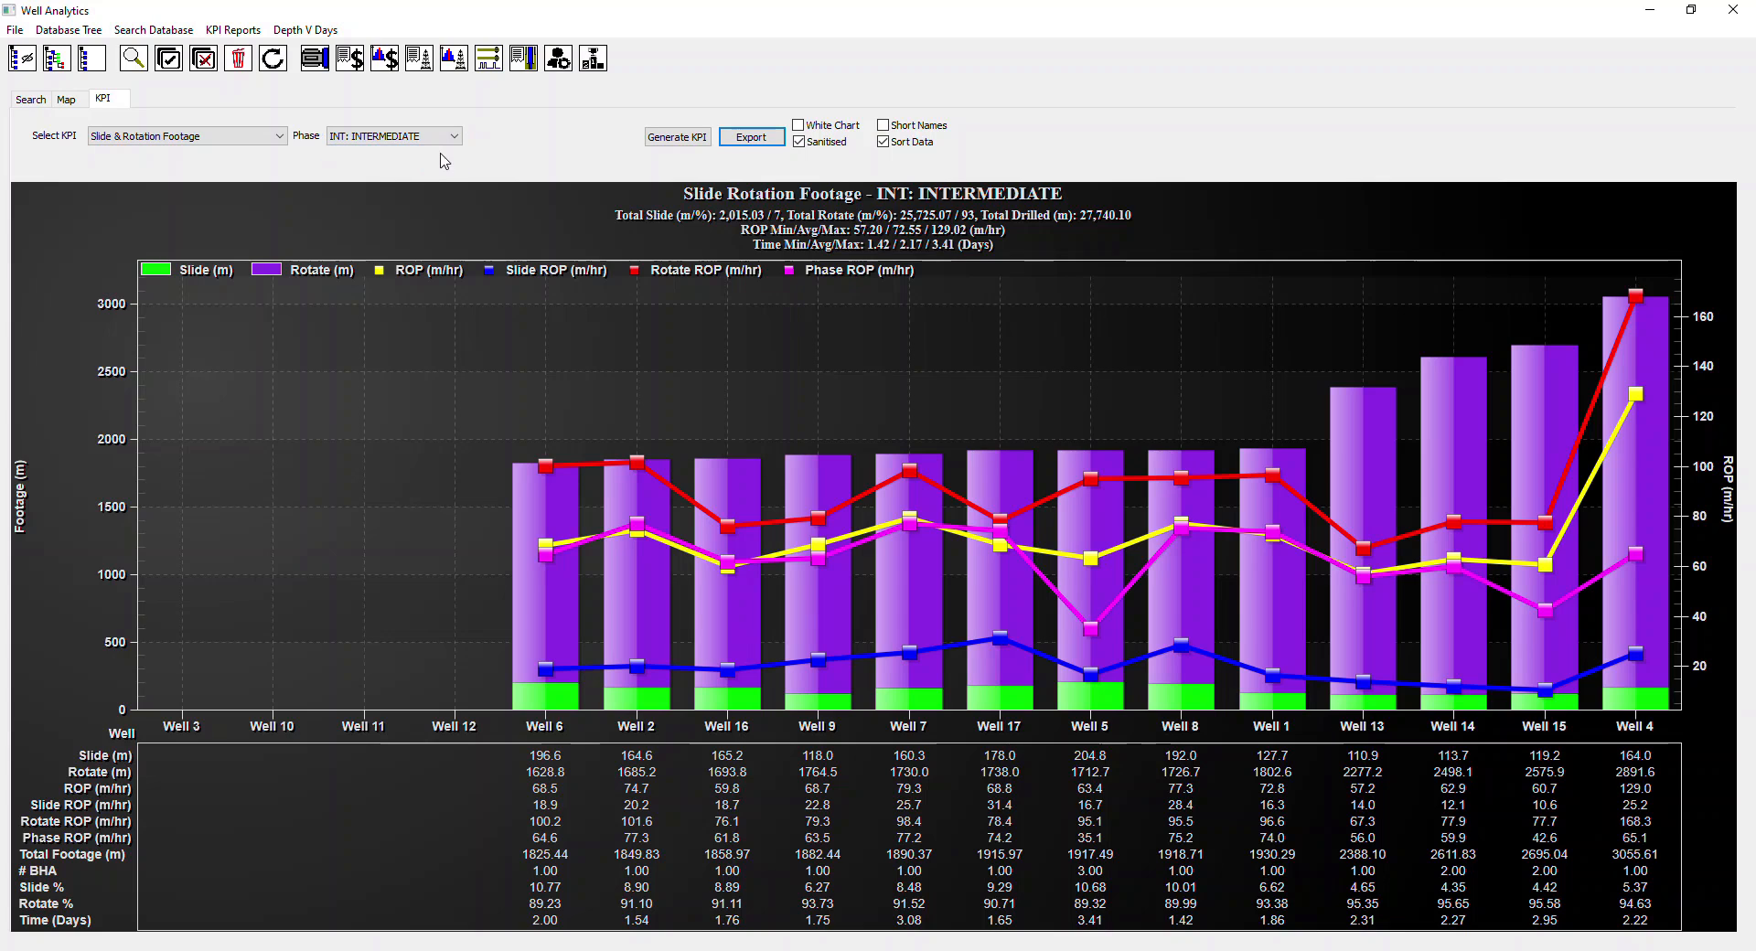
pyautogui.click(453, 139)
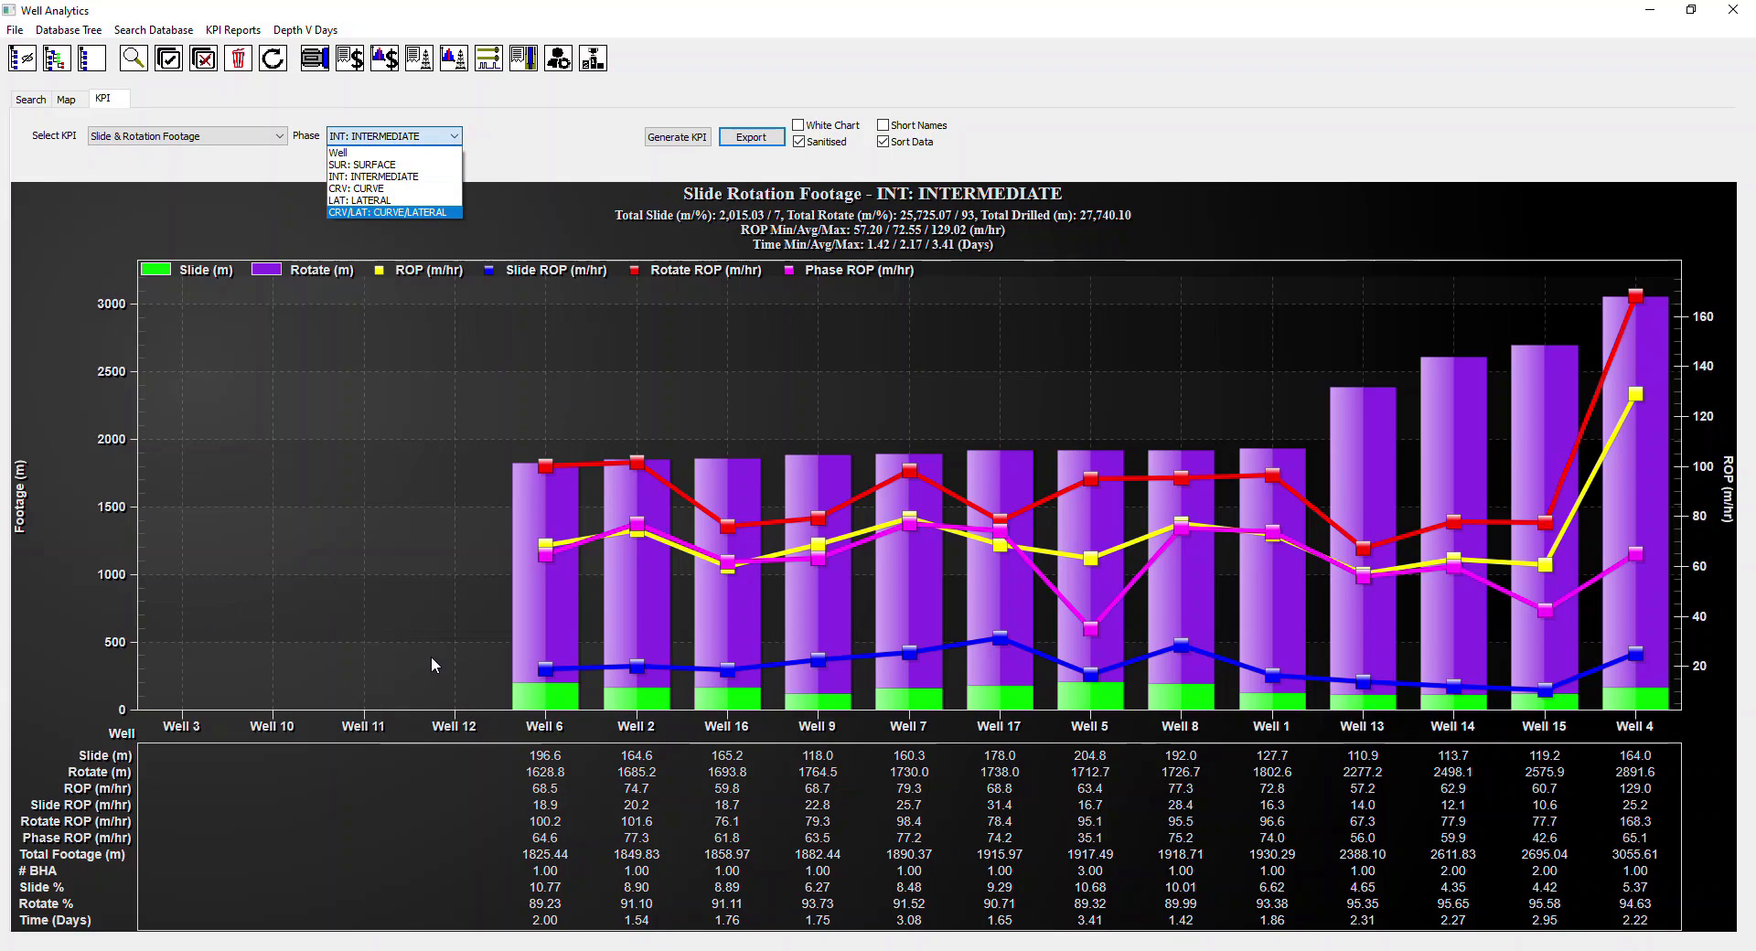
pyautogui.click(560, 140)
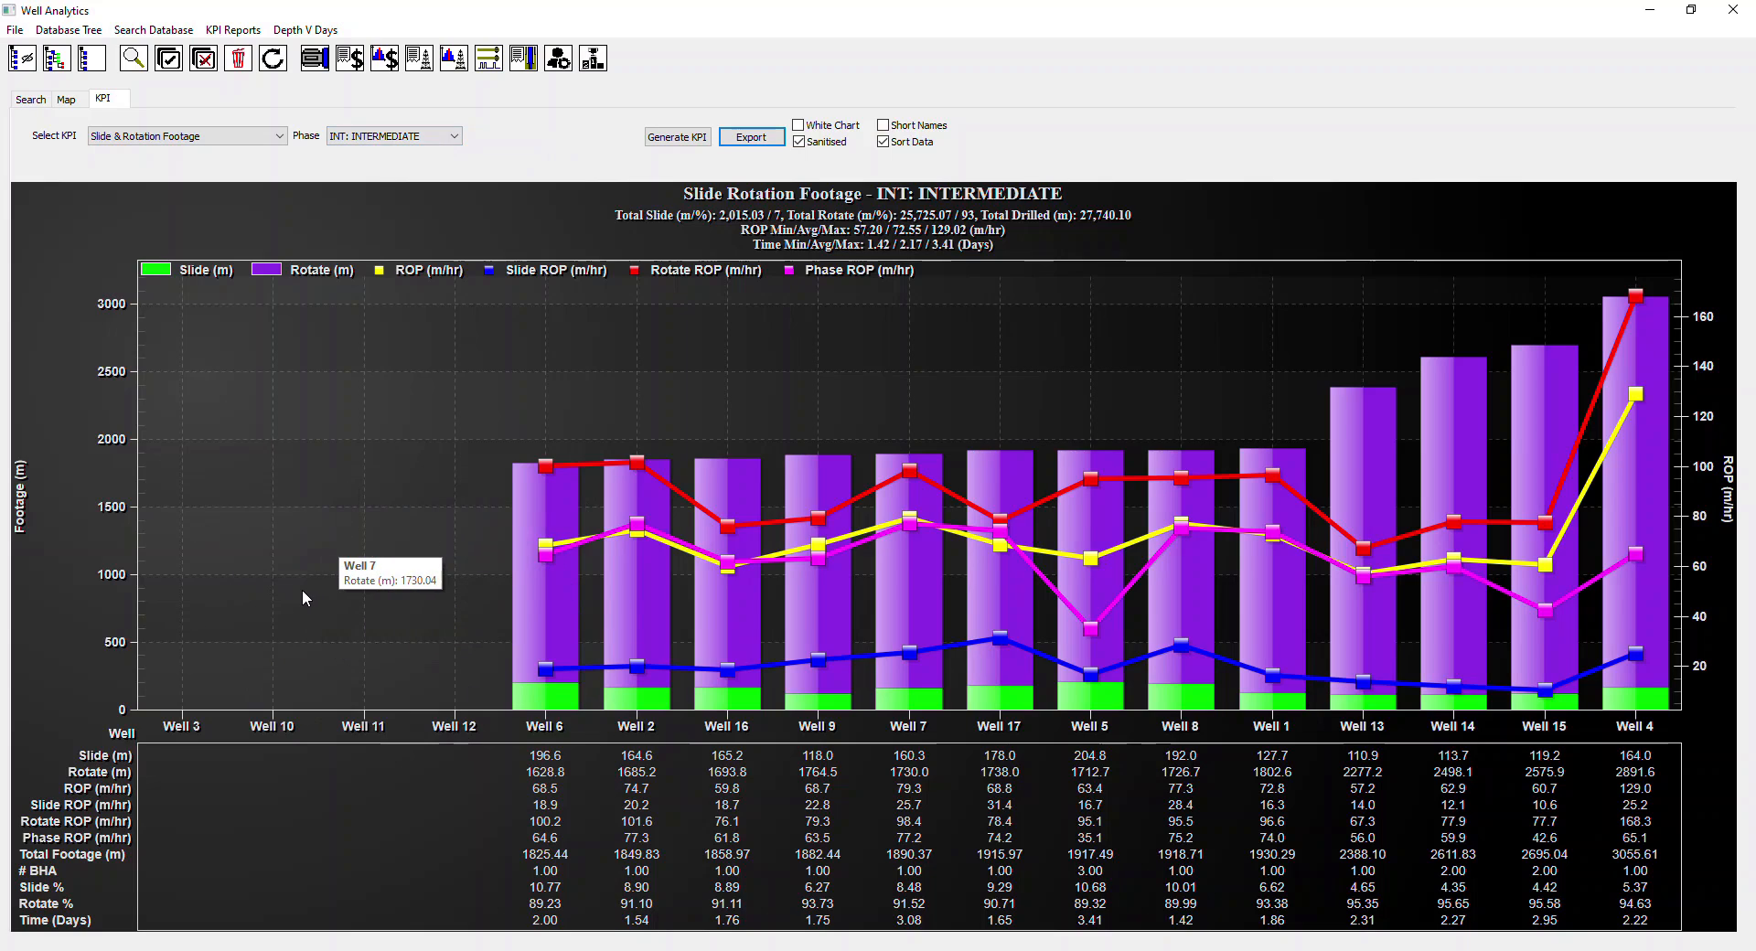
# Step: View the footage chart for the CRV: CURVE, LAT: LATERAL and CRV/LAT: CURVE/LATERAL phases, and return the phase to Well
pyautogui.click(453, 136)
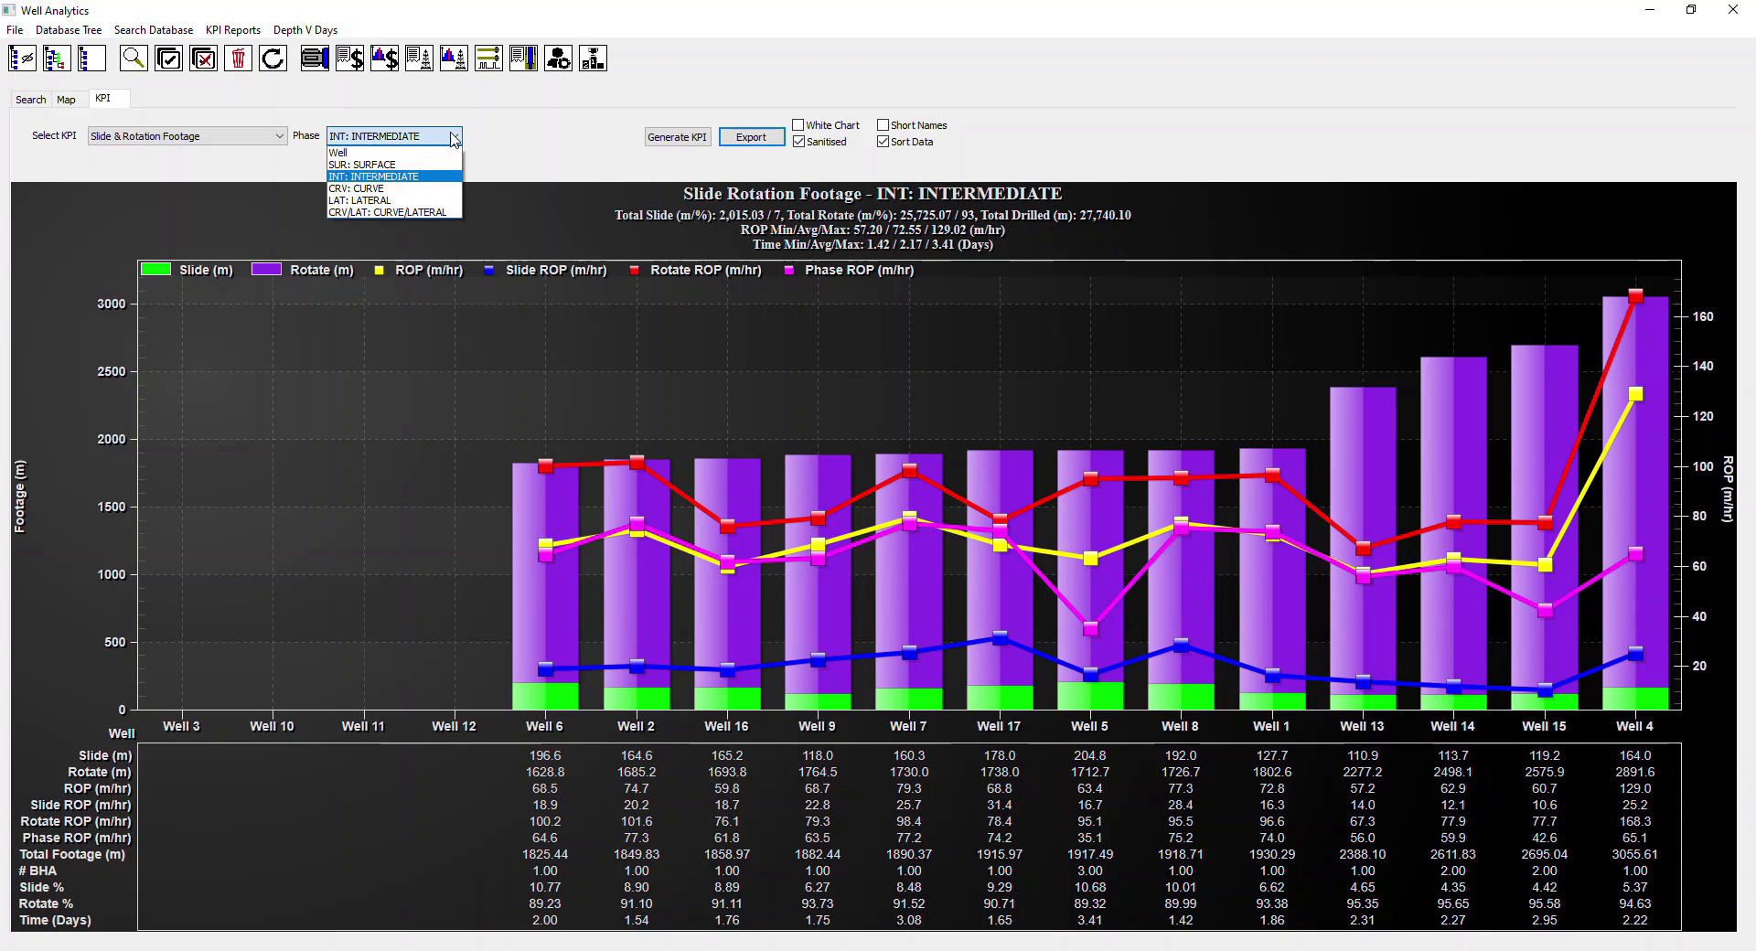
pyautogui.click(403, 188)
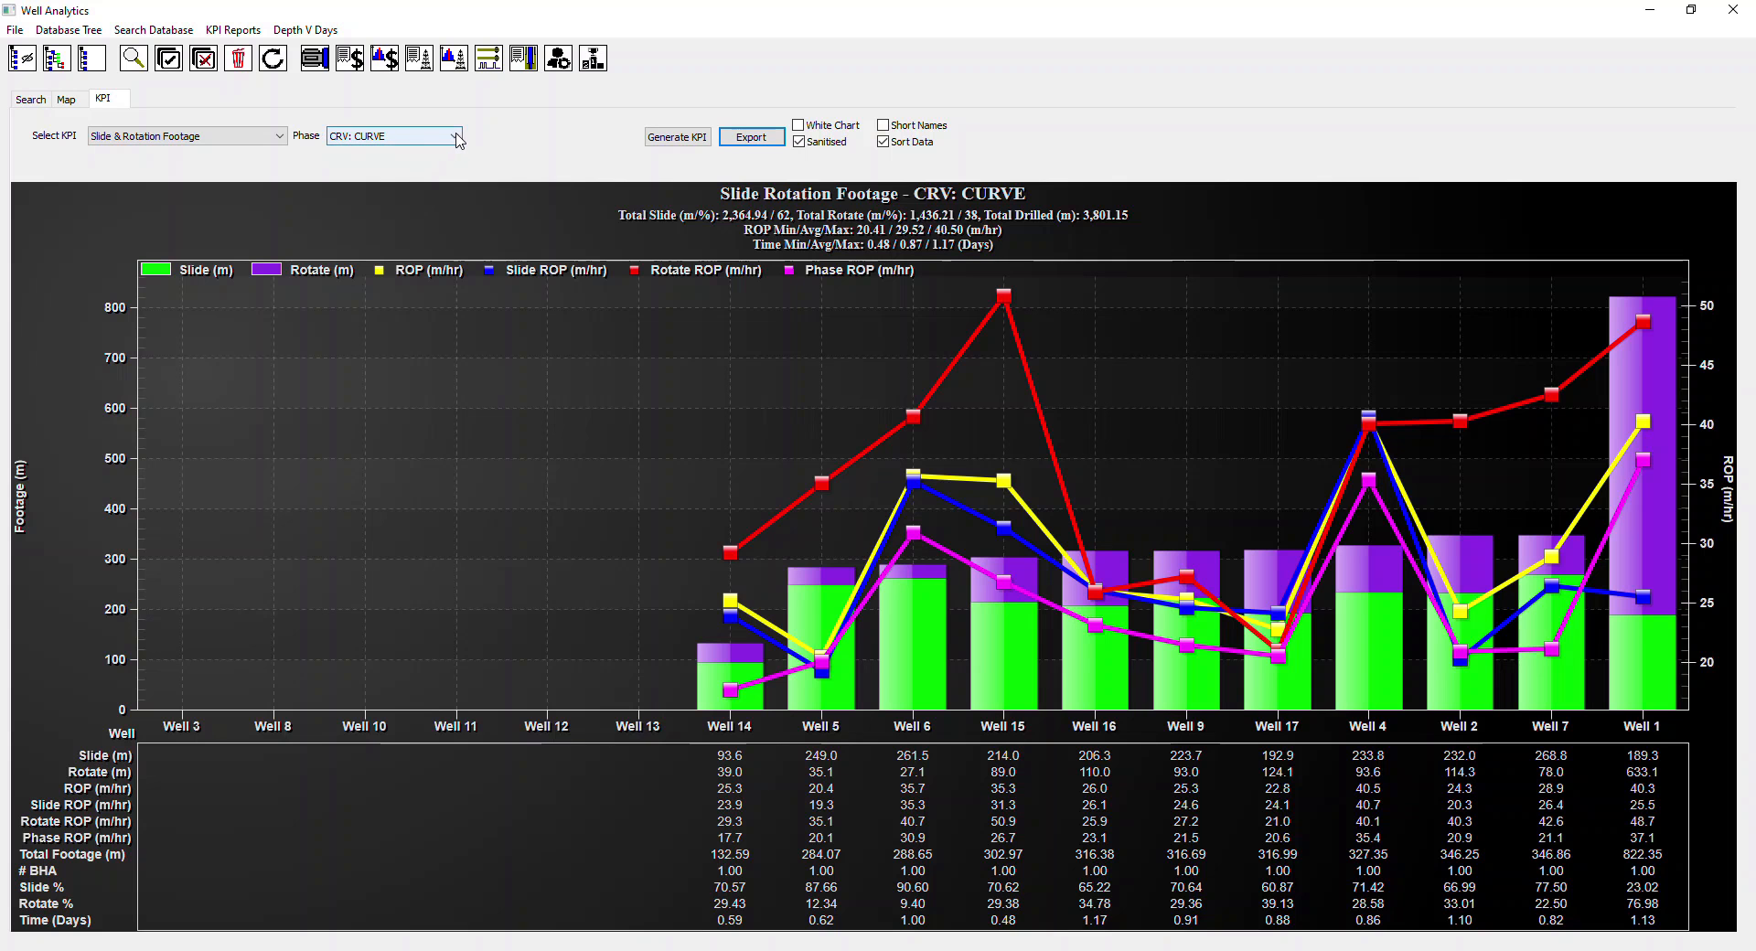
pyautogui.click(459, 140)
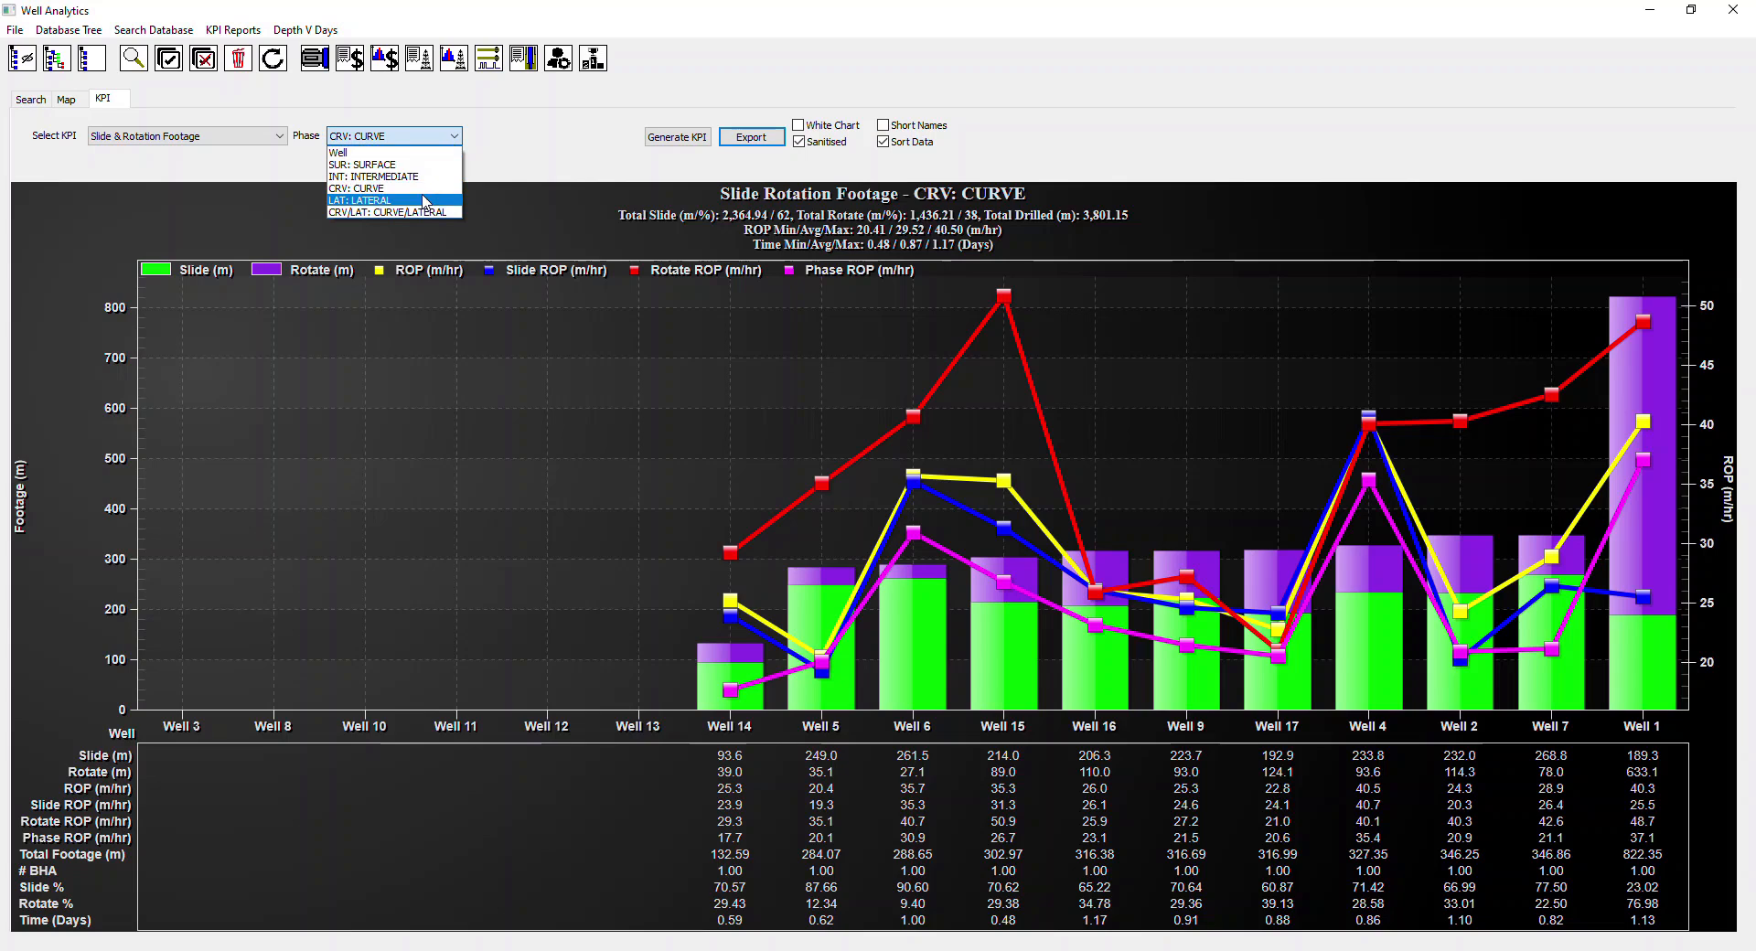
pyautogui.click(432, 200)
pyautogui.click(456, 139)
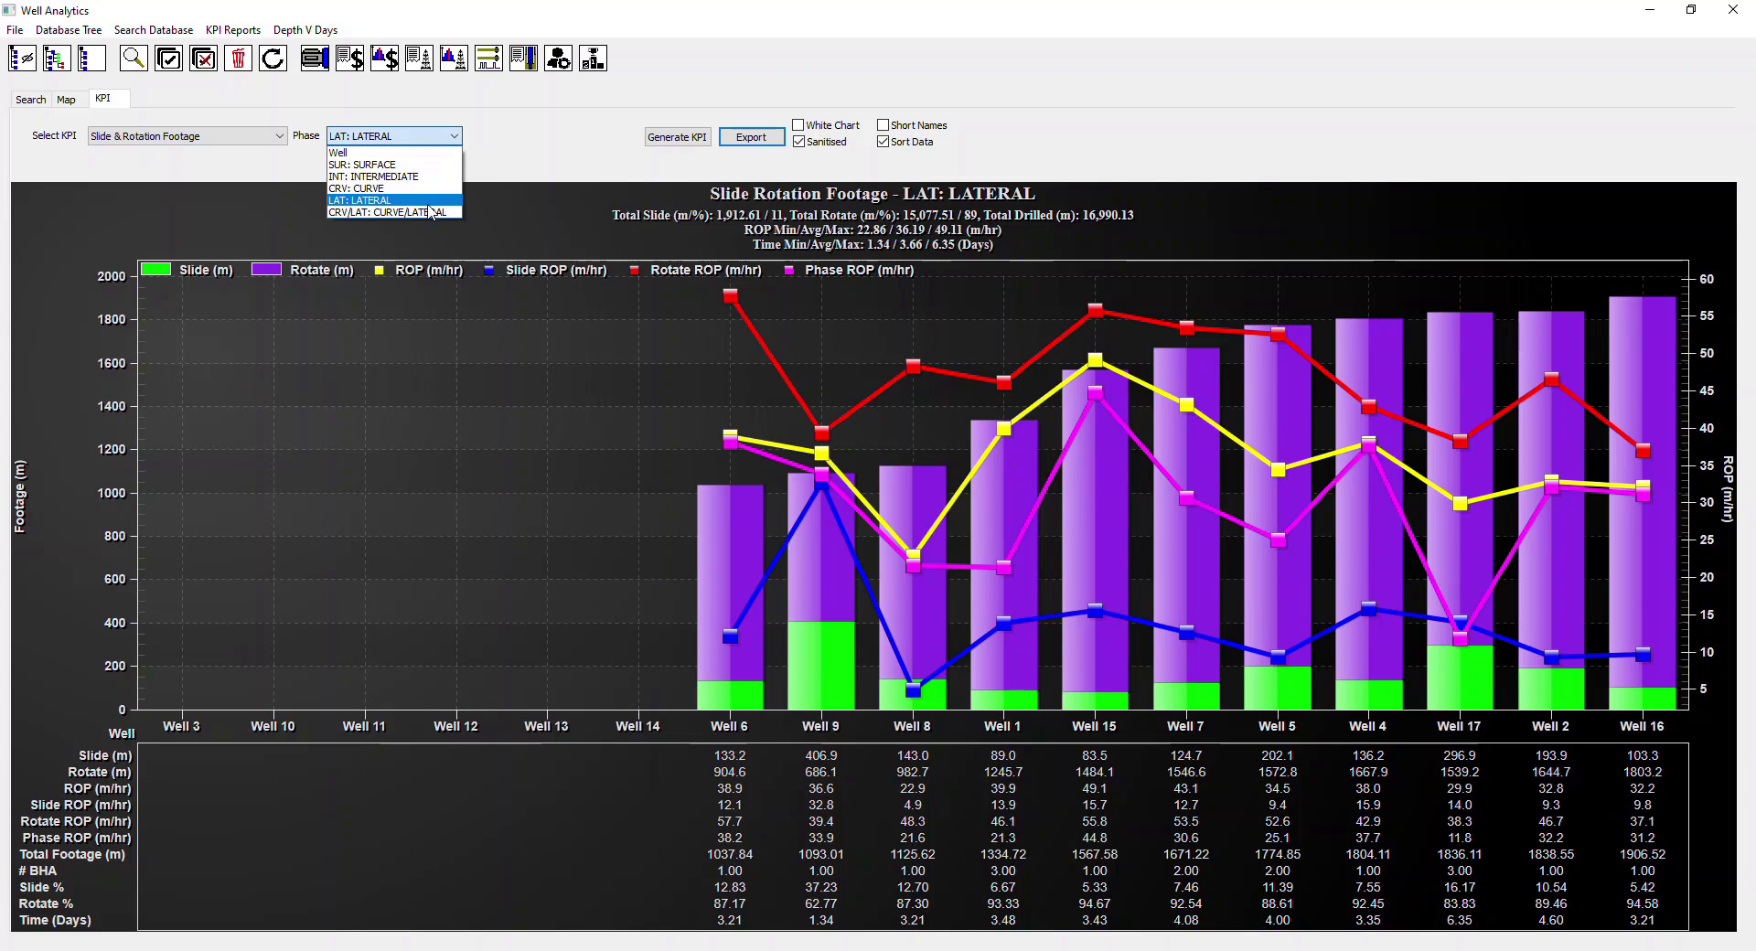
pyautogui.click(428, 209)
pyautogui.click(434, 137)
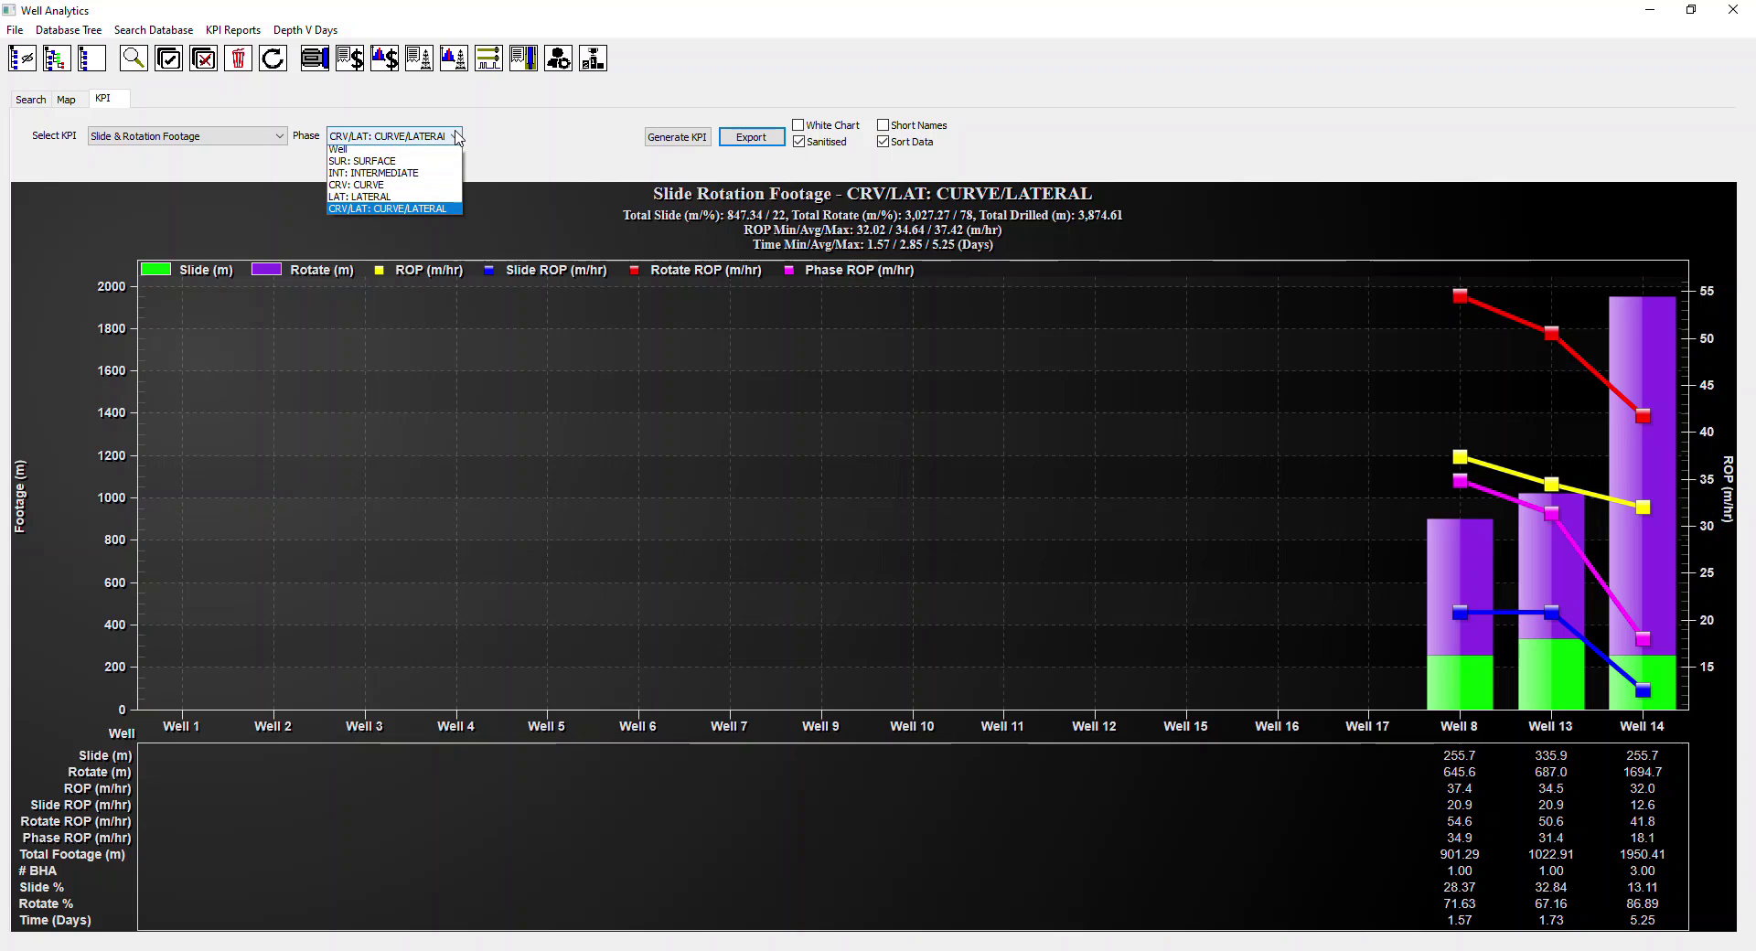
pyautogui.click(433, 153)
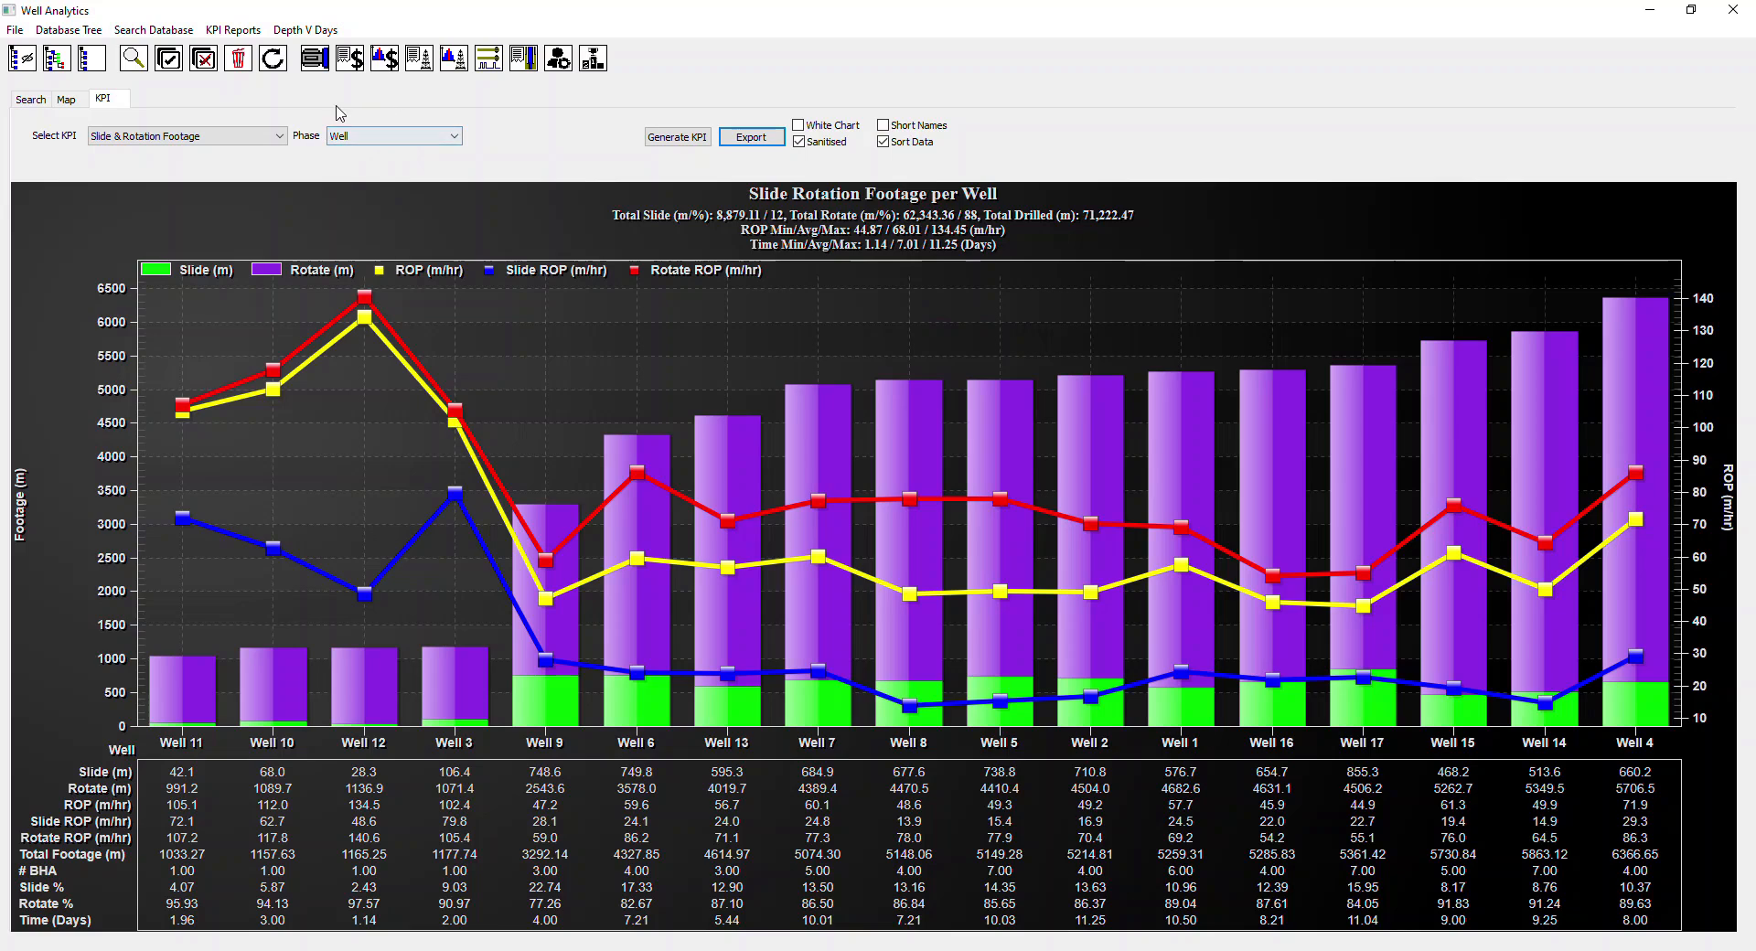
# Step: Switch the KPI to Depth V Days
pyautogui.click(272, 136)
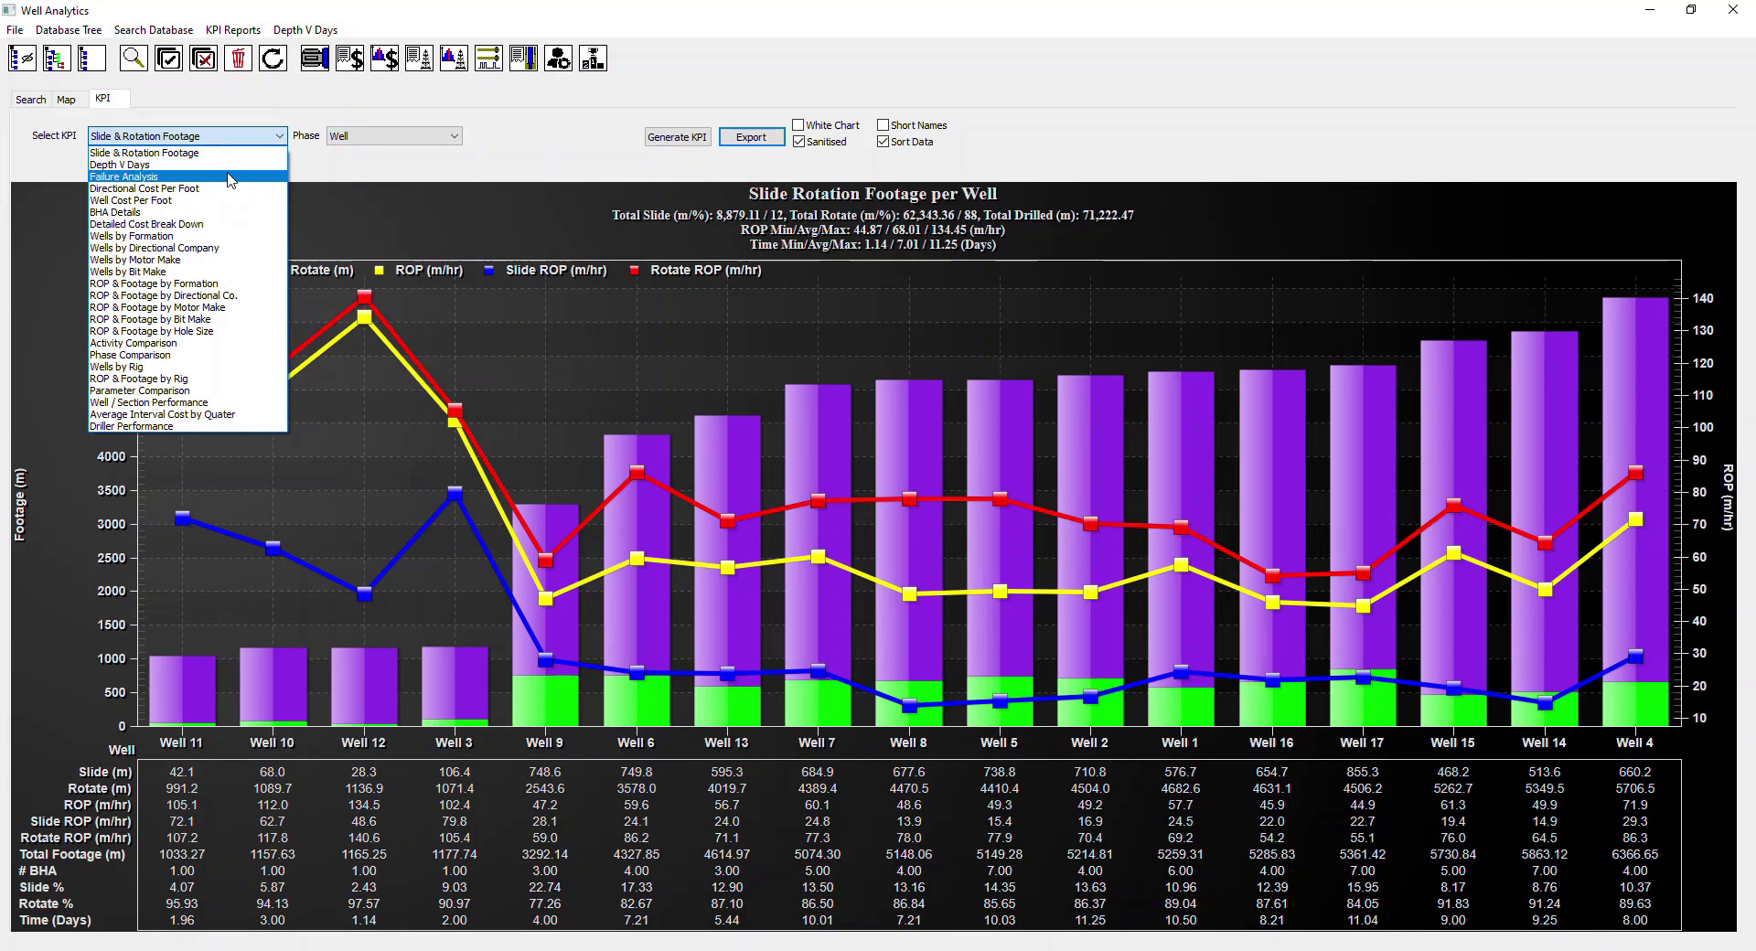
pyautogui.click(124, 165)
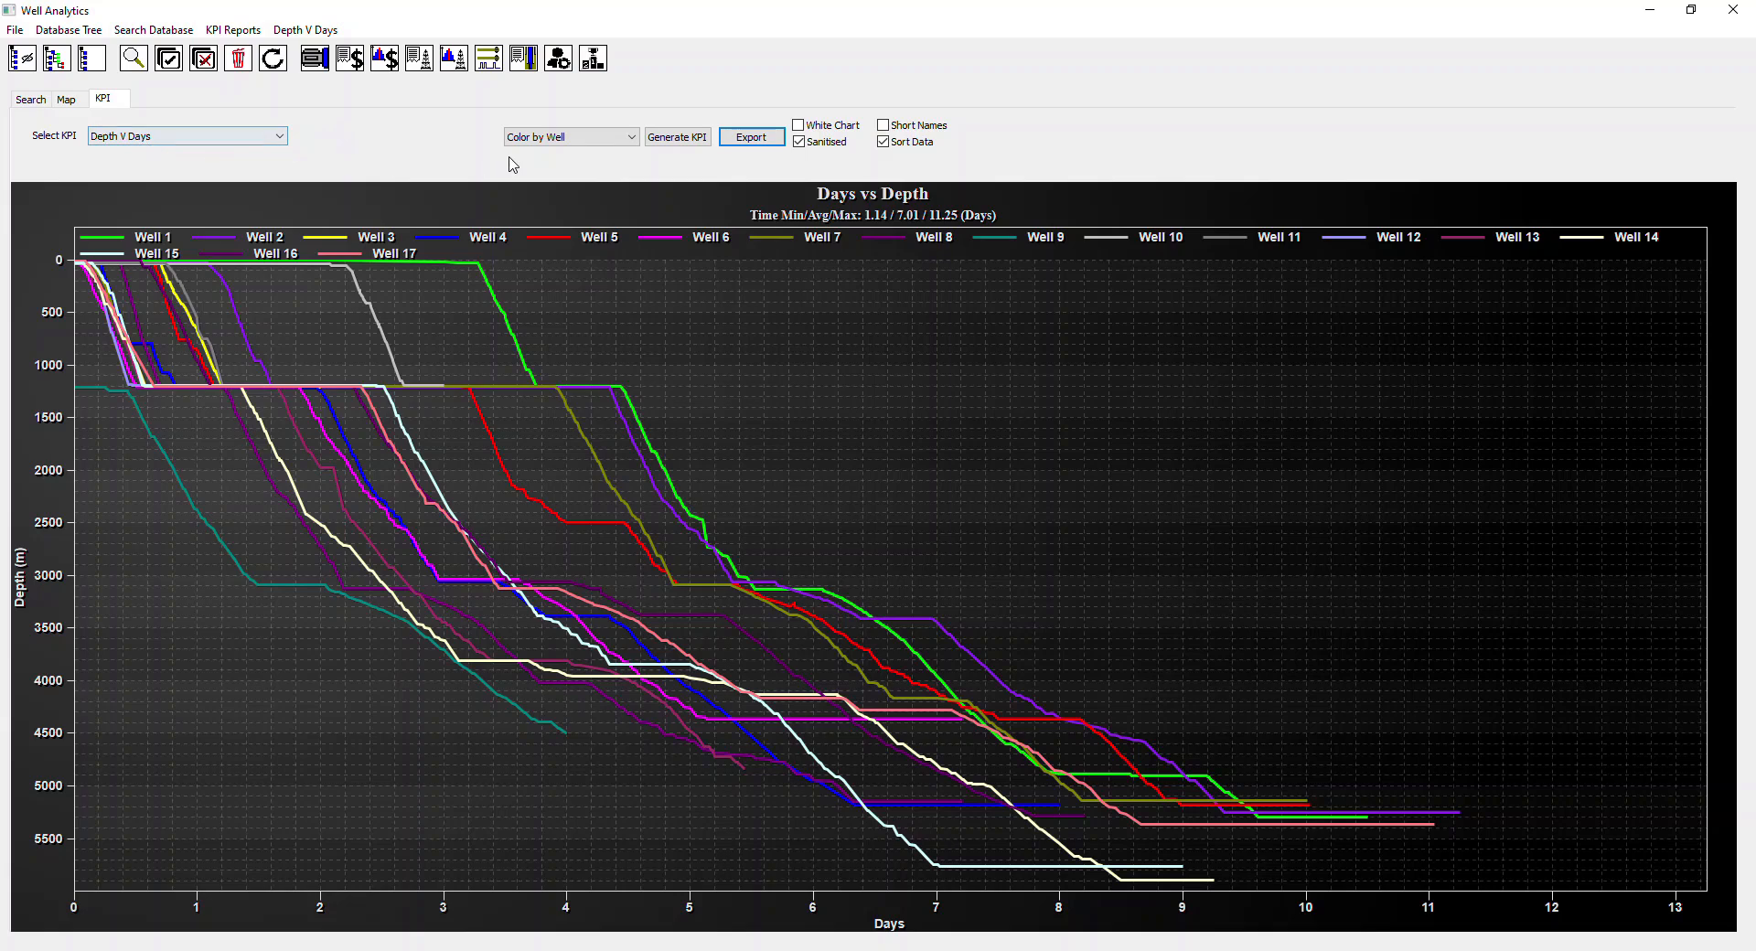
# Step: Preview the Days vs Depth curves with Color by Phase and Color by BHA, and return to Color by Well
pyautogui.click(633, 142)
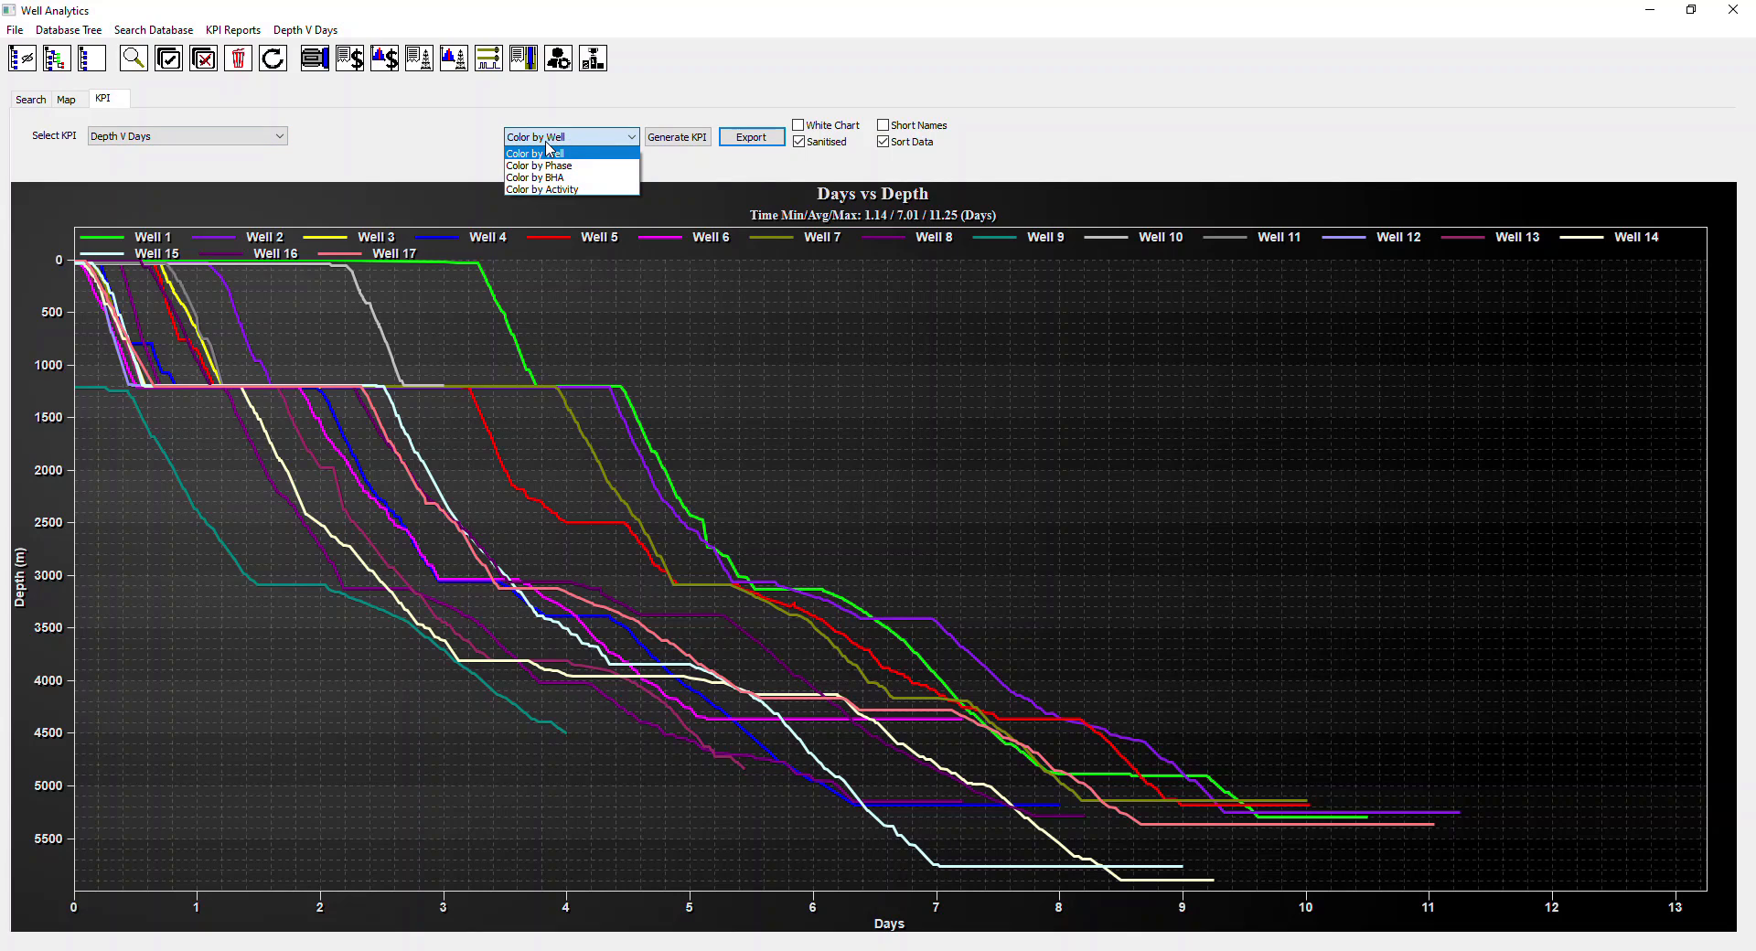
pyautogui.click(572, 166)
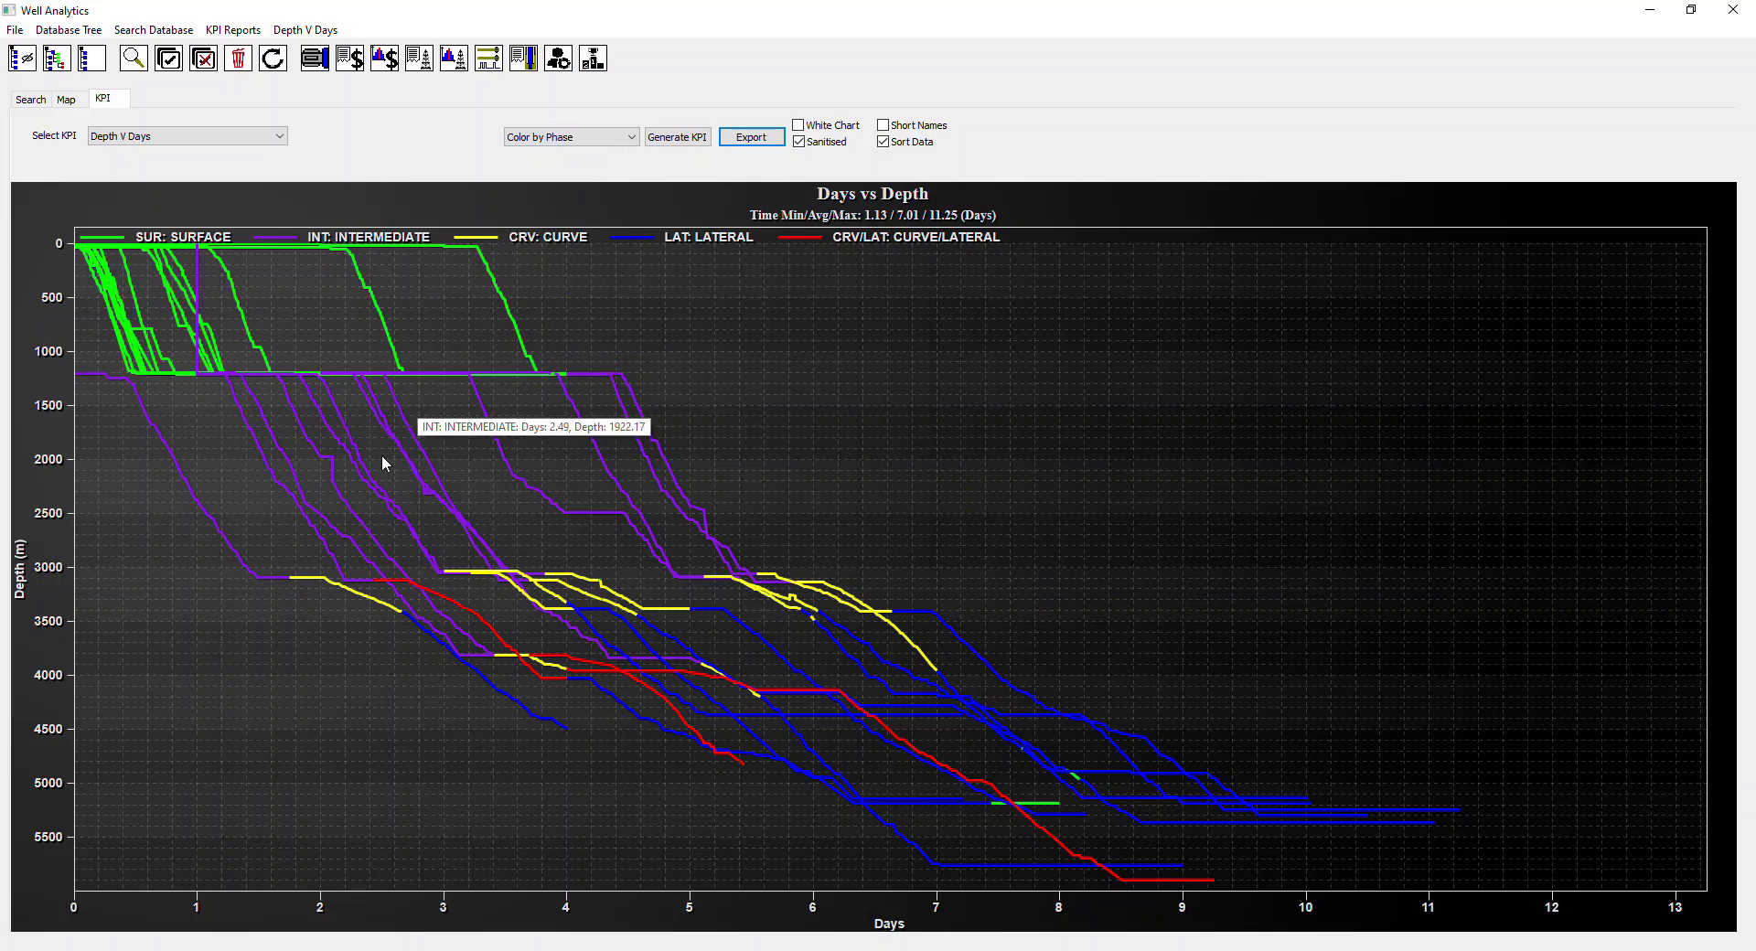
pyautogui.click(631, 137)
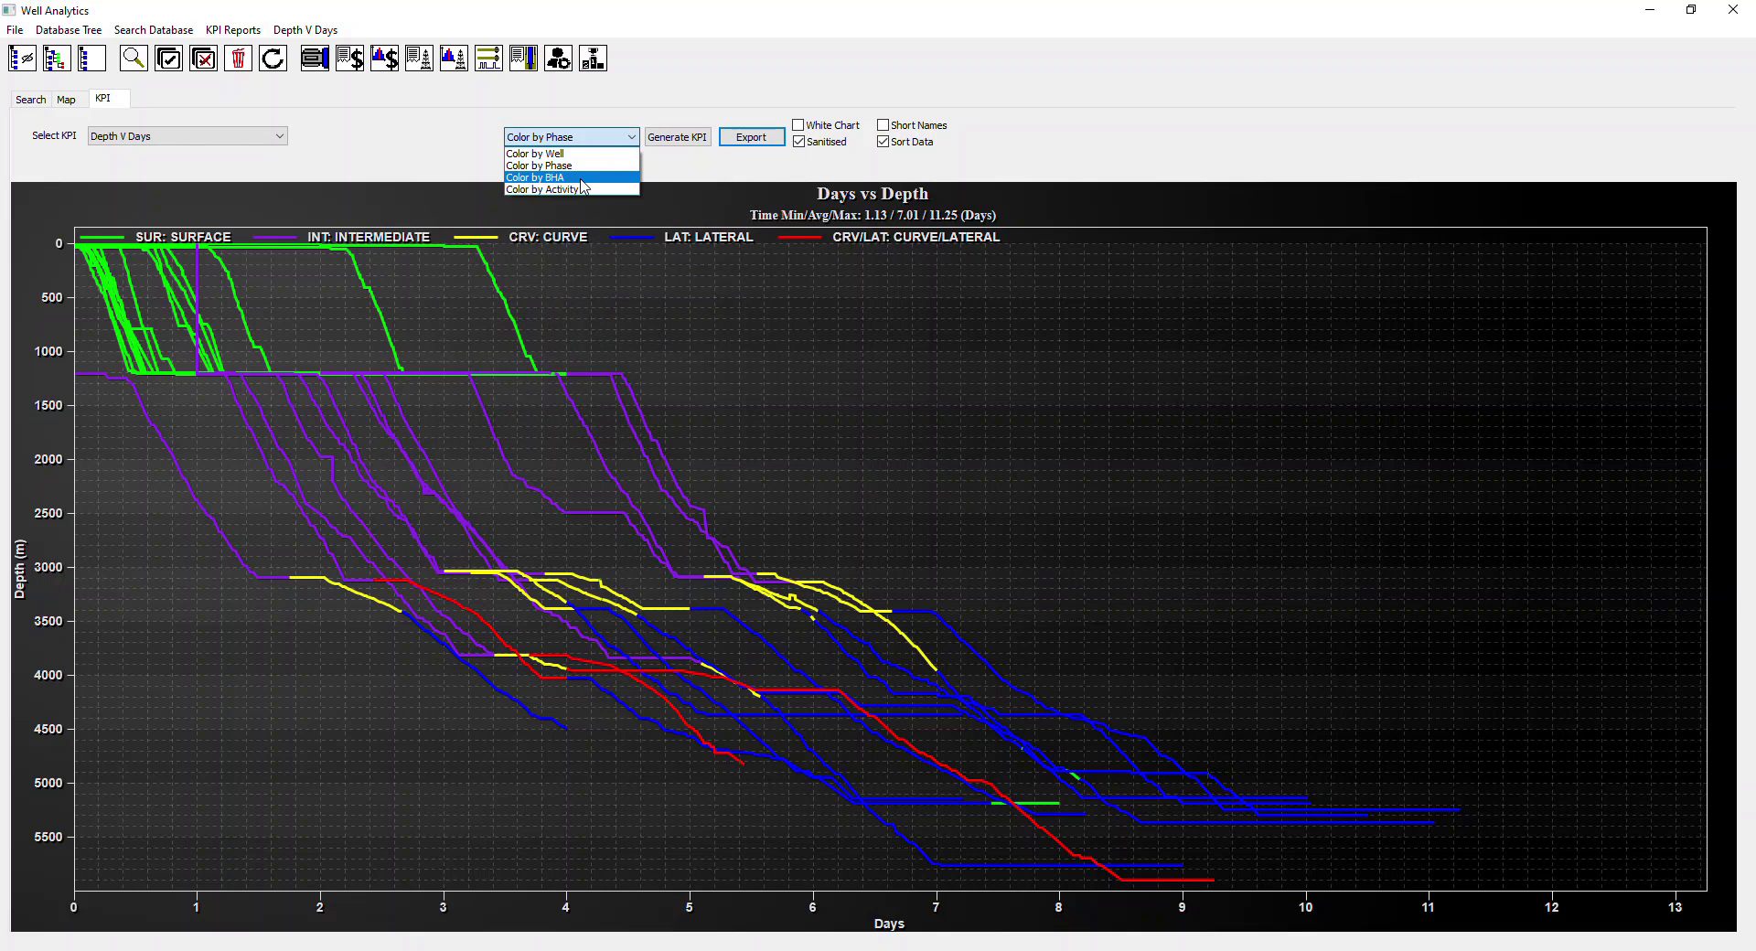
pyautogui.click(581, 178)
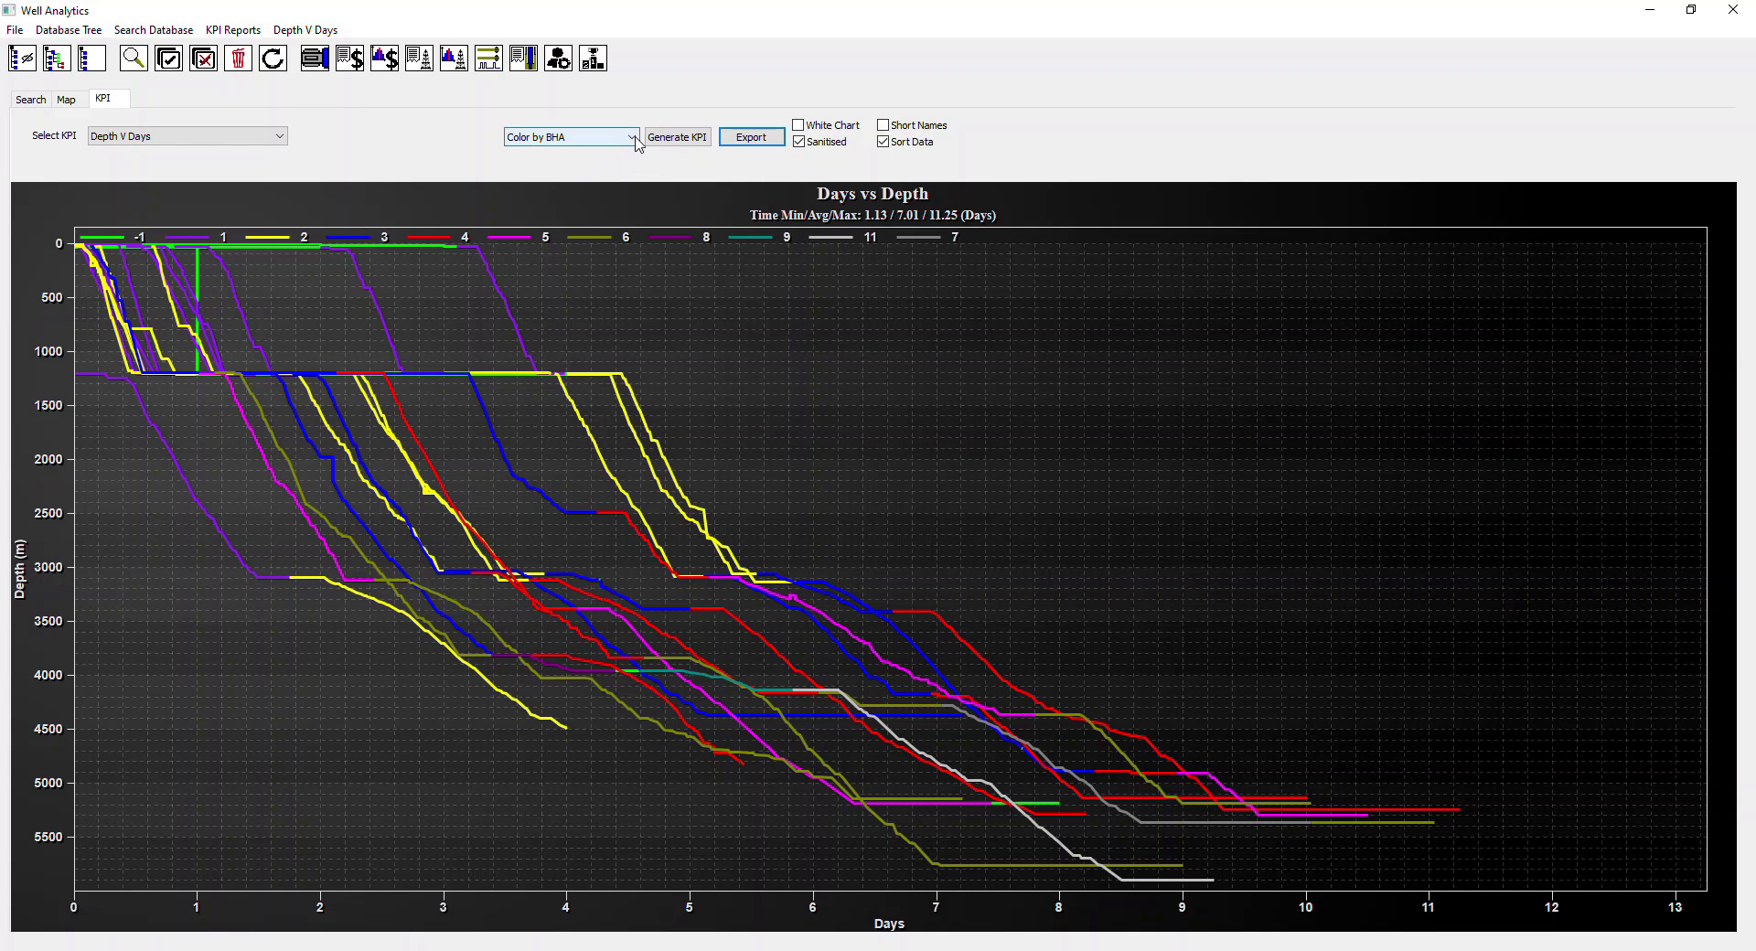
pyautogui.click(630, 137)
pyautogui.click(608, 156)
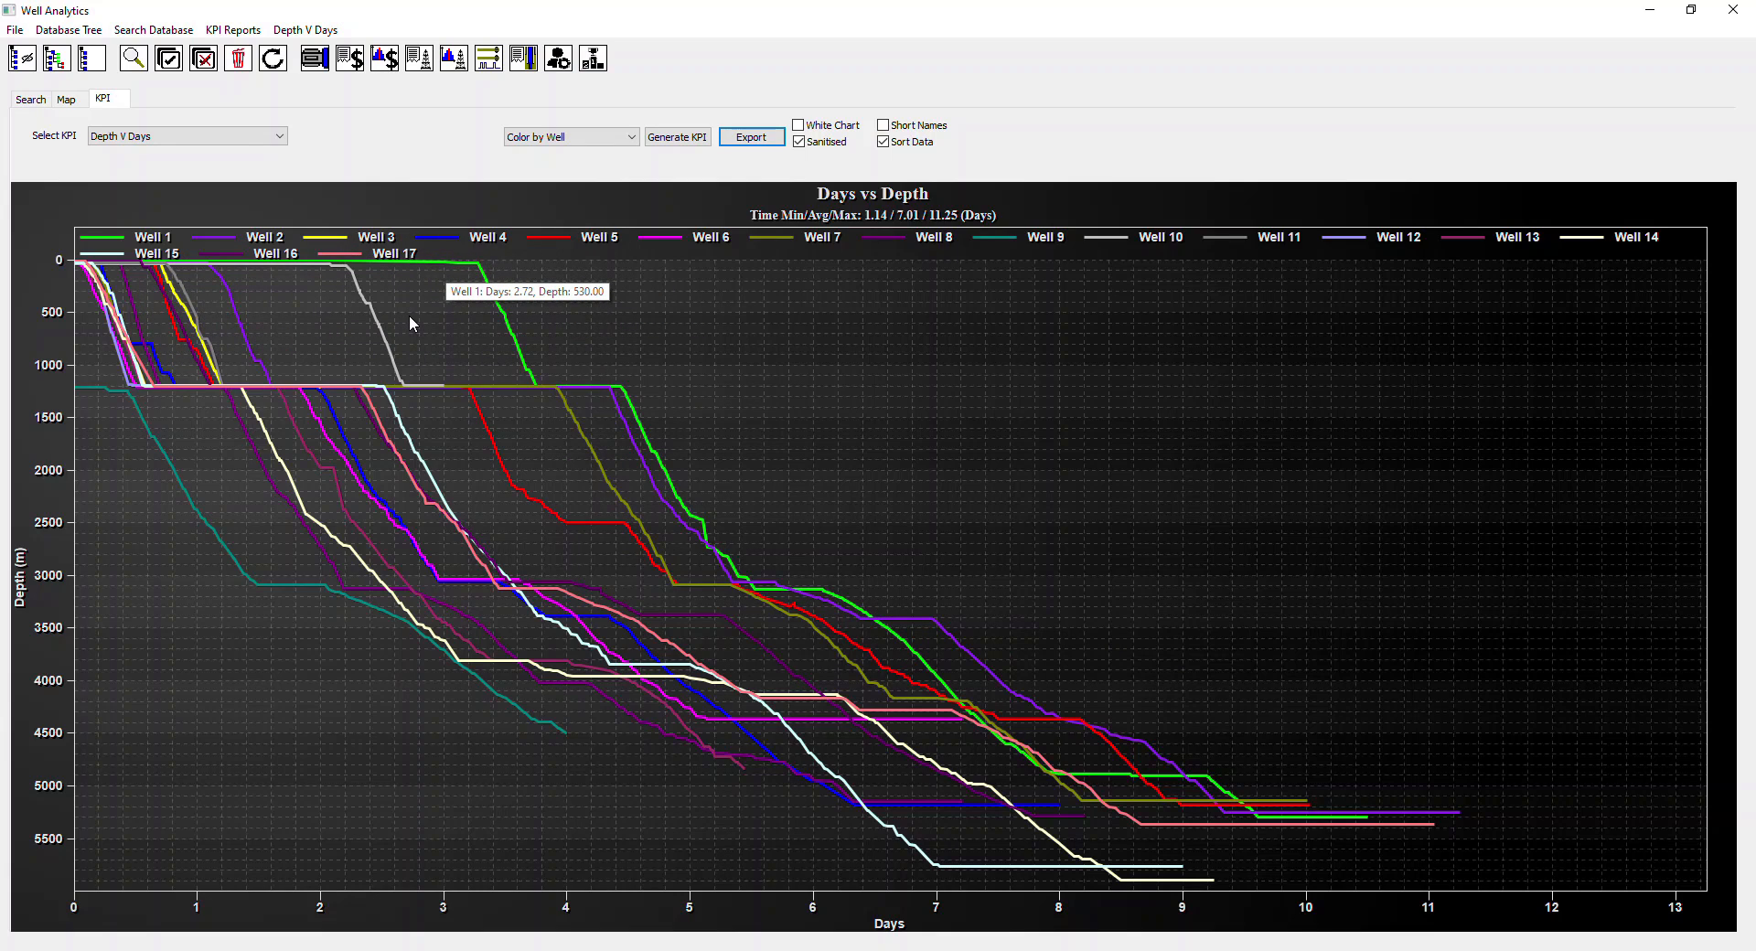
# Step: Turn on Remove Flat Time at Start for the Depth V Days chart and regenerate the KPI
pyautogui.click(305, 30)
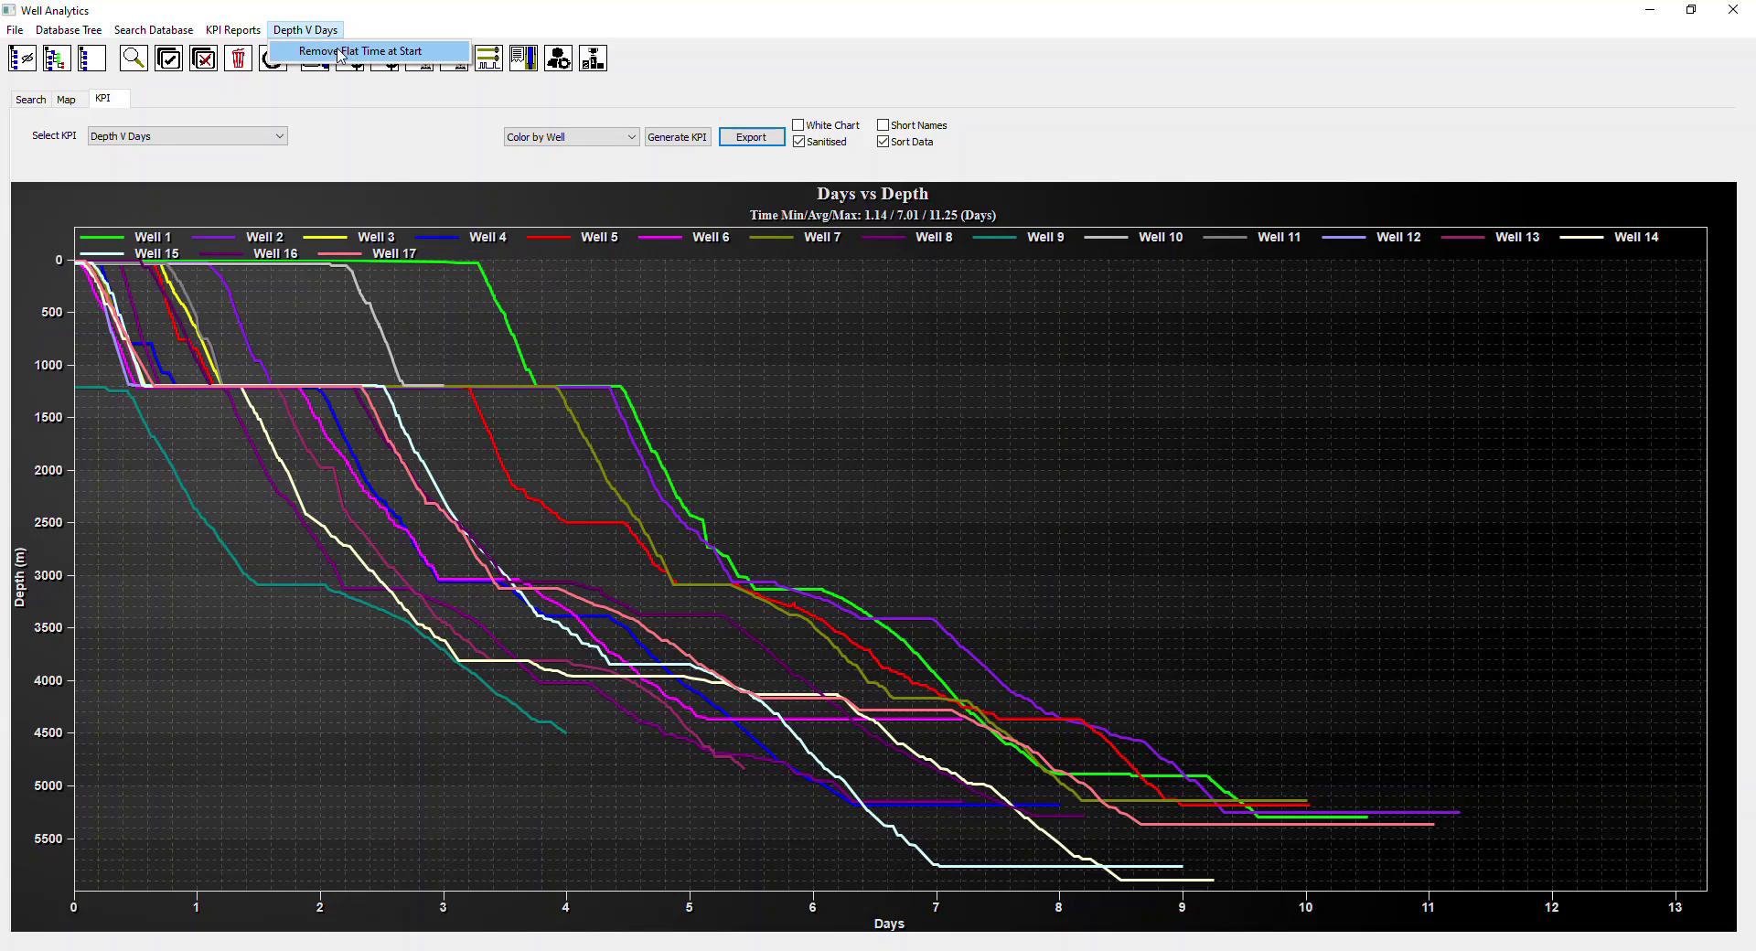
pyautogui.click(322, 53)
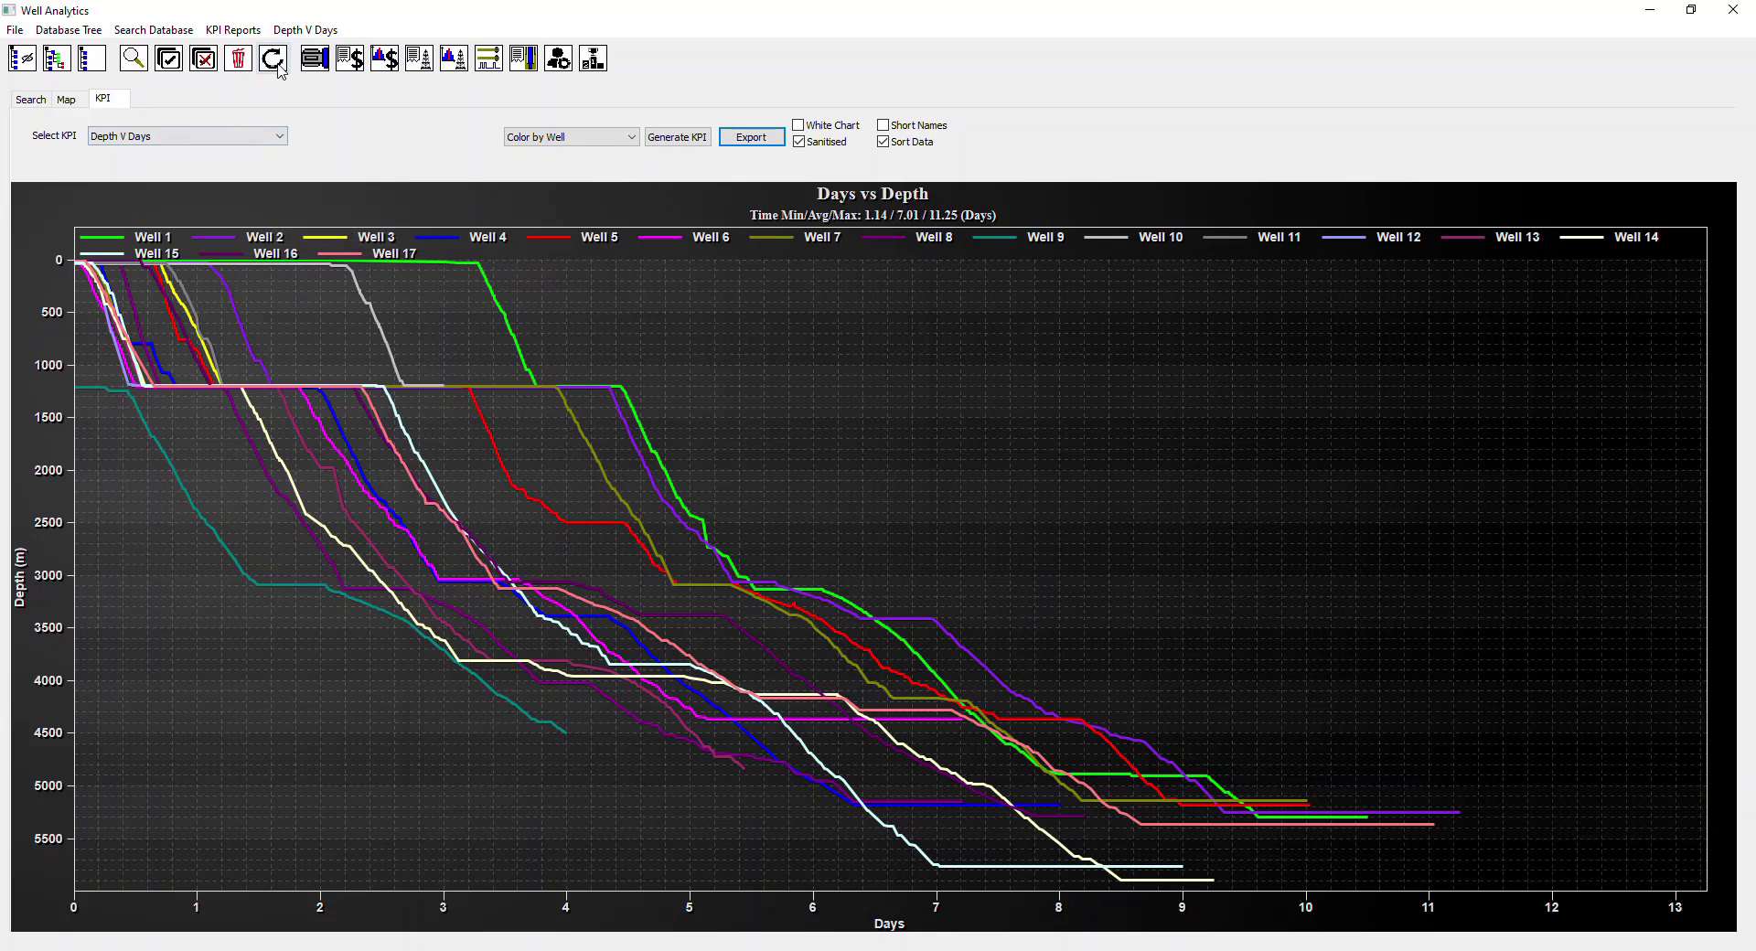
pyautogui.click(311, 33)
pyautogui.click(400, 146)
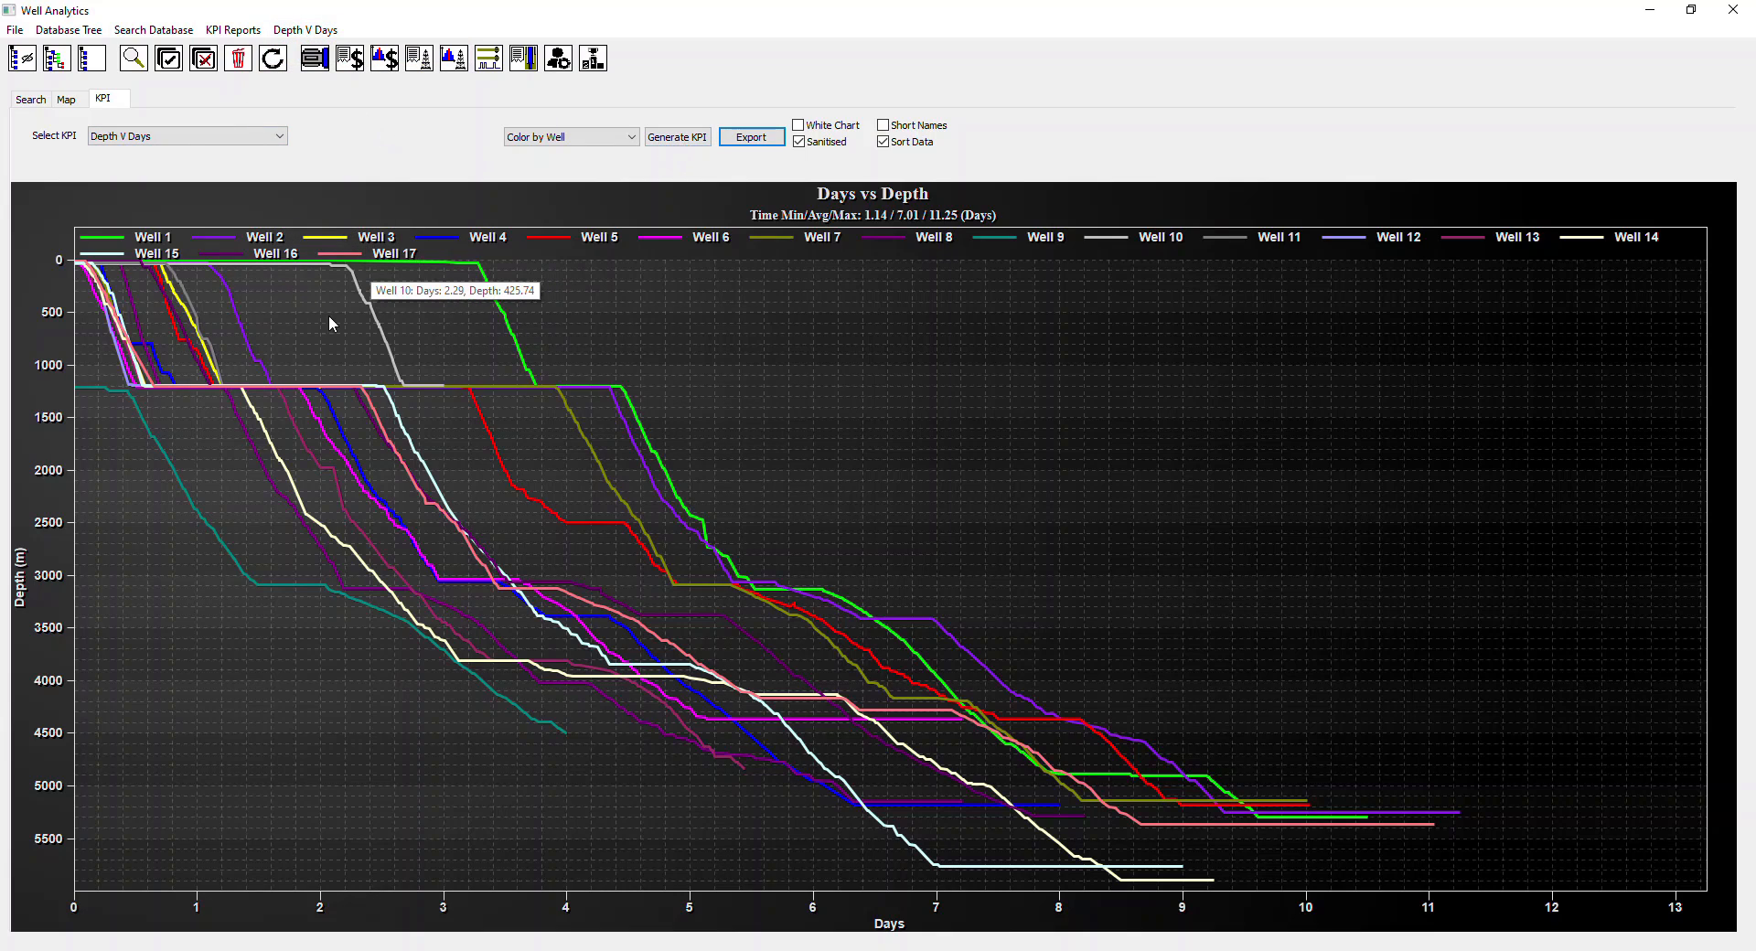
pyautogui.moveTo(98, 272)
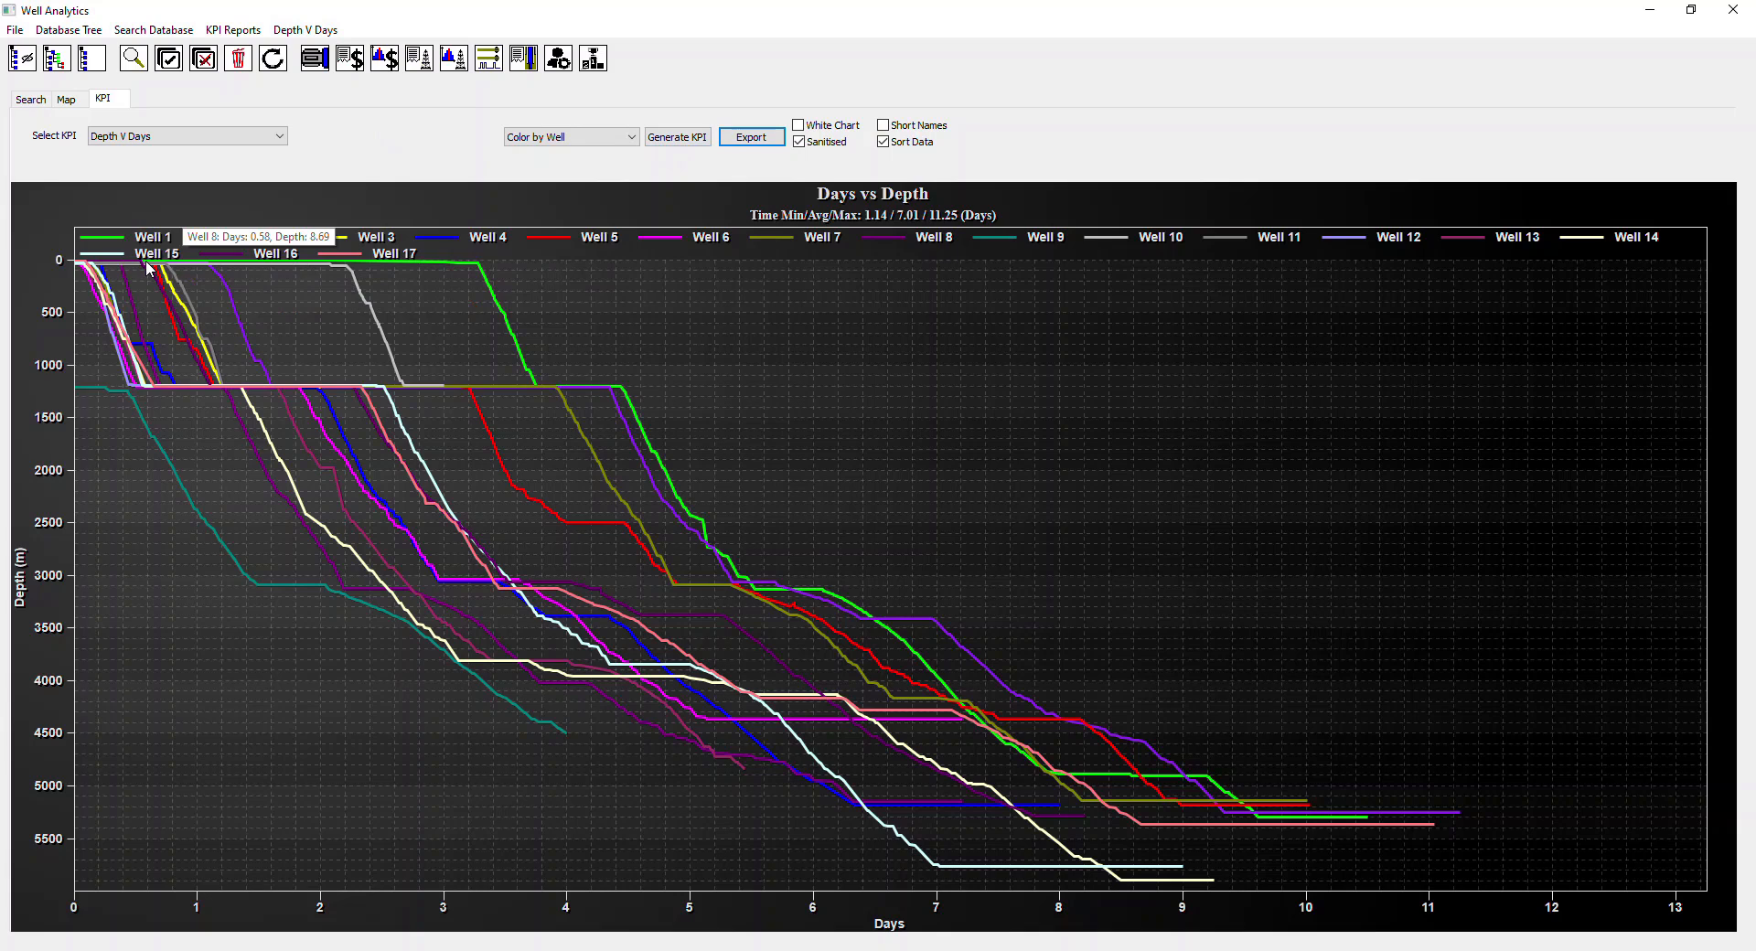
pyautogui.click(676, 137)
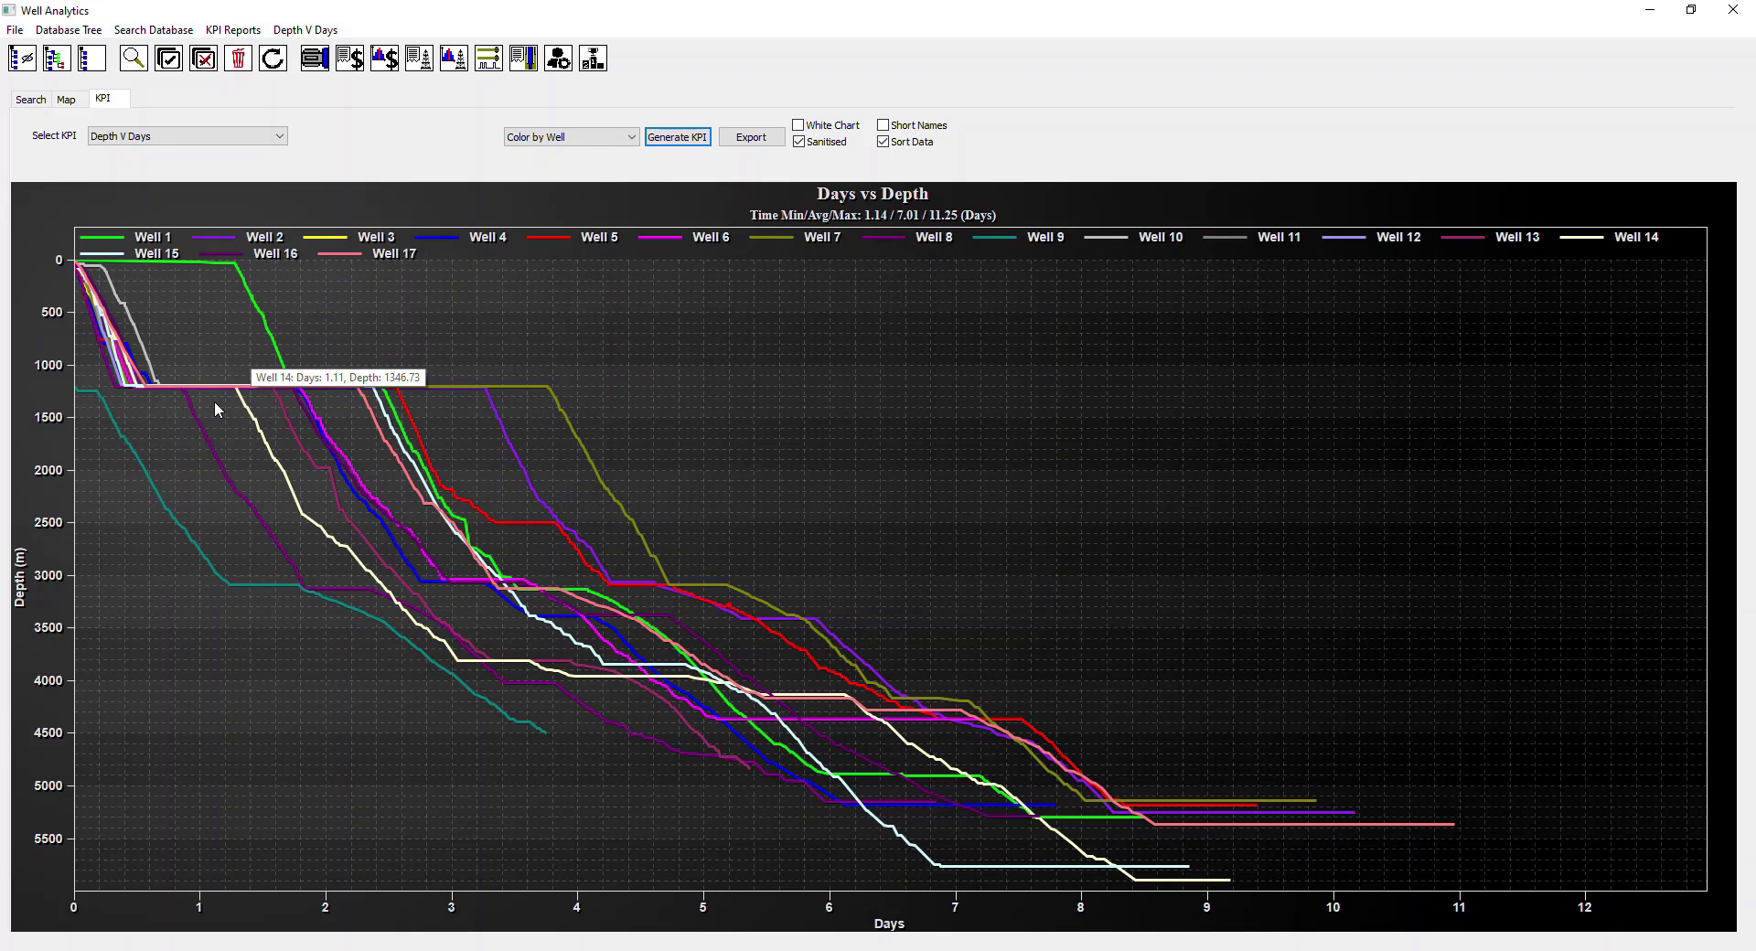
# Step: Turn off Remove Flat Time at Start for the Depth V Days chart and regenerate the KPI
pyautogui.click(292, 34)
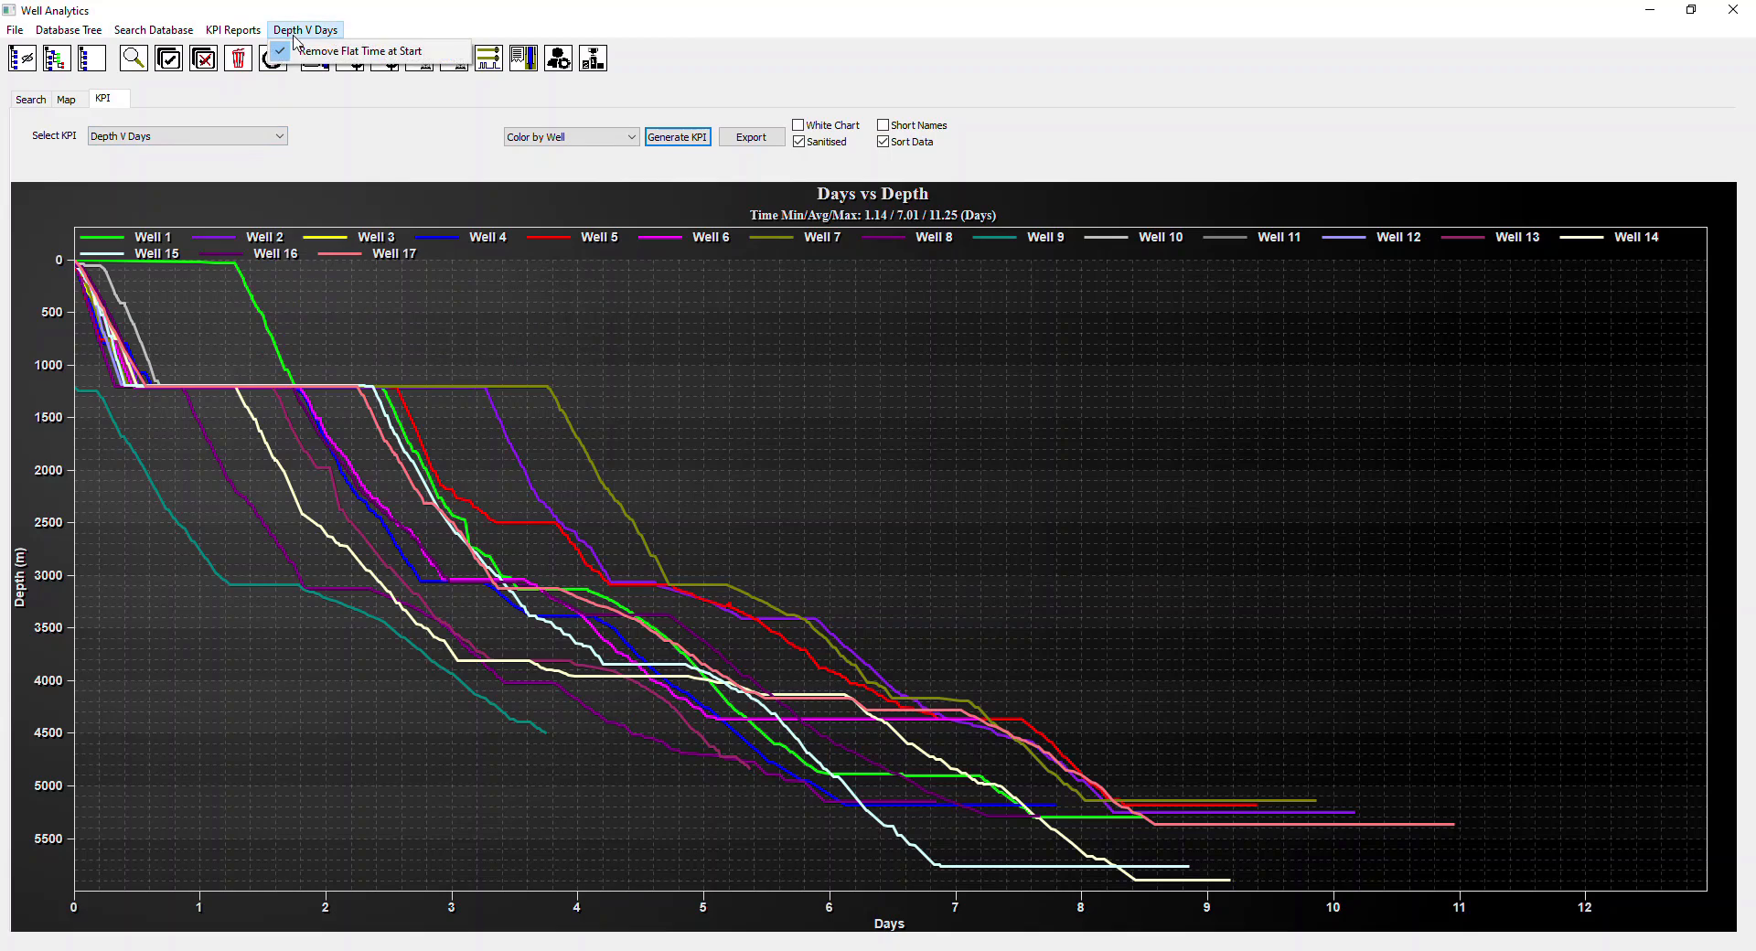
pyautogui.click(311, 57)
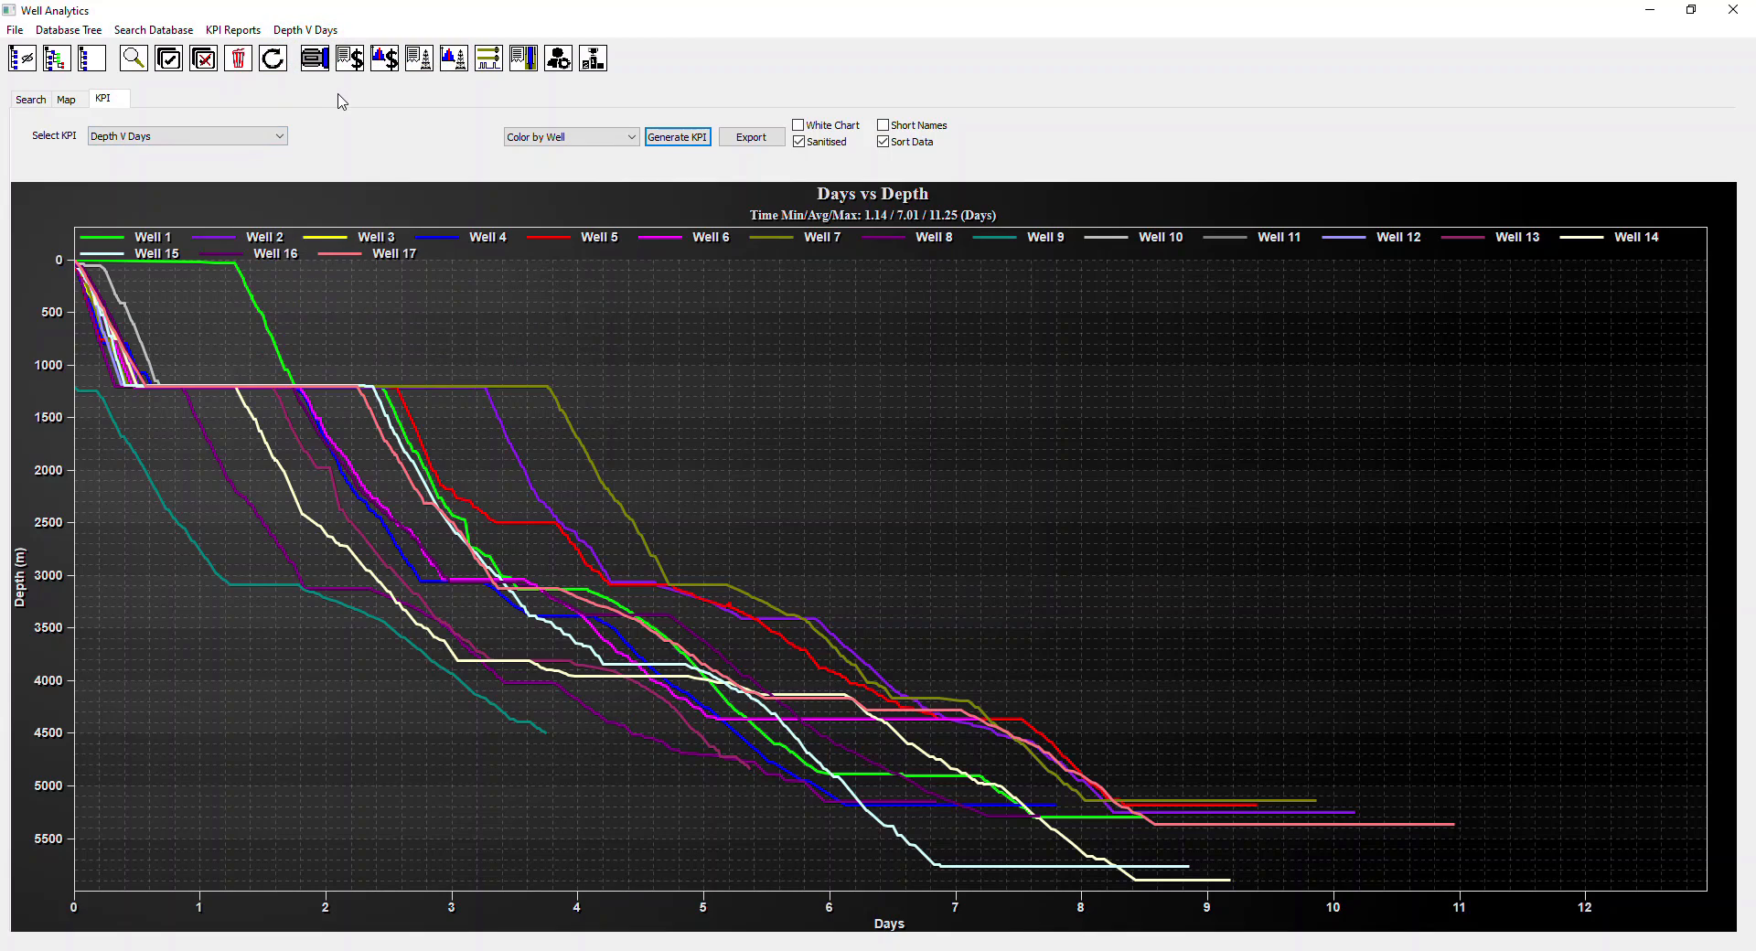
pyautogui.click(320, 31)
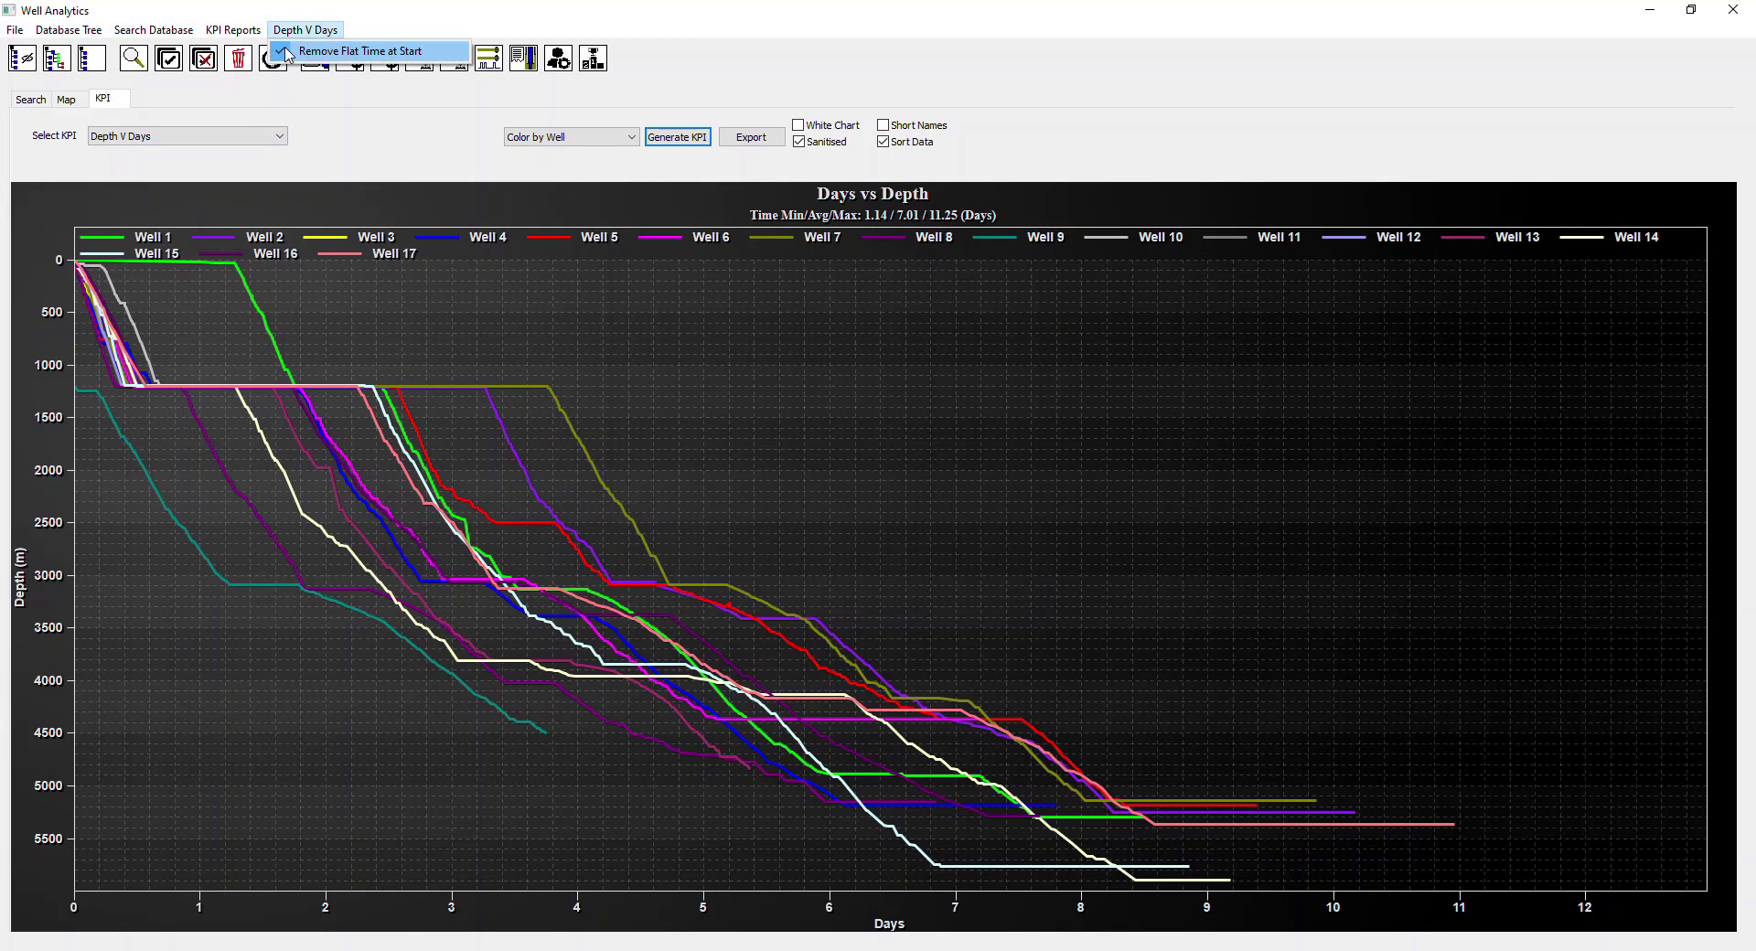
pyautogui.click(357, 51)
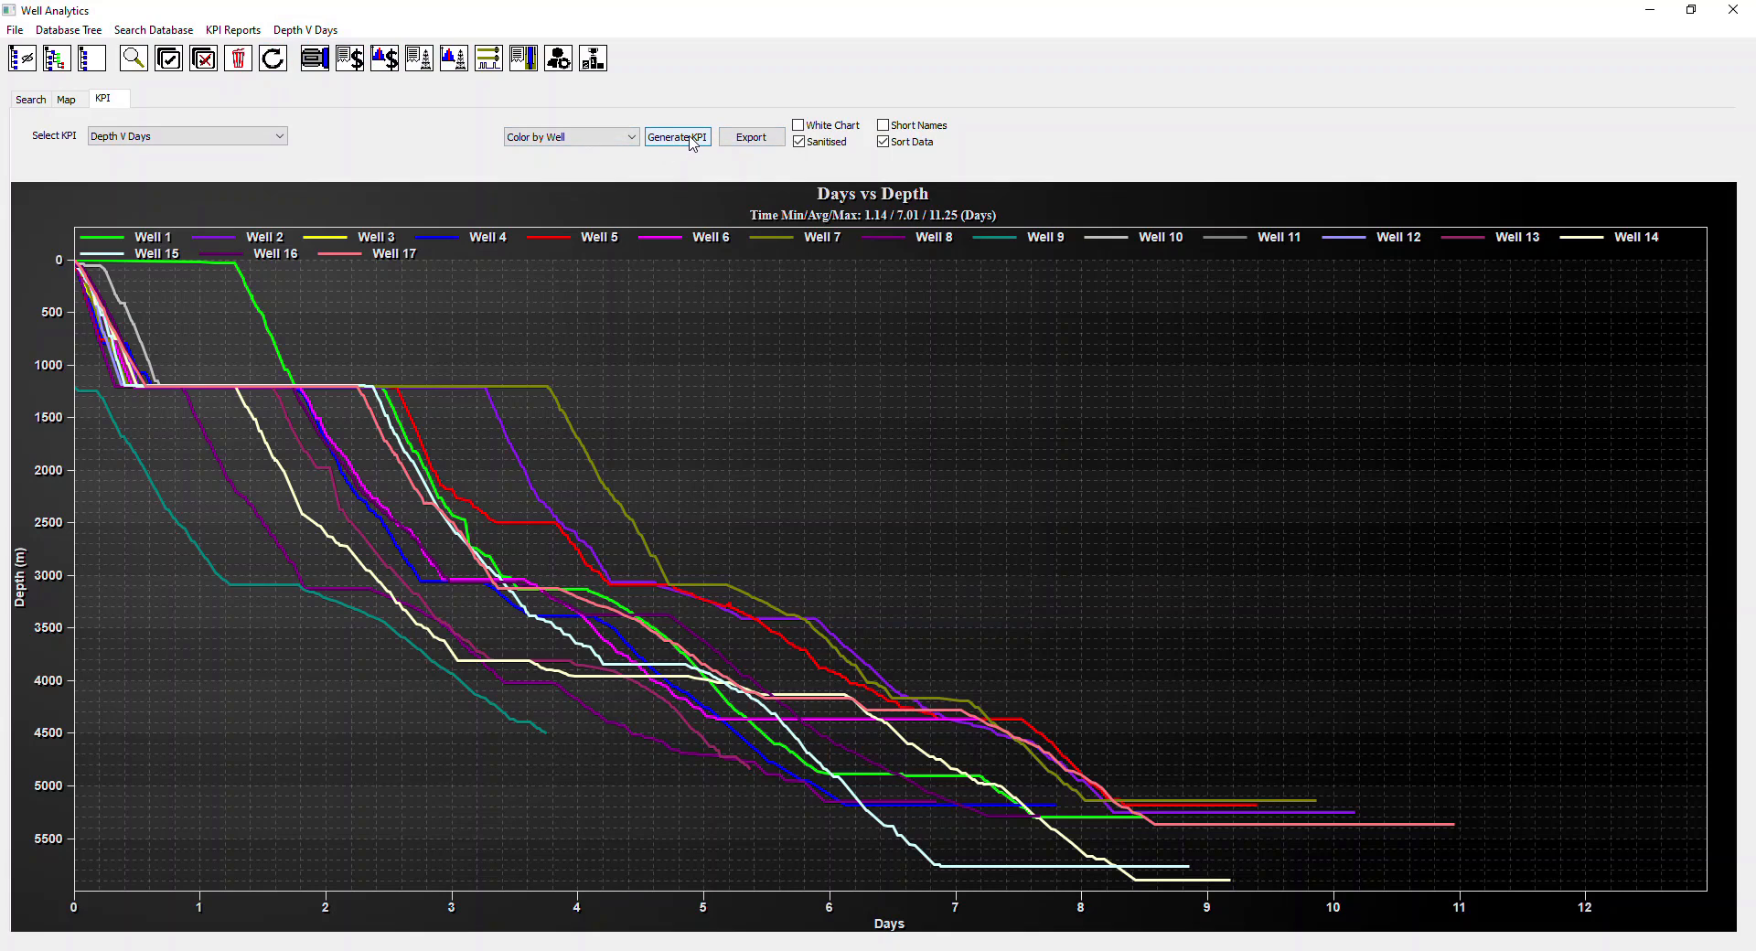
pyautogui.click(684, 136)
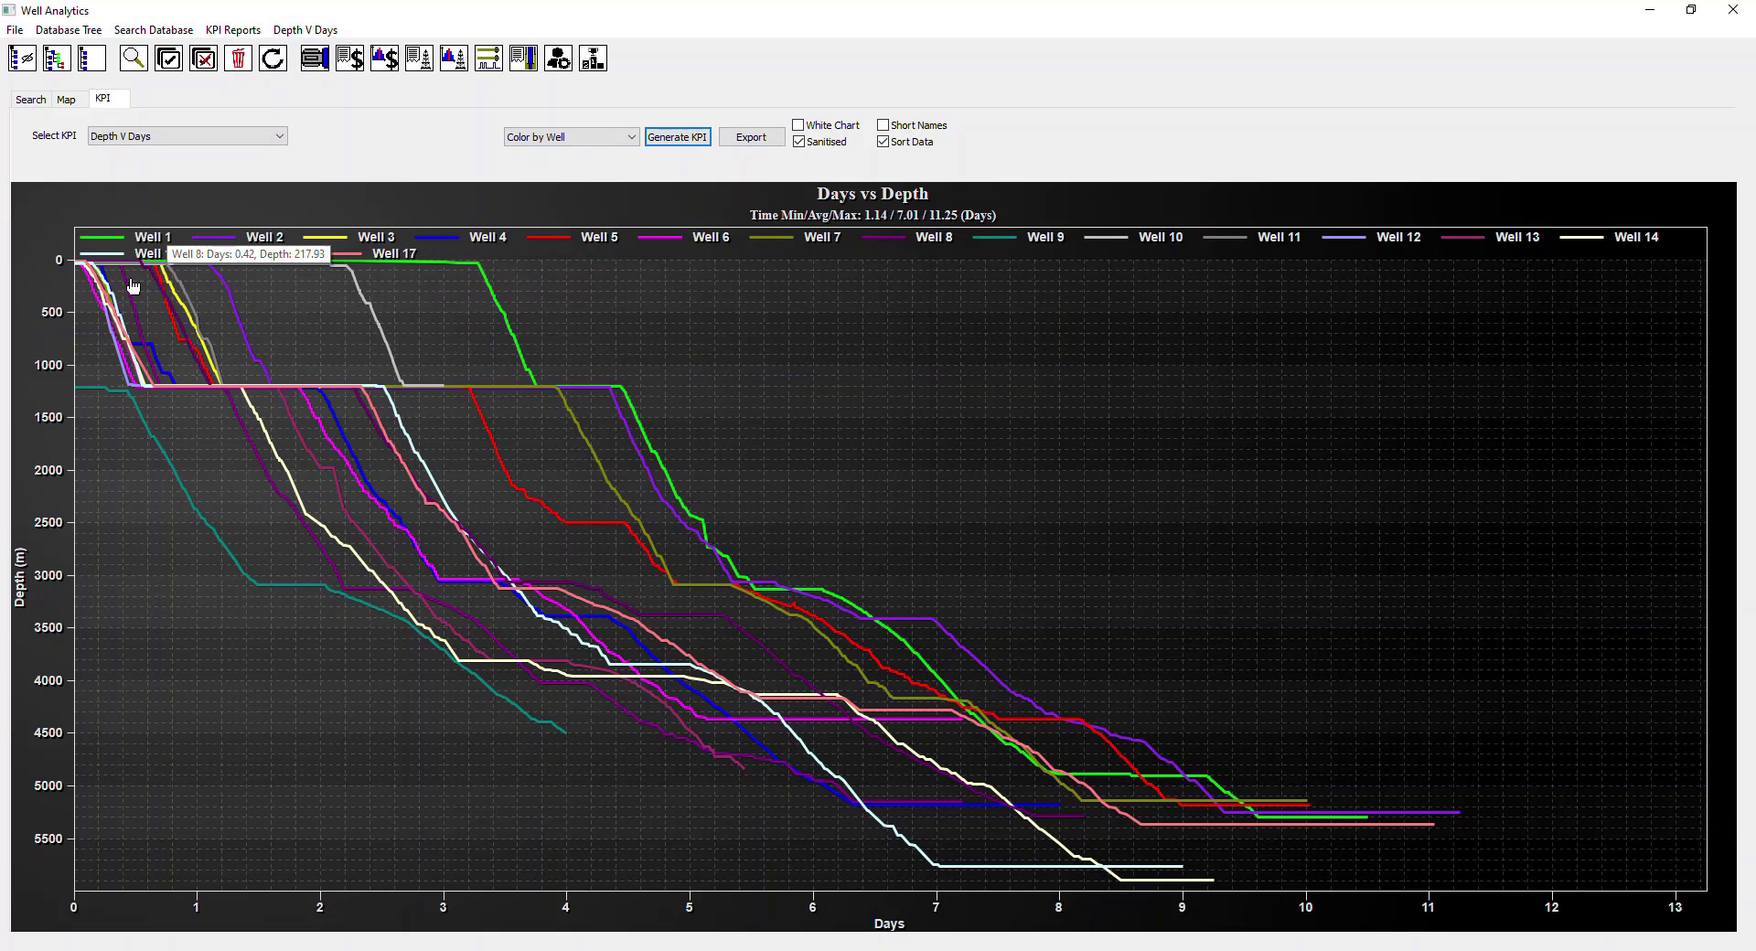
# Step: View the Failure Analysis KPI and the Directional Cost Per Foot KPI for the wells
pyautogui.click(272, 136)
pyautogui.click(219, 176)
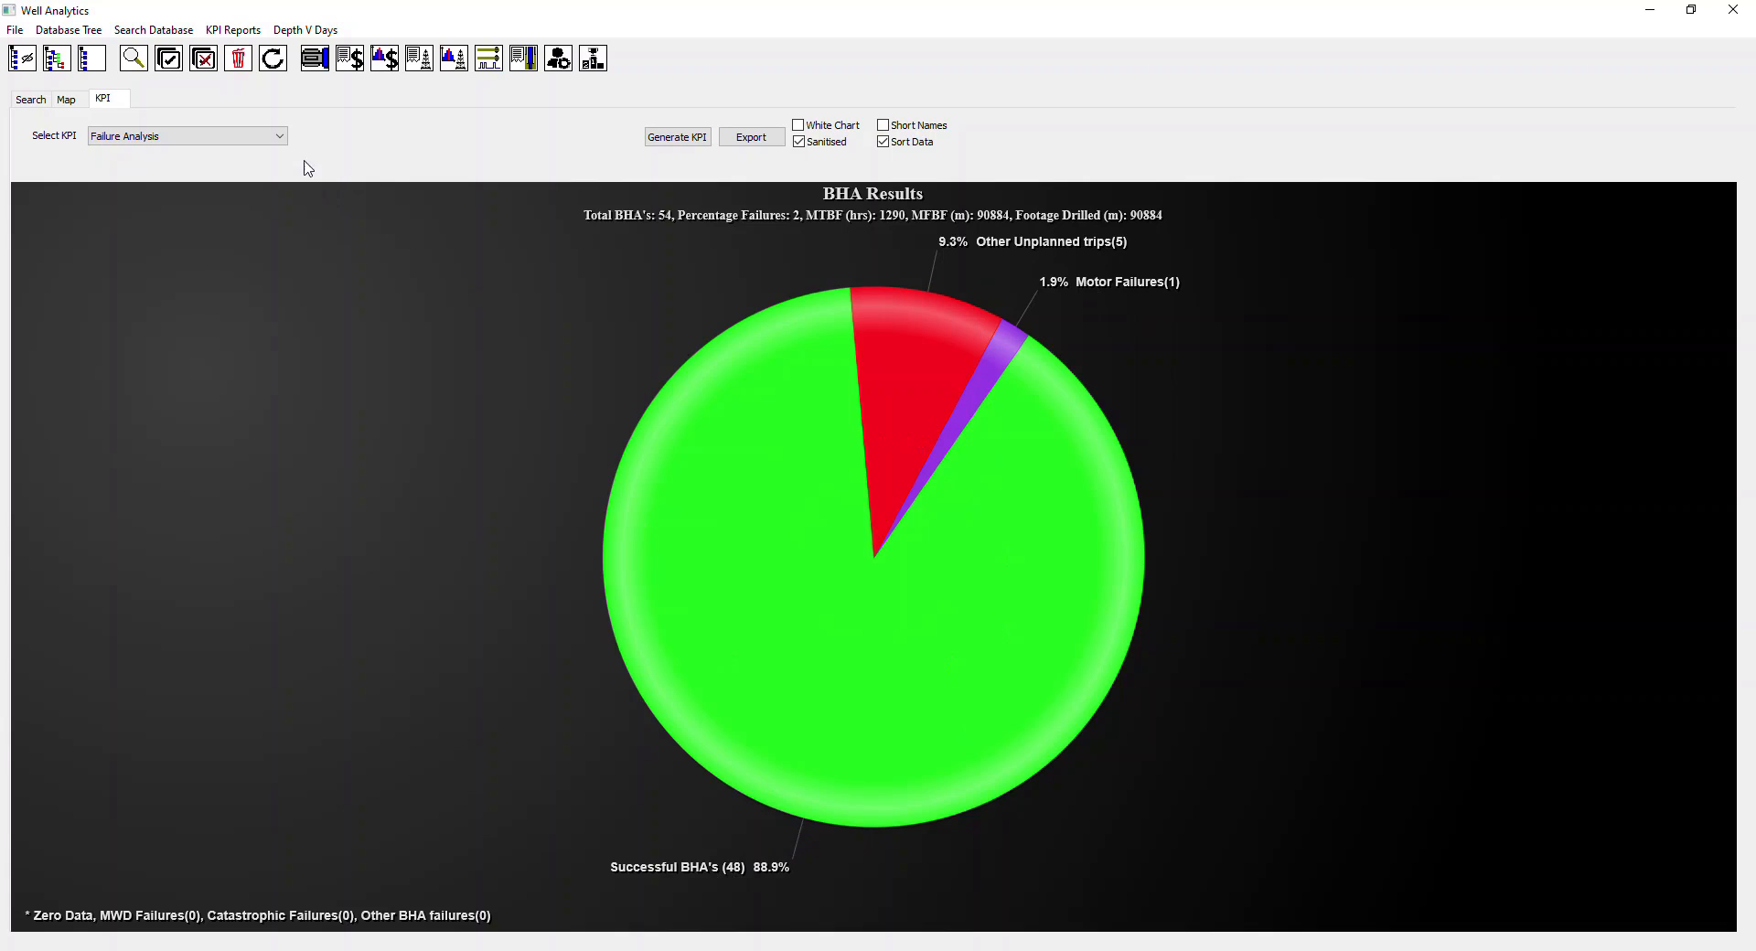
pyautogui.click(280, 136)
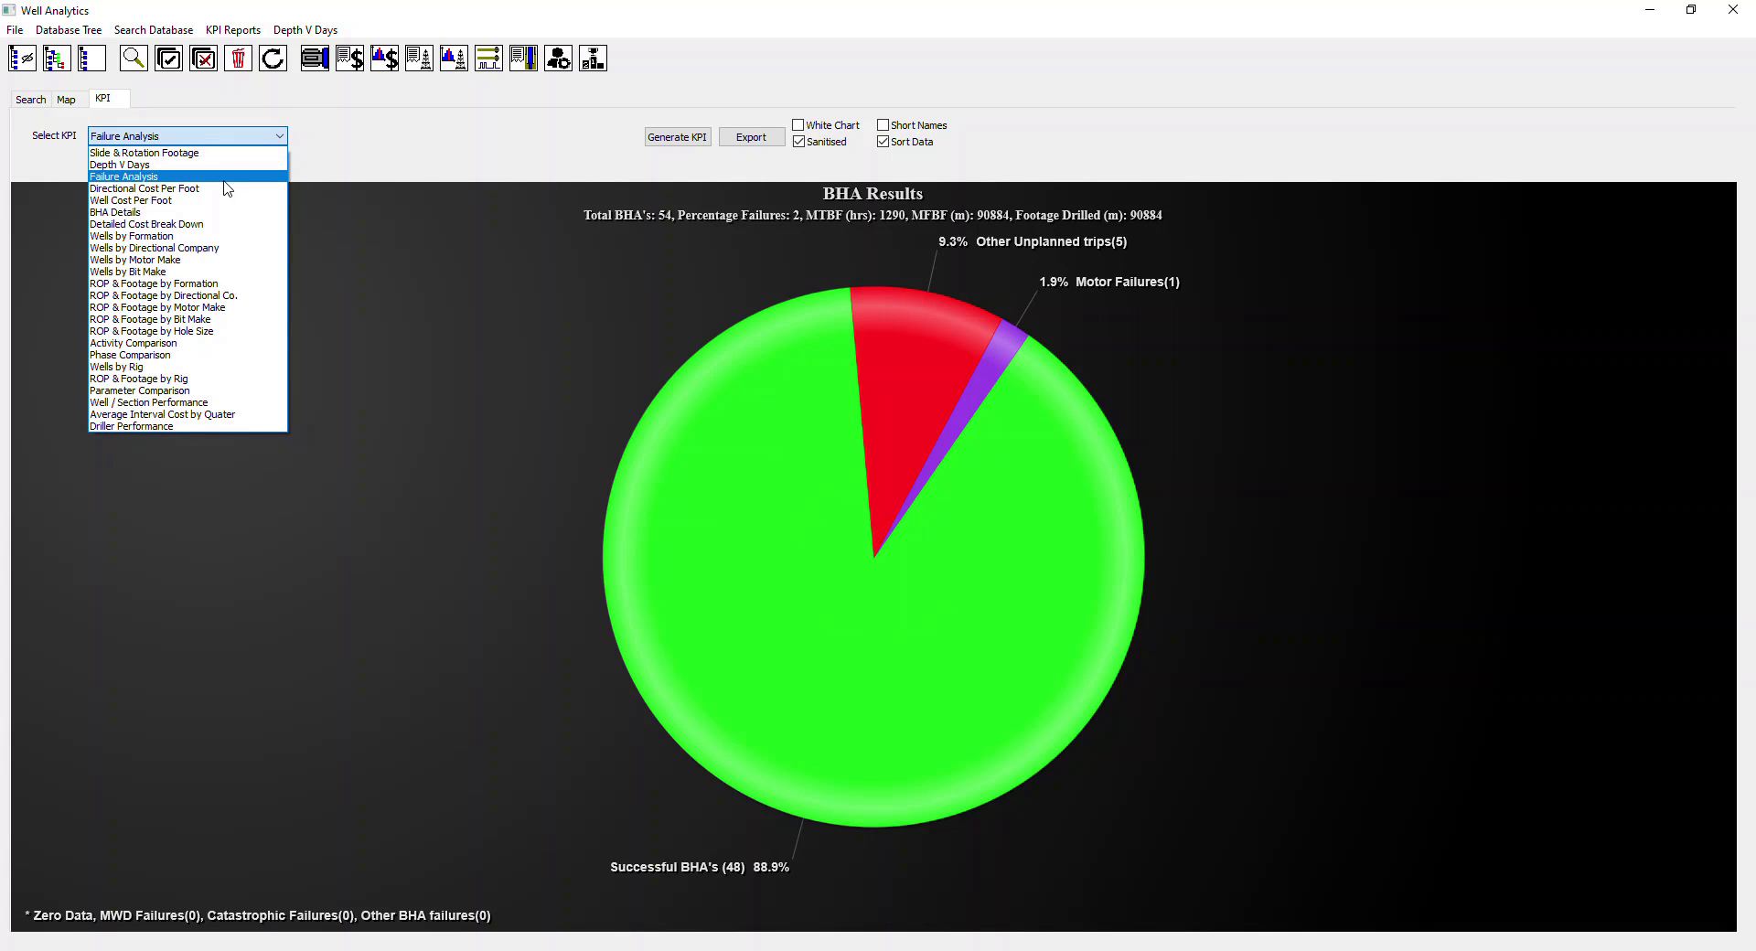
pyautogui.click(223, 188)
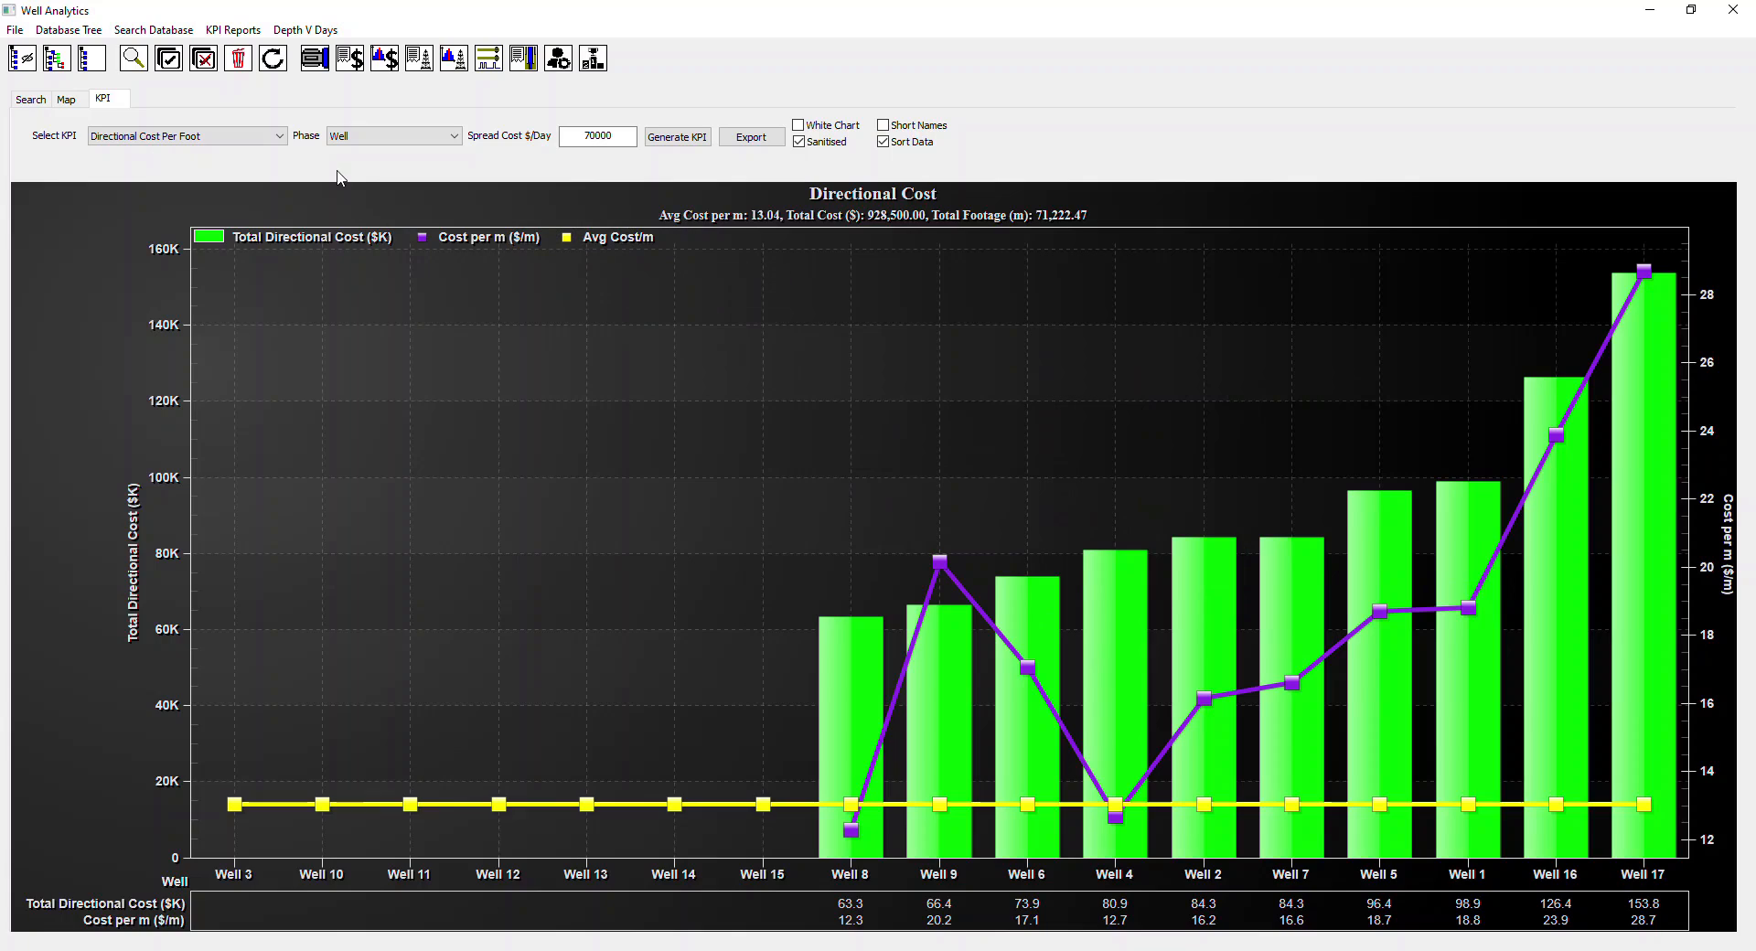
# Step: Switch the KPI to Well Cost Per Foot and select the Spread Cost $/Day value
pyautogui.click(279, 137)
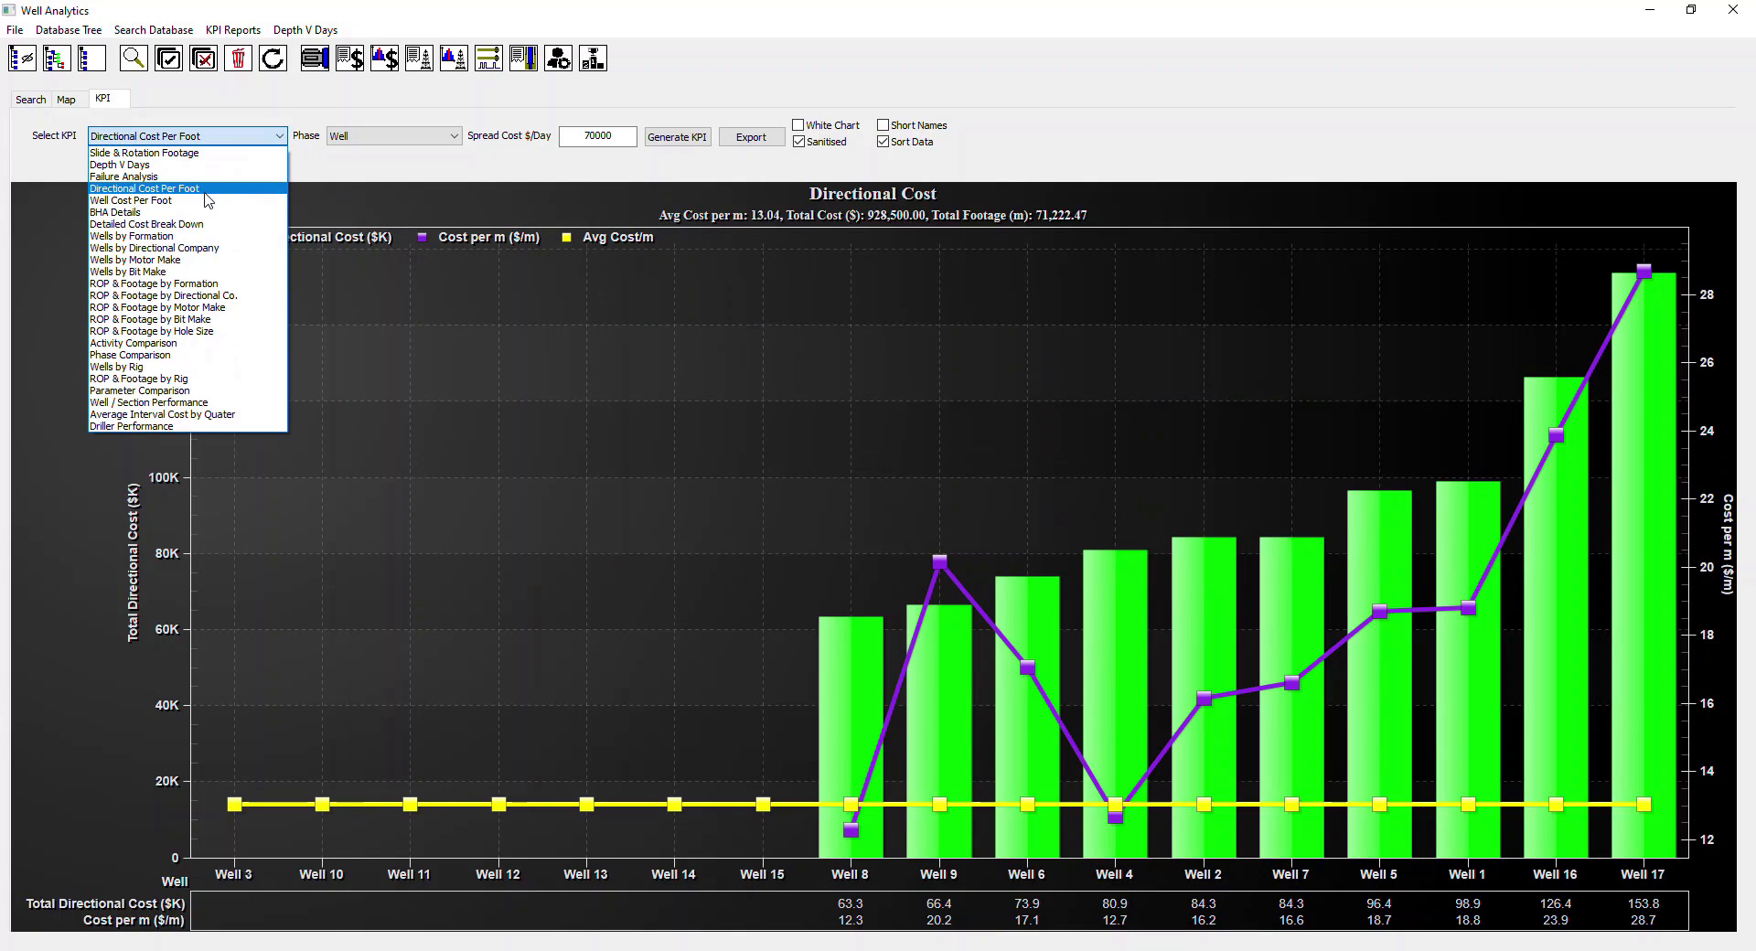
pyautogui.click(203, 201)
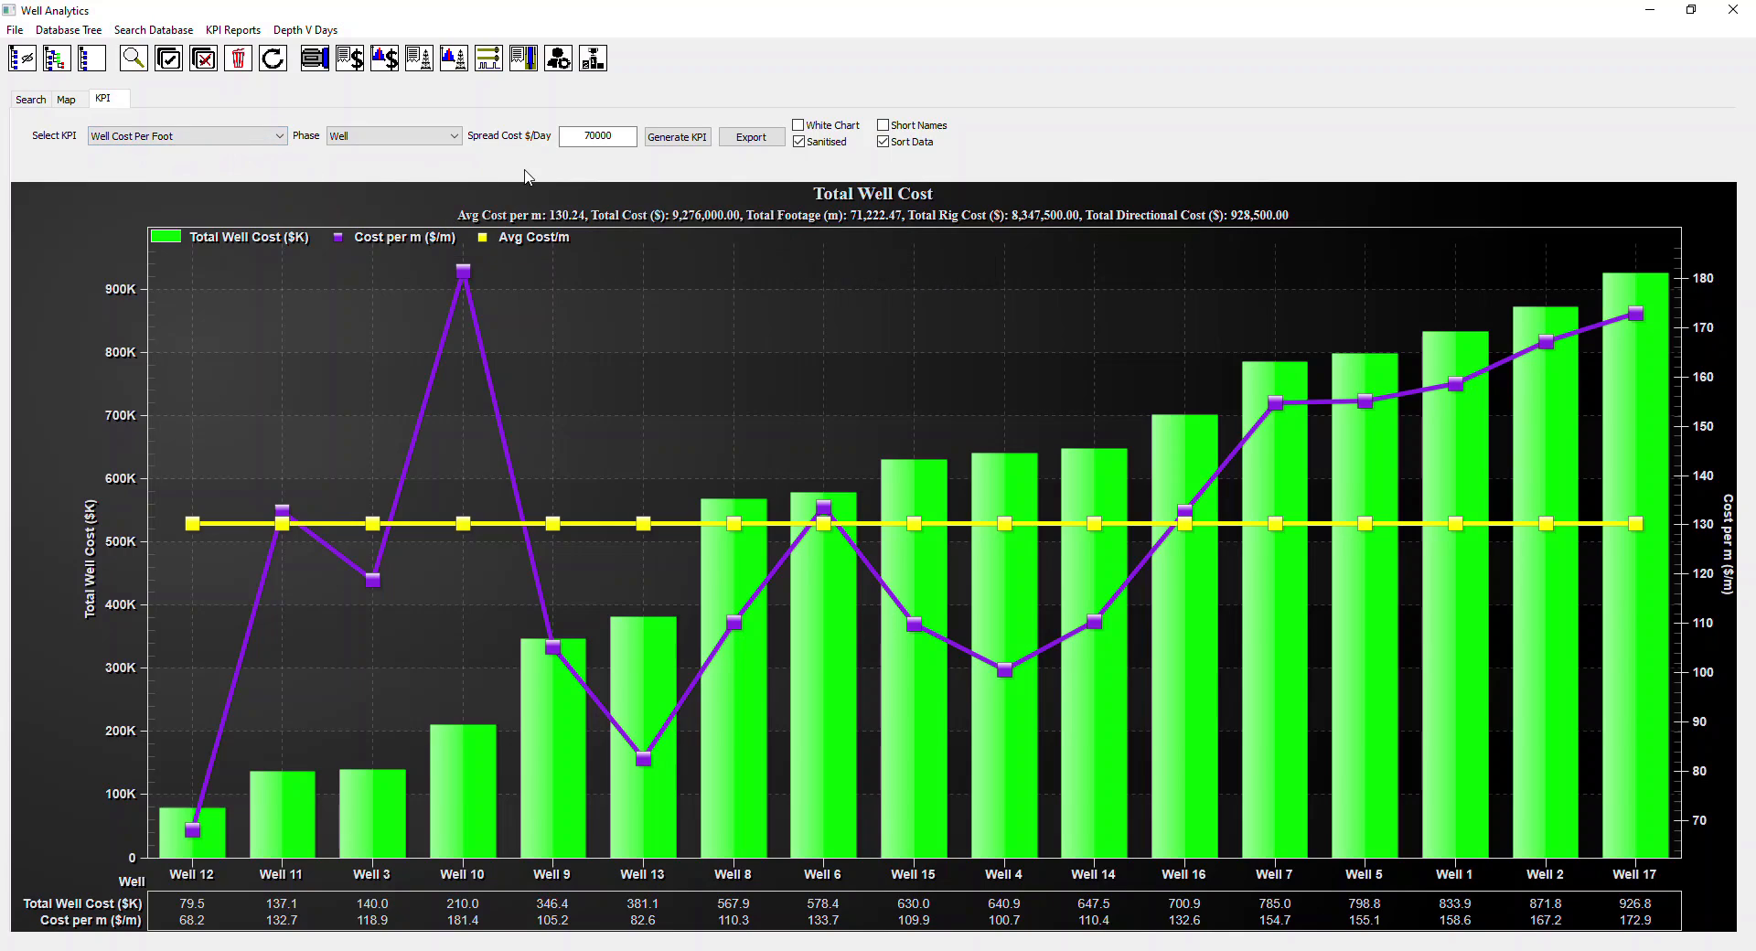
pyautogui.doubleClick(589, 136)
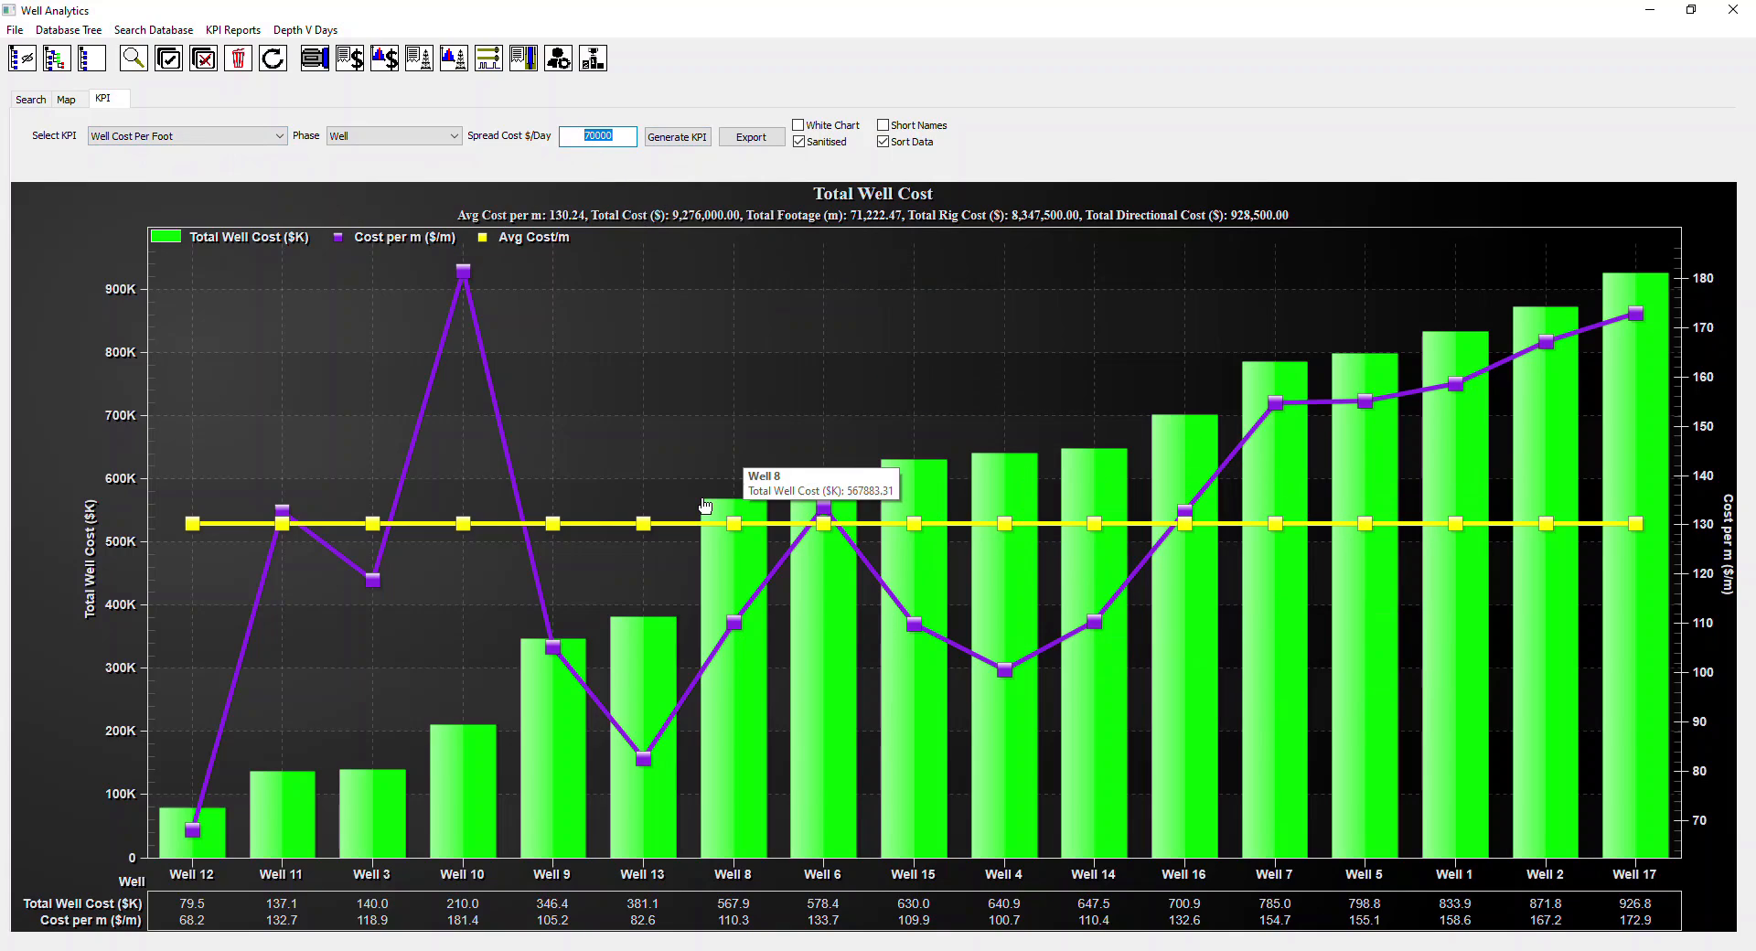
# Step: Switch the KPI to BHA Details and look through the table's columns up to Circ Hrs
pyautogui.click(280, 137)
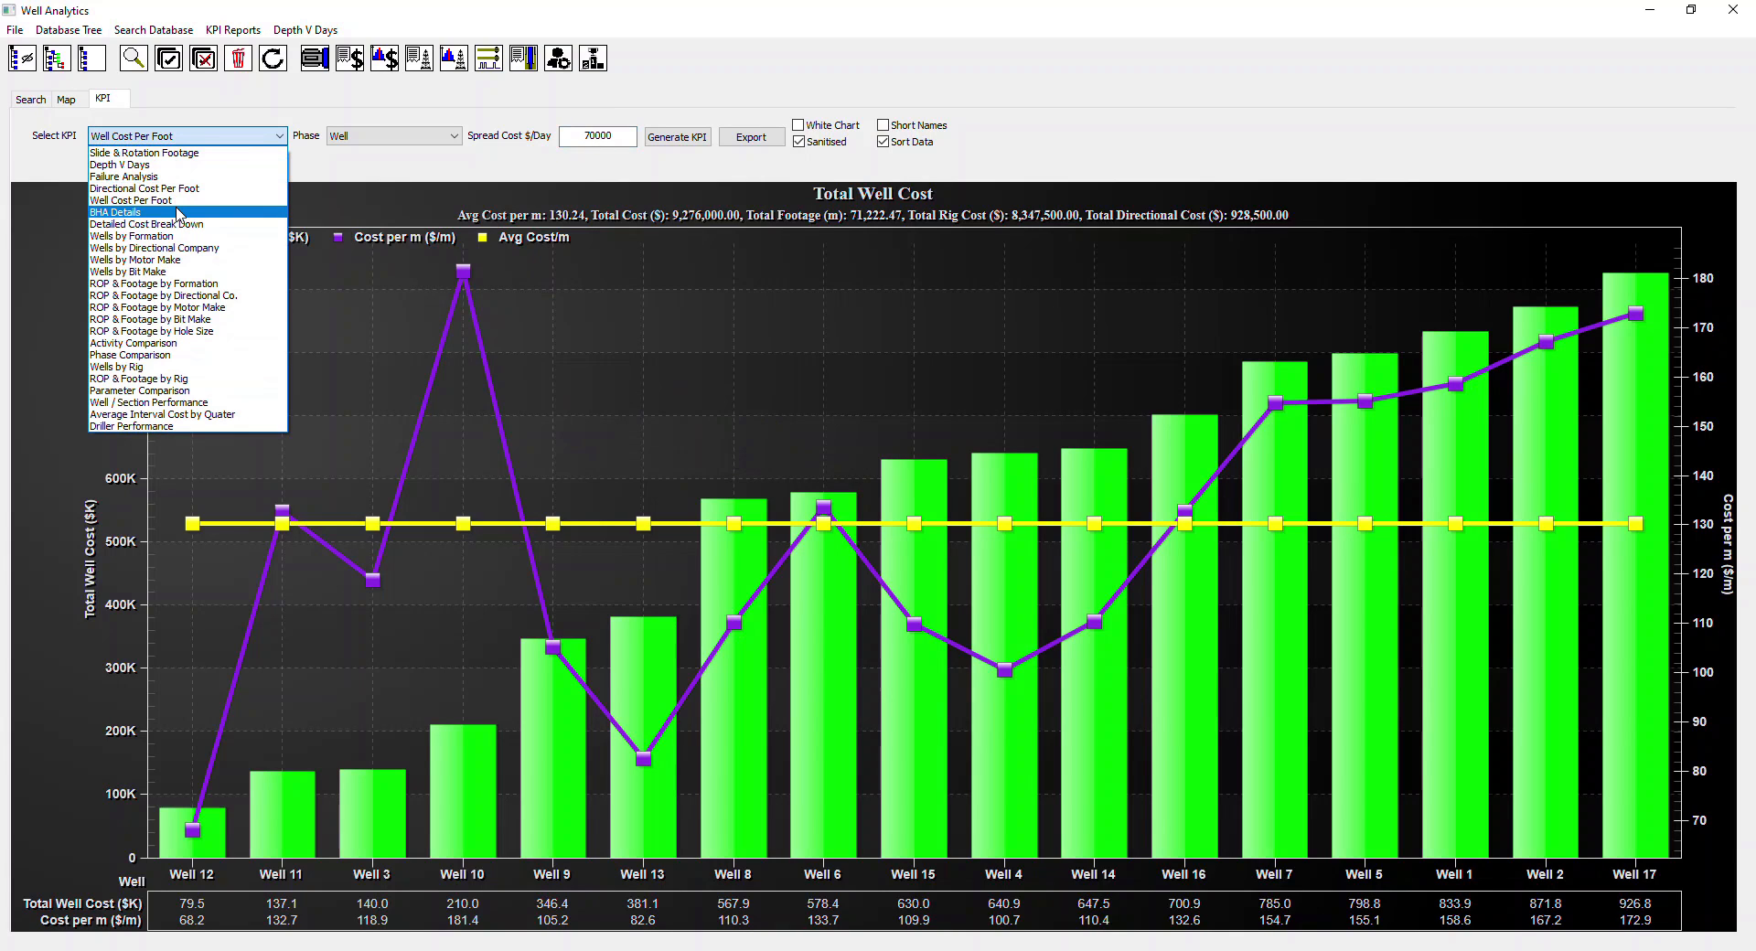
pyautogui.click(180, 215)
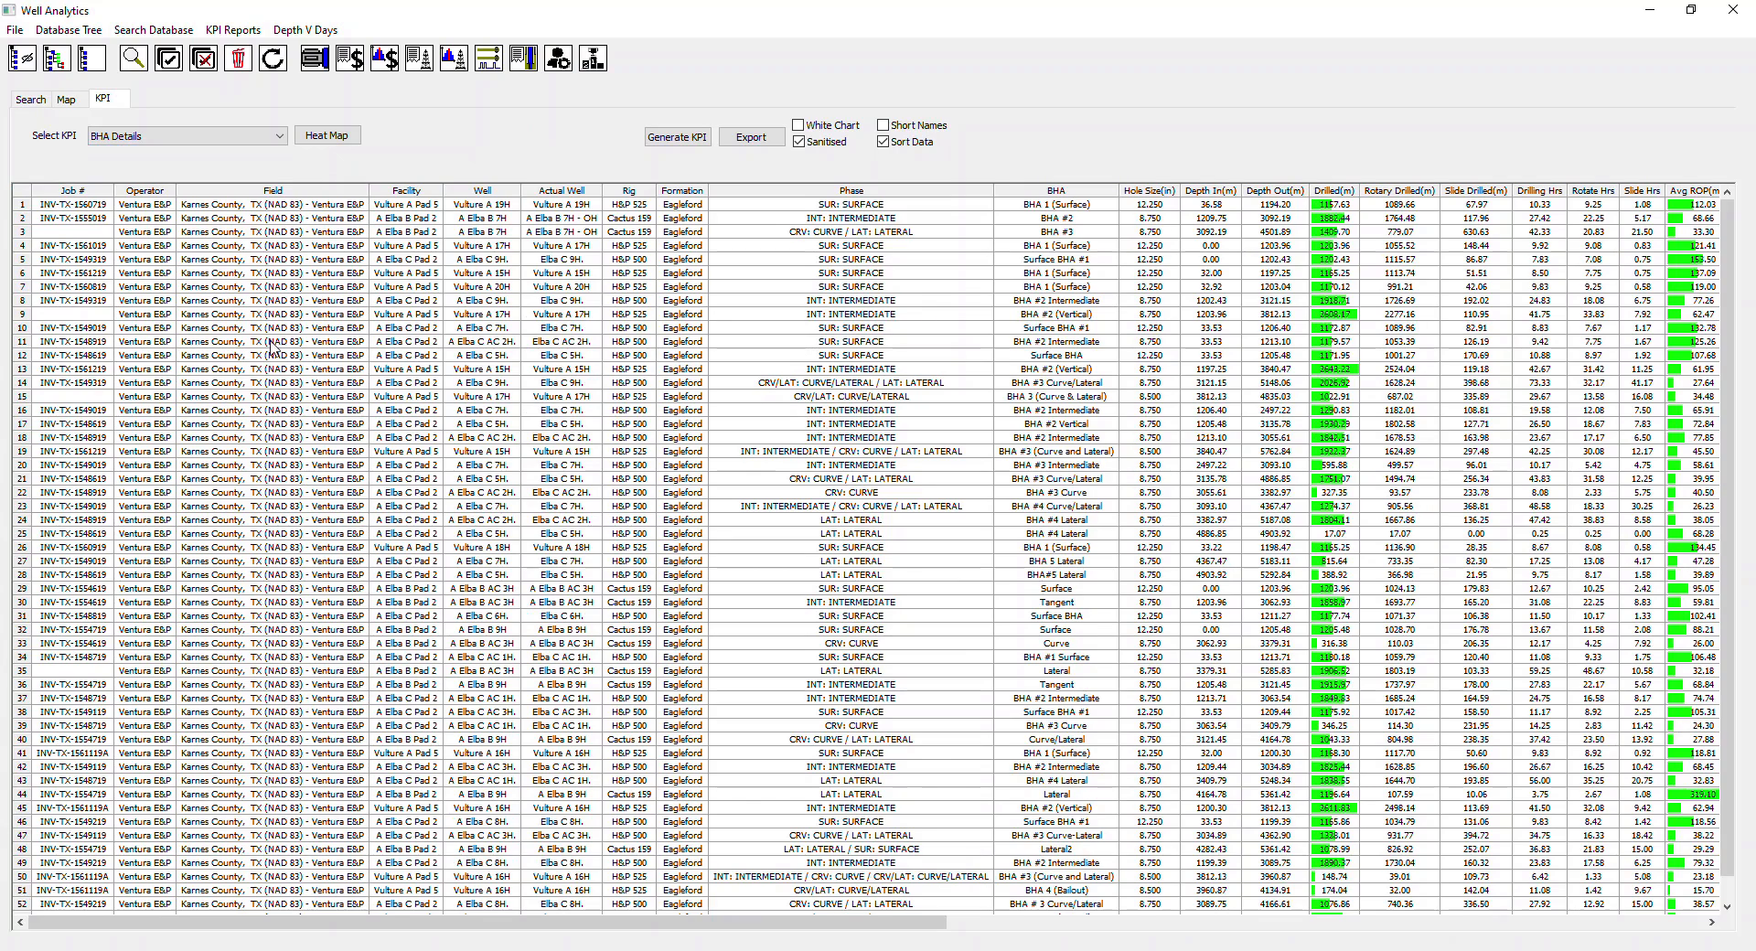
pyautogui.moveTo(602, 922); pyautogui.dragTo(1460, 914)
pyautogui.scroll(-1, 1271, 672)
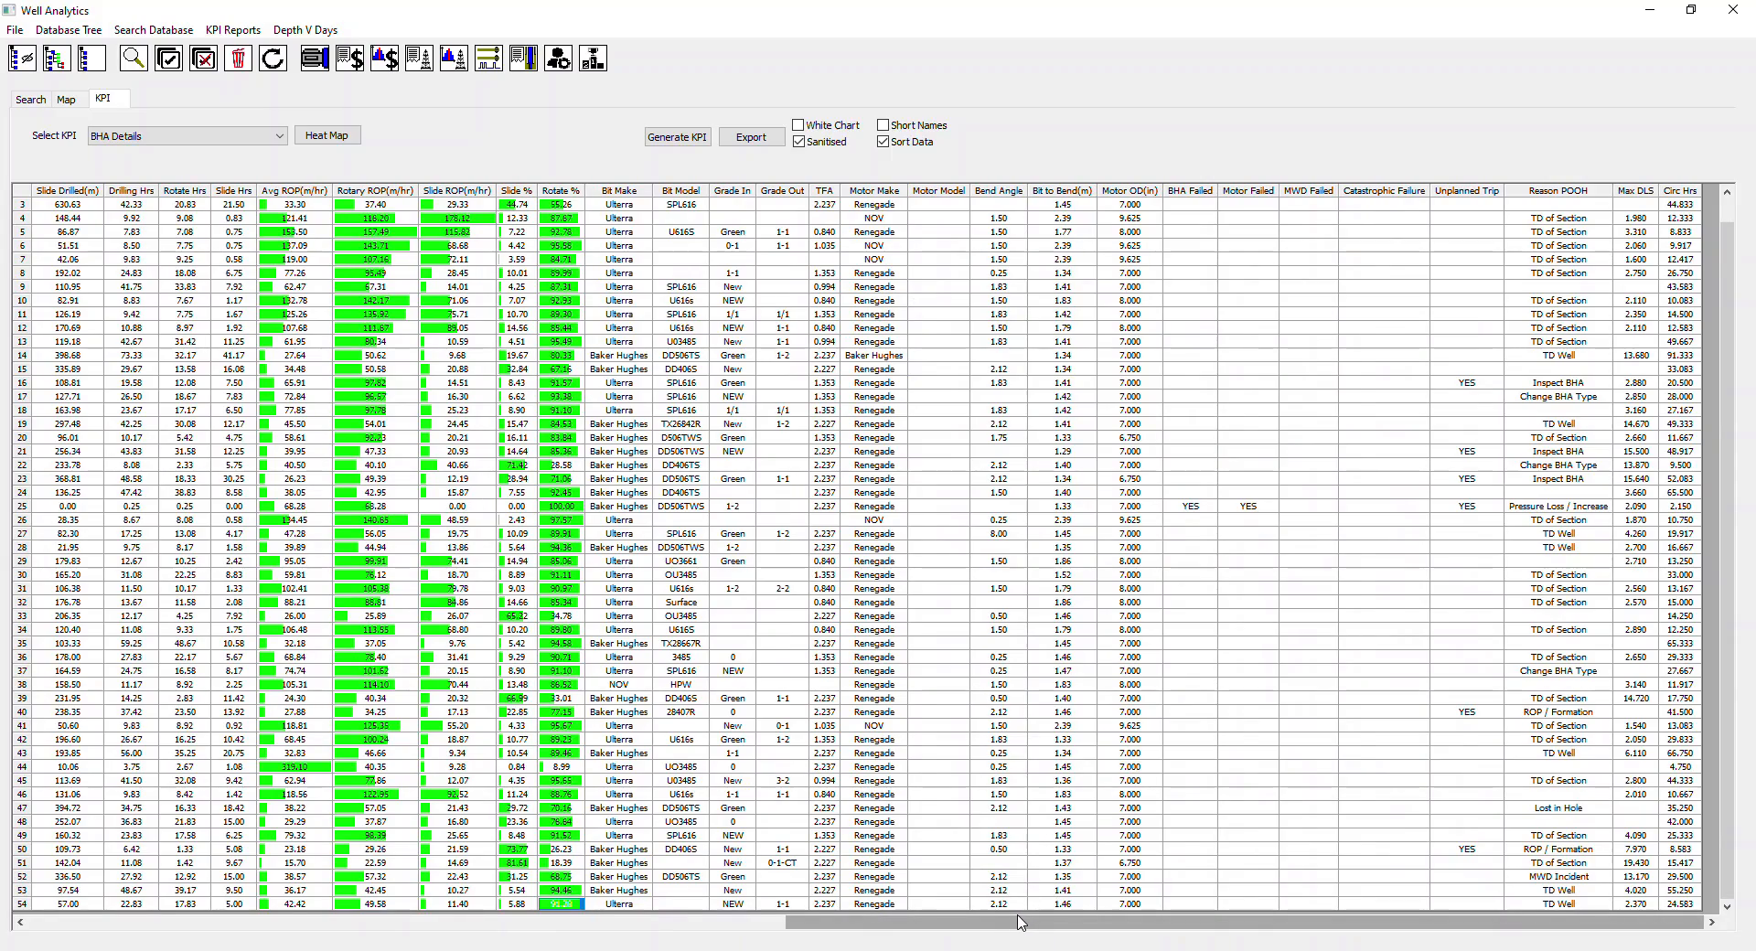
pyautogui.moveTo(1021, 921)
pyautogui.mouseDown()
pyautogui.moveTo(607, 931)
pyautogui.moveTo(205, 891)
pyautogui.moveTo(1026, 944)
pyautogui.mouseUp()
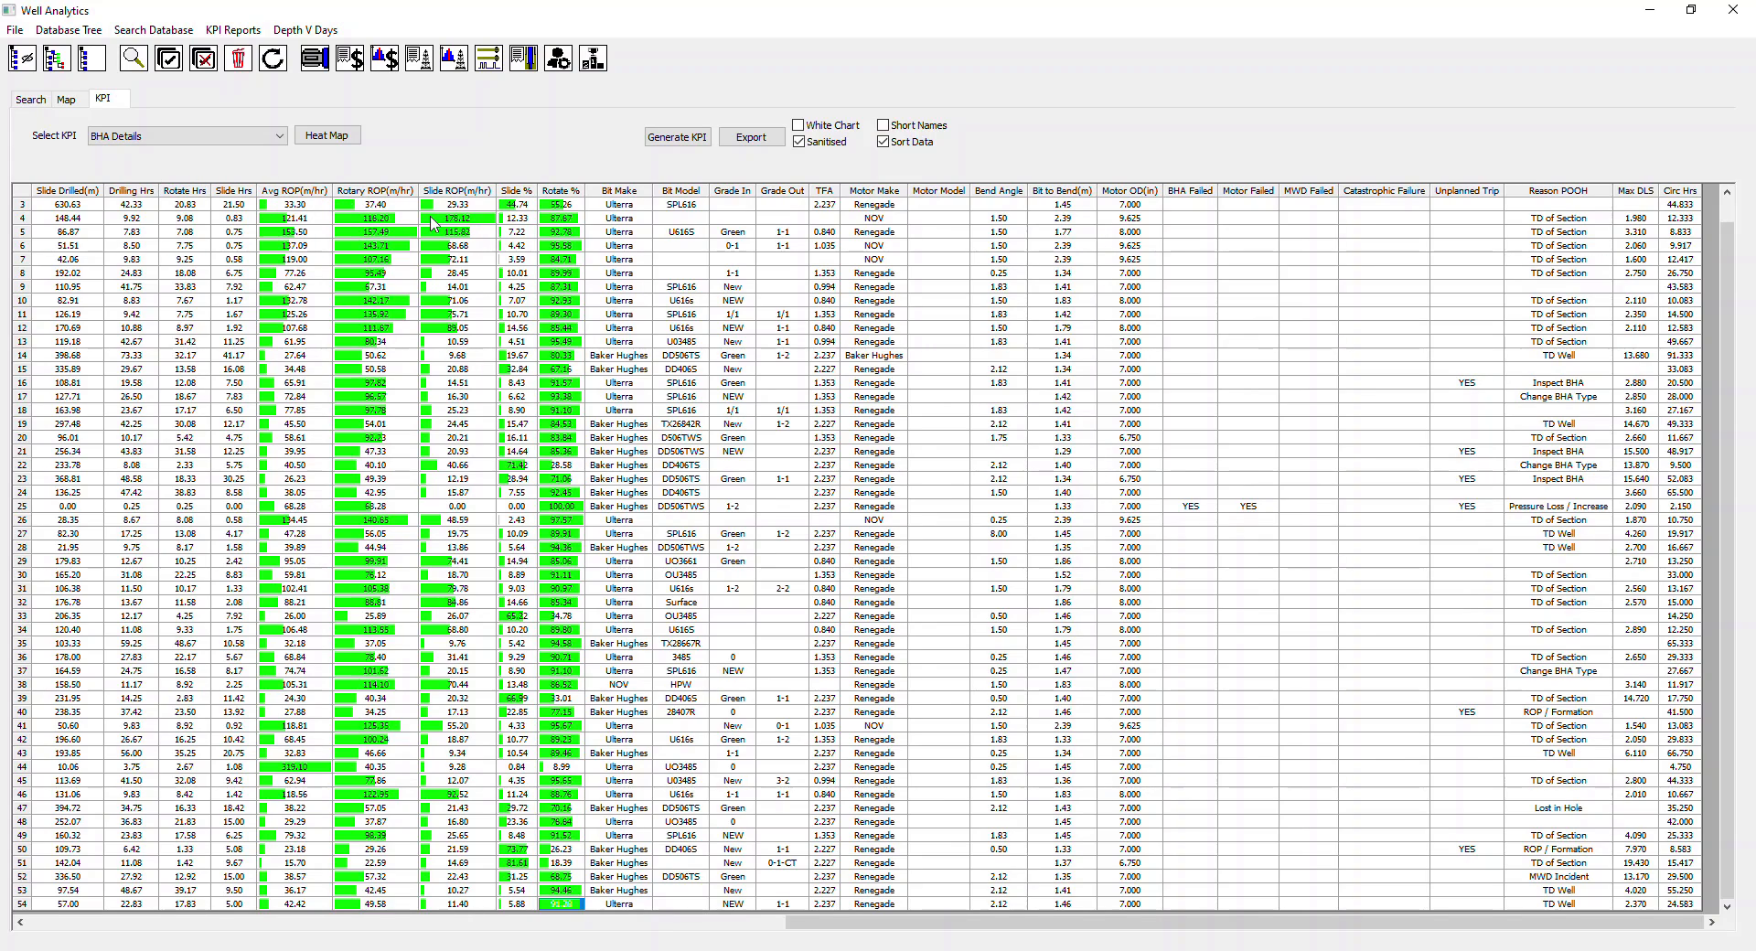
# Step: Sort the BHA Details table by Avg ROP in descending order and review the drilled footage and hole size columns
pyautogui.click(290, 191)
pyautogui.click(291, 191)
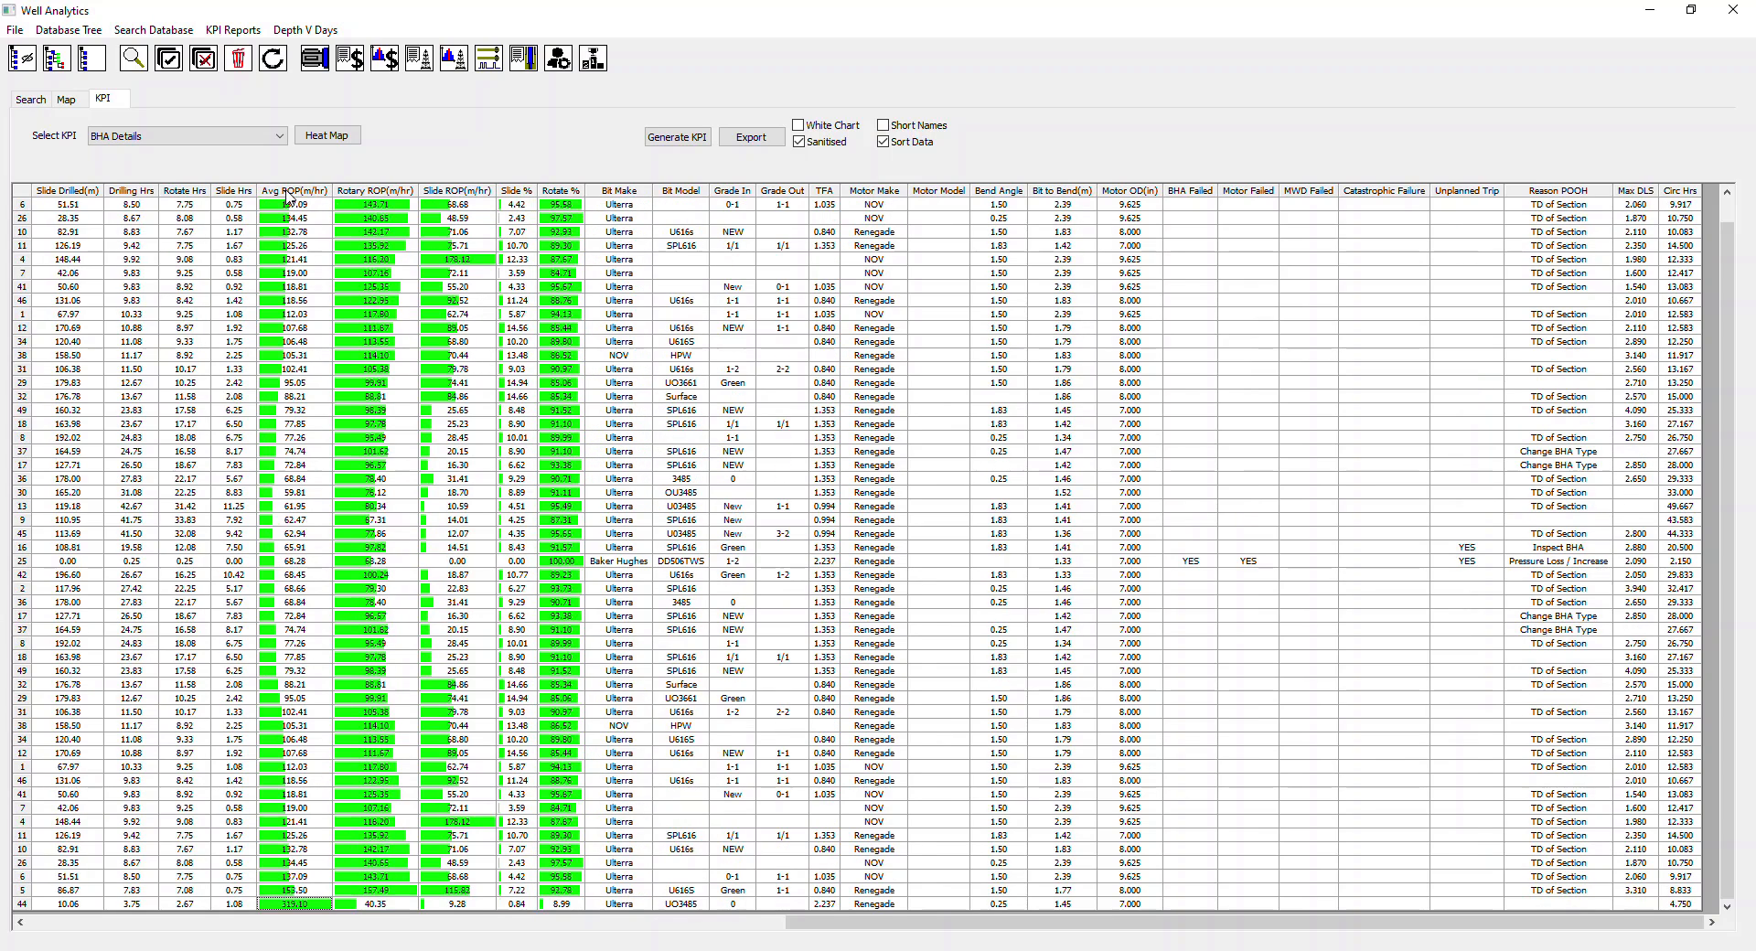
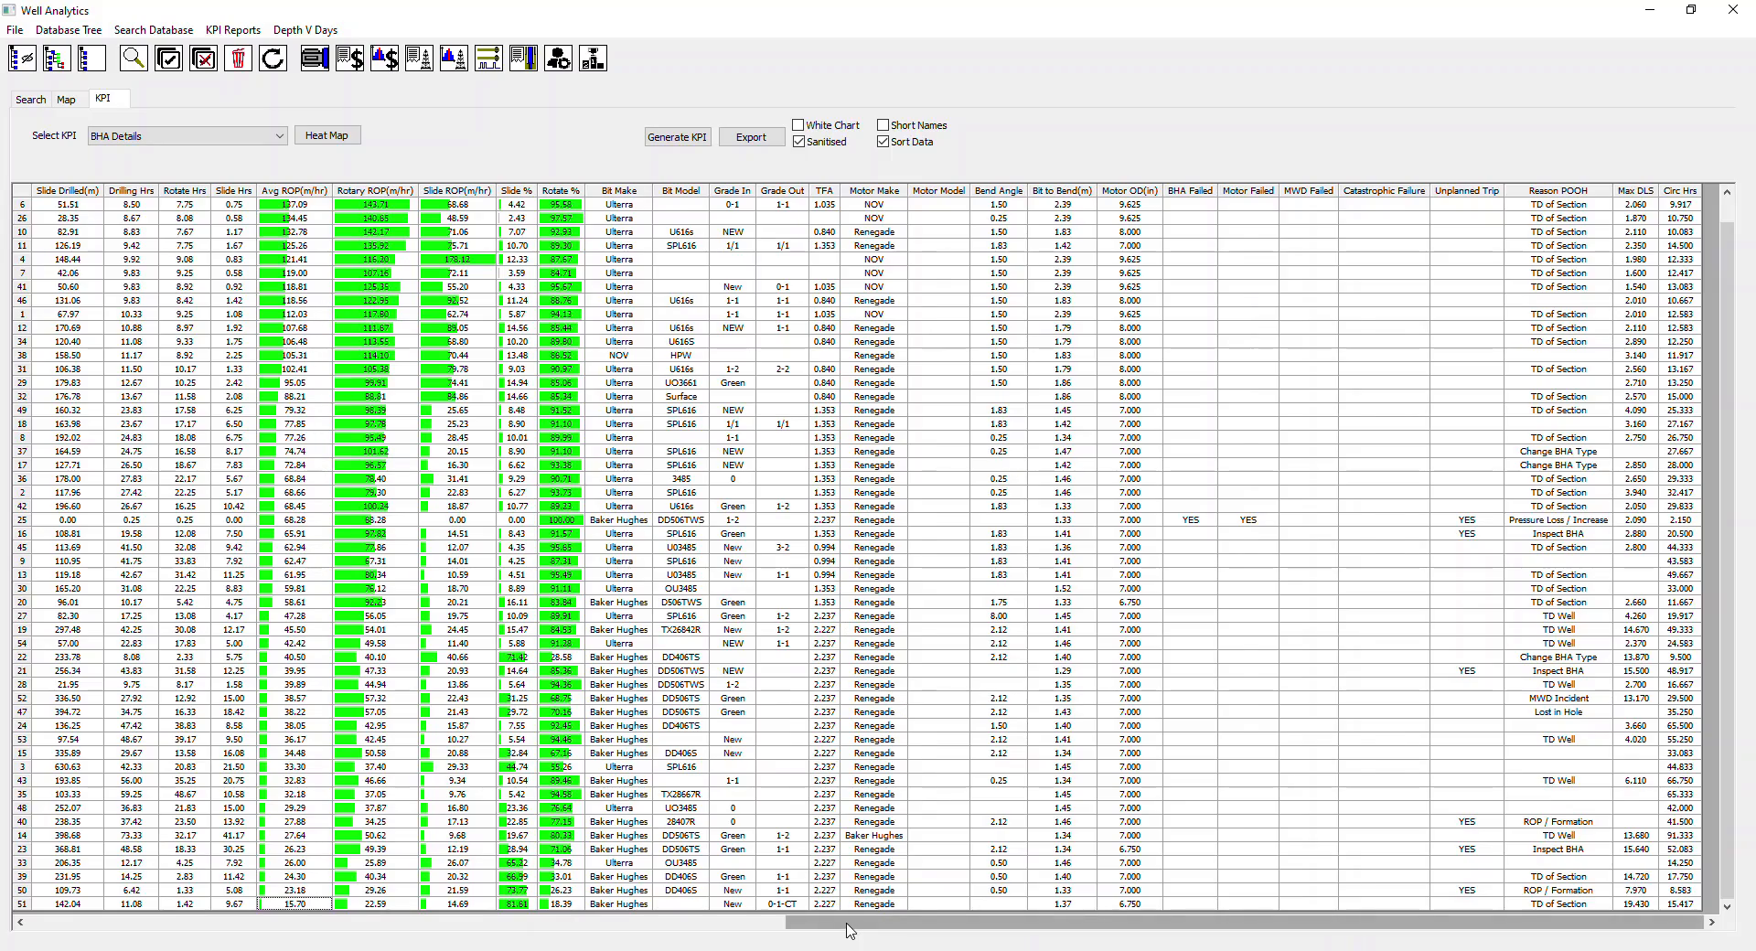
pyautogui.moveTo(848, 930); pyautogui.dragTo(688, 935)
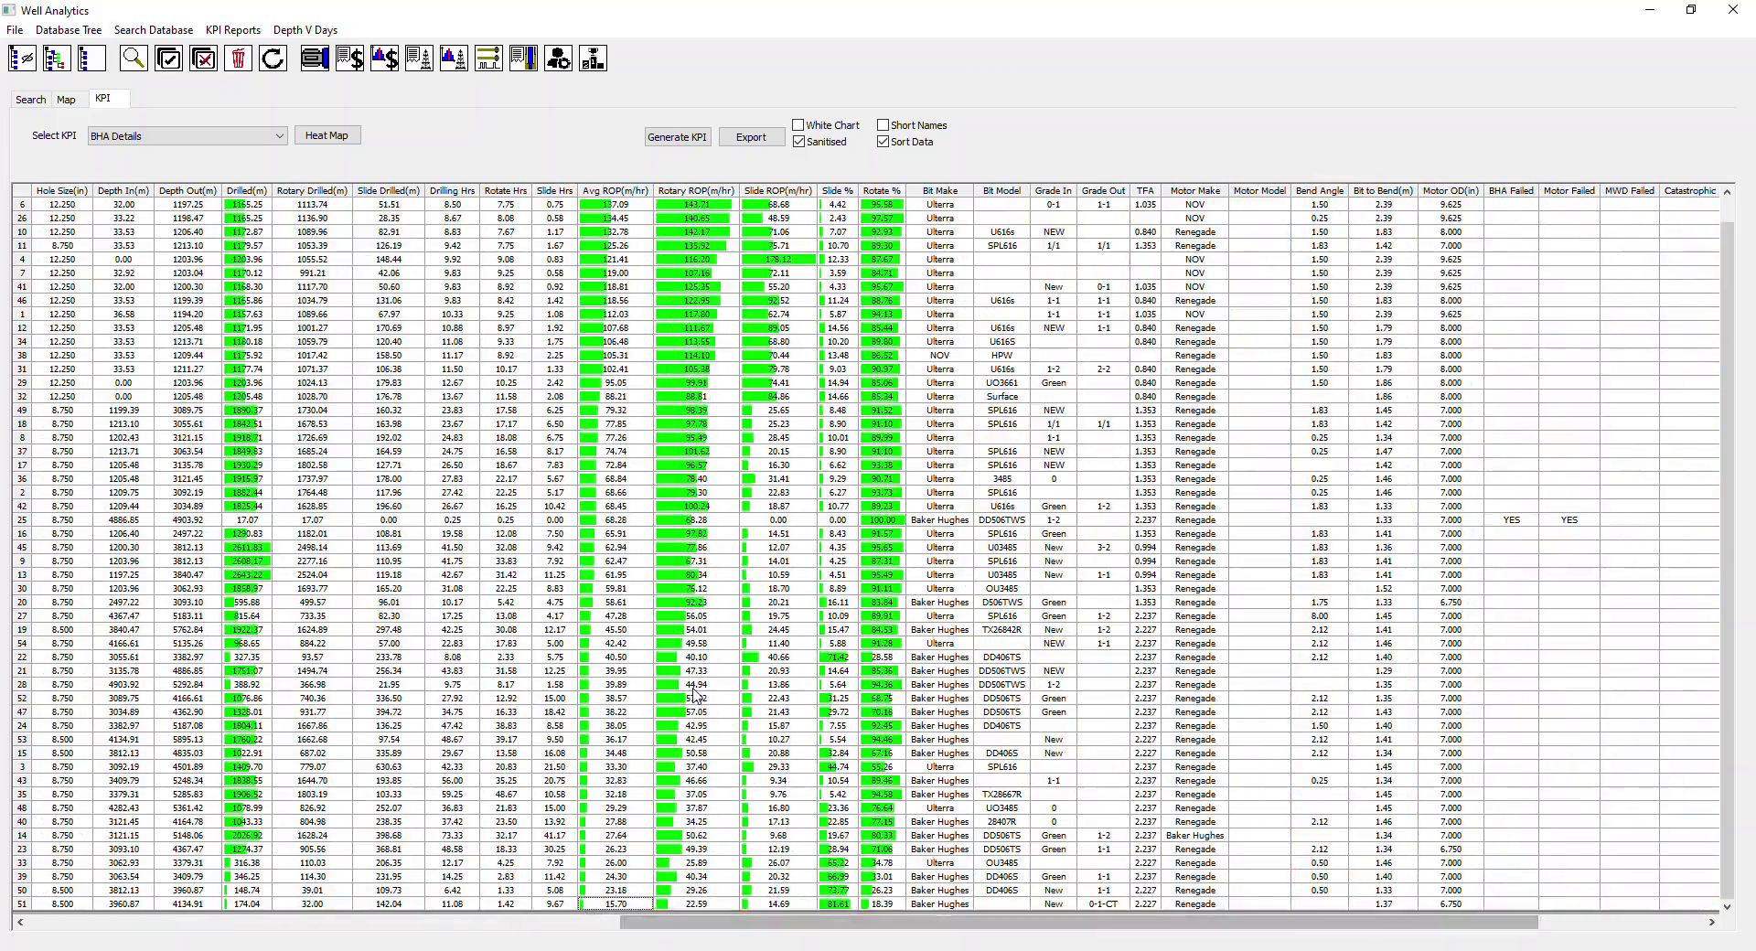
# Step: Open BHA #4 Lateral from the table in the Drill String Editor, view its Performance Report, and close both windows
pyautogui.doubleClick(306, 208)
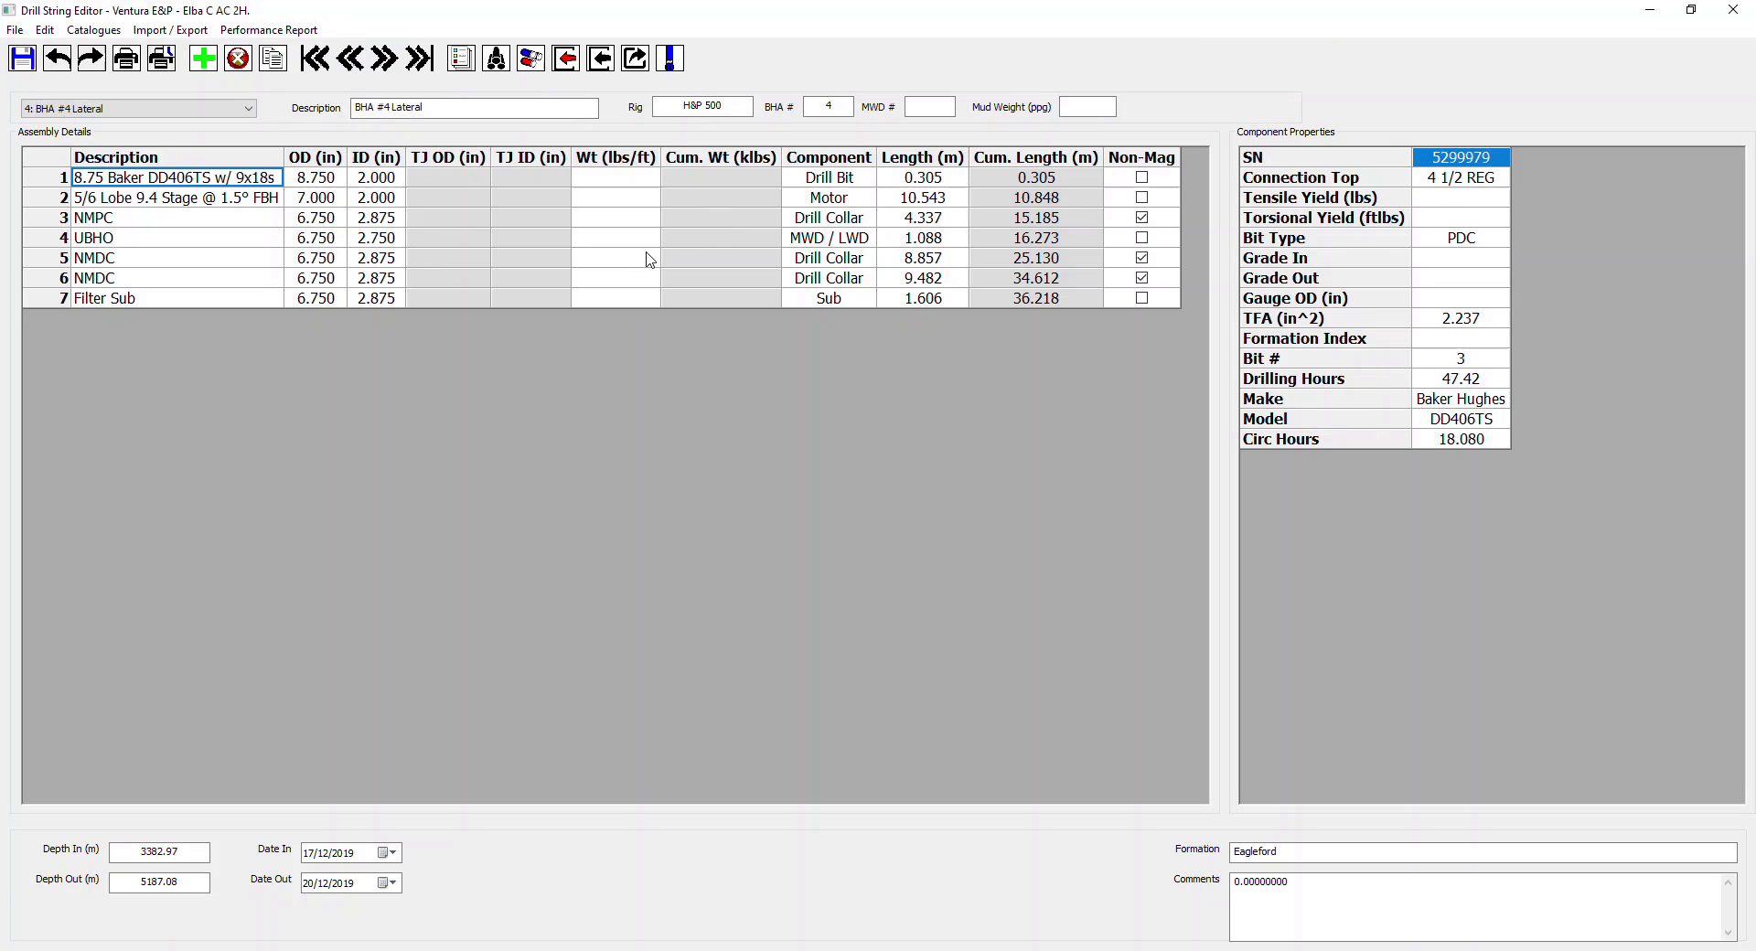
pyautogui.click(672, 59)
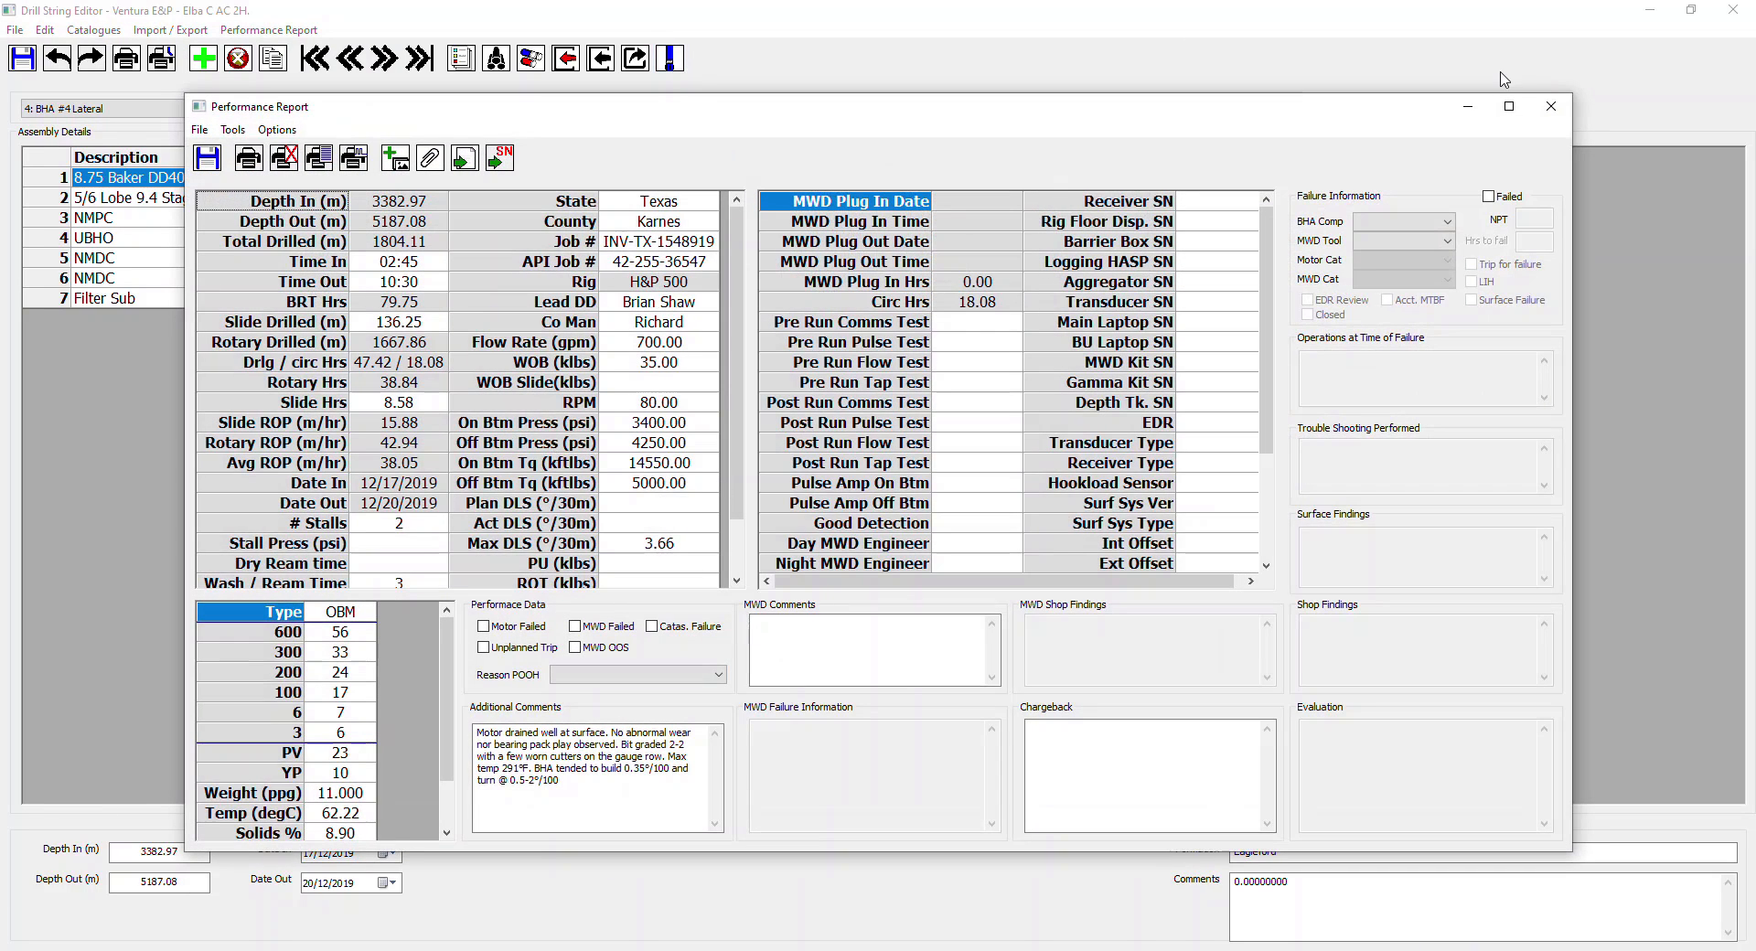
pyautogui.click(1551, 106)
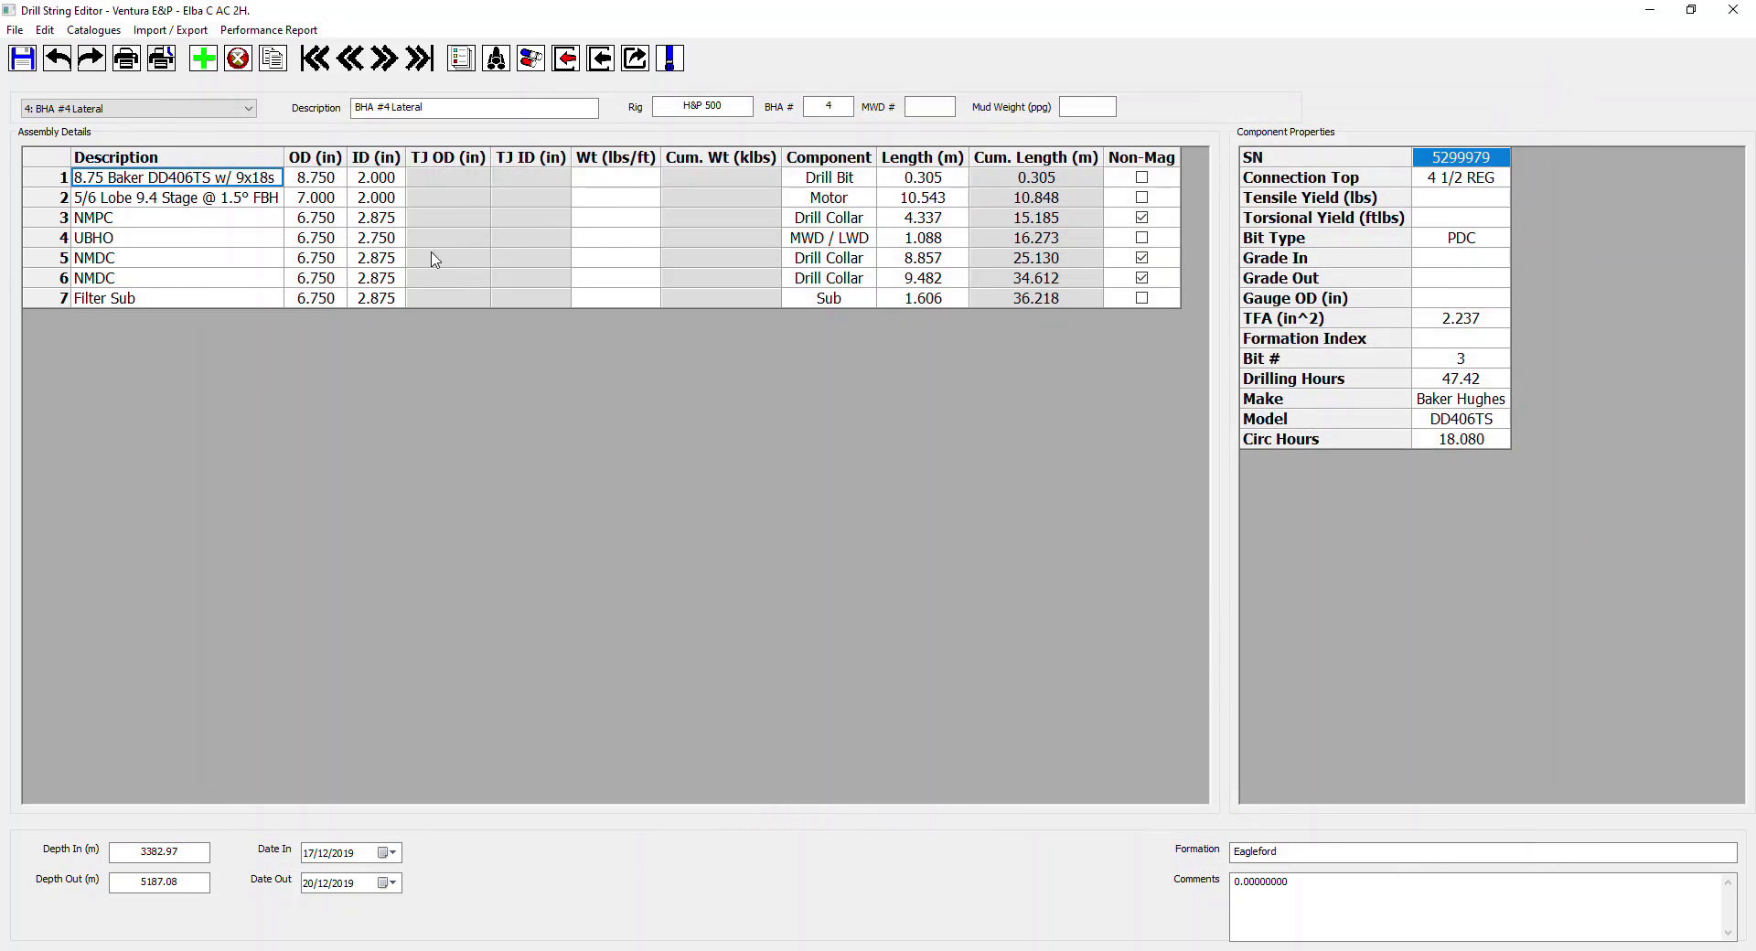
pyautogui.click(1732, 10)
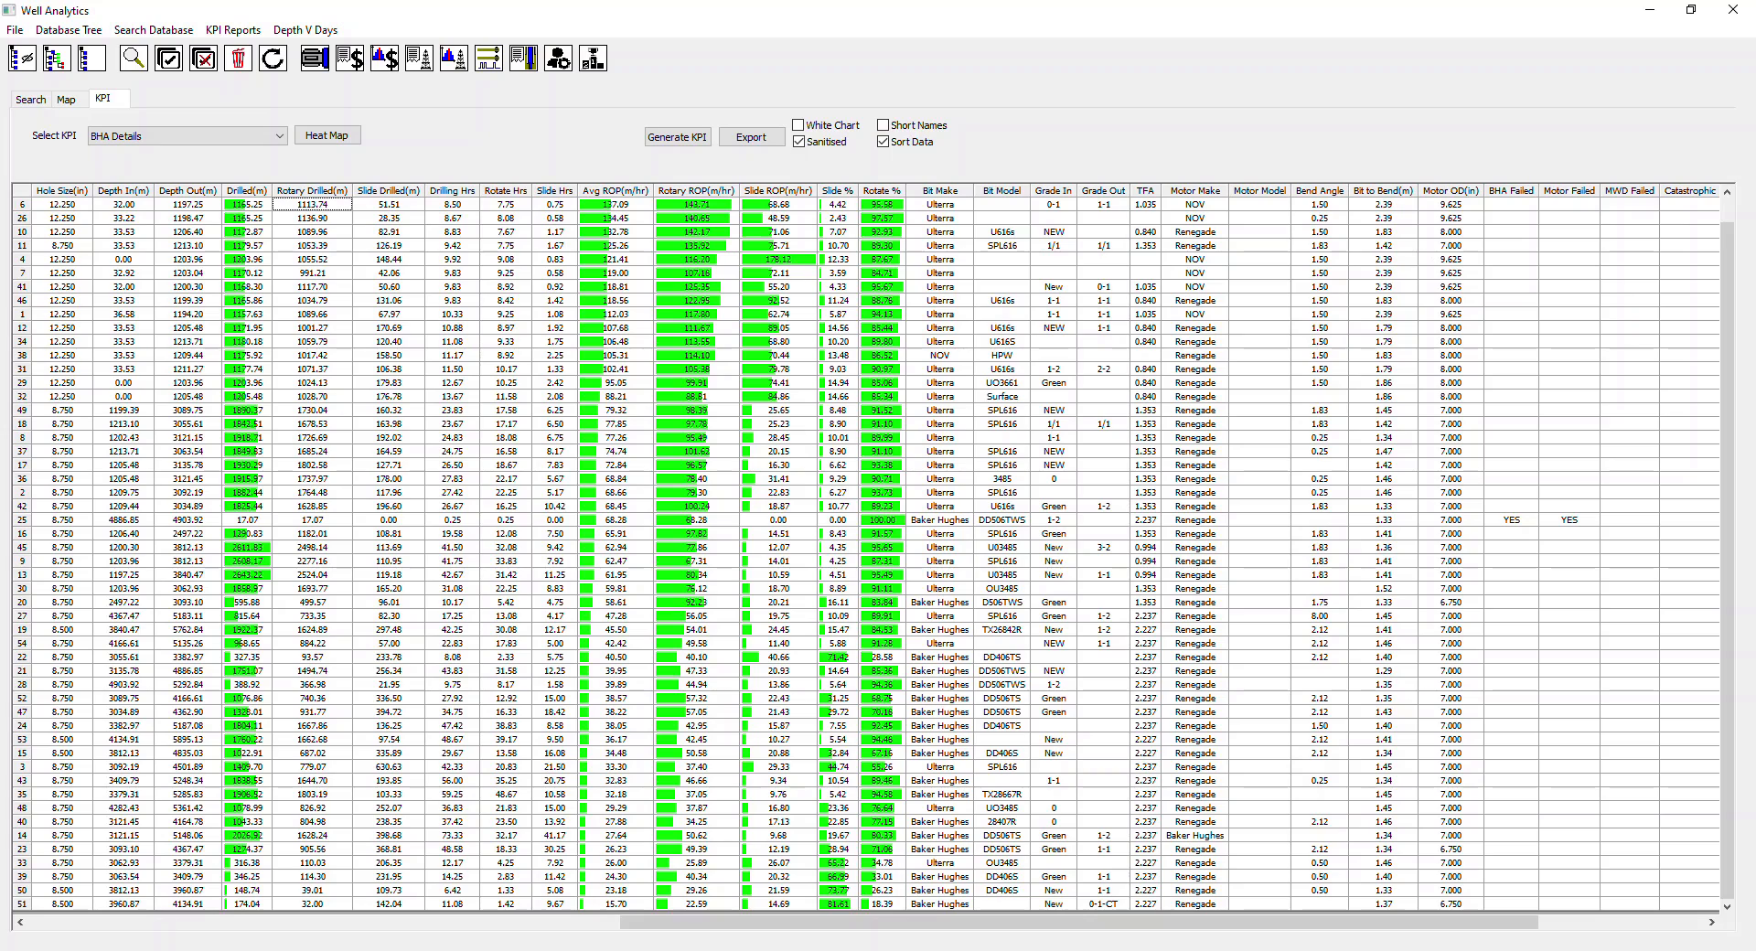
# Step: Restore the BHA Details table to its original row order and switch the KPI to Detailed Cost Break Down
pyautogui.doubleClick(312, 204)
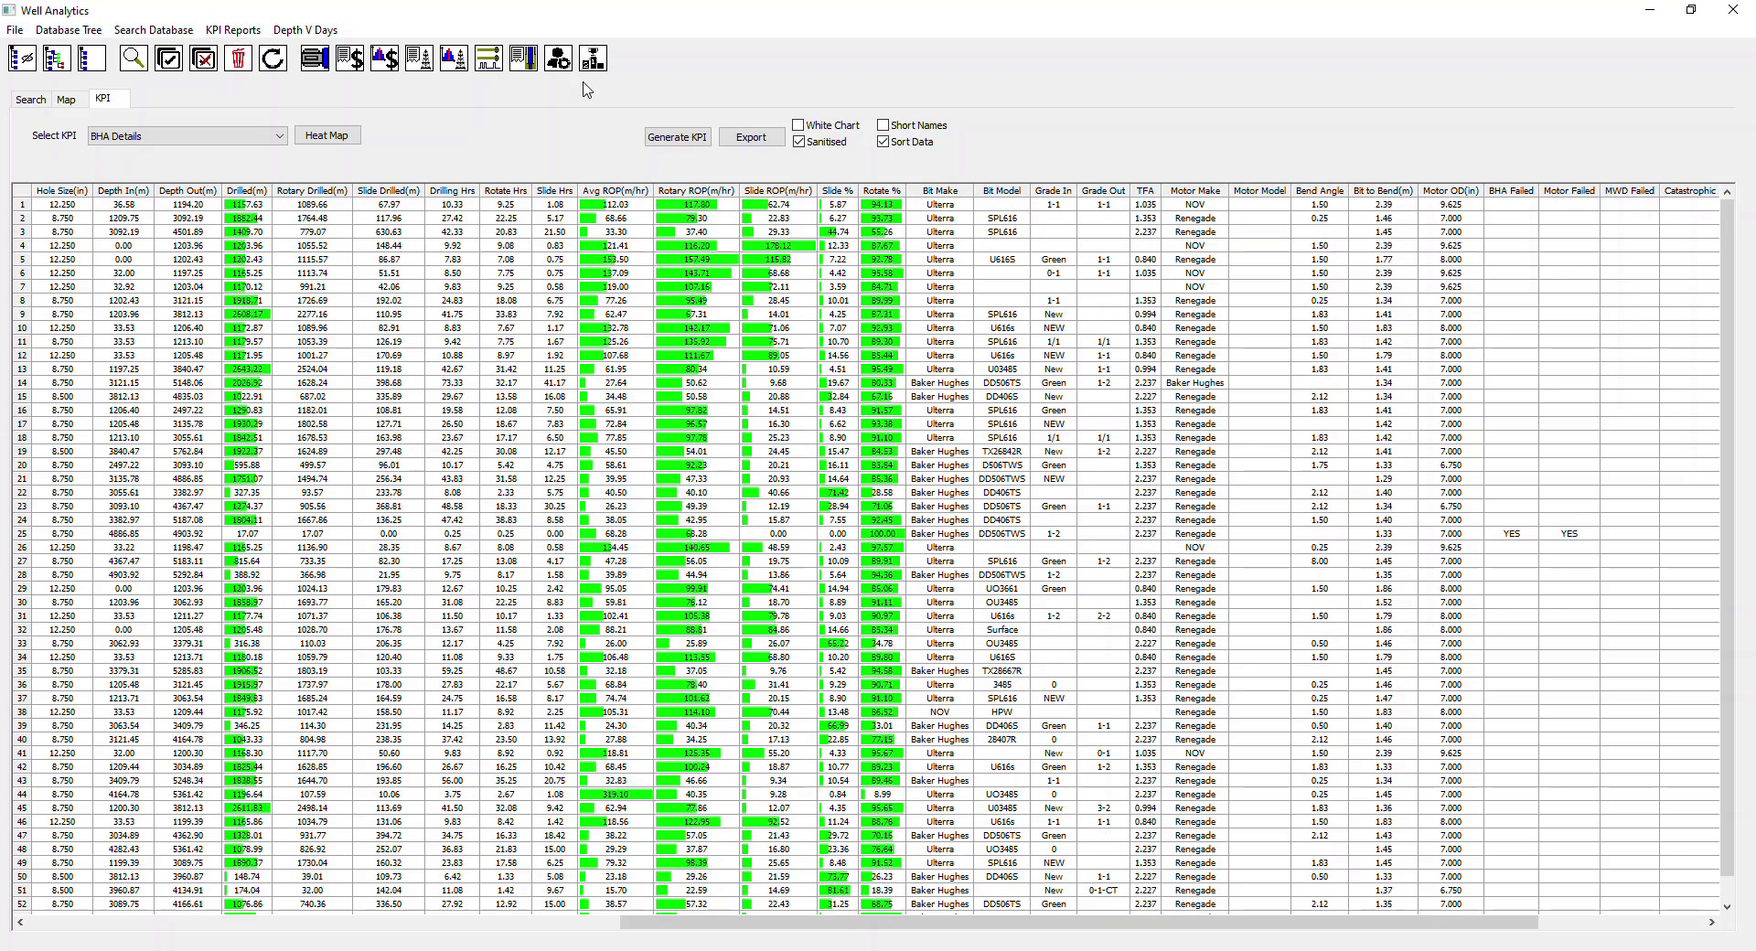
pyautogui.click(279, 149)
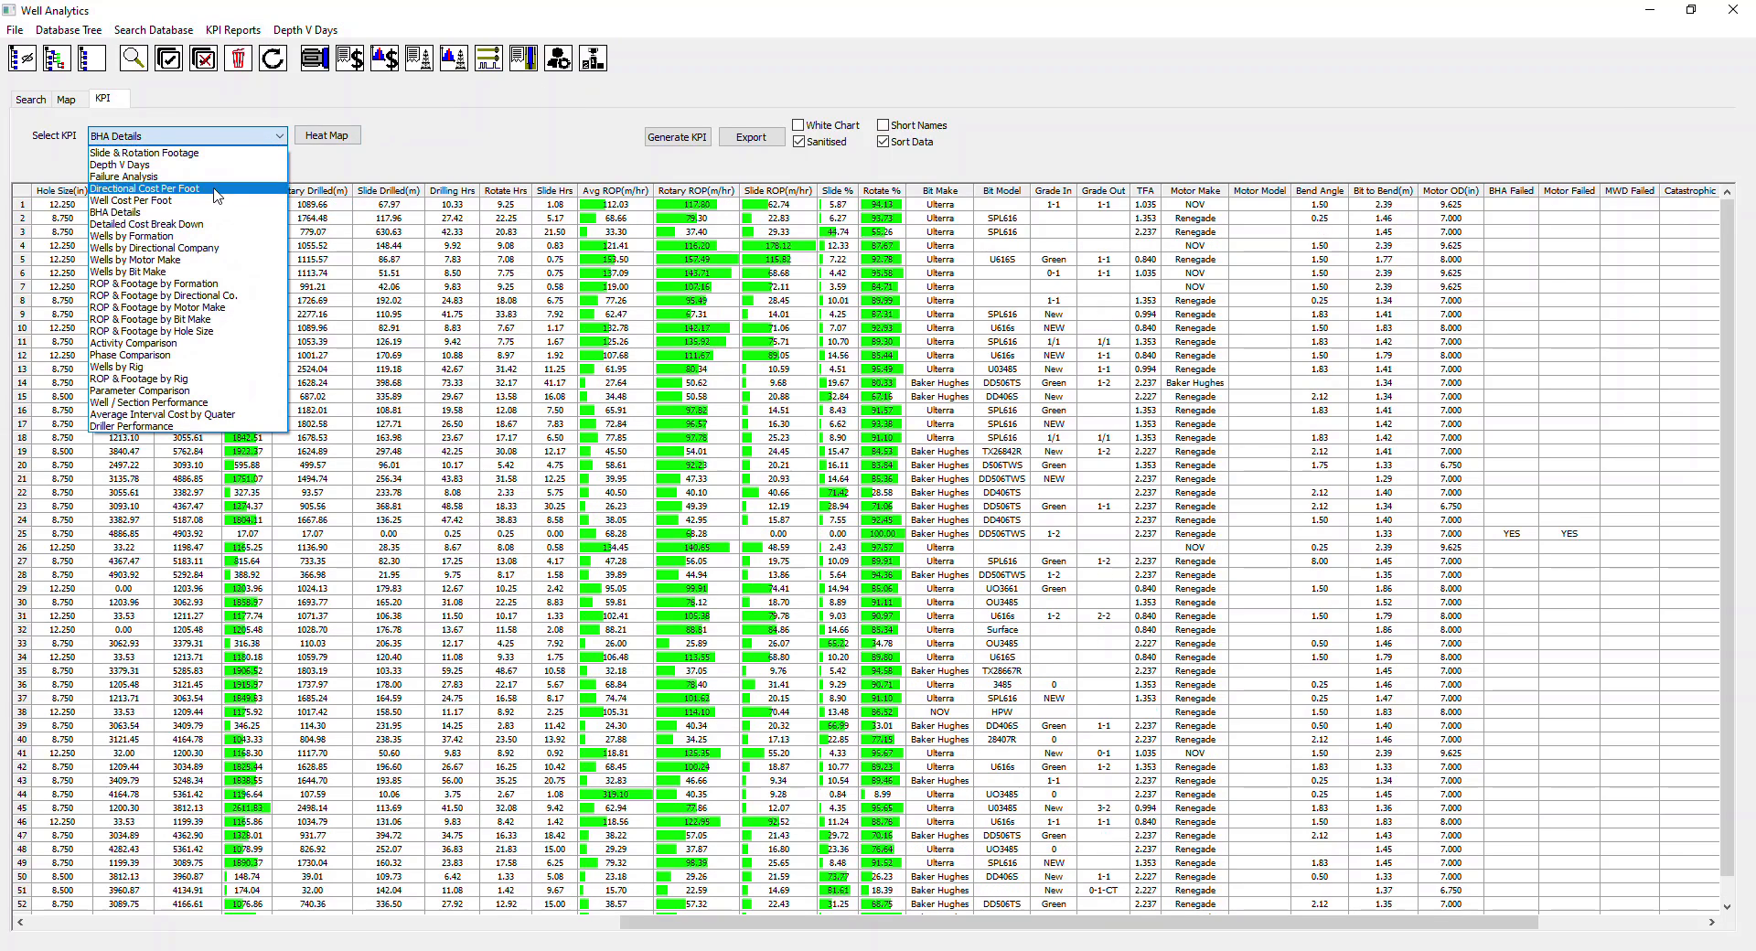
pyautogui.click(192, 234)
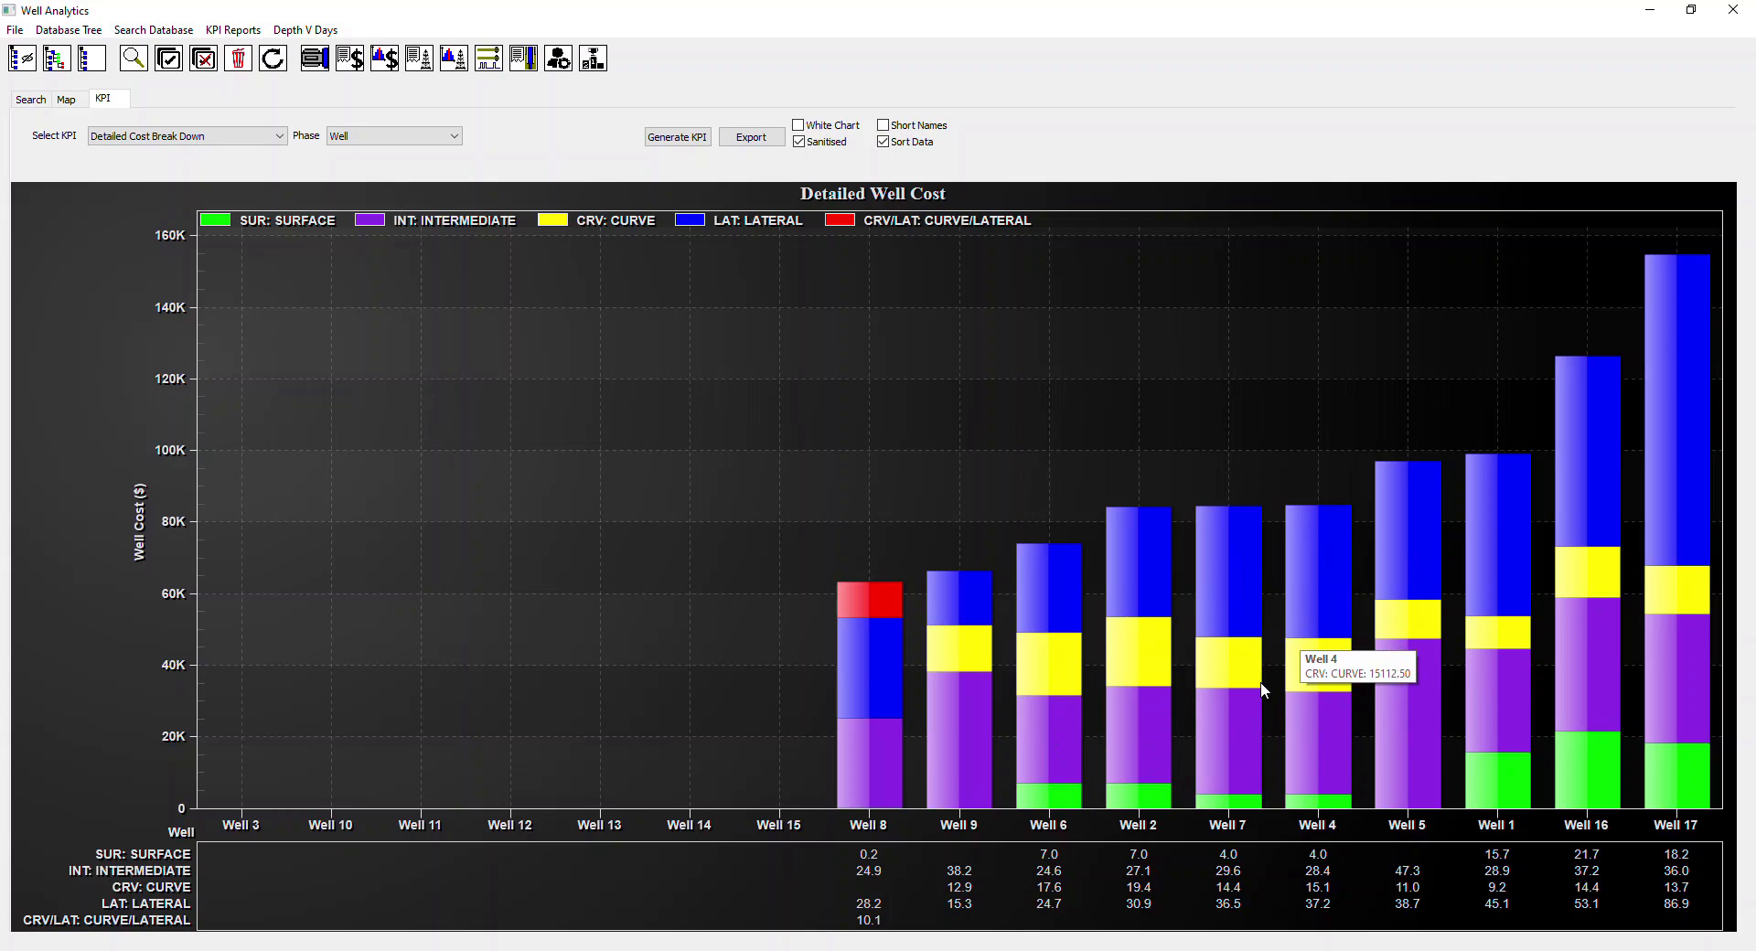
# Step: View the Wells by Motor Make KPI and the ROP & Footage by Bit Make KPI
pyautogui.click(280, 136)
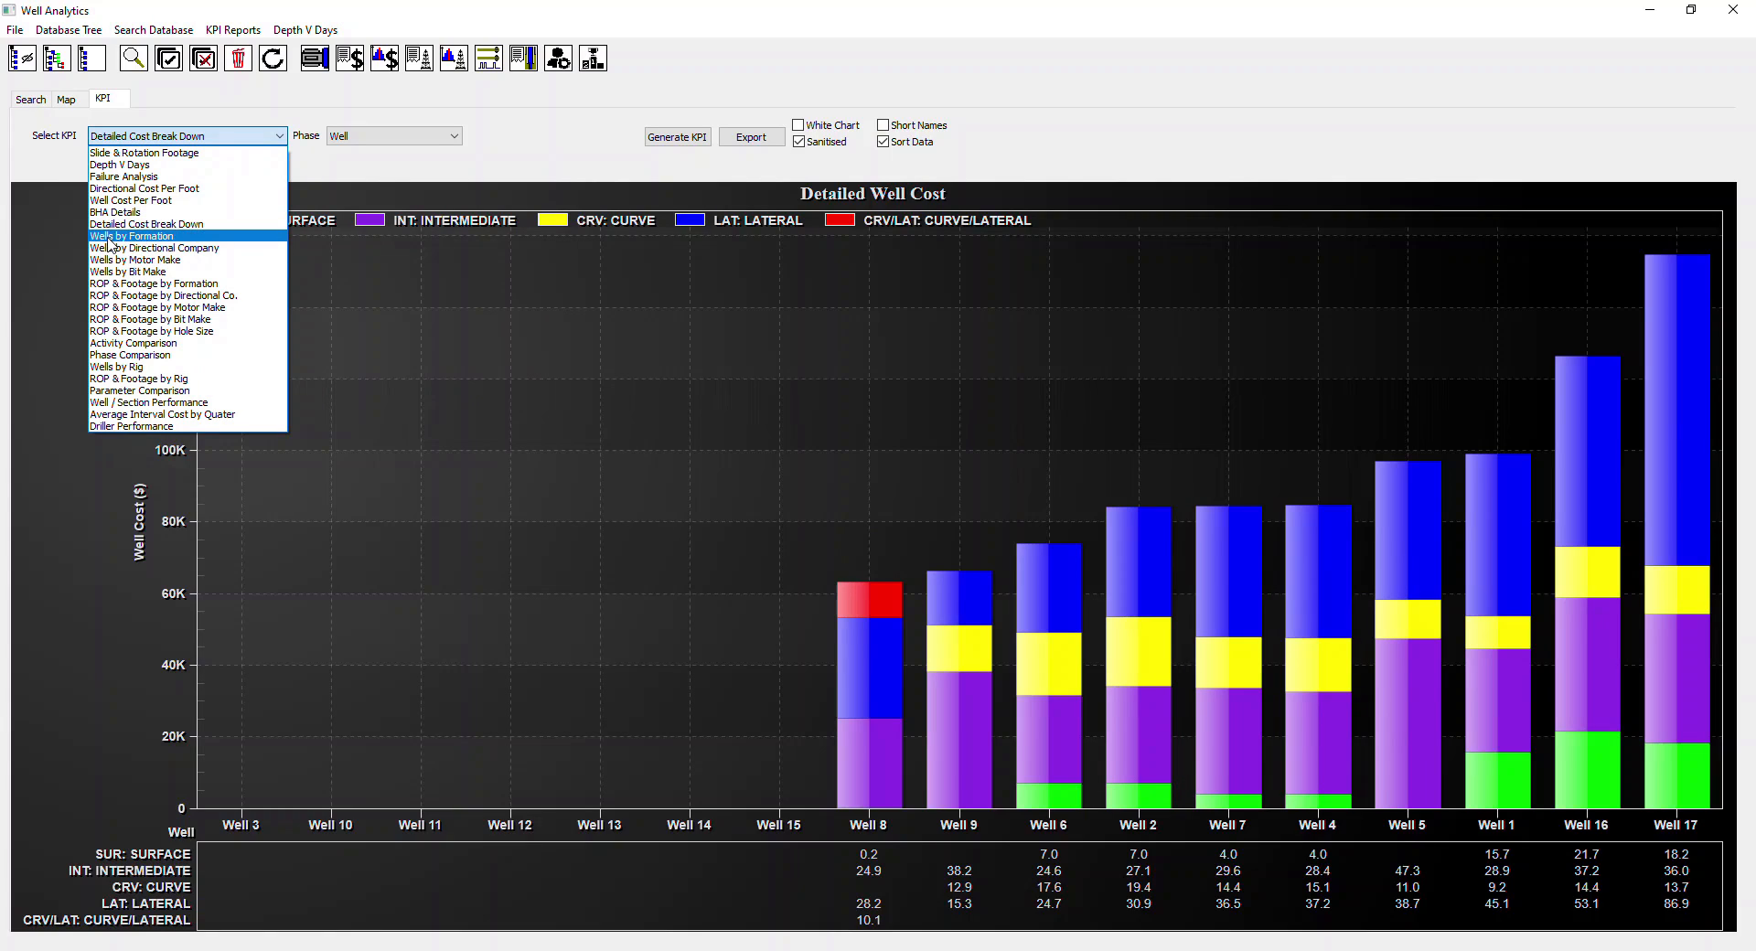
pyautogui.click(168, 261)
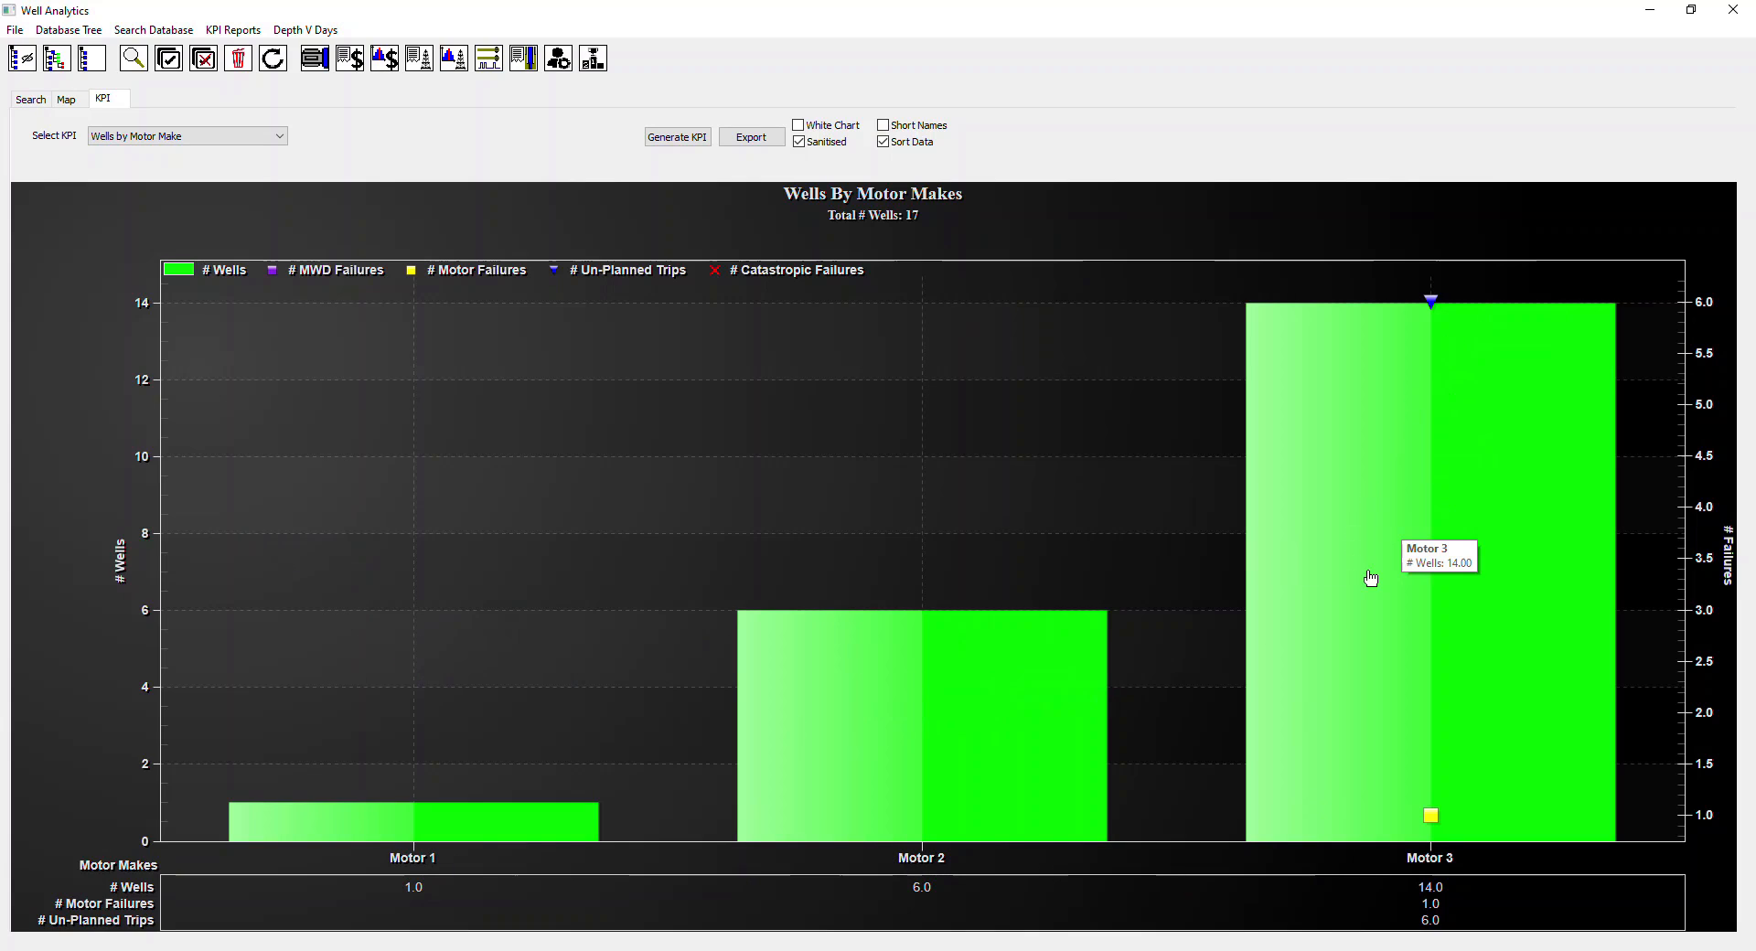
pyautogui.click(281, 138)
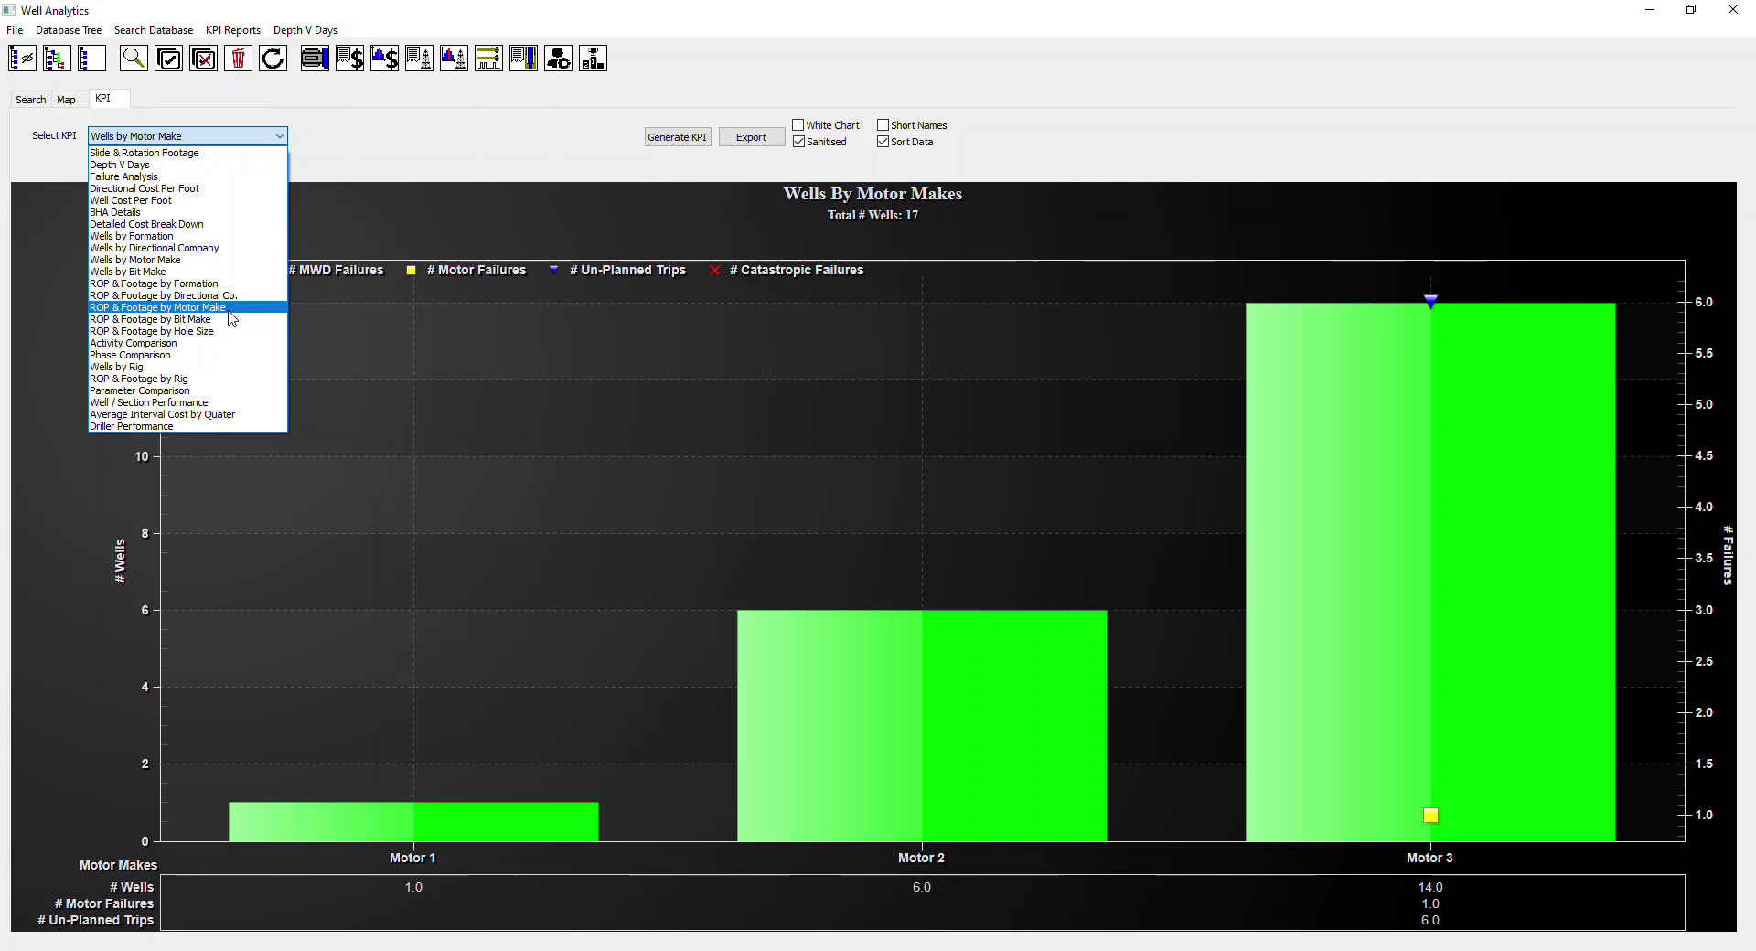
pyautogui.click(174, 318)
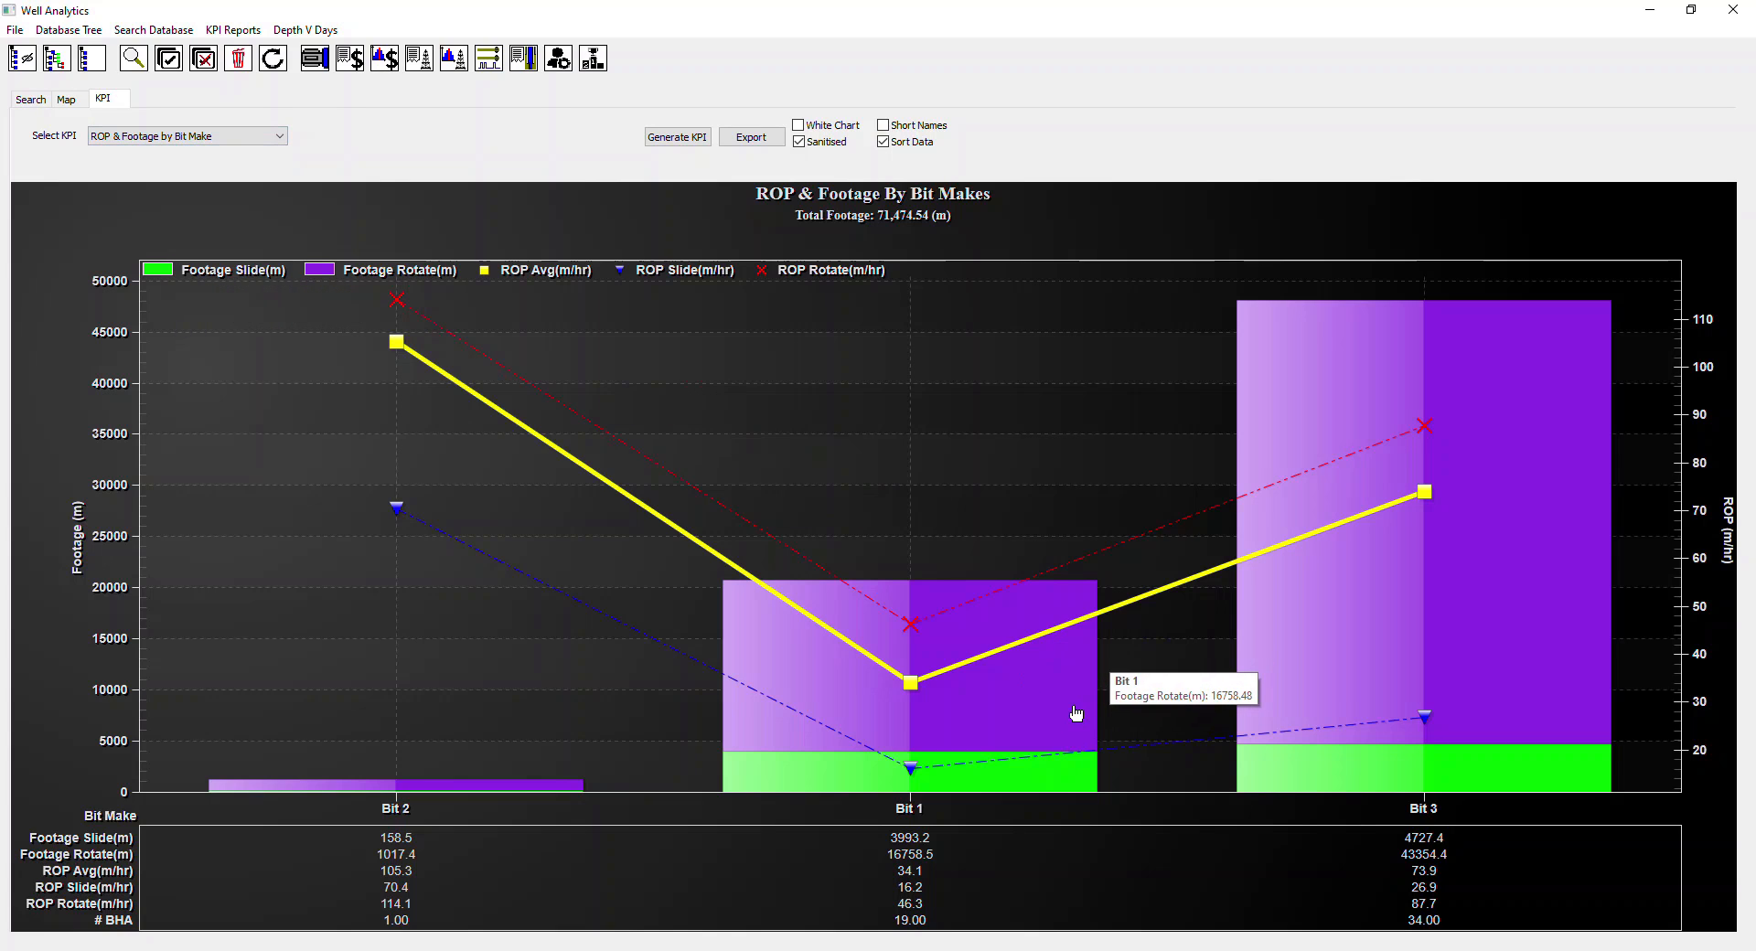
# Step: View the ROP & Footage by Hole Size KPI and the Phase Comparison KPI
pyautogui.click(278, 137)
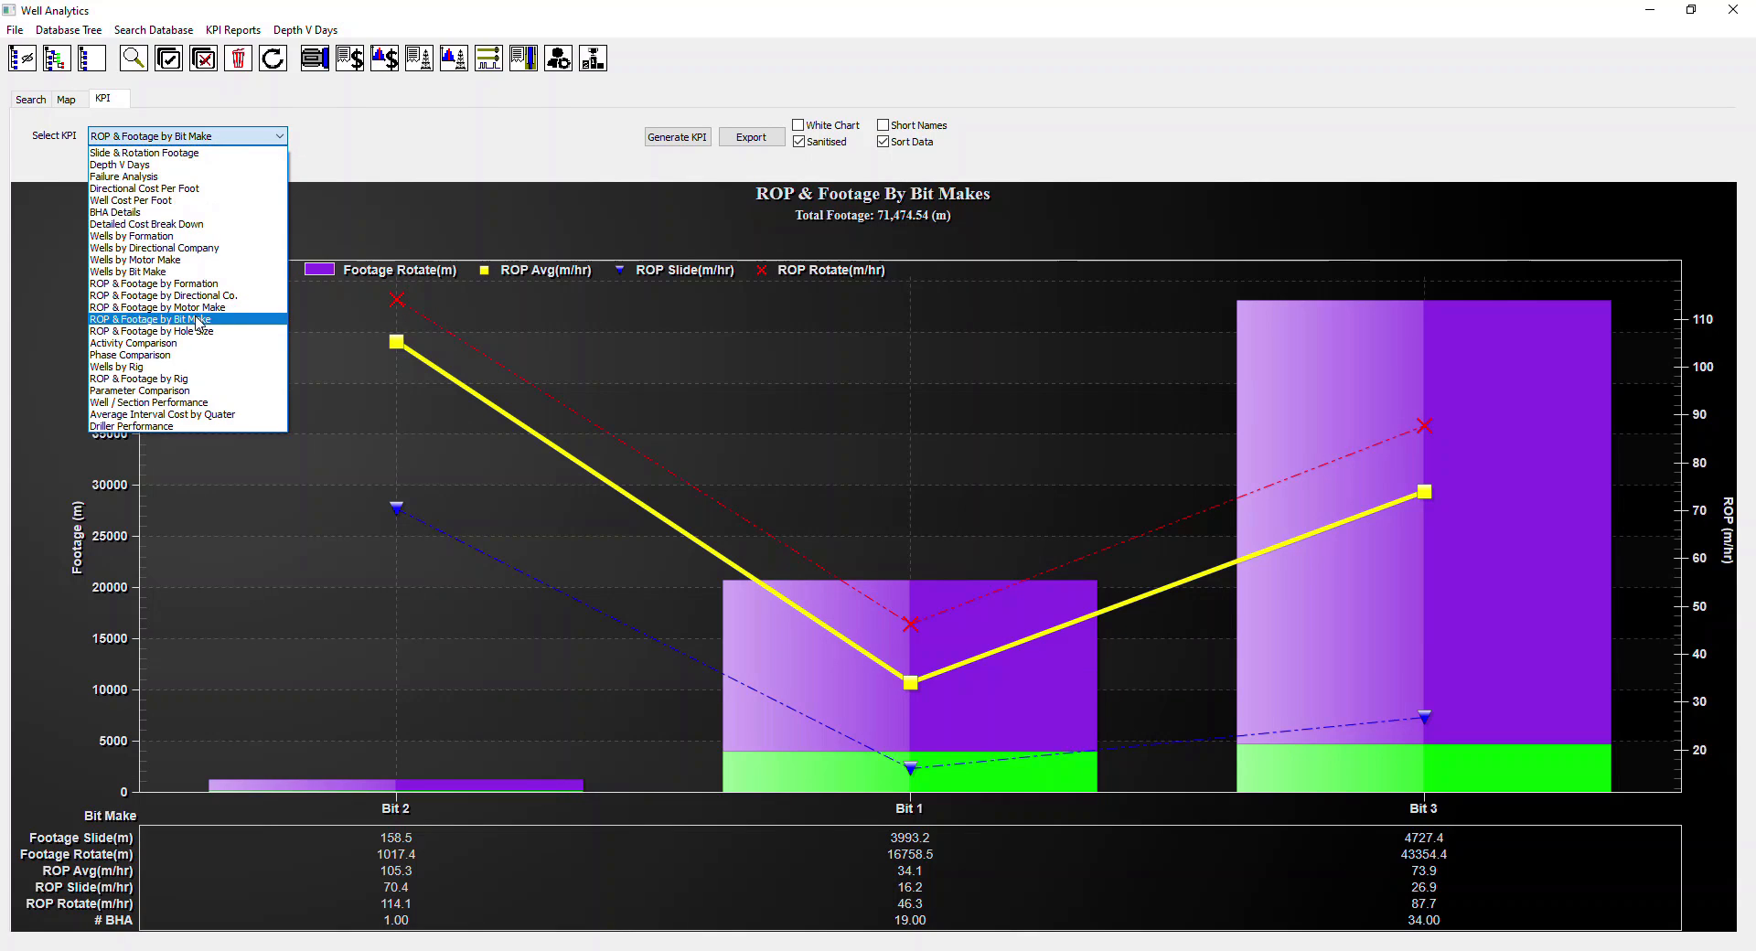
pyautogui.click(200, 333)
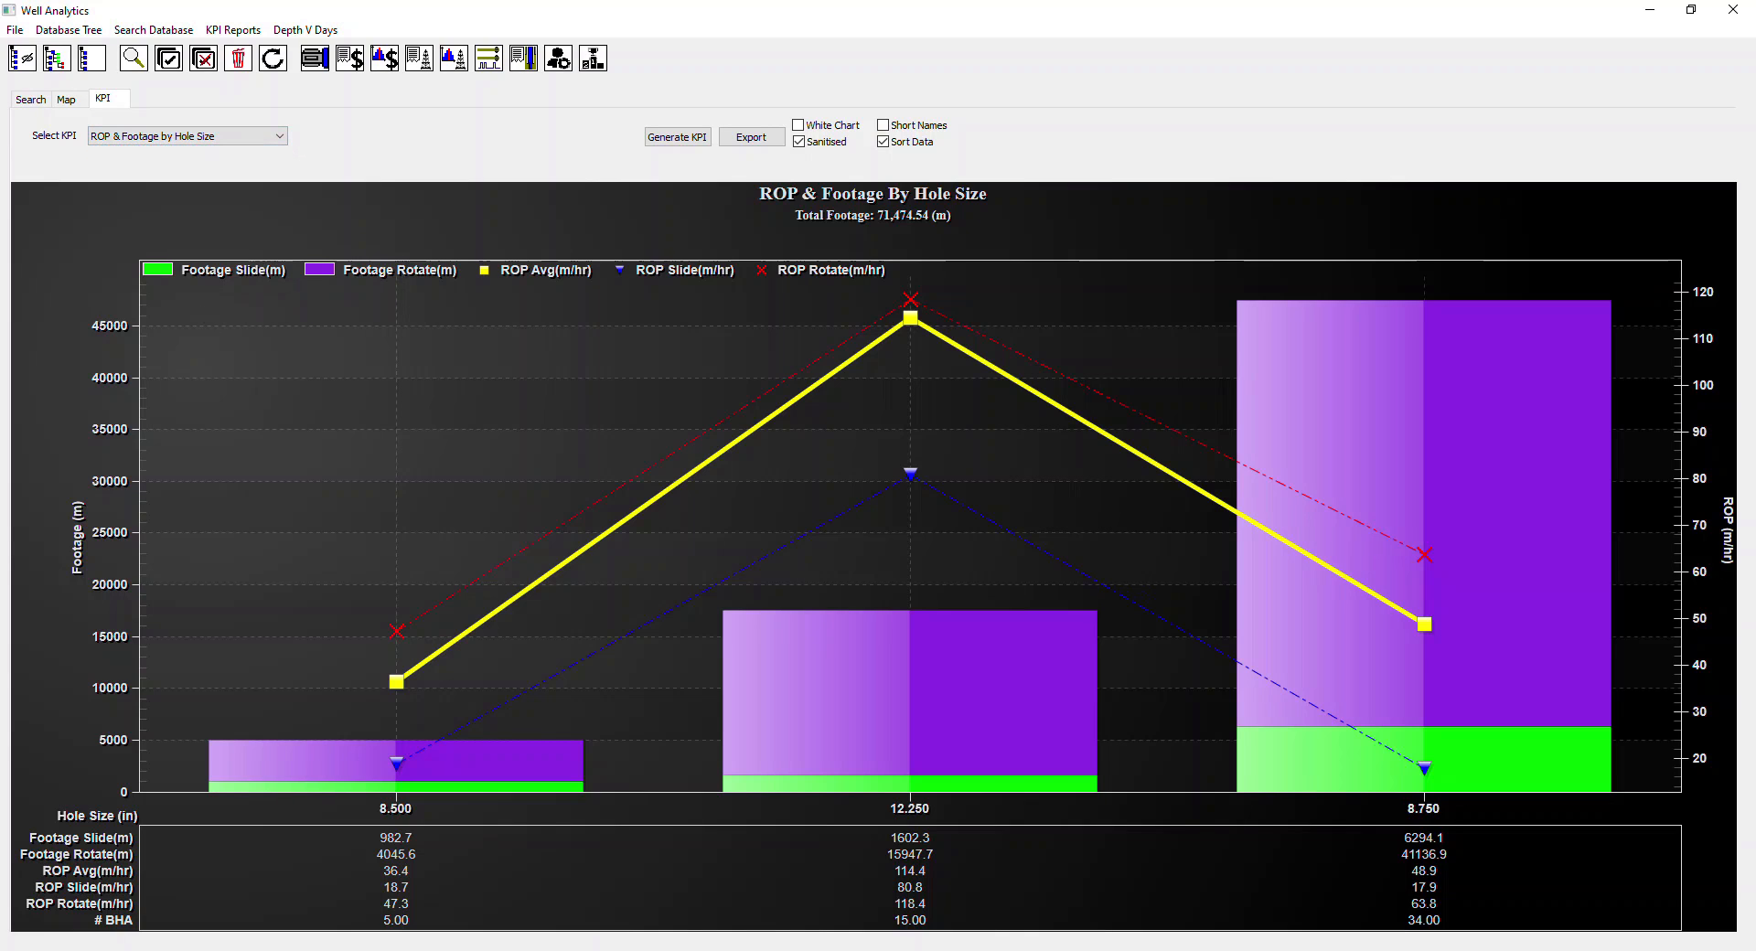
pyautogui.moveTo(322, 790)
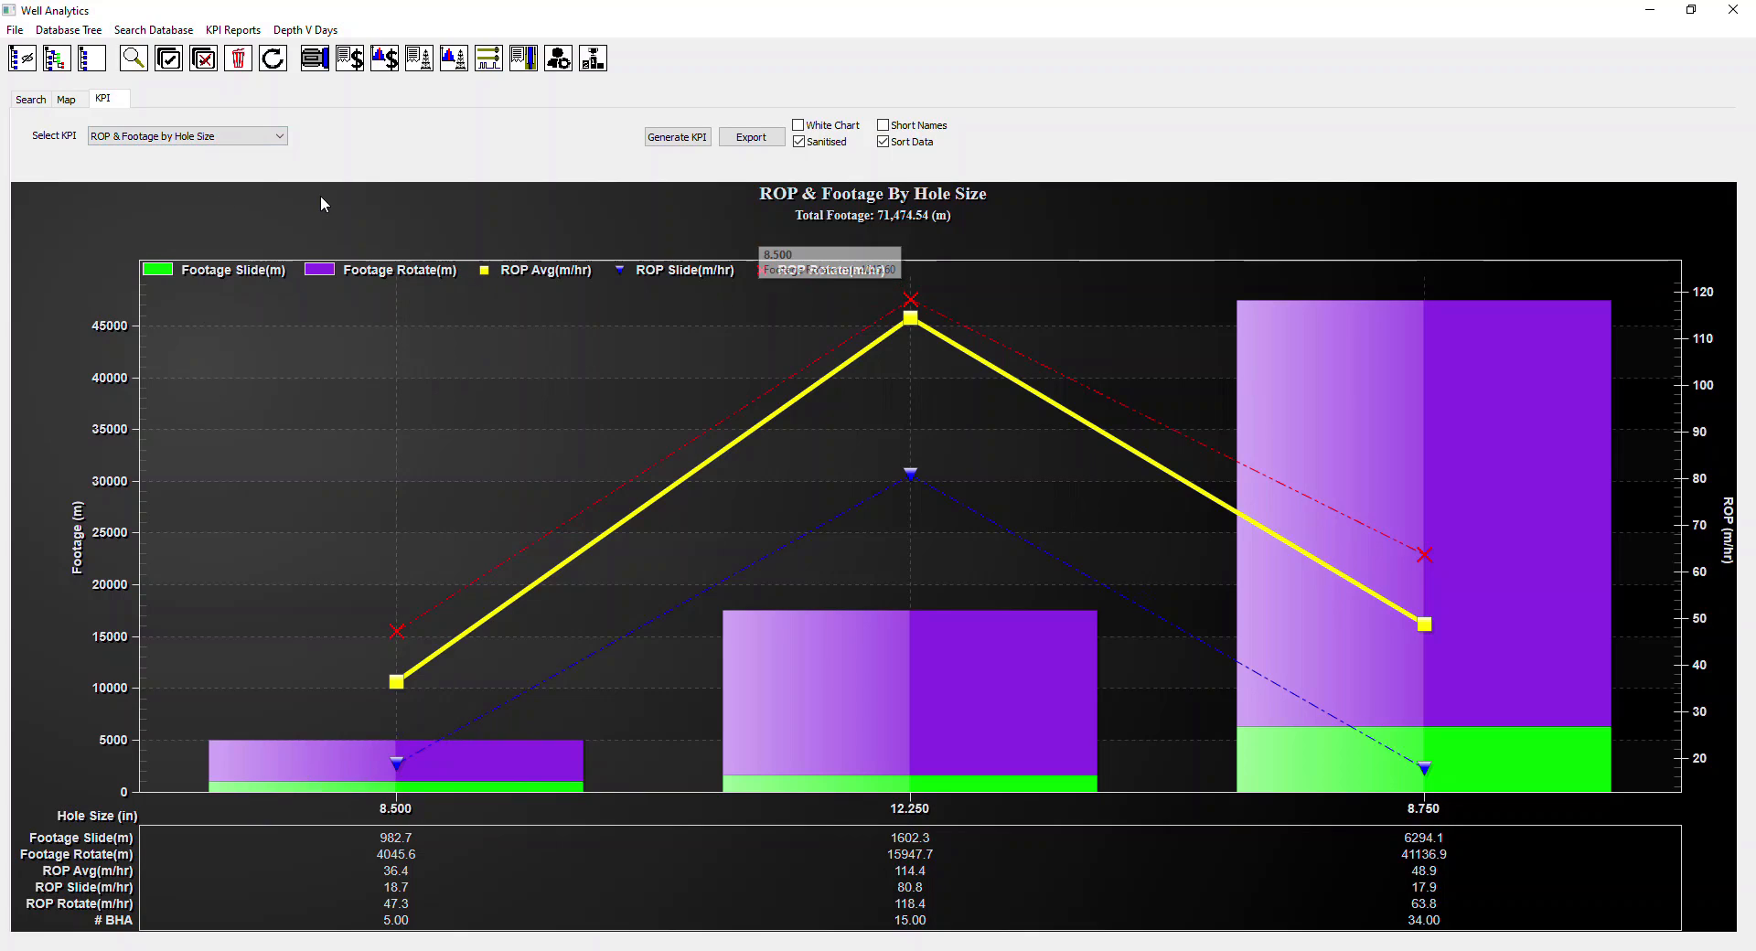
pyautogui.click(280, 136)
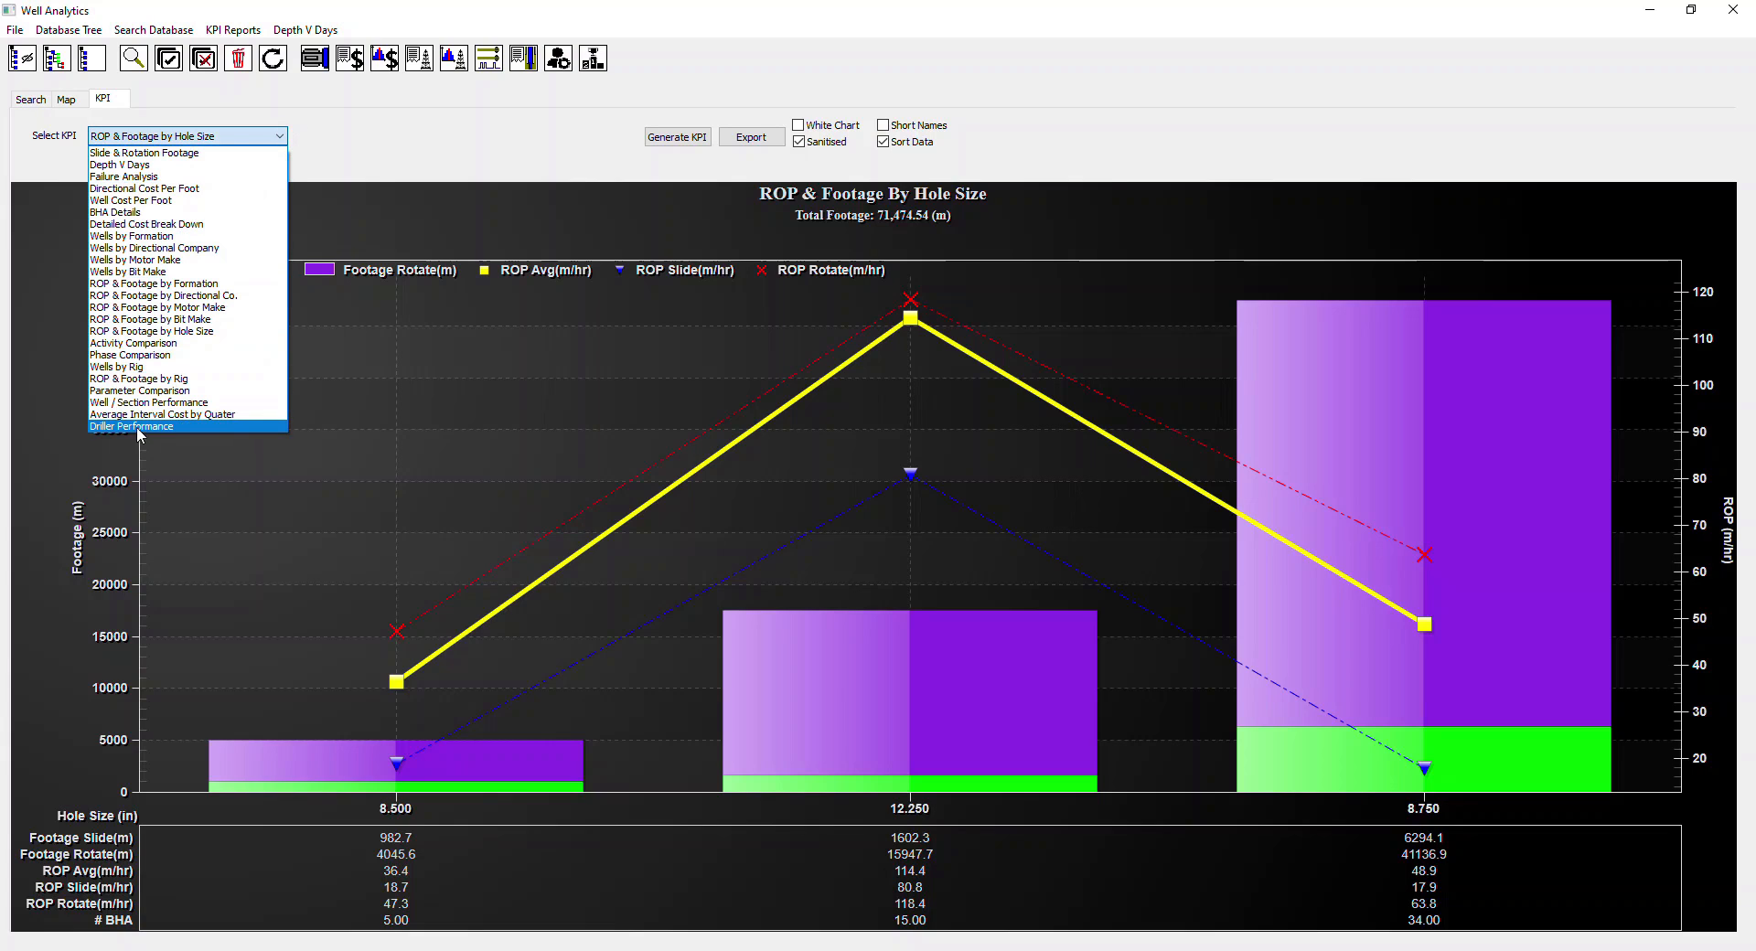
pyautogui.click(106, 356)
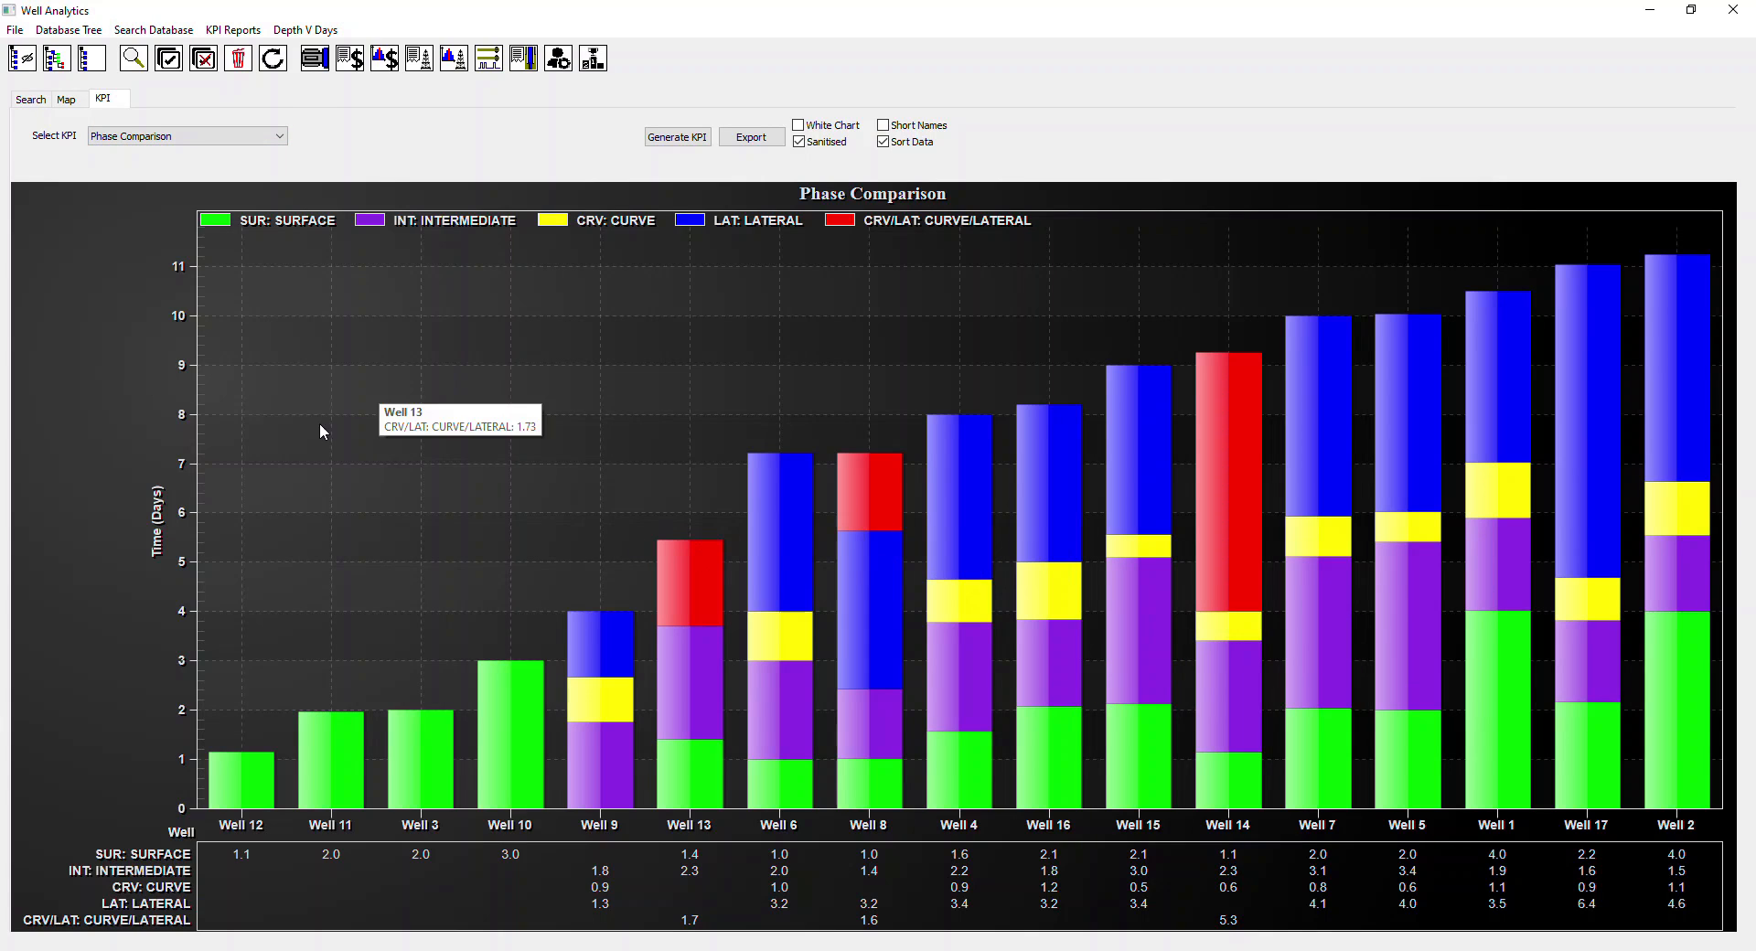
# Step: View the Wells by Rig KPI and the Driller Performance KPI
pyautogui.click(279, 137)
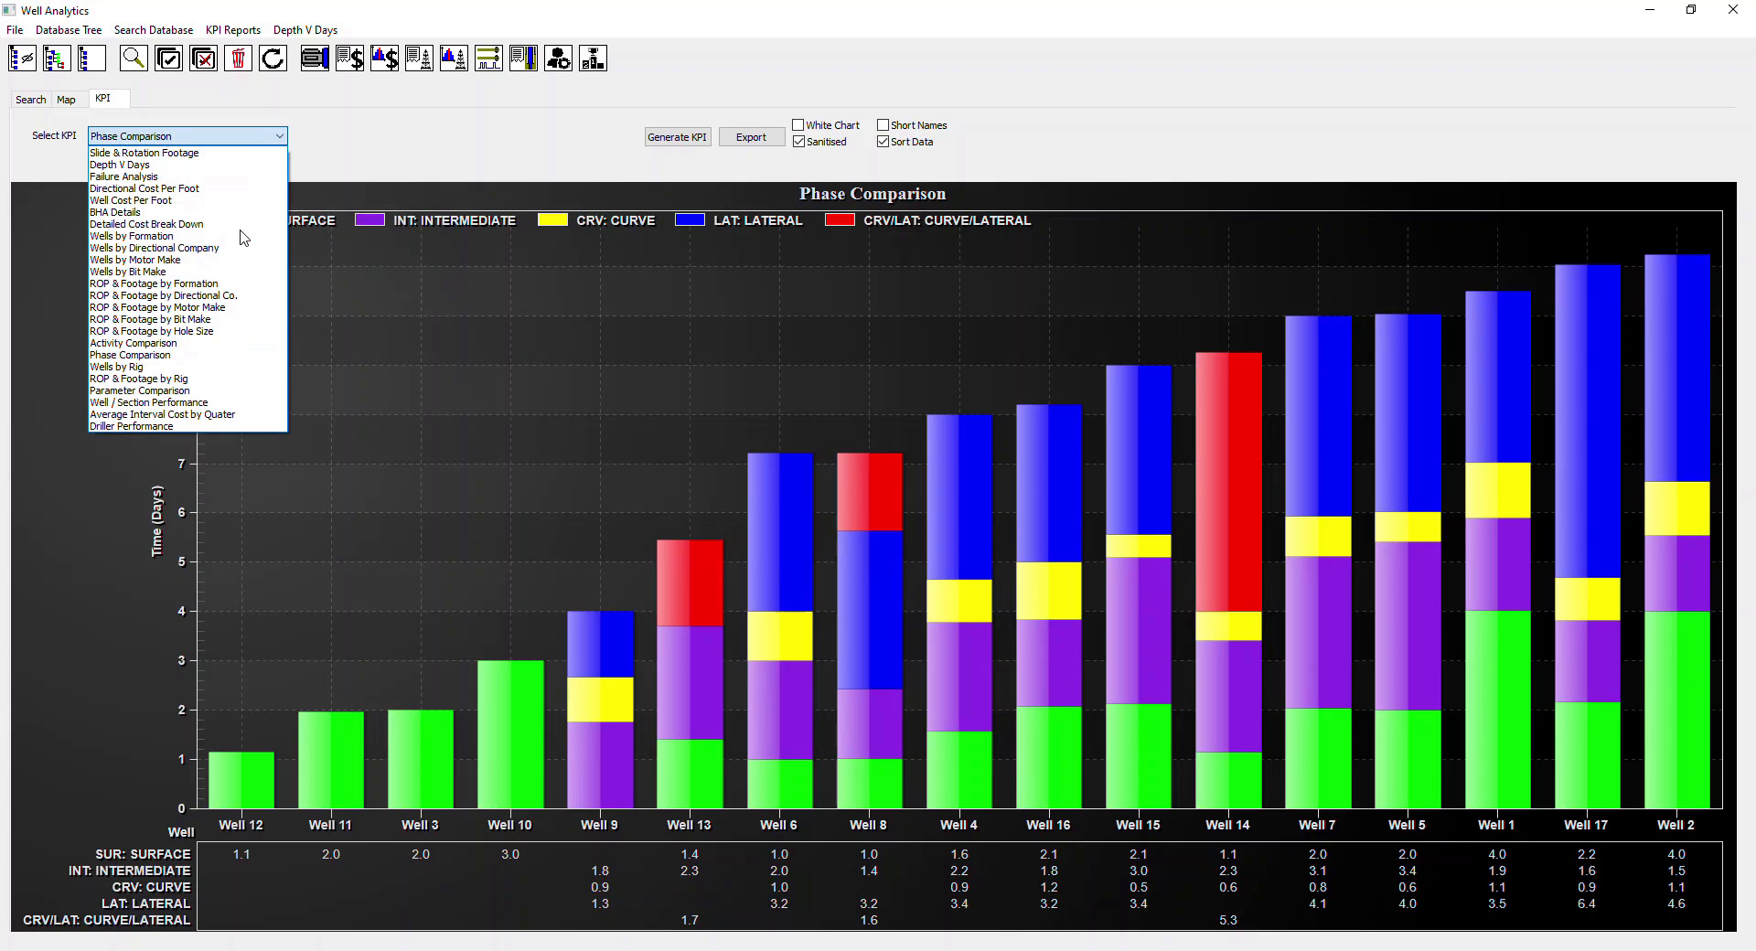
pyautogui.click(174, 365)
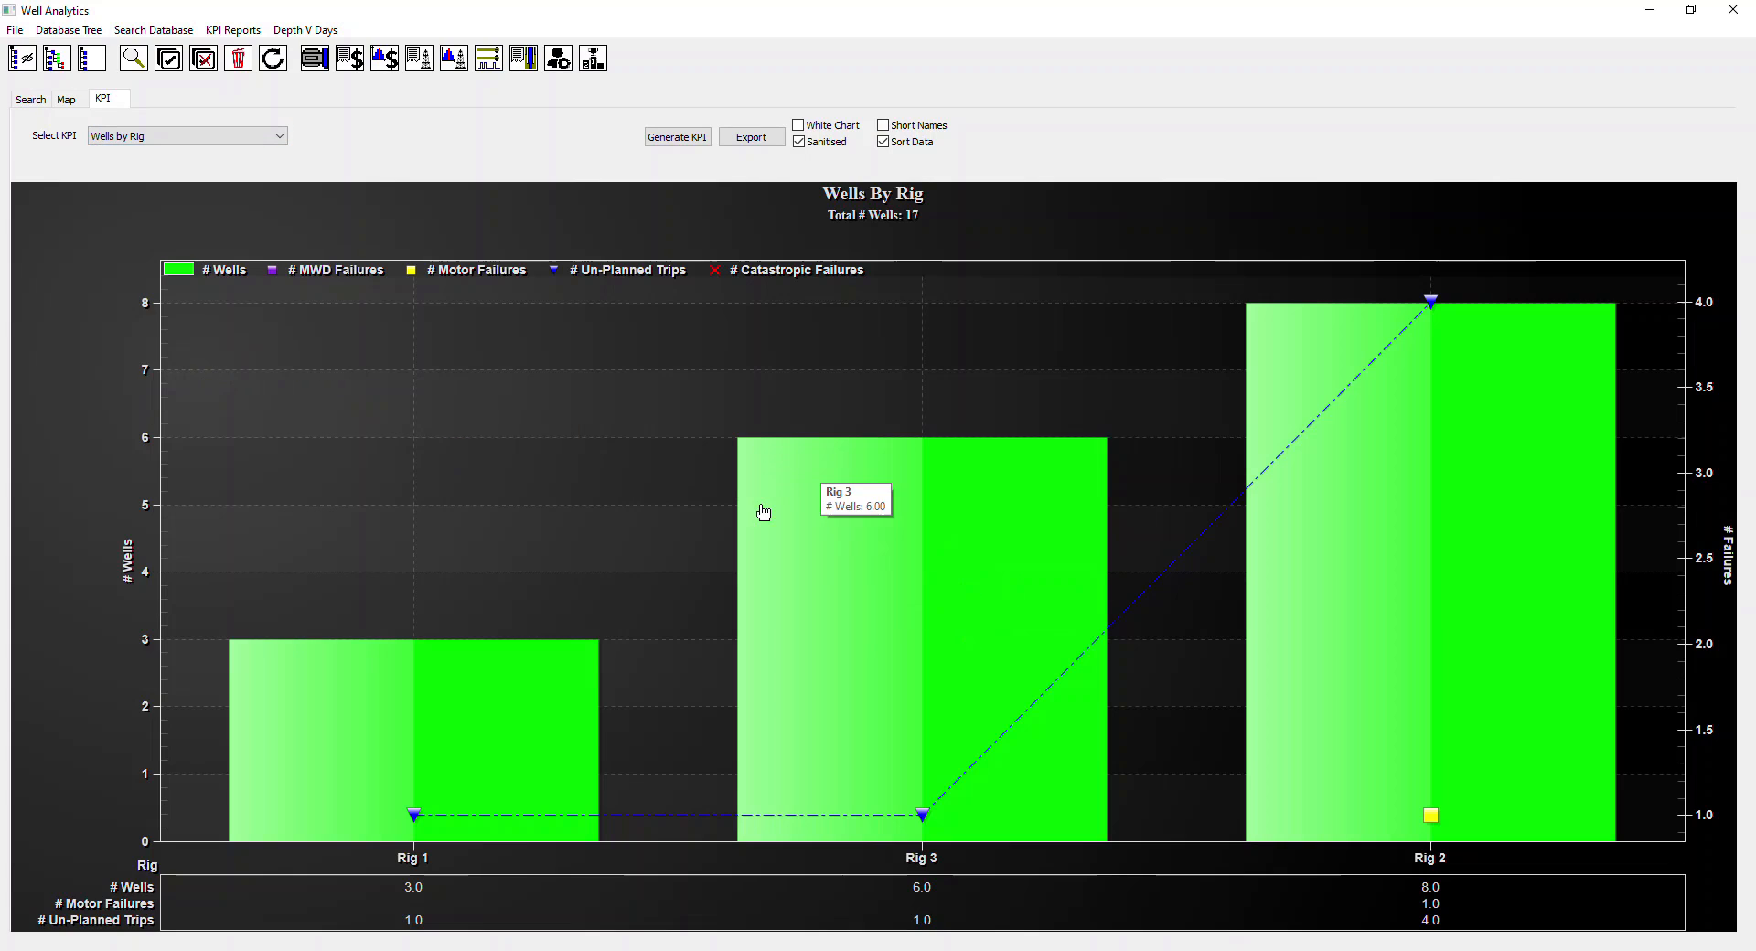
pyautogui.click(276, 137)
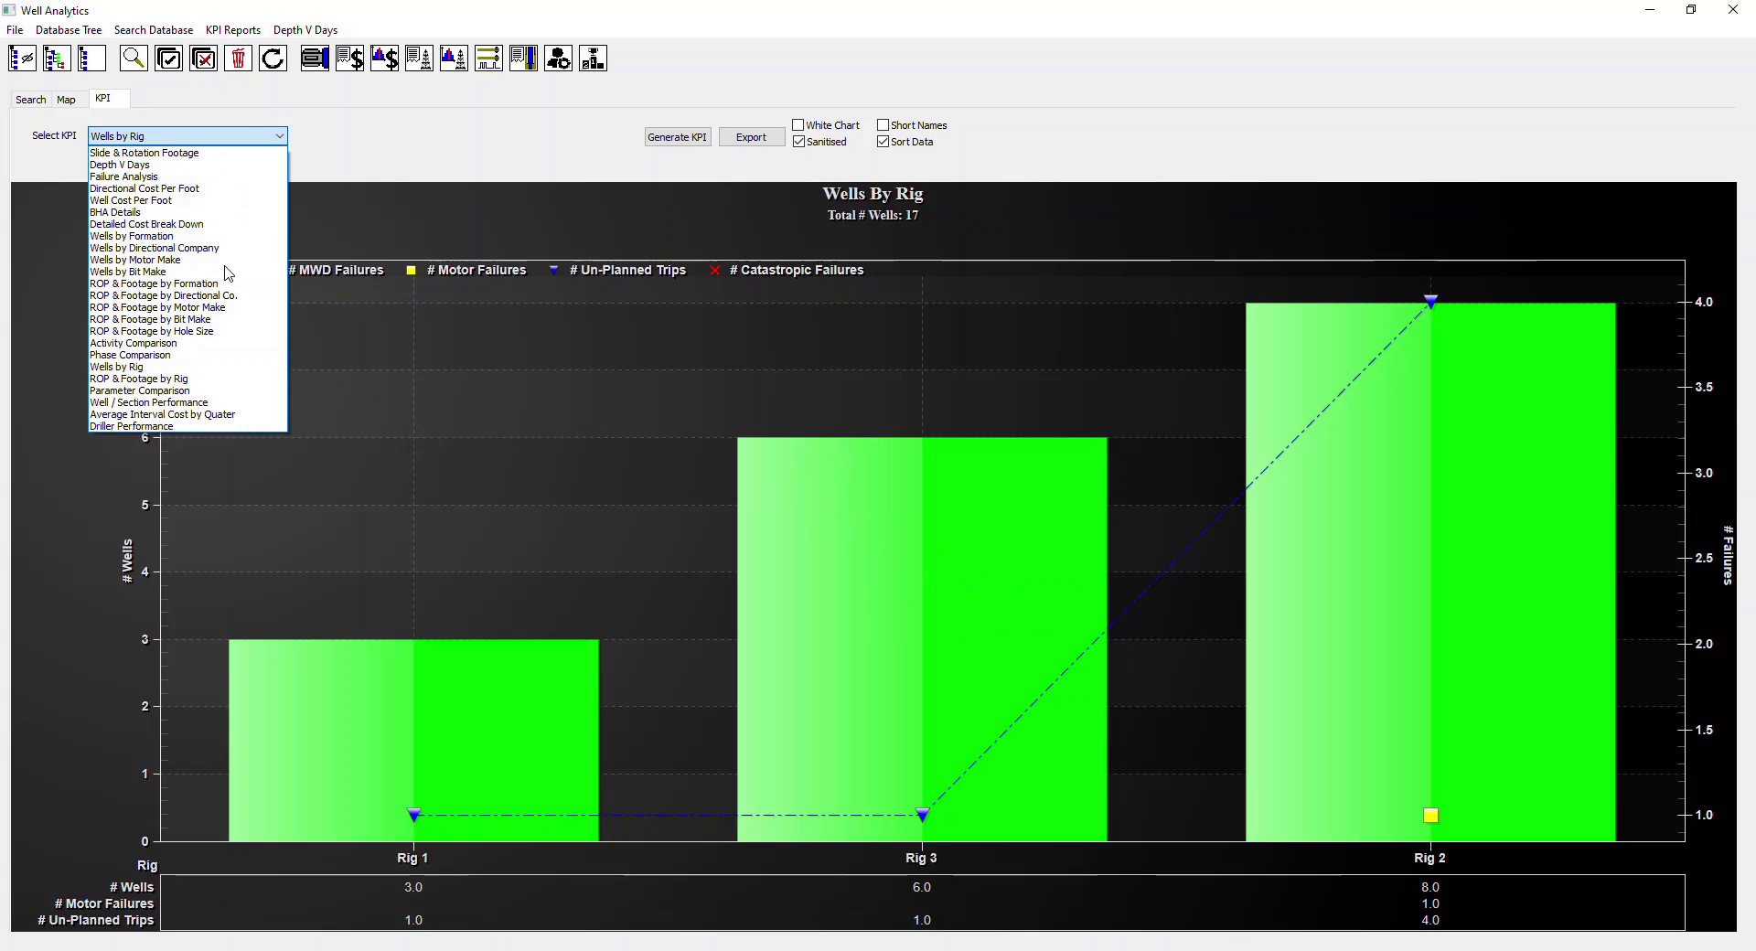
pyautogui.click(184, 426)
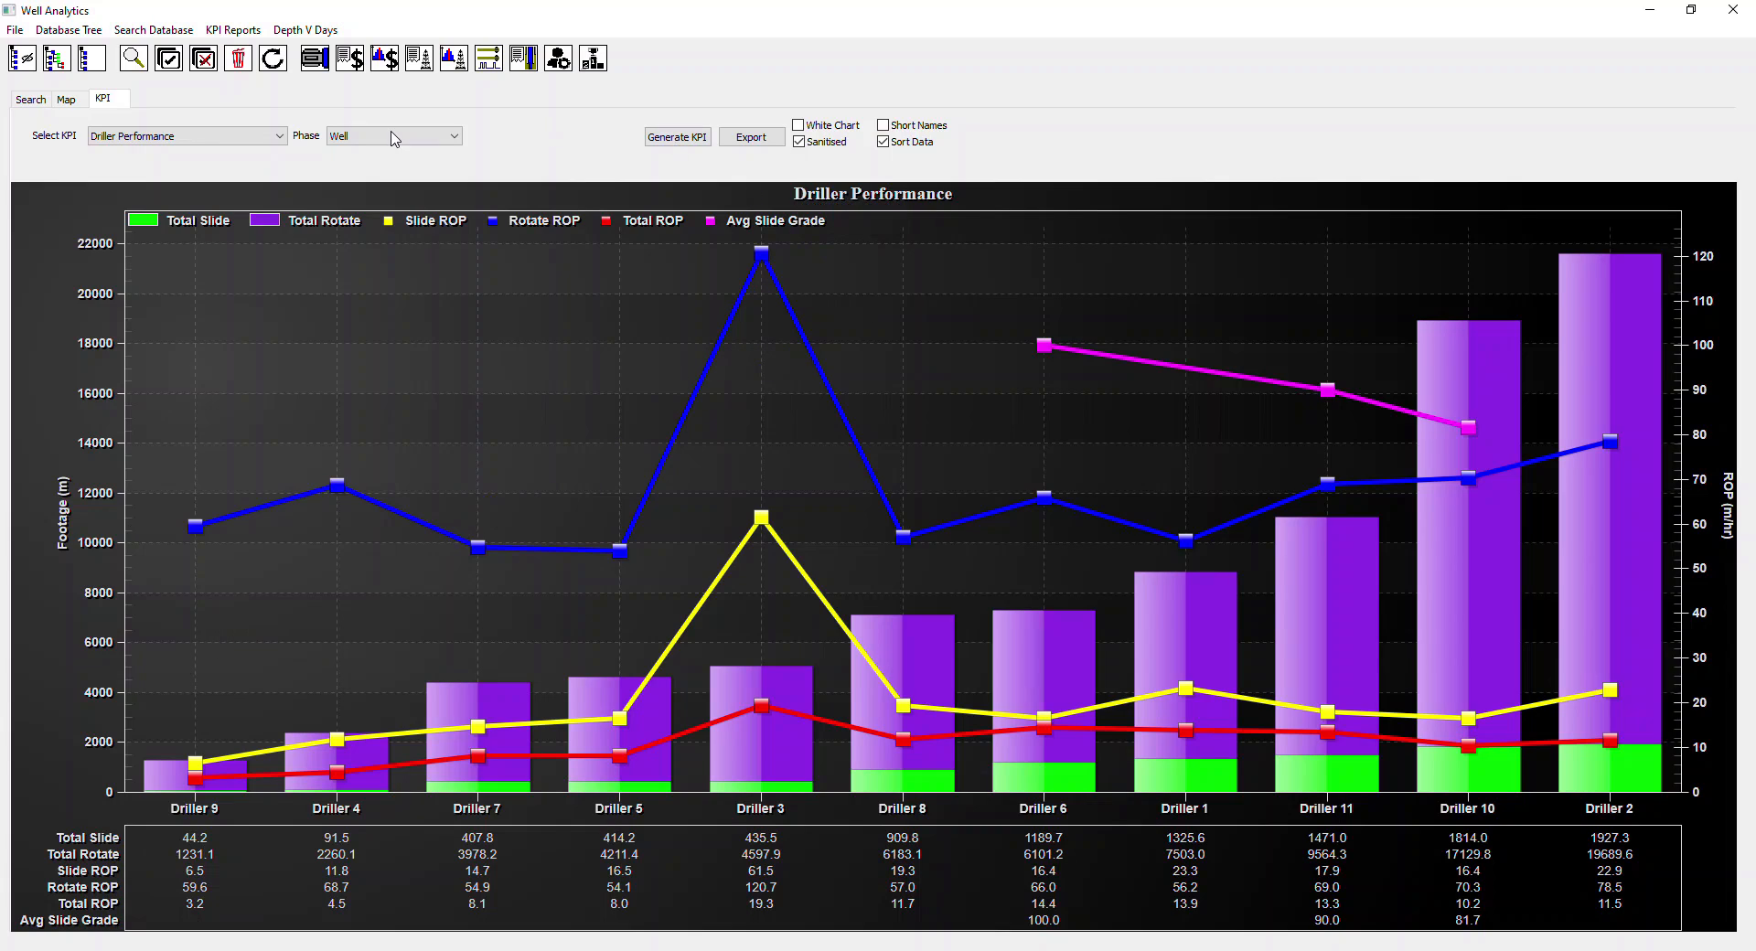
pyautogui.click(280, 137)
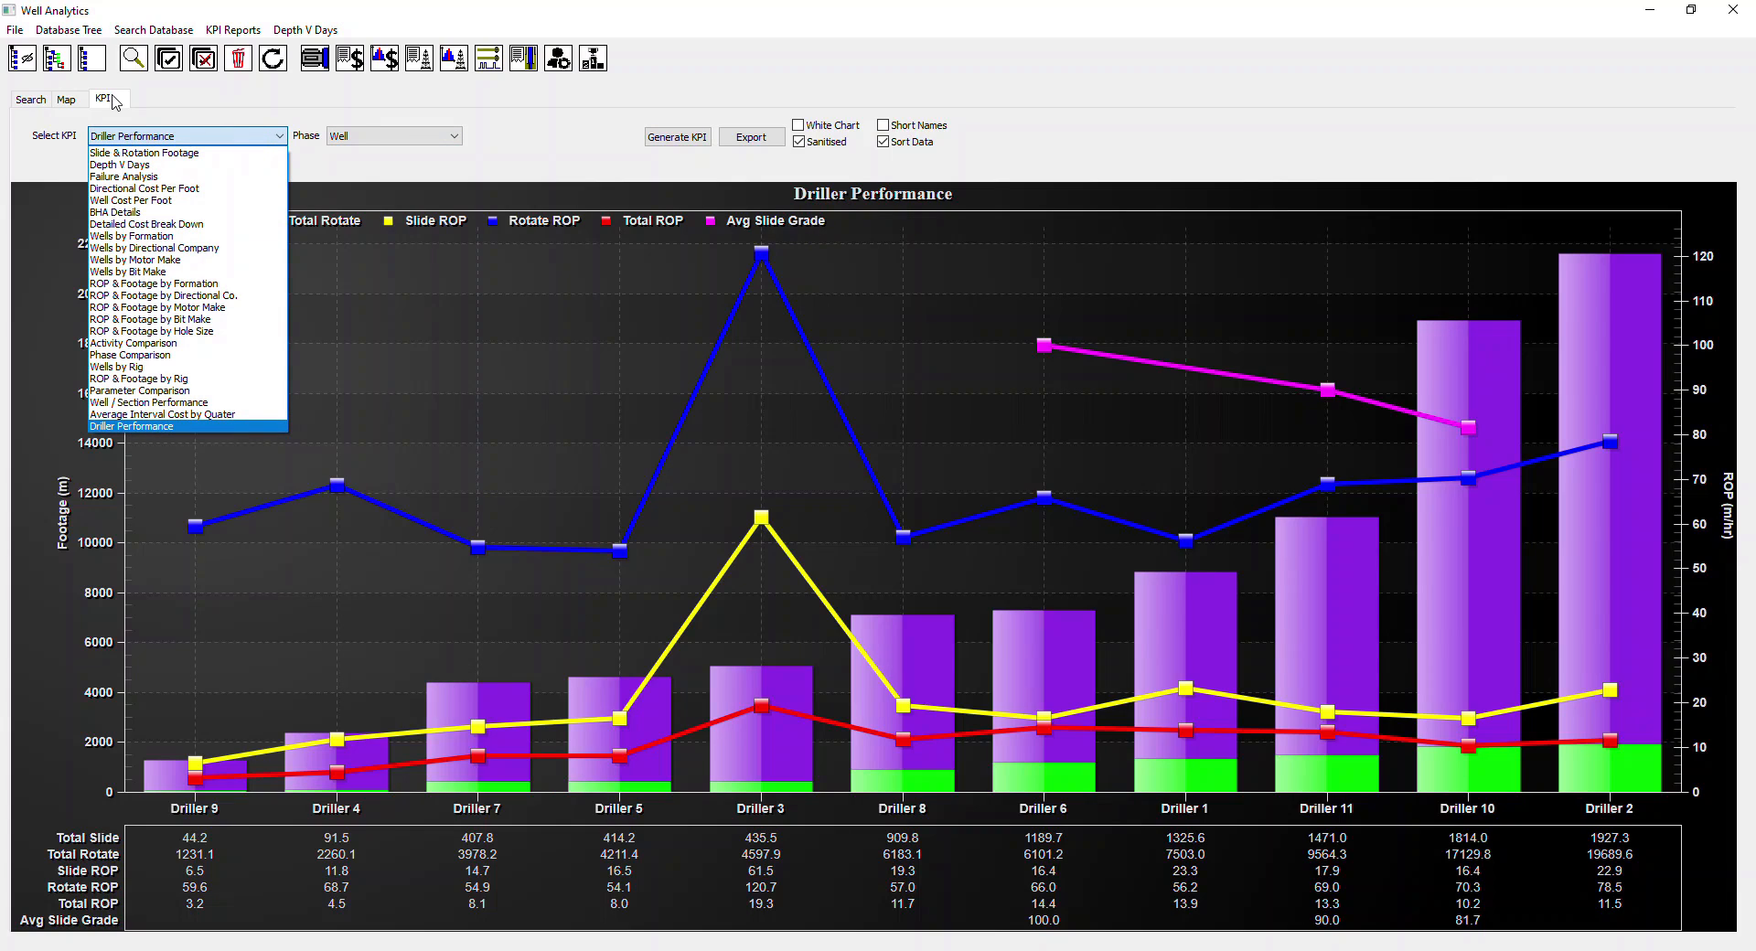
pyautogui.click(67, 146)
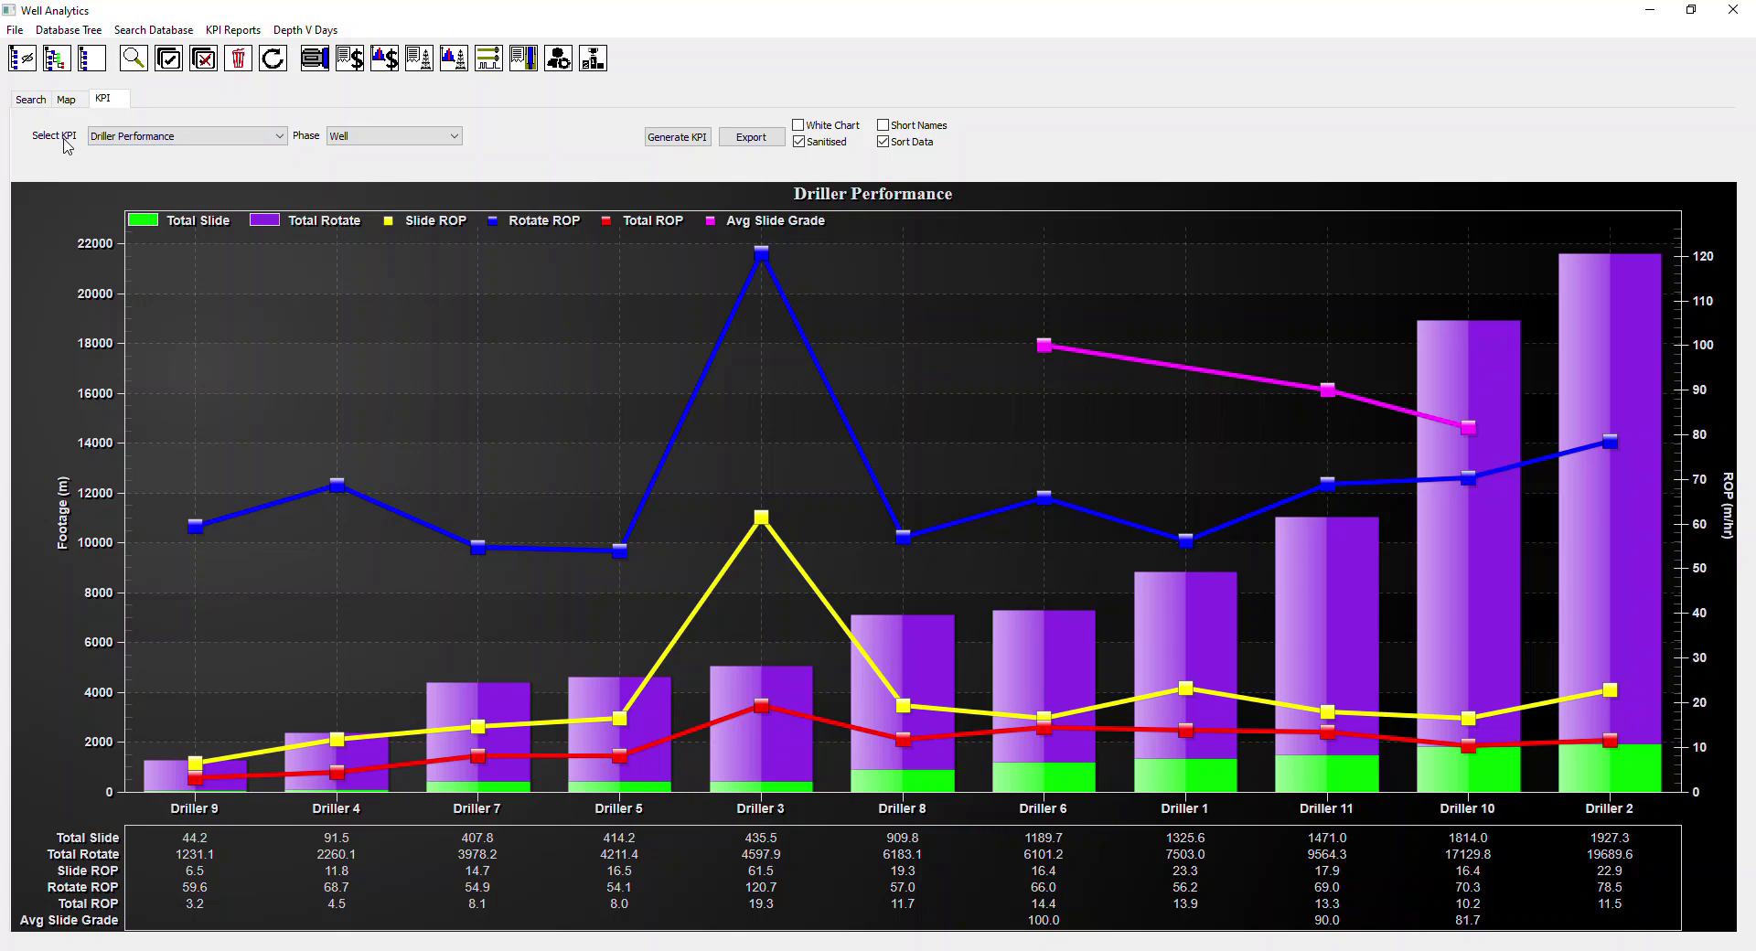
# Step: Return to the well search page and review the list of available KPI reports
pyautogui.click(240, 31)
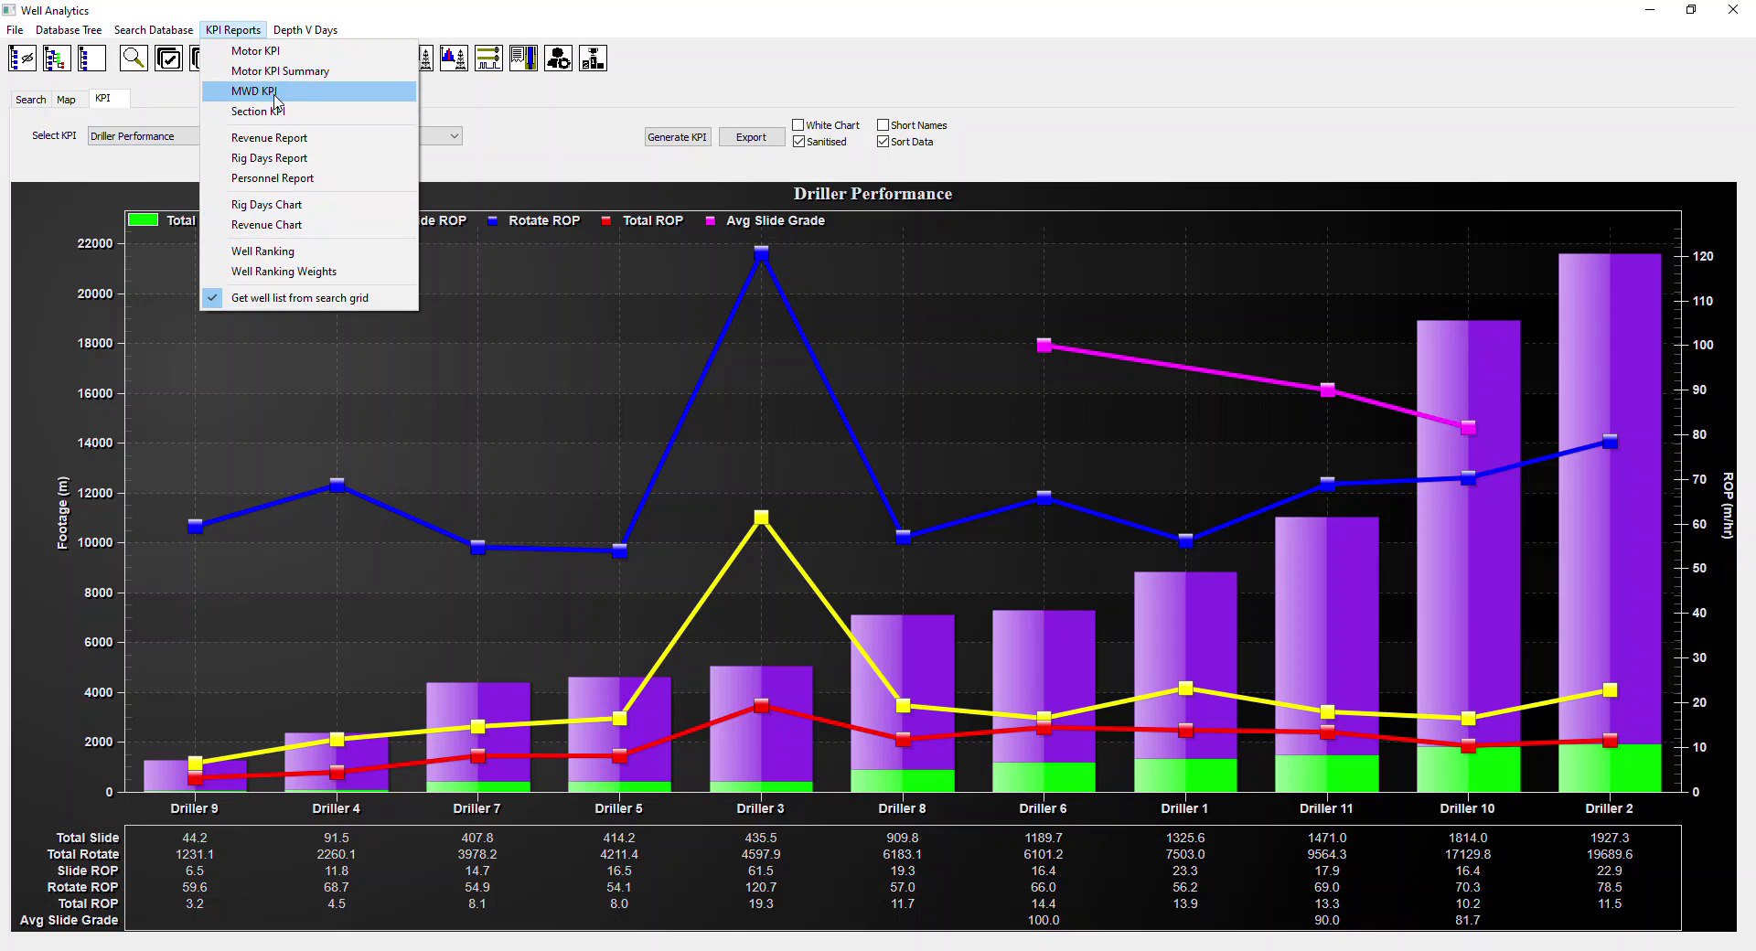
pyautogui.click(30, 99)
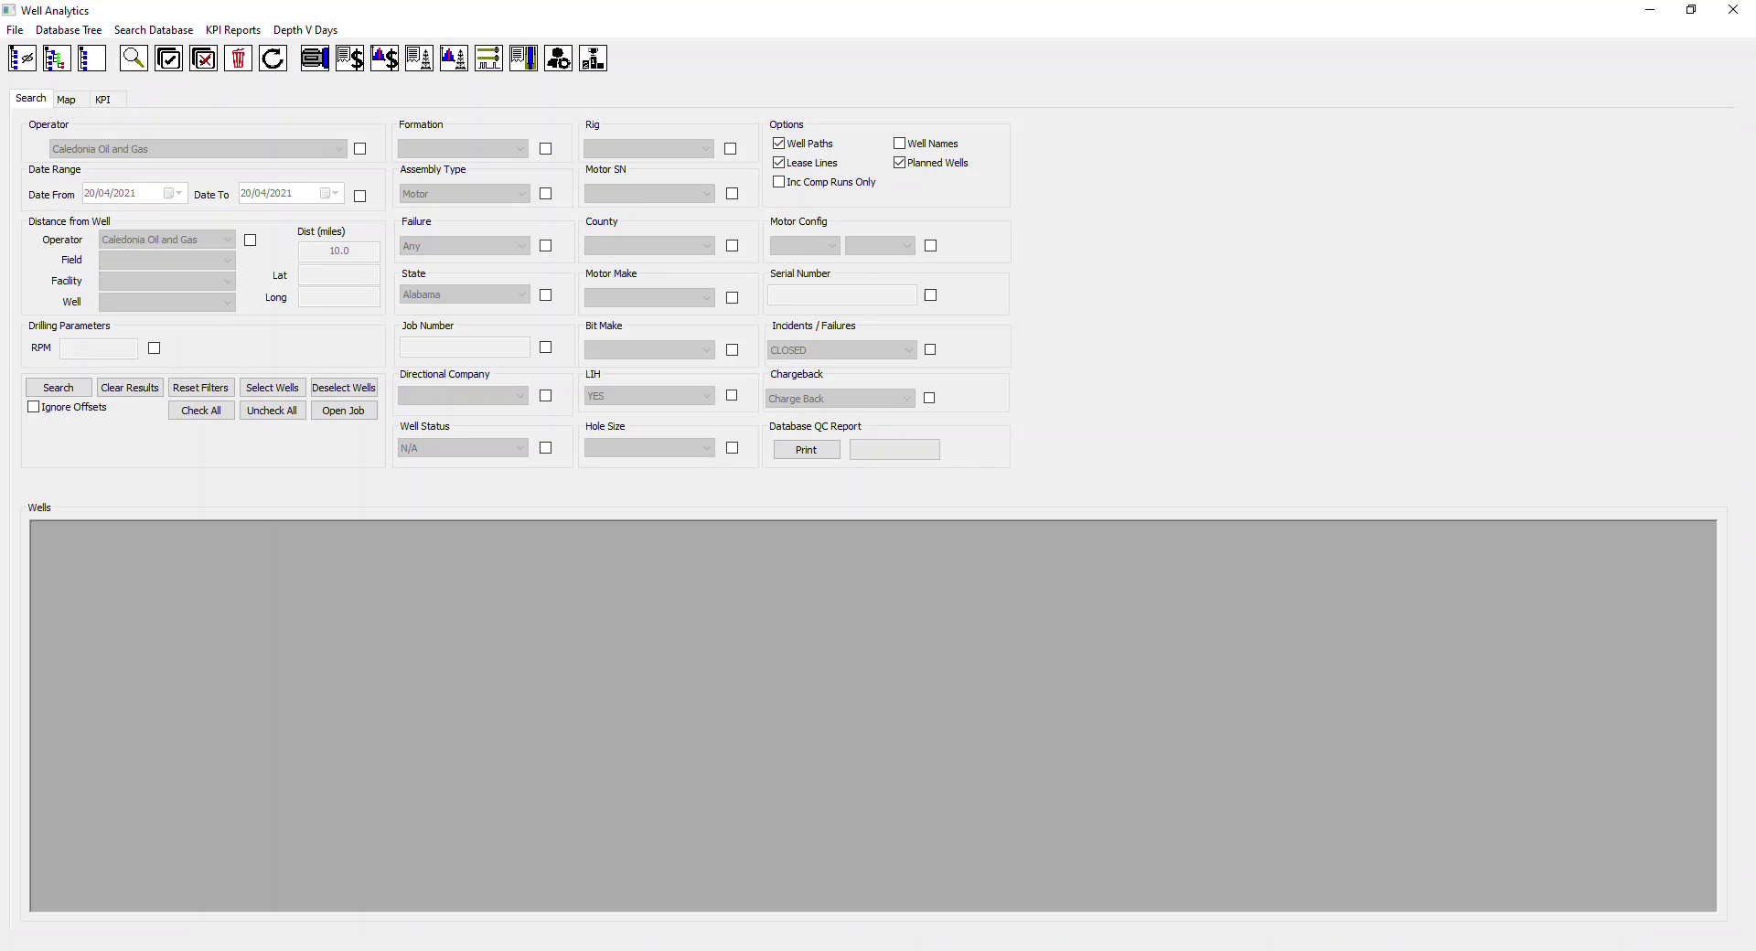
pyautogui.click(249, 30)
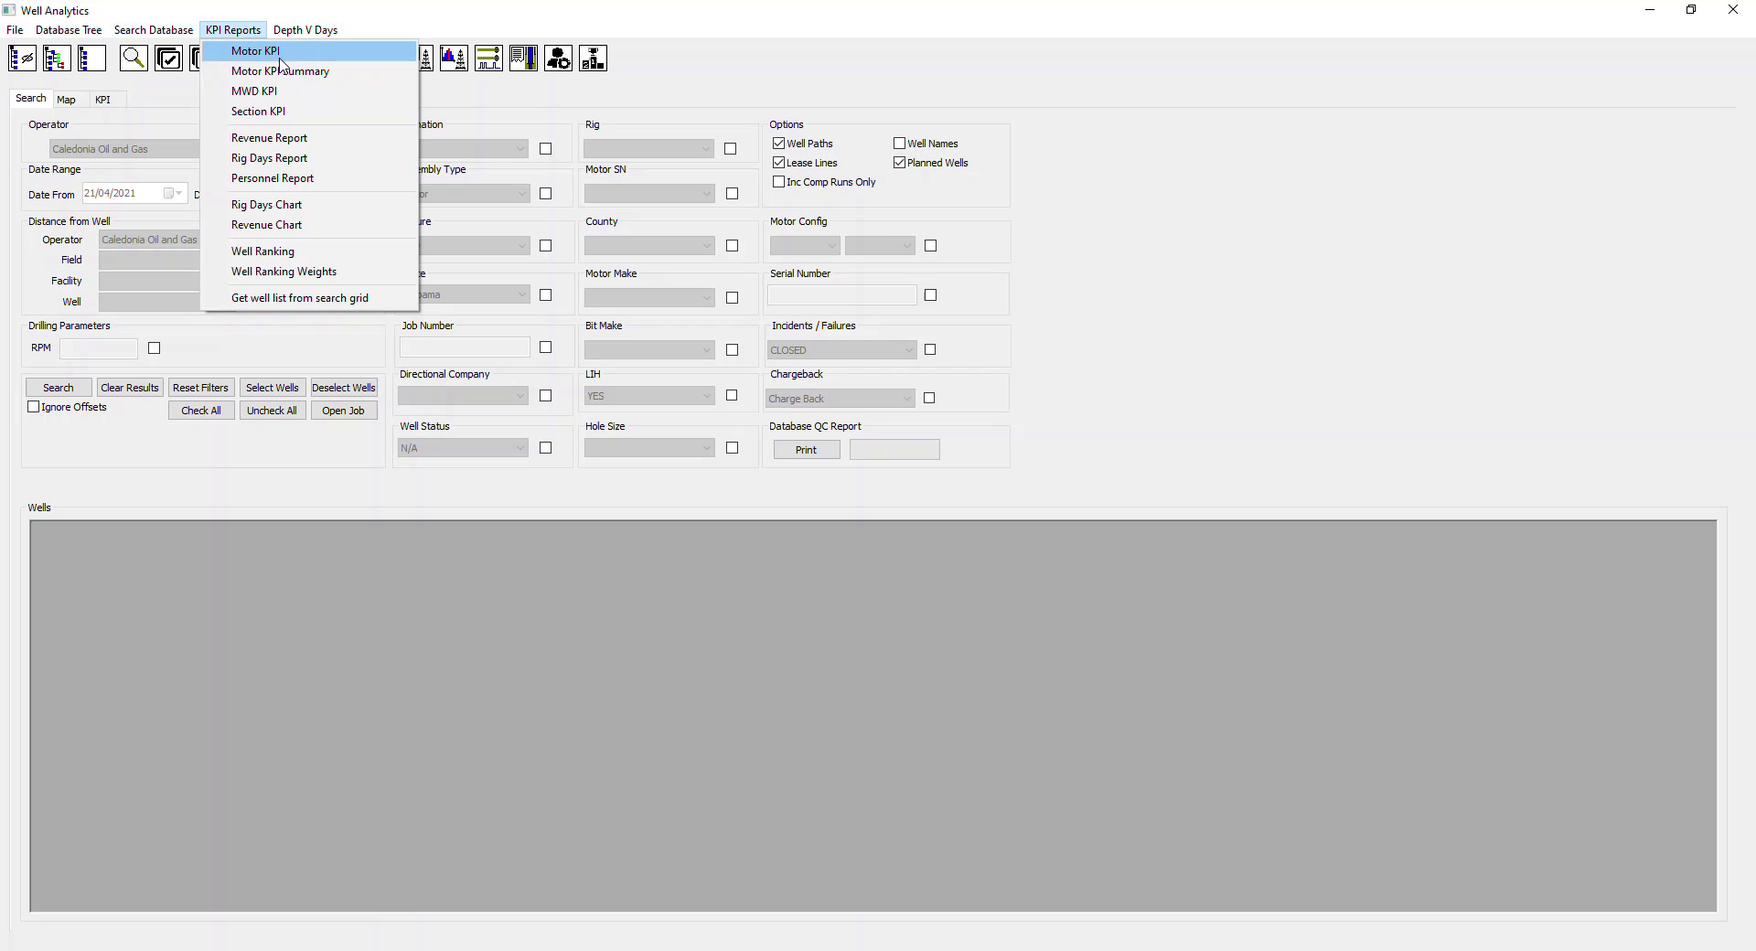
pyautogui.click(246, 541)
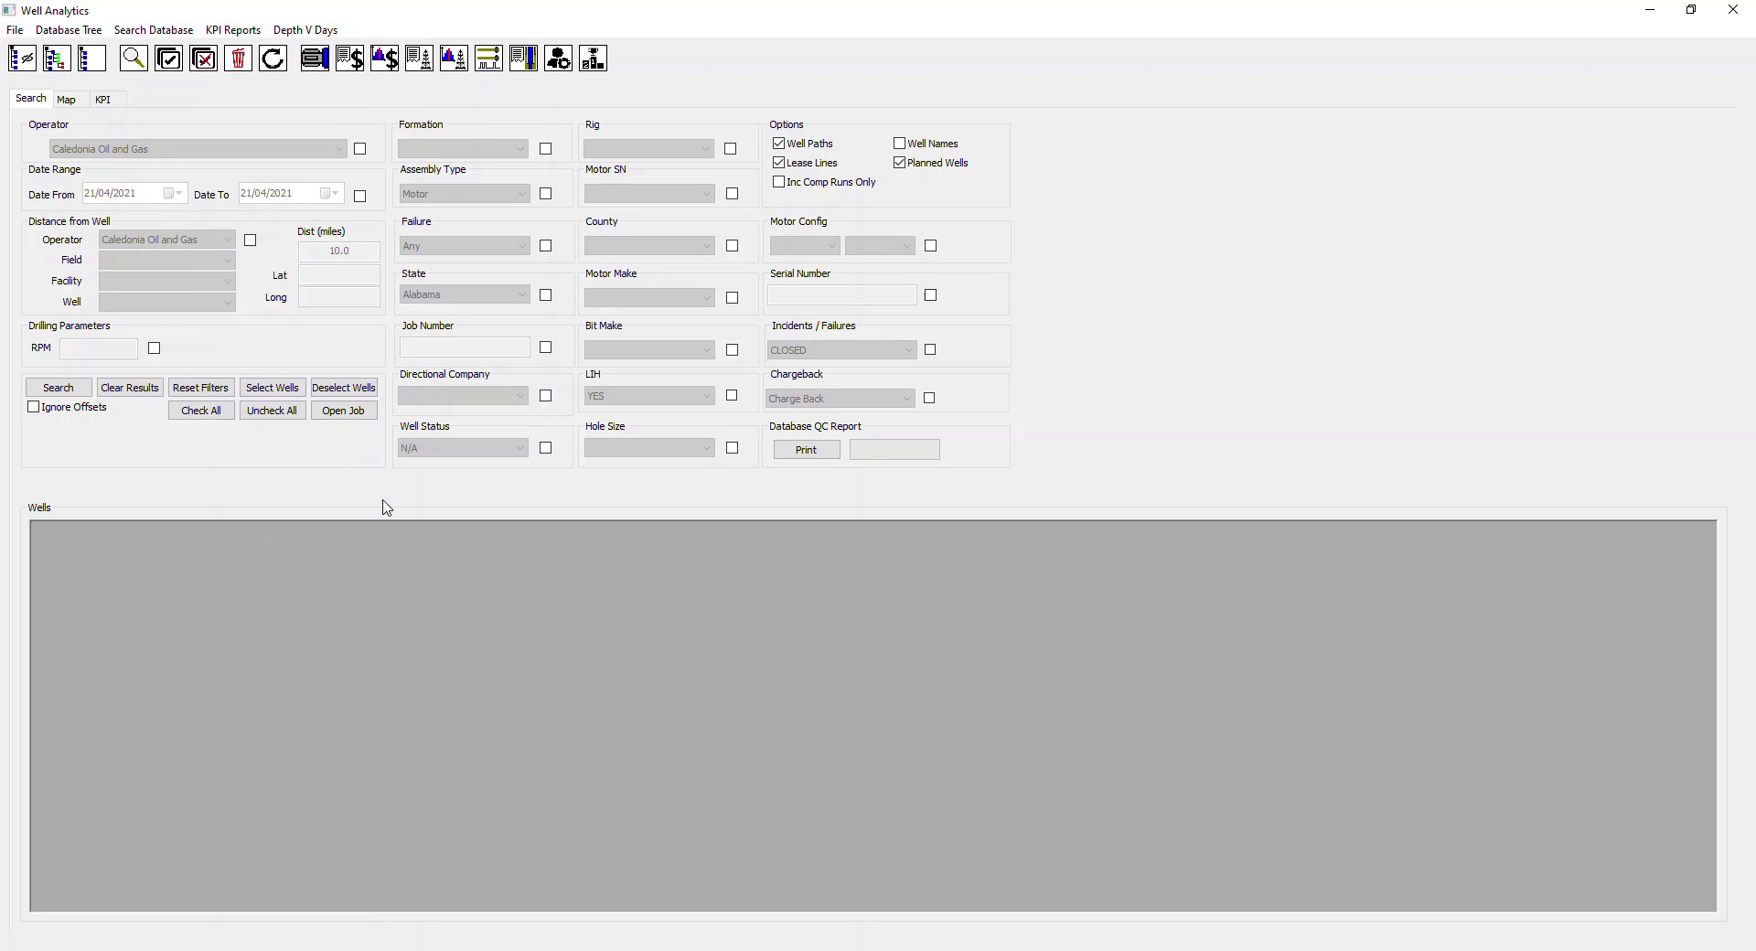
# Step: Show the database tree to look over the ticked wells, check the KPI reports list, and hide the tree again
pyautogui.click(23, 57)
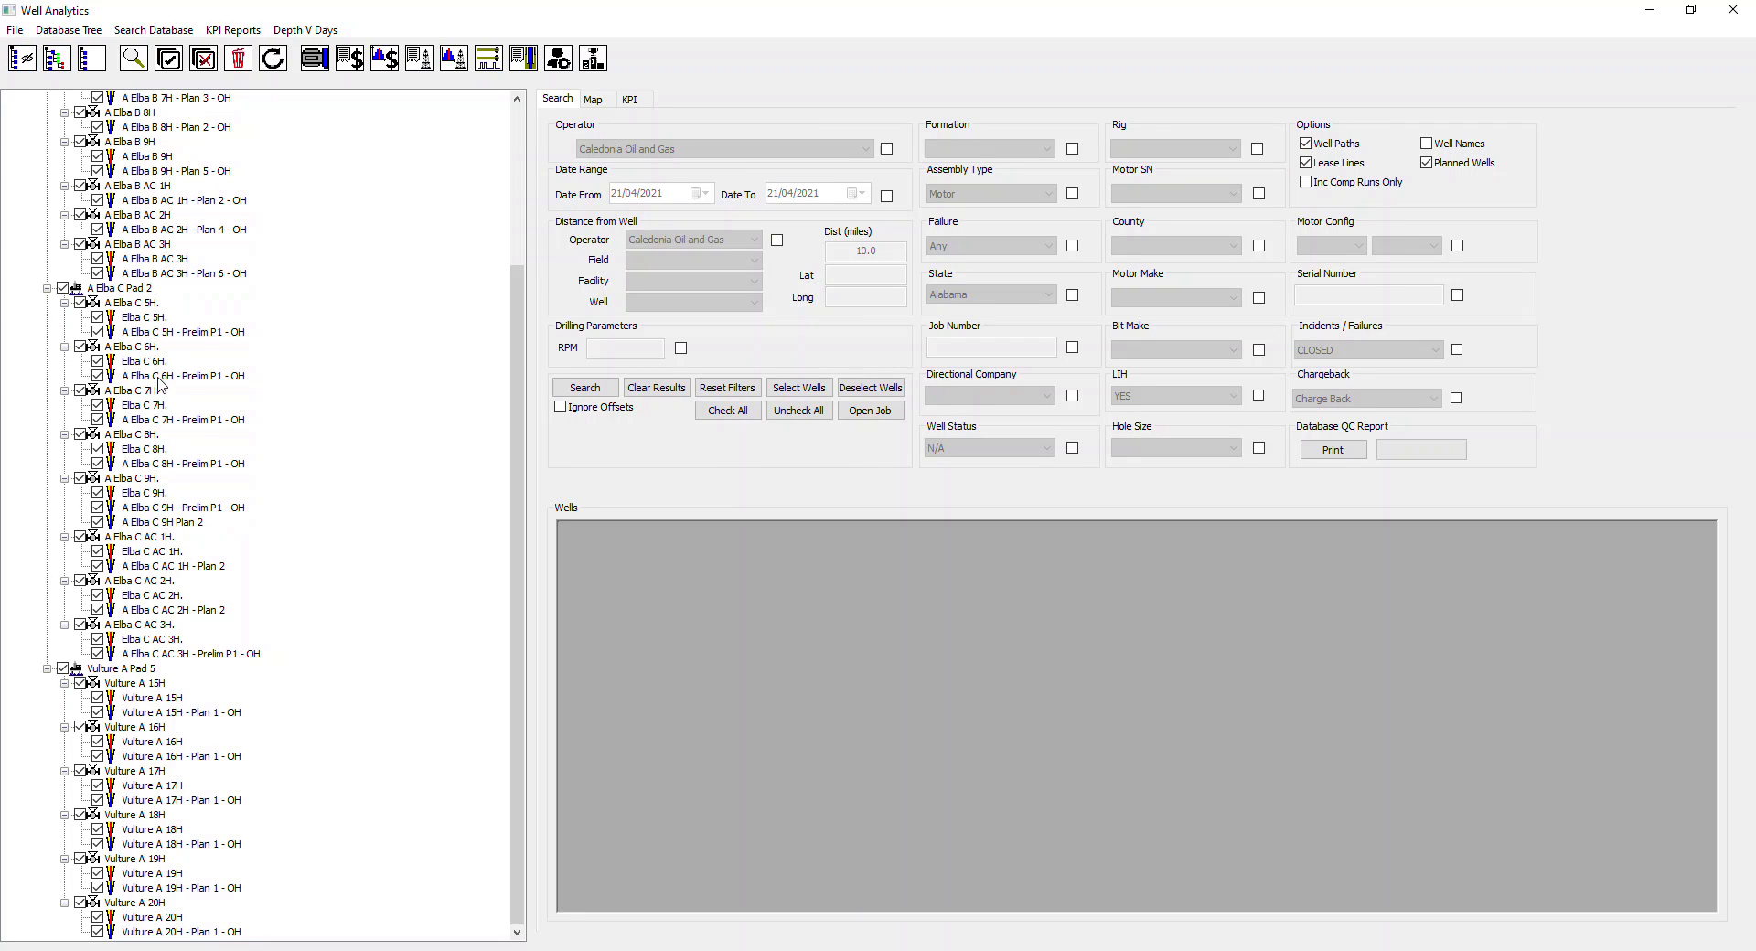
pyautogui.click(23, 57)
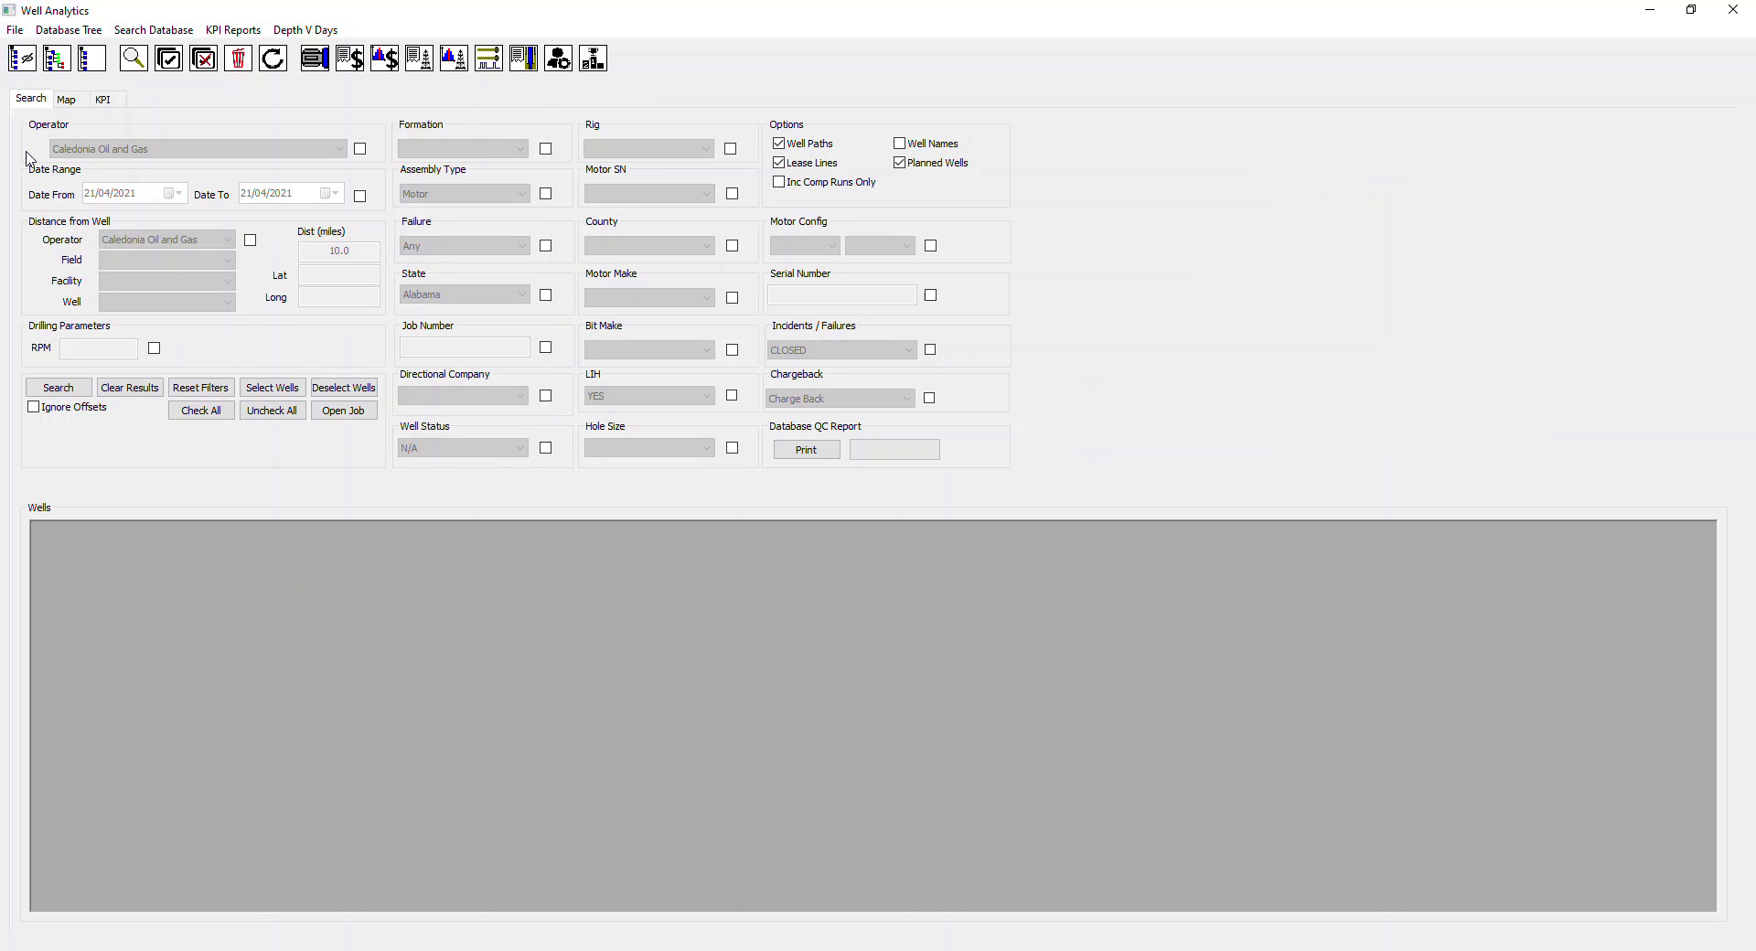
pyautogui.click(244, 32)
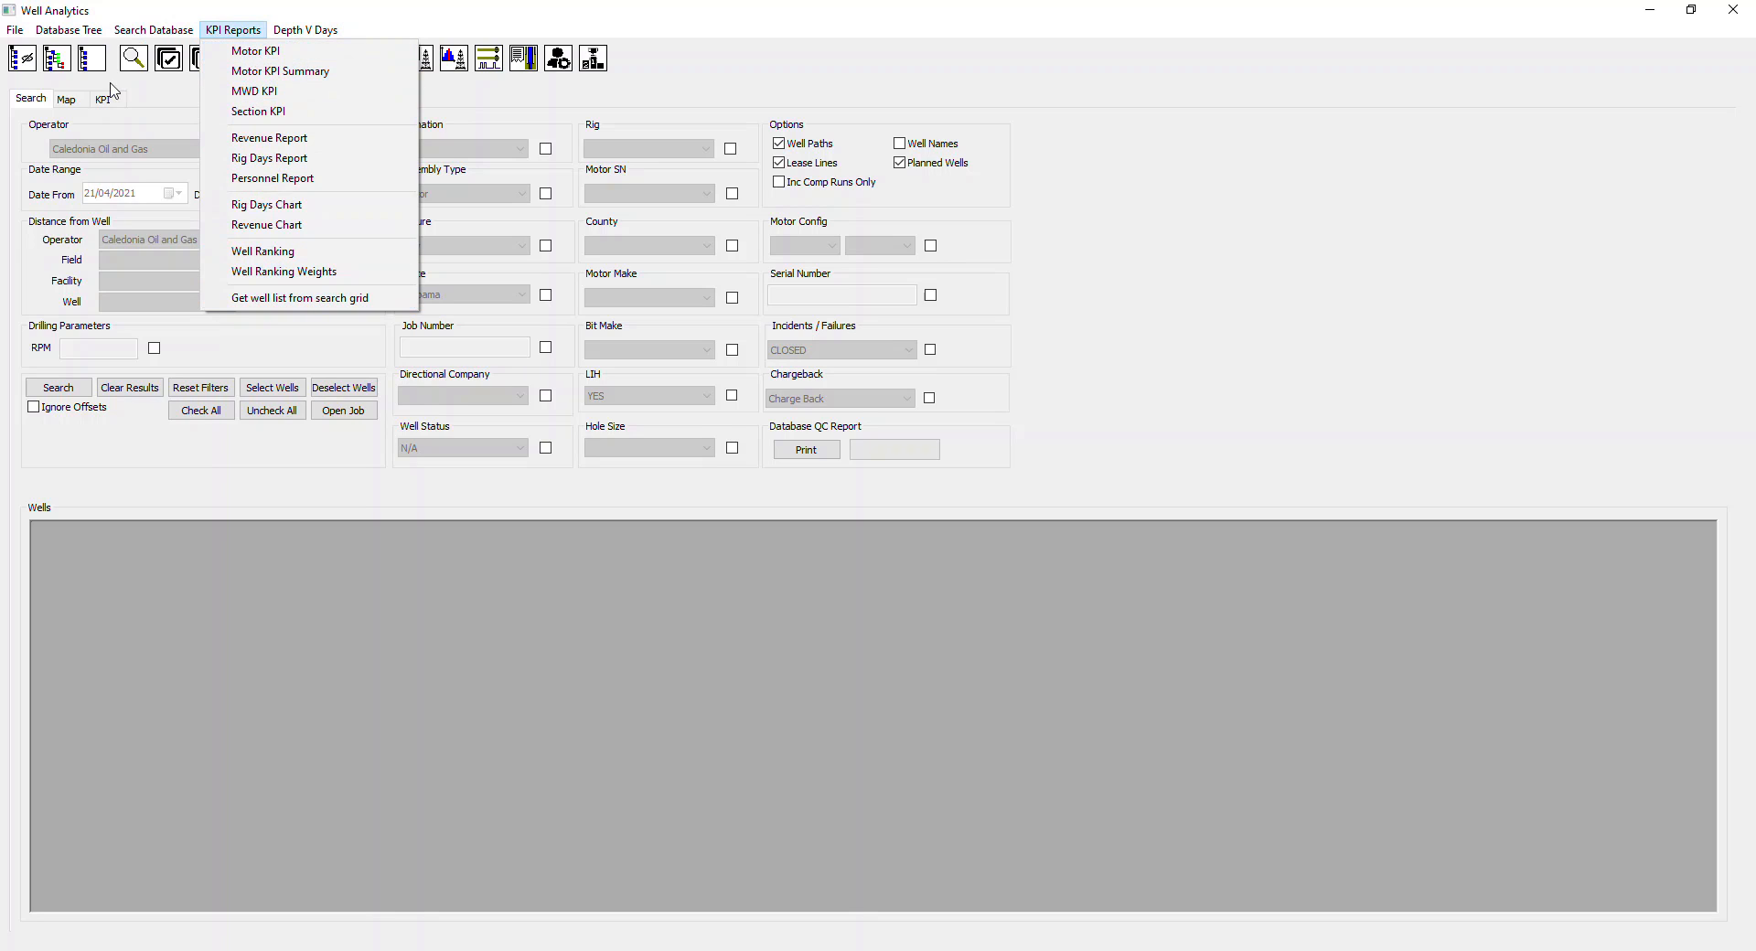
pyautogui.click(28, 65)
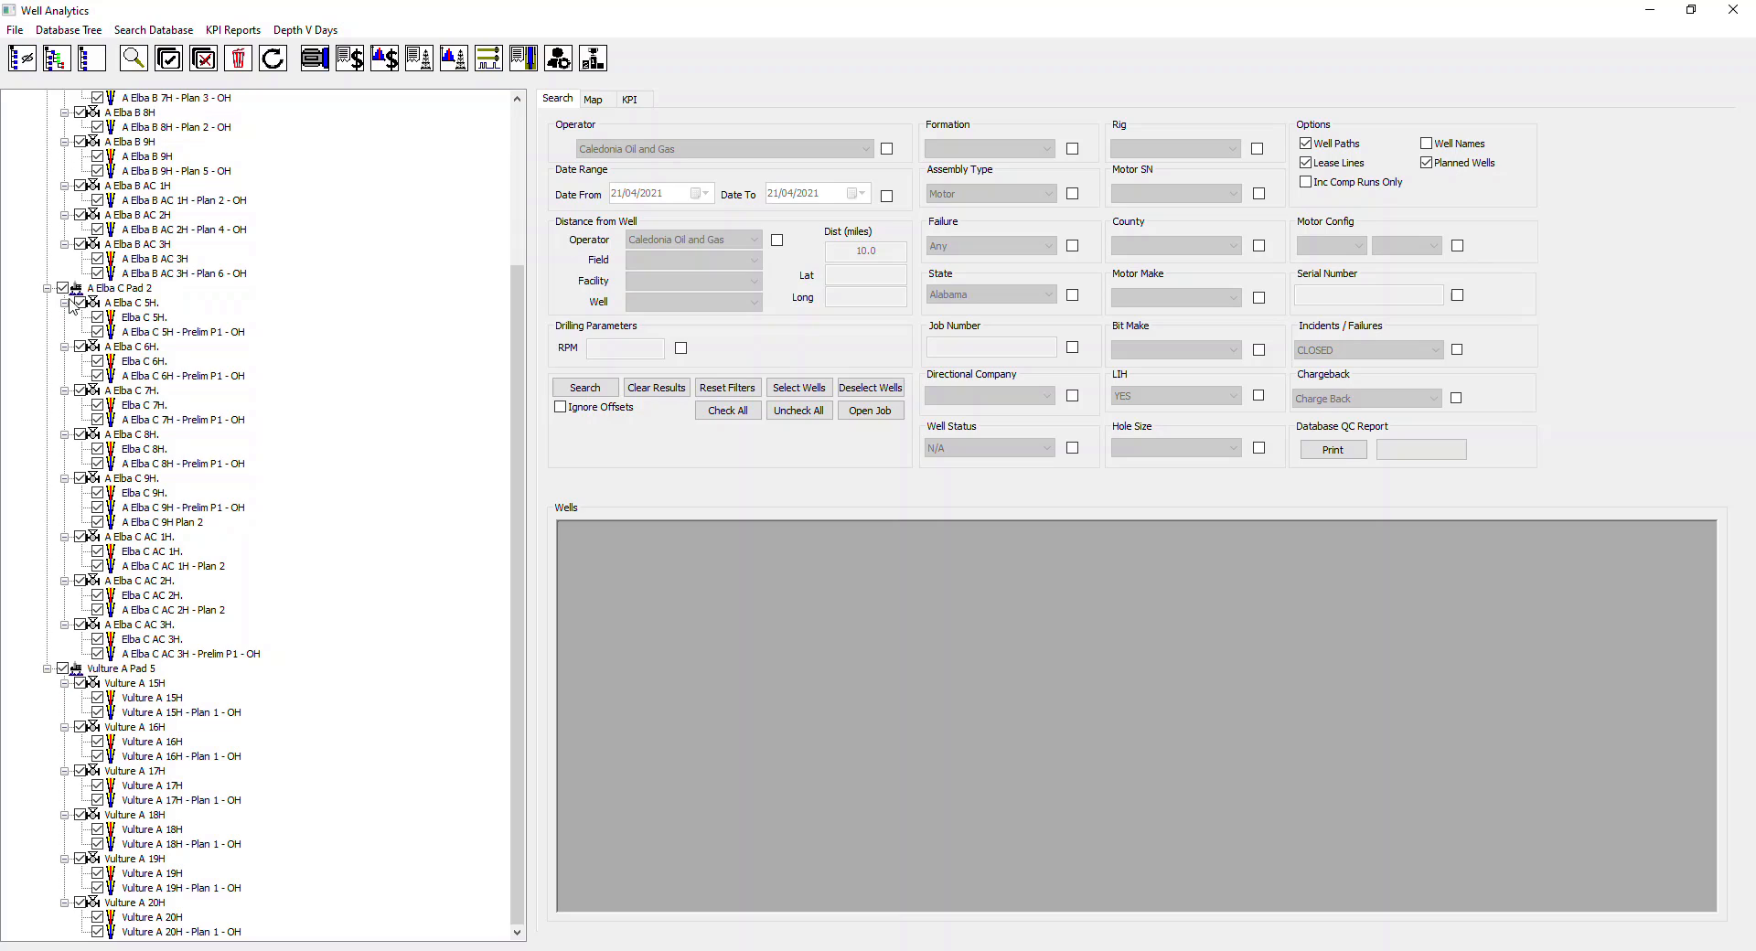
pyautogui.click(23, 58)
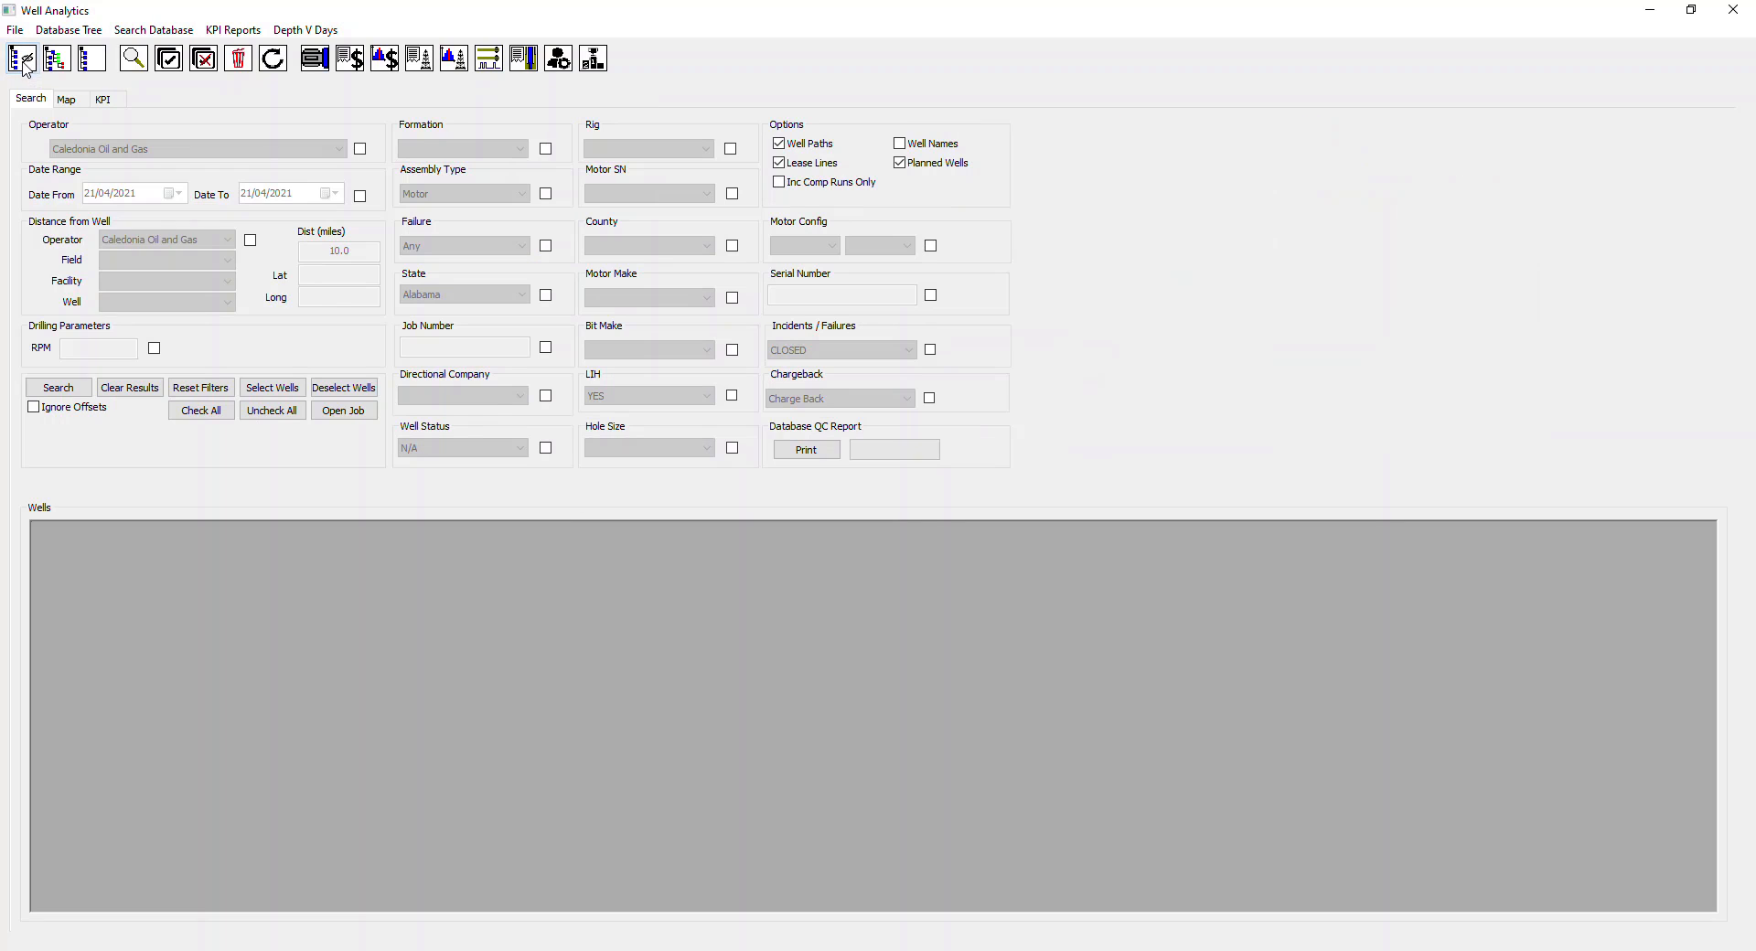
# Step: Set the KPI reports to get their well list from the search grid and try to generate the Motor KPI report
pyautogui.click(234, 33)
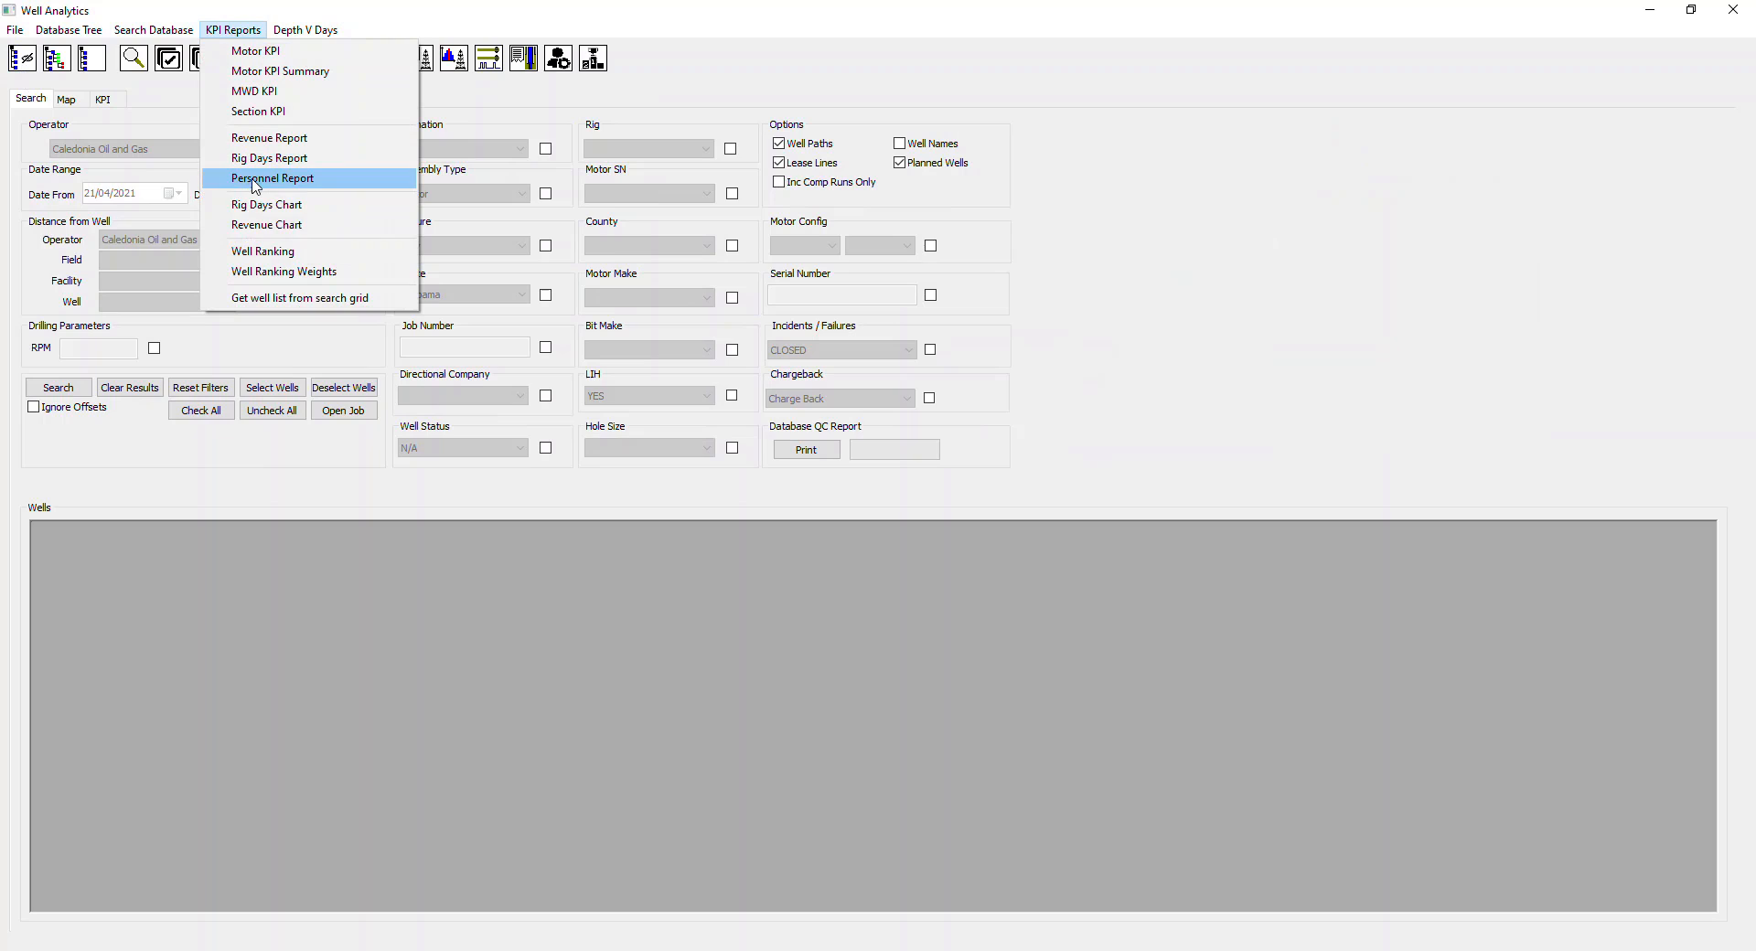
pyautogui.click(235, 299)
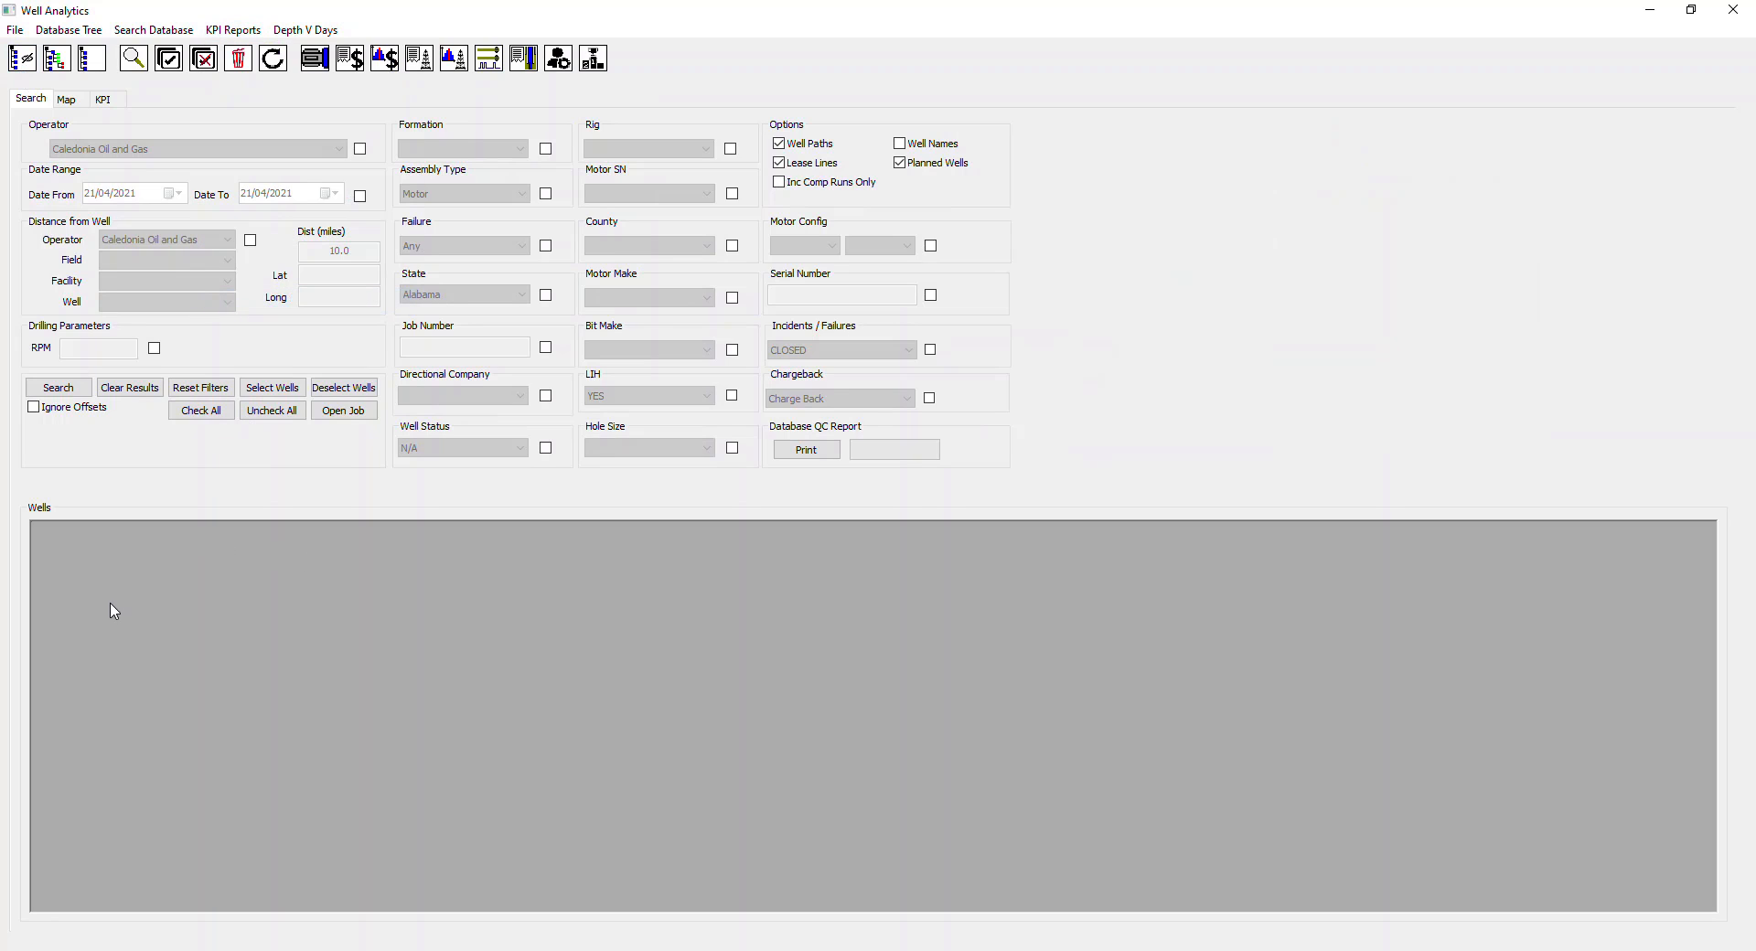
pyautogui.click(234, 30)
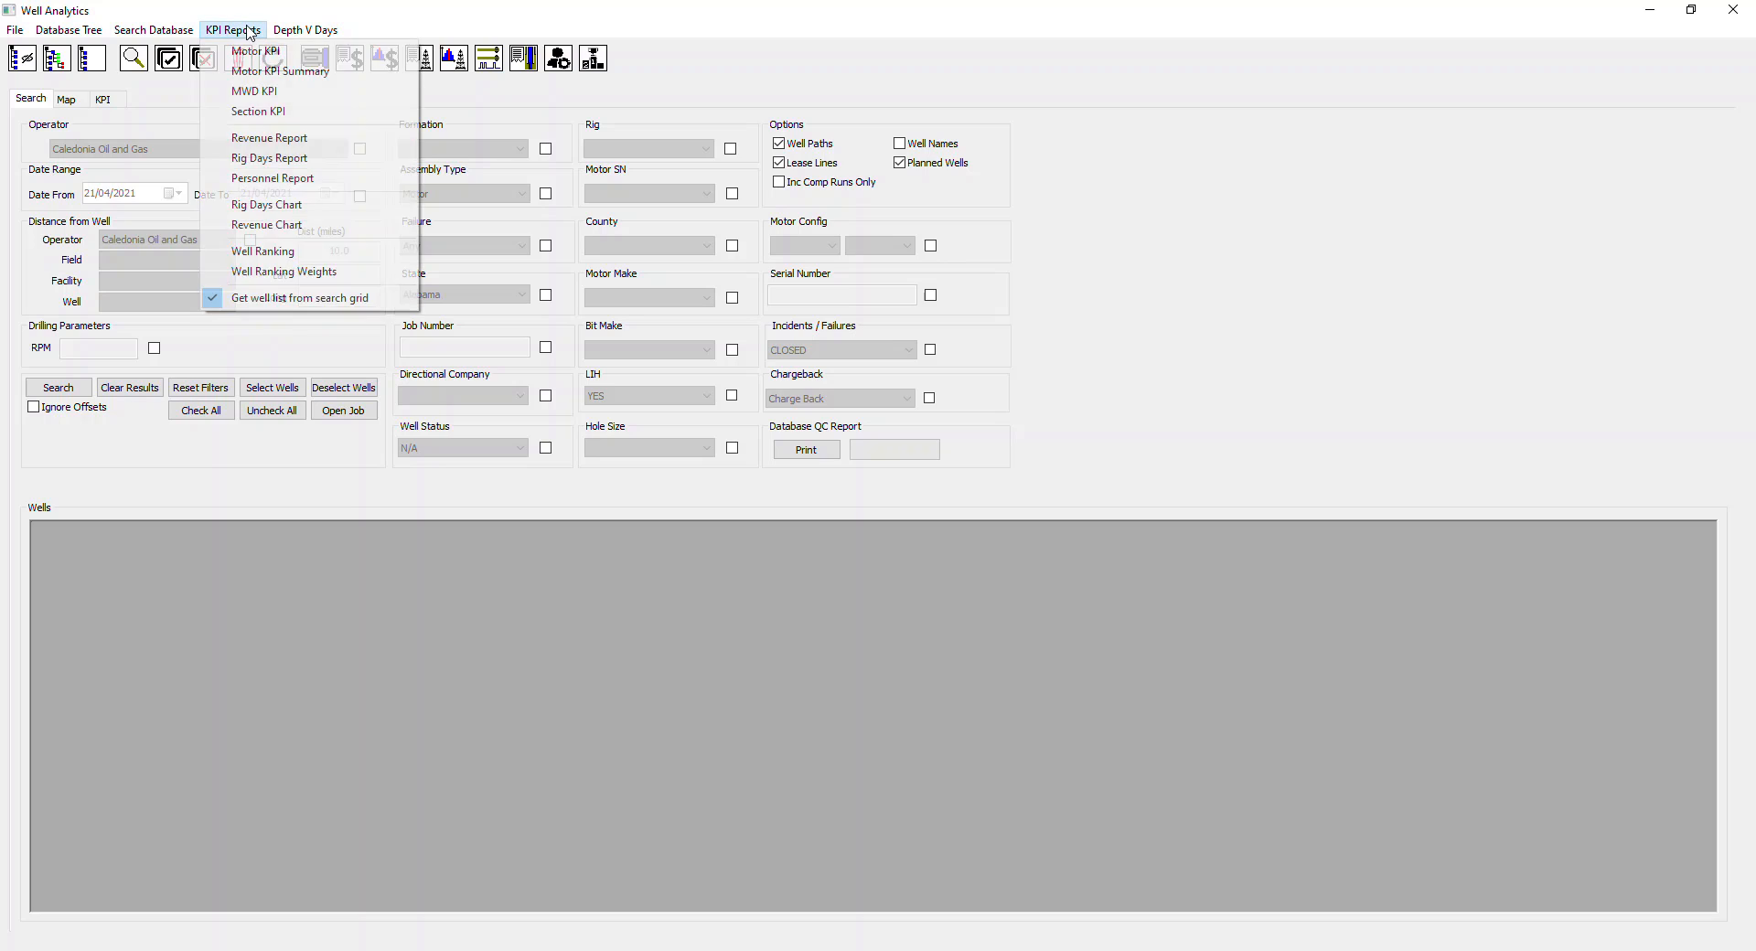
pyautogui.click(255, 52)
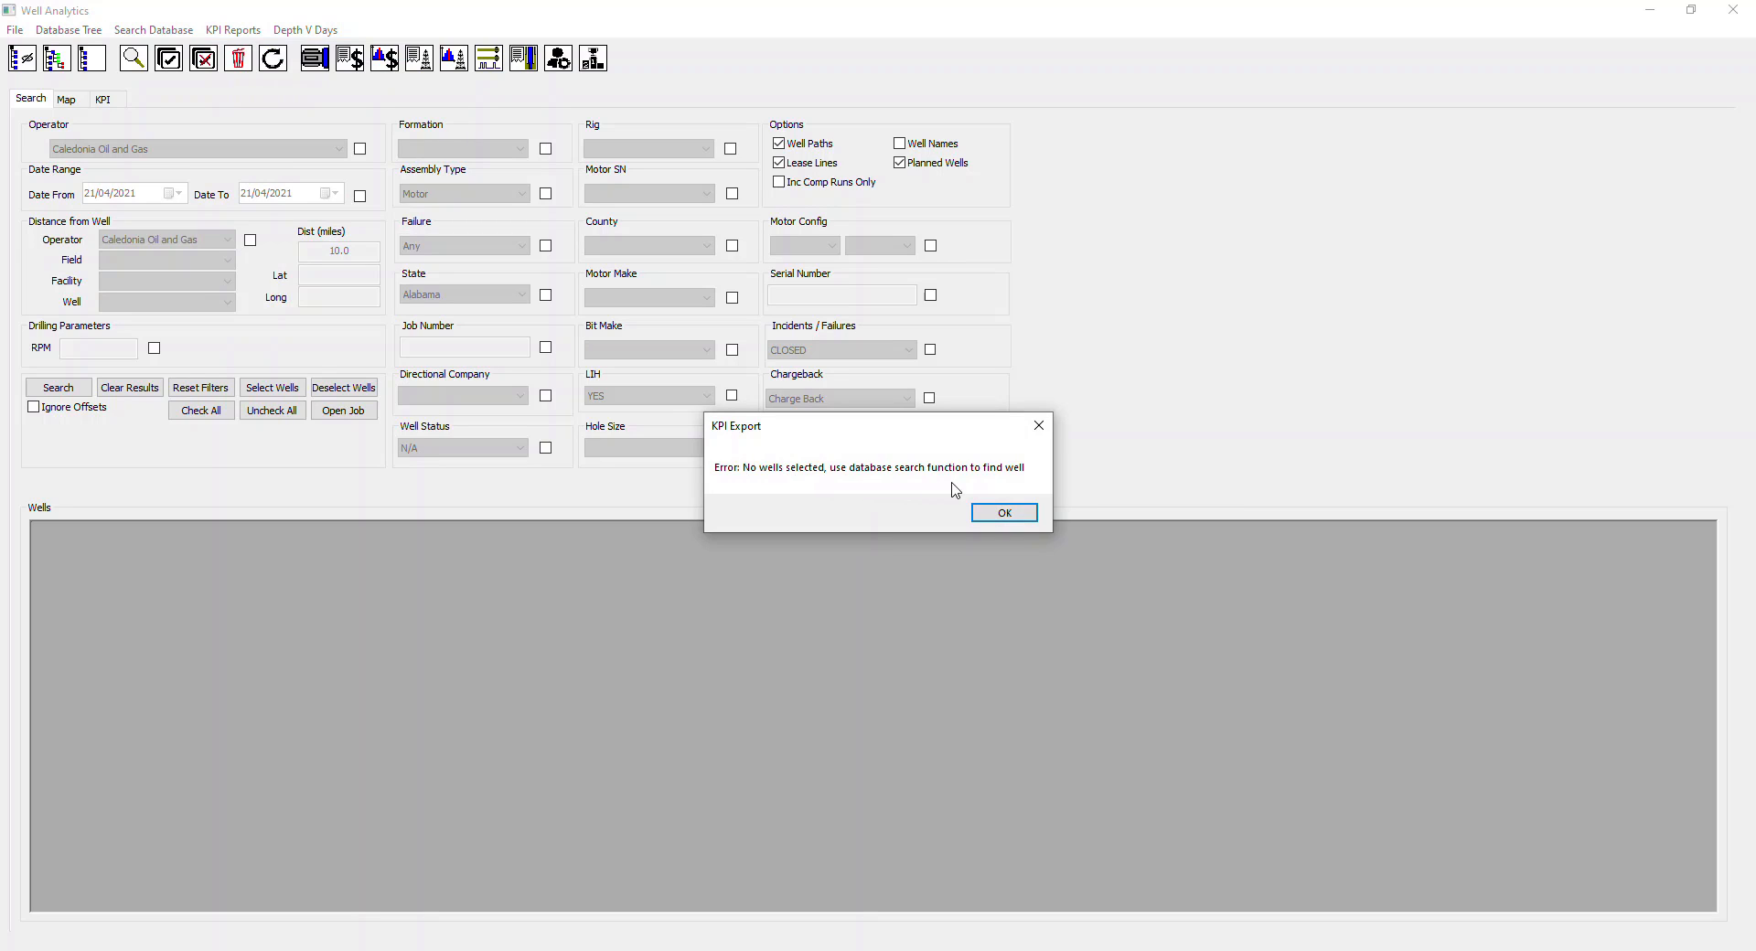
pyautogui.click(1013, 505)
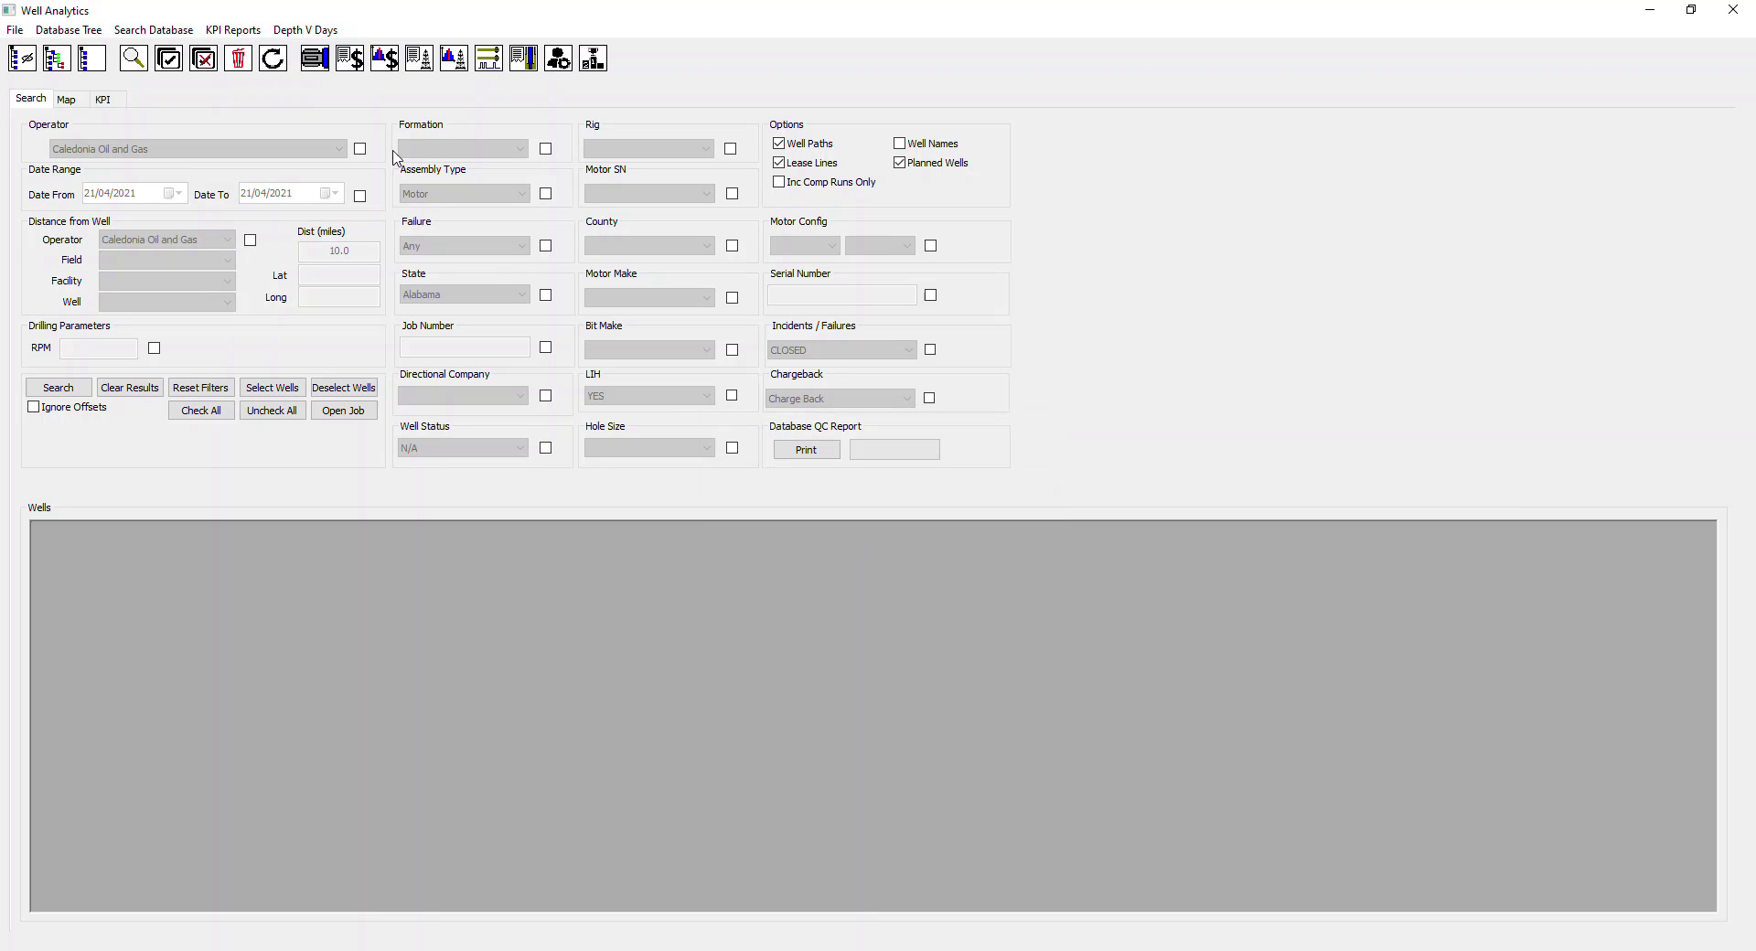
# Step: Search the database for wells of operator Ventura E&P with offsets ignored
pyautogui.click(360, 149)
pyautogui.click(338, 149)
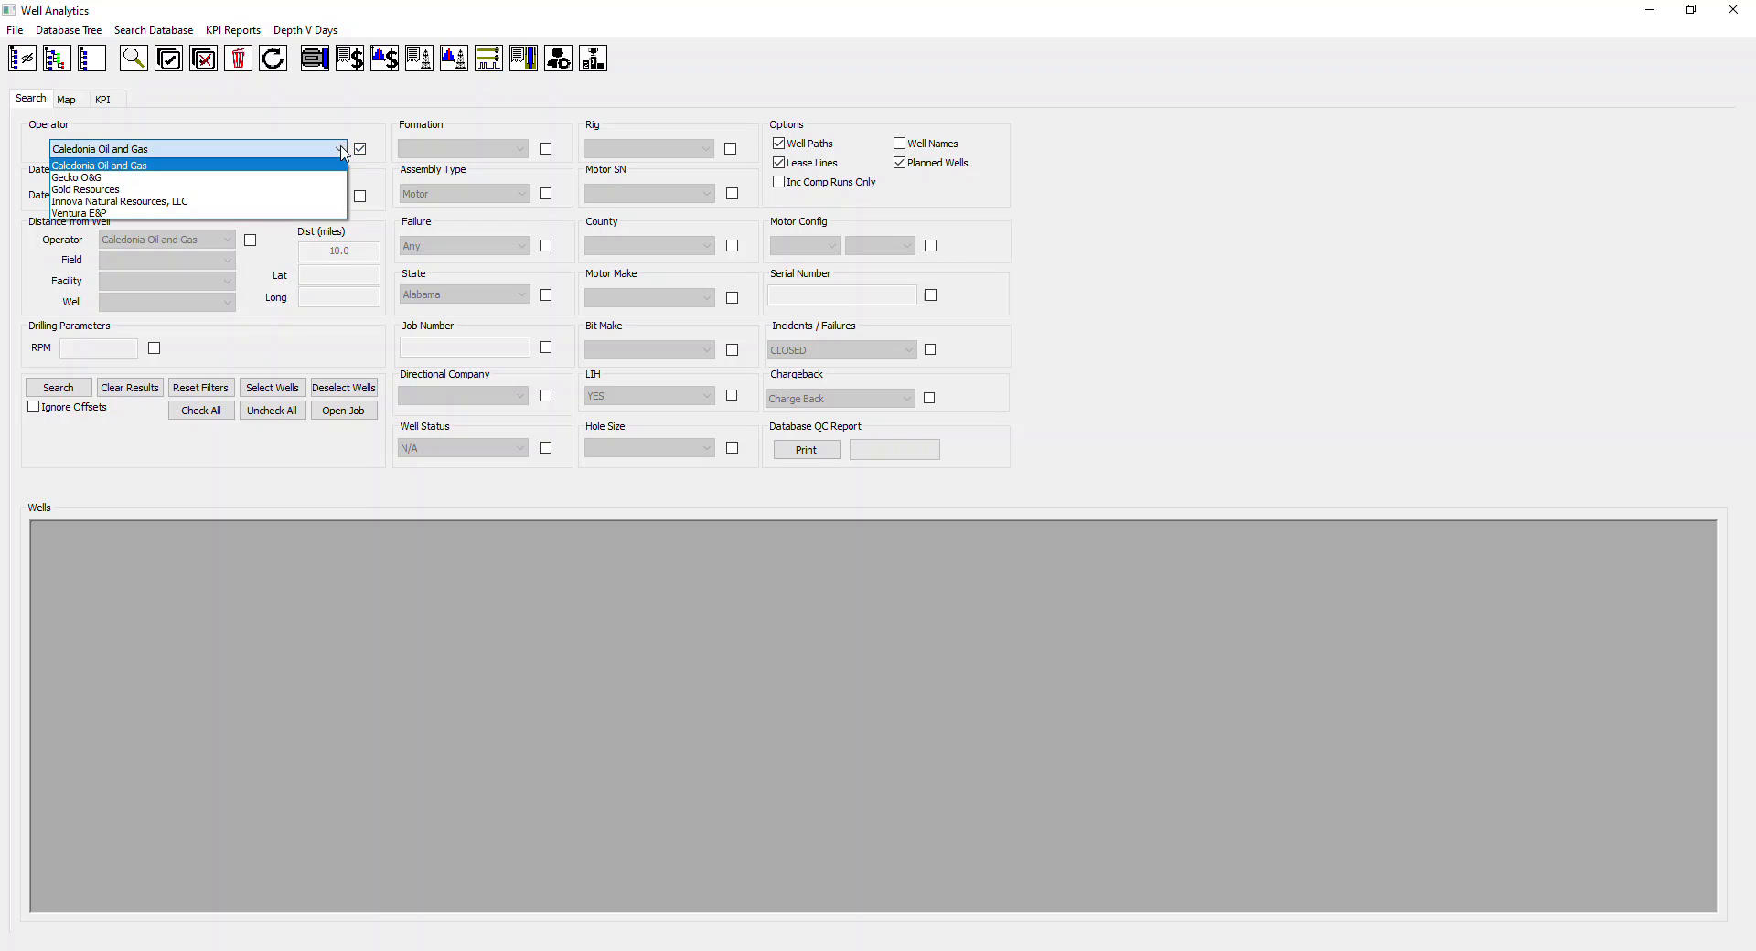
pyautogui.click(249, 213)
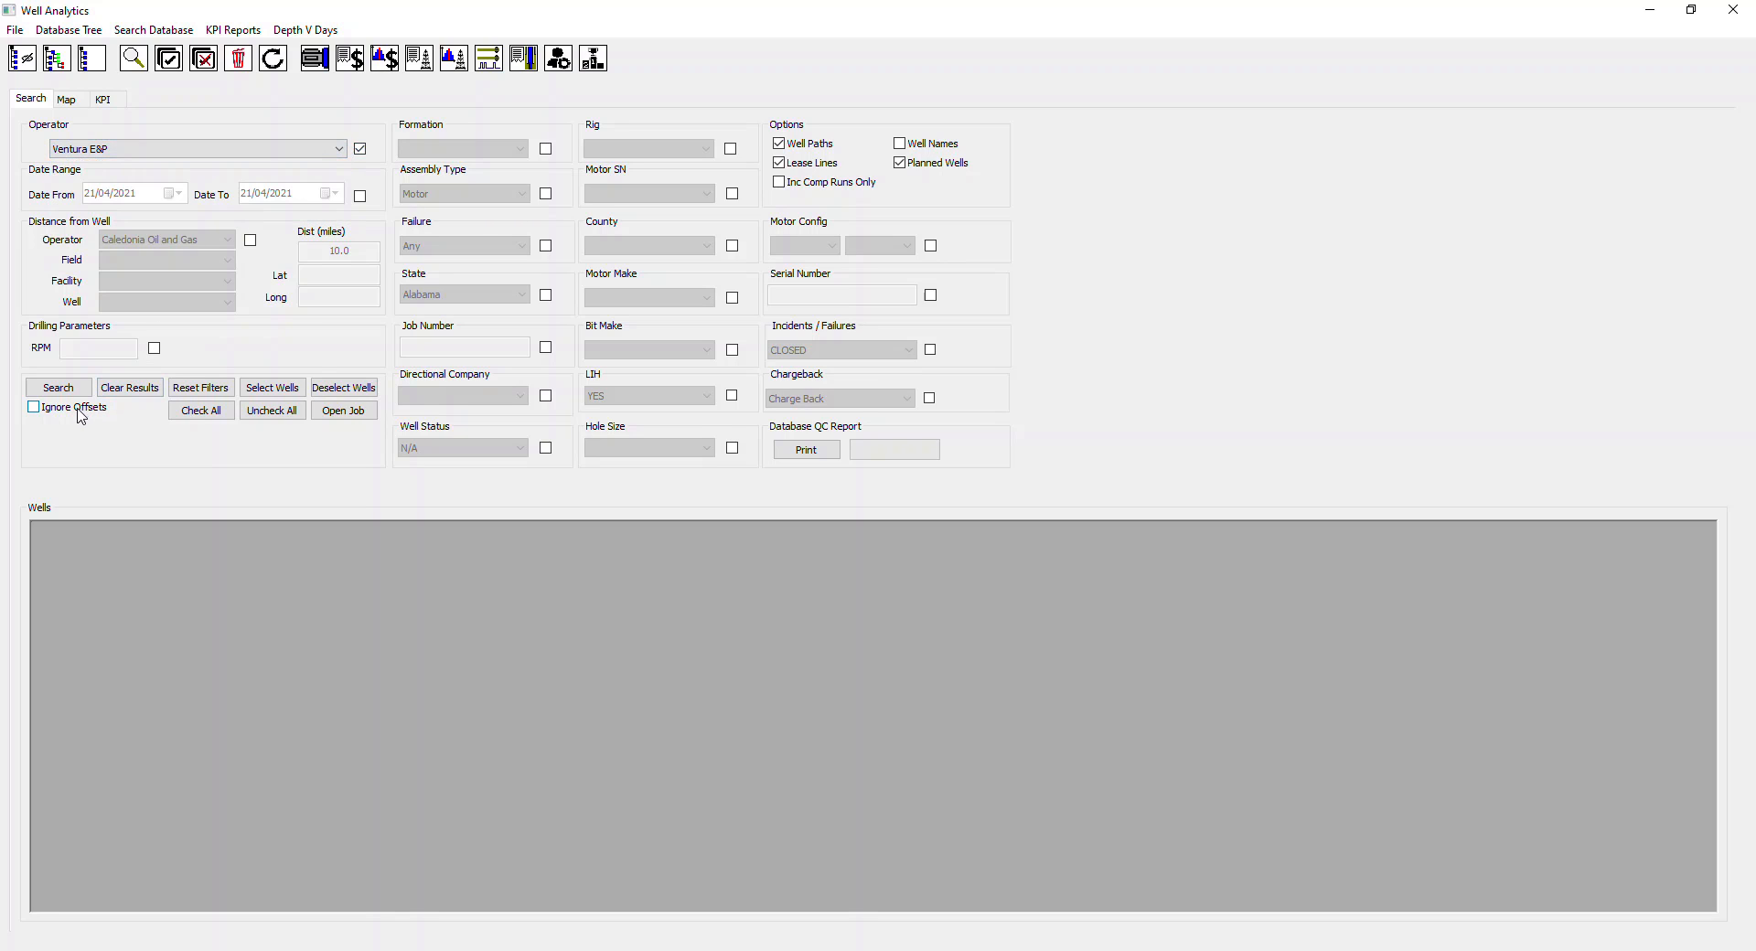
pyautogui.click(34, 407)
pyautogui.click(57, 388)
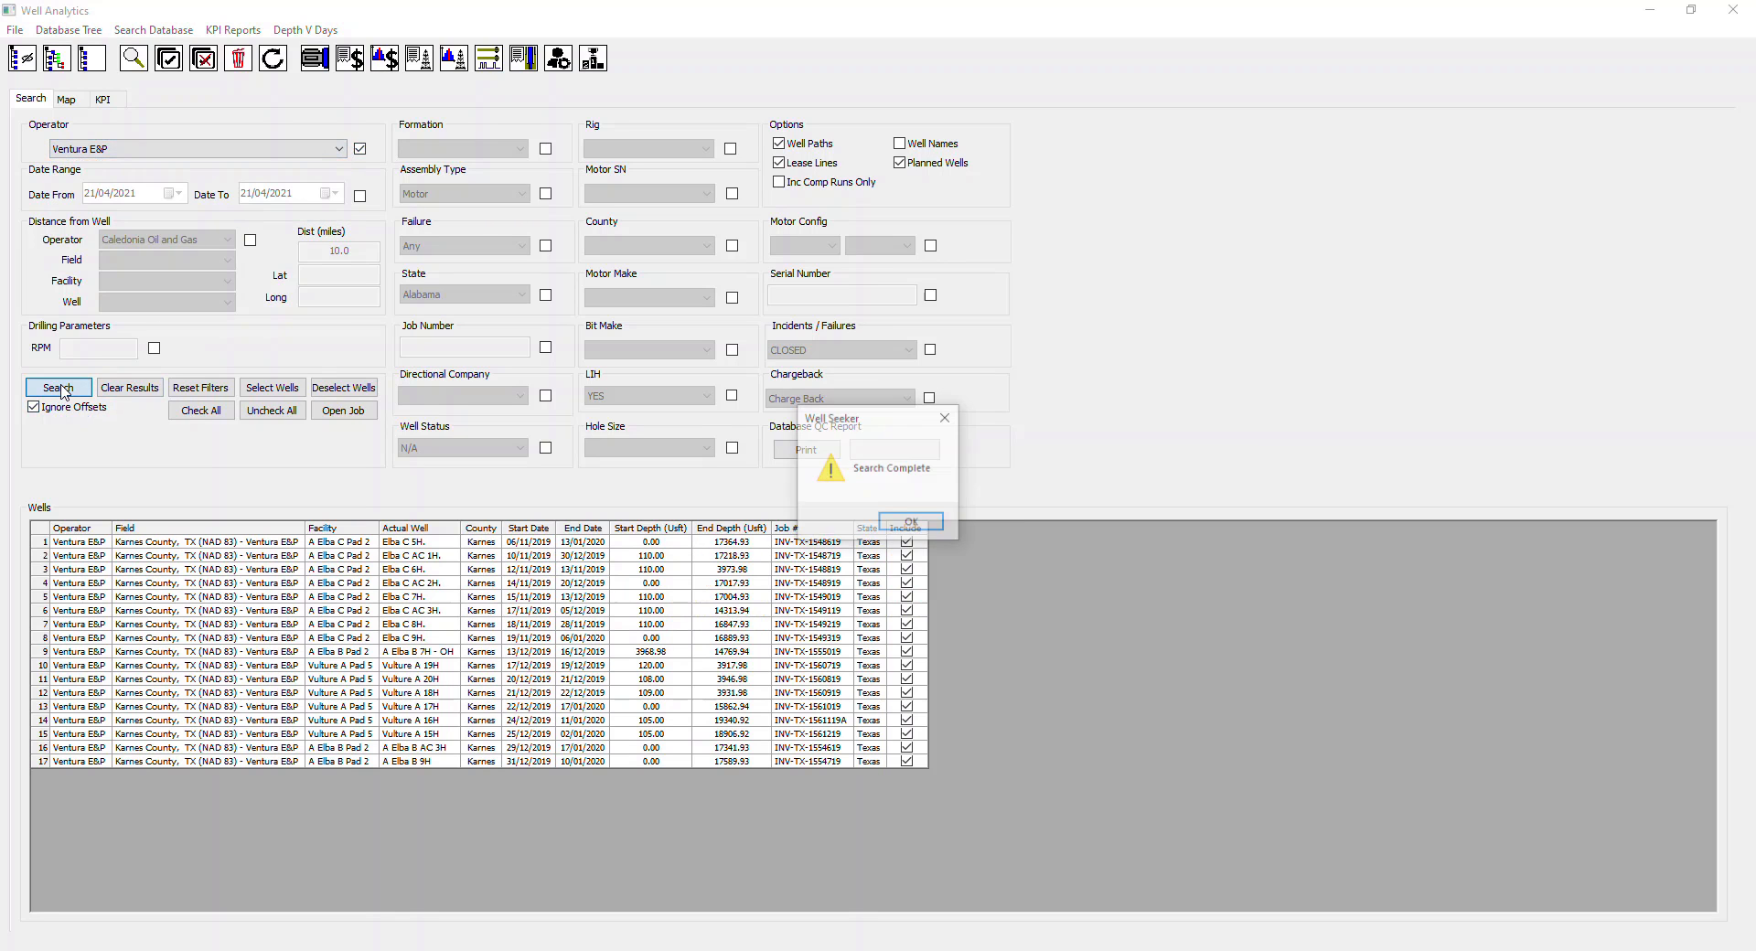
pyautogui.click(909, 522)
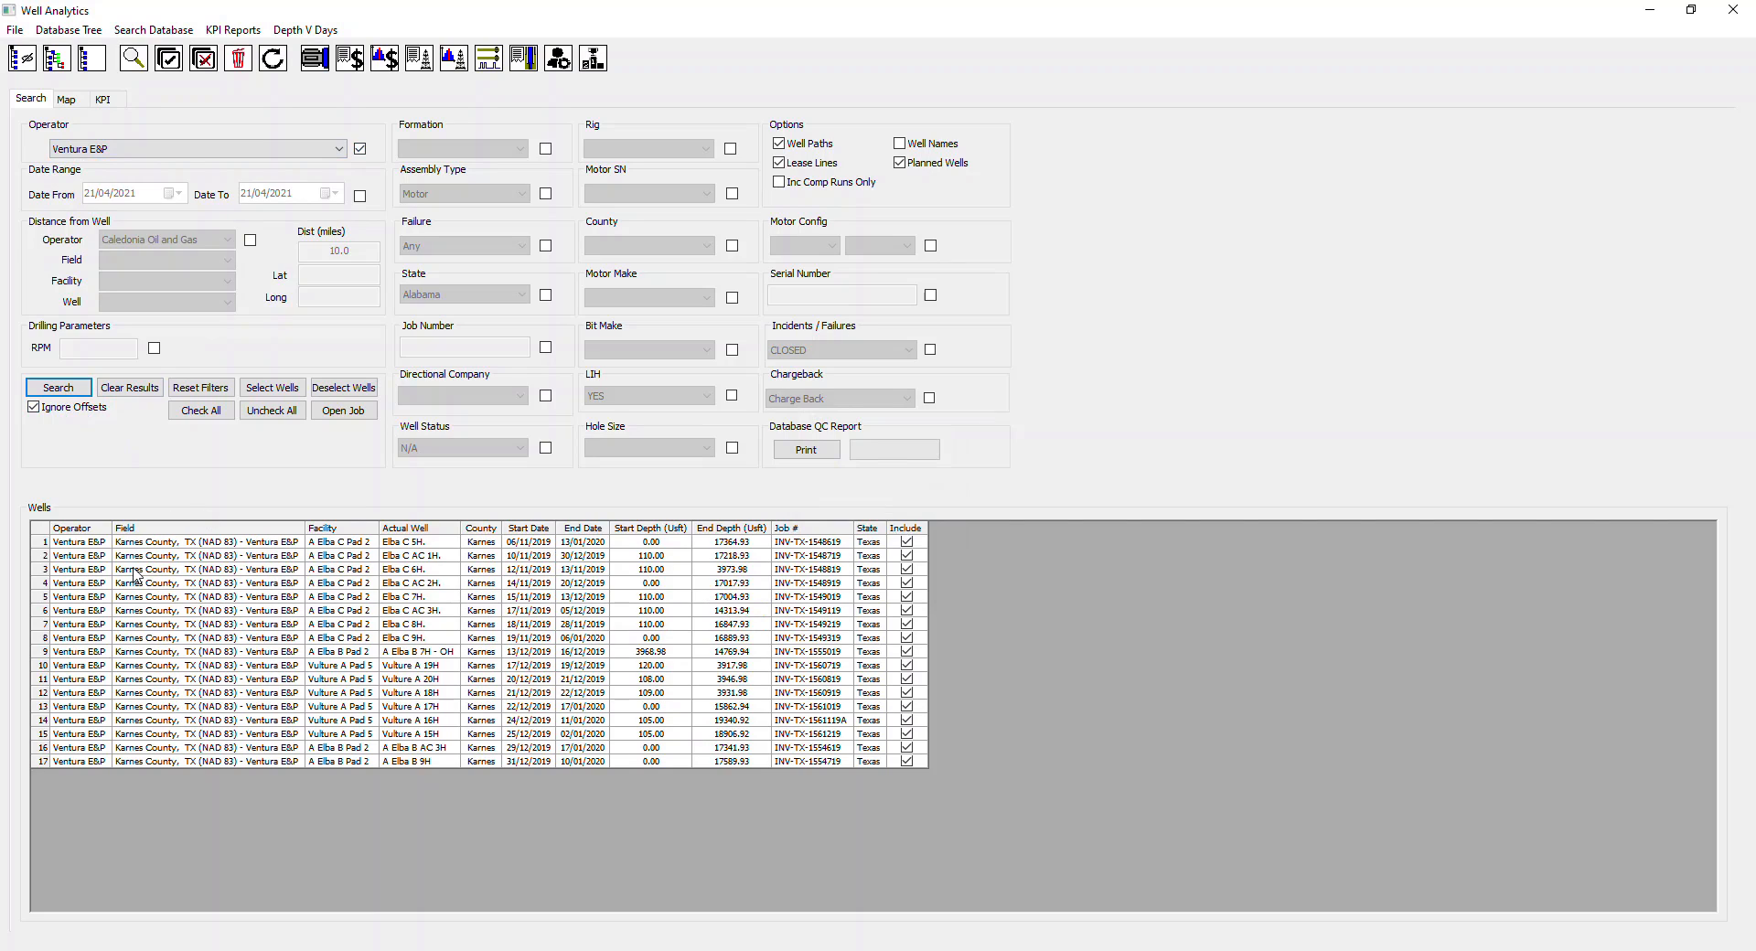
# Step: Generate the Motor KPI report for the wells in the search grid and minimise the resulting spreadsheet
pyautogui.click(233, 31)
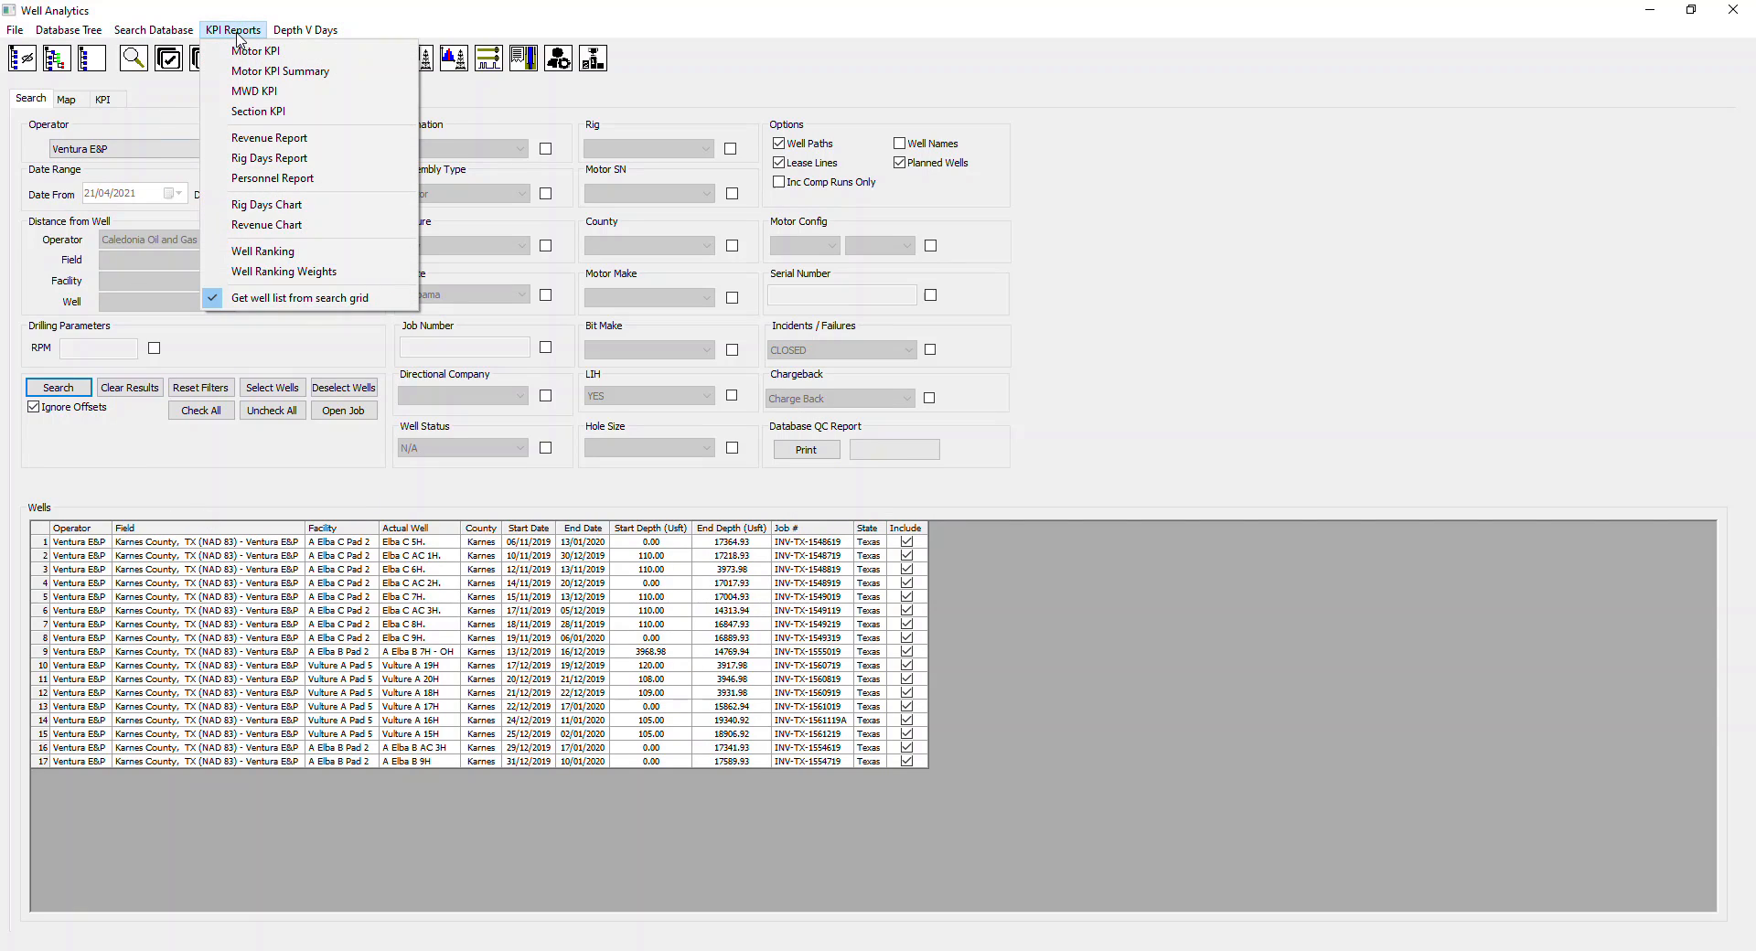
pyautogui.click(241, 50)
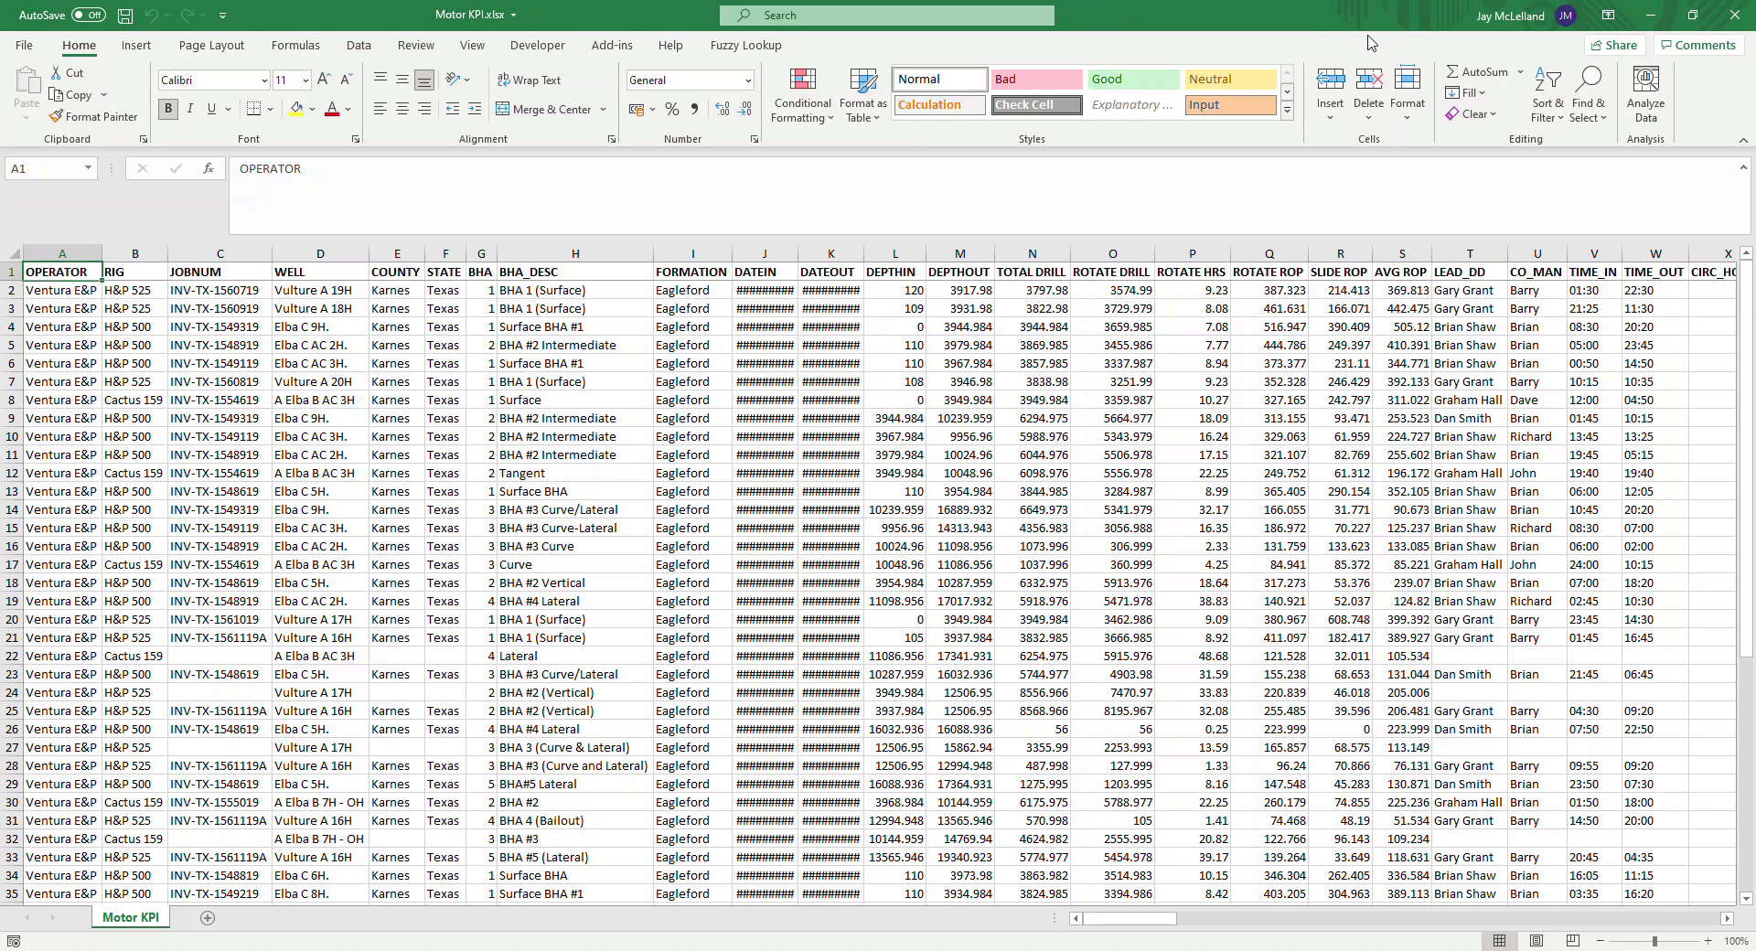
pyautogui.click(1650, 14)
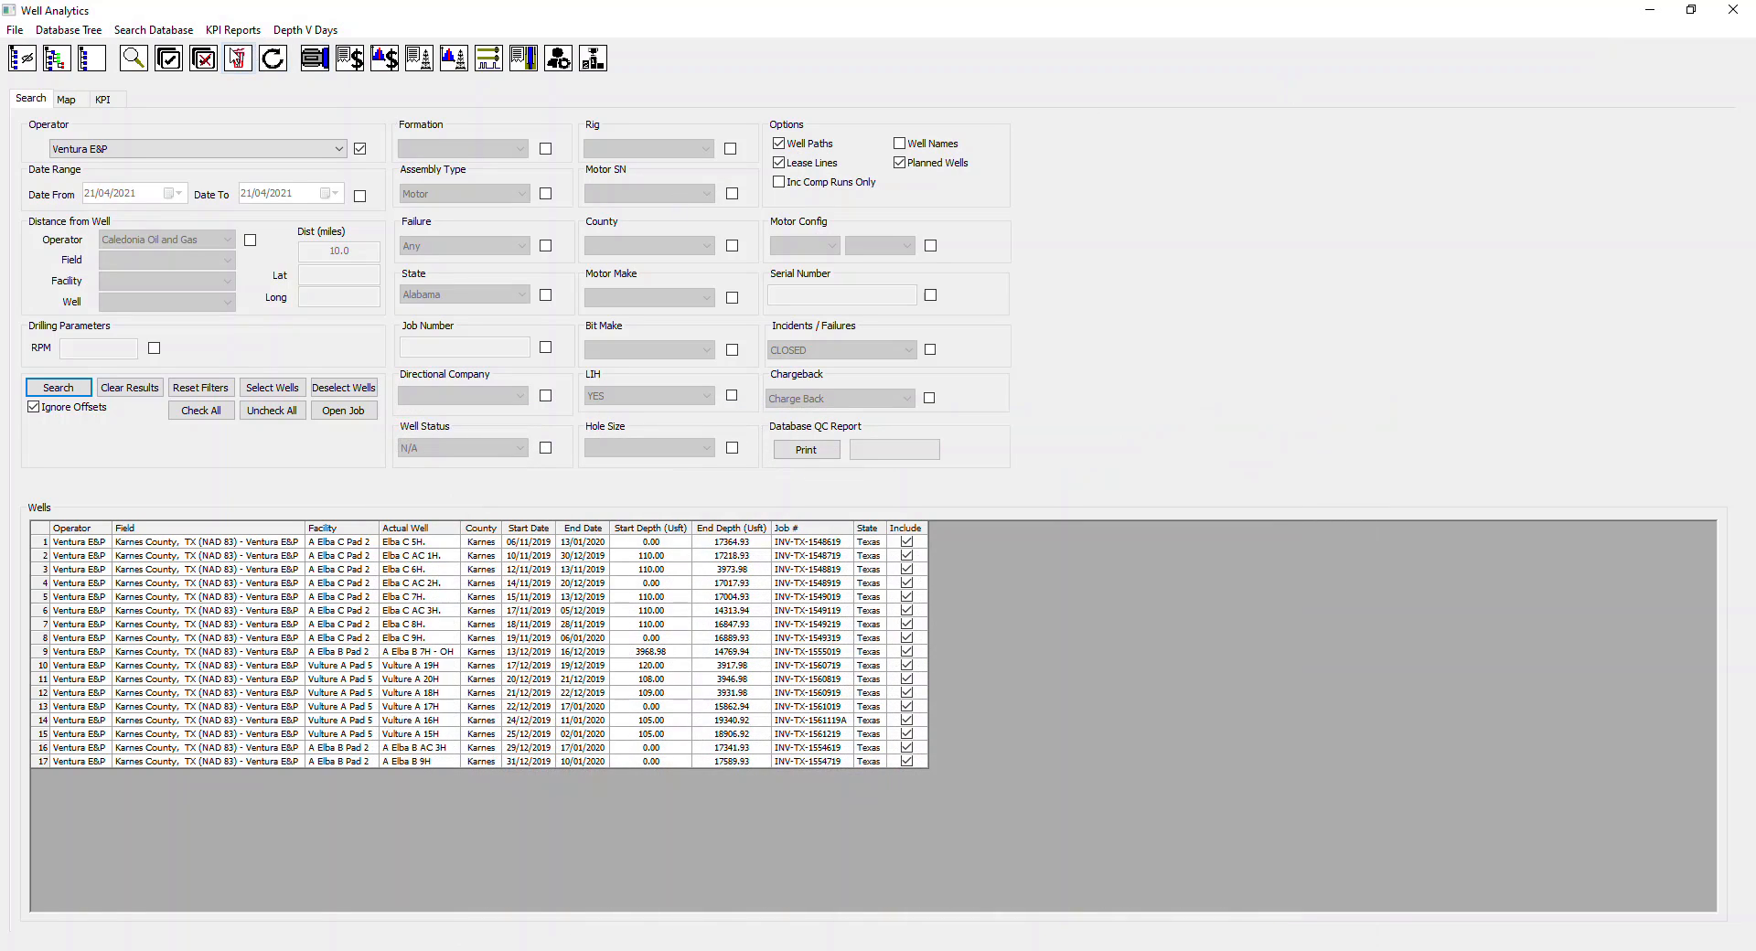
# Step: Show the database tree, review the option that takes the well list from the search grid, and hide the tree
pyautogui.click(27, 64)
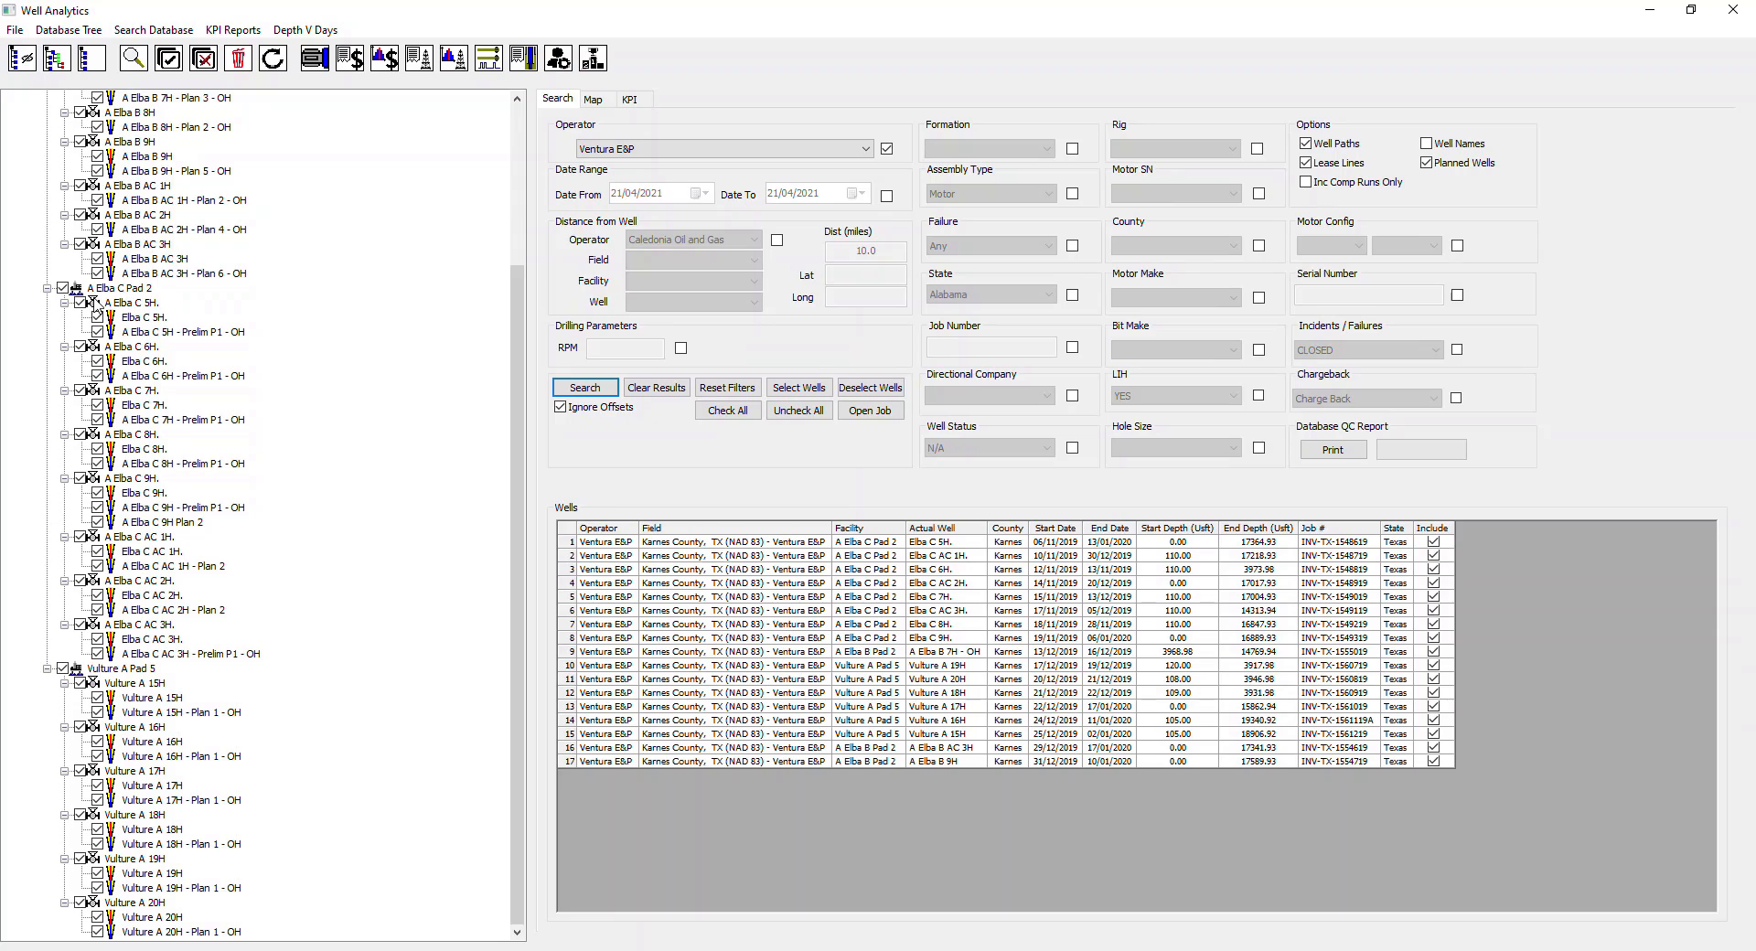
pyautogui.click(233, 30)
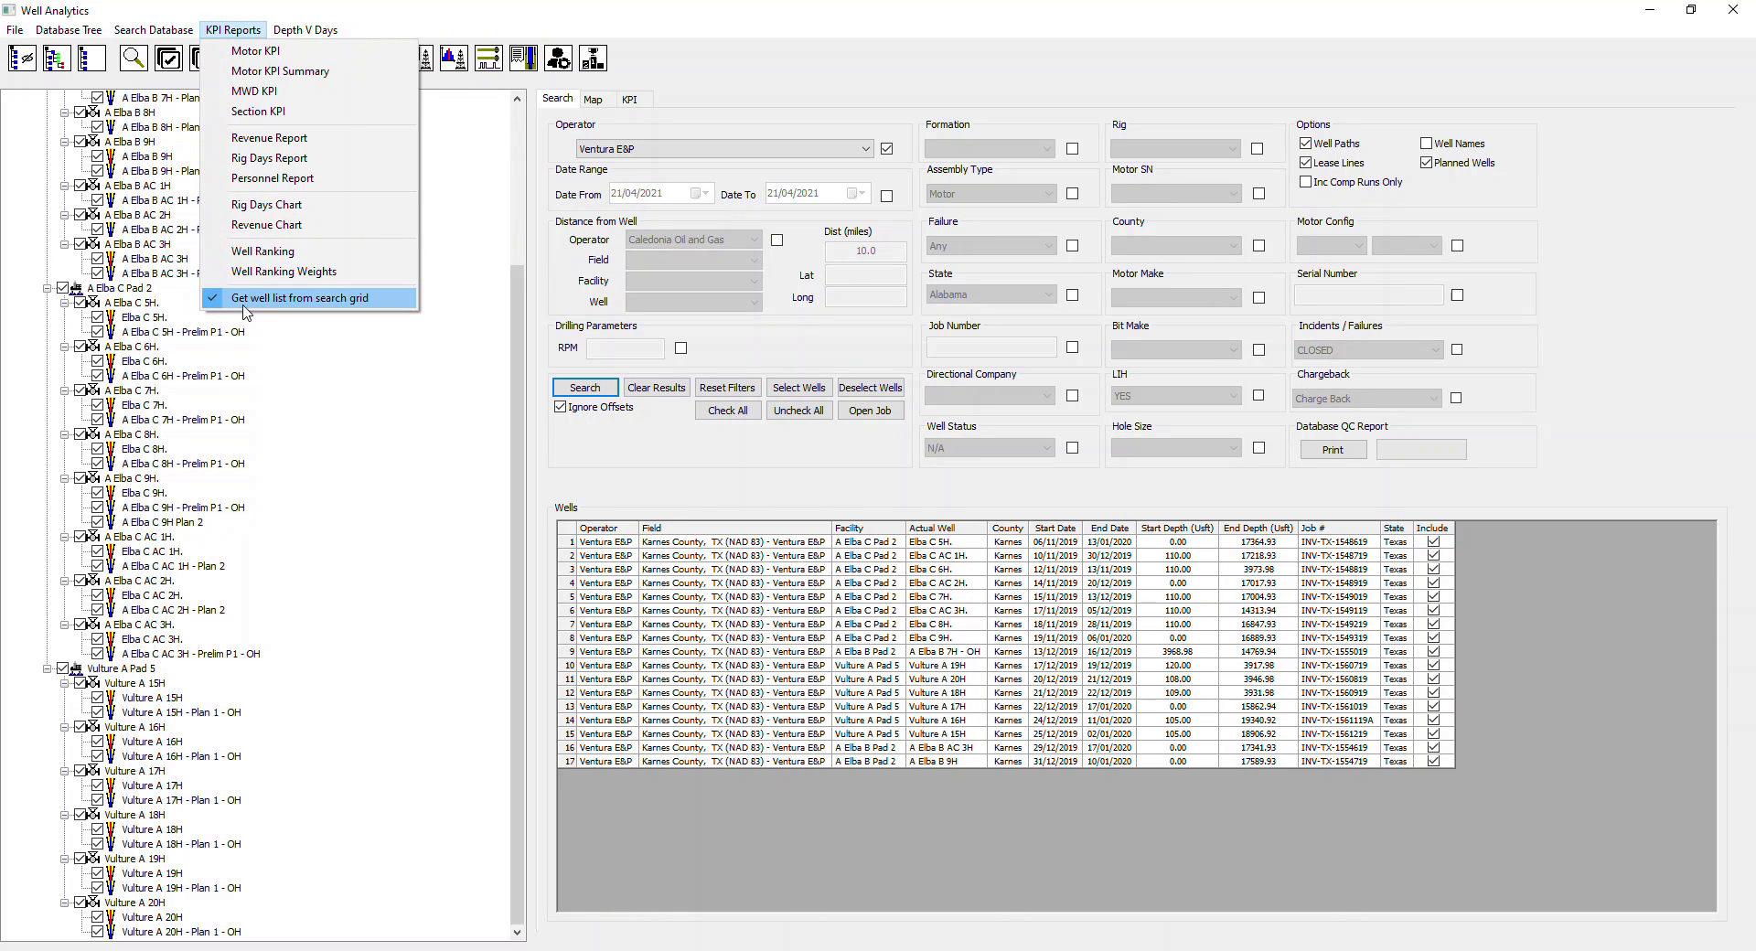
pyautogui.click(28, 64)
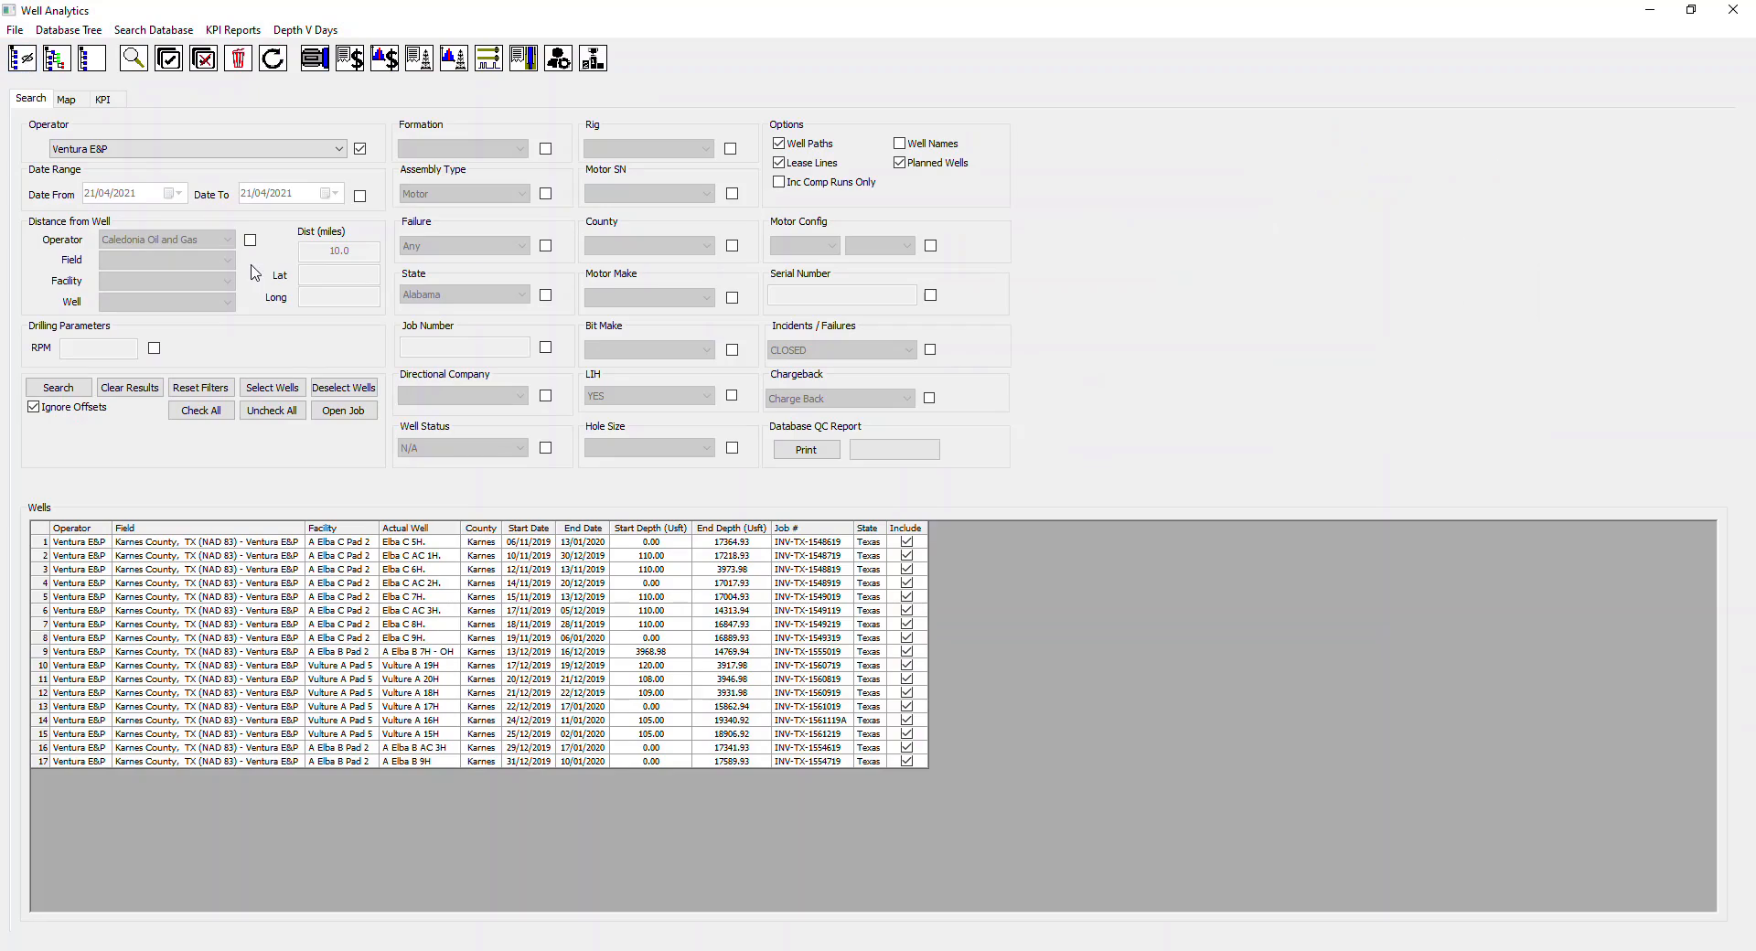
# Step: Examine the Motor KPI spreadsheet's motor and drilling parameter columns and its full list of BHA runs, and close the workbook
pyautogui.click(231, 30)
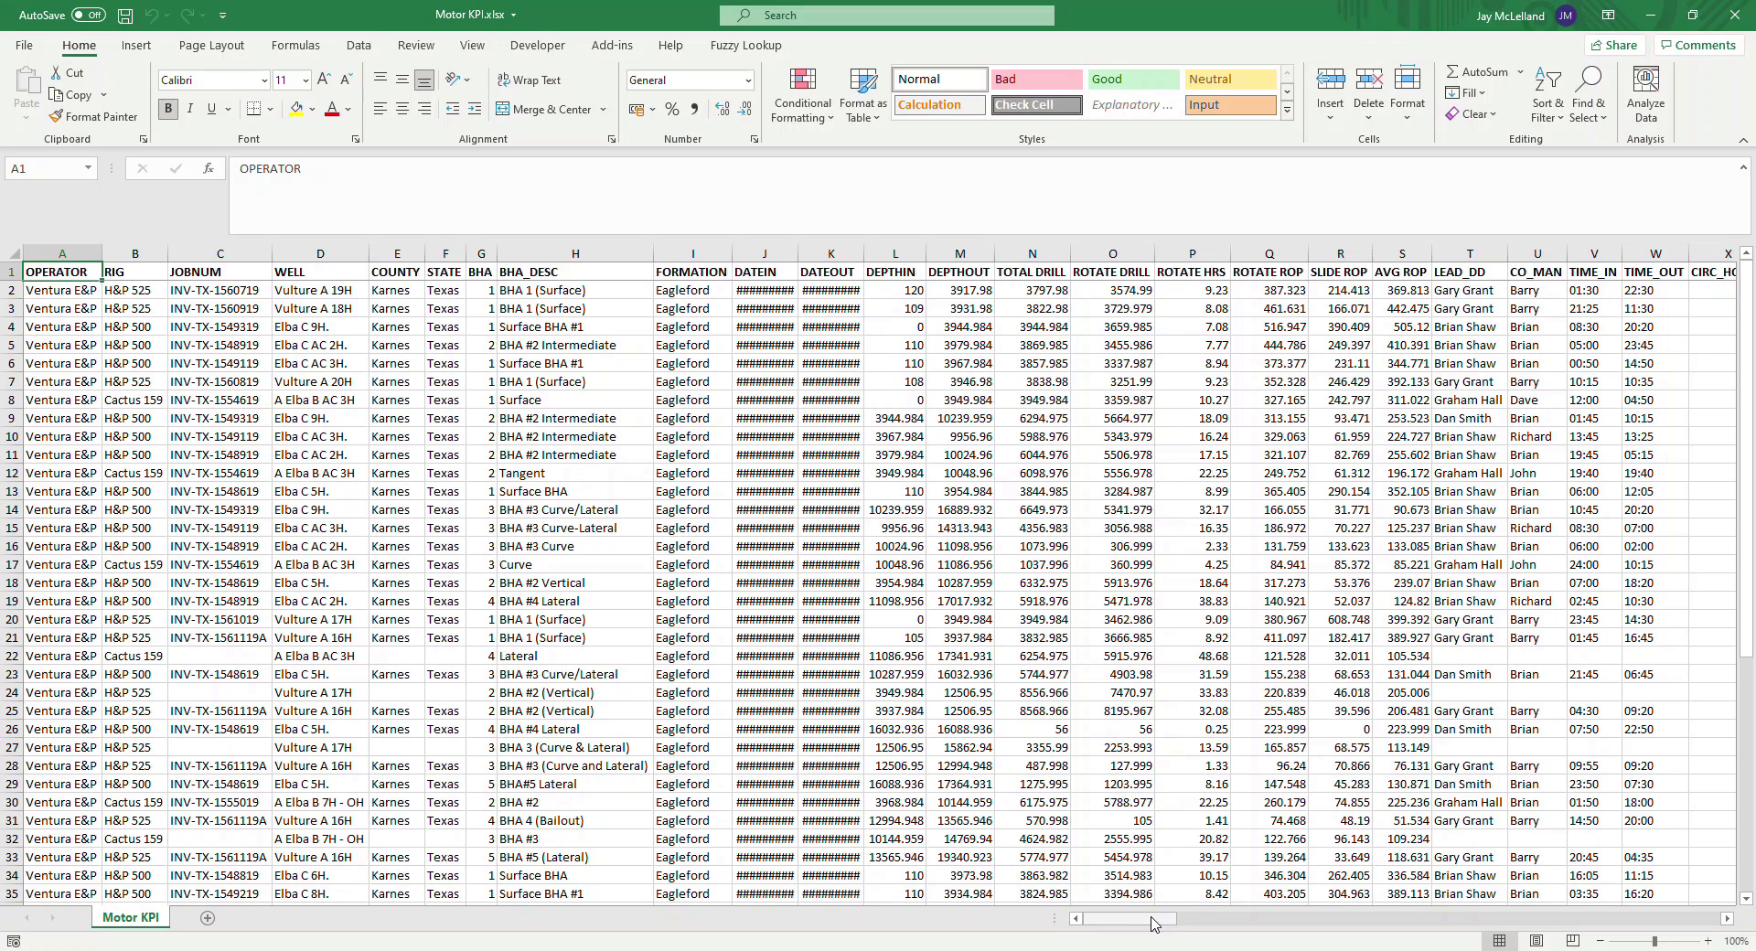
pyautogui.moveTo(1152, 924); pyautogui.dragTo(1145, 928)
pyautogui.moveTo(1154, 925); pyautogui.dragTo(1393, 945)
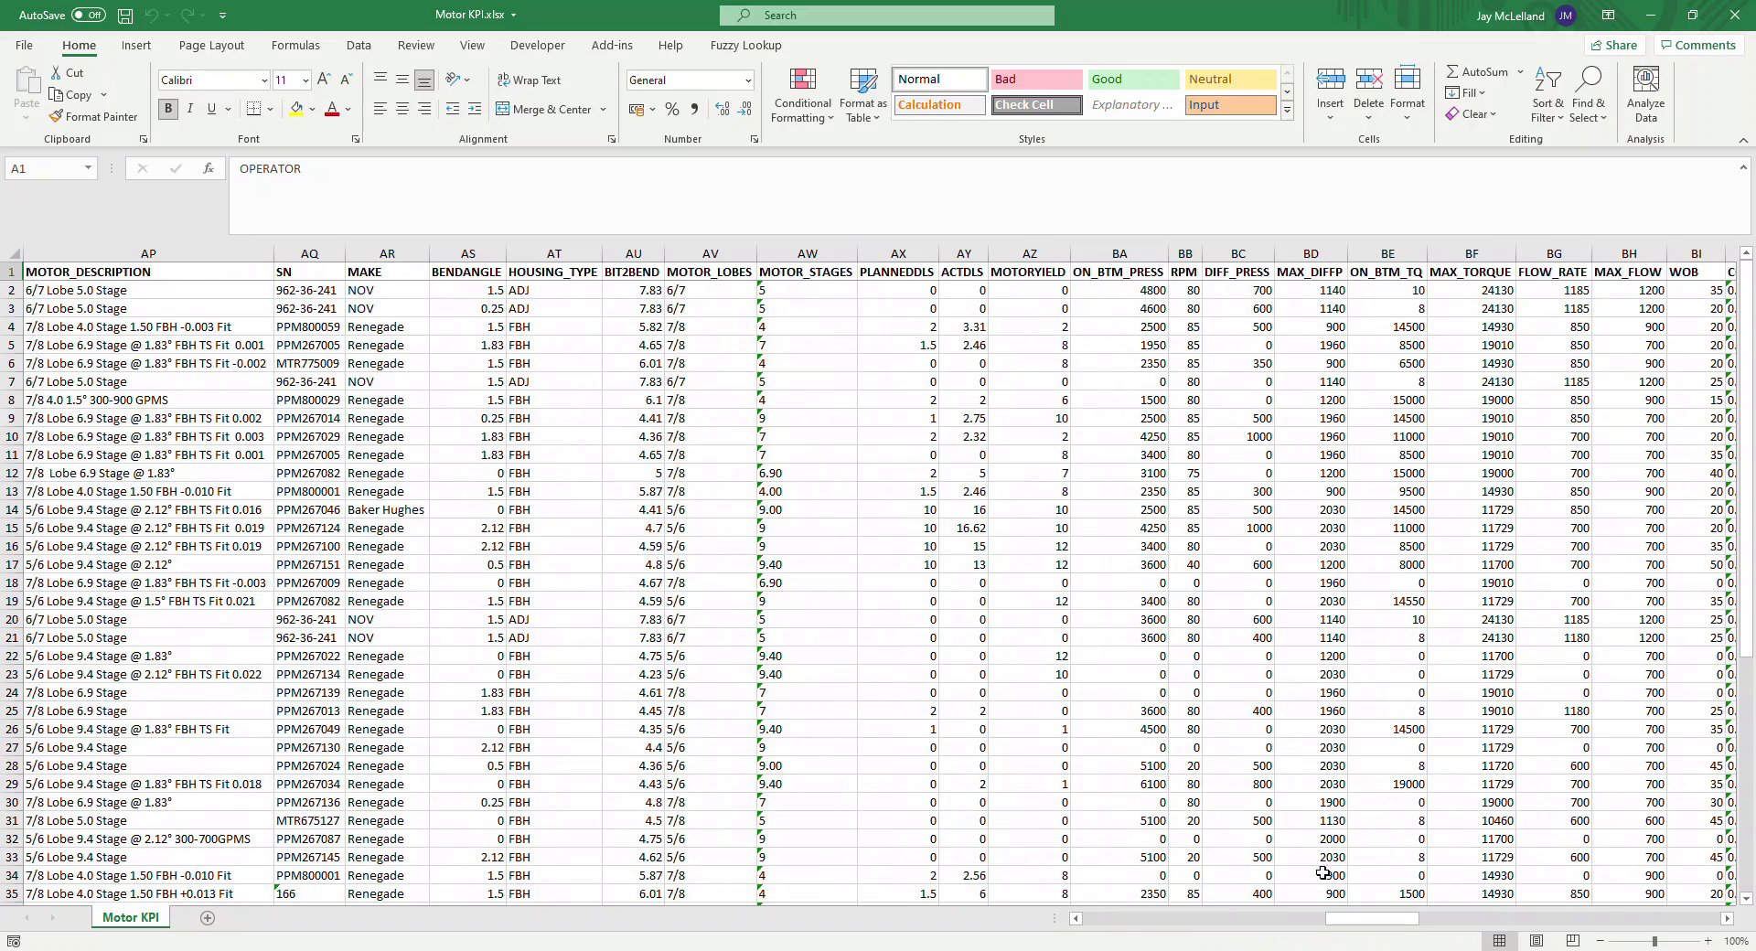
pyautogui.moveTo(1352, 922); pyautogui.dragTo(941, 802)
pyautogui.scroll(-12, 457, 548)
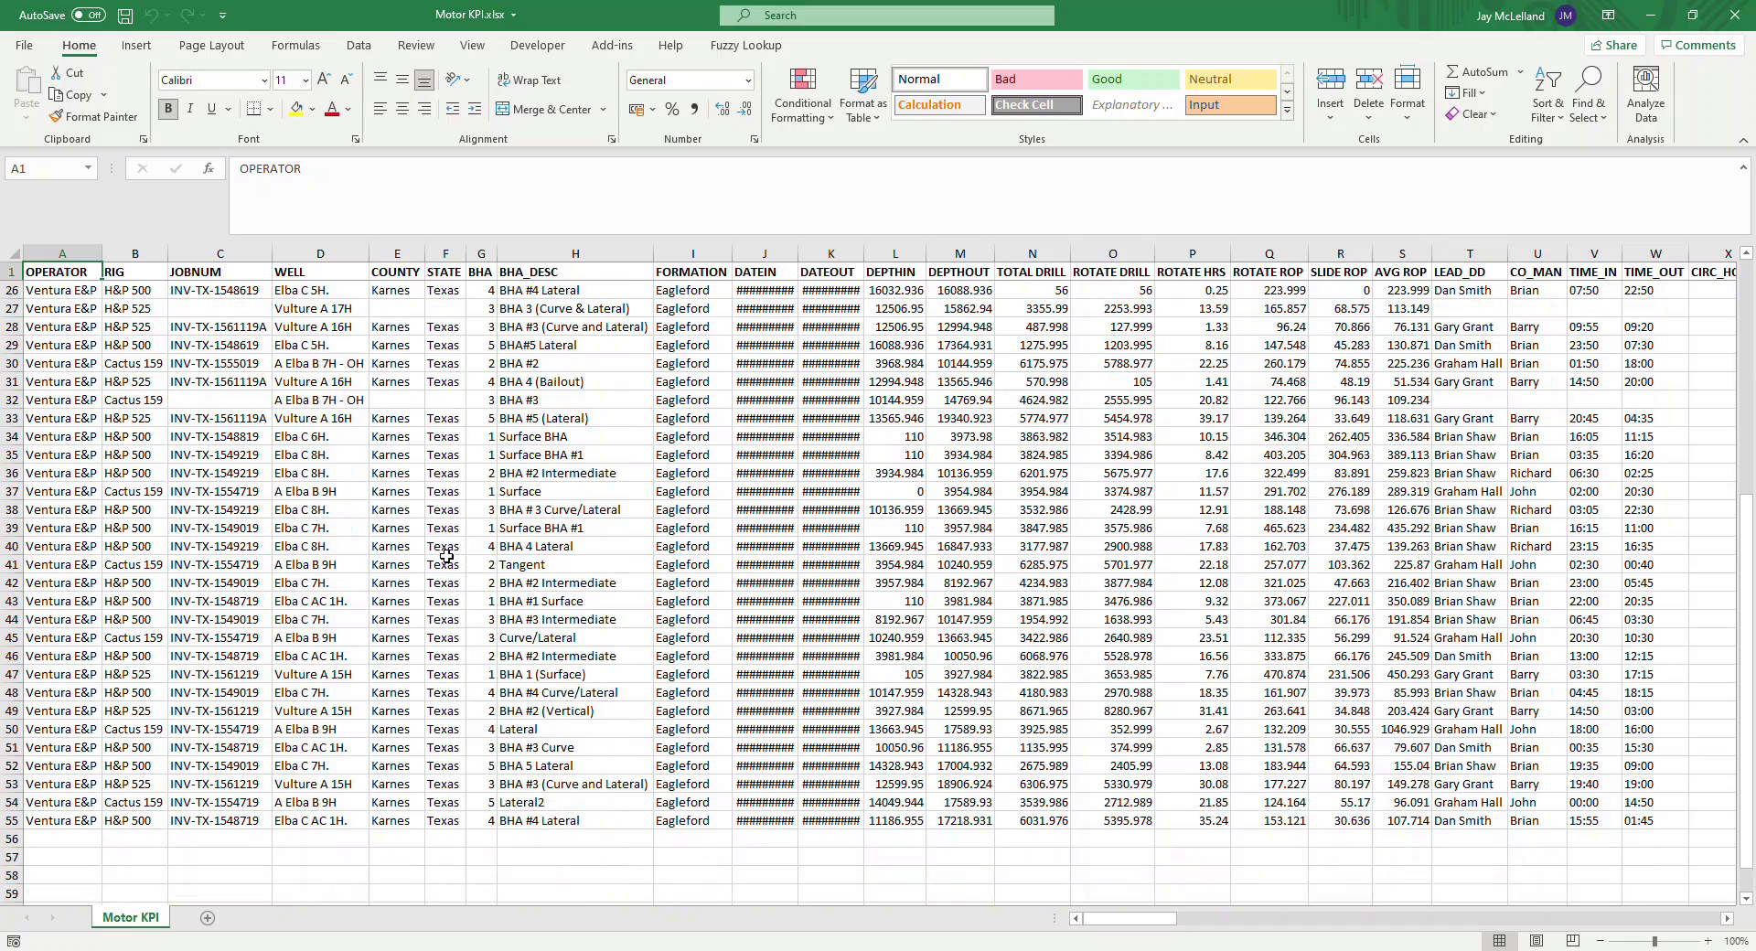
pyautogui.scroll(12, 440, 559)
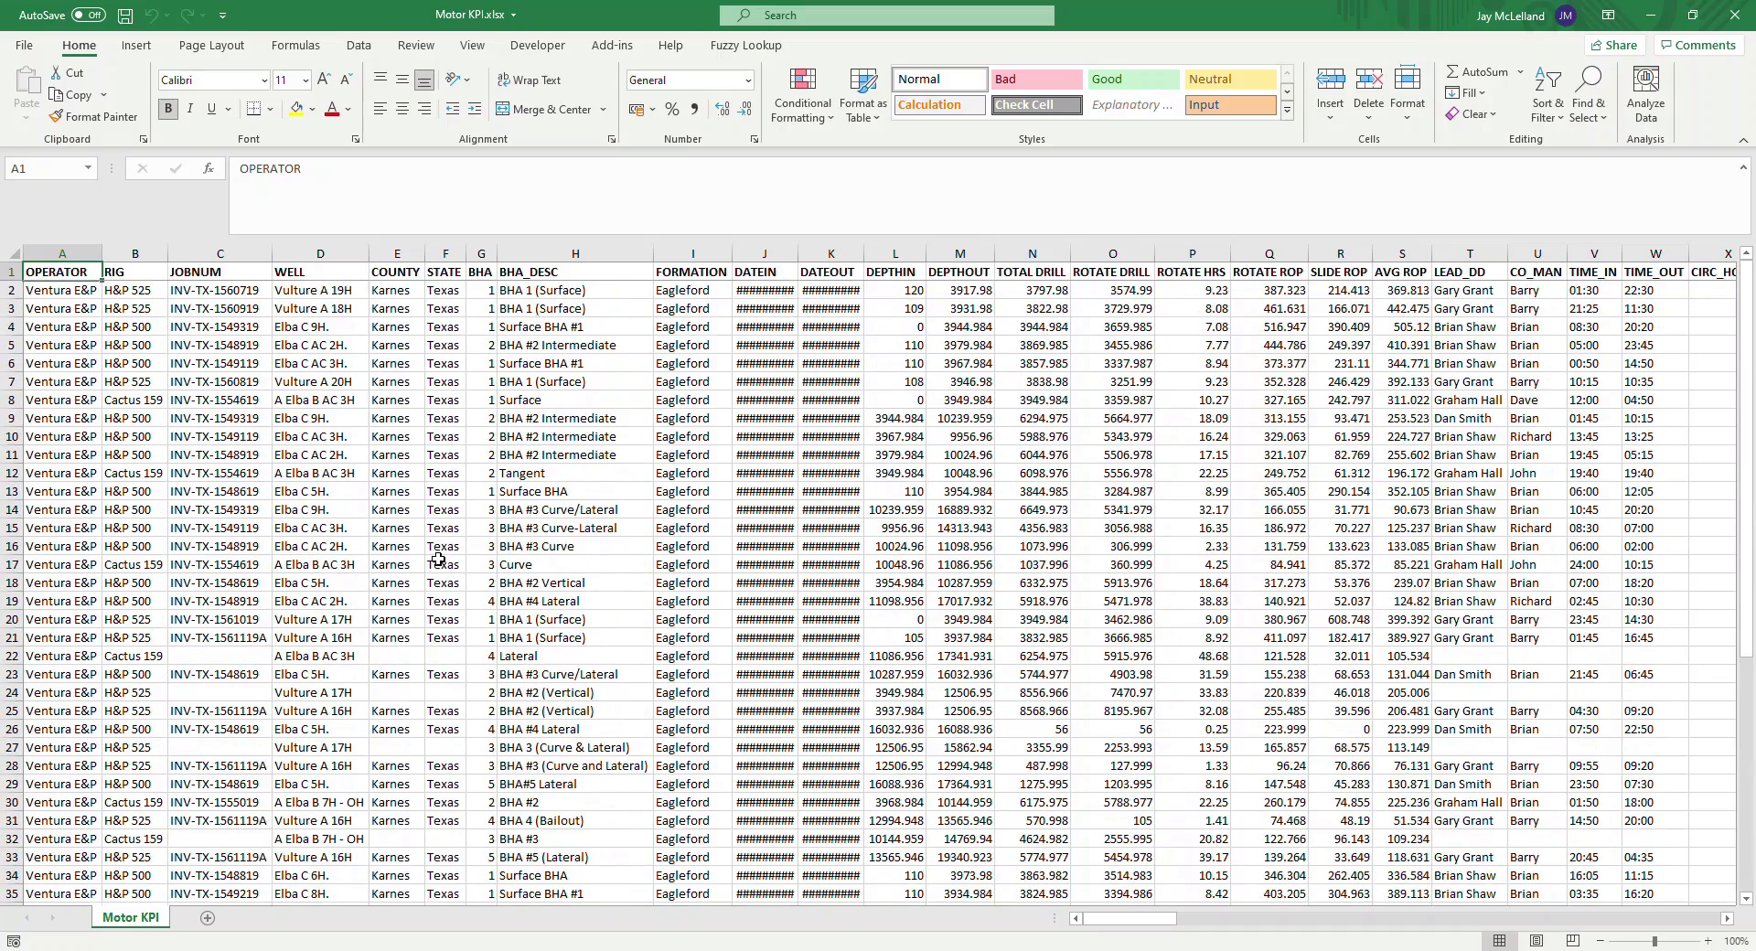
pyautogui.click(1736, 14)
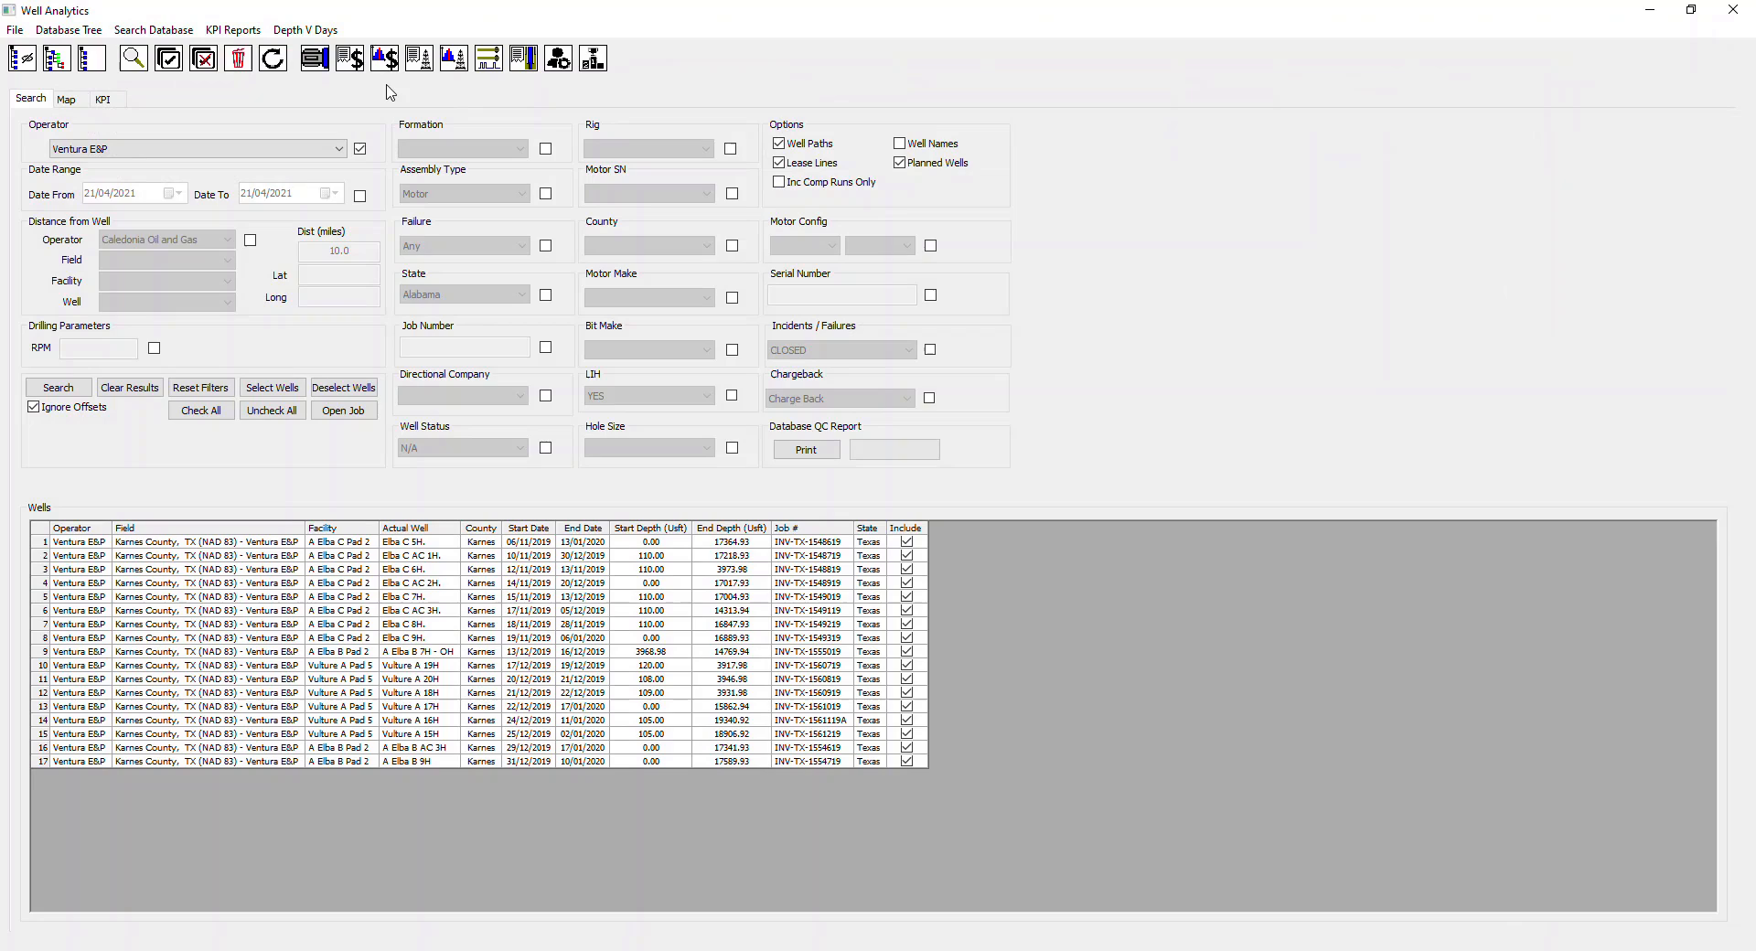
# Step: Generate the Motor KPI Summary report and examine its motor statistics for each manufacturer
pyautogui.click(233, 30)
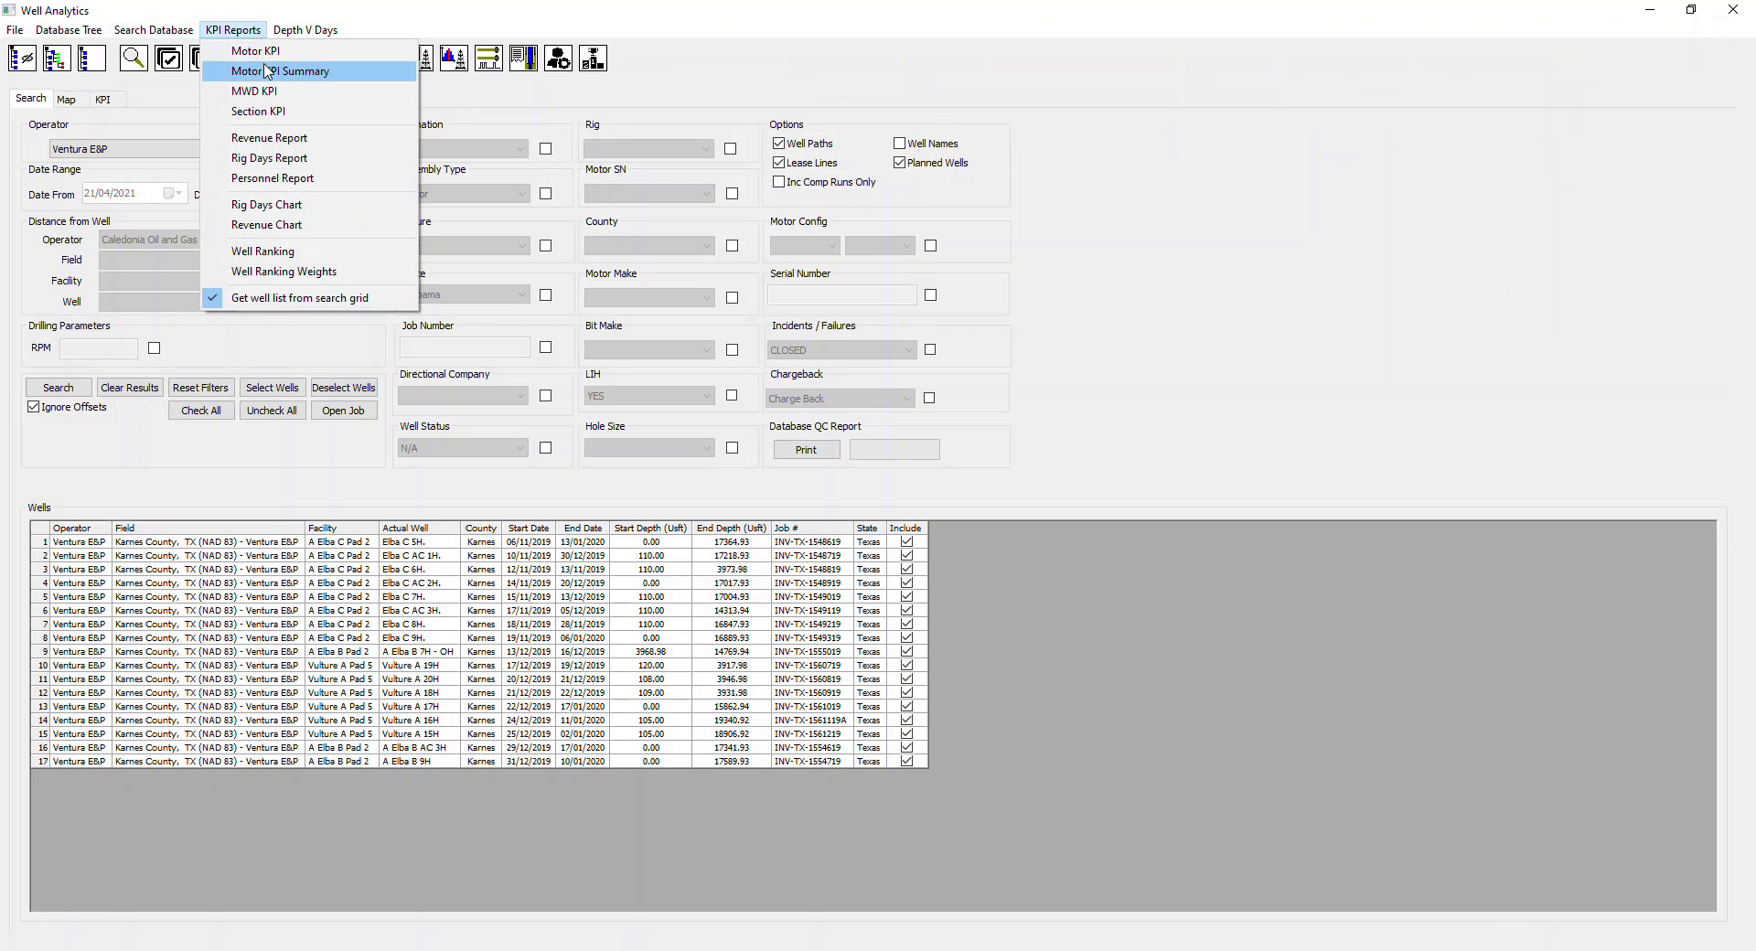
pyautogui.click(265, 65)
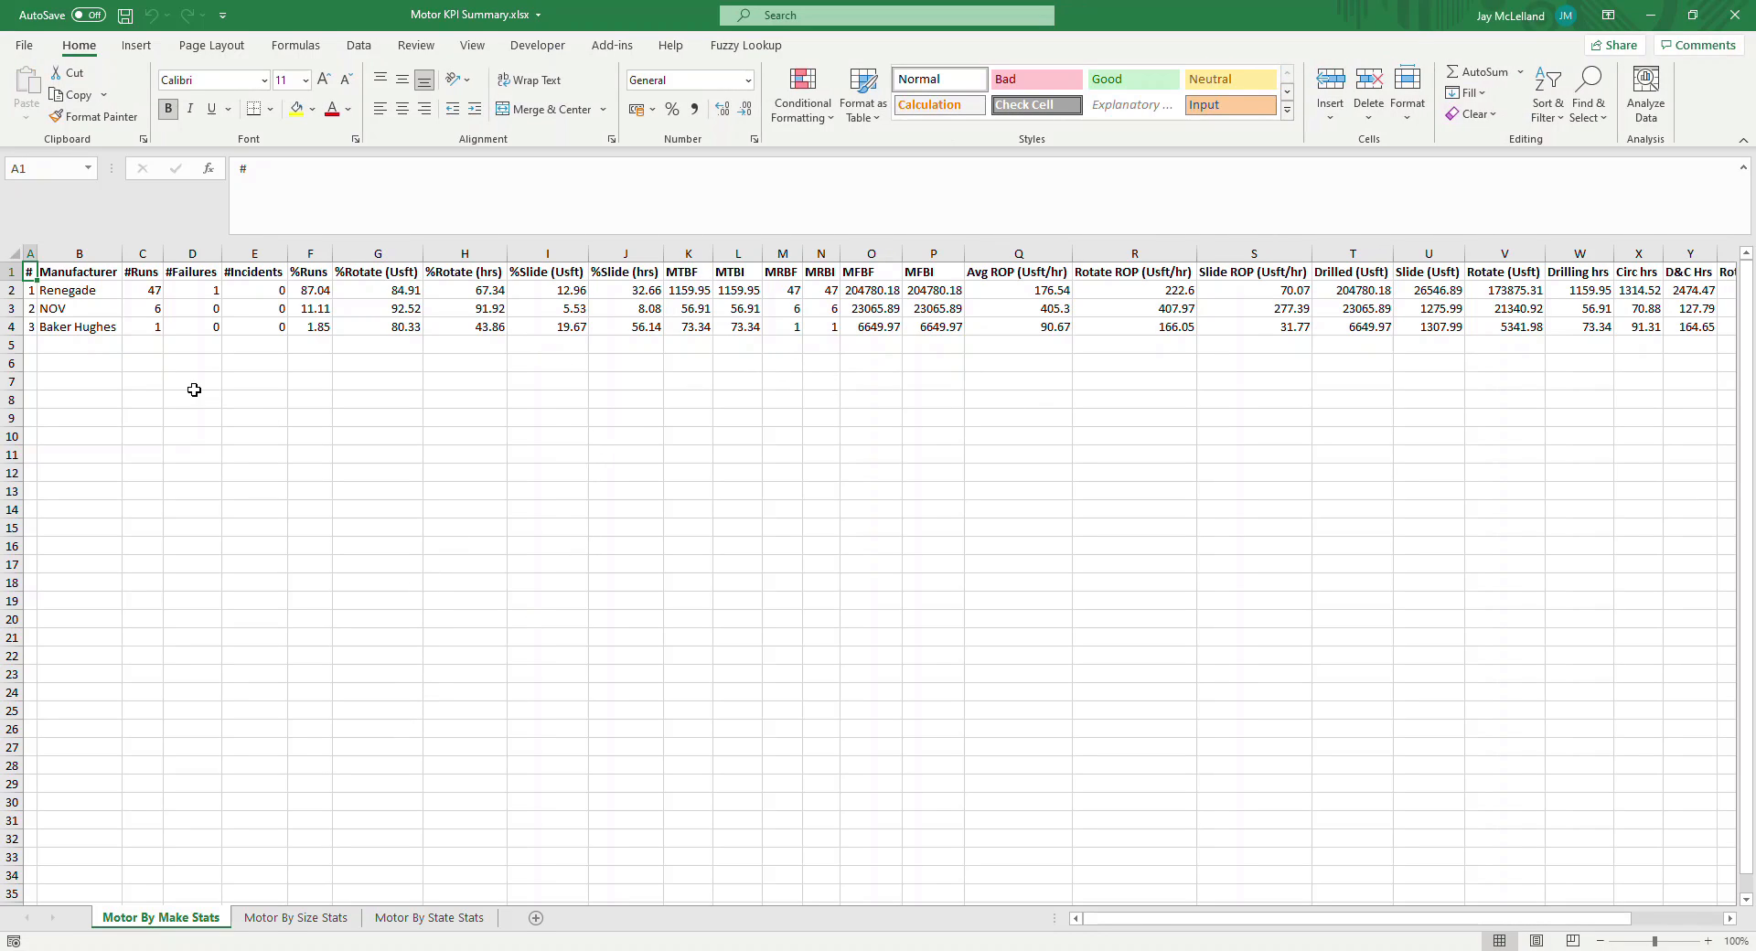
pyautogui.click(88, 293)
pyautogui.click(83, 310)
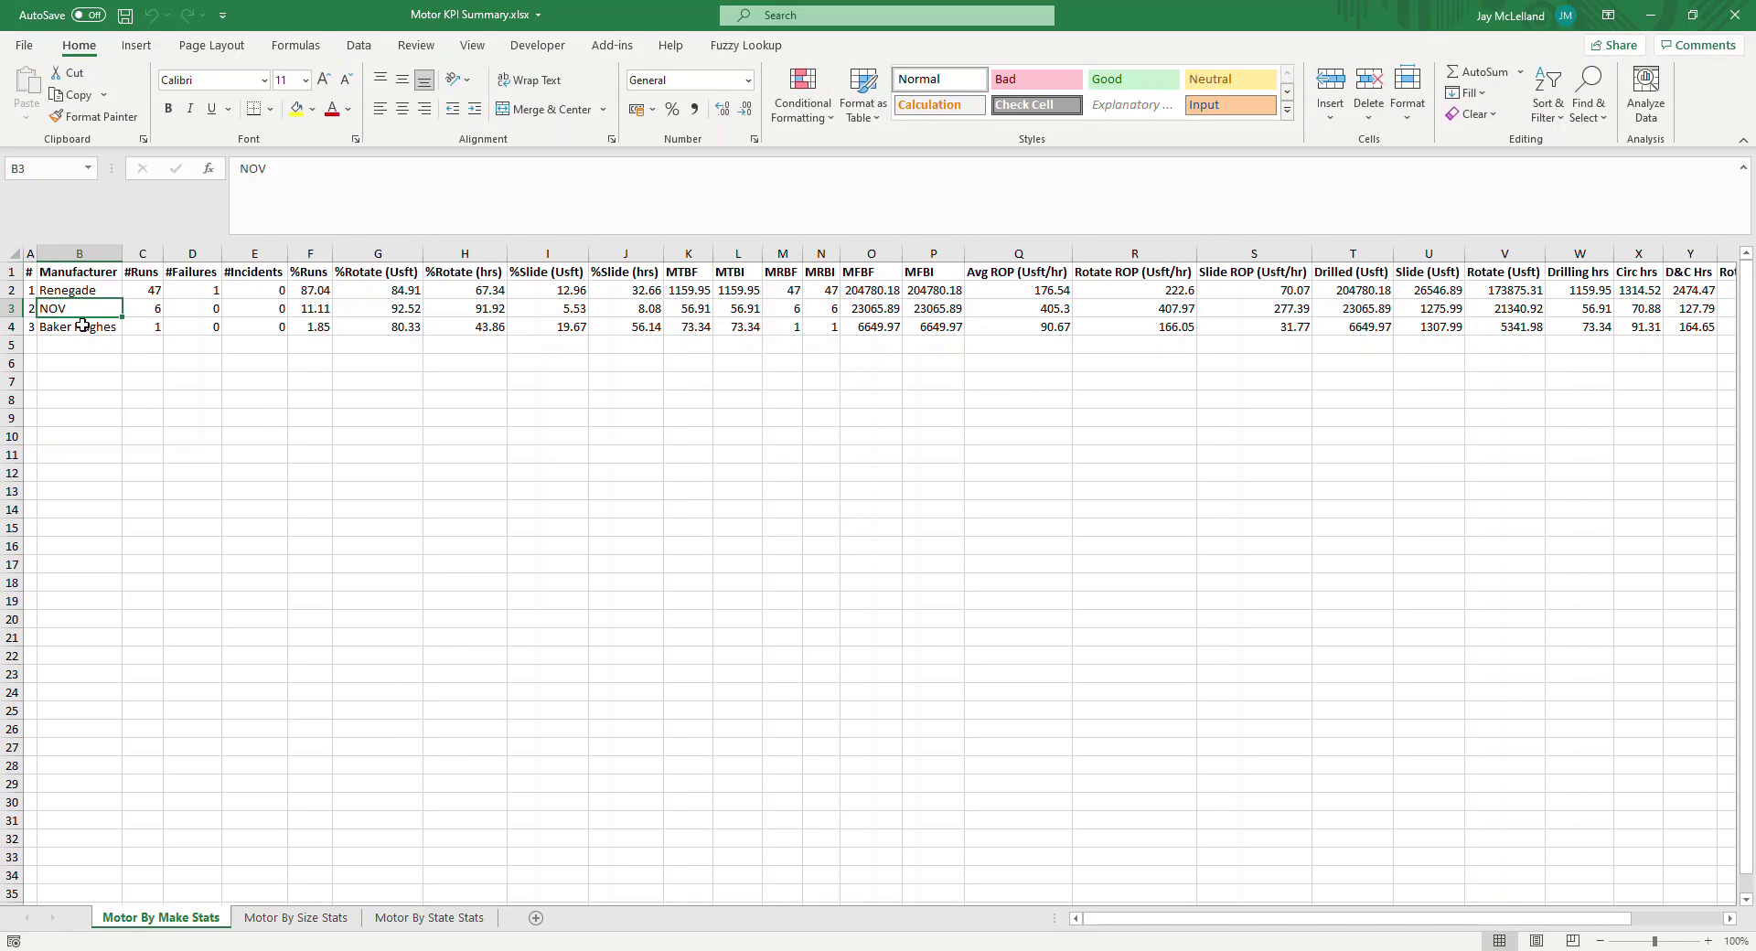
pyautogui.click(83, 328)
pyautogui.click(90, 295)
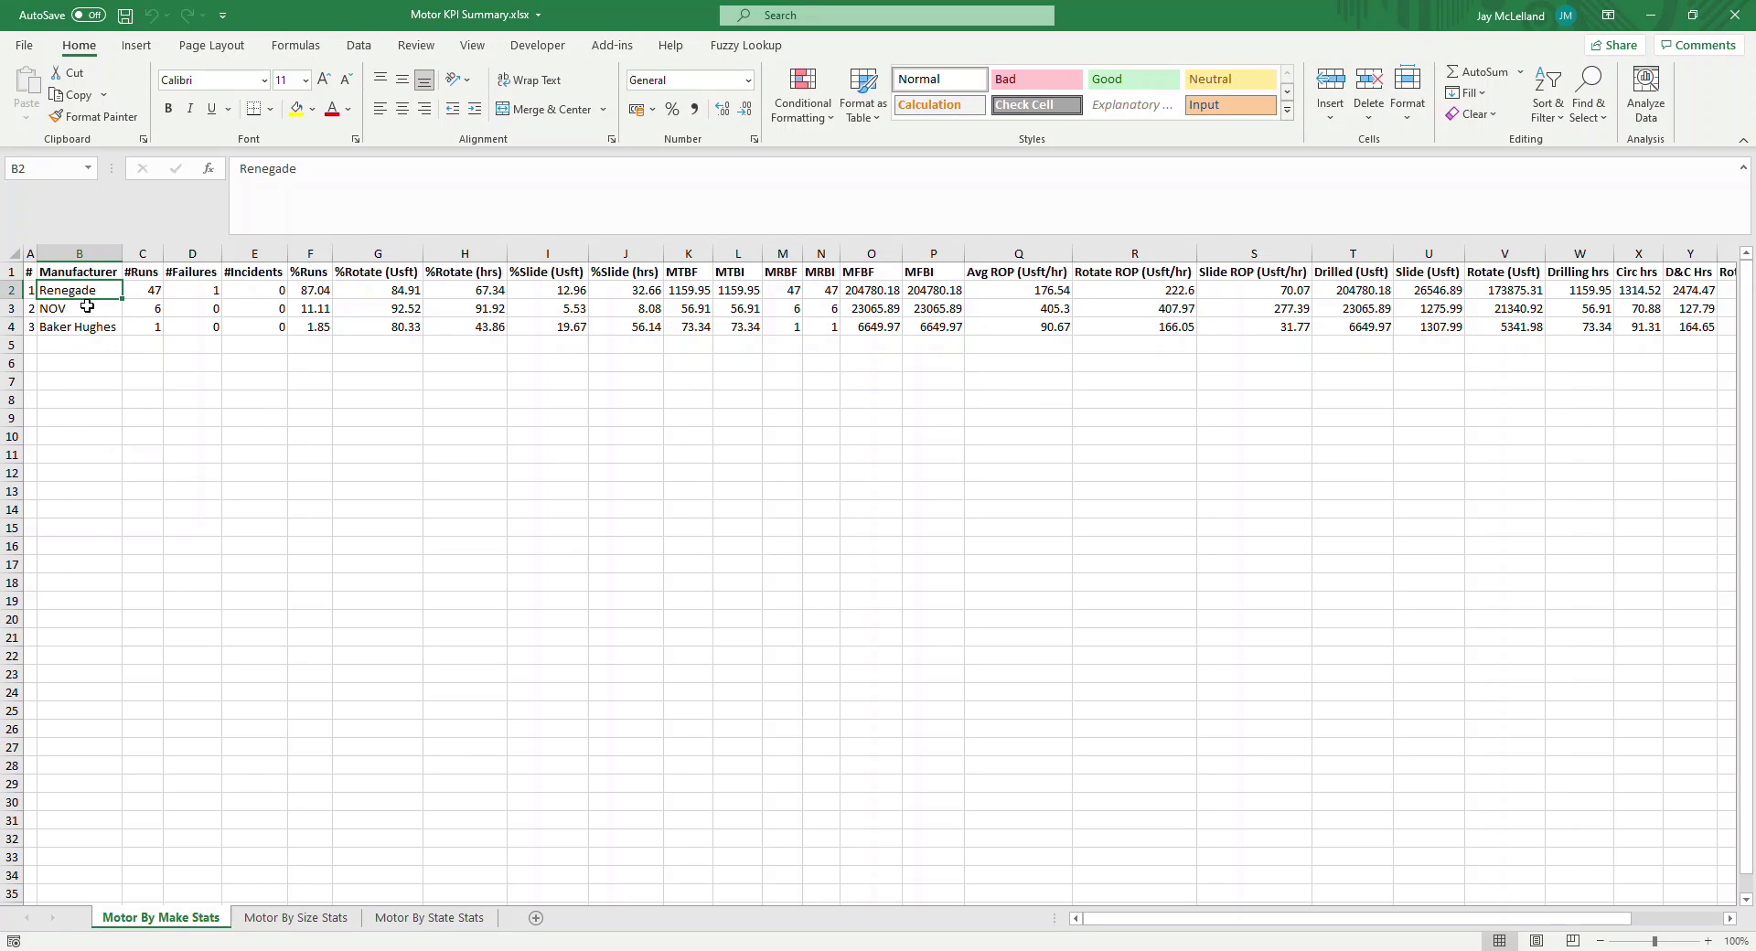
pyautogui.click(87, 306)
pyautogui.click(86, 338)
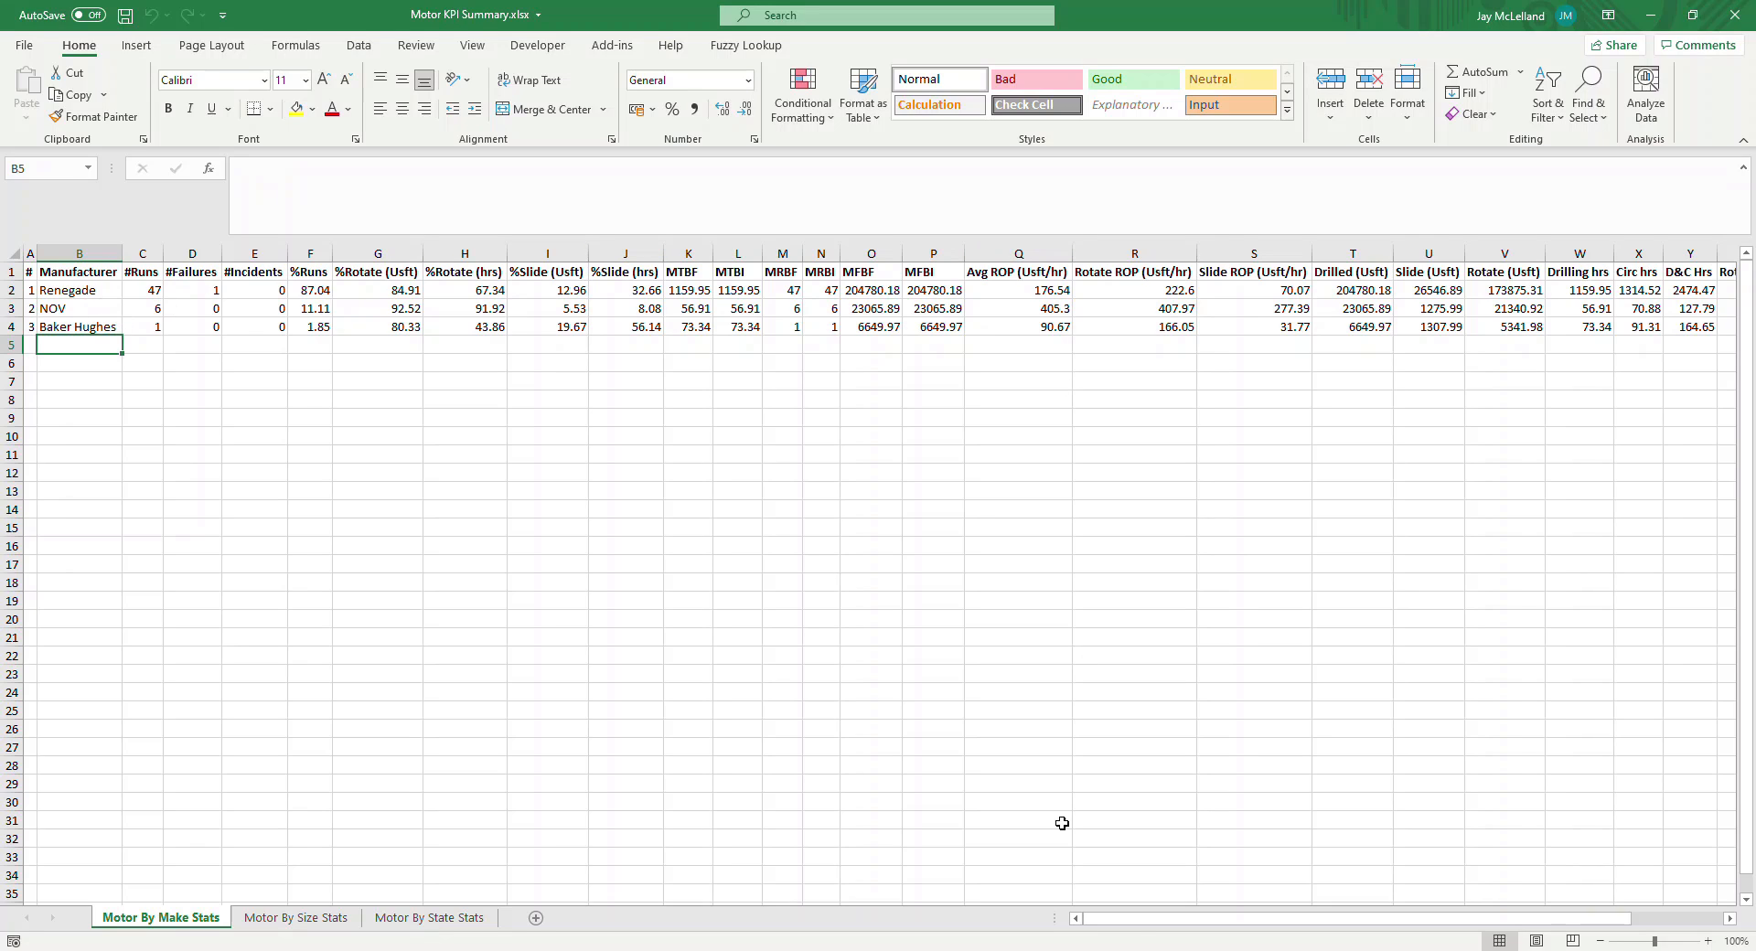
# Step: Review the motor statistics by size and by state, and close the Motor KPI Summary workbook
pyautogui.moveTo(1193, 935)
pyautogui.mouseDown()
pyautogui.moveTo(1390, 931)
pyautogui.moveTo(1179, 933)
pyautogui.mouseUp()
pyautogui.click(288, 917)
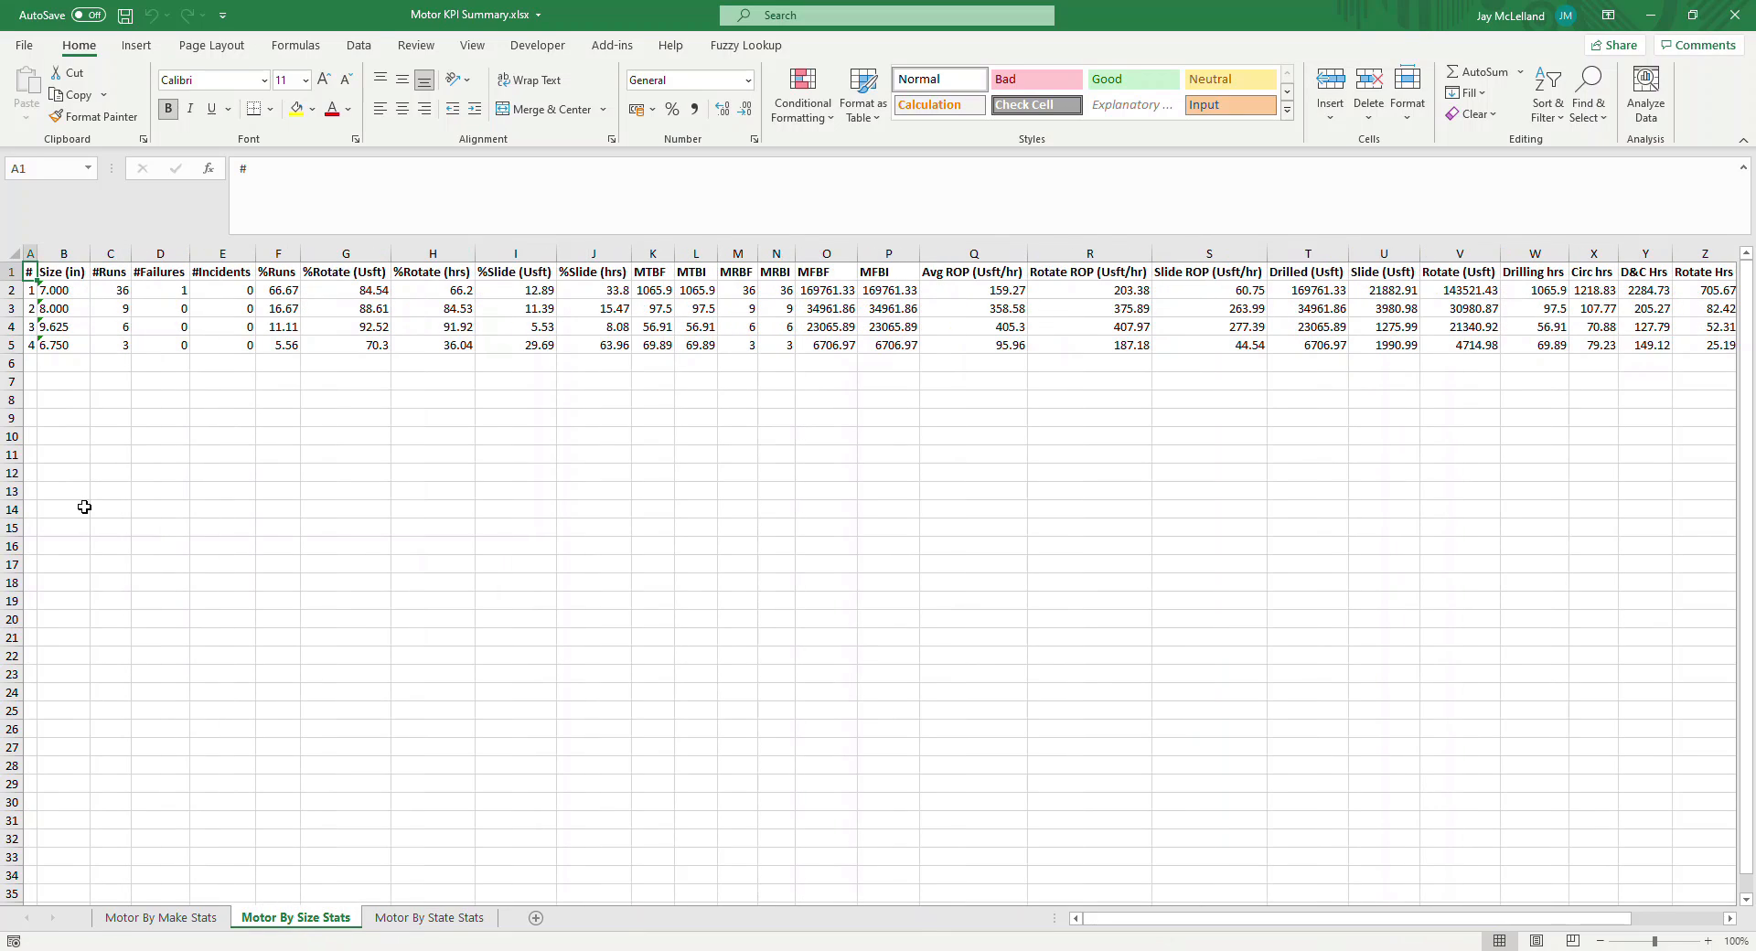
pyautogui.click(437, 917)
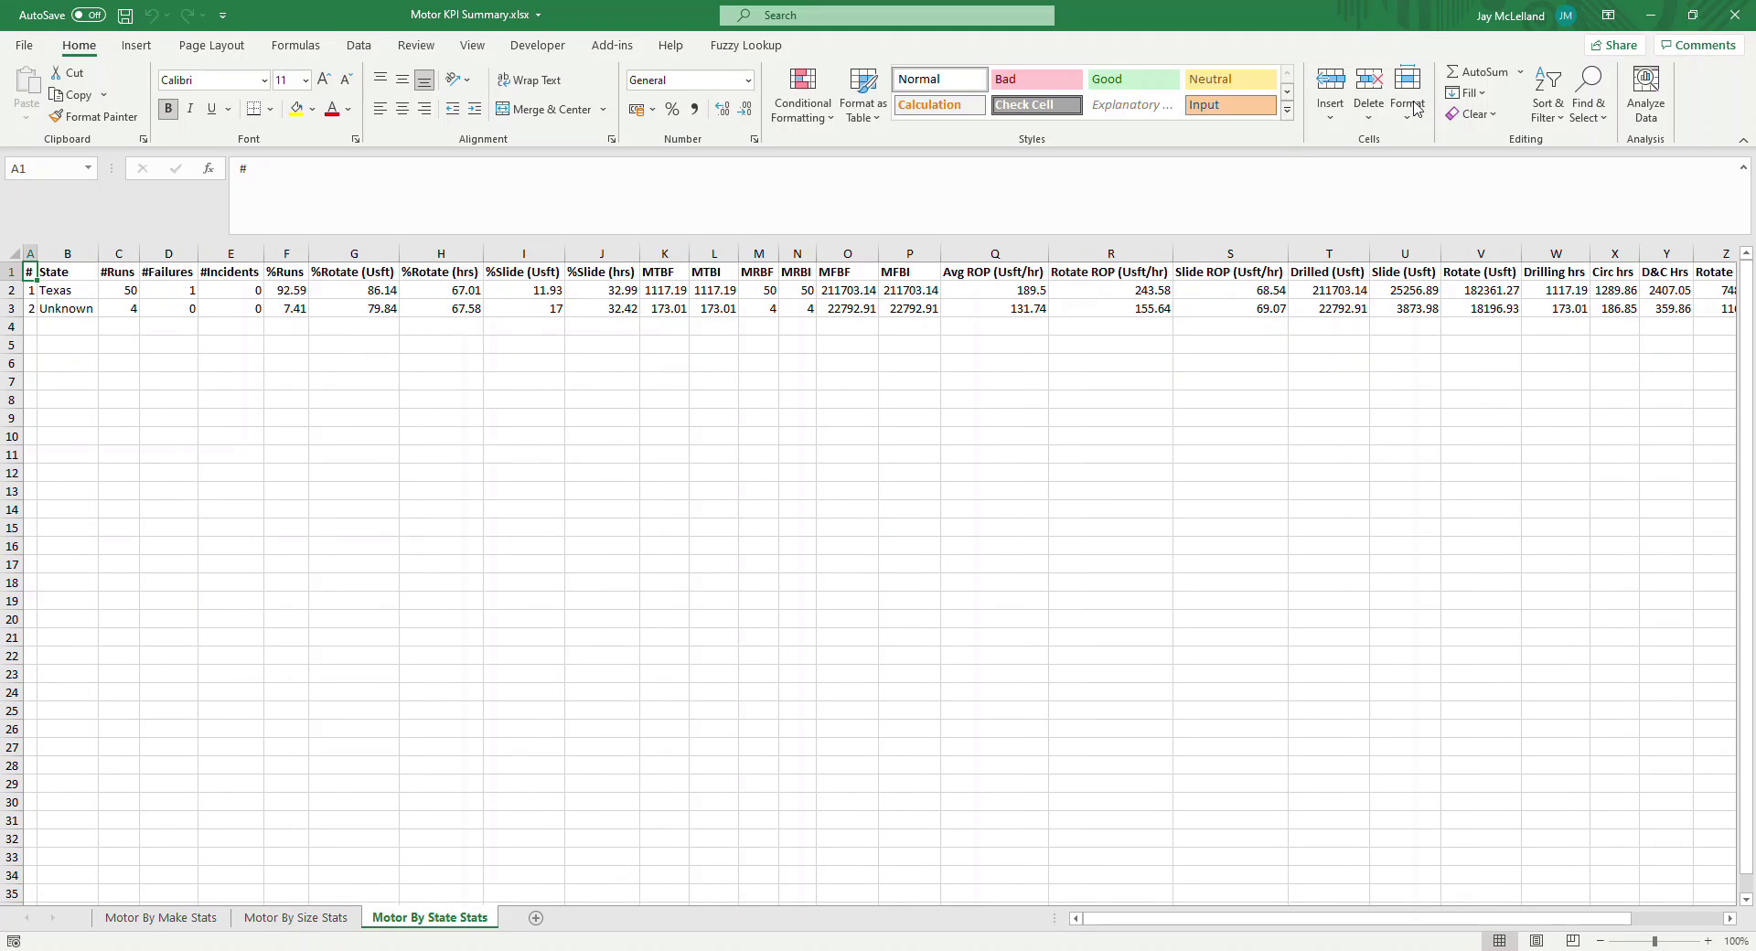
pyautogui.click(1735, 15)
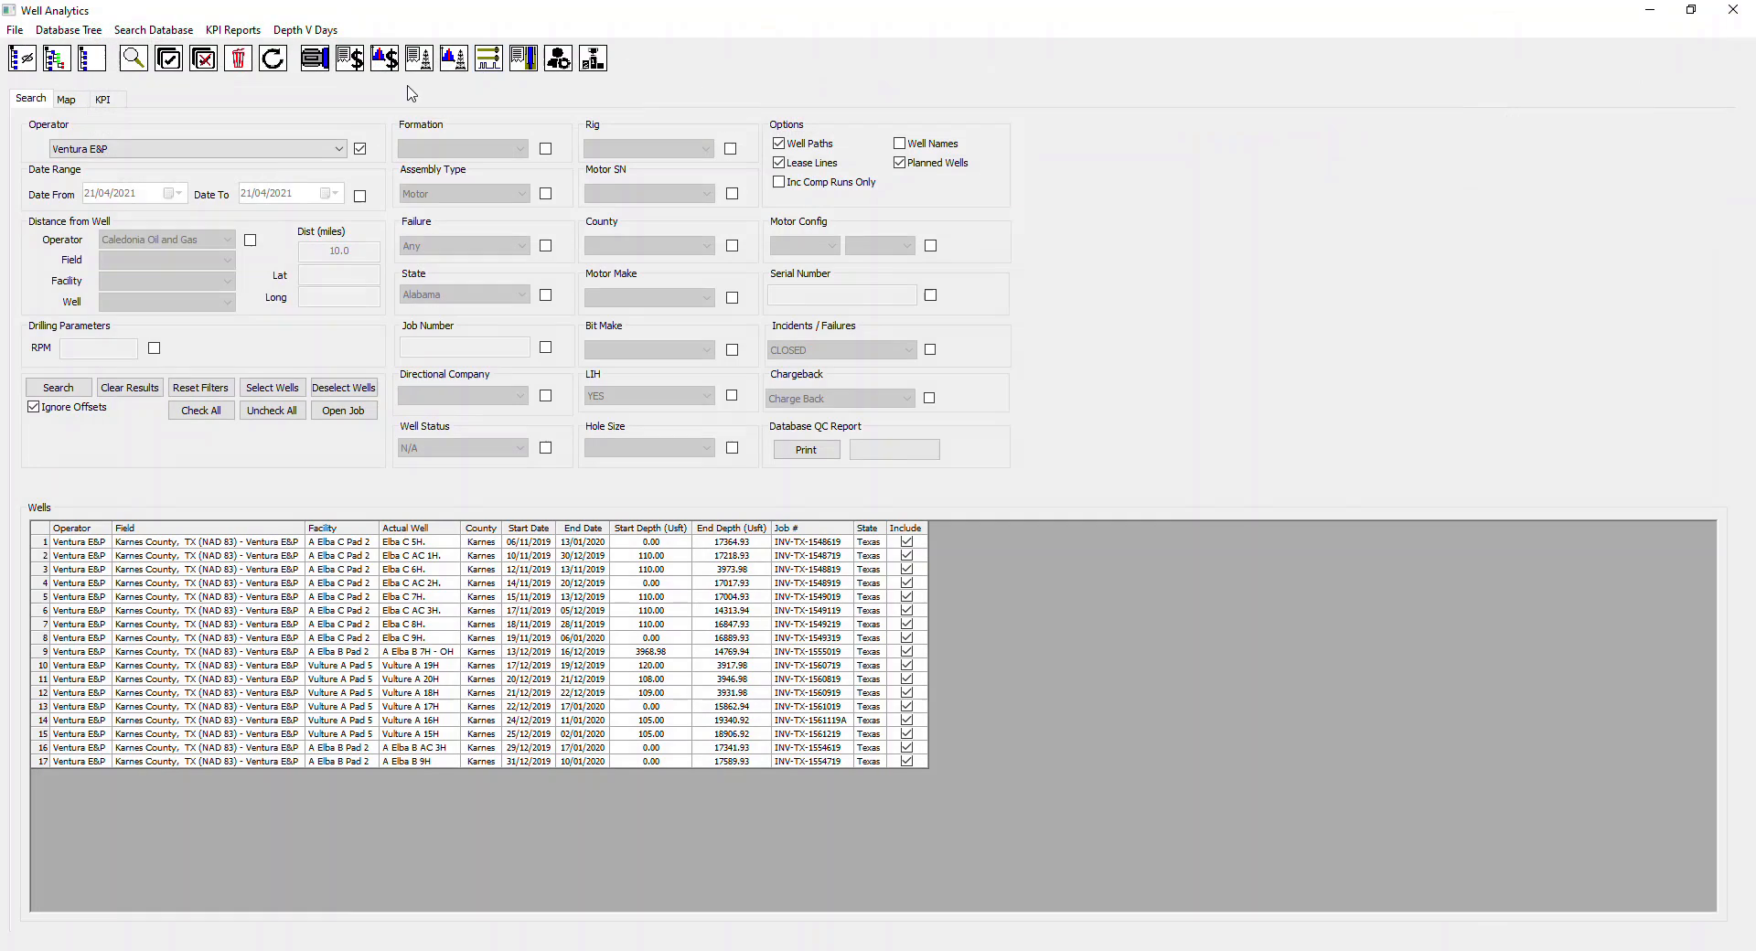
# Step: Generate the MWD KPI report, look through its columns across to the non-mag spacing data, and close the workbook
pyautogui.click(239, 31)
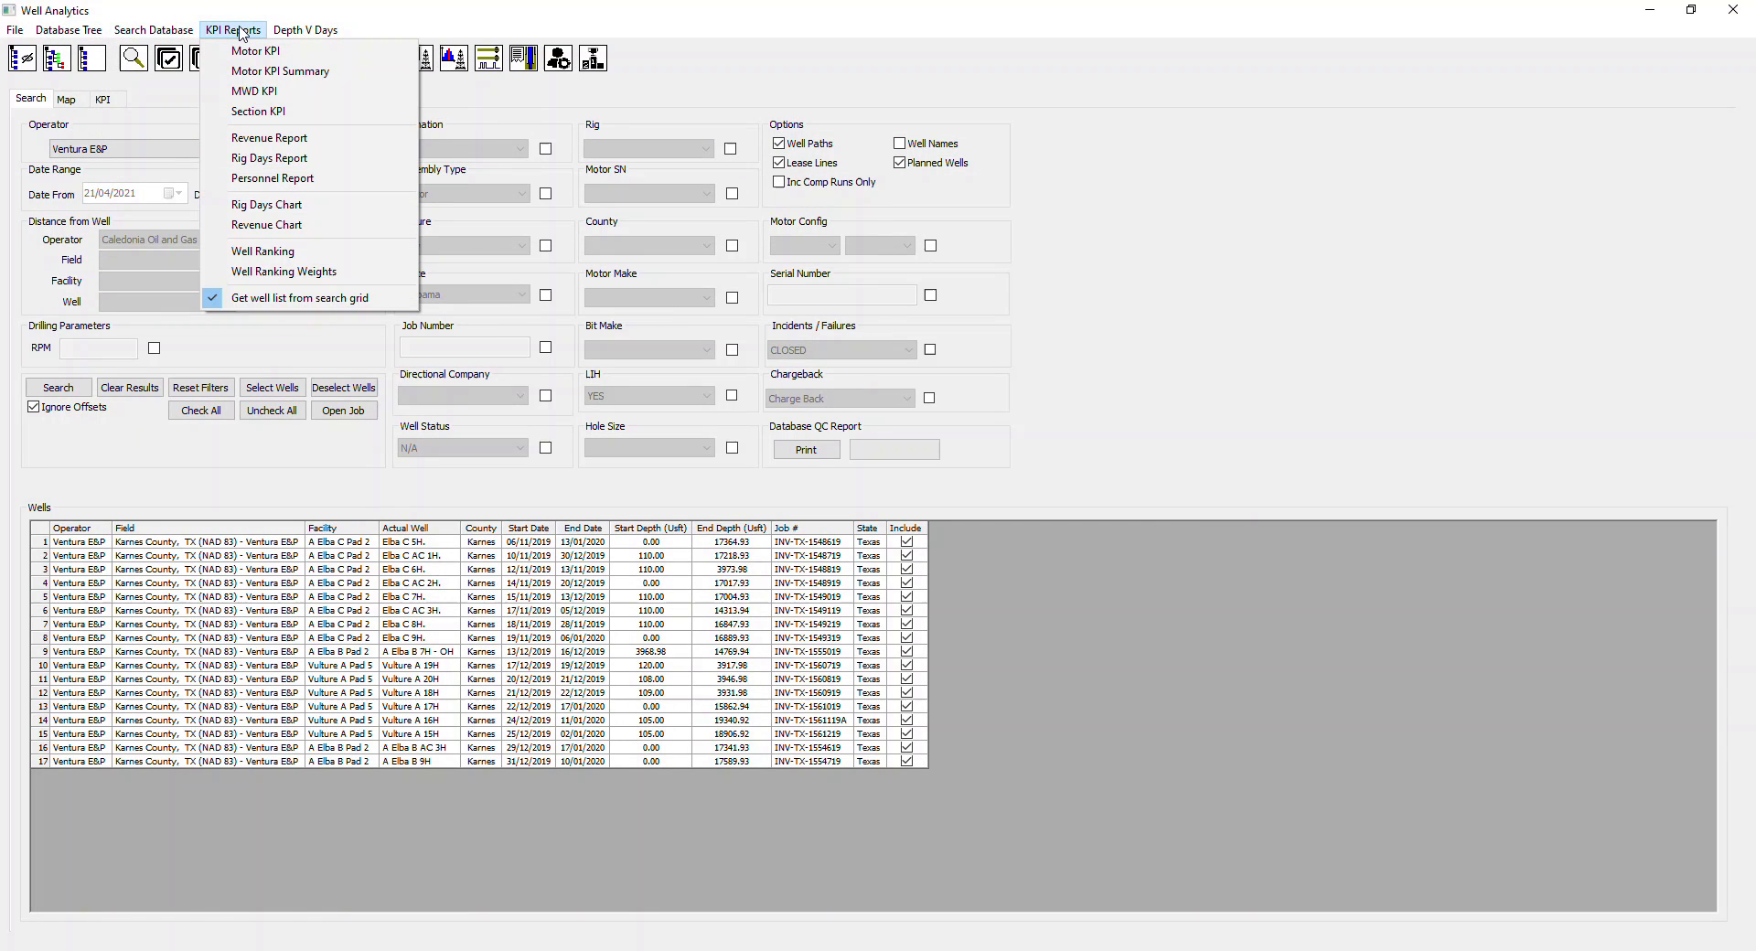
pyautogui.click(255, 91)
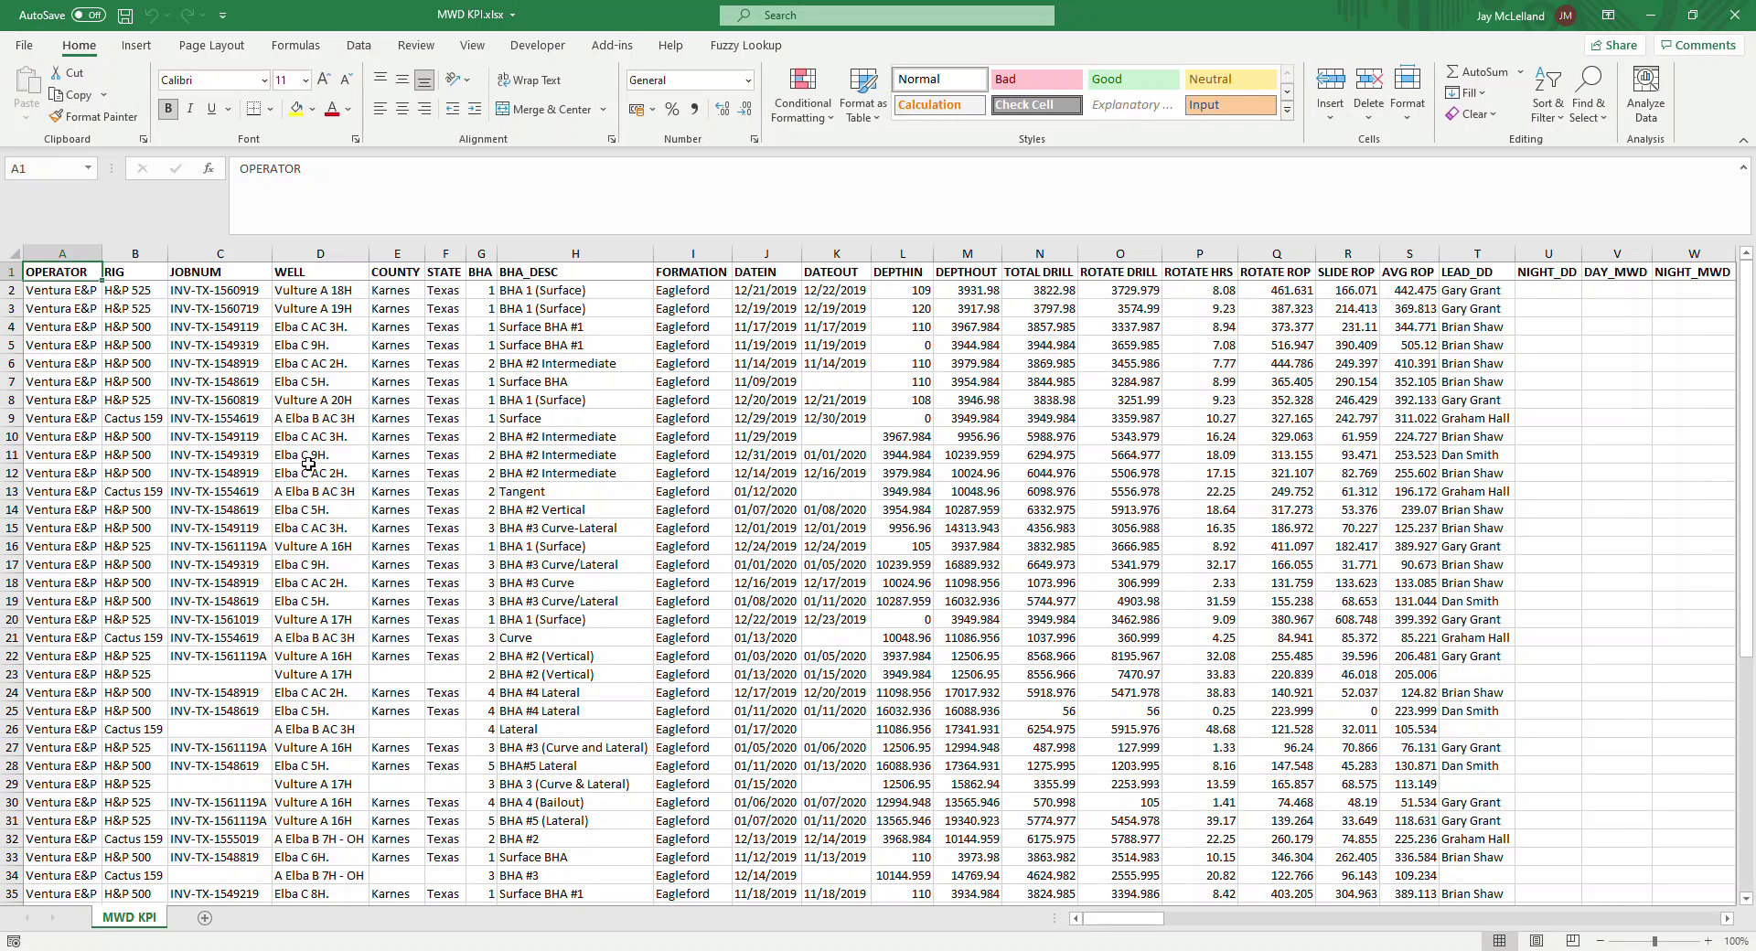
pyautogui.moveTo(1121, 922); pyautogui.dragTo(1581, 917)
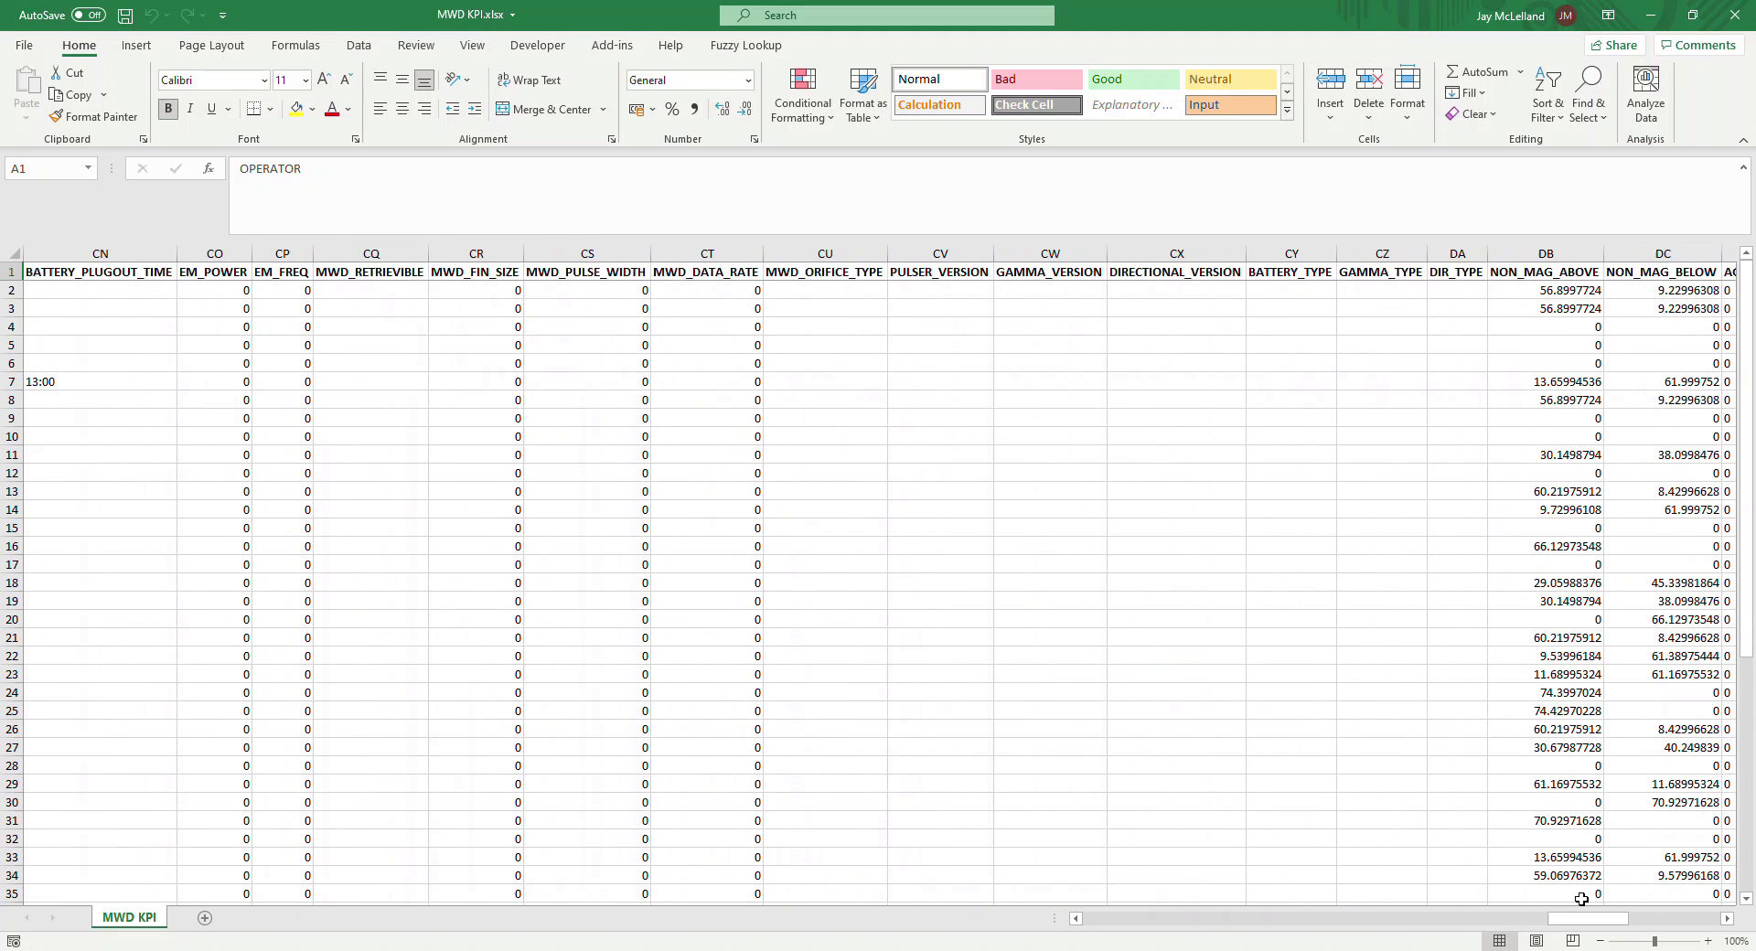
pyautogui.click(1734, 16)
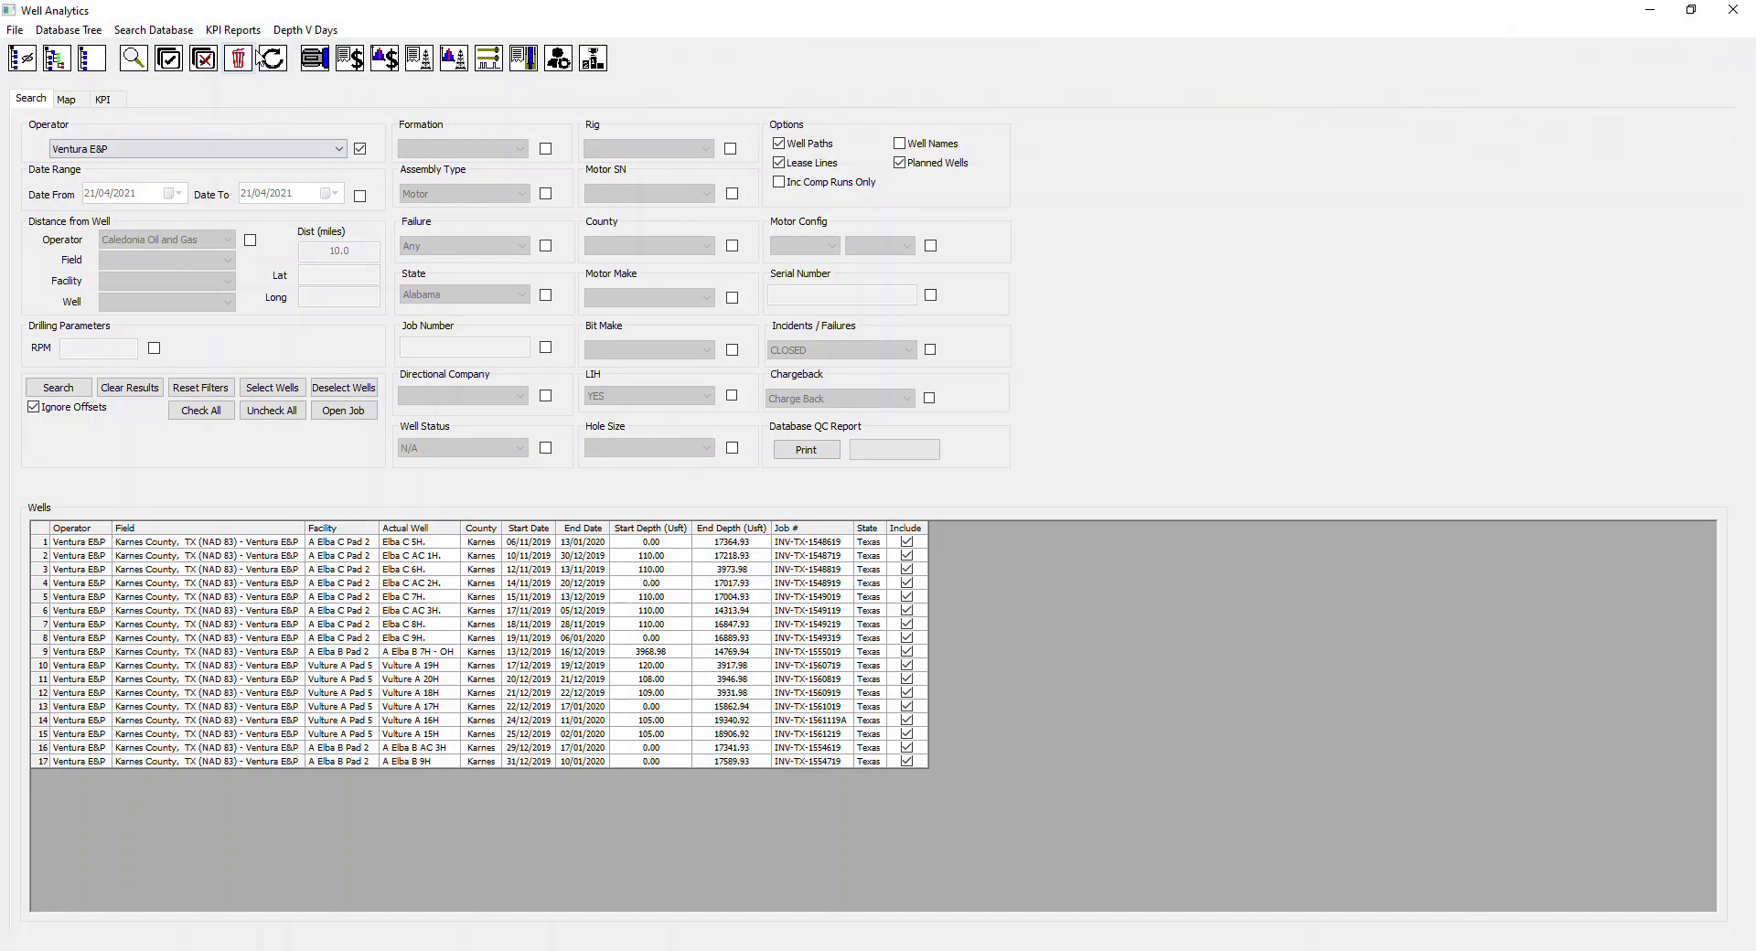
# Step: Generate the Section KPI report and widen the PHASE column to review the surface, intermediate and curve phases
pyautogui.click(233, 30)
pyautogui.click(280, 111)
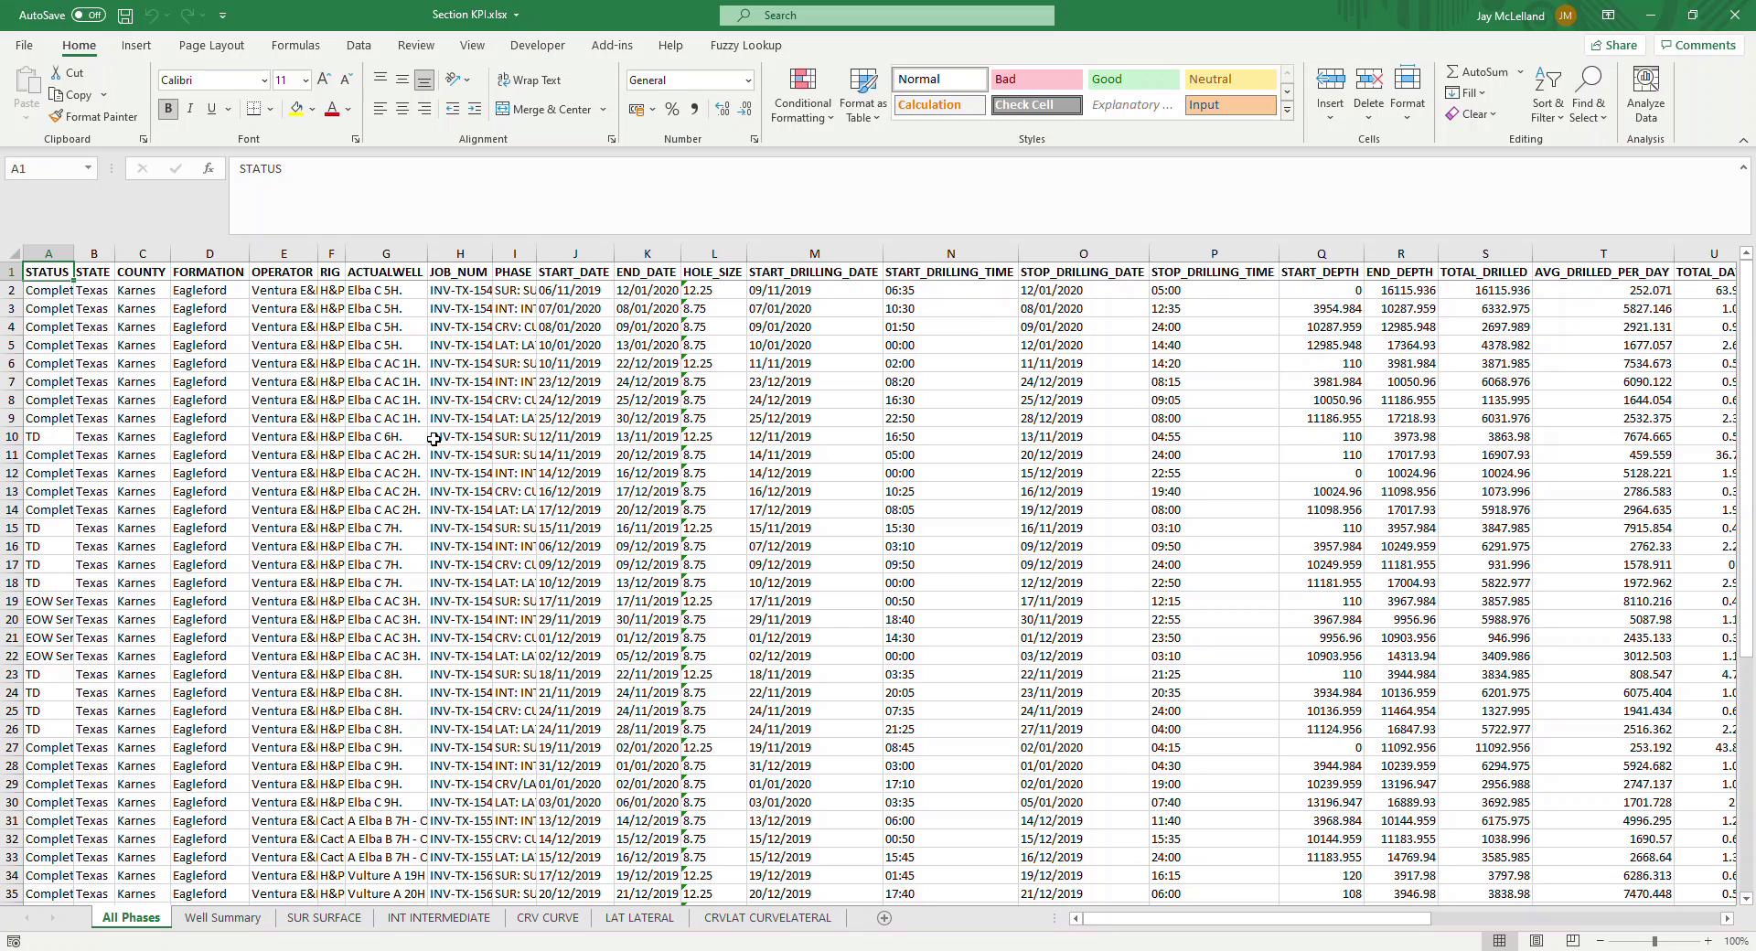
pyautogui.doubleClick(535, 253)
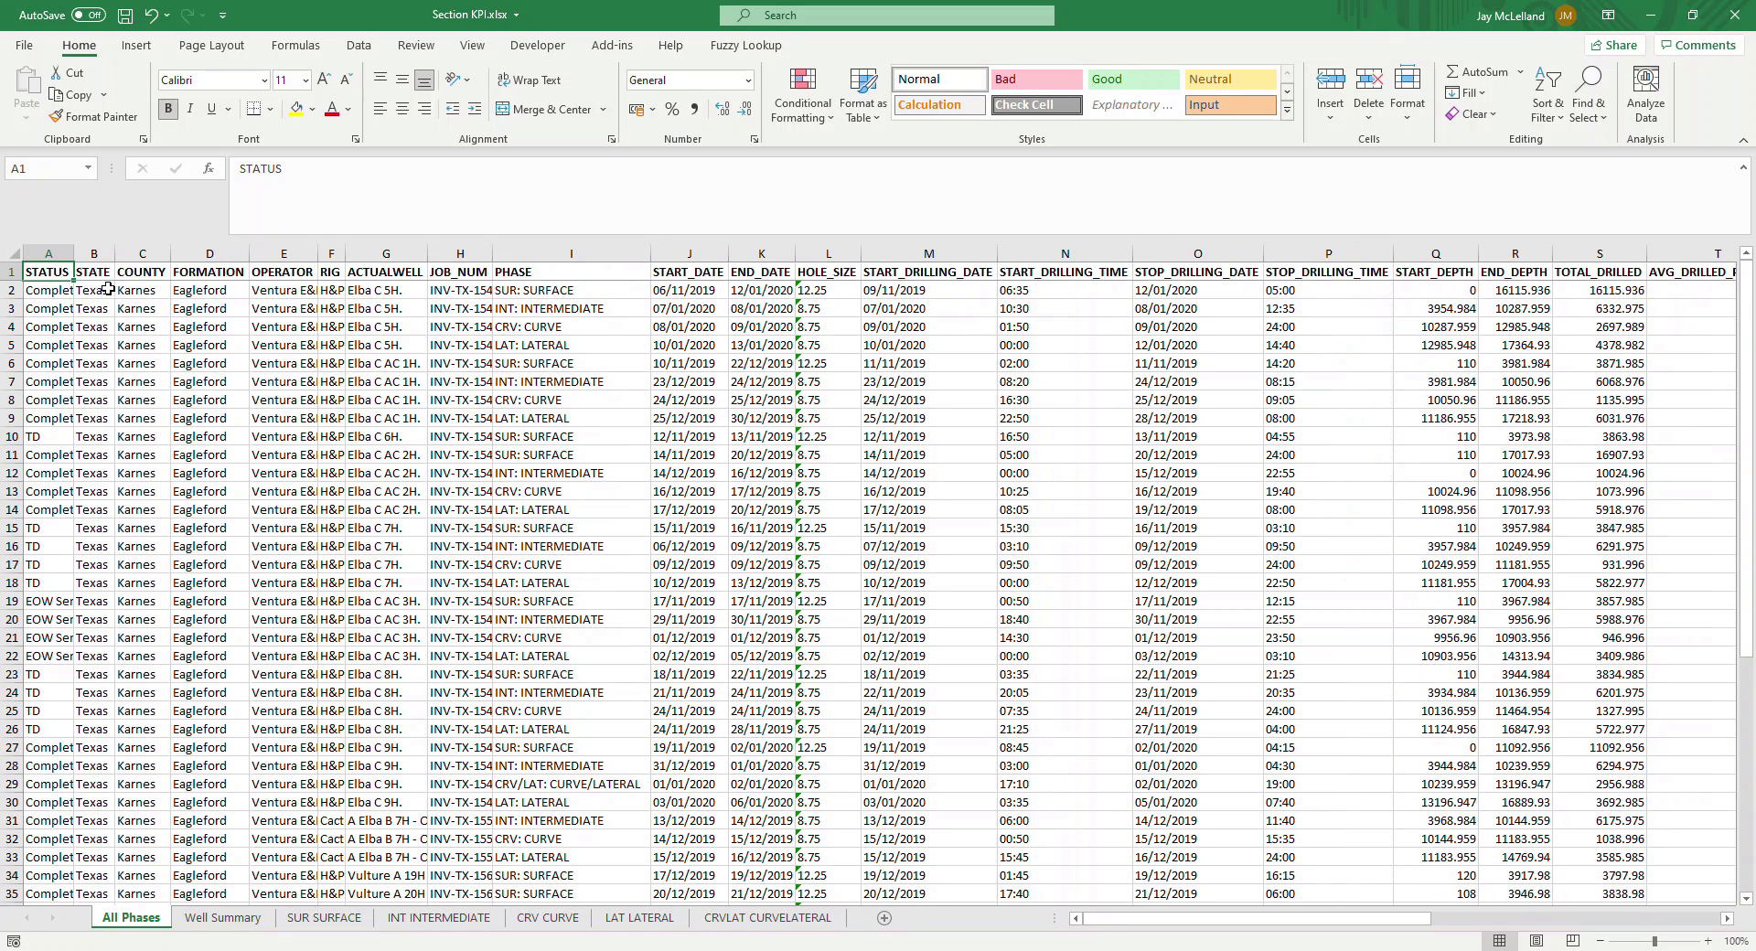
pyautogui.click(572, 292)
pyautogui.click(572, 307)
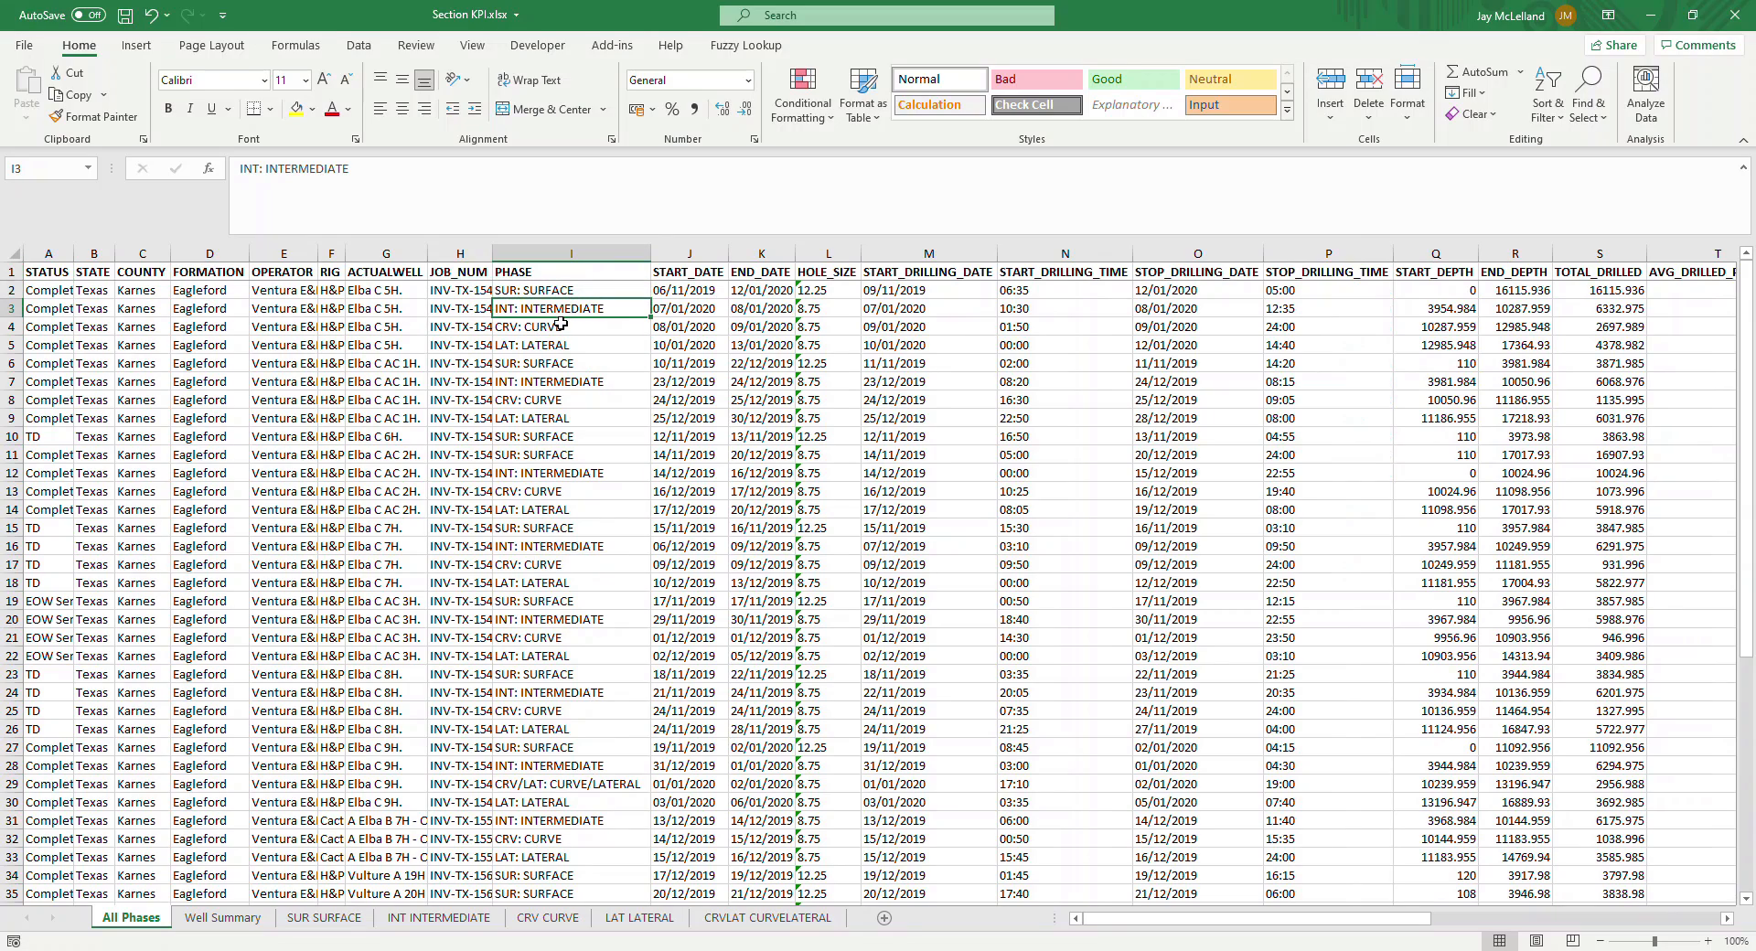
pyautogui.click(559, 328)
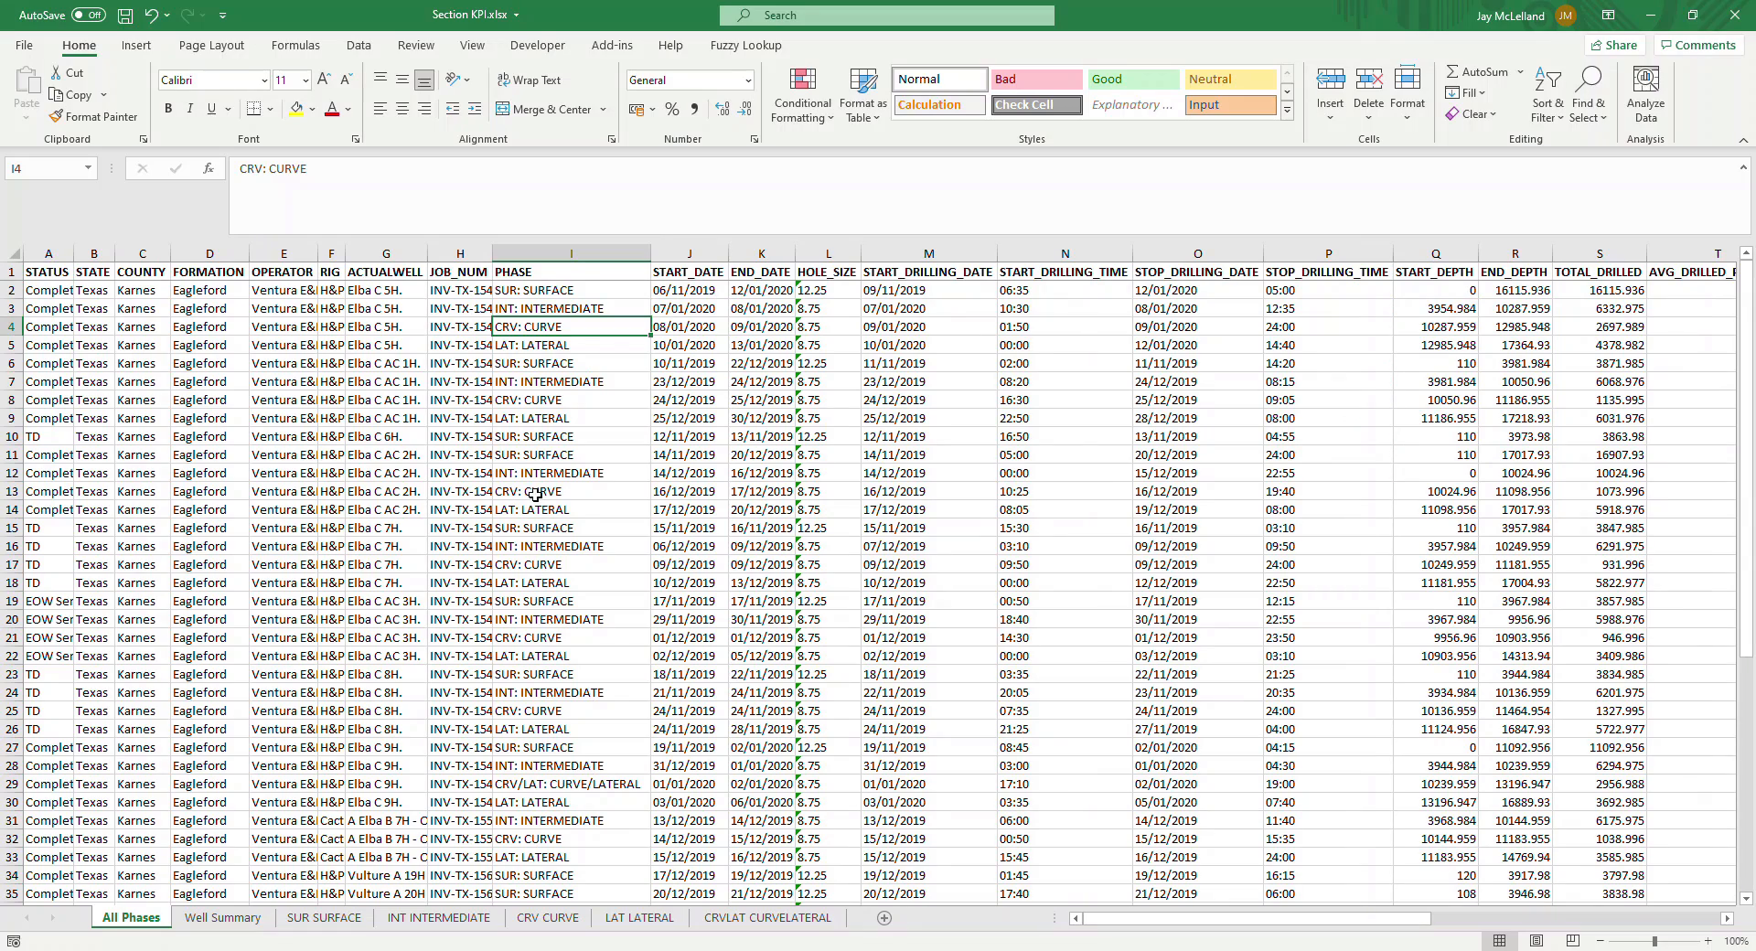
# Step: Review the Well Summary and each hole section's sheet through CRVLAT CURVELATERAL, and close the Section KPI workbook without saving
pyautogui.click(236, 919)
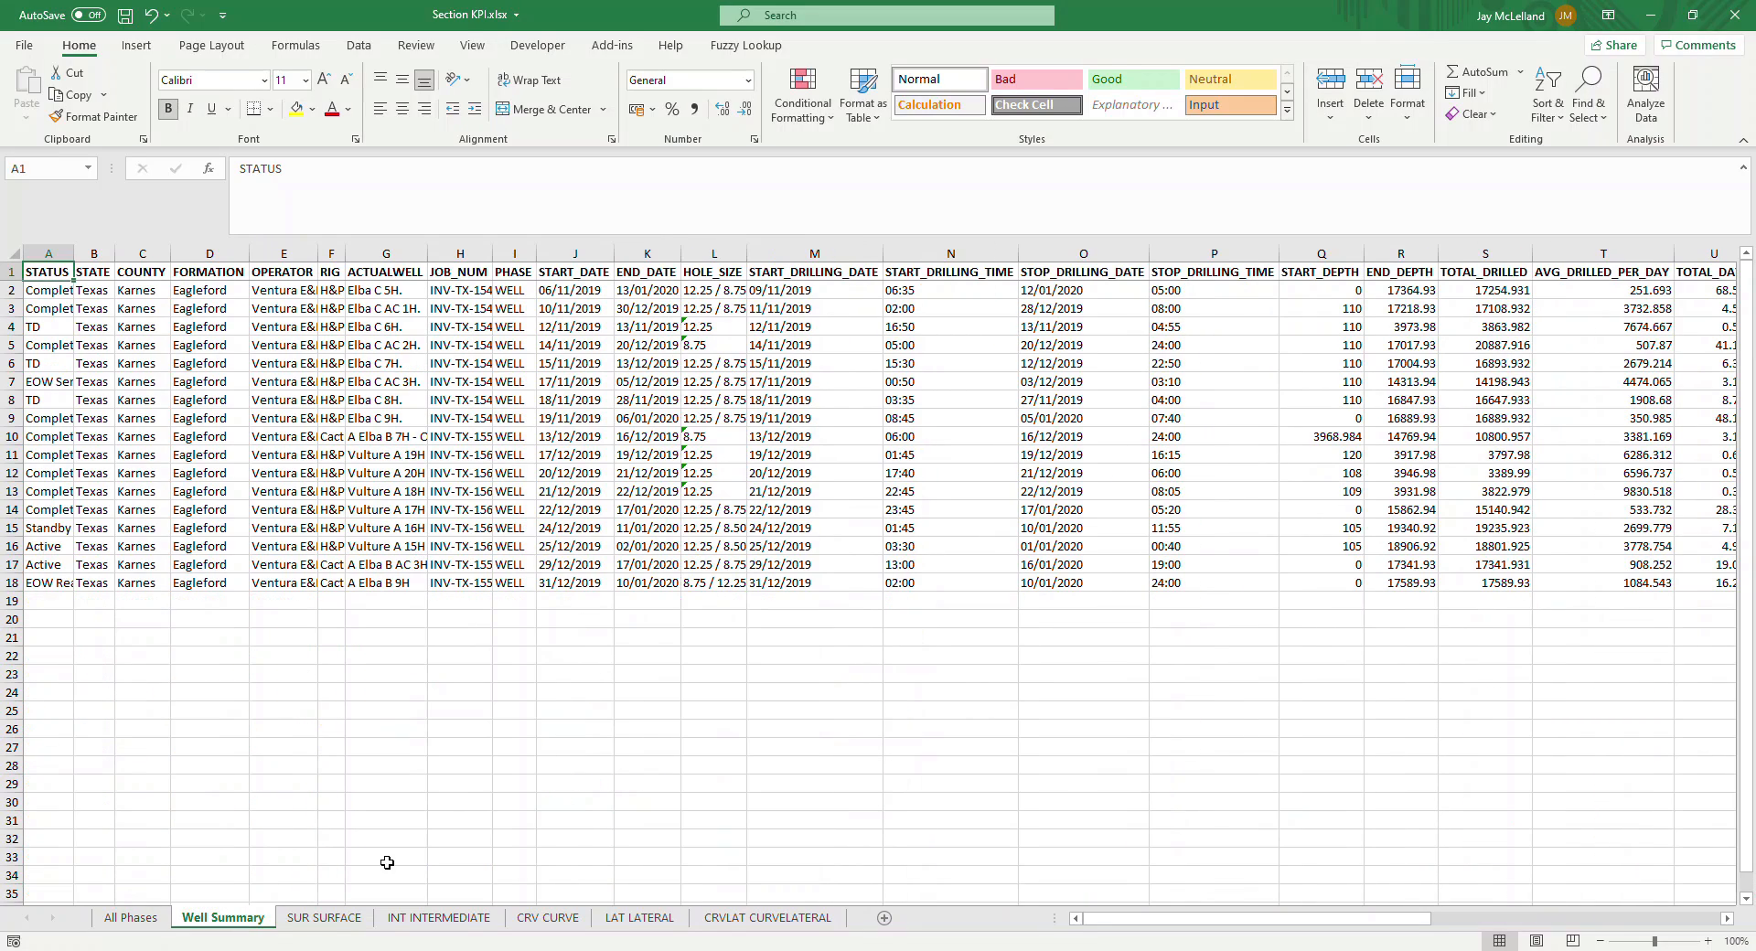
pyautogui.click(329, 919)
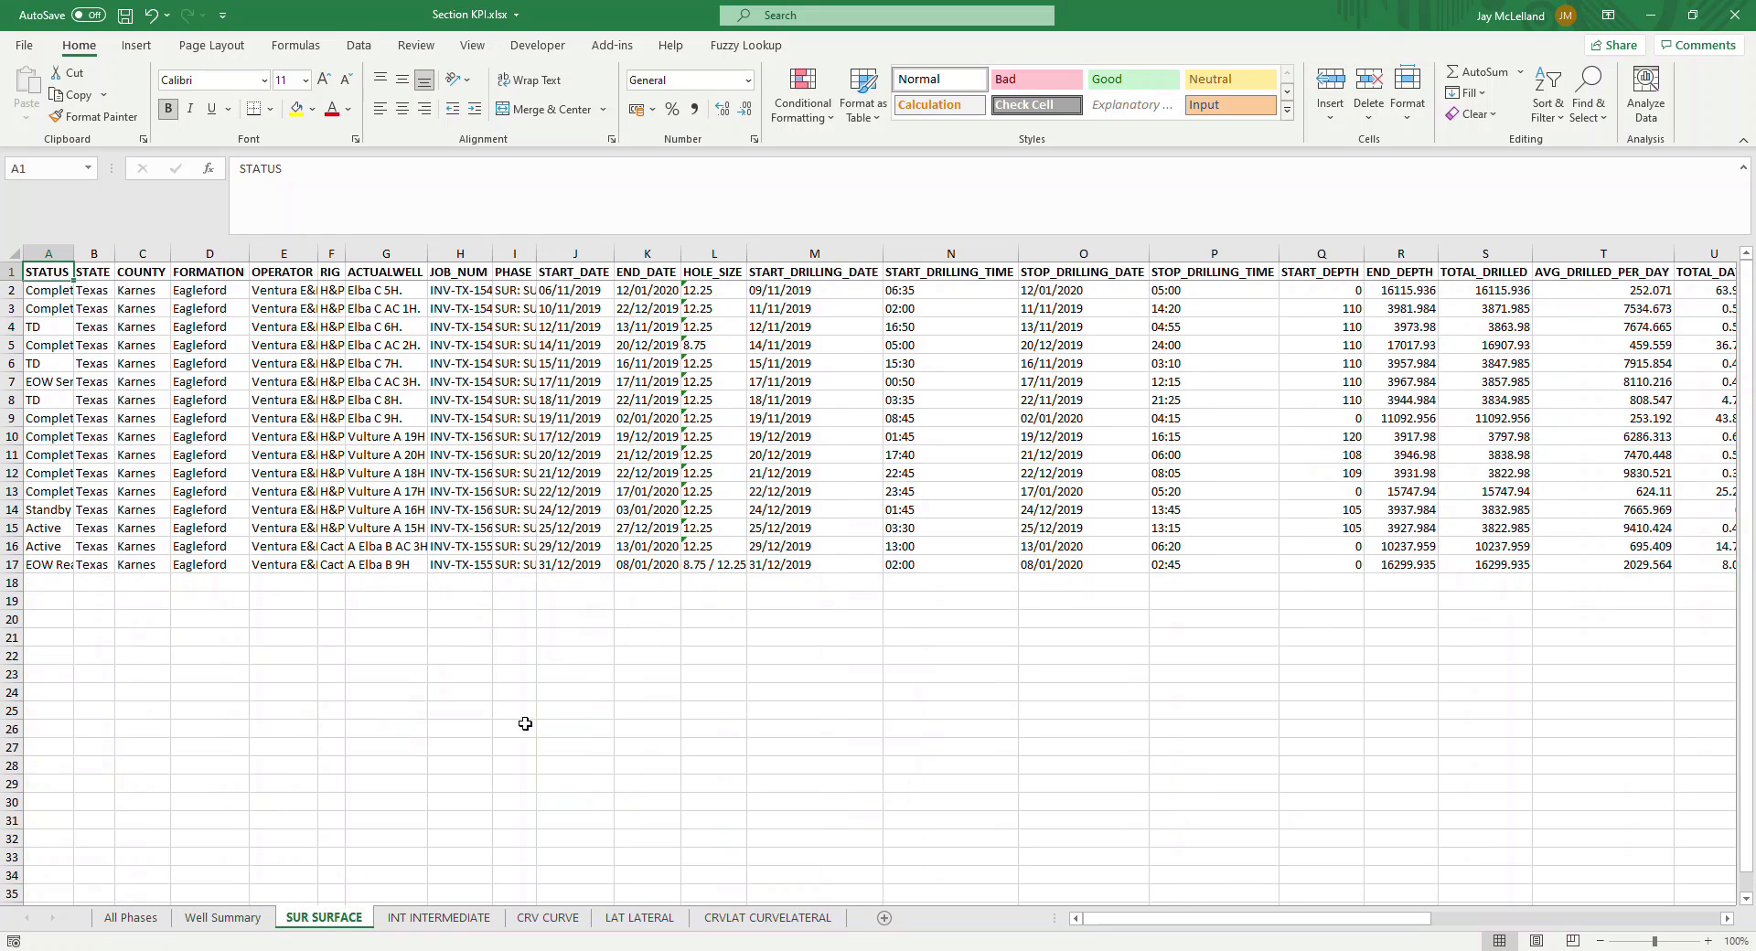
pyautogui.click(448, 918)
pyautogui.click(545, 918)
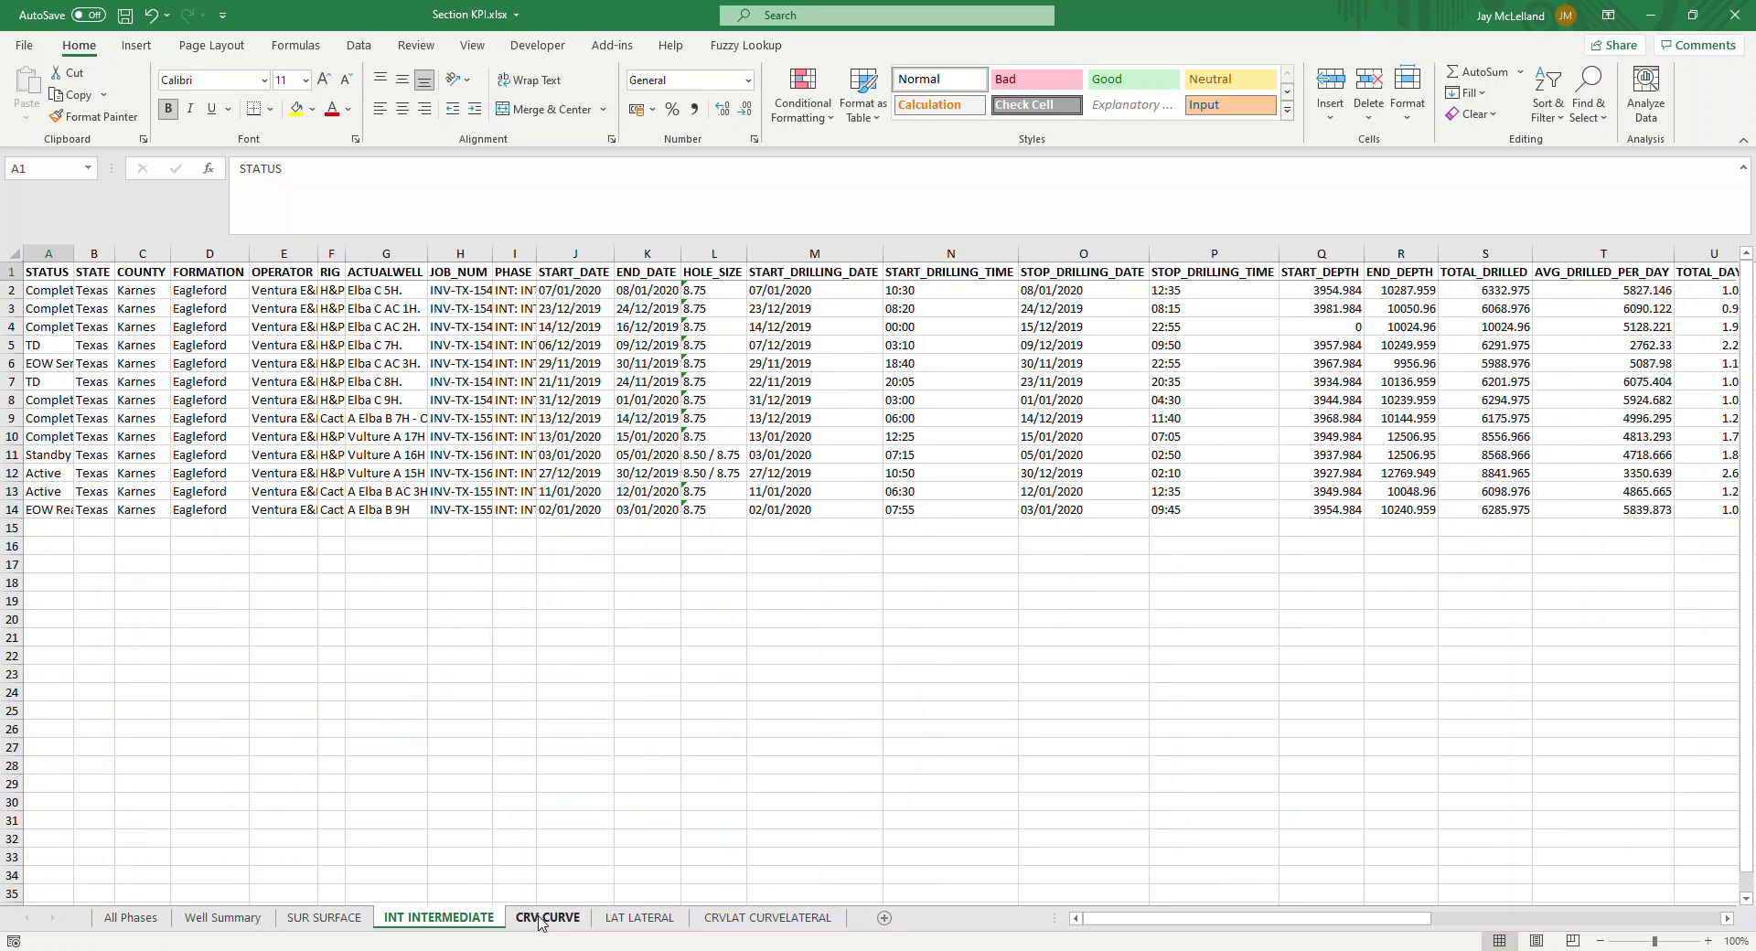
pyautogui.click(639, 918)
pyautogui.click(777, 924)
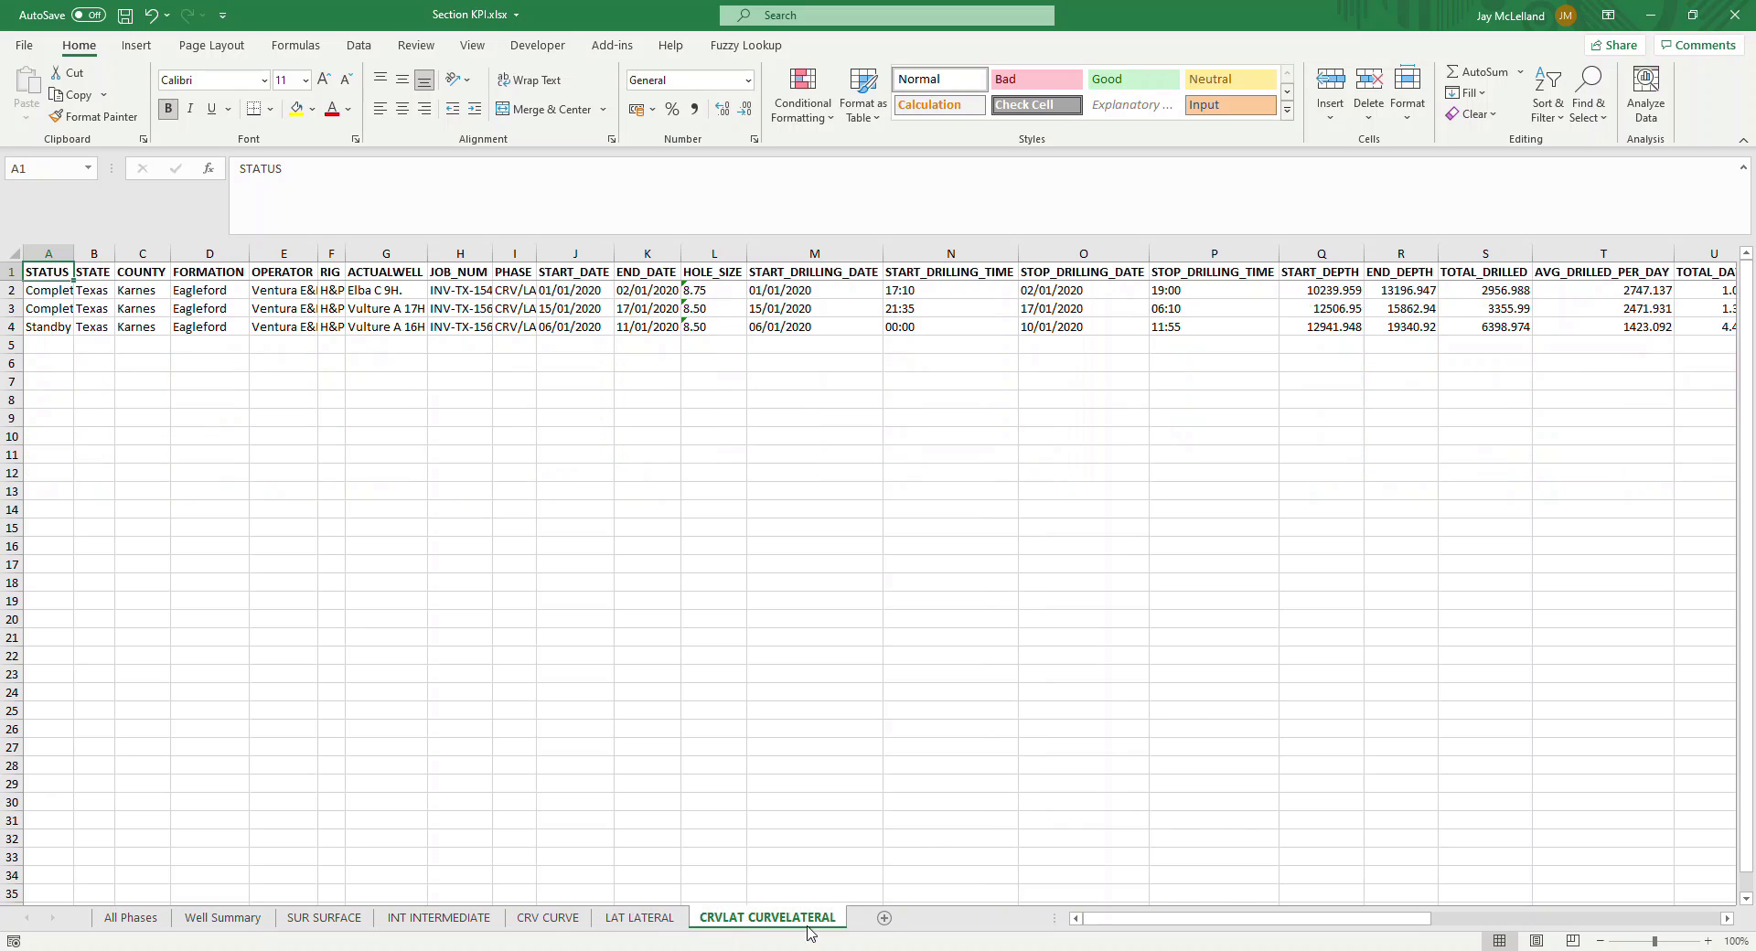
pyautogui.moveTo(1109, 918); pyautogui.dragTo(1454, 846)
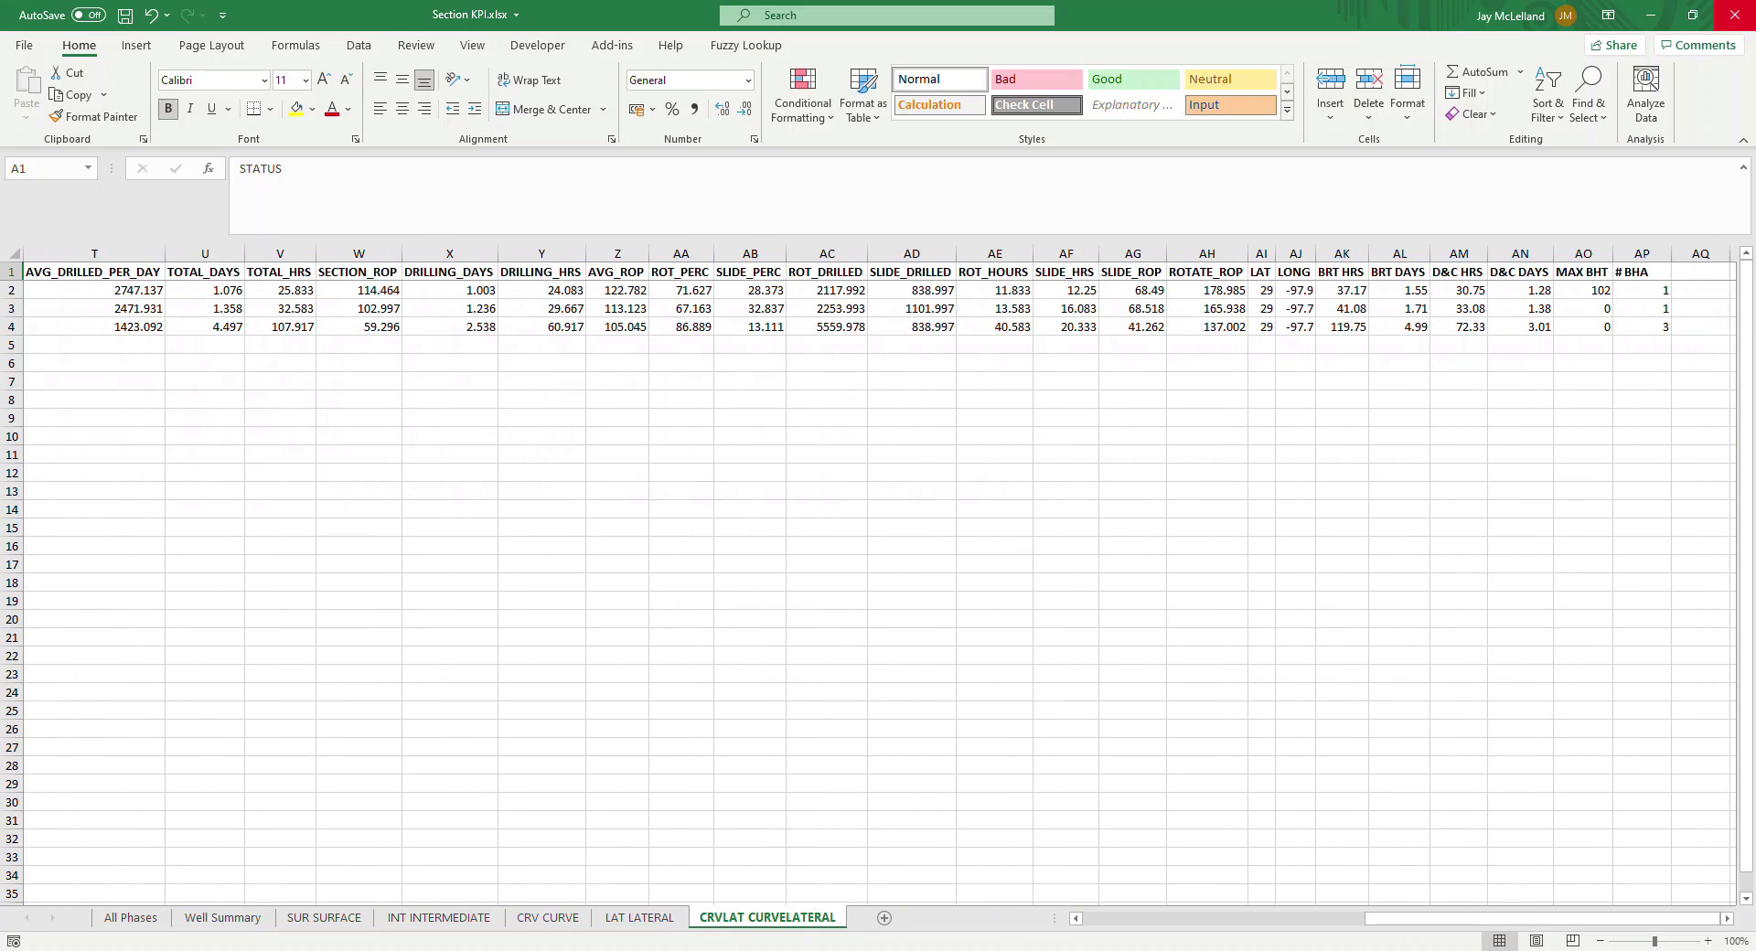
pyautogui.click(1734, 15)
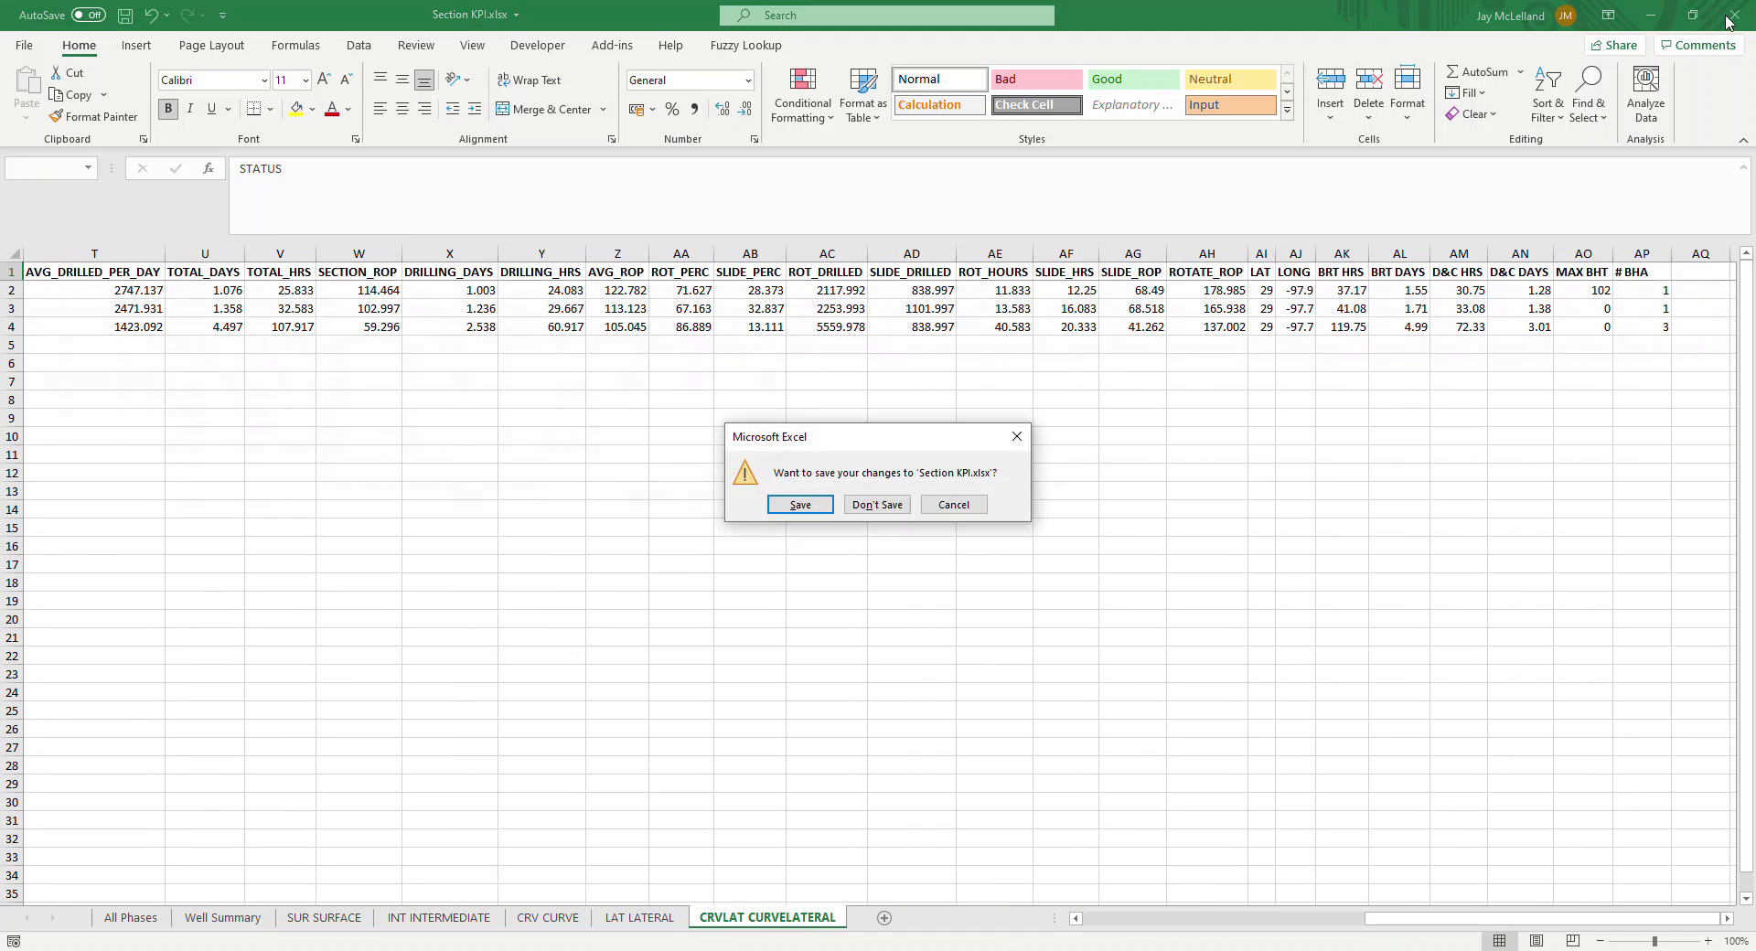
pyautogui.click(880, 504)
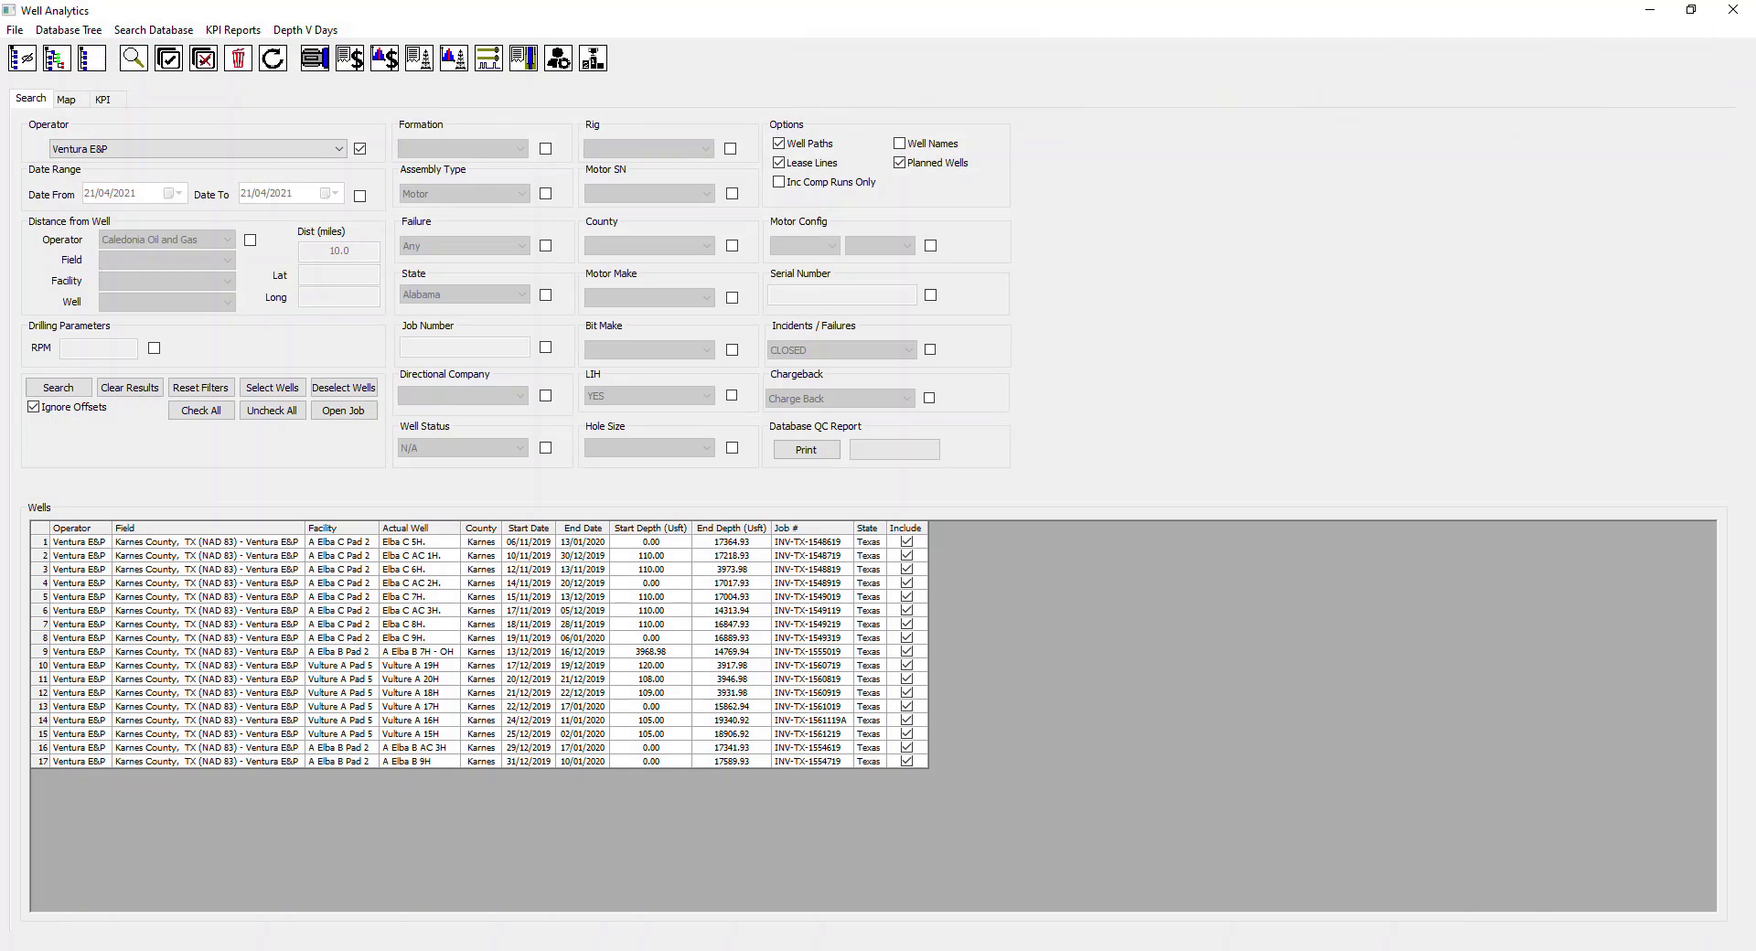
# Step: Try to generate the Revenue Report for the listed wells without a date range
pyautogui.click(234, 29)
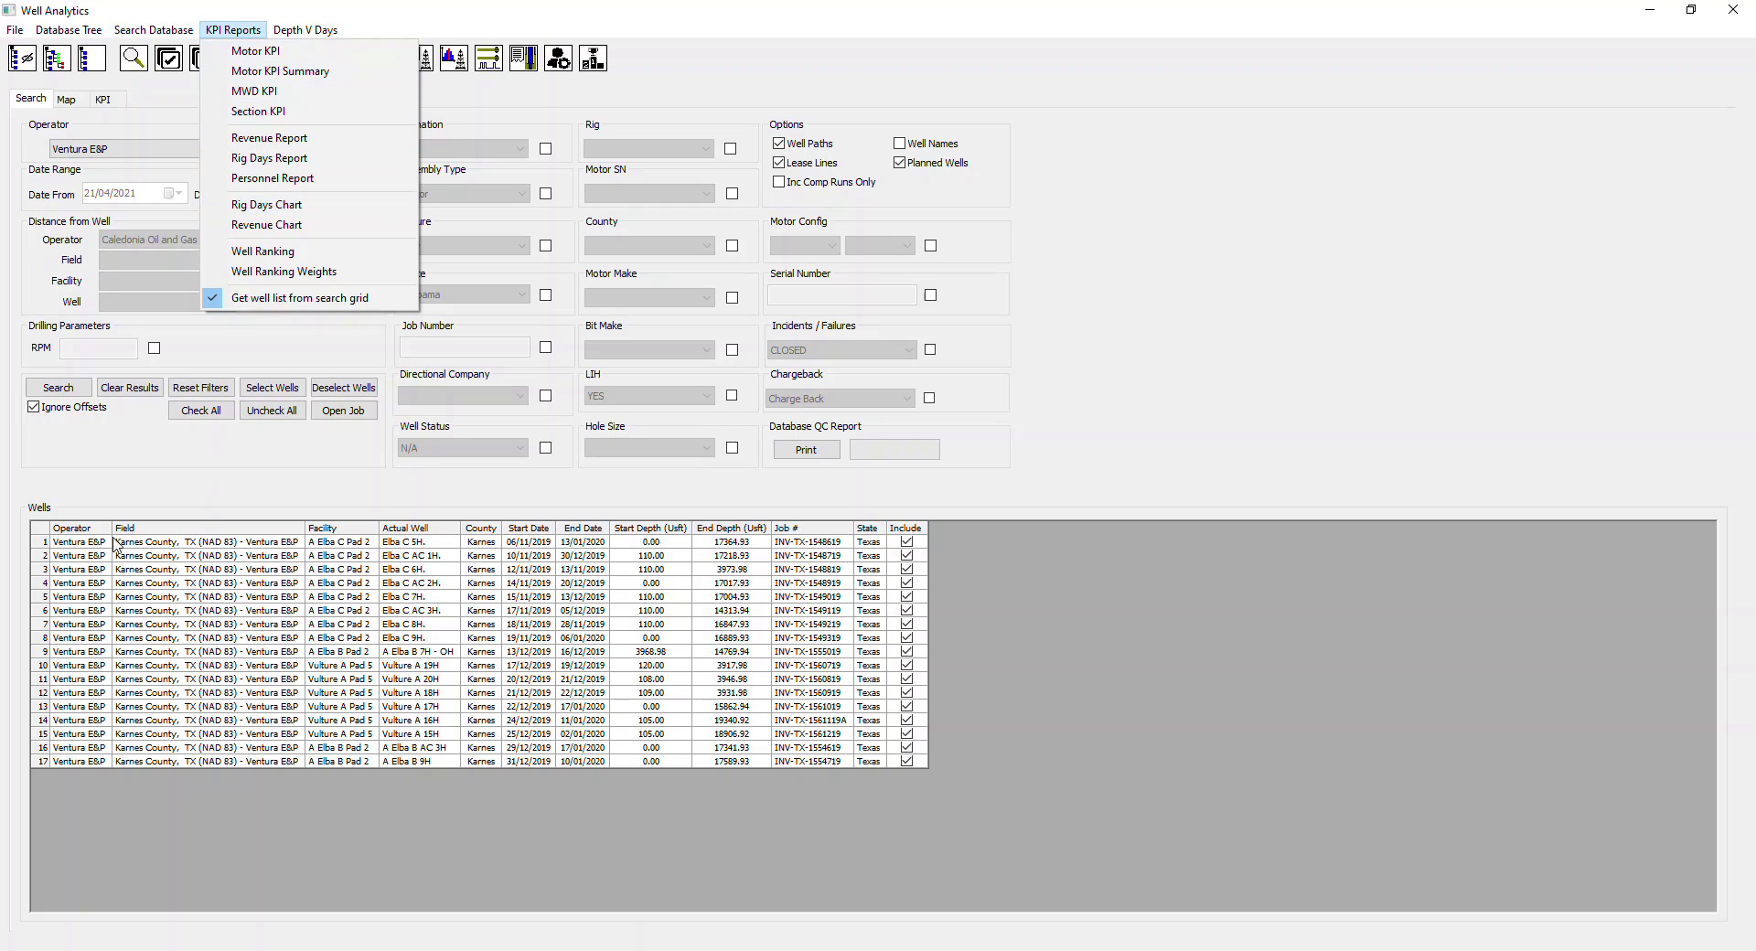
pyautogui.click(264, 139)
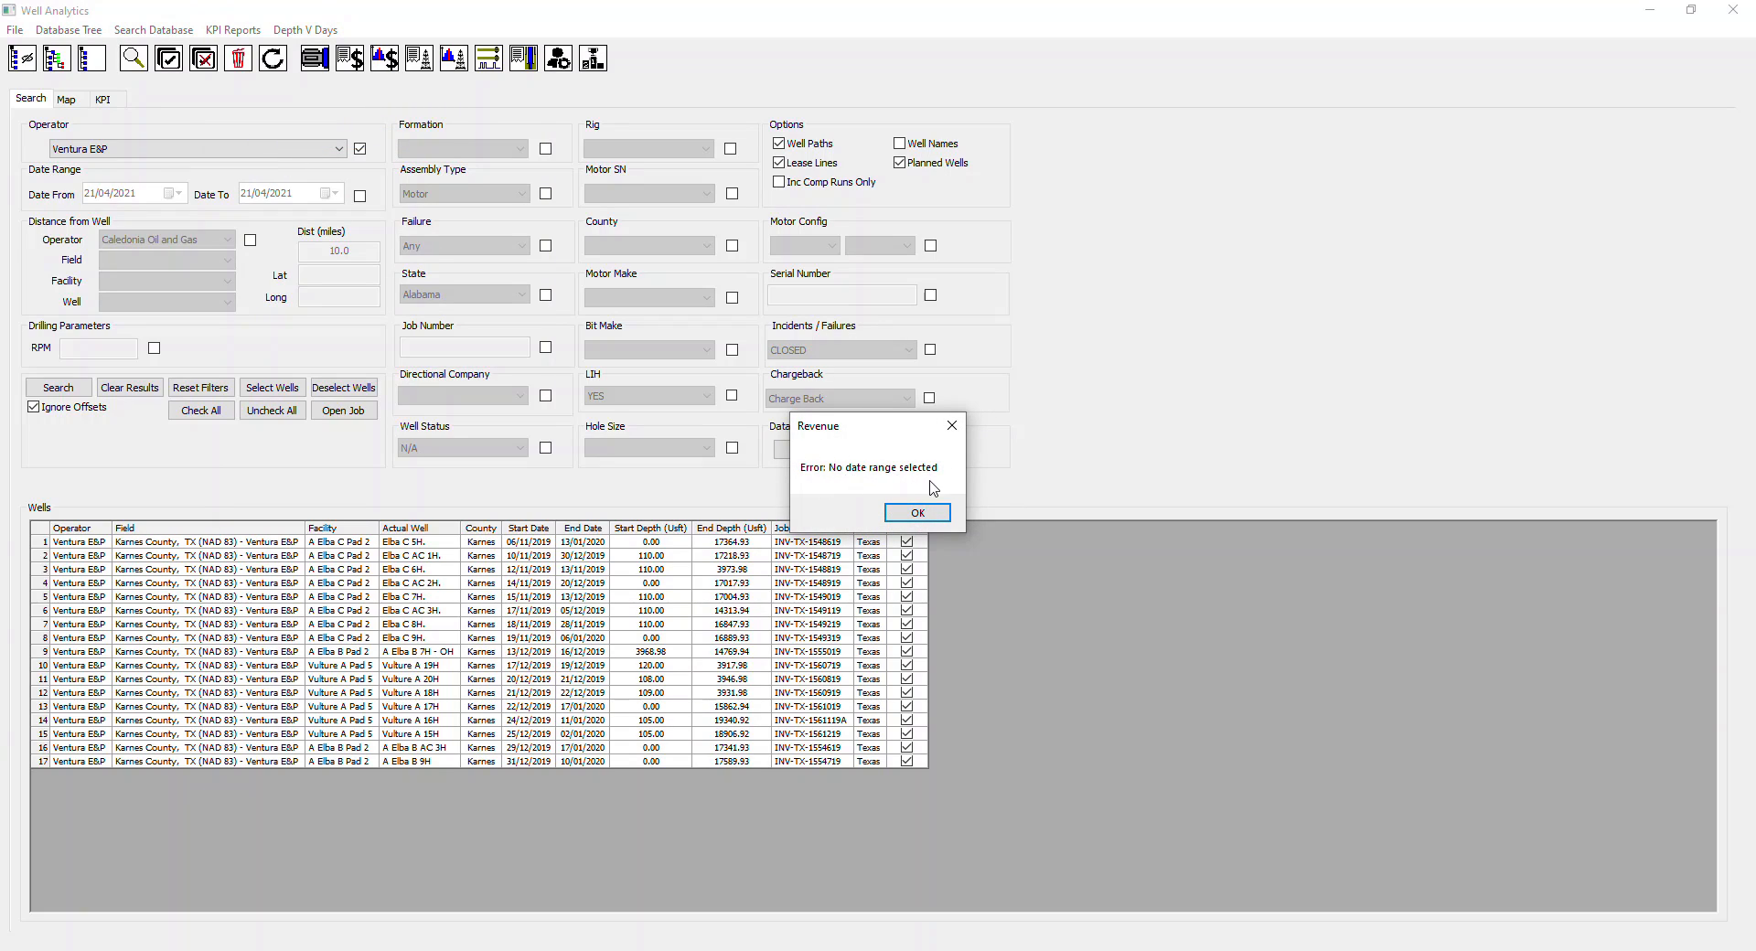
pyautogui.click(917, 512)
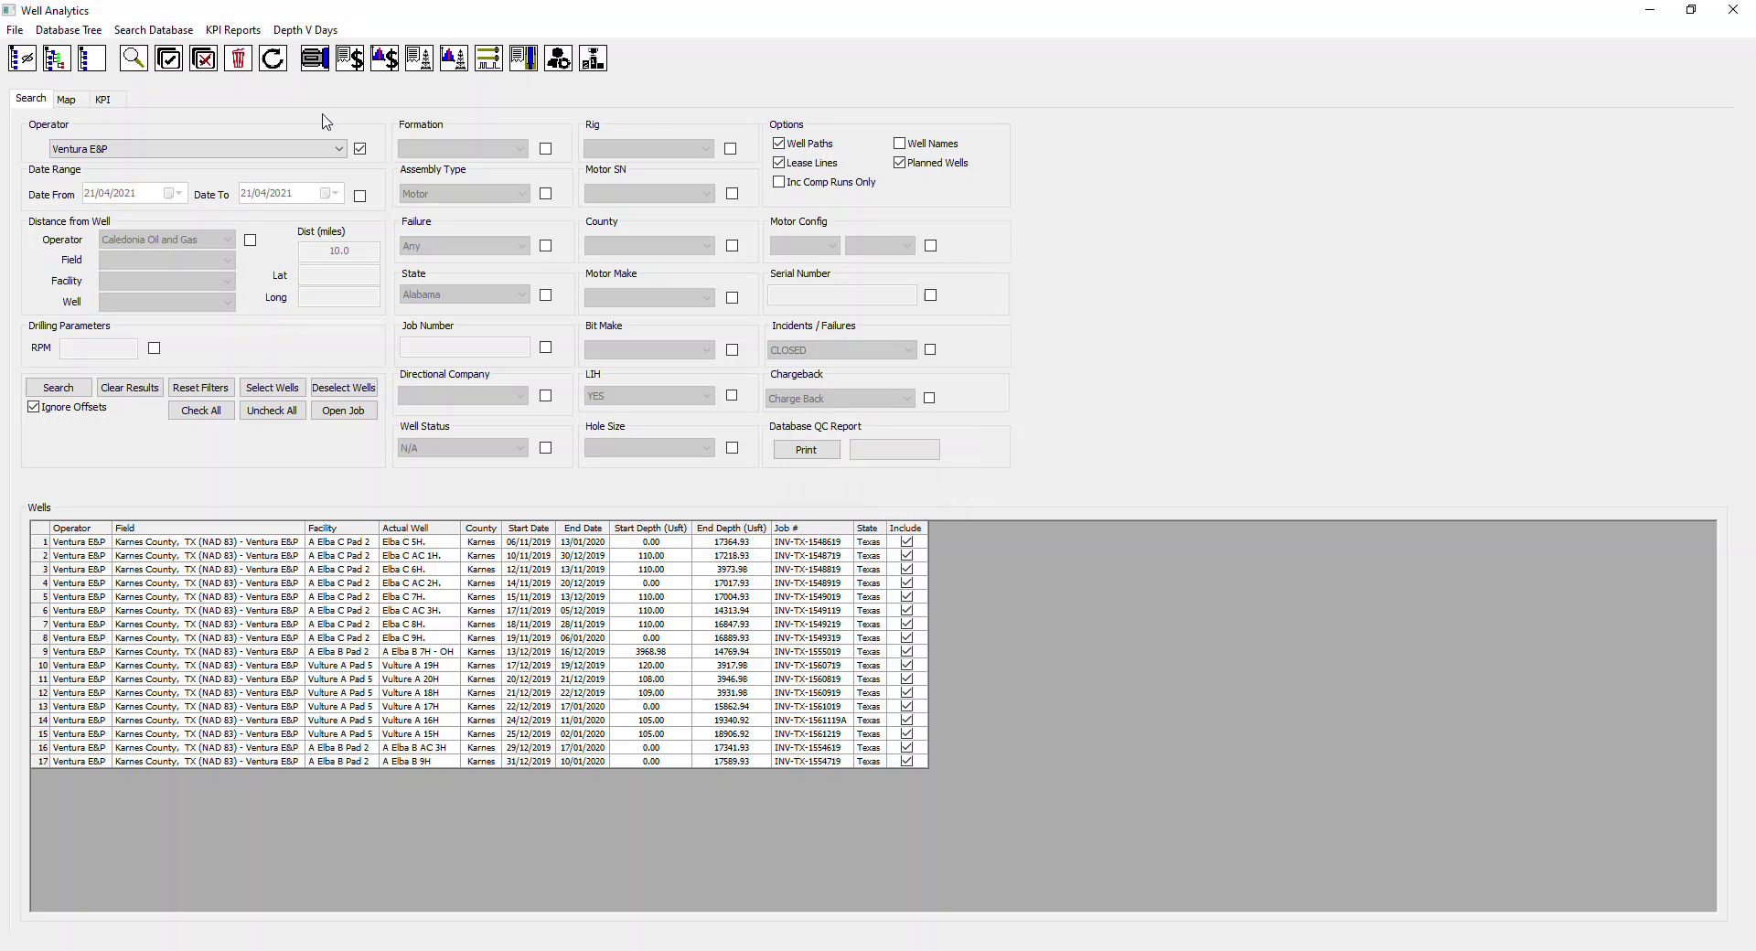
pyautogui.click(237, 30)
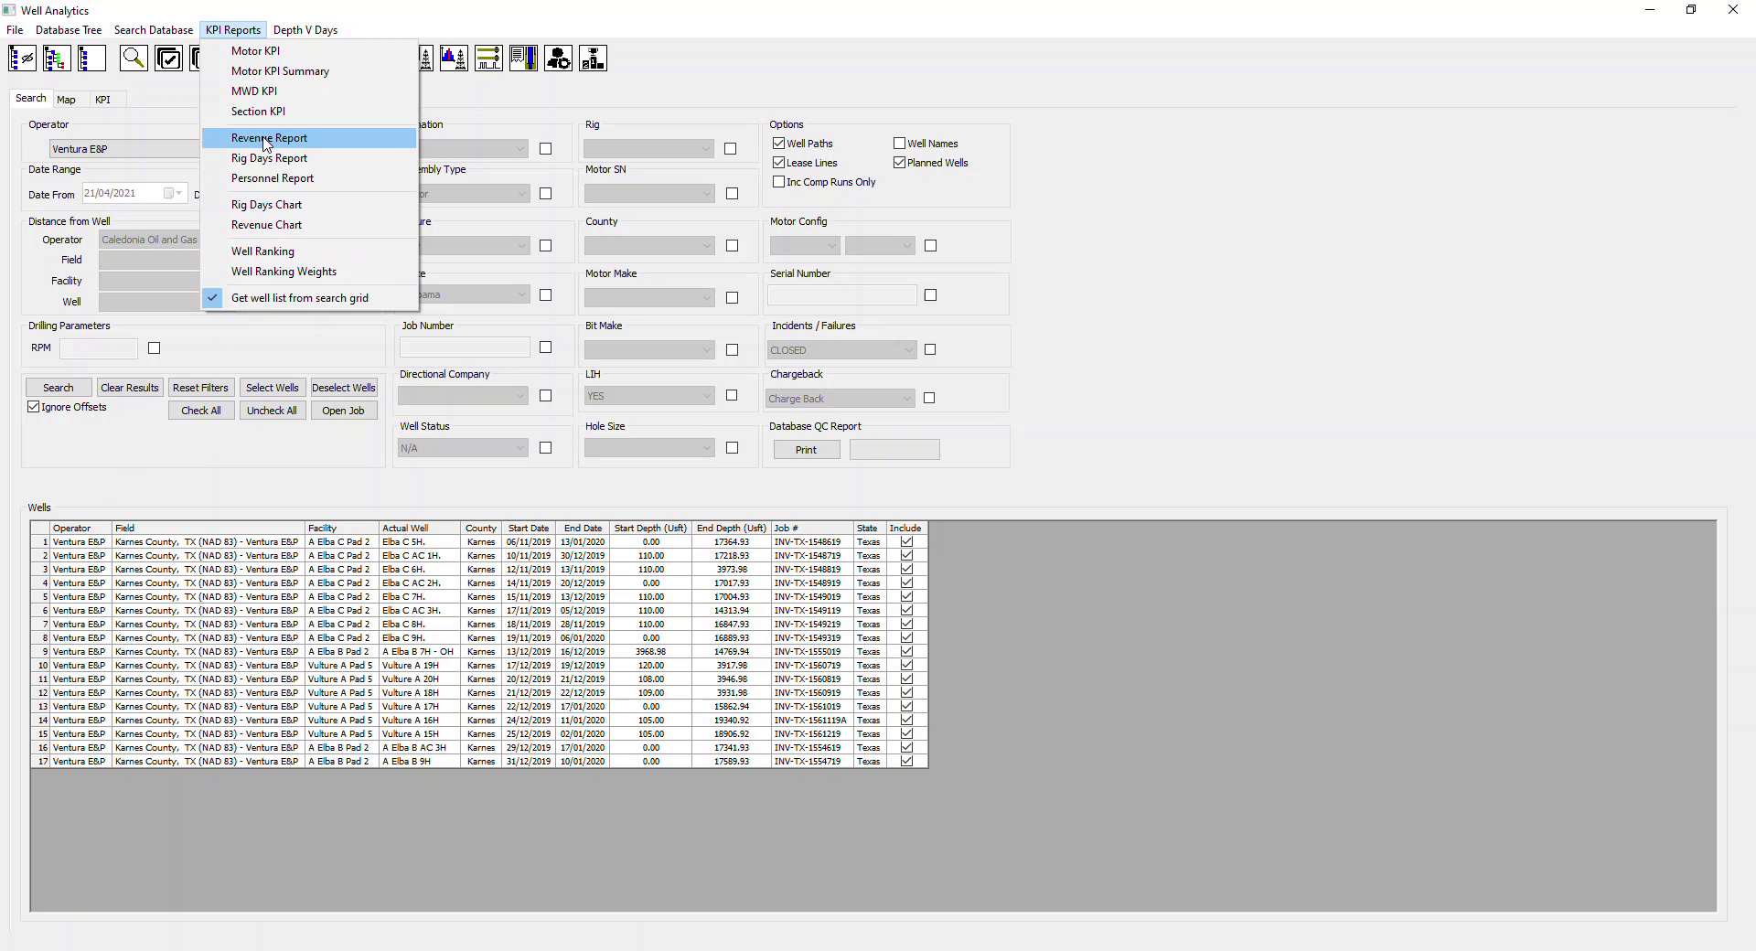
pyautogui.click(193, 173)
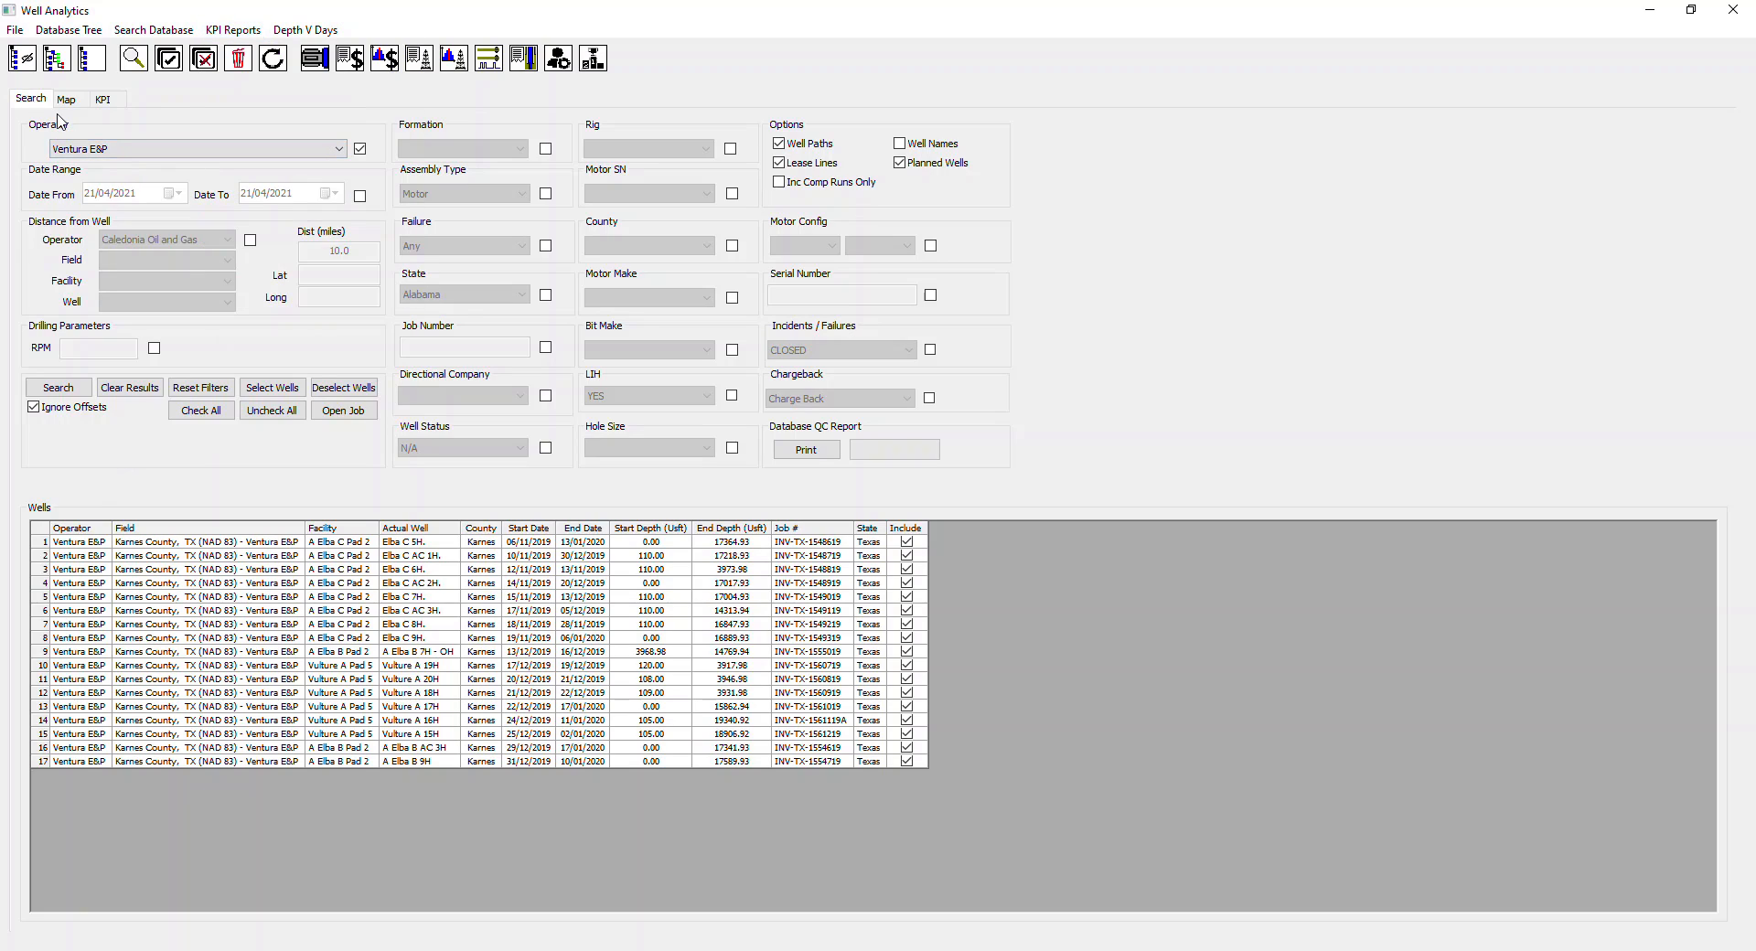
# Step: Turn off the operator filter and enable the date range filter, setting its start date to 01/07/2019 and adjusting the end date
pyautogui.click(360, 149)
pyautogui.click(359, 149)
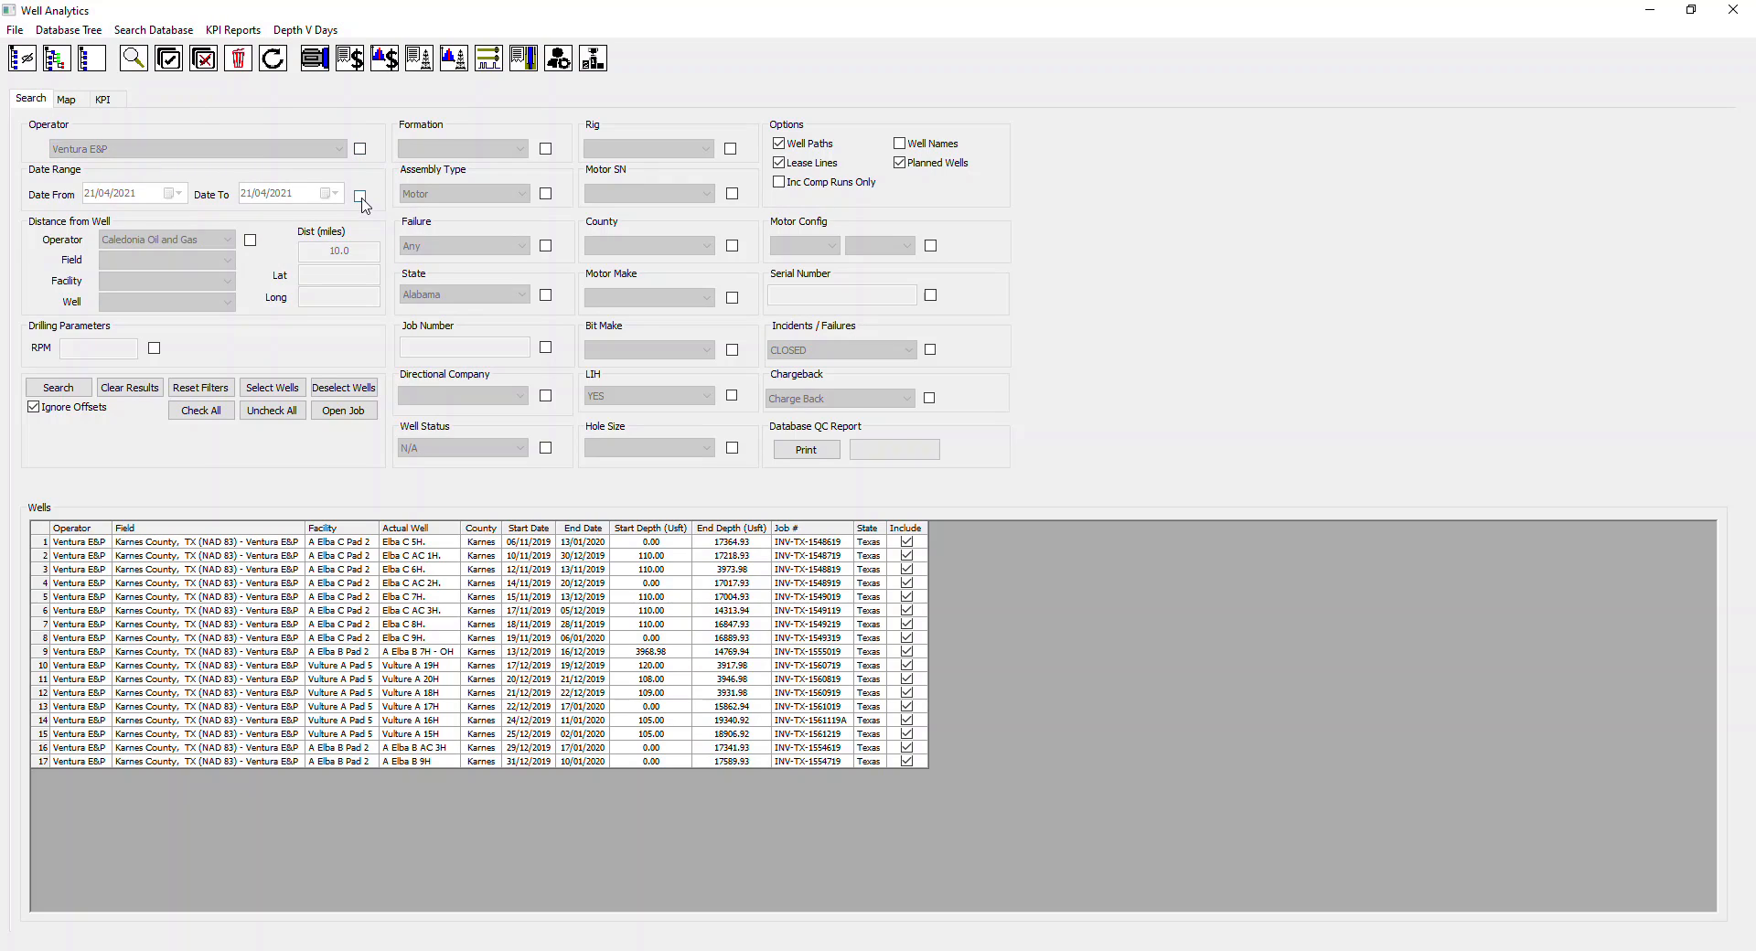
pyautogui.click(360, 195)
pyautogui.press('Right')
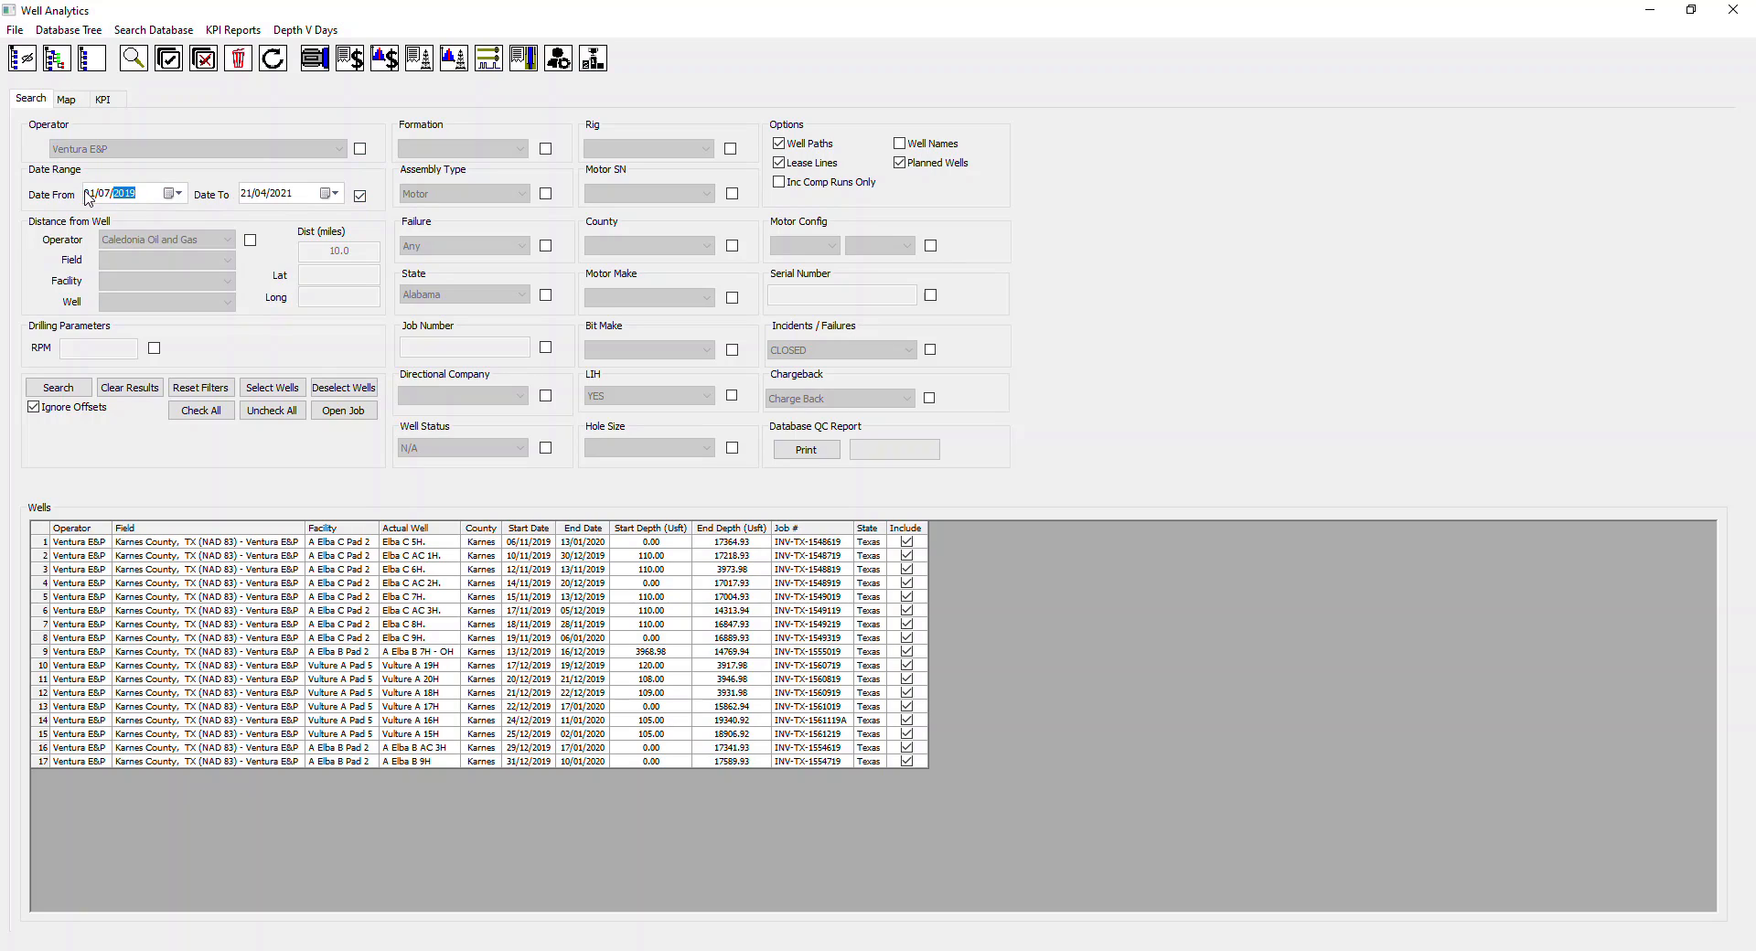
pyautogui.click(250, 195)
pyautogui.press('Right')
# Step: Generate the Revenue Report for the date range and examine the first day's date, rig count and revenue
pyautogui.click(240, 31)
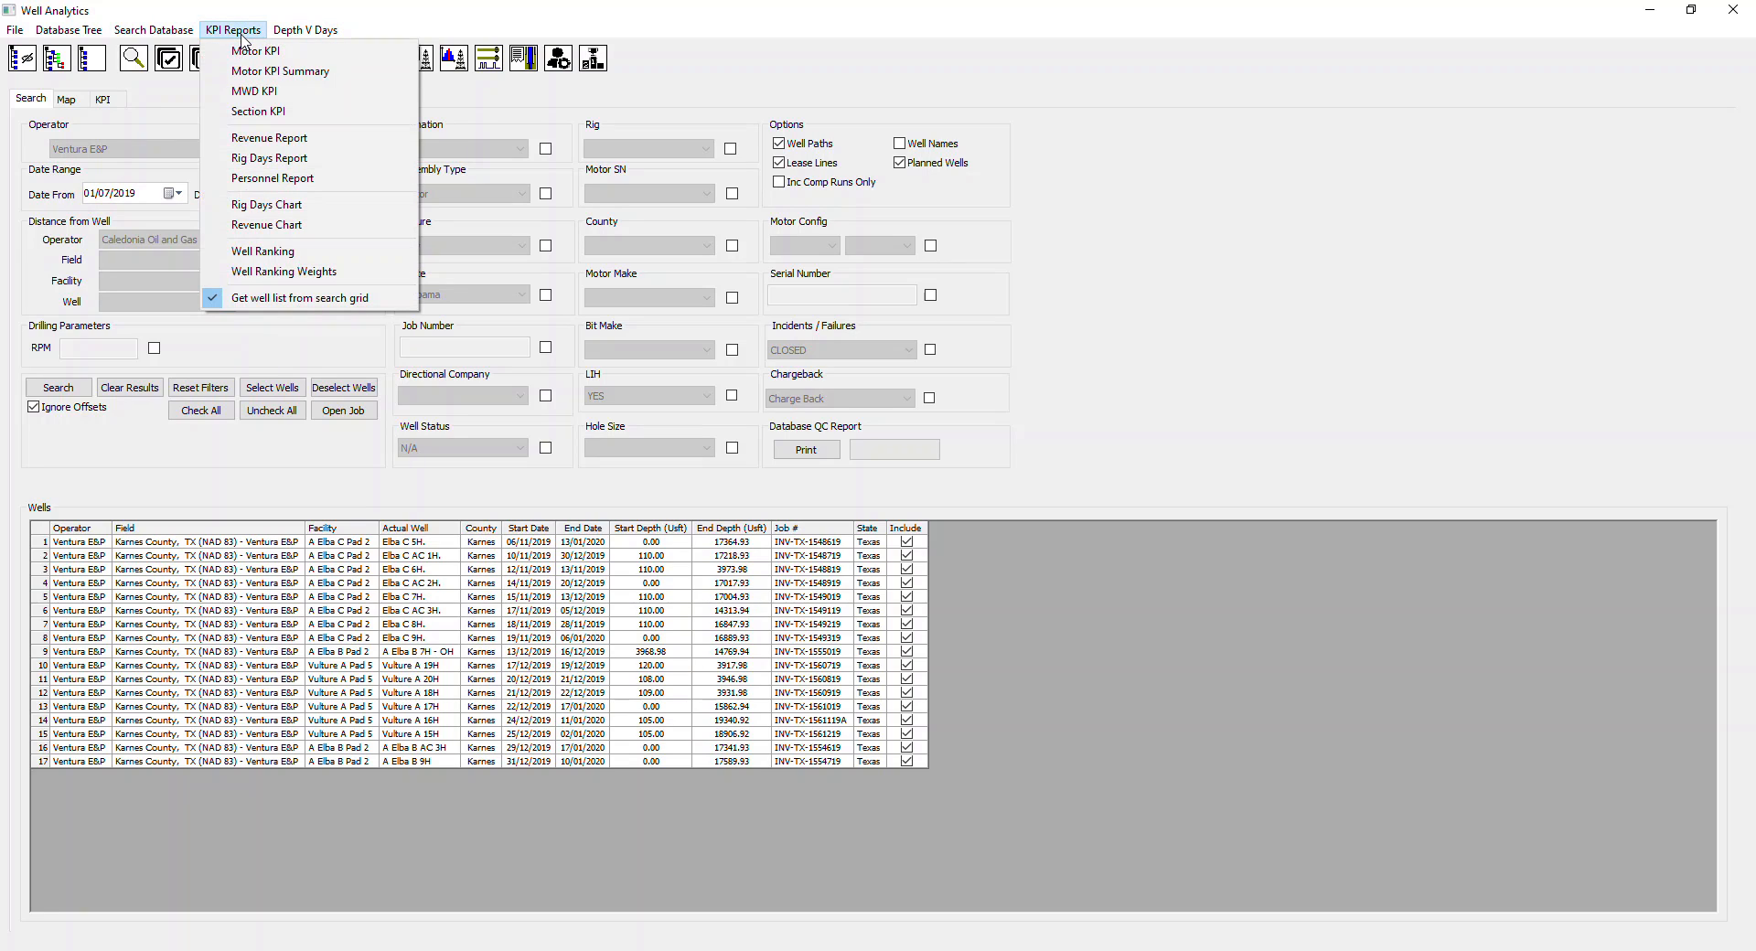
pyautogui.click(291, 138)
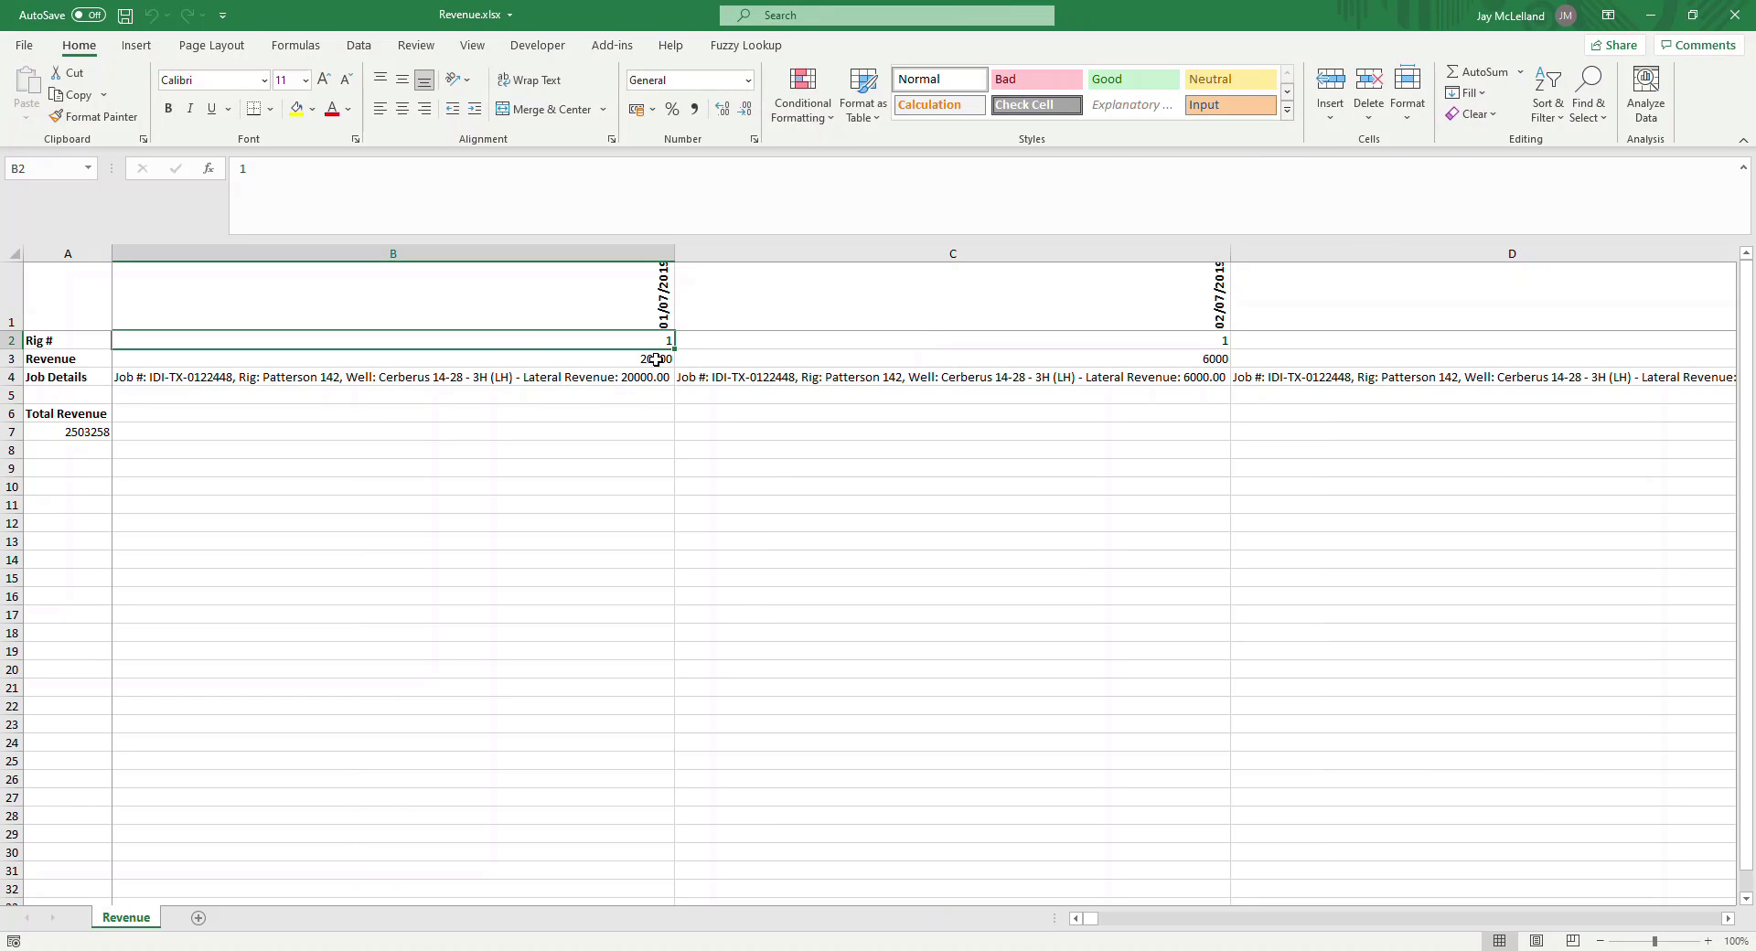
pyautogui.click(654, 310)
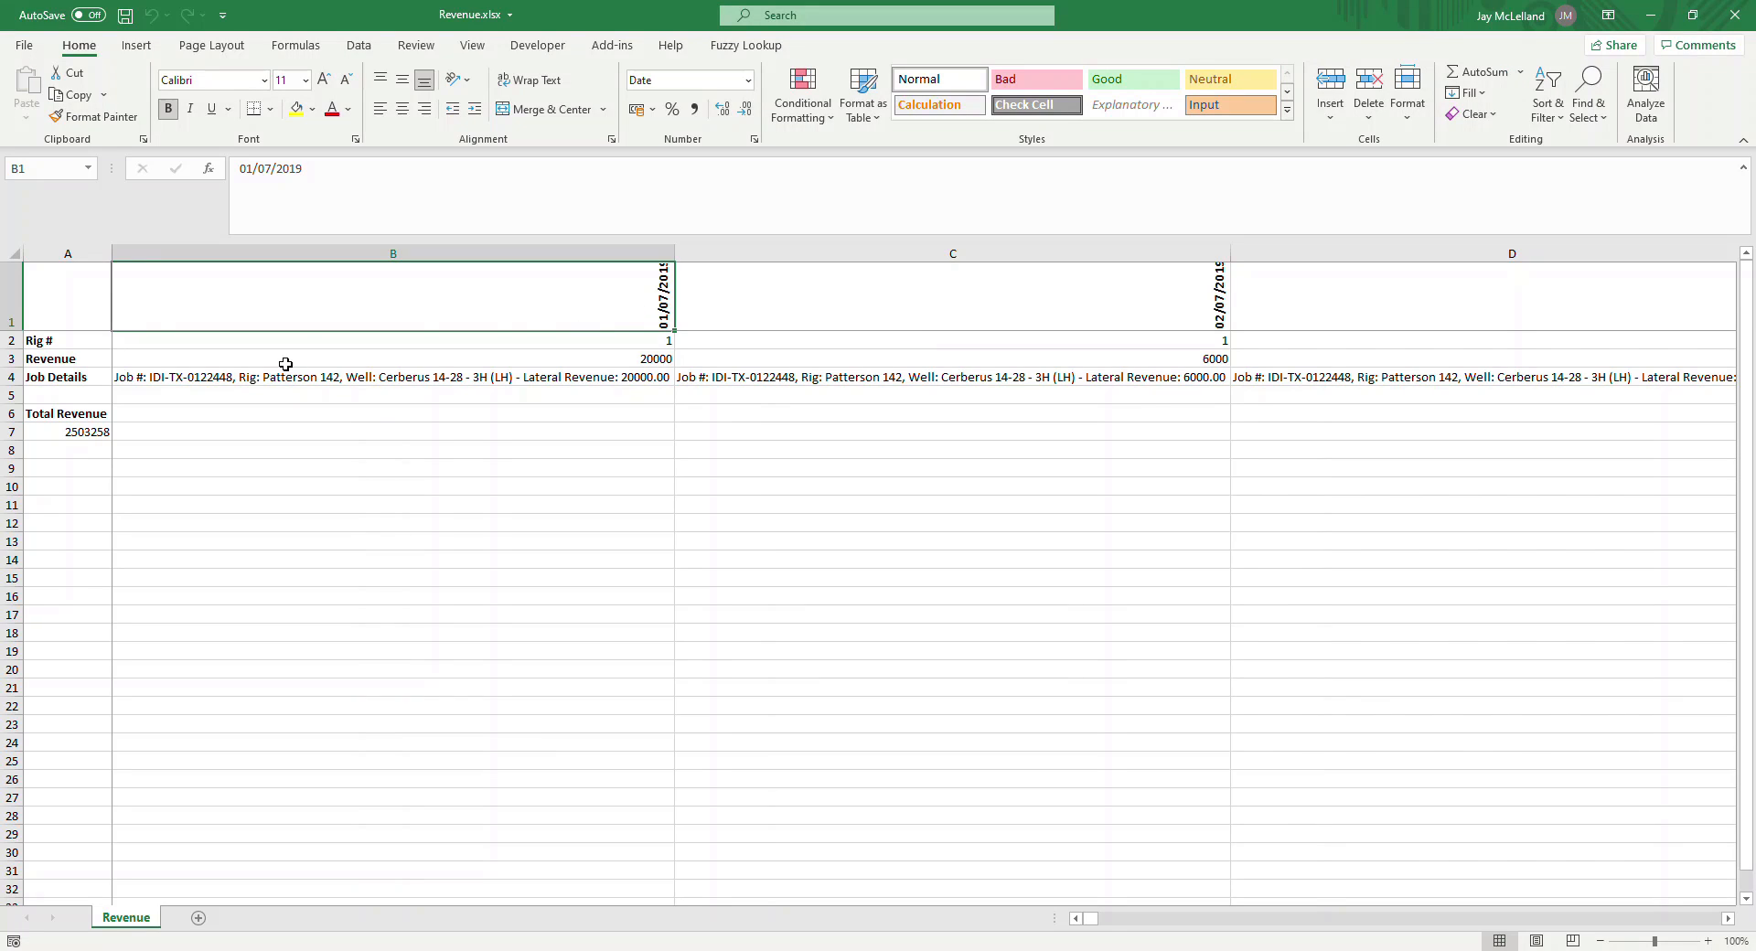
pyautogui.click(540, 343)
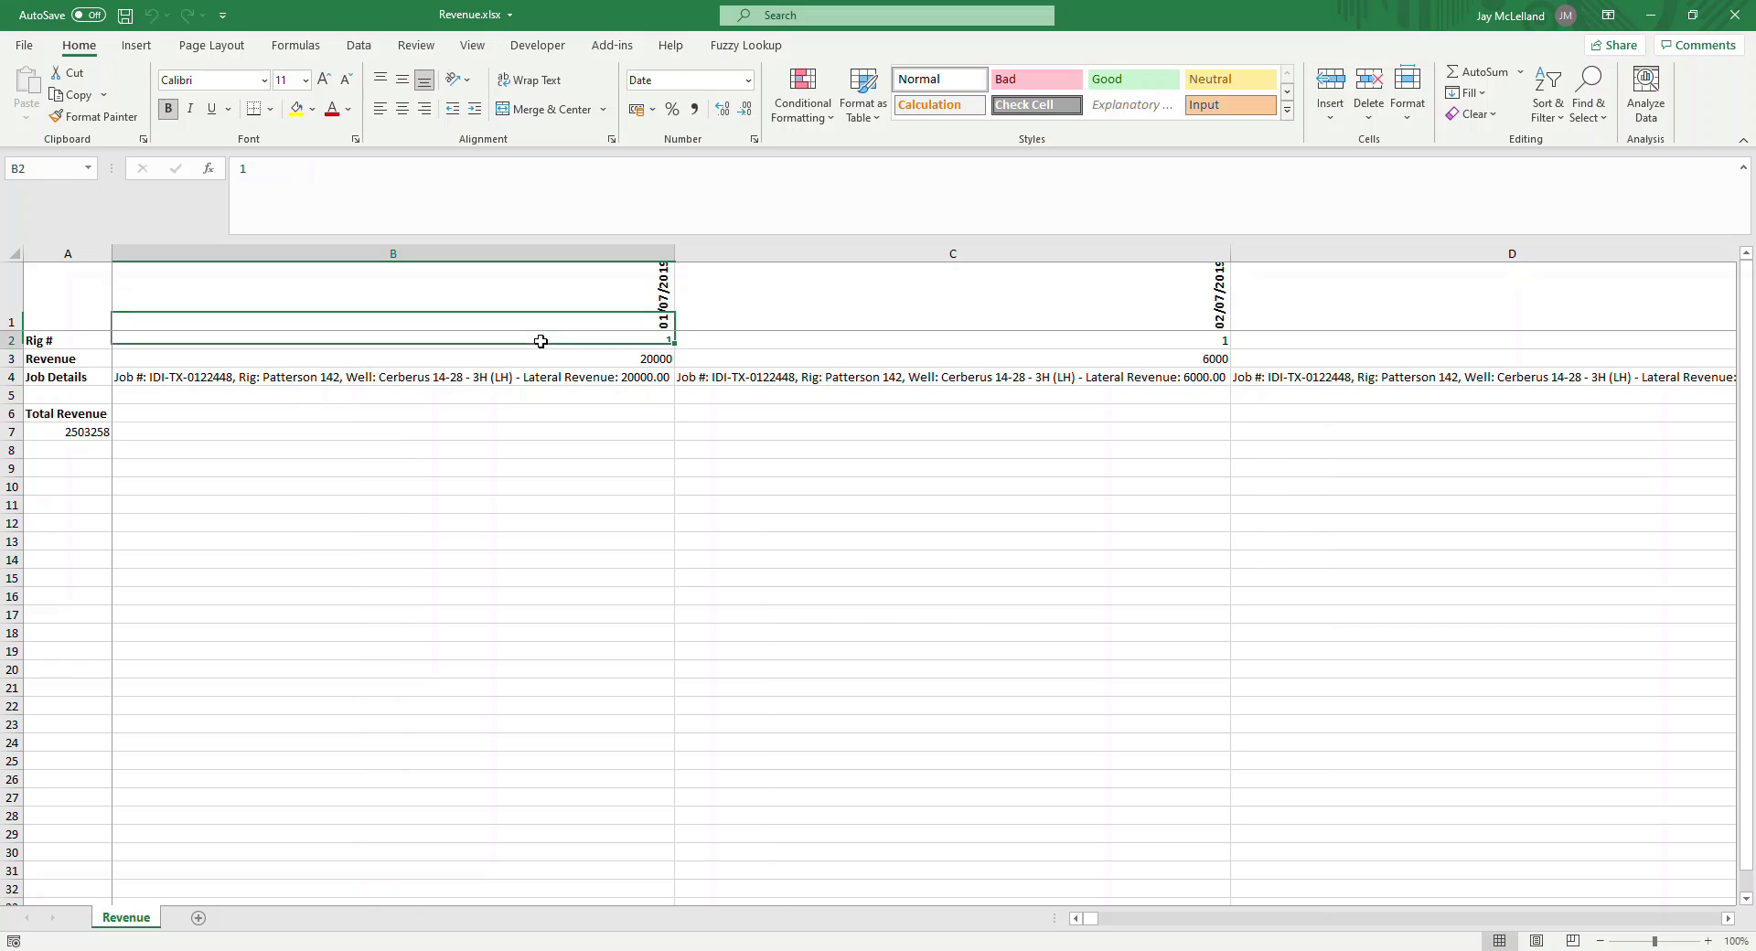
pyautogui.click(640, 365)
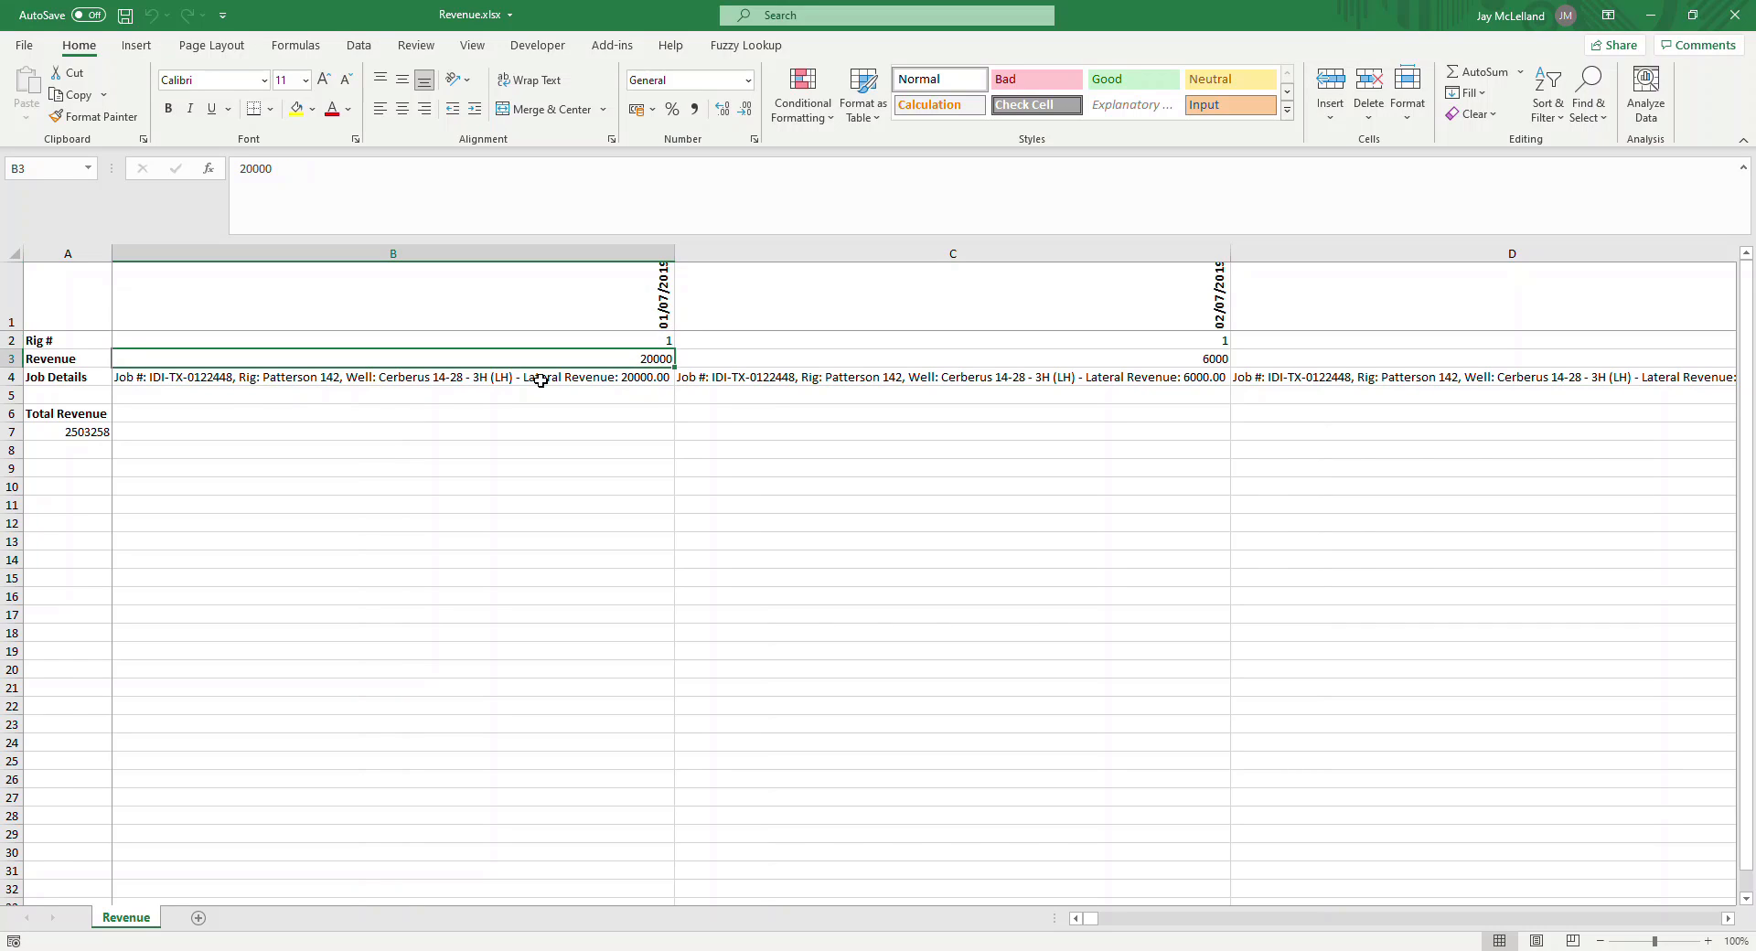
# Step: Review the Revenue Report's job details, total revenue and daily columns through late December 2019, and close the workbook
pyautogui.click(186, 378)
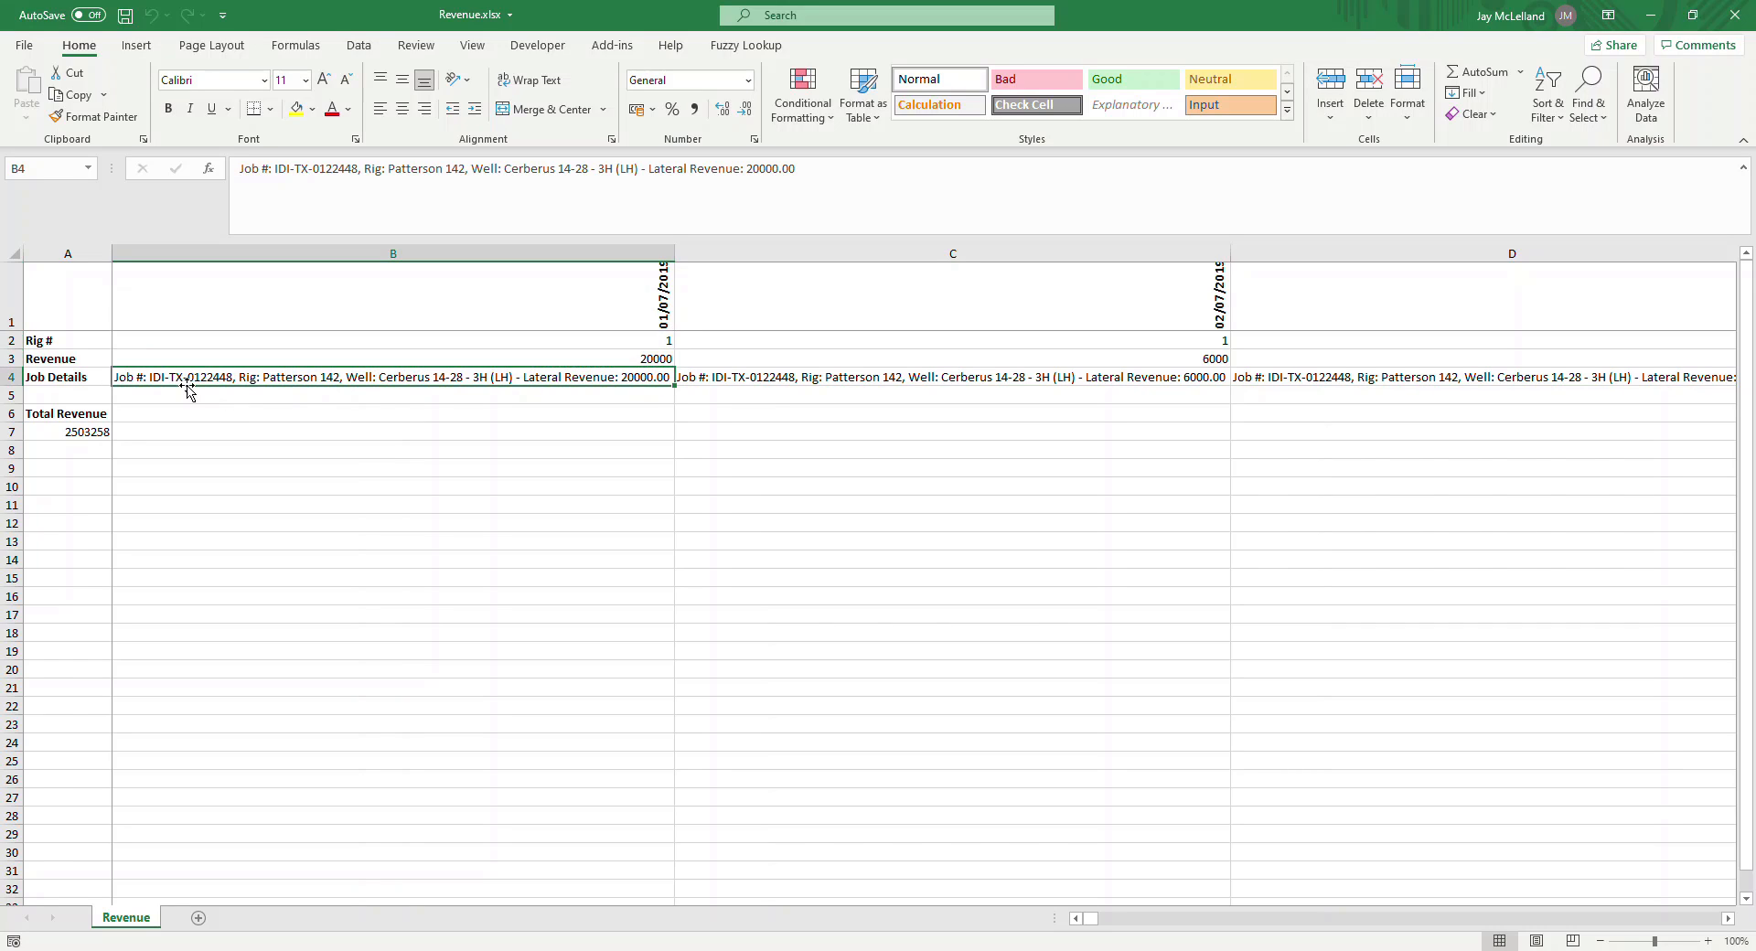
pyautogui.click(88, 435)
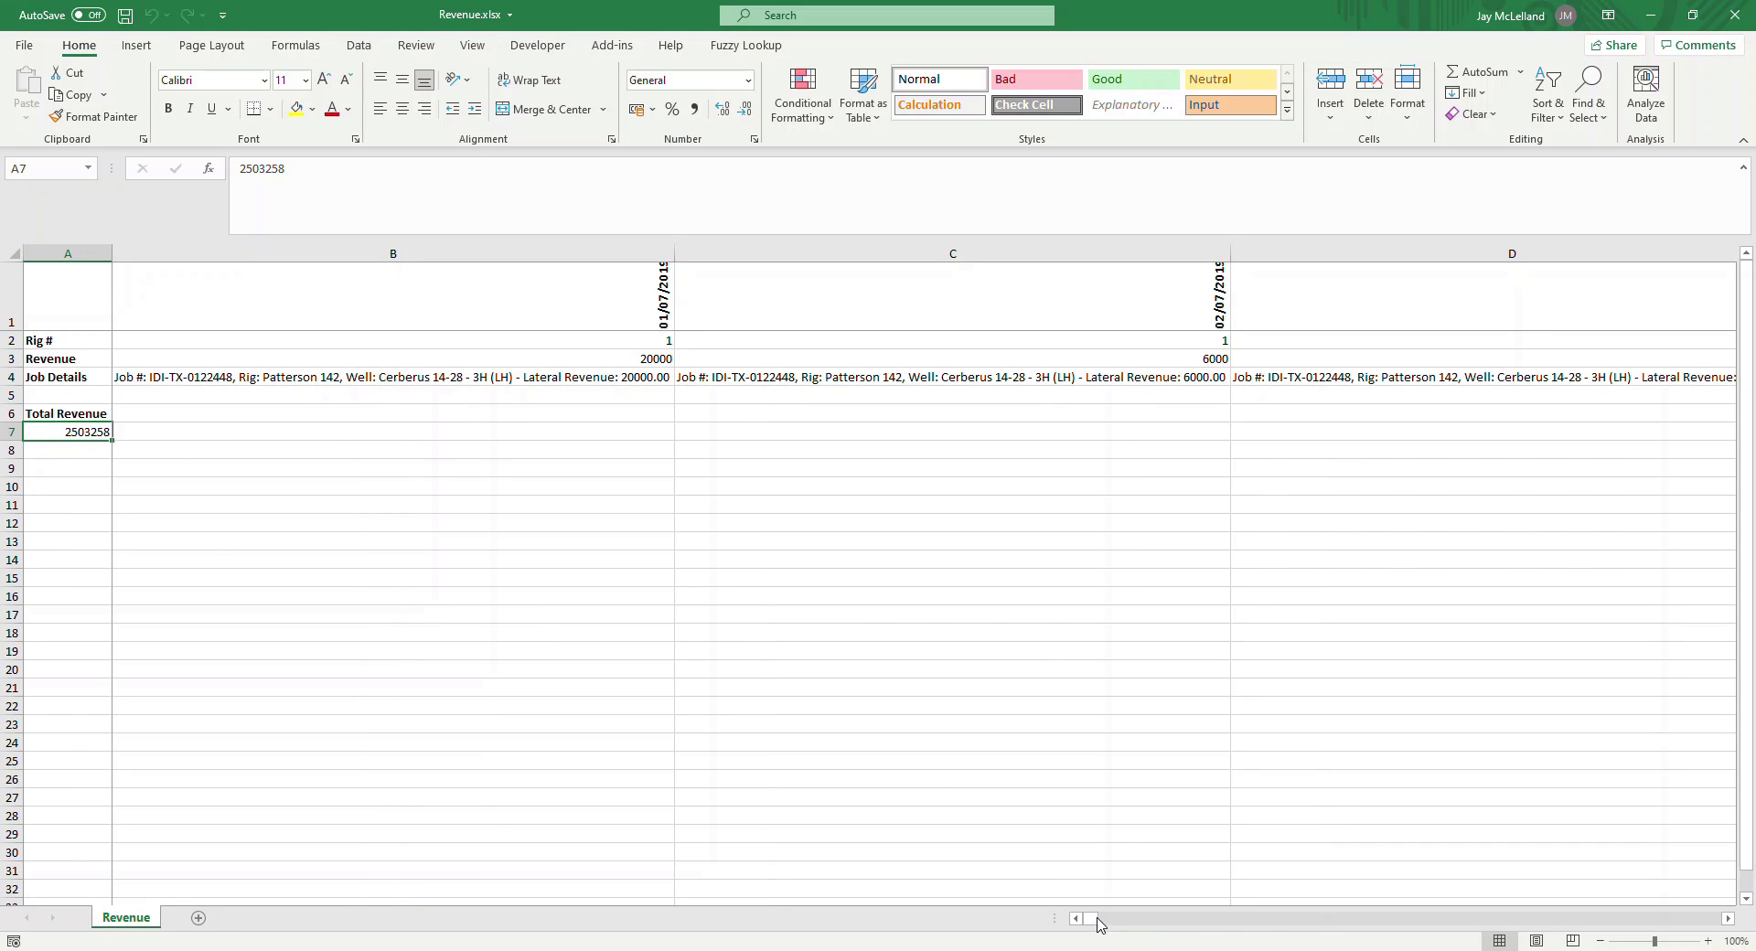
pyautogui.moveTo(1098, 924); pyautogui.dragTo(1121, 928)
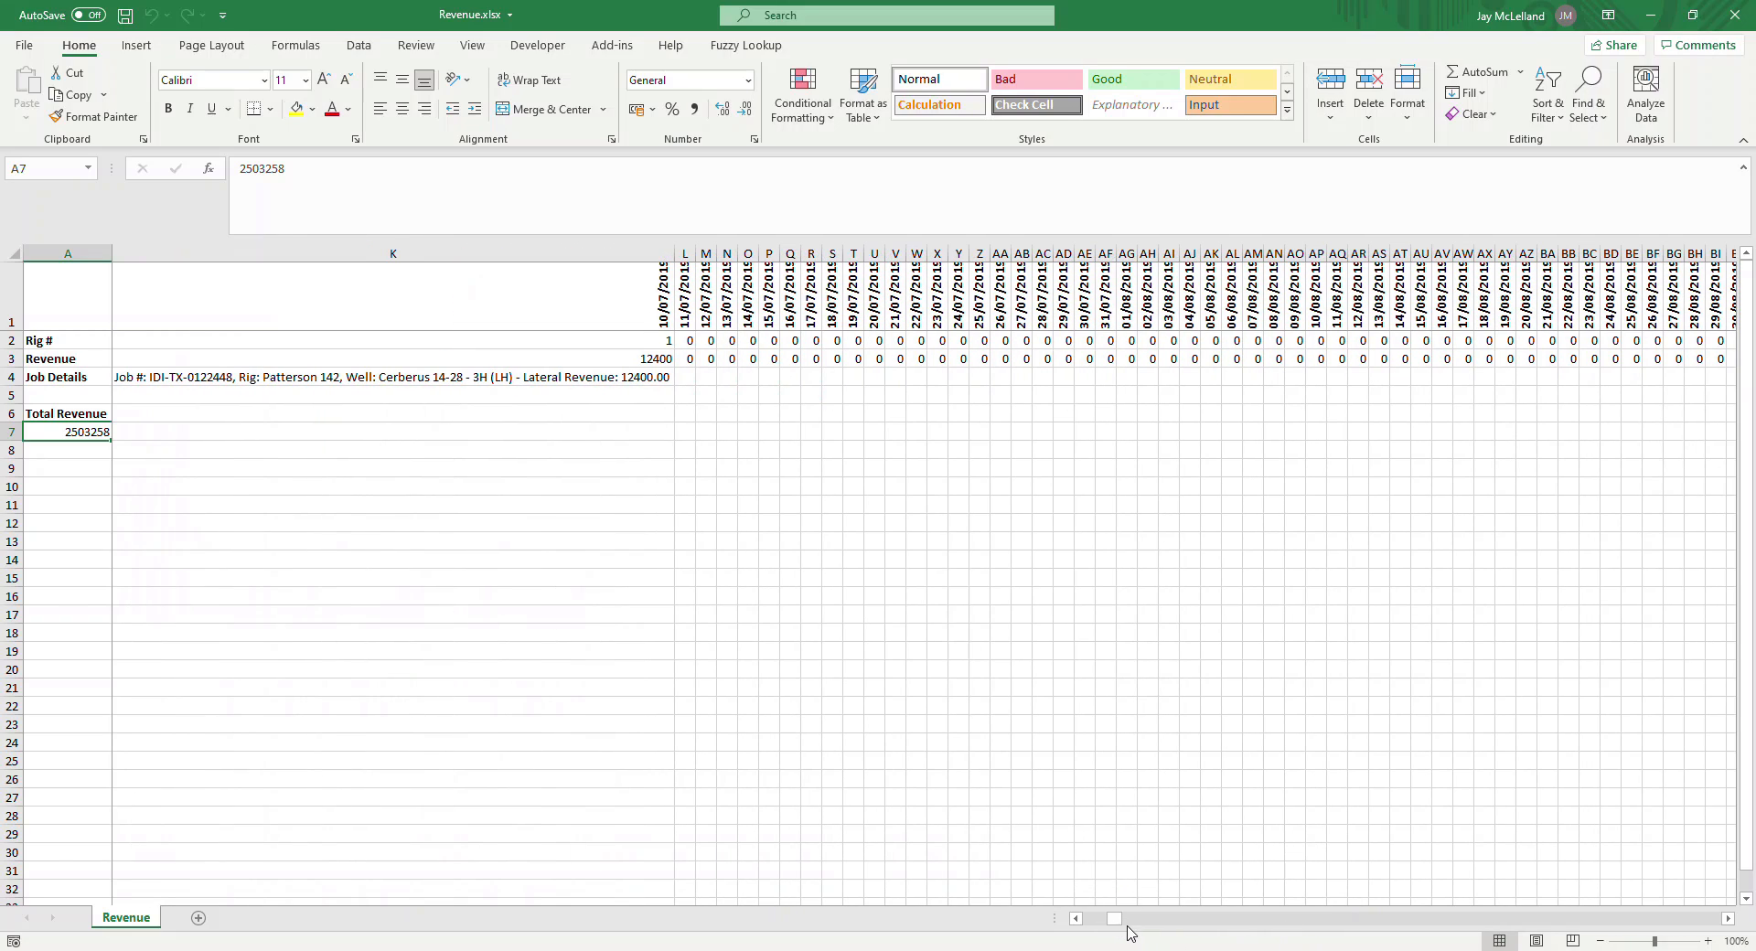
pyautogui.moveTo(1121, 928); pyautogui.dragTo(1545, 903)
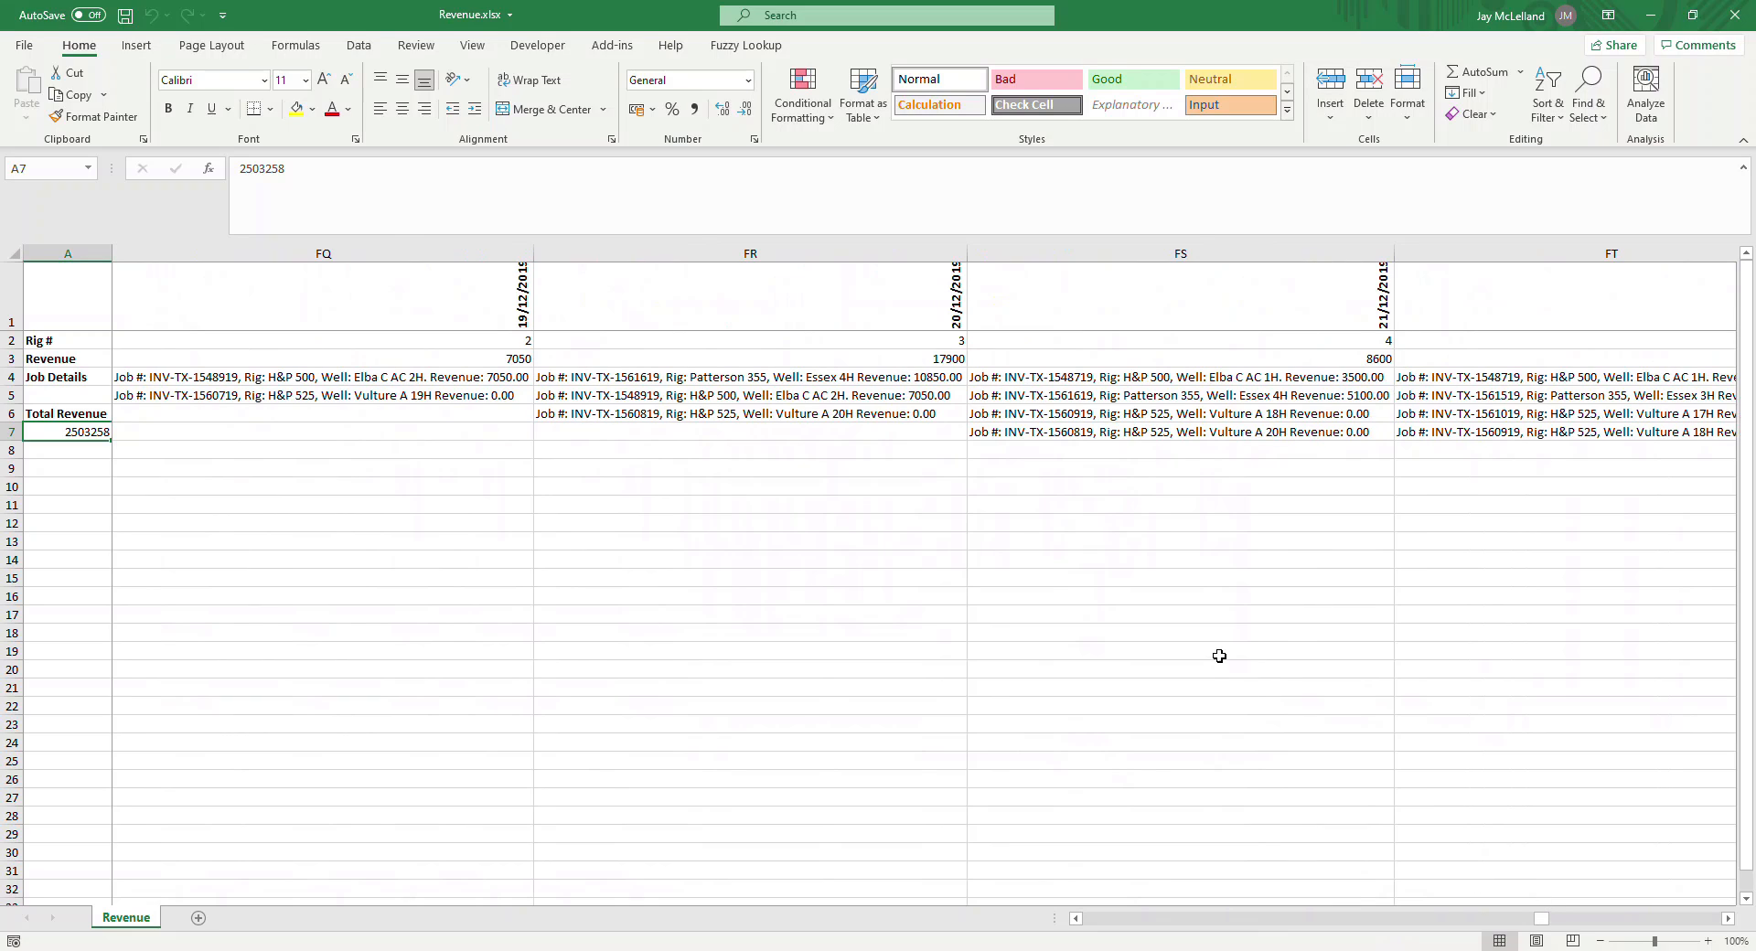
pyautogui.click(1729, 918)
pyautogui.click(1728, 918)
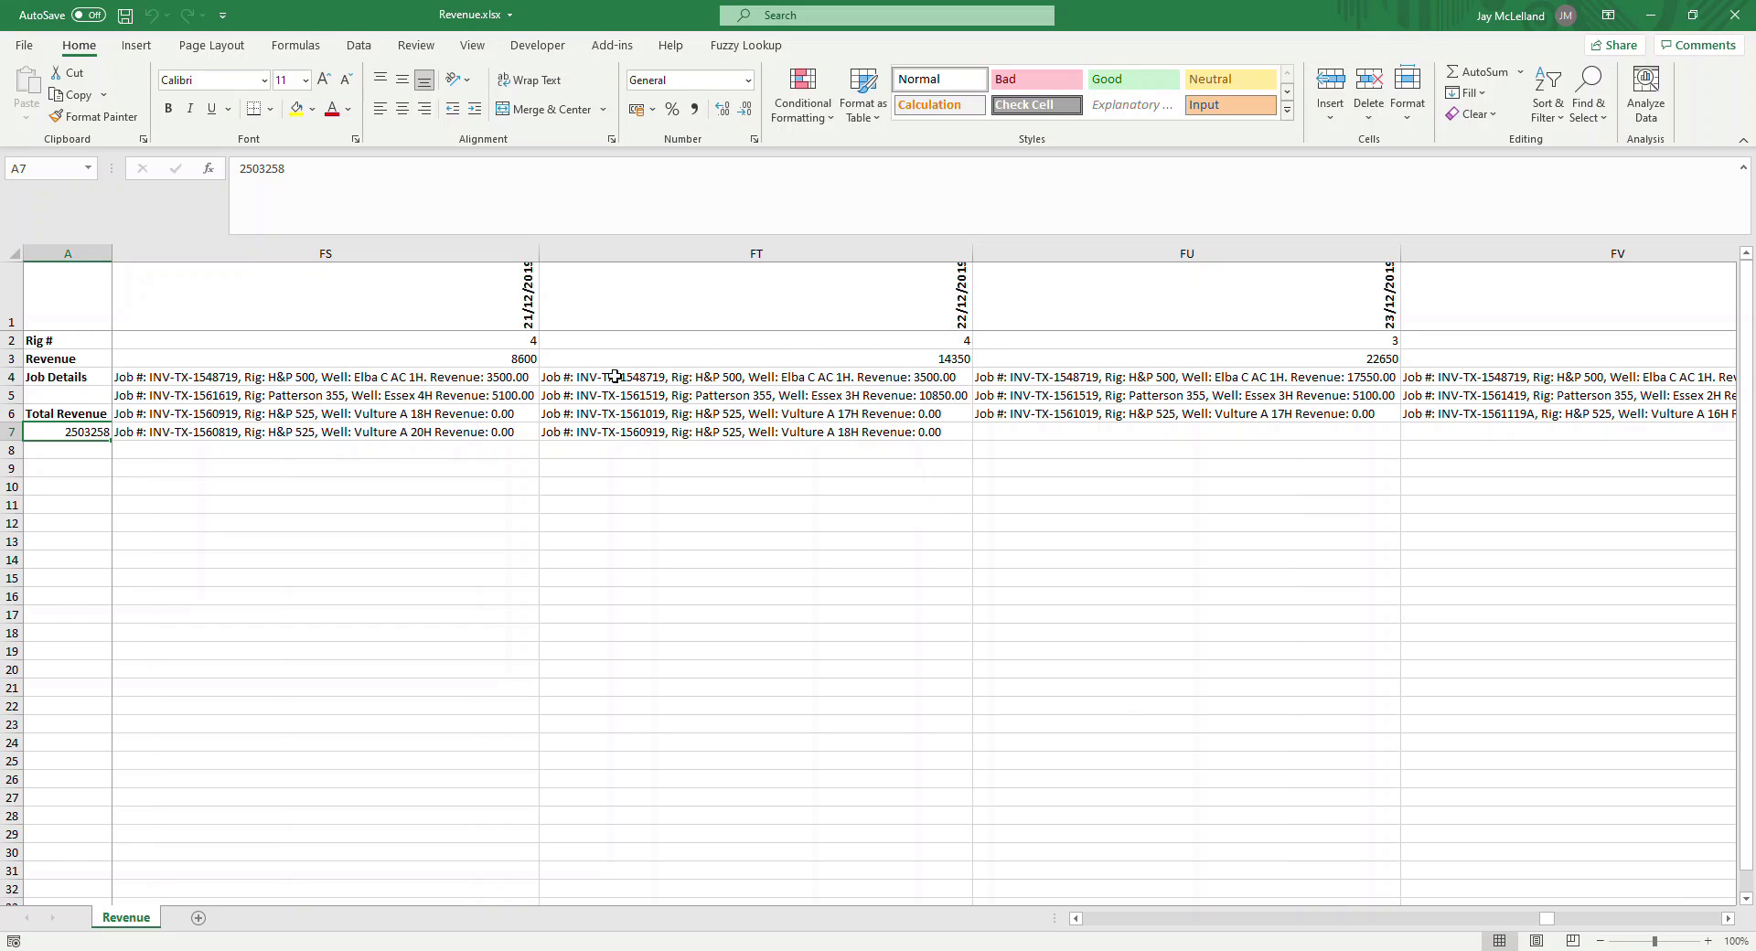
pyautogui.click(1733, 15)
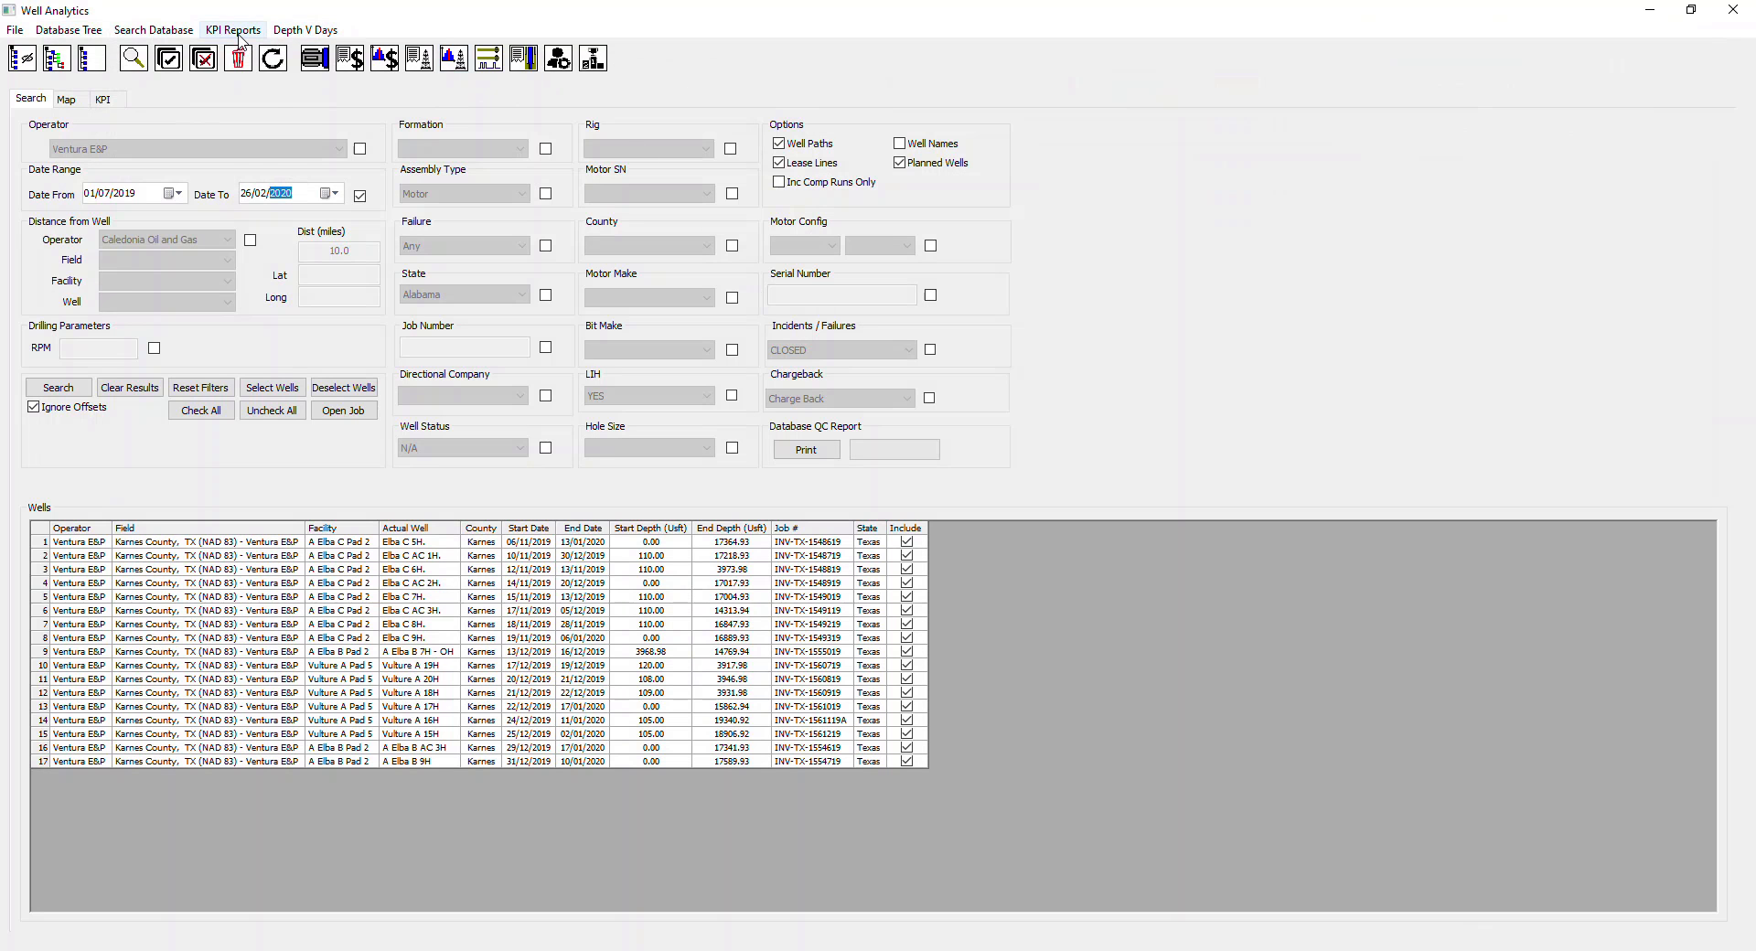
# Step: Generate the Rig Days Report, review its rig counts, averages and job details through late December 2019, and close it
pyautogui.click(234, 30)
pyautogui.click(287, 160)
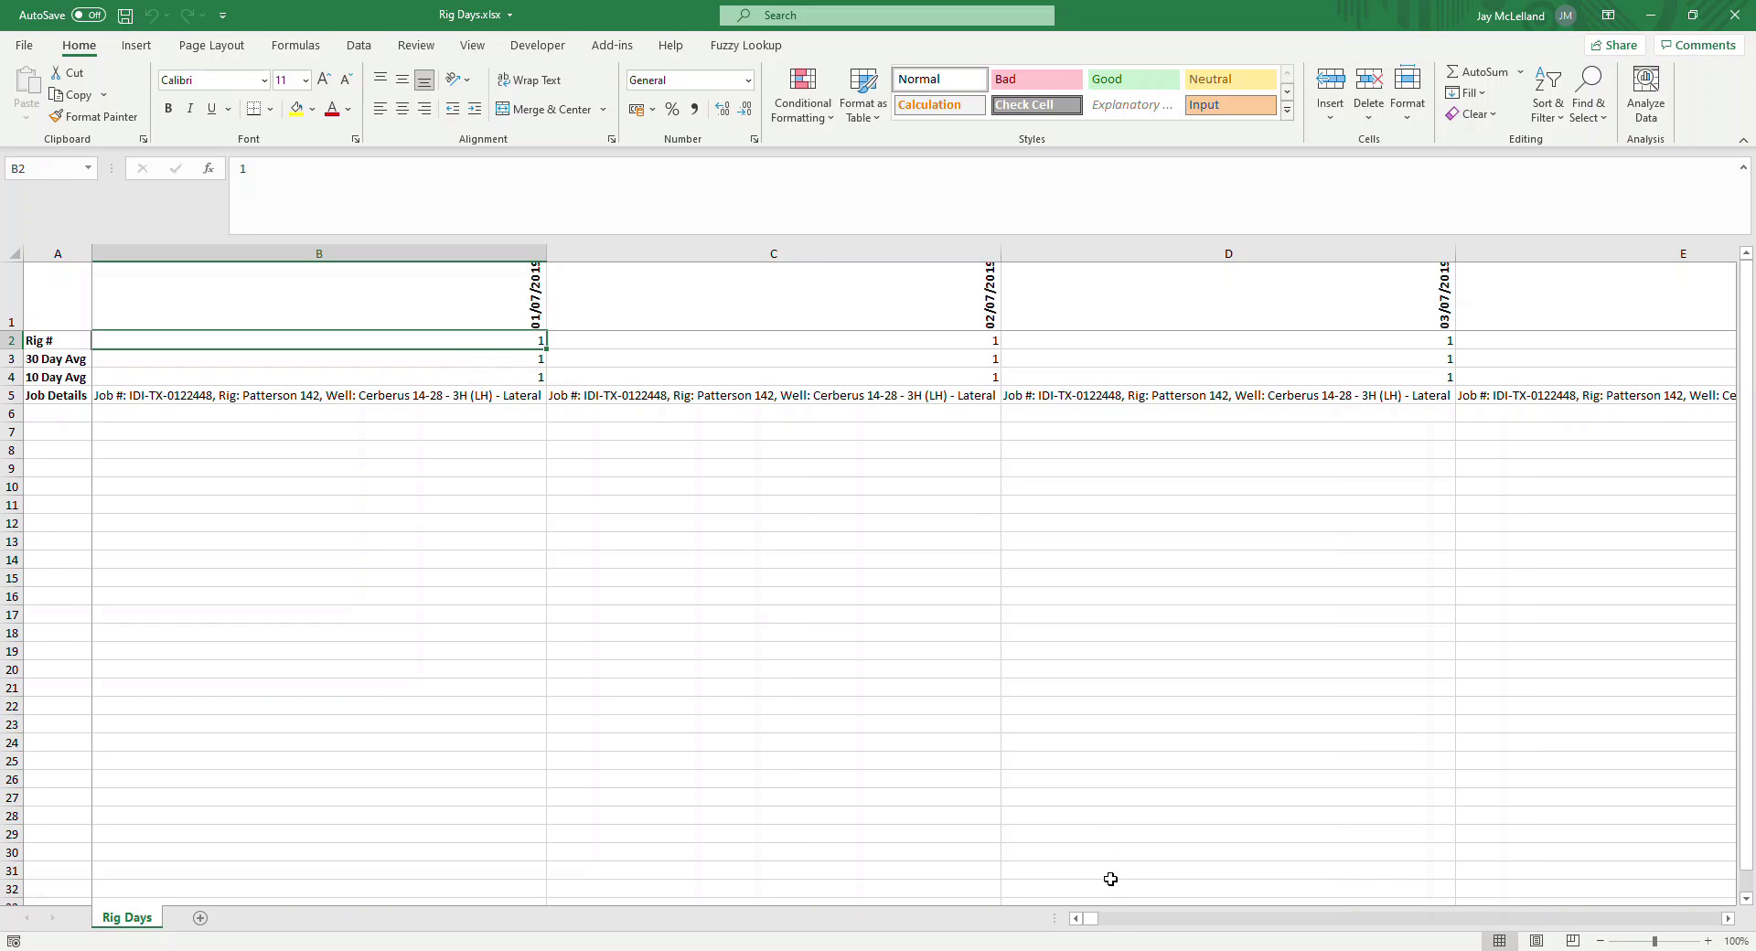
pyautogui.moveTo(1094, 919); pyautogui.dragTo(1567, 942)
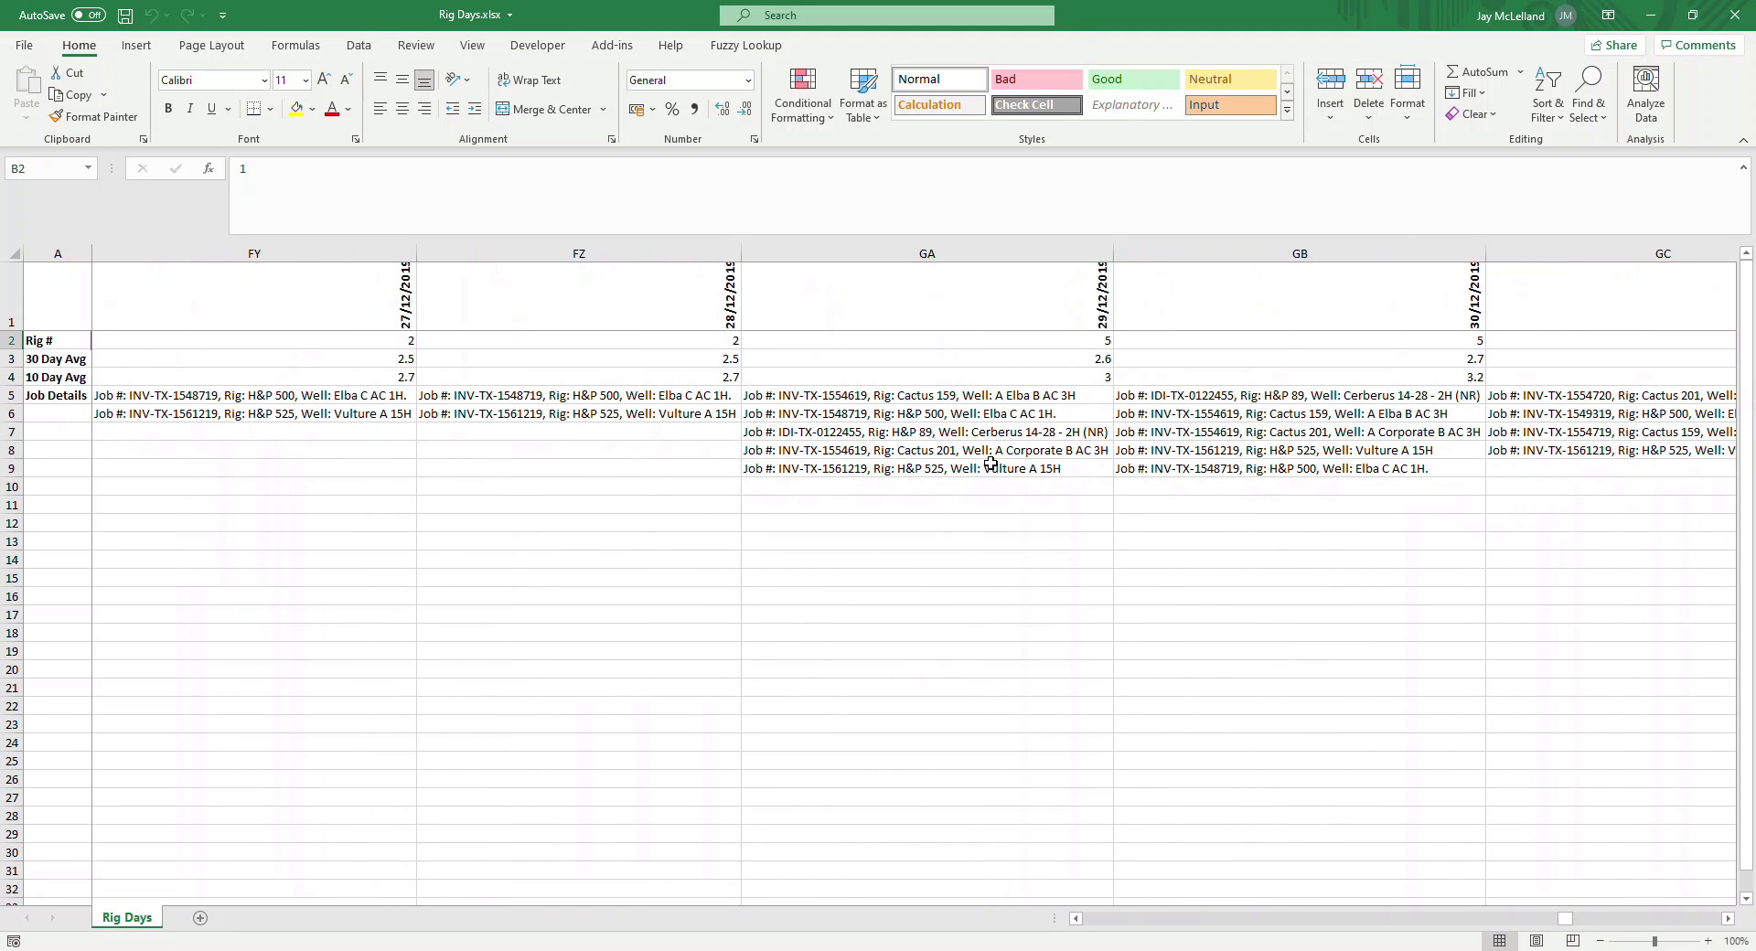
pyautogui.click(1733, 15)
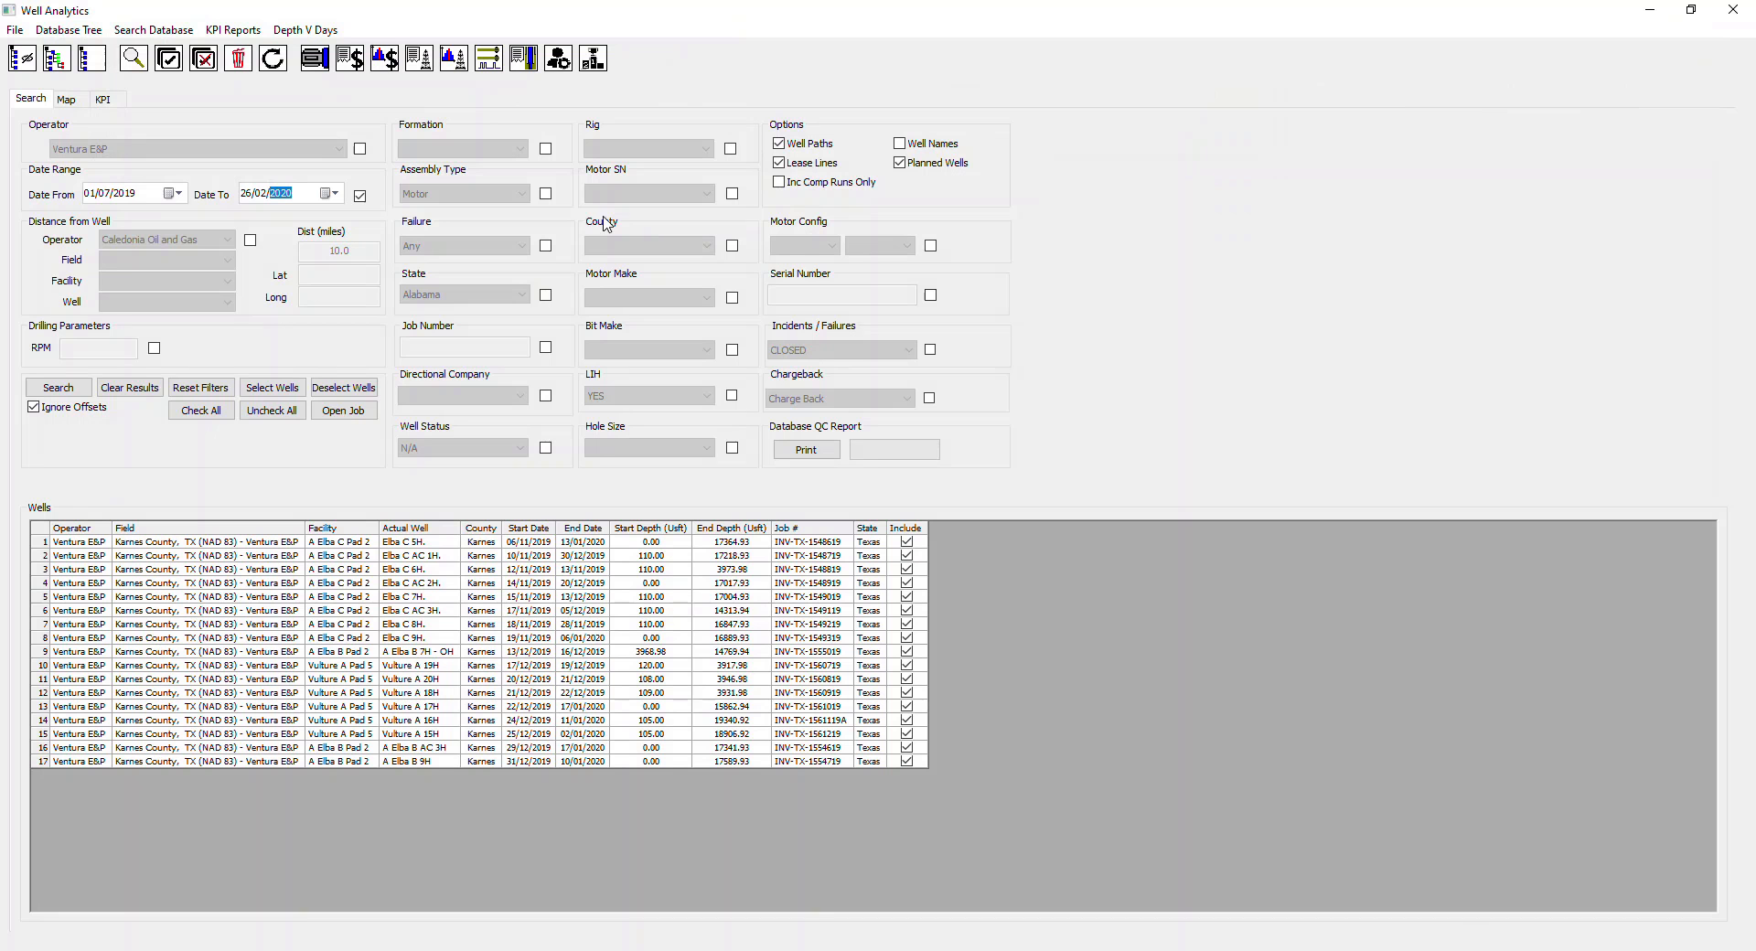
# Step: Generate the Personnel Report, review the personnel list and the daily work markers across September and October 2019, and close it
pyautogui.click(236, 30)
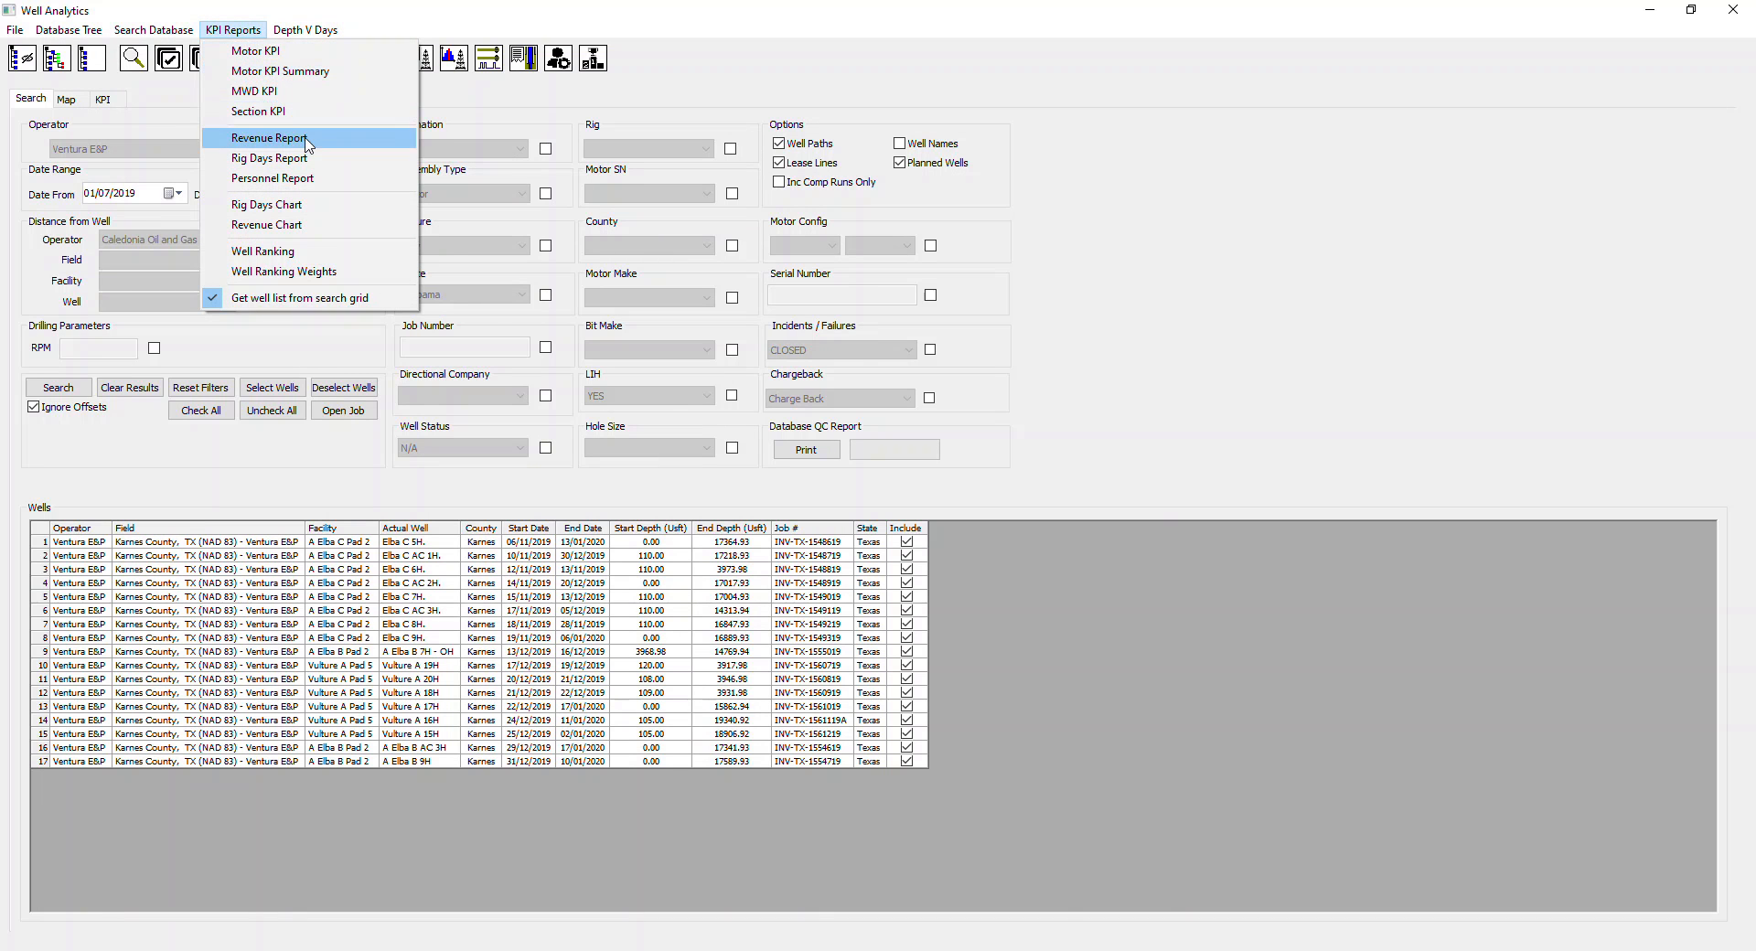
pyautogui.click(308, 180)
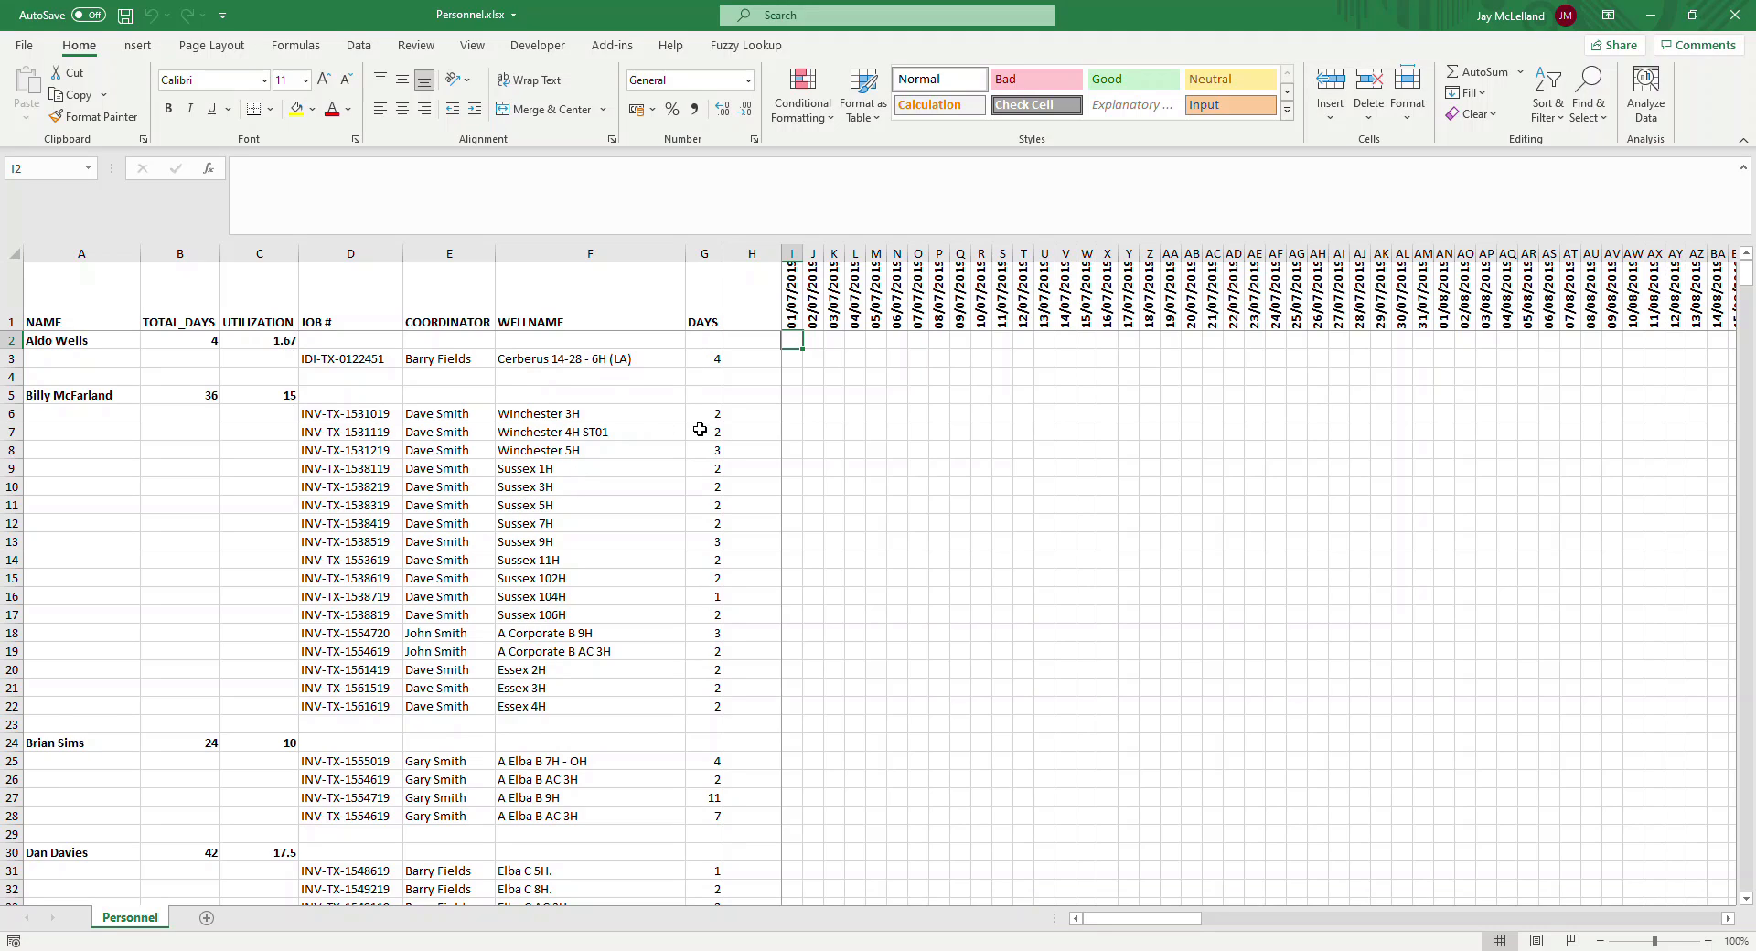
pyautogui.scroll(-10, 955, 498)
pyautogui.scroll(10, 951, 503)
pyautogui.moveTo(1131, 915); pyautogui.dragTo(1322, 938)
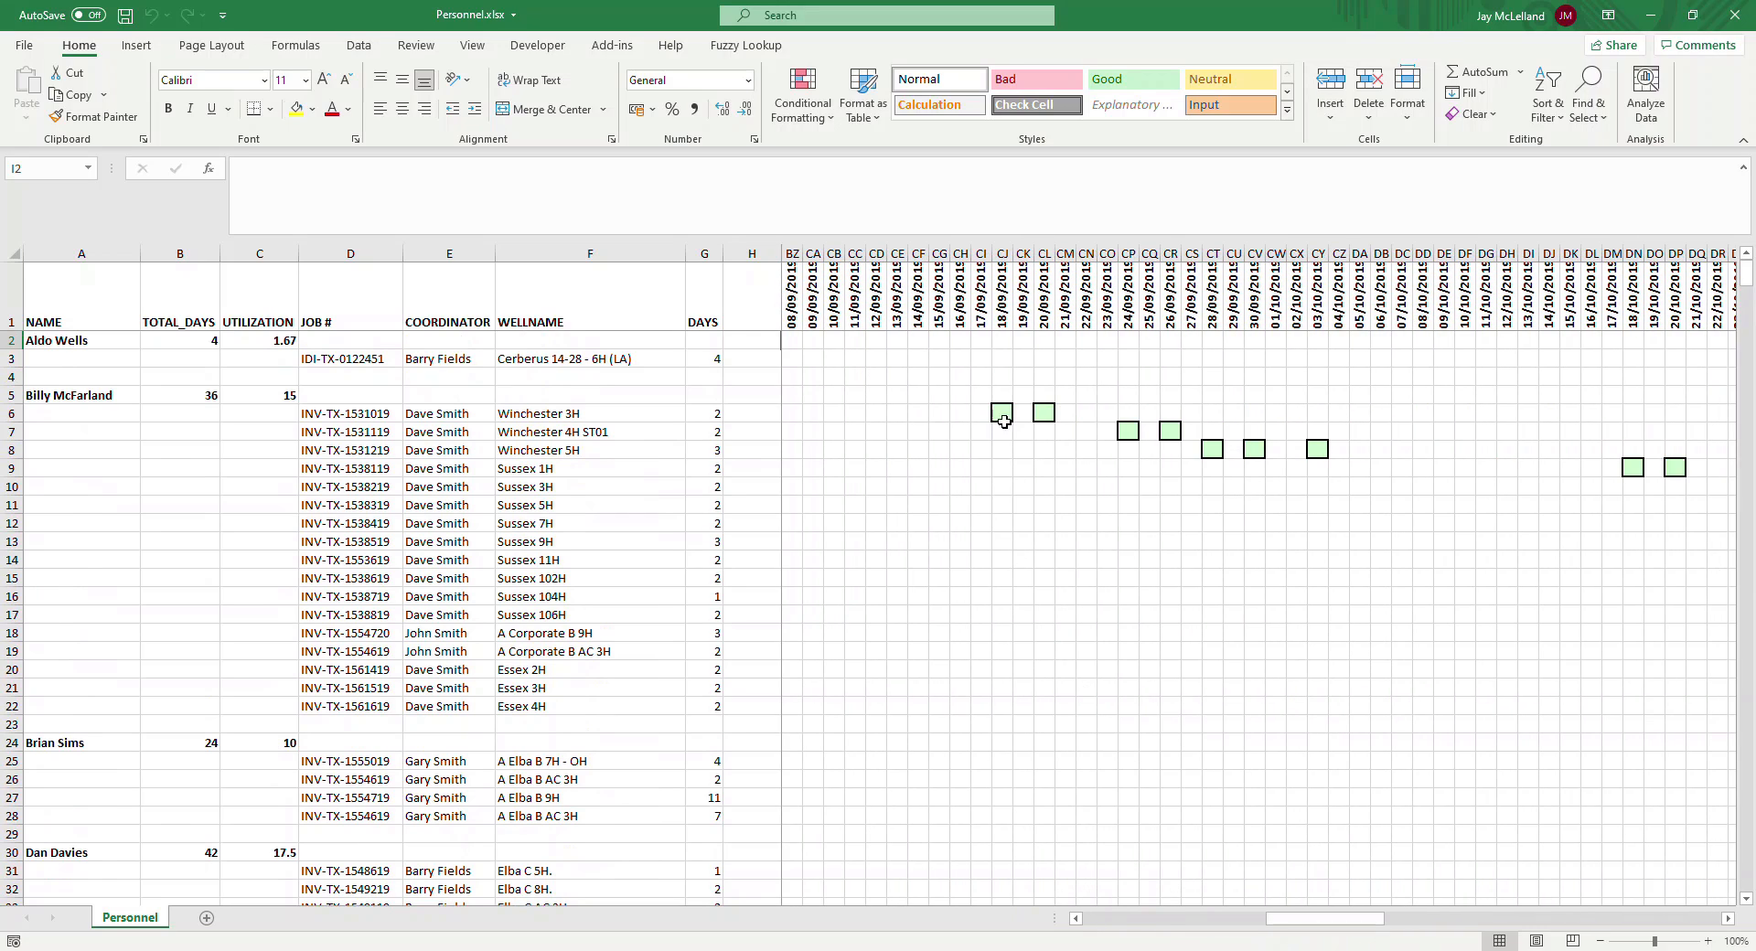
pyautogui.moveTo(1320, 931); pyautogui.dragTo(1335, 899)
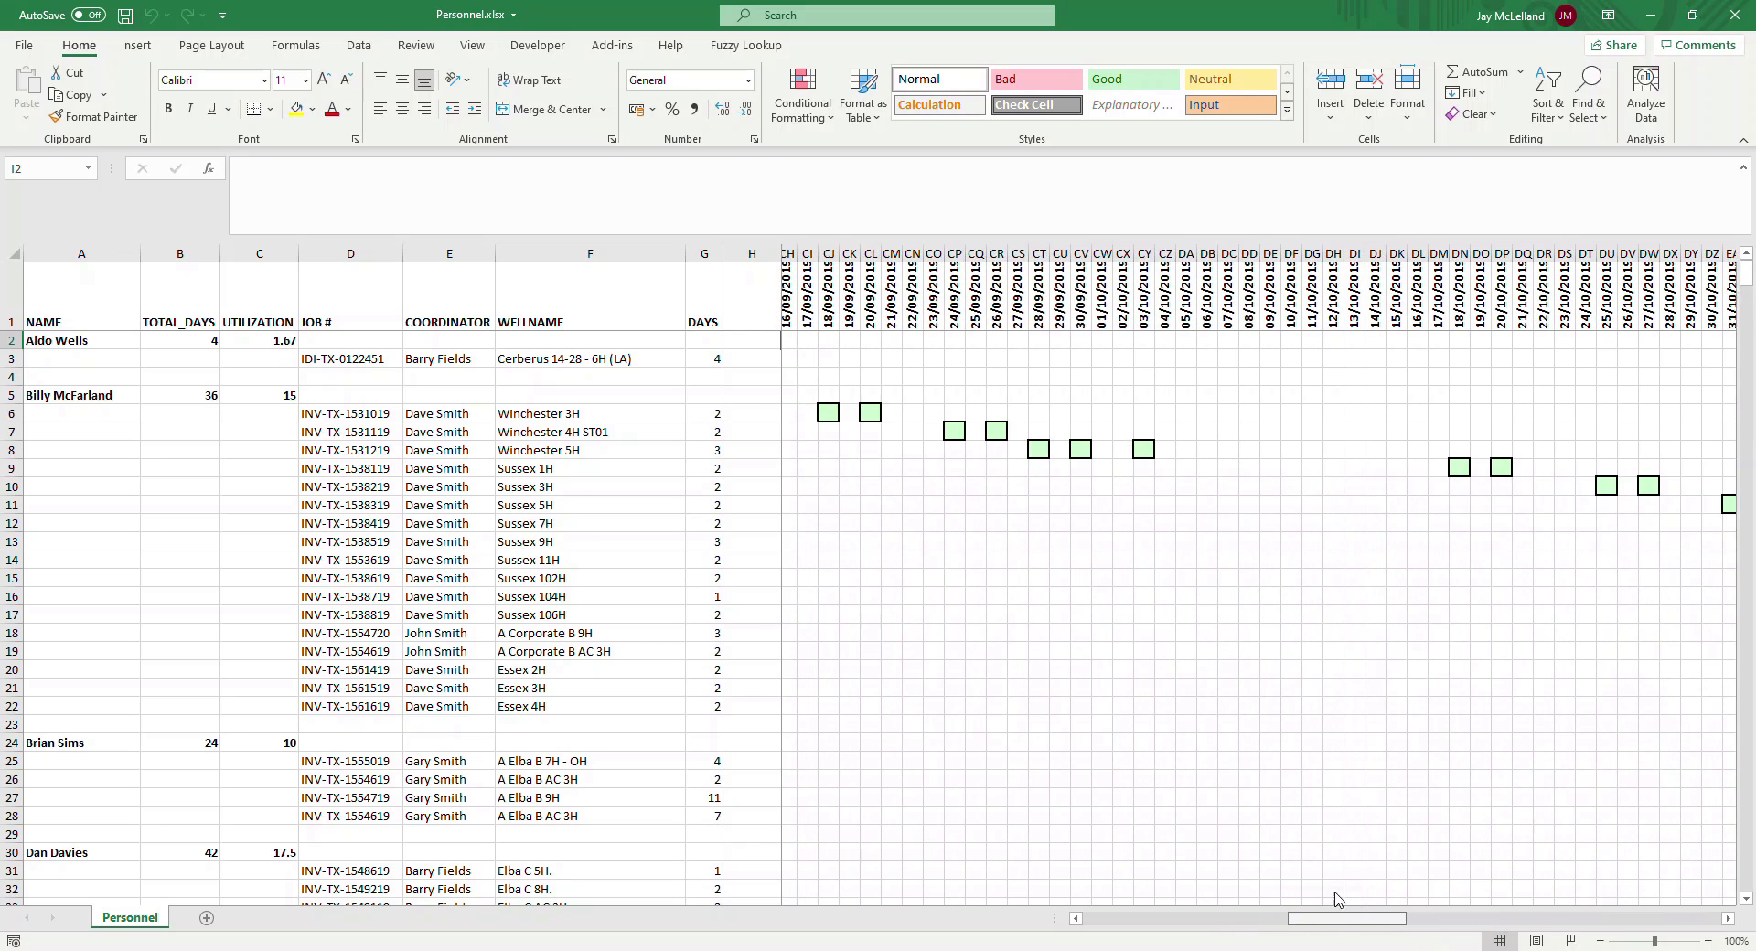
pyautogui.click(1725, 19)
# Step: Generate the Rig Days Chart for the date range, examine its rig counts and 30-day and 10-day averages, and close it
pyautogui.click(251, 31)
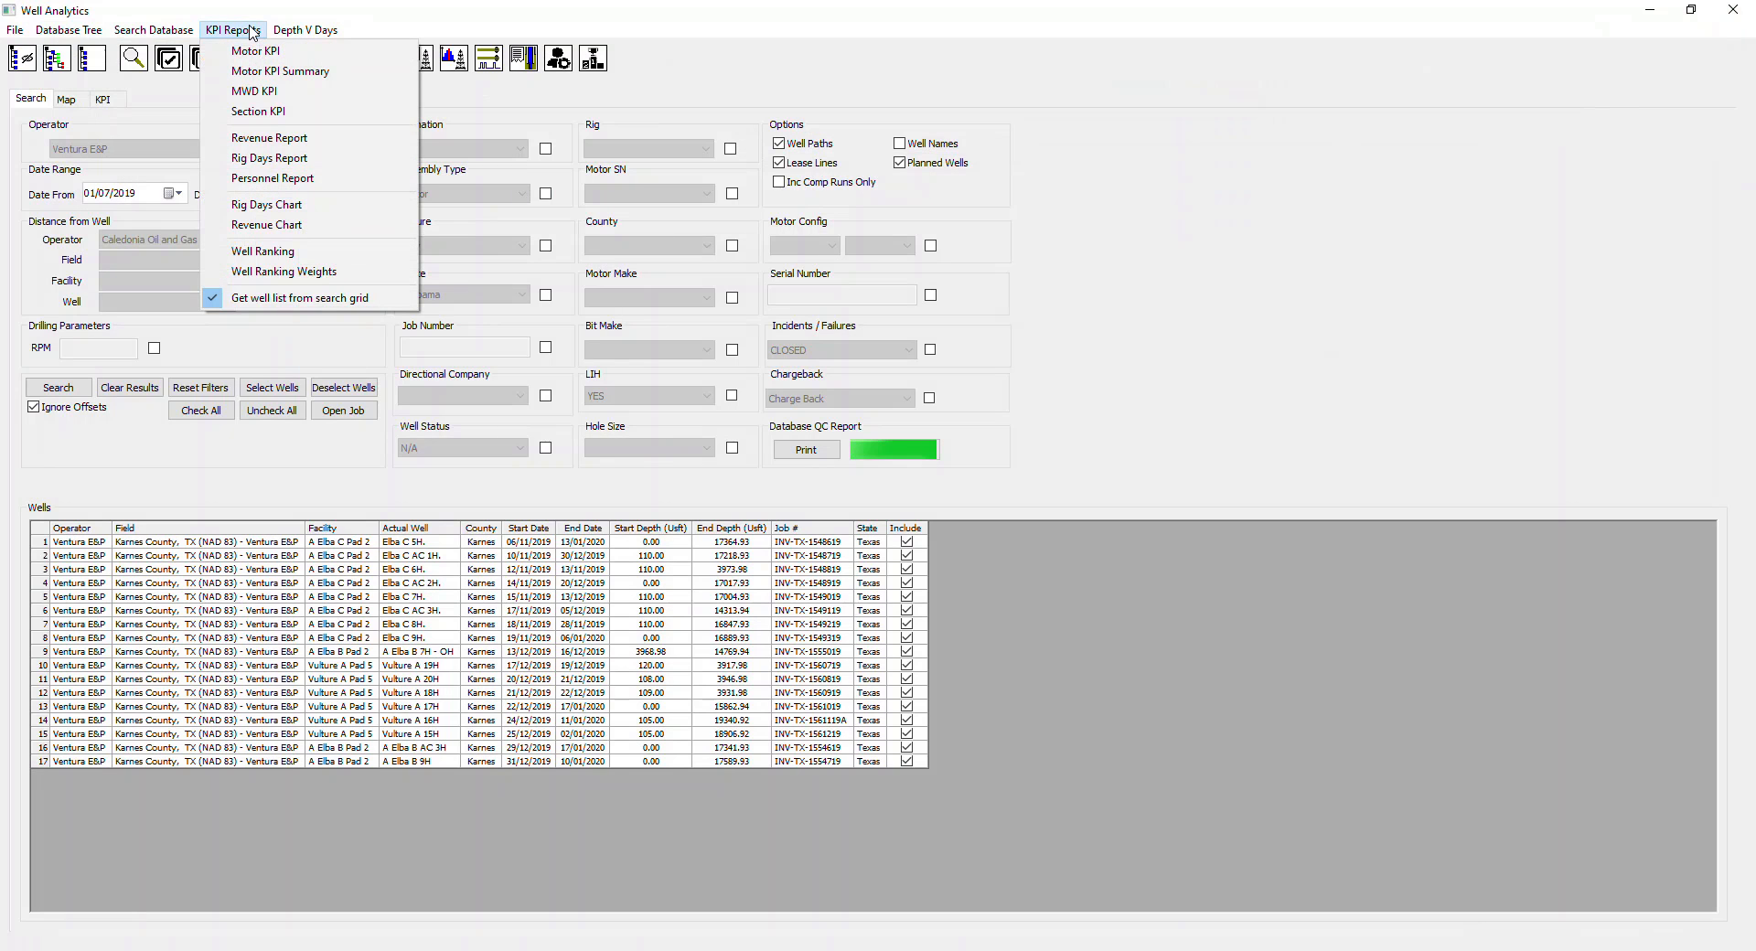
pyautogui.click(267, 214)
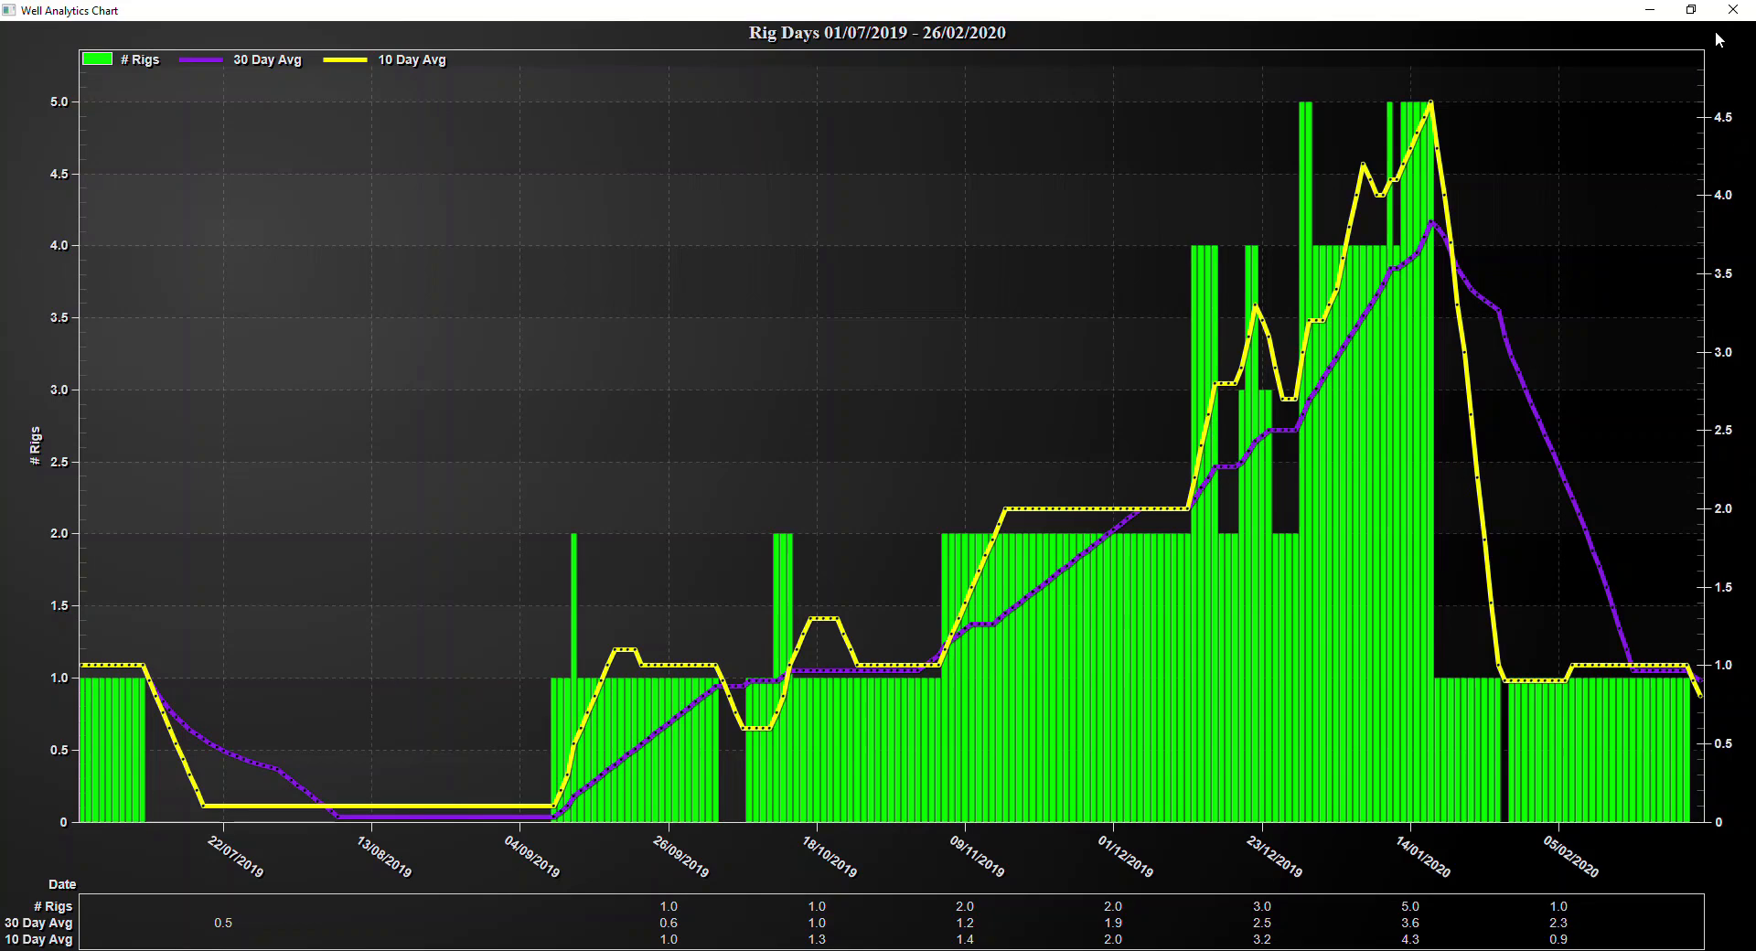
pyautogui.click(1732, 10)
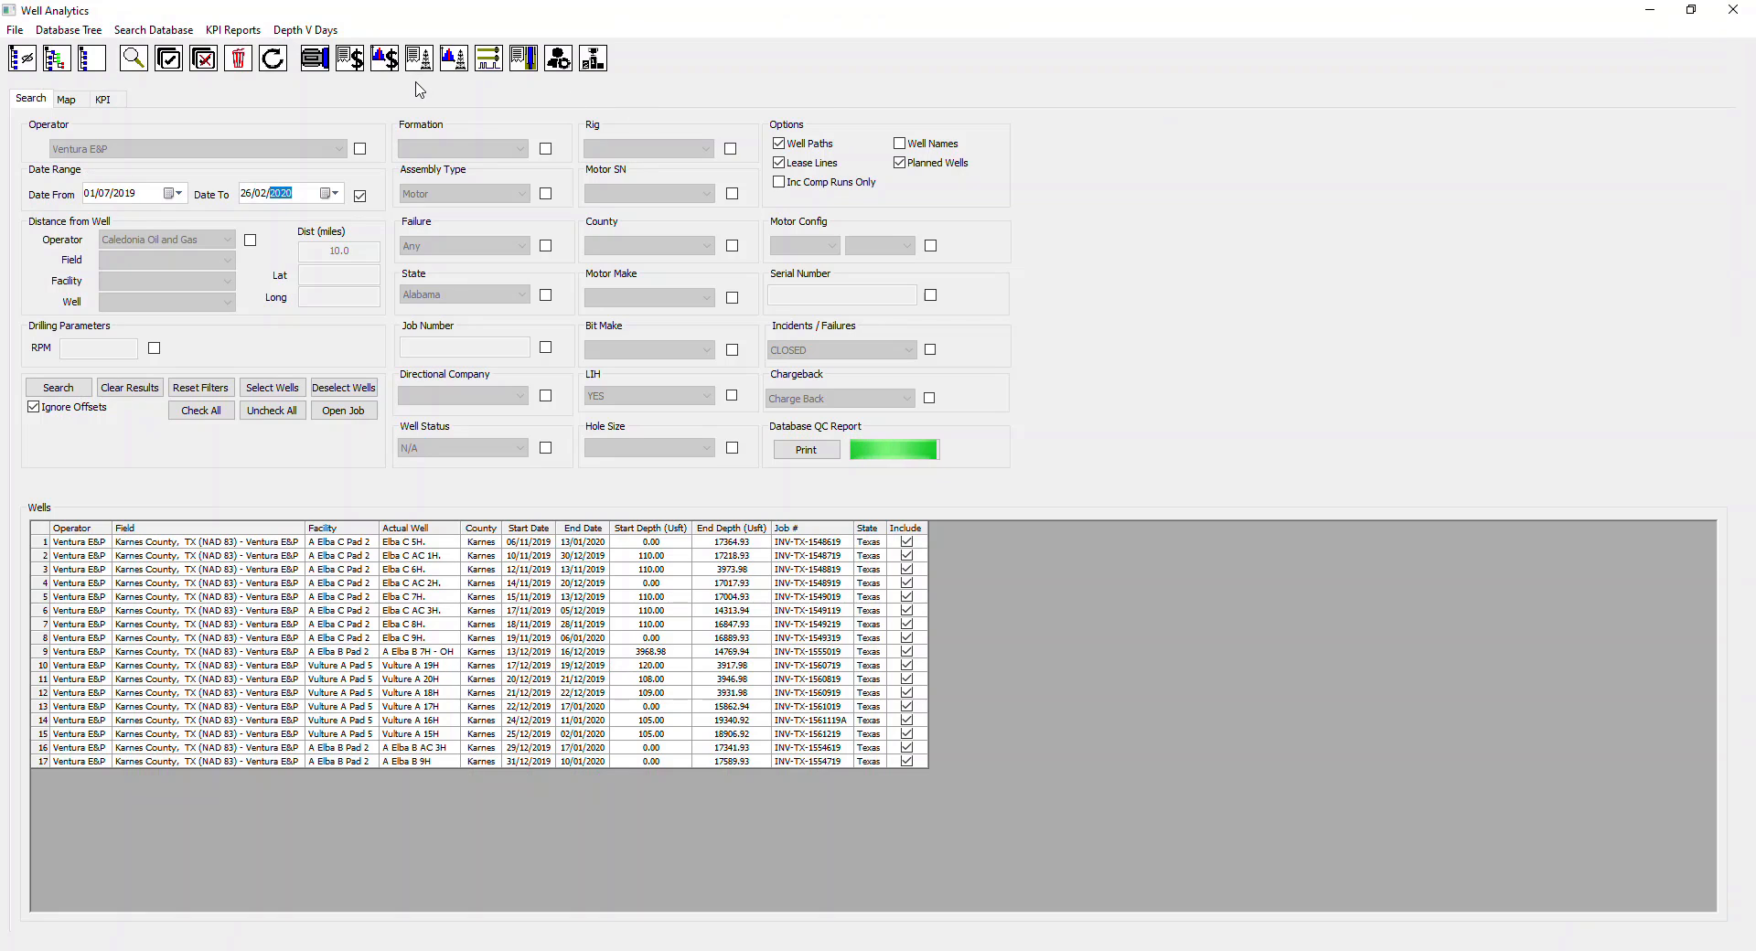
# Step: Generate the Revenue Chart for the date range, examine its daily revenue and rig count, and close it
pyautogui.click(233, 30)
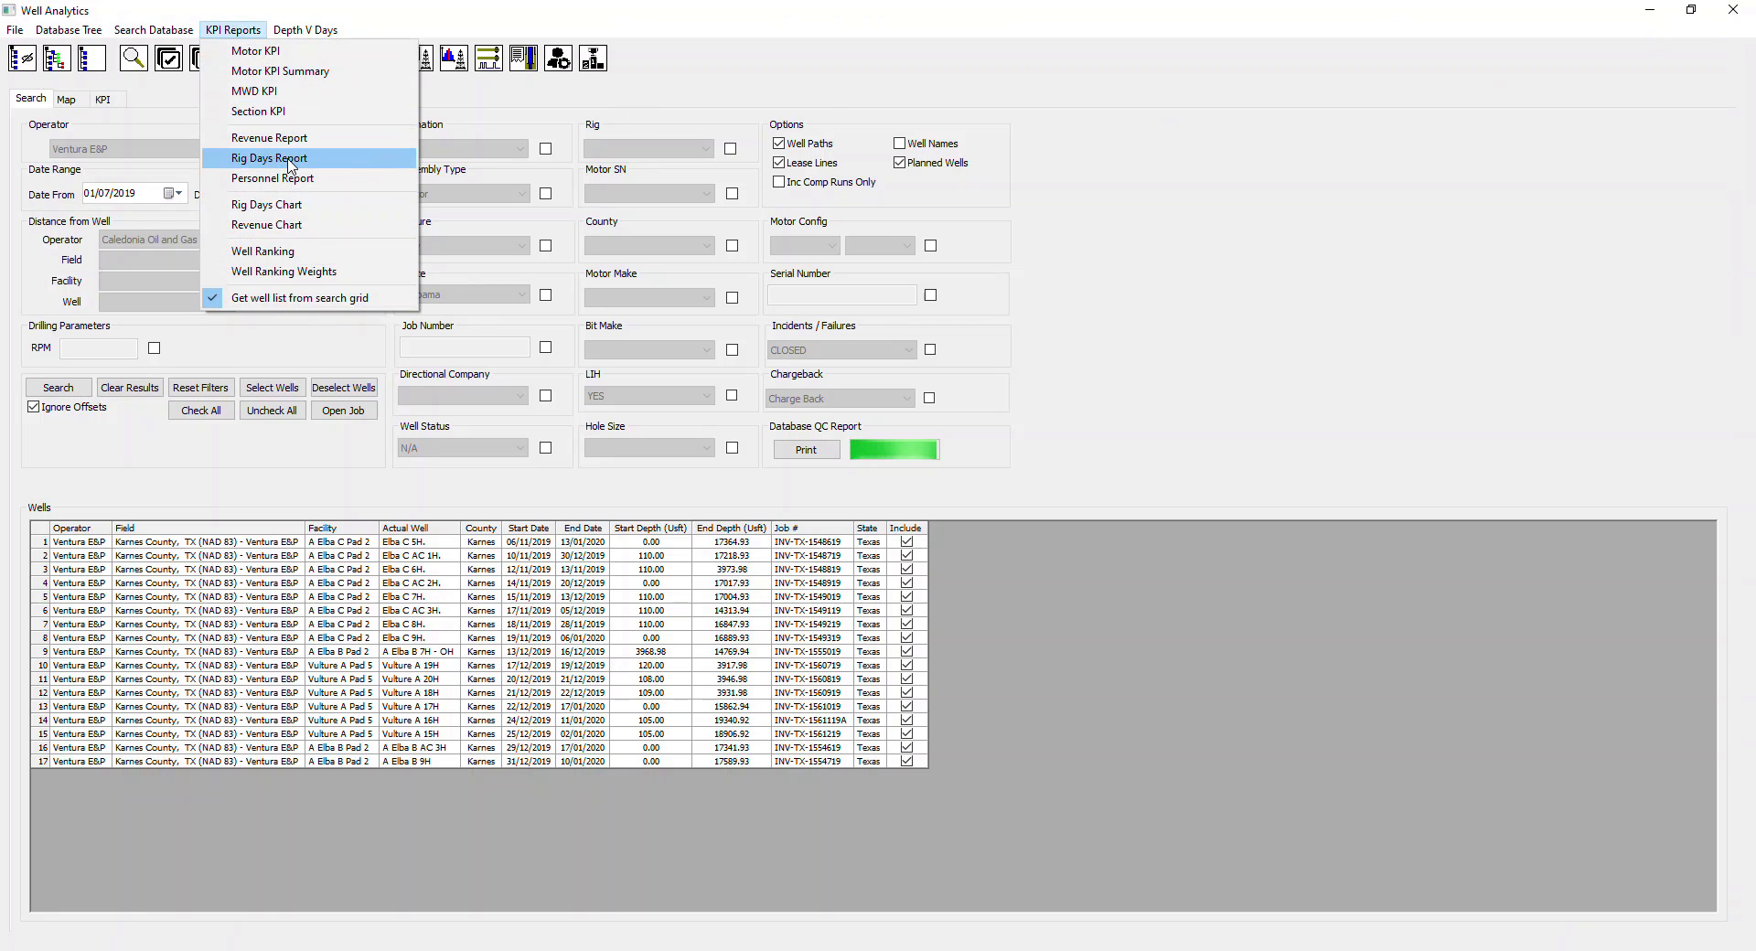
pyautogui.click(266, 224)
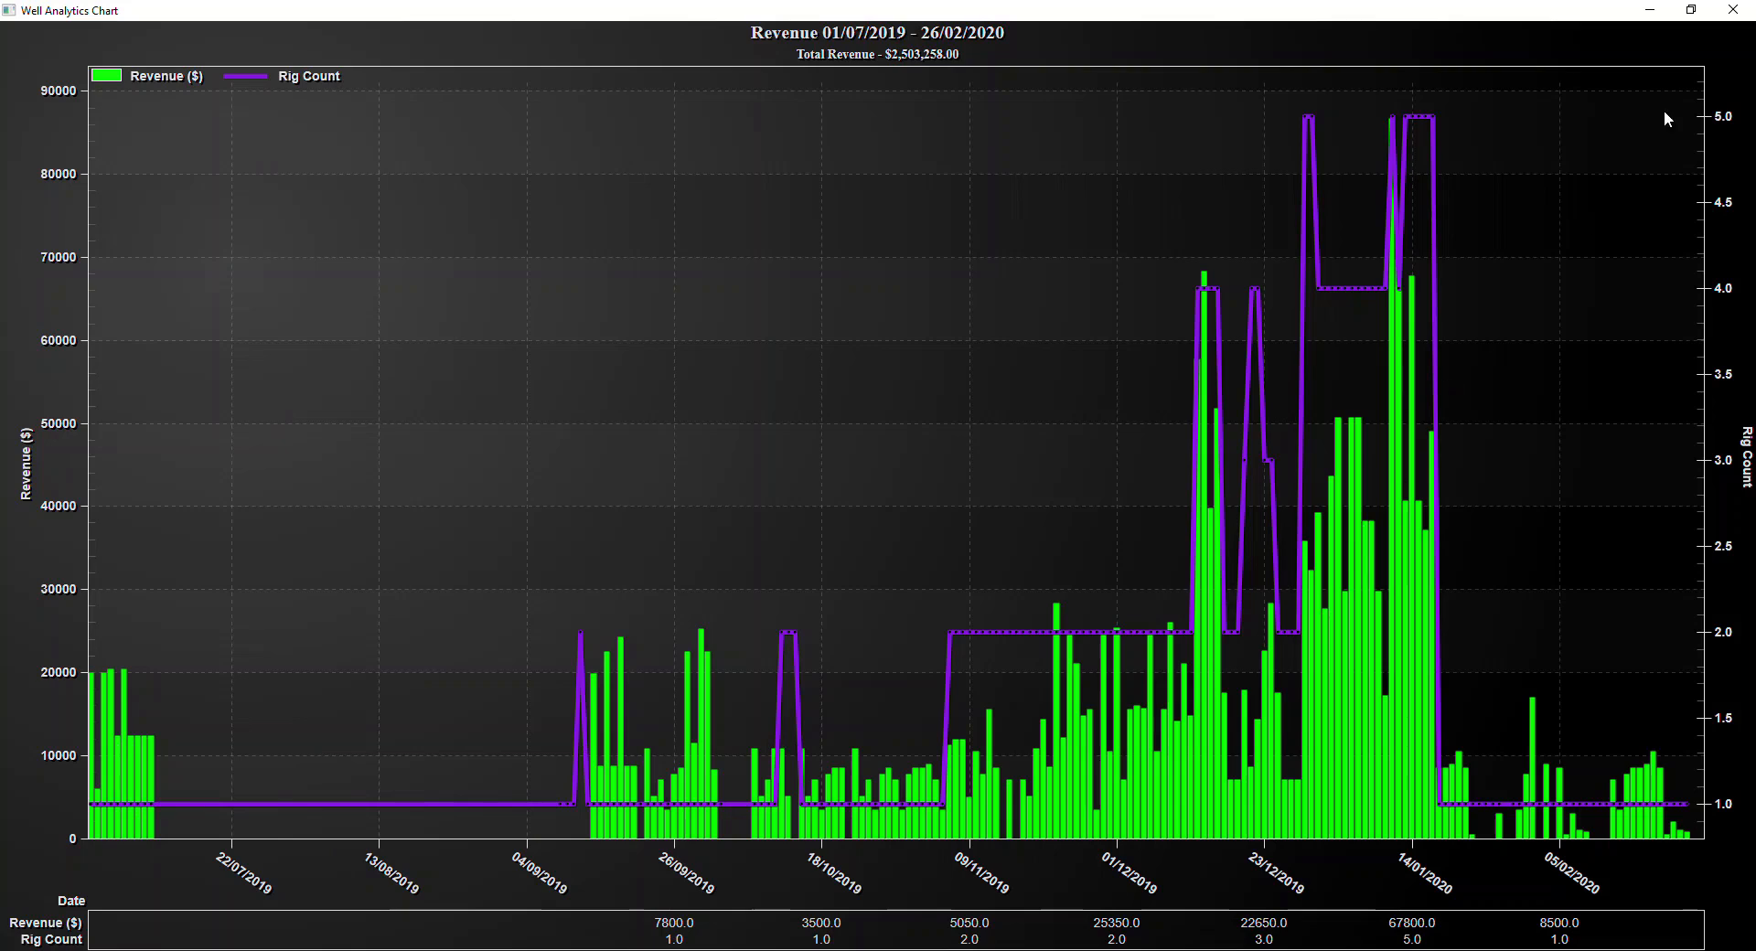
pyautogui.click(1733, 9)
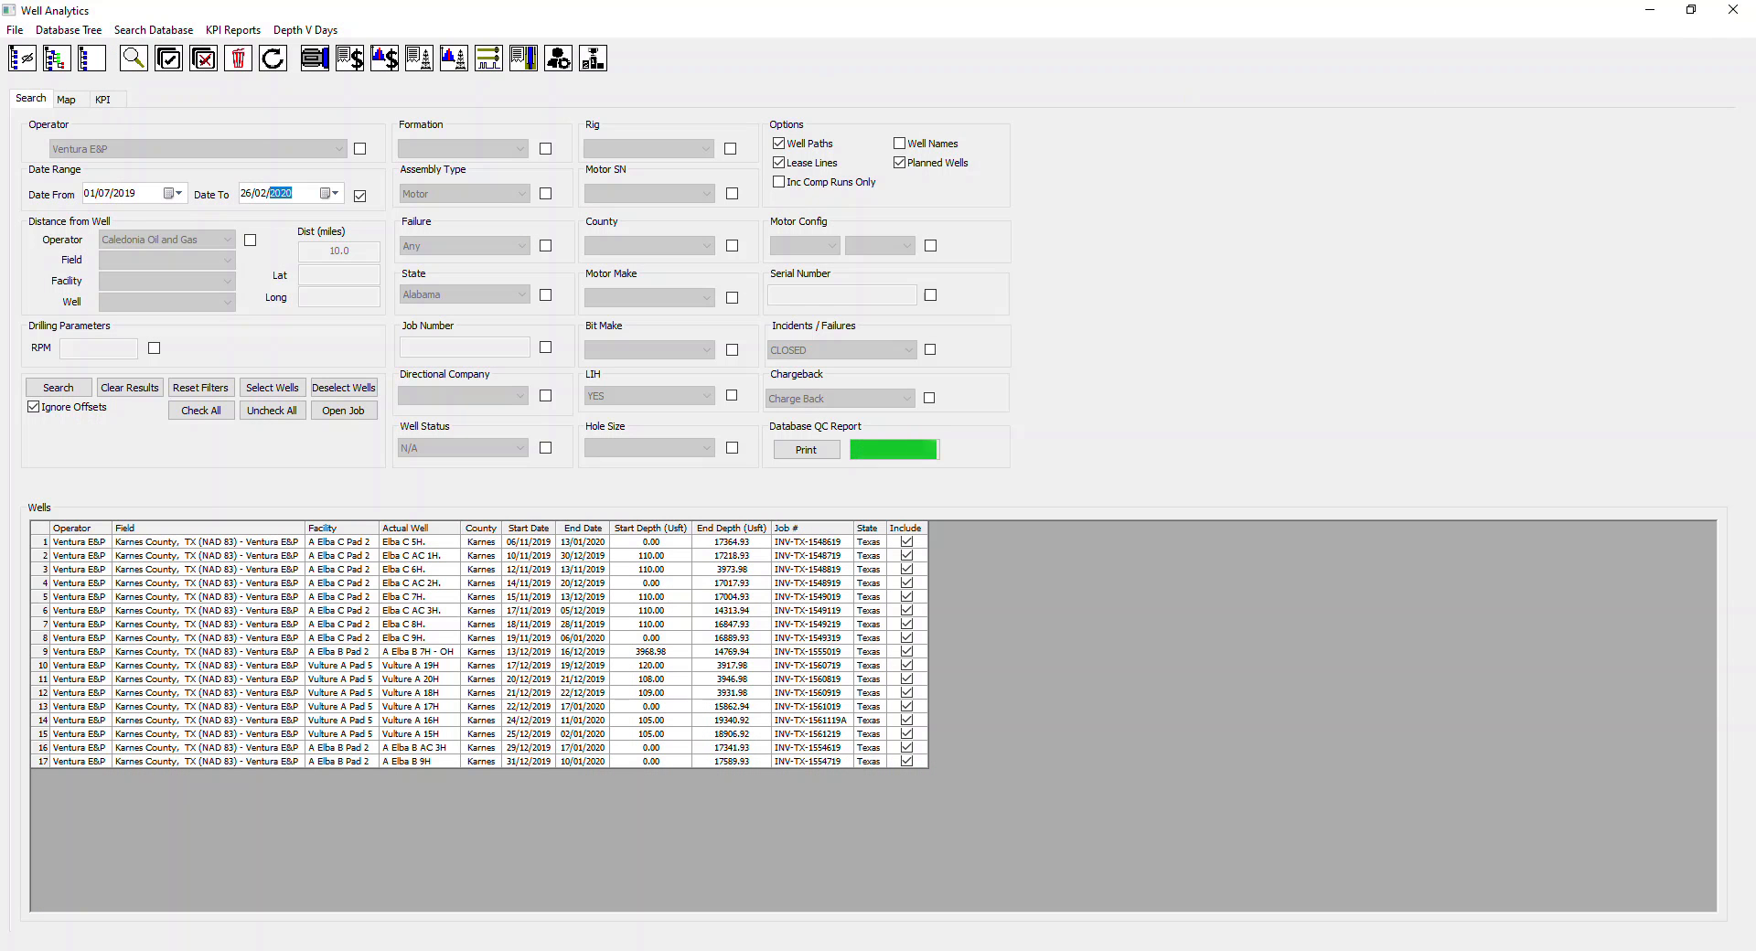
# Step: Generate the Well Ranking report and examine its ROP, slide percentage, well length and lateral length columns
pyautogui.click(233, 30)
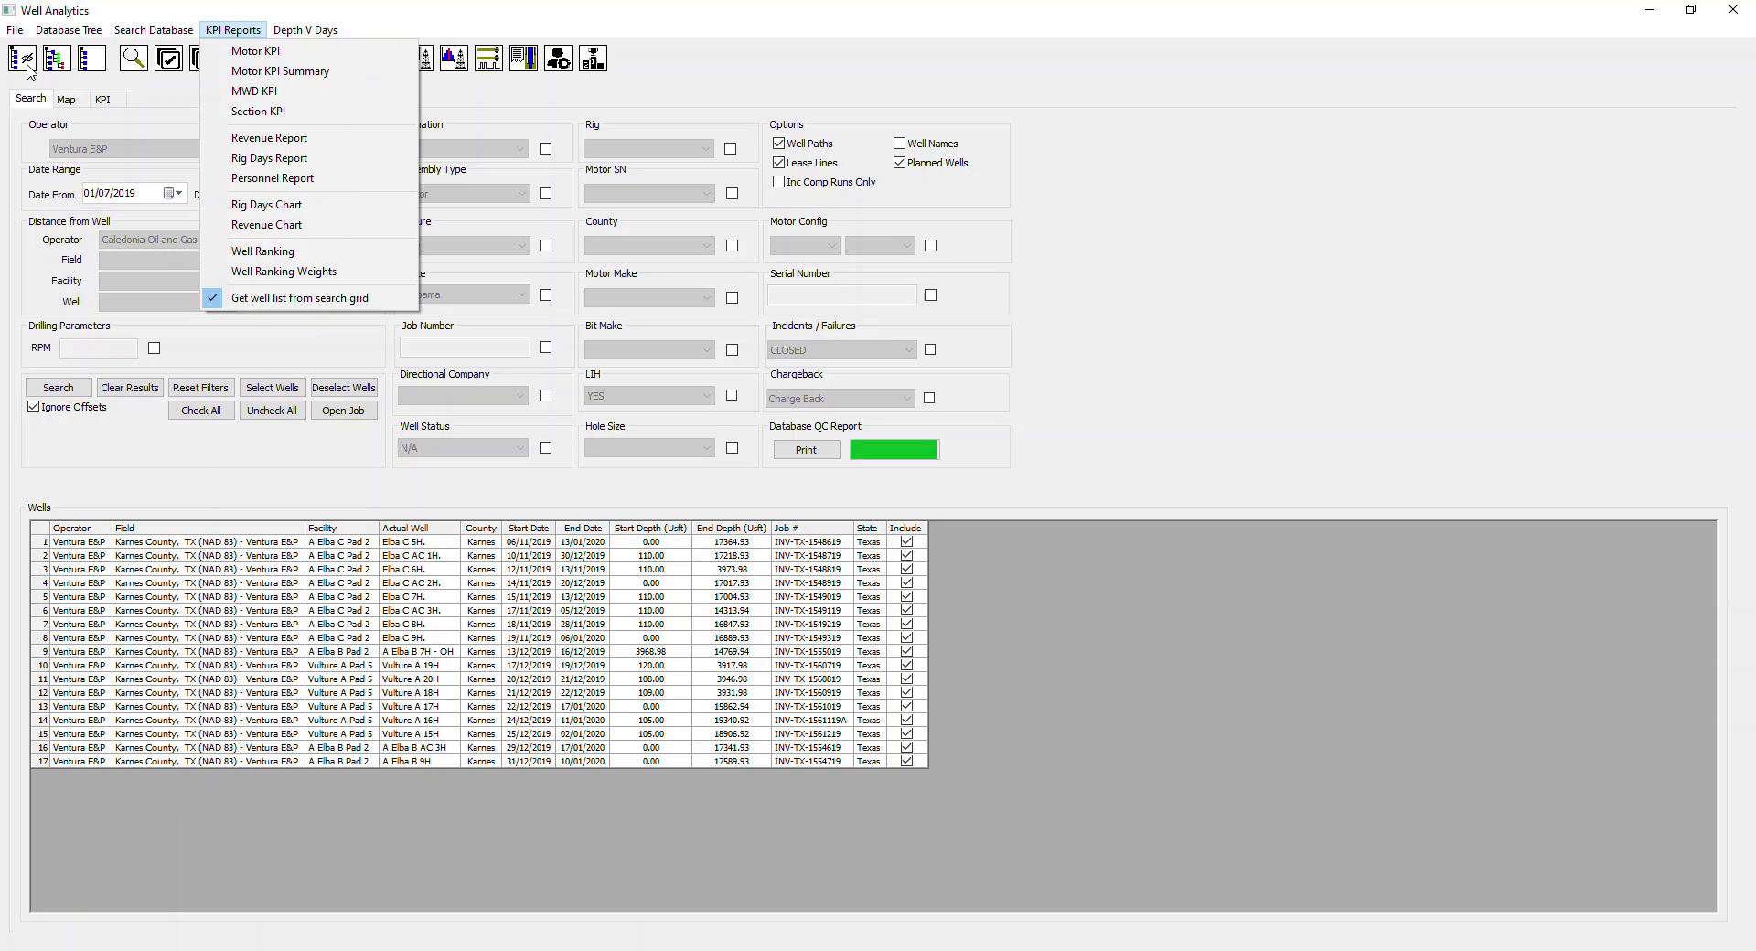
pyautogui.click(247, 252)
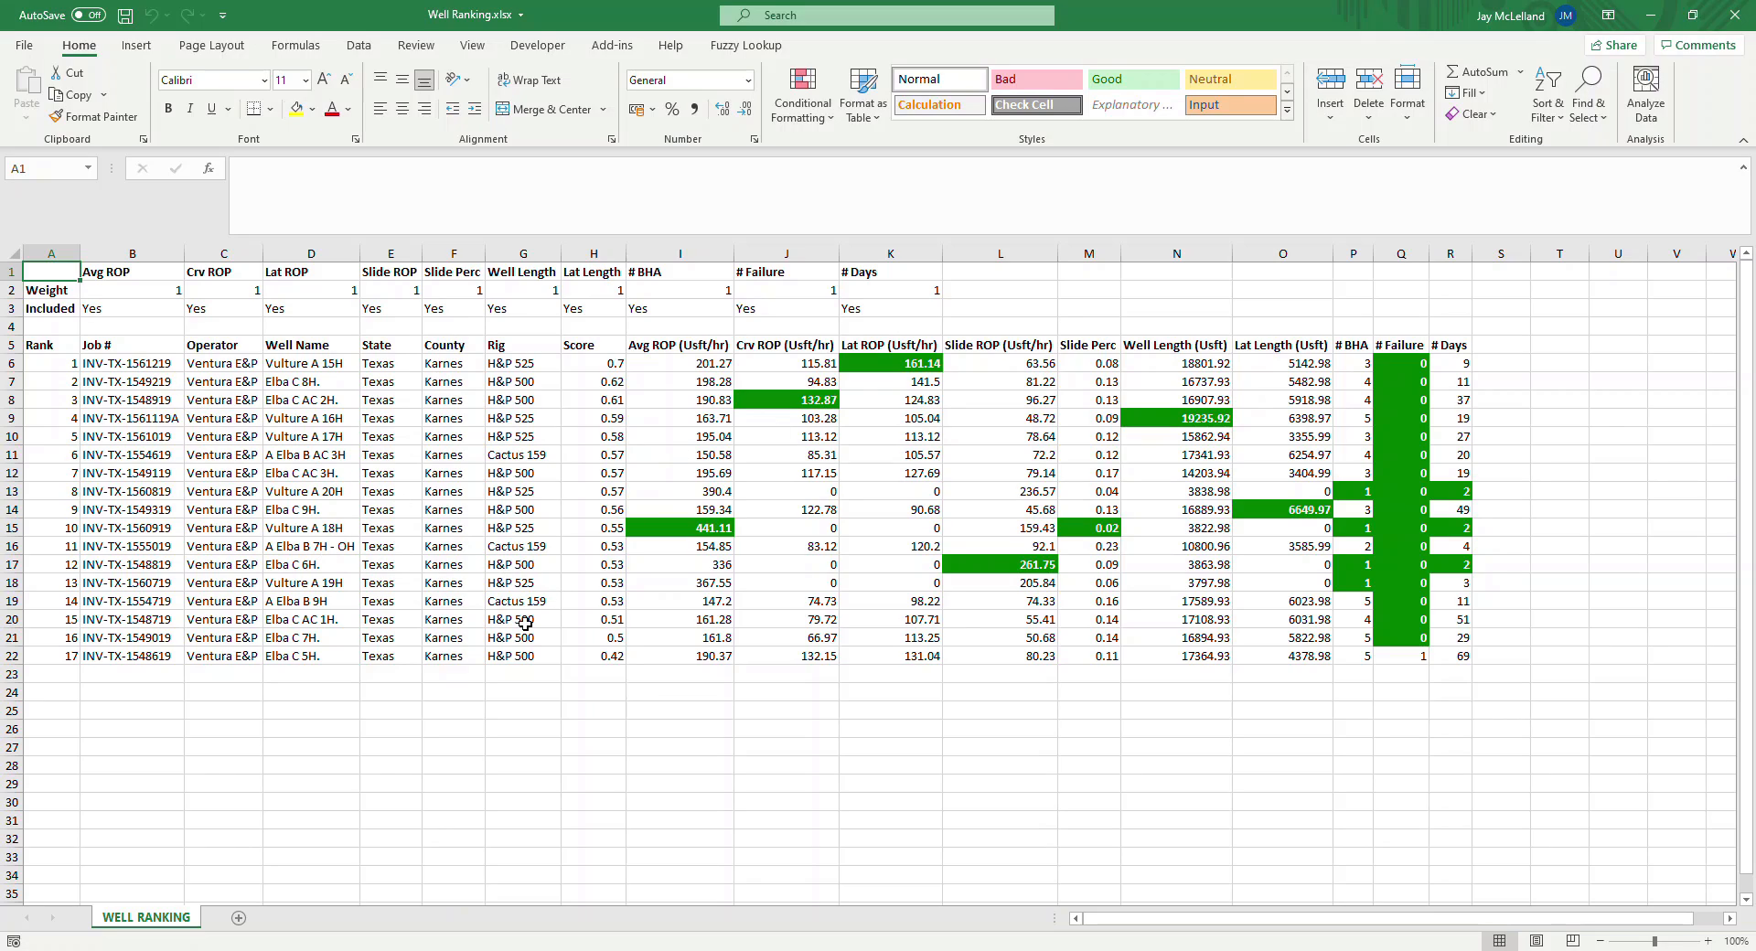
pyautogui.click(685, 346)
pyautogui.press('Right')
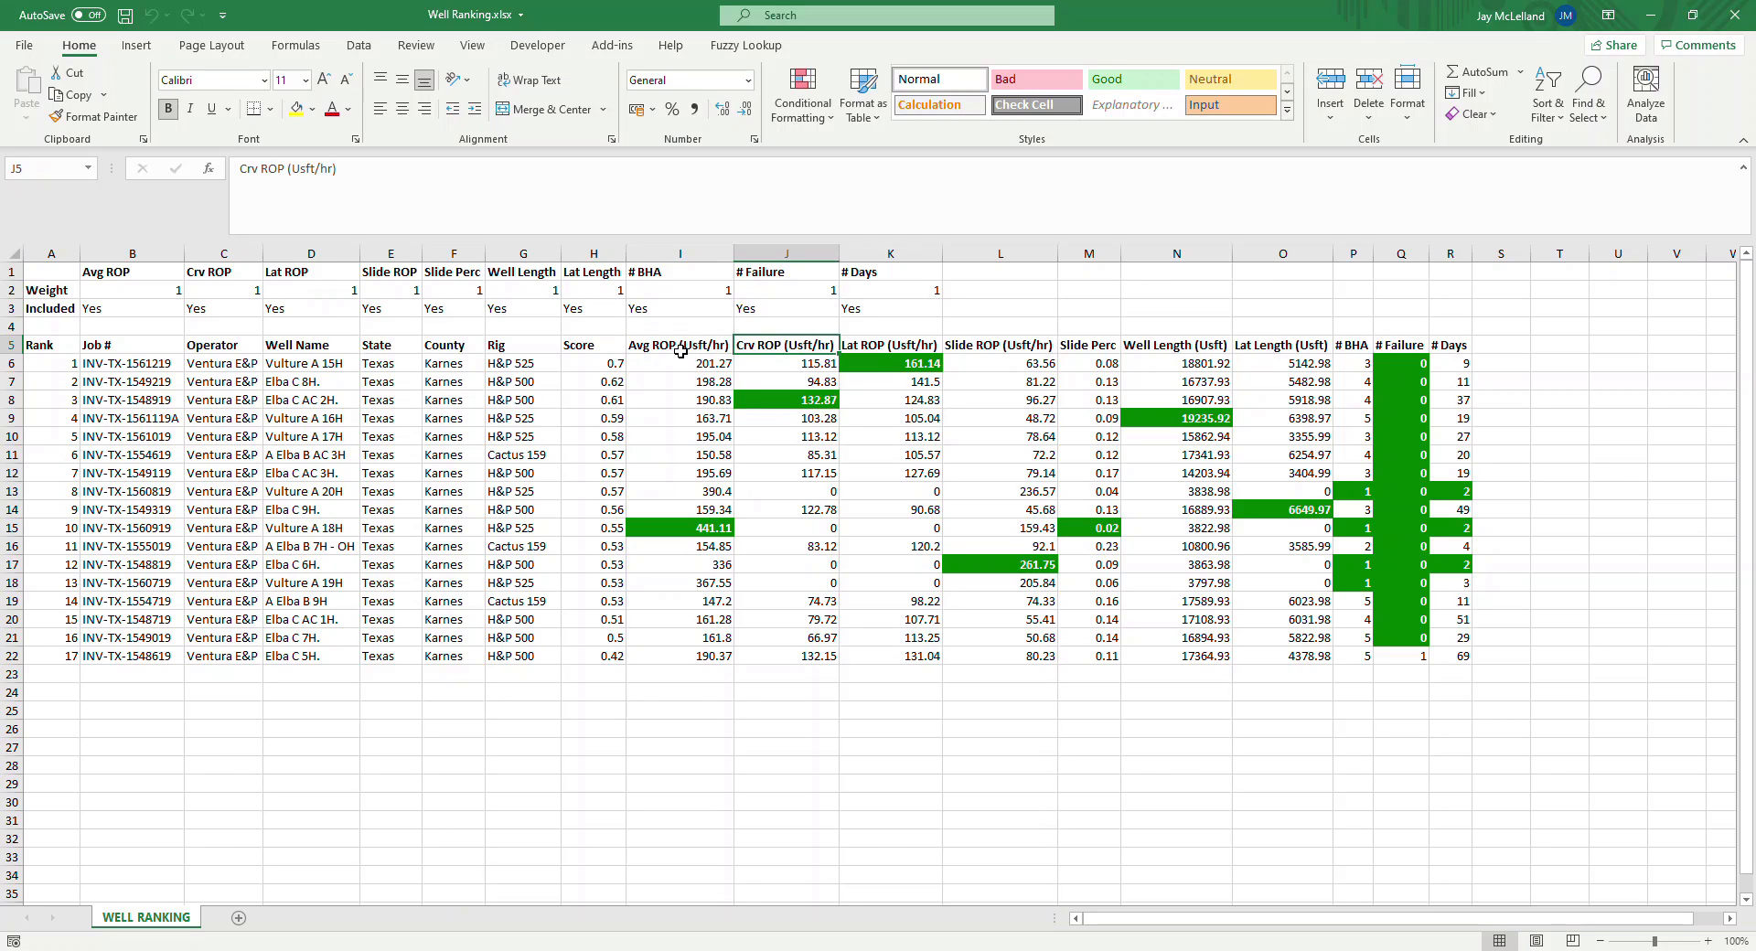
pyautogui.click(680, 351)
pyautogui.click(779, 352)
pyautogui.click(904, 350)
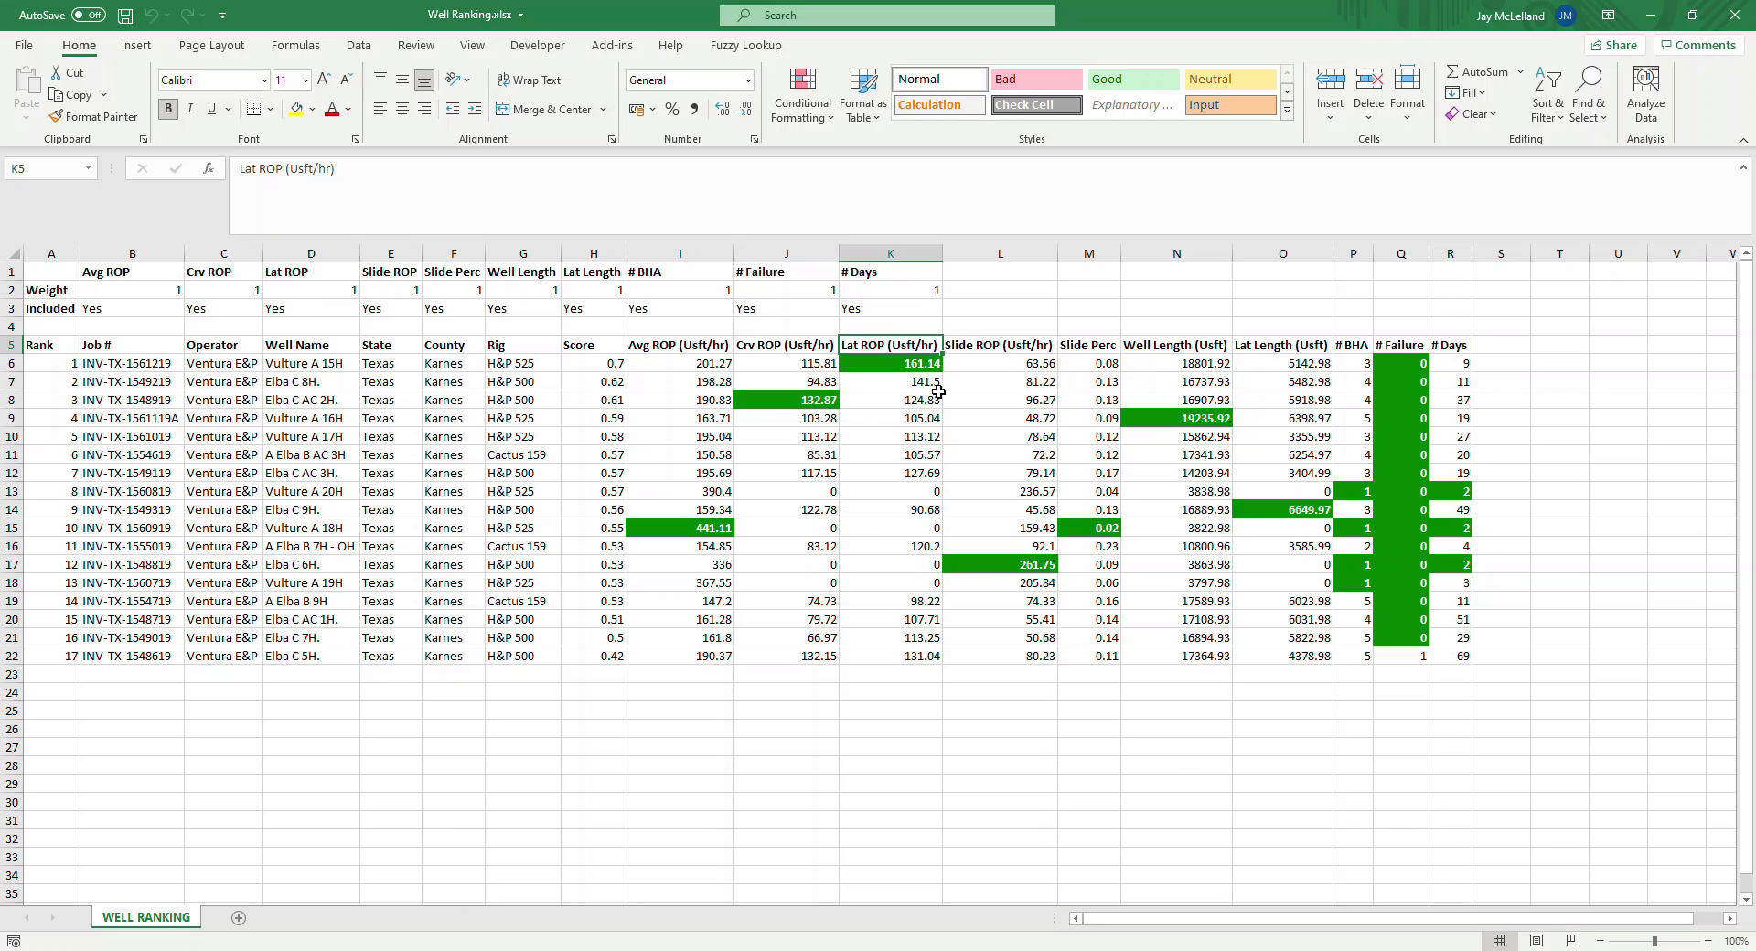
pyautogui.click(1009, 345)
pyautogui.click(1078, 344)
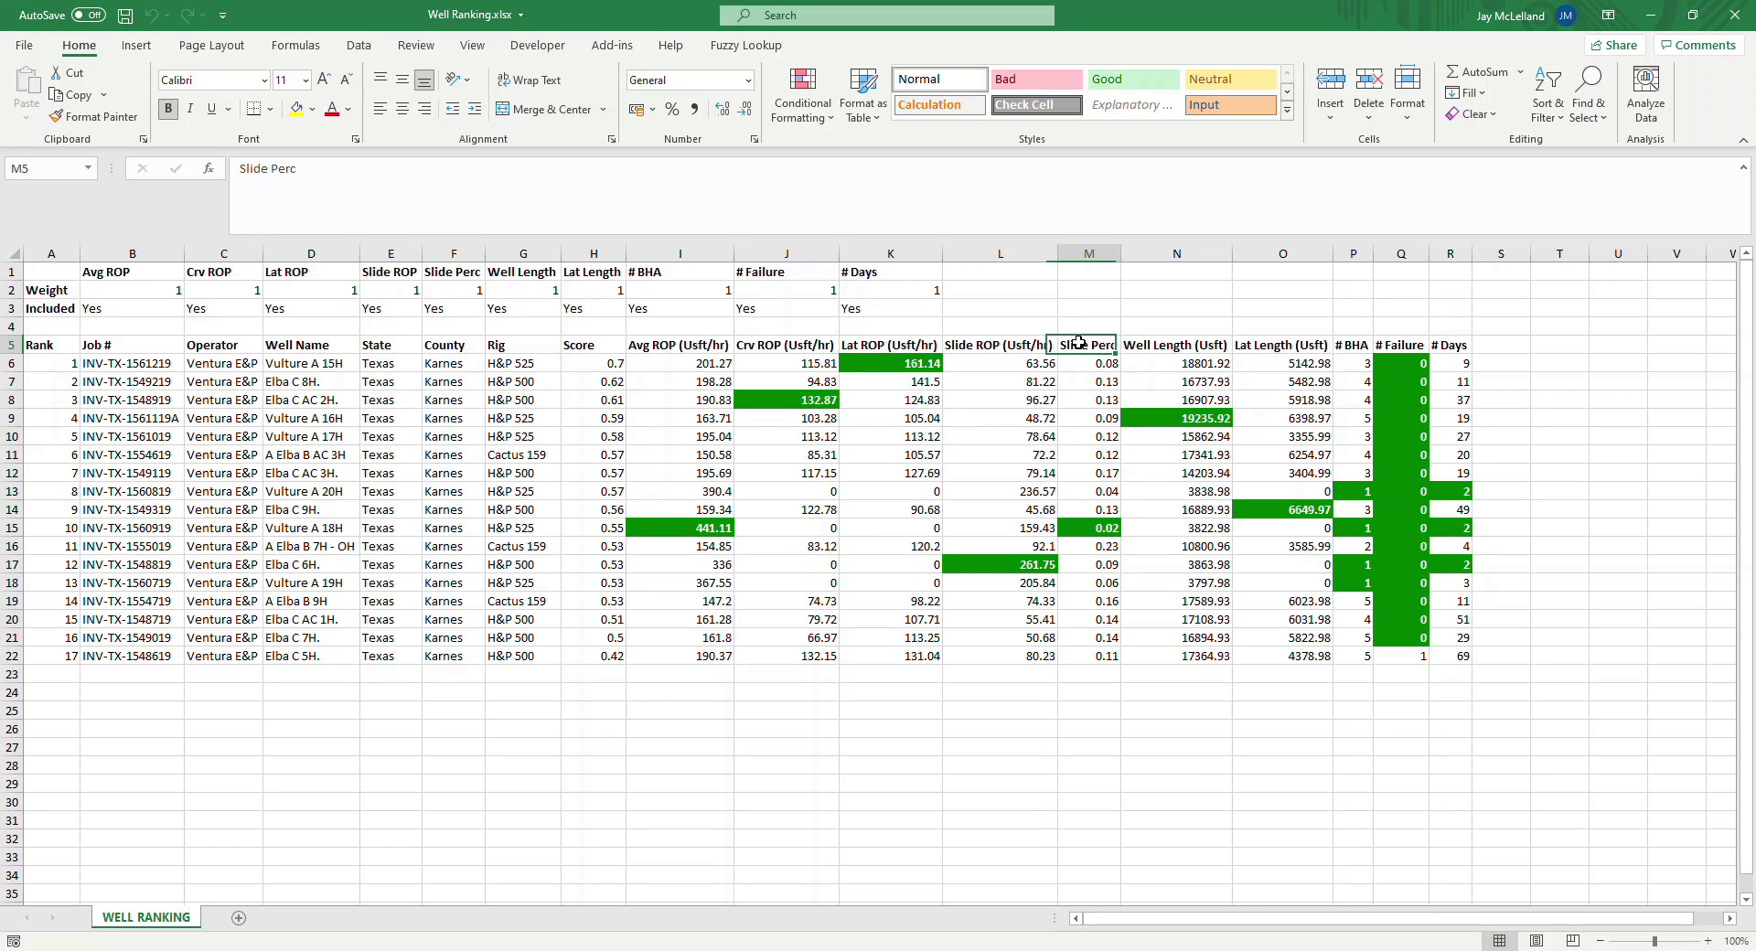
pyautogui.click(1132, 344)
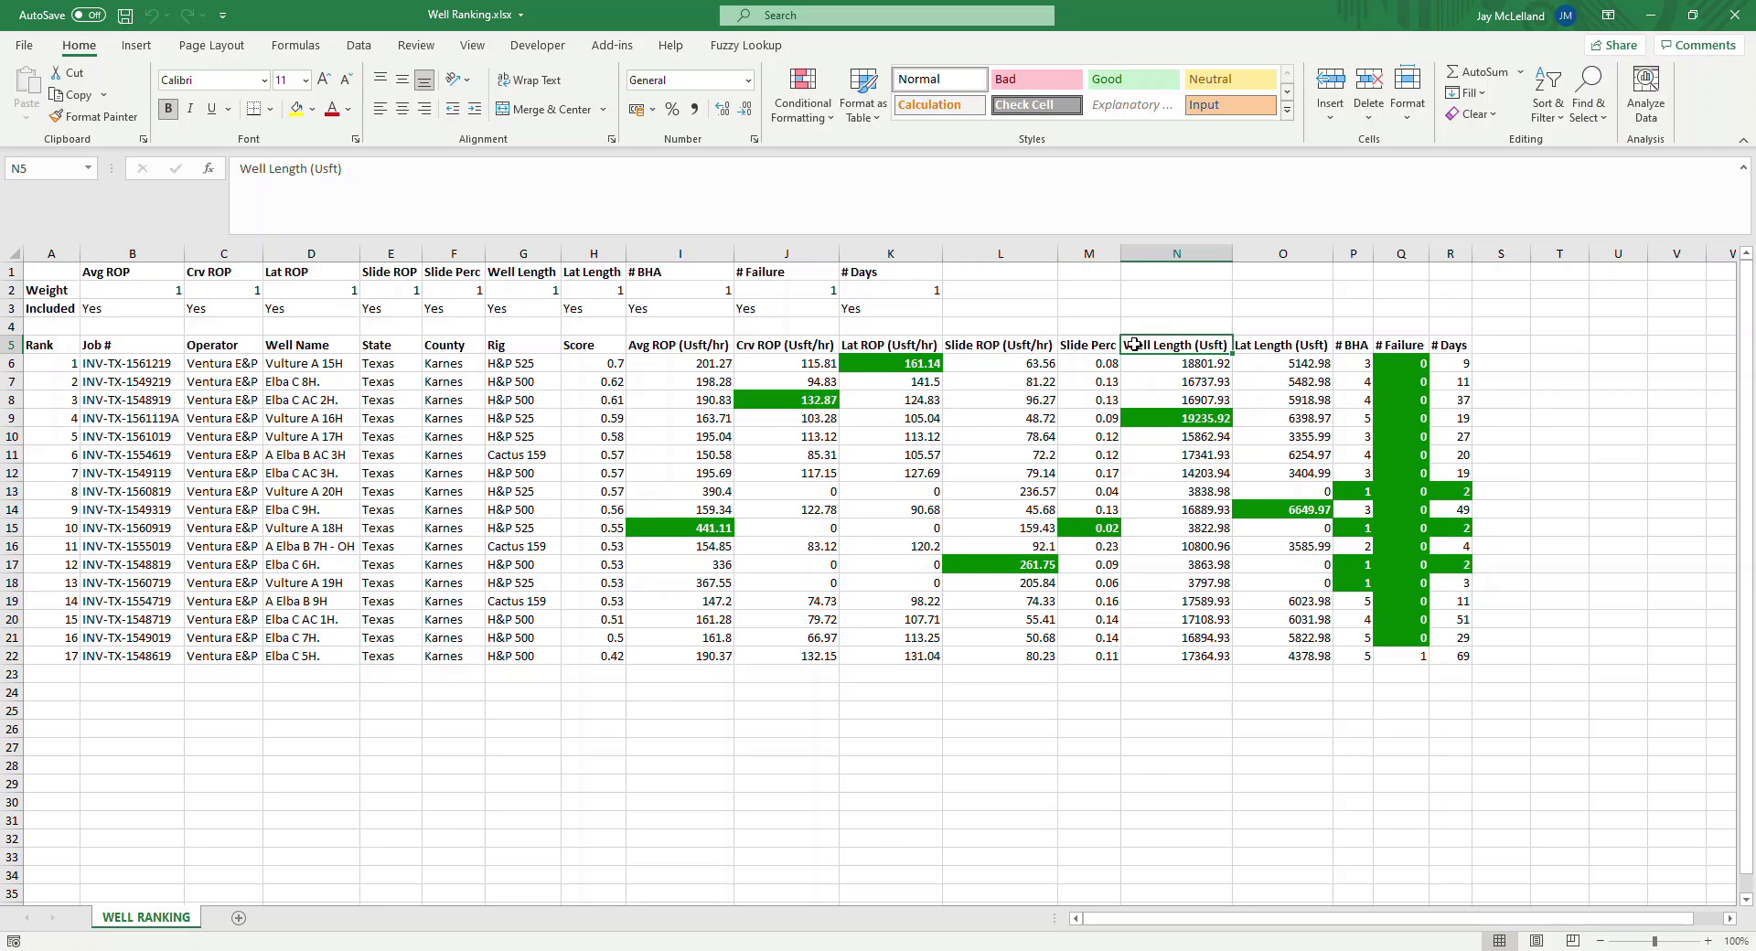
pyautogui.click(1259, 342)
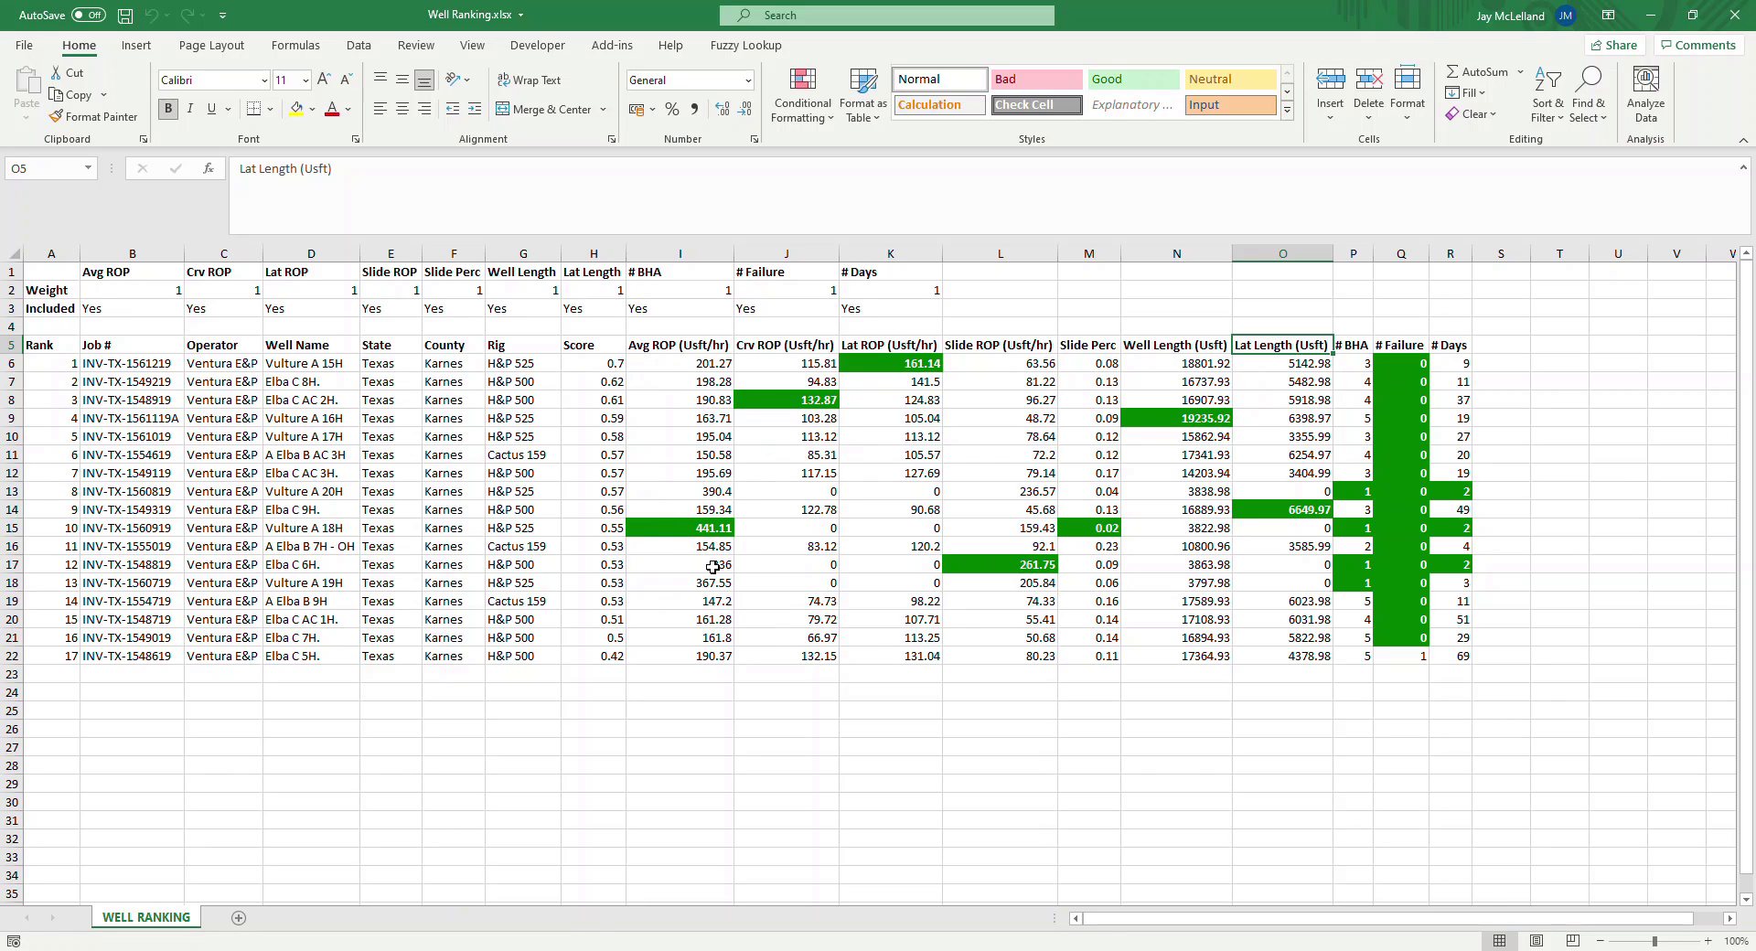
# Step: Examine the average ROP values and the top-ranked wells' scores, and close the Well Ranking workbook
pyautogui.click(703, 364)
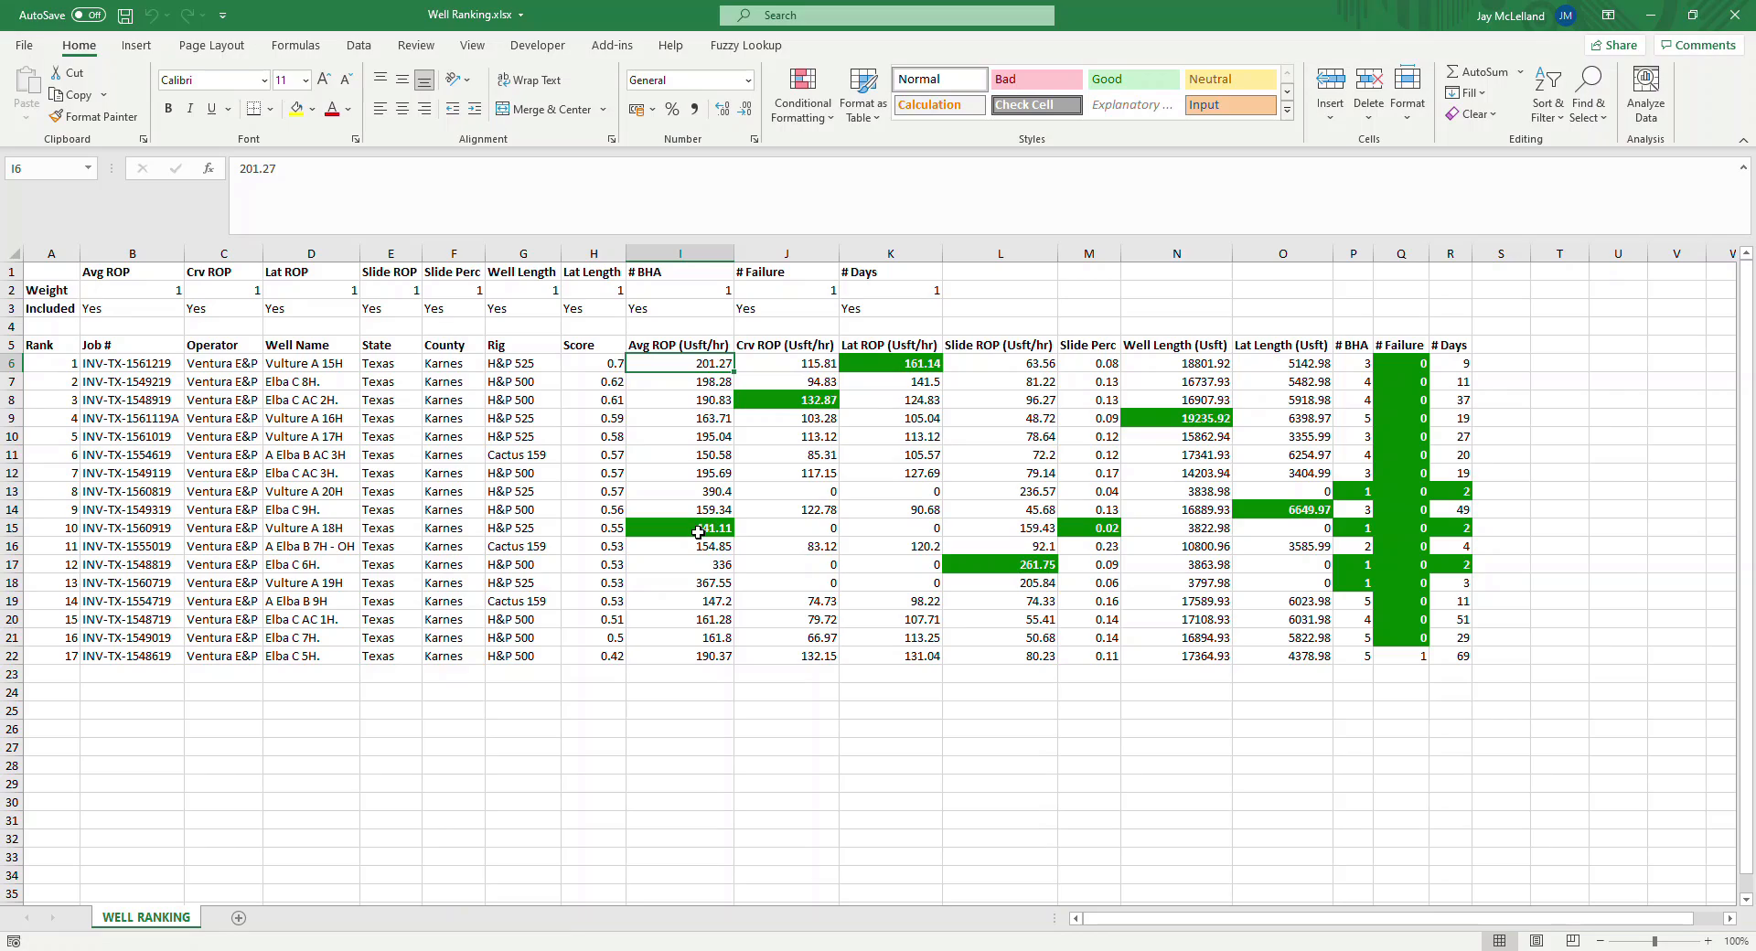
pyautogui.click(729, 687)
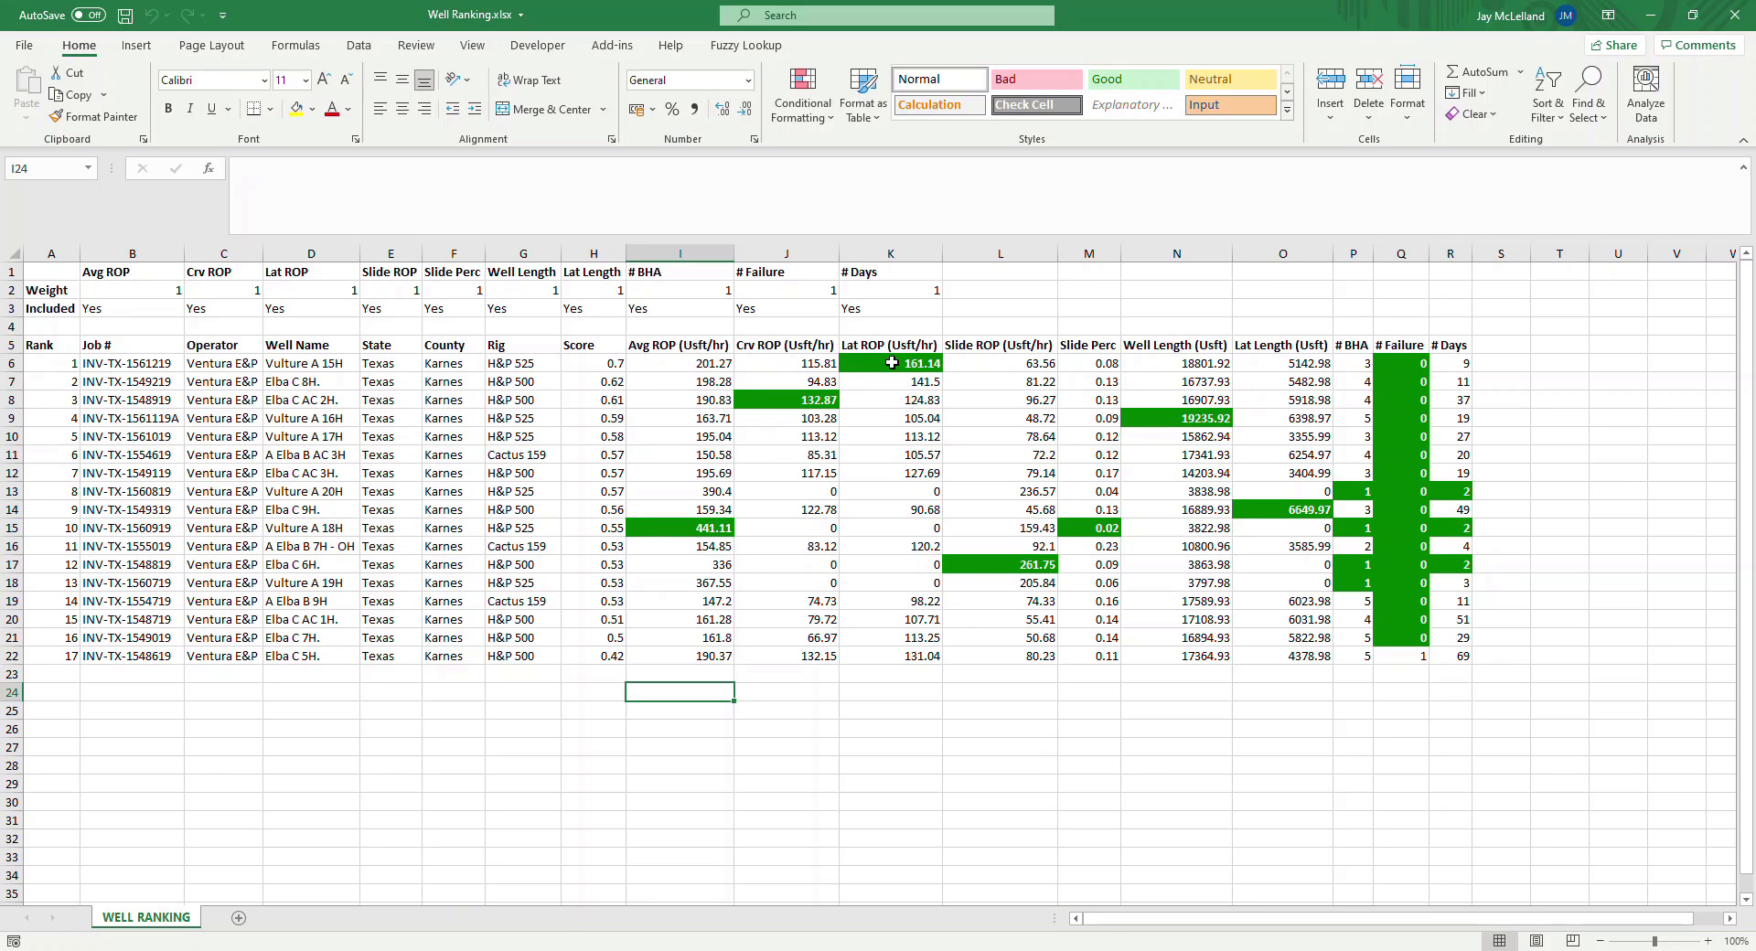
pyautogui.click(615, 364)
pyautogui.click(604, 385)
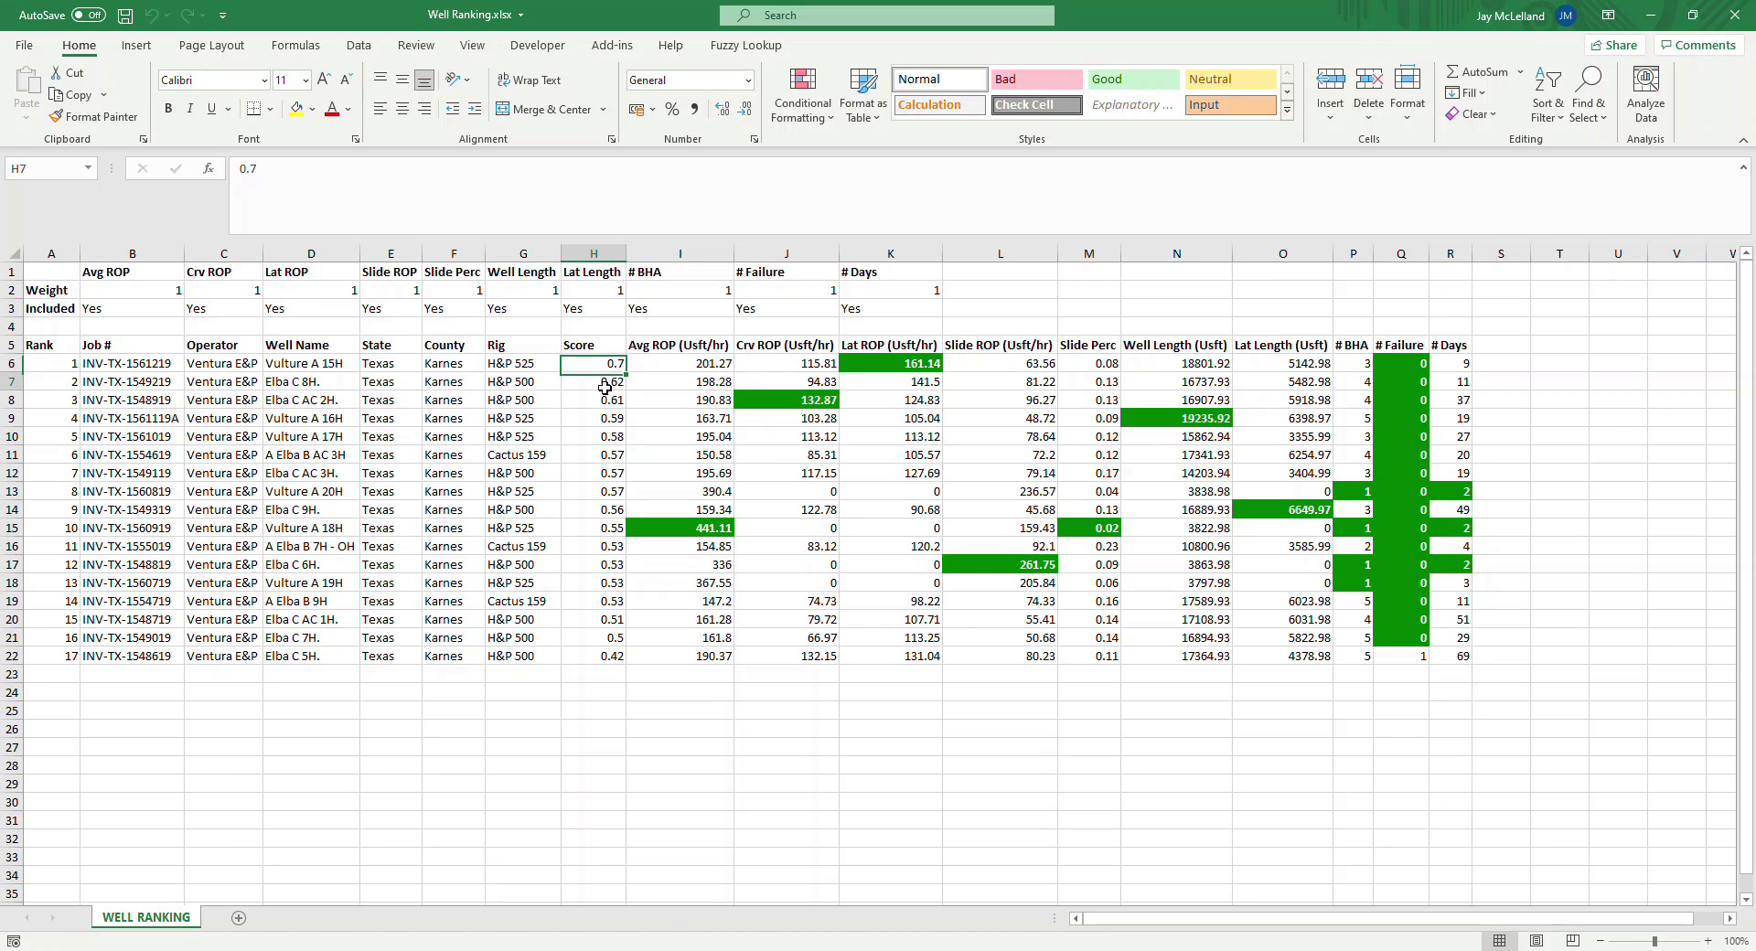
pyautogui.click(607, 365)
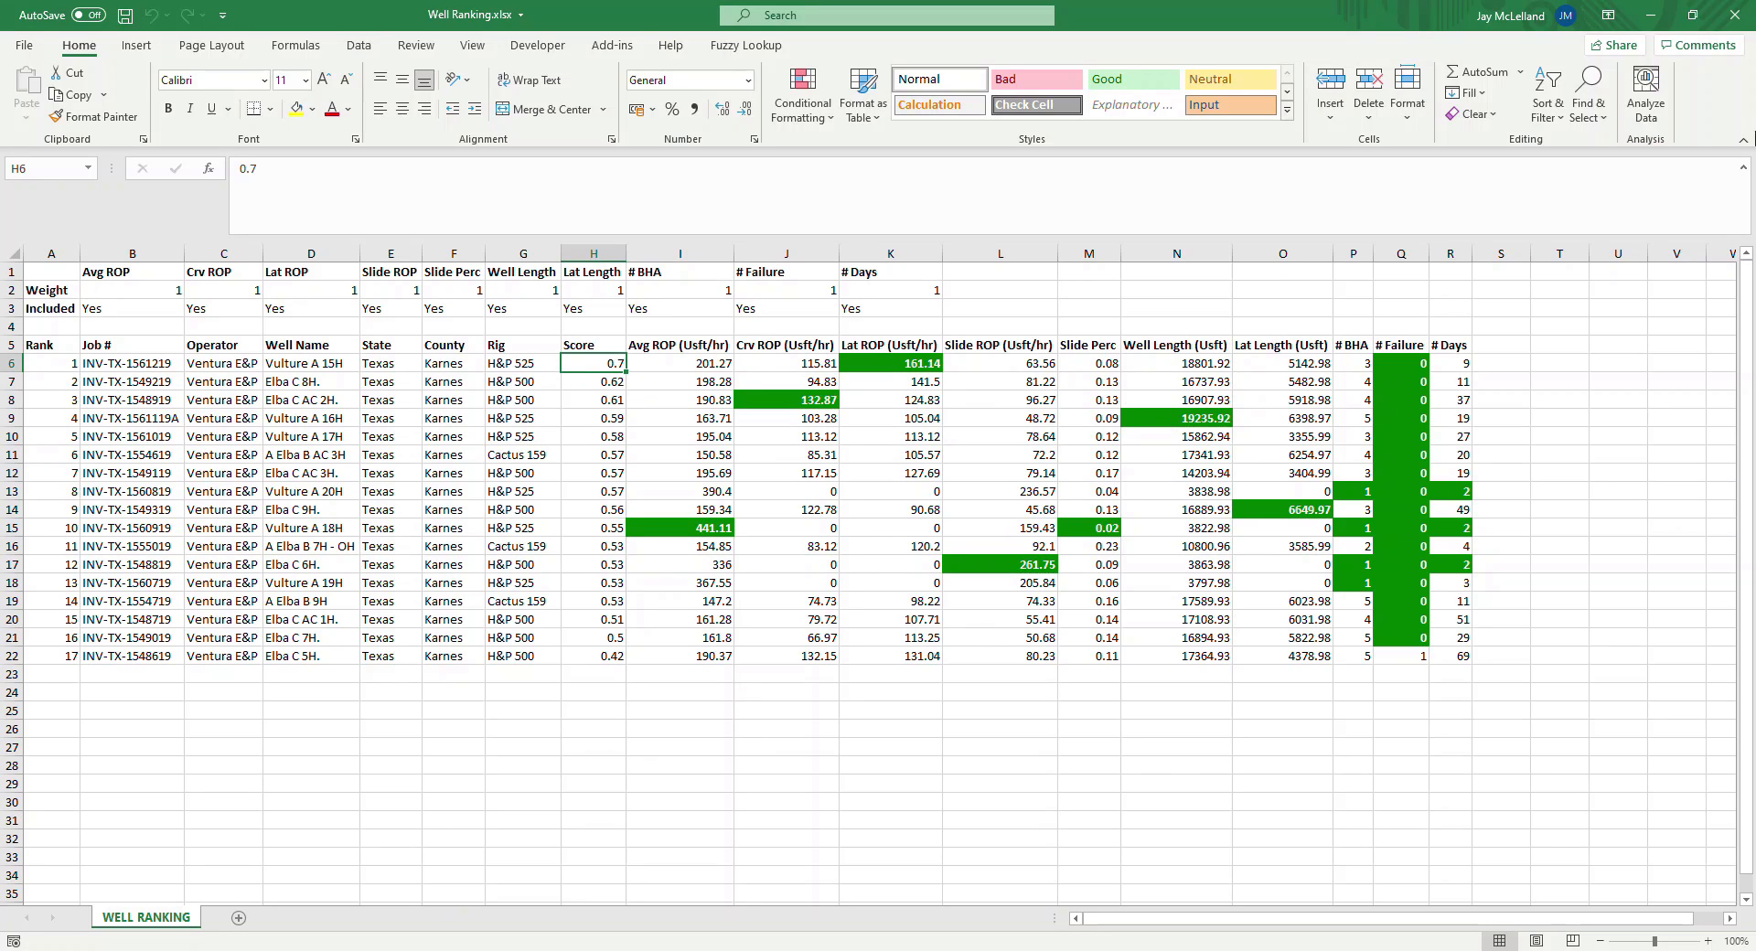
pyautogui.click(1737, 26)
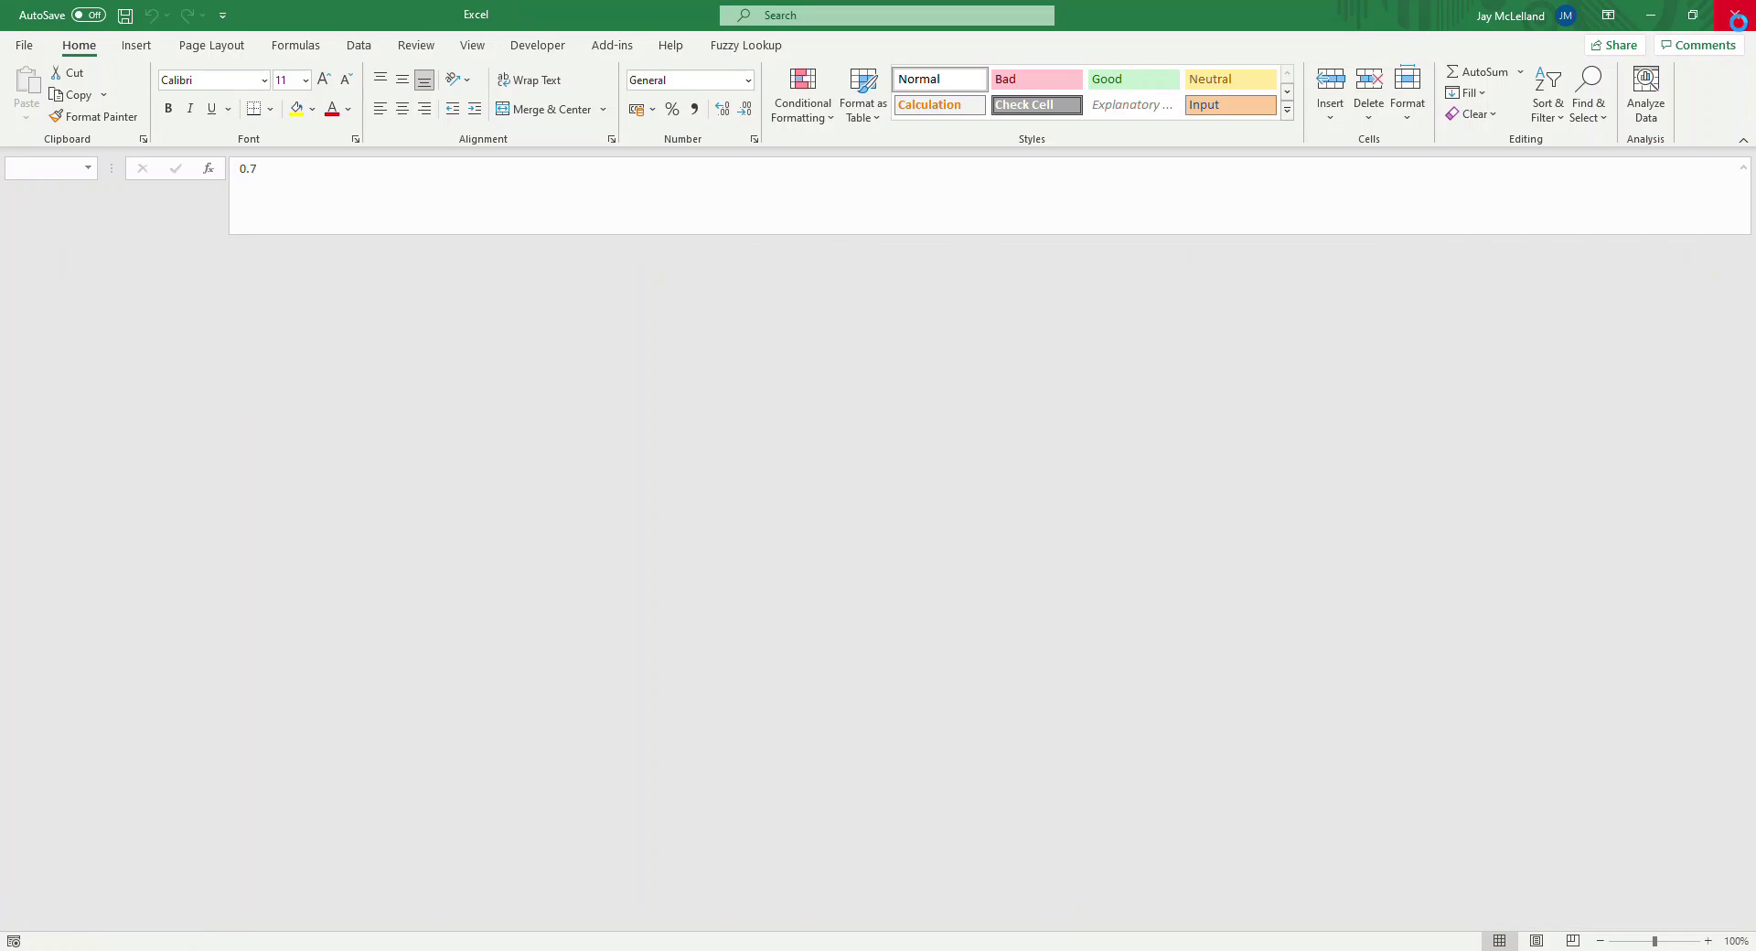